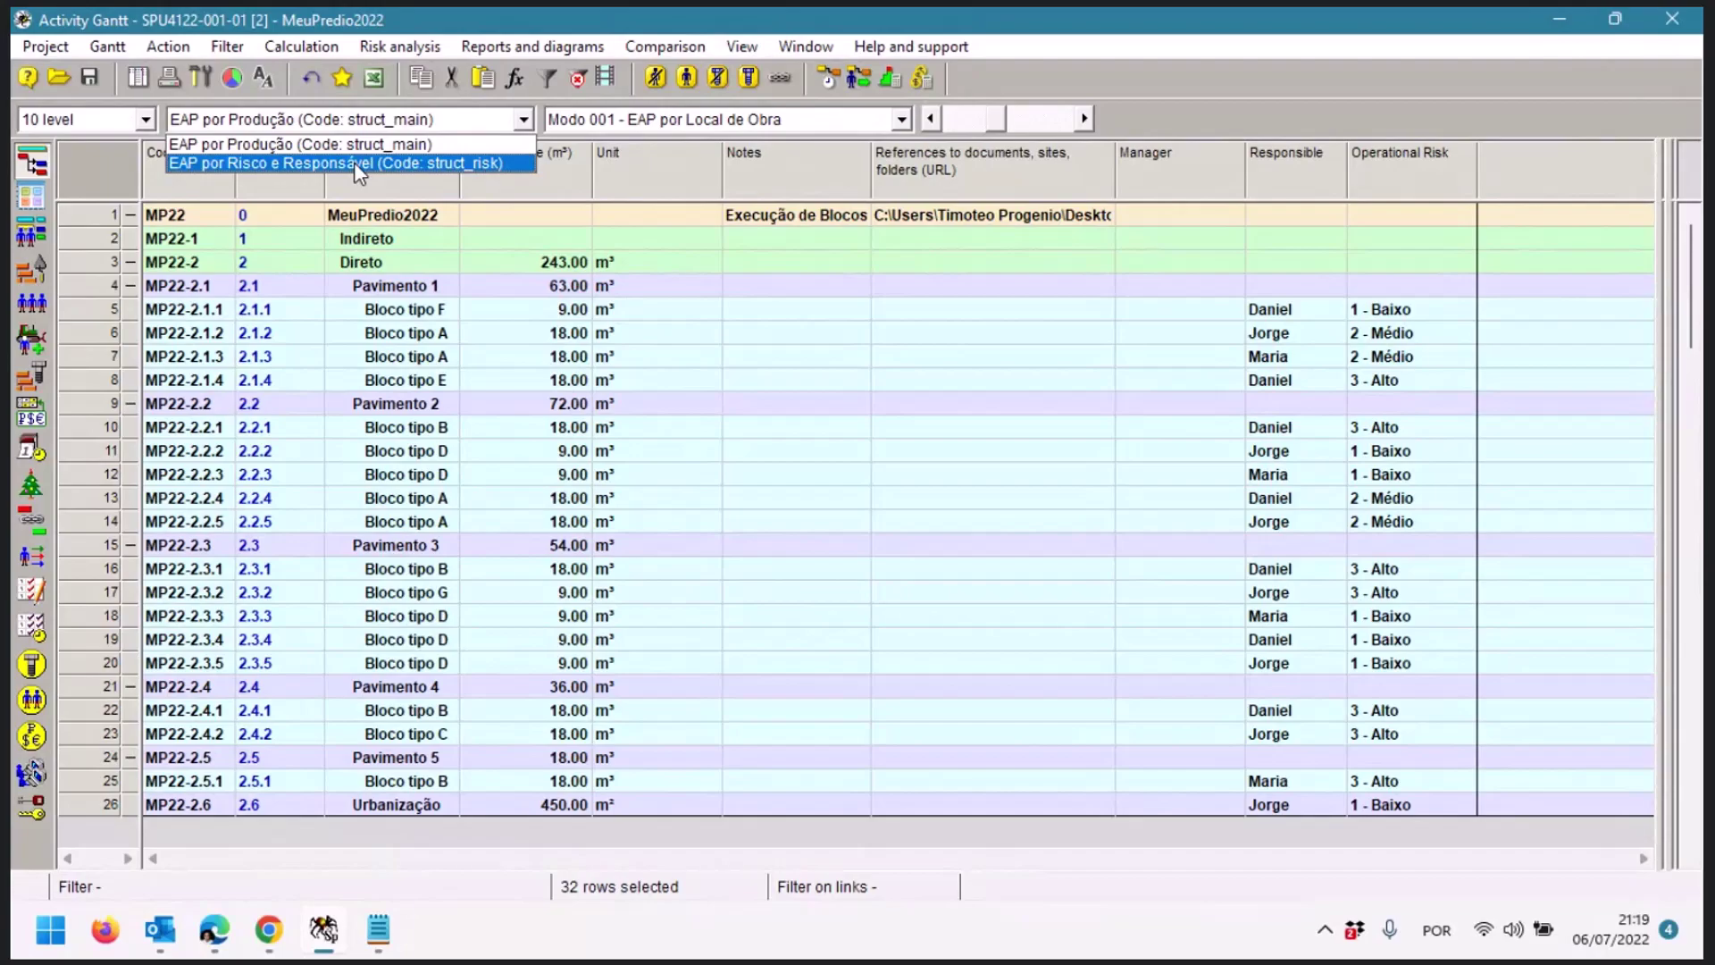
# Switch the project to the "EAP por Risco e Responsável" structure and the Modo 005 view, and widen the Name column to fit its entries
pyautogui.click(522, 165)
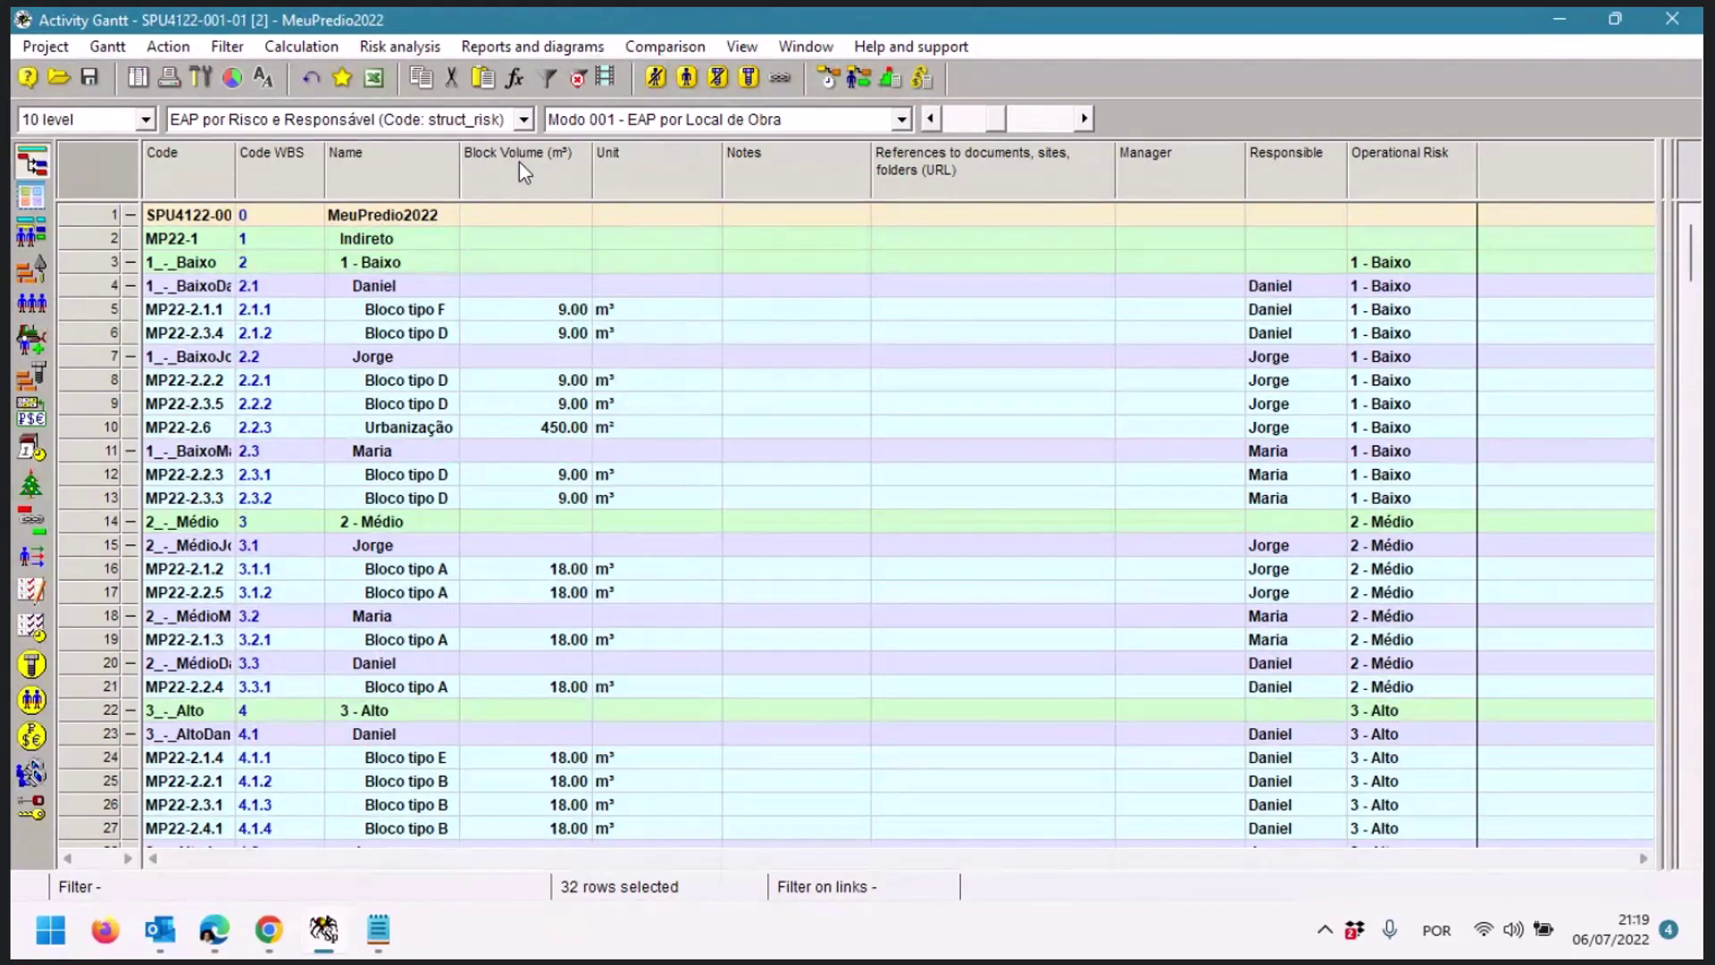
pyautogui.click(637, 120)
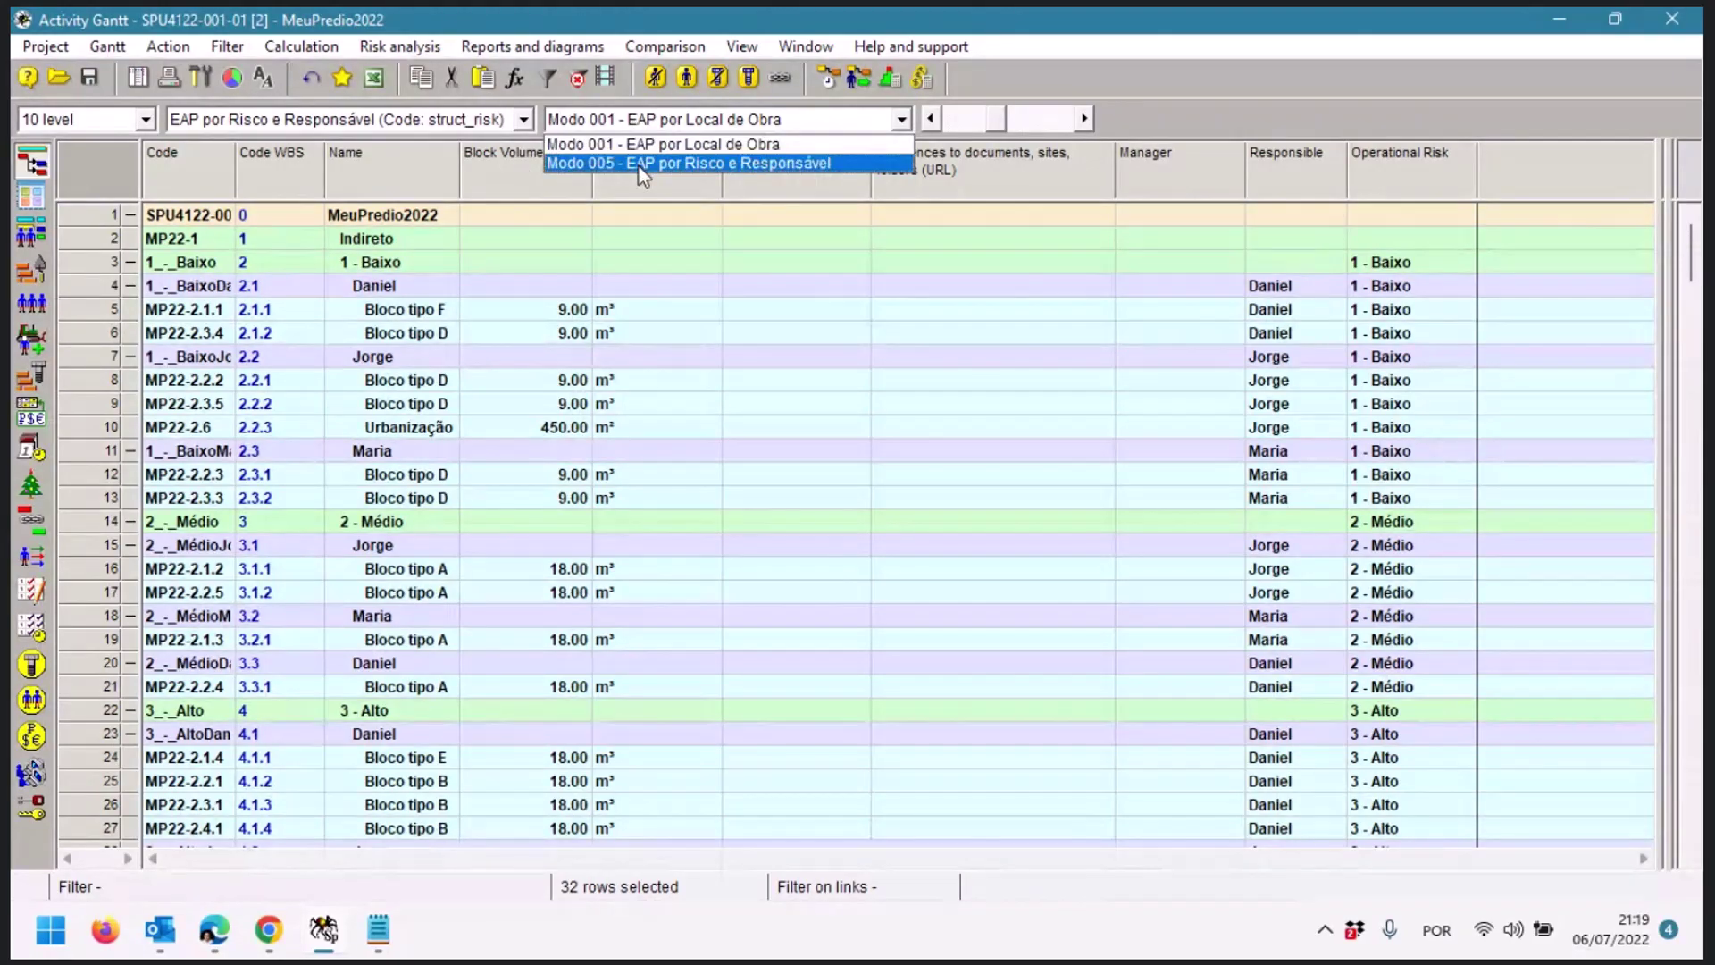
pyautogui.click(639, 164)
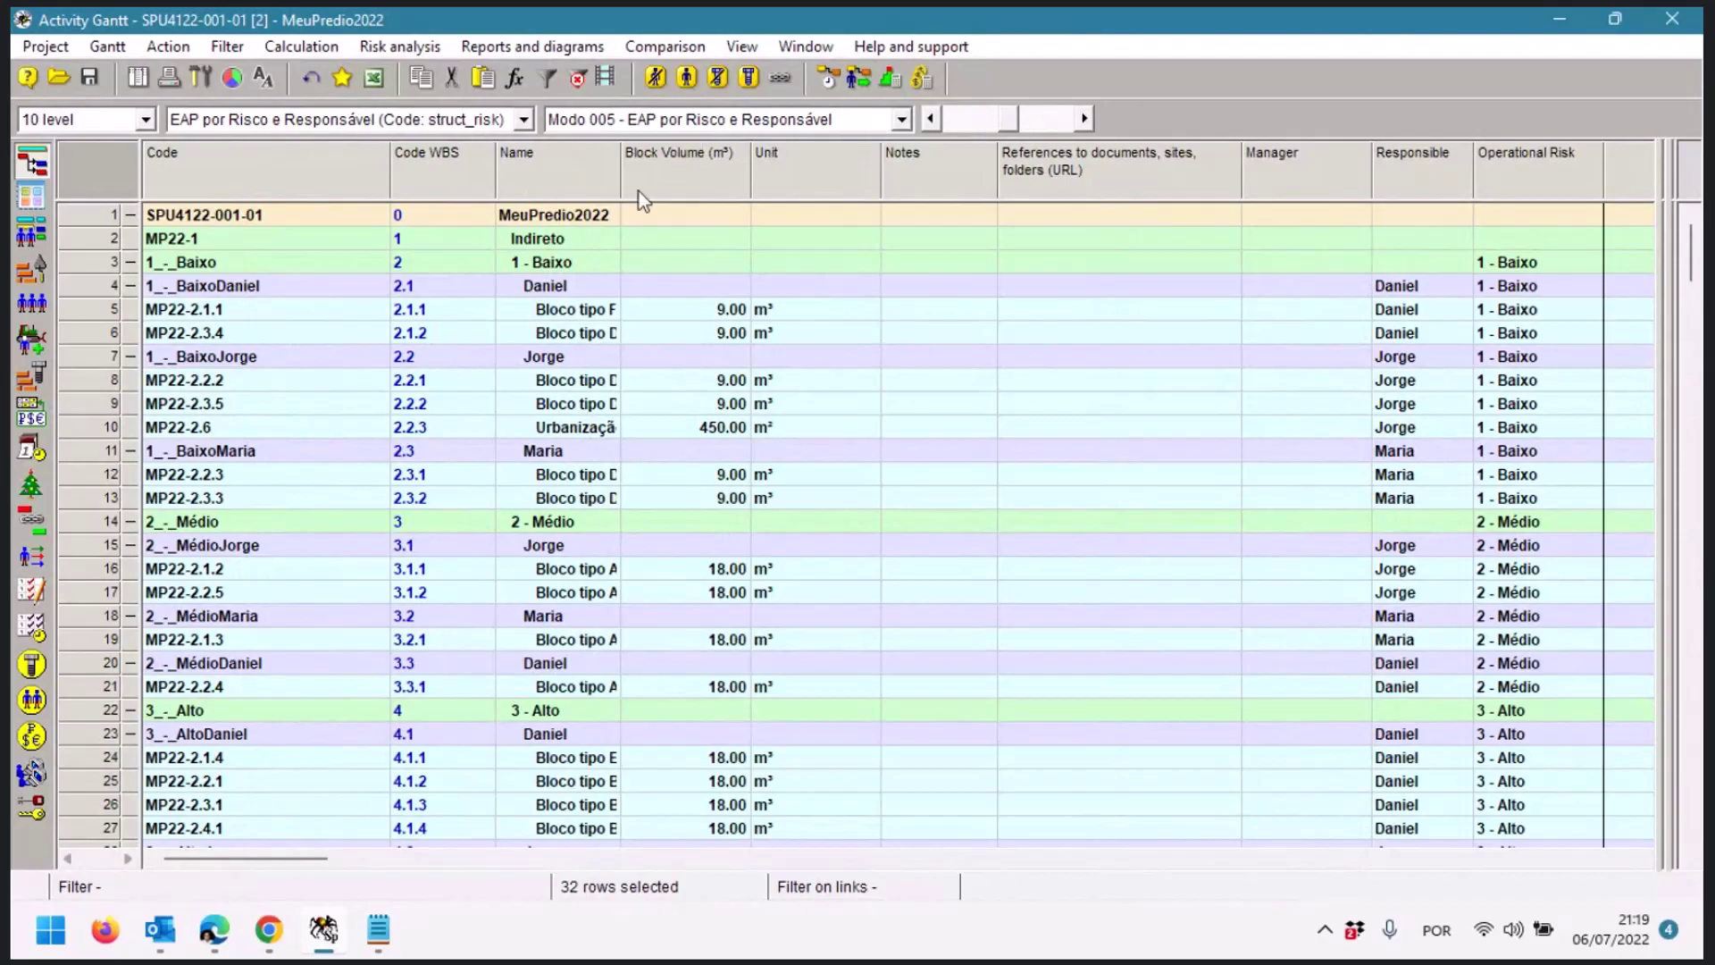
pyautogui.moveTo(621, 189); pyautogui.dragTo(692, 191)
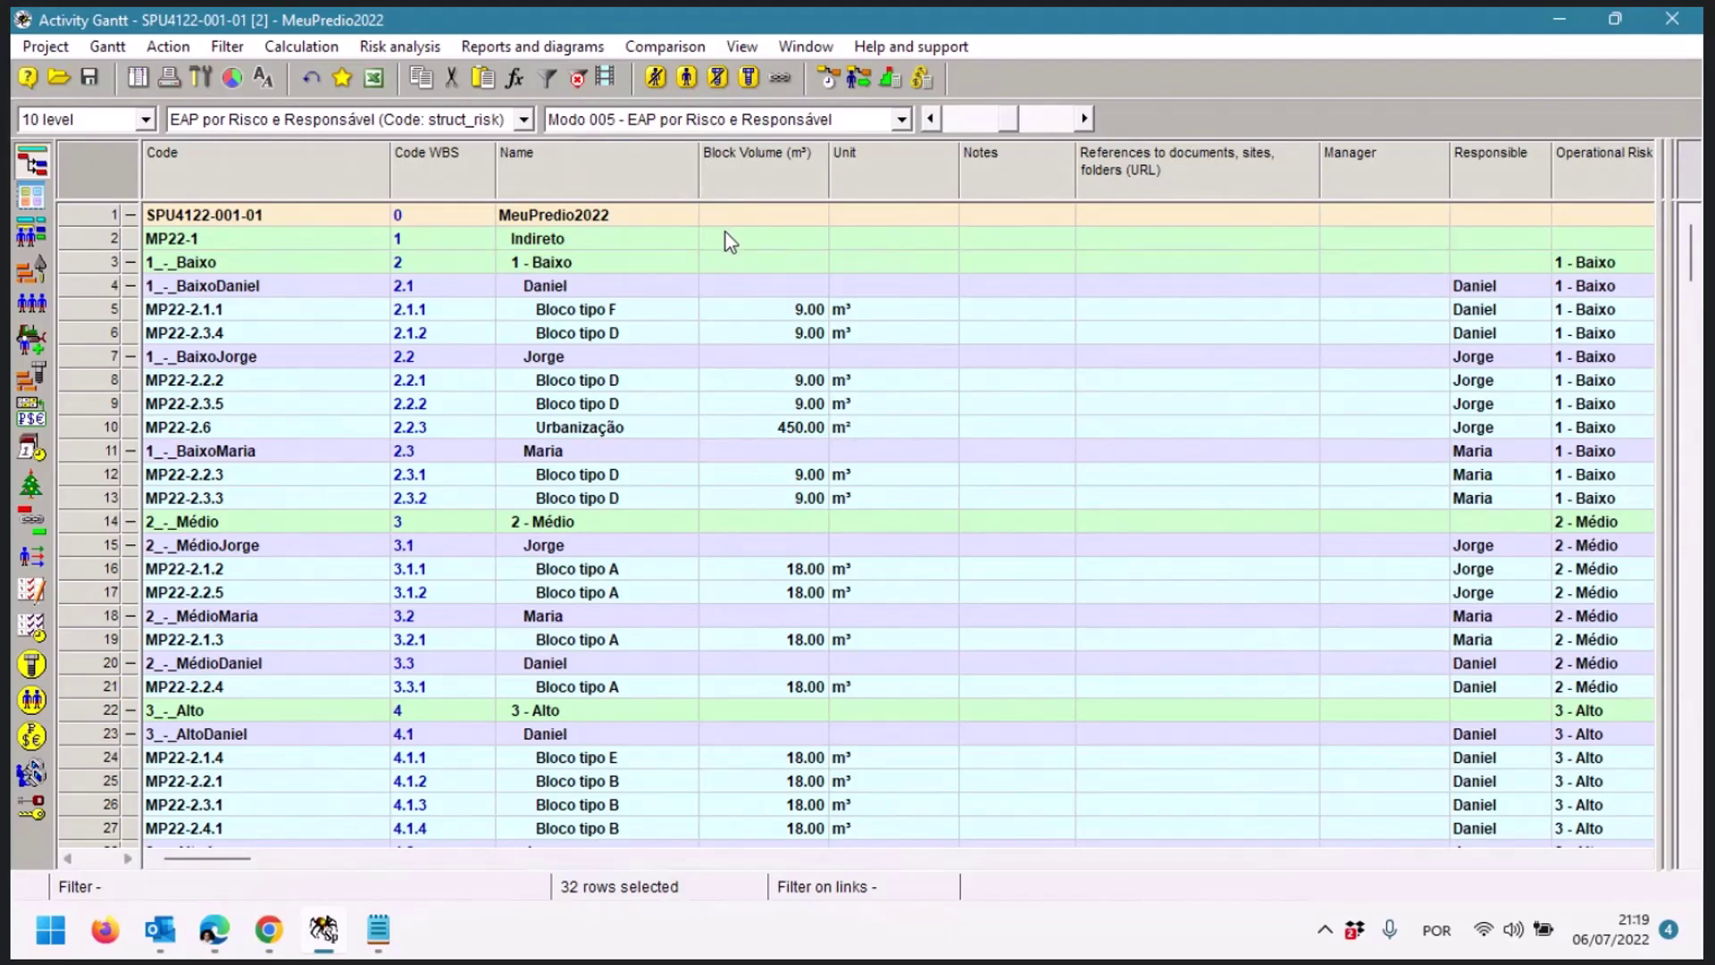
# Open the project's WBS list and select the "EAP por Produção" structure
pyautogui.click(44, 46)
pyautogui.click(55, 72)
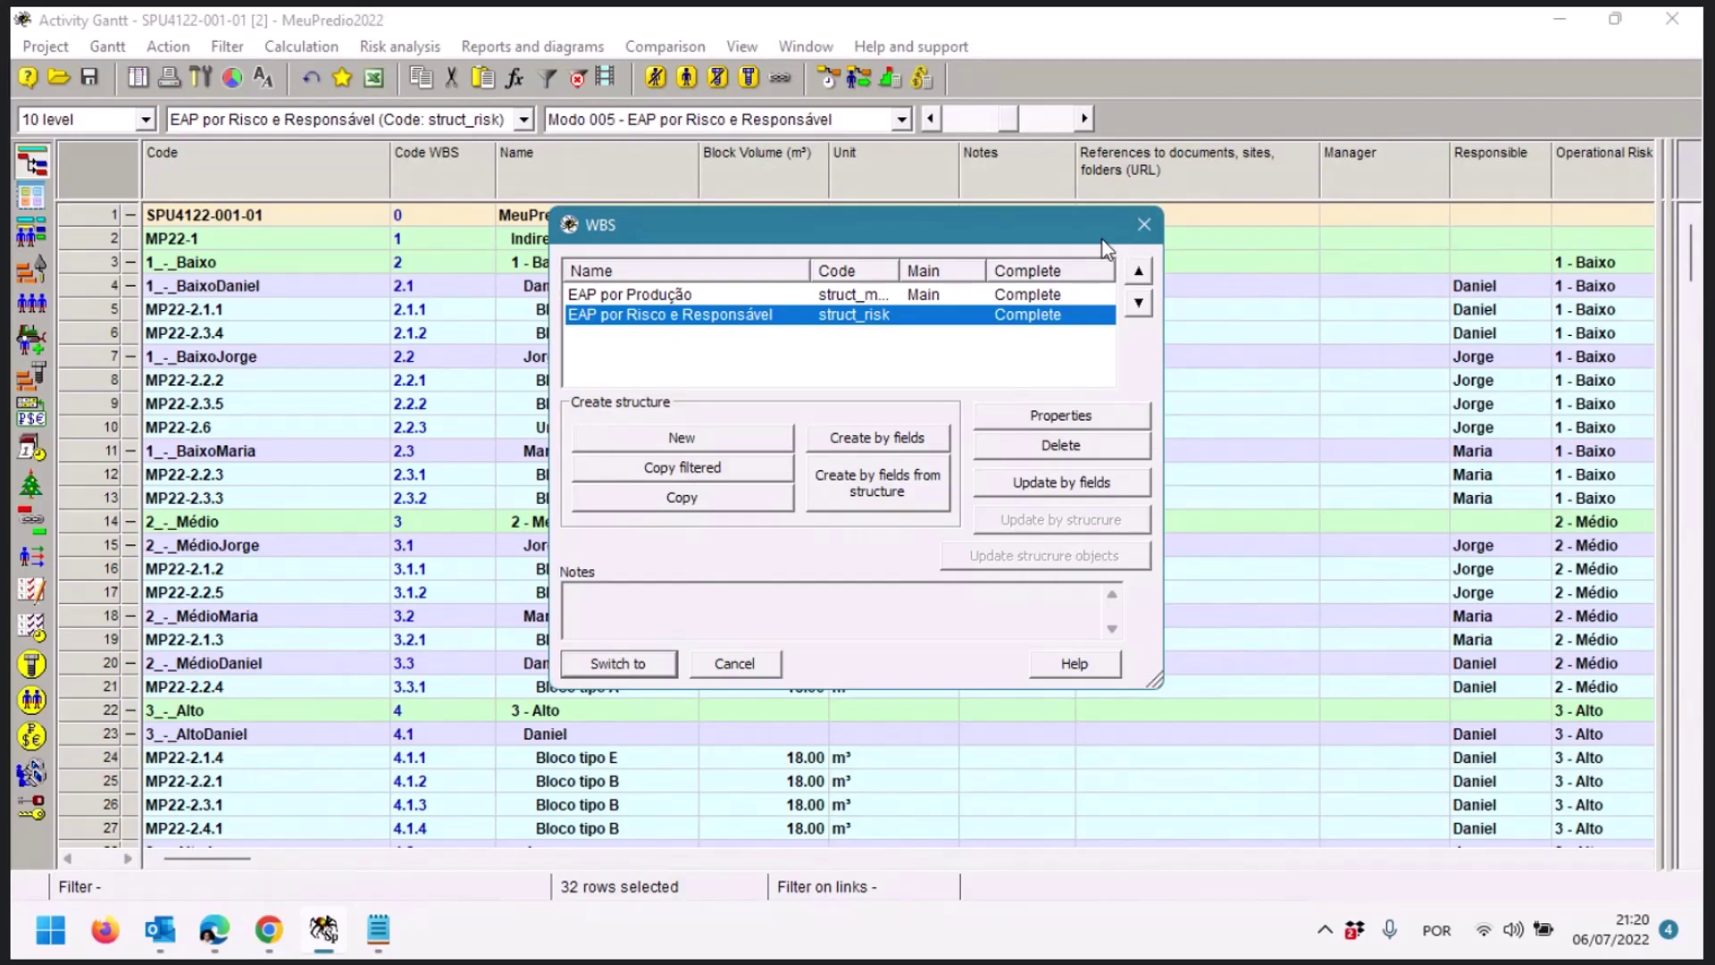
pyautogui.click(907, 295)
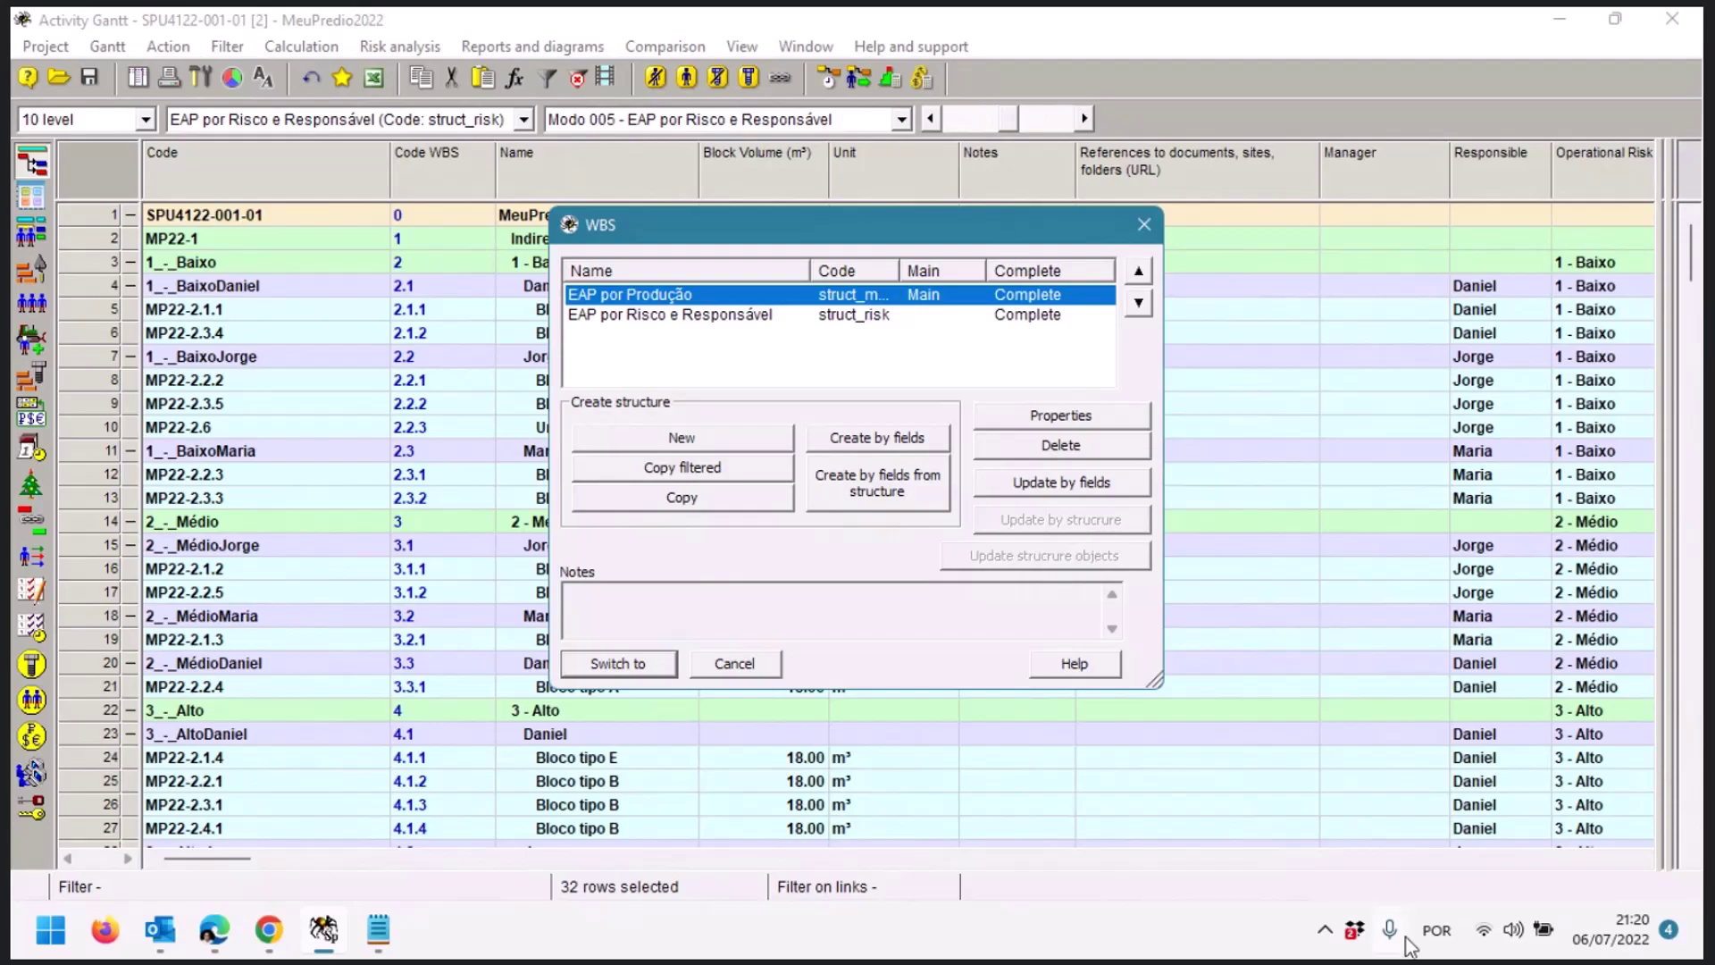
# Connect the computer to the "Mi Note 10" Wi-Fi network and return to the WBS list
pyautogui.click(1484, 931)
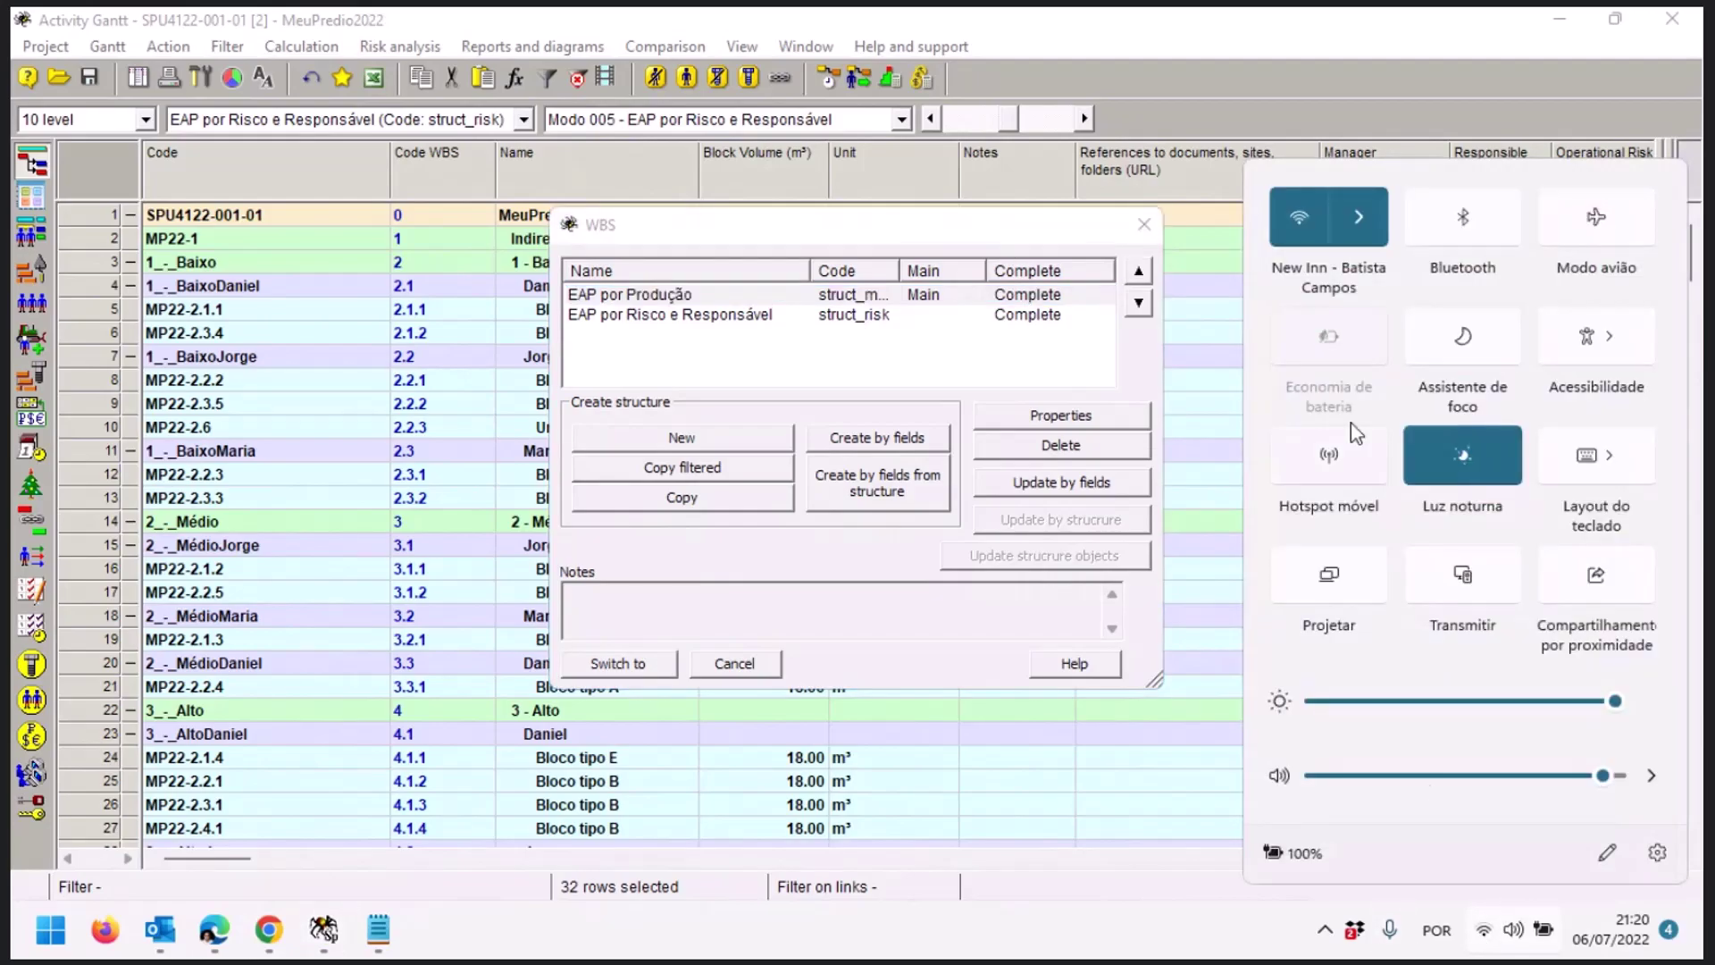
pyautogui.click(1358, 218)
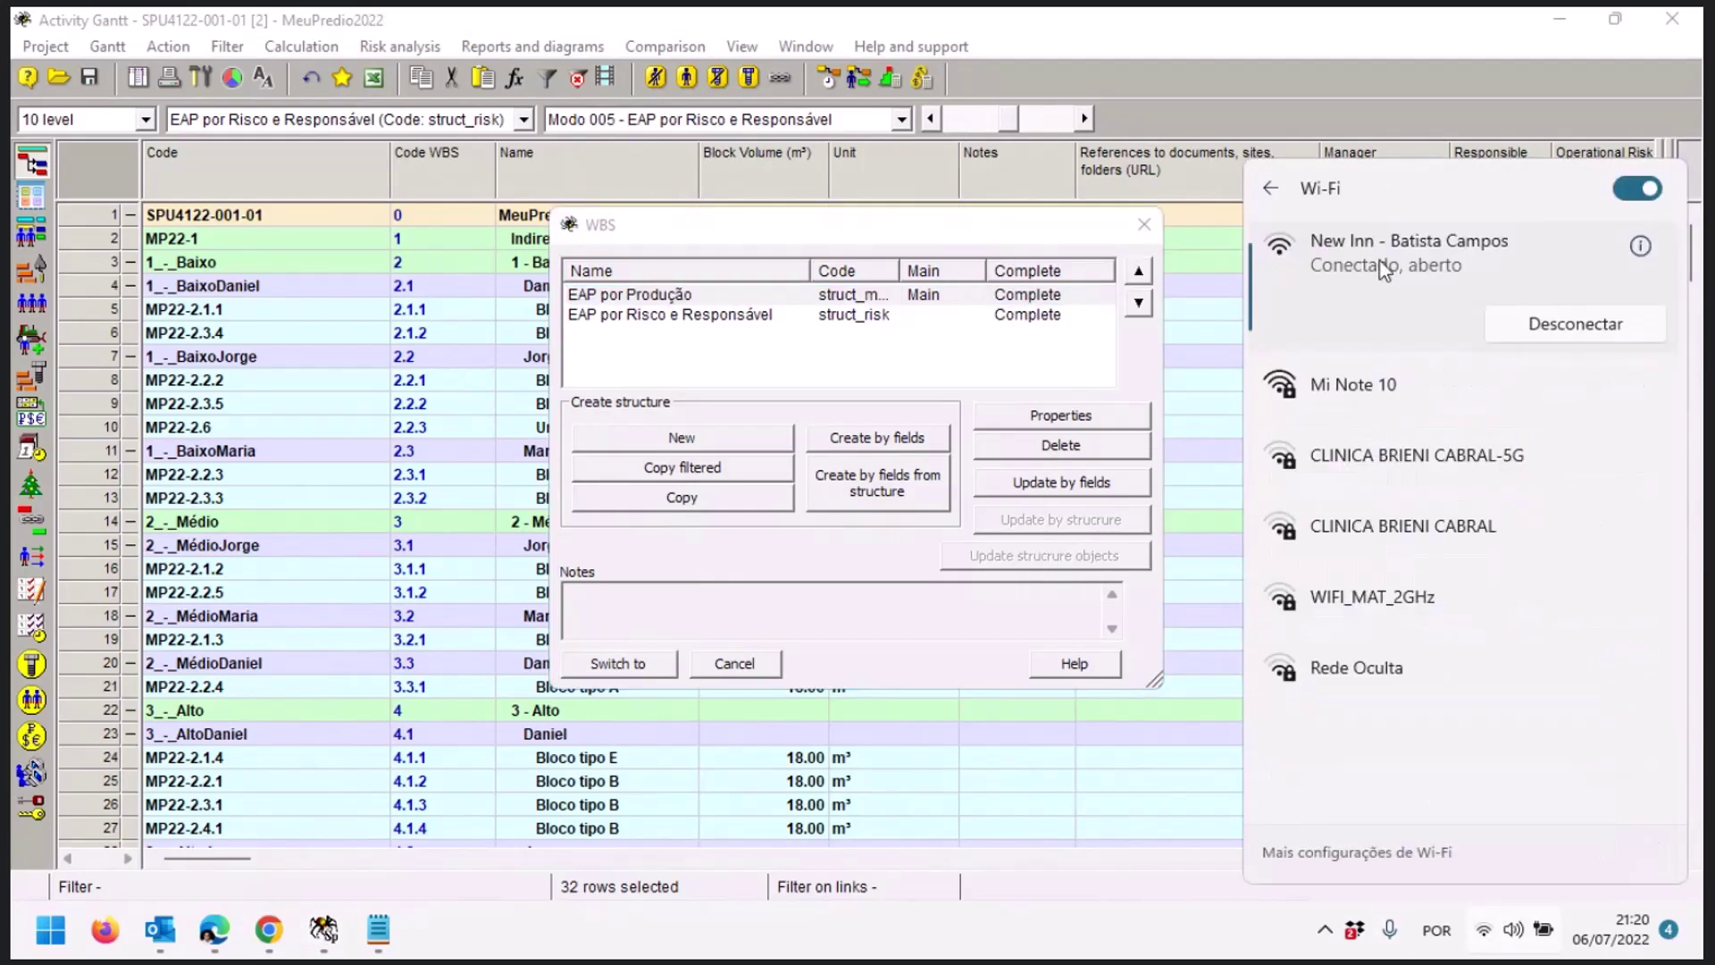
pyautogui.click(1420, 393)
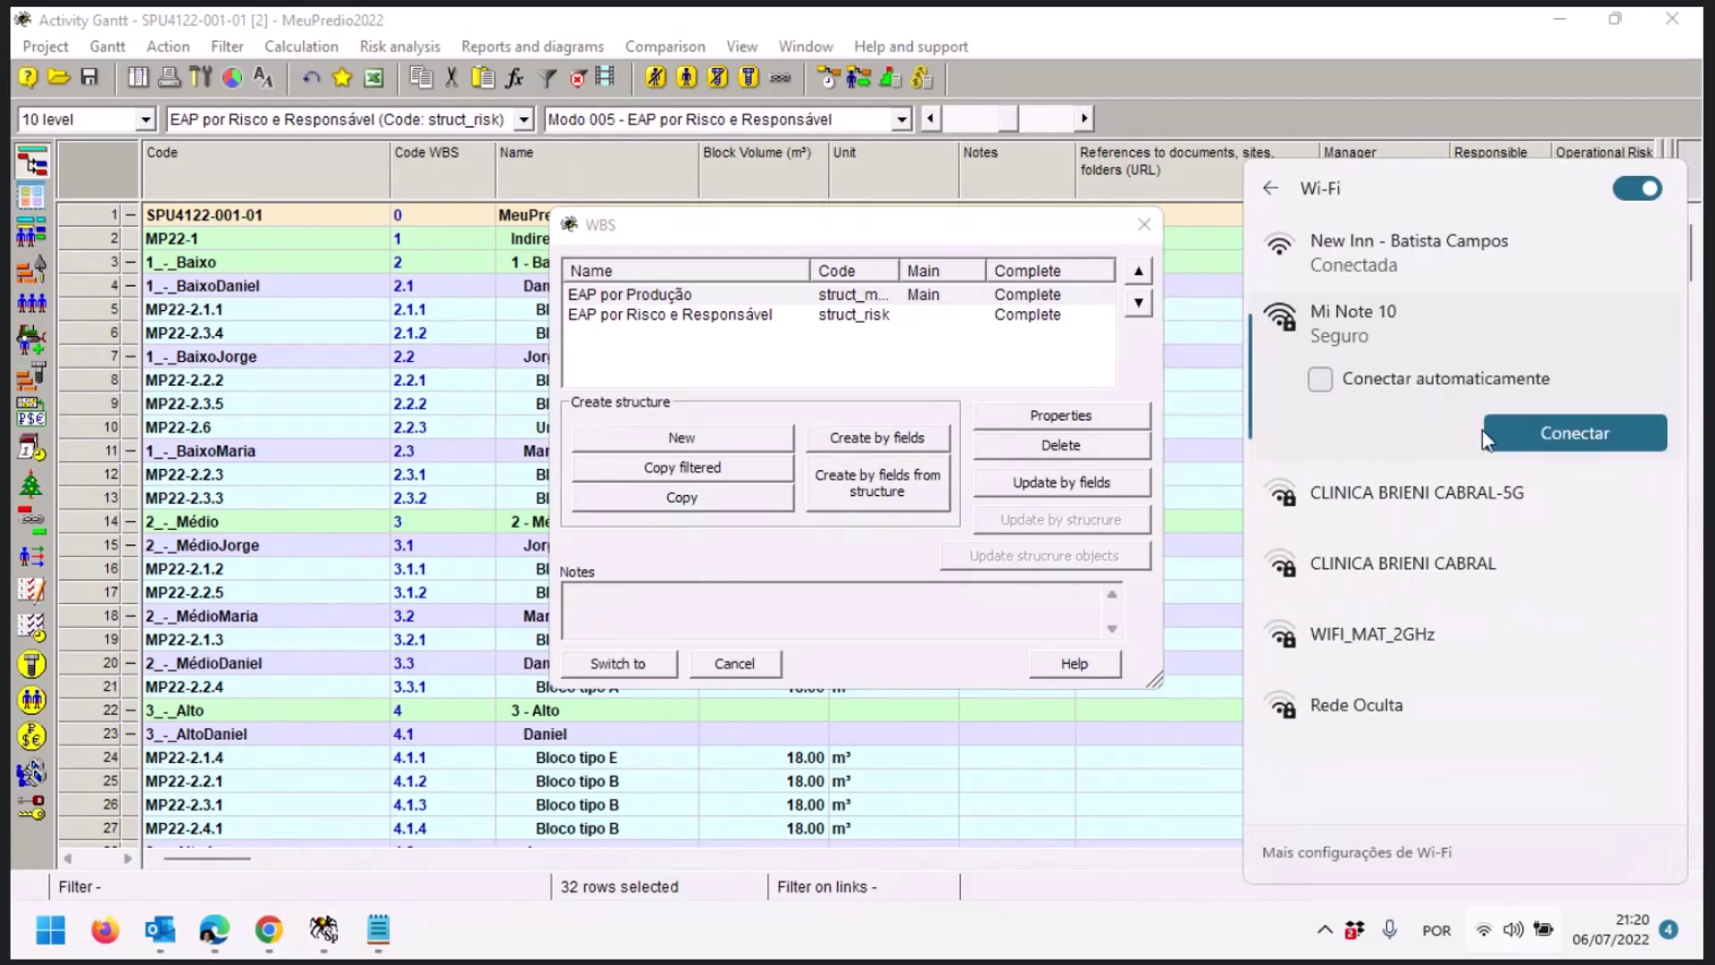
pyautogui.click(1529, 435)
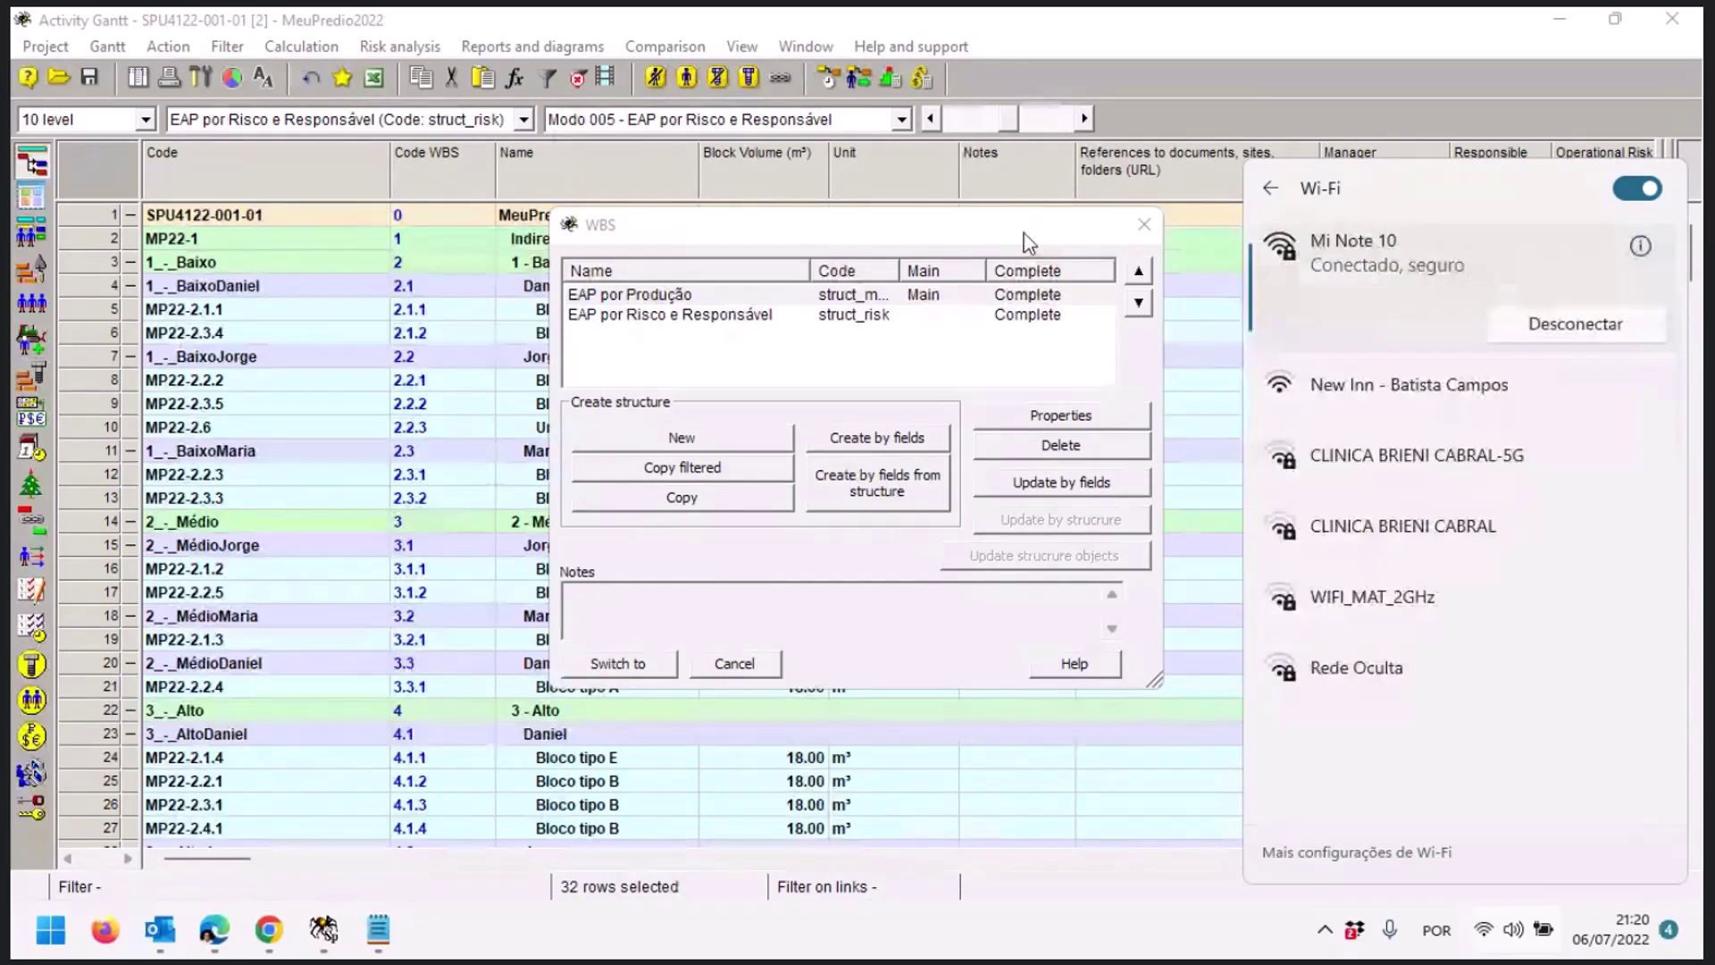
pyautogui.click(1029, 239)
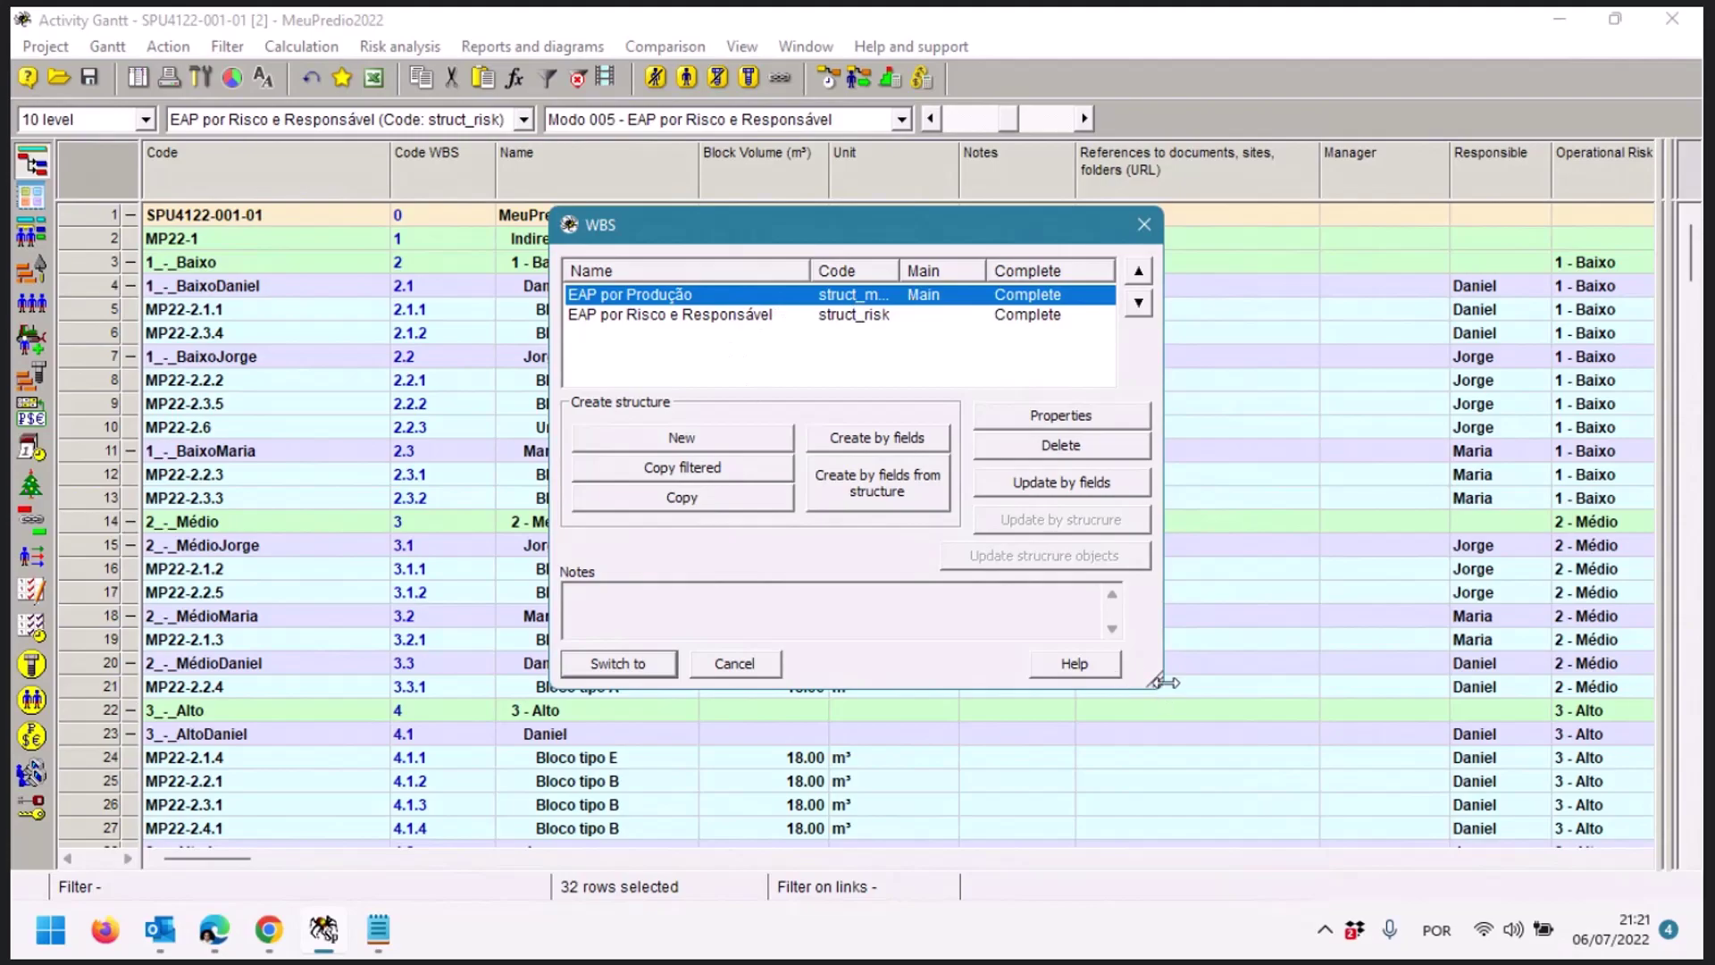
# Enlarge the WBS window and its Code column to read the full structure codes, and close the window
pyautogui.moveTo(1161, 679); pyautogui.dragTo(1422, 681)
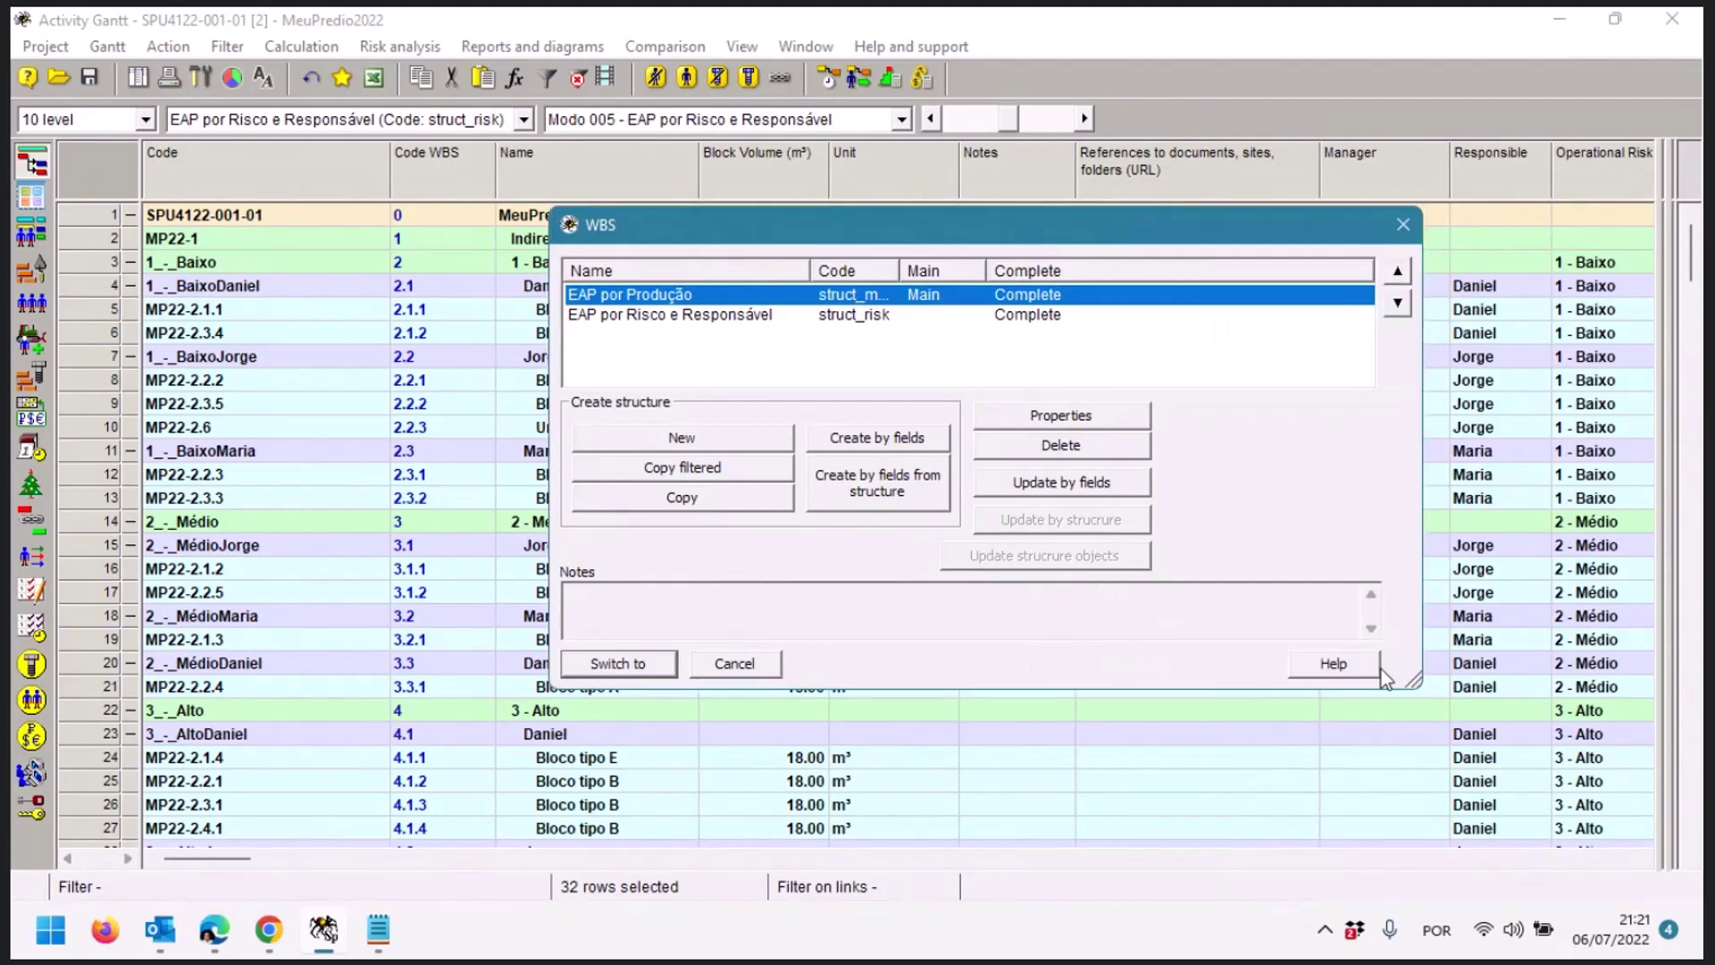
pyautogui.moveTo(897, 294); pyautogui.dragTo(904, 295)
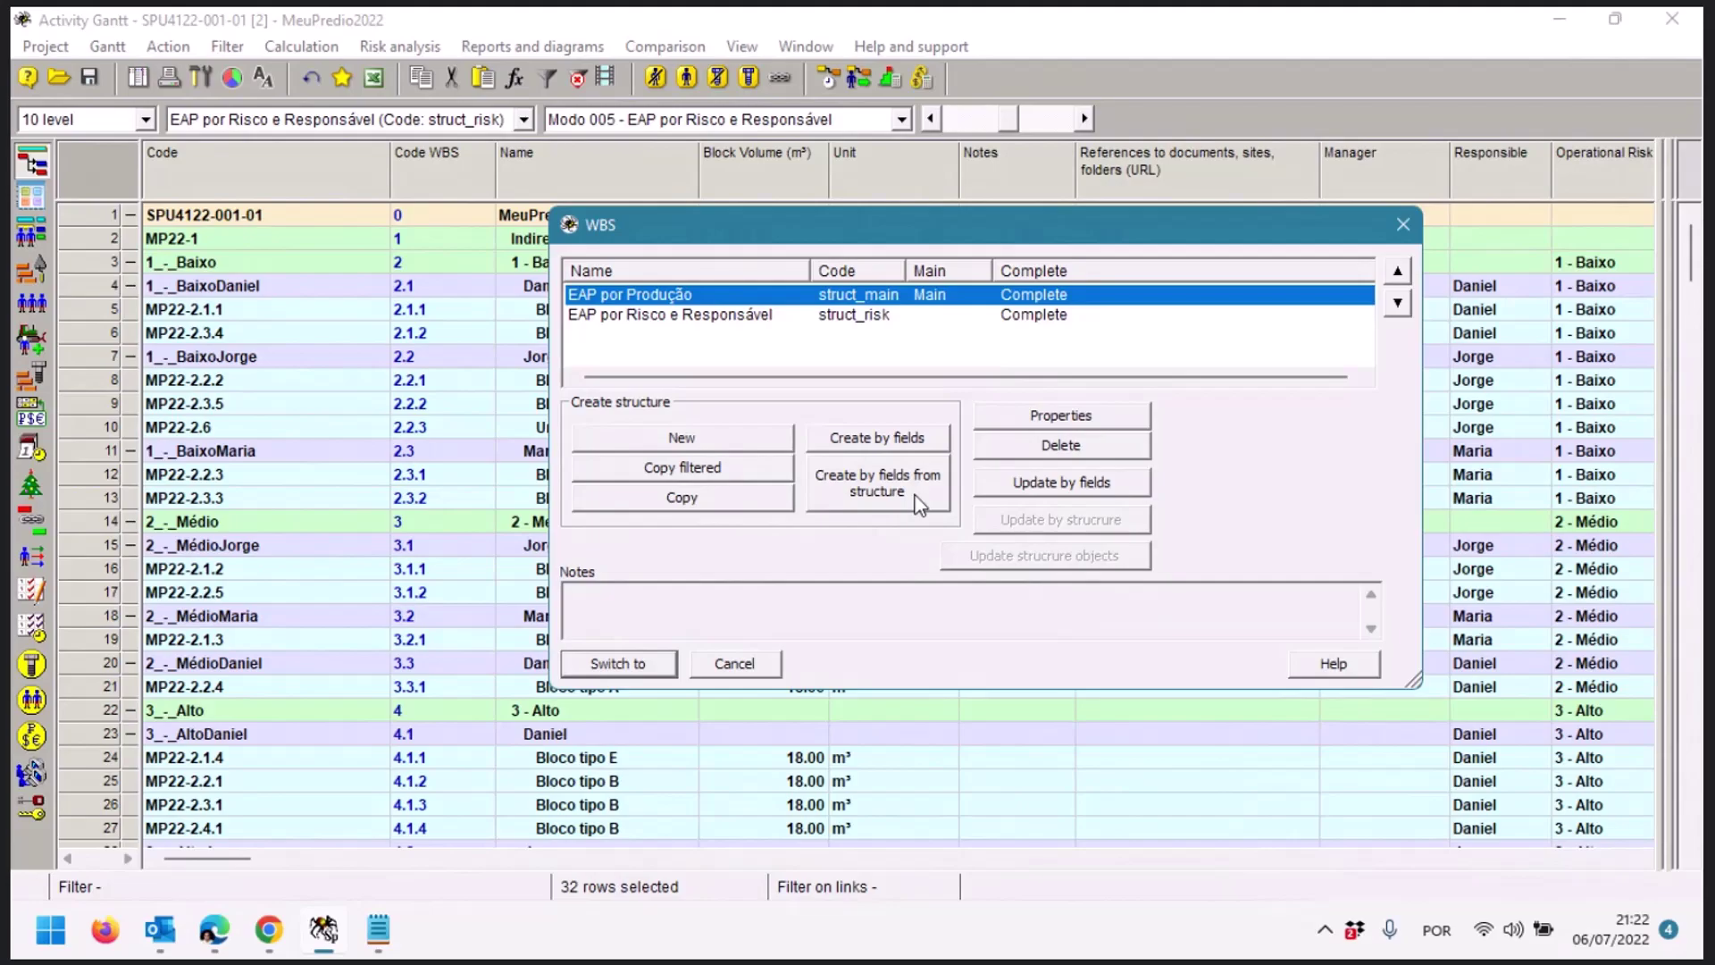
pyautogui.click(1398, 226)
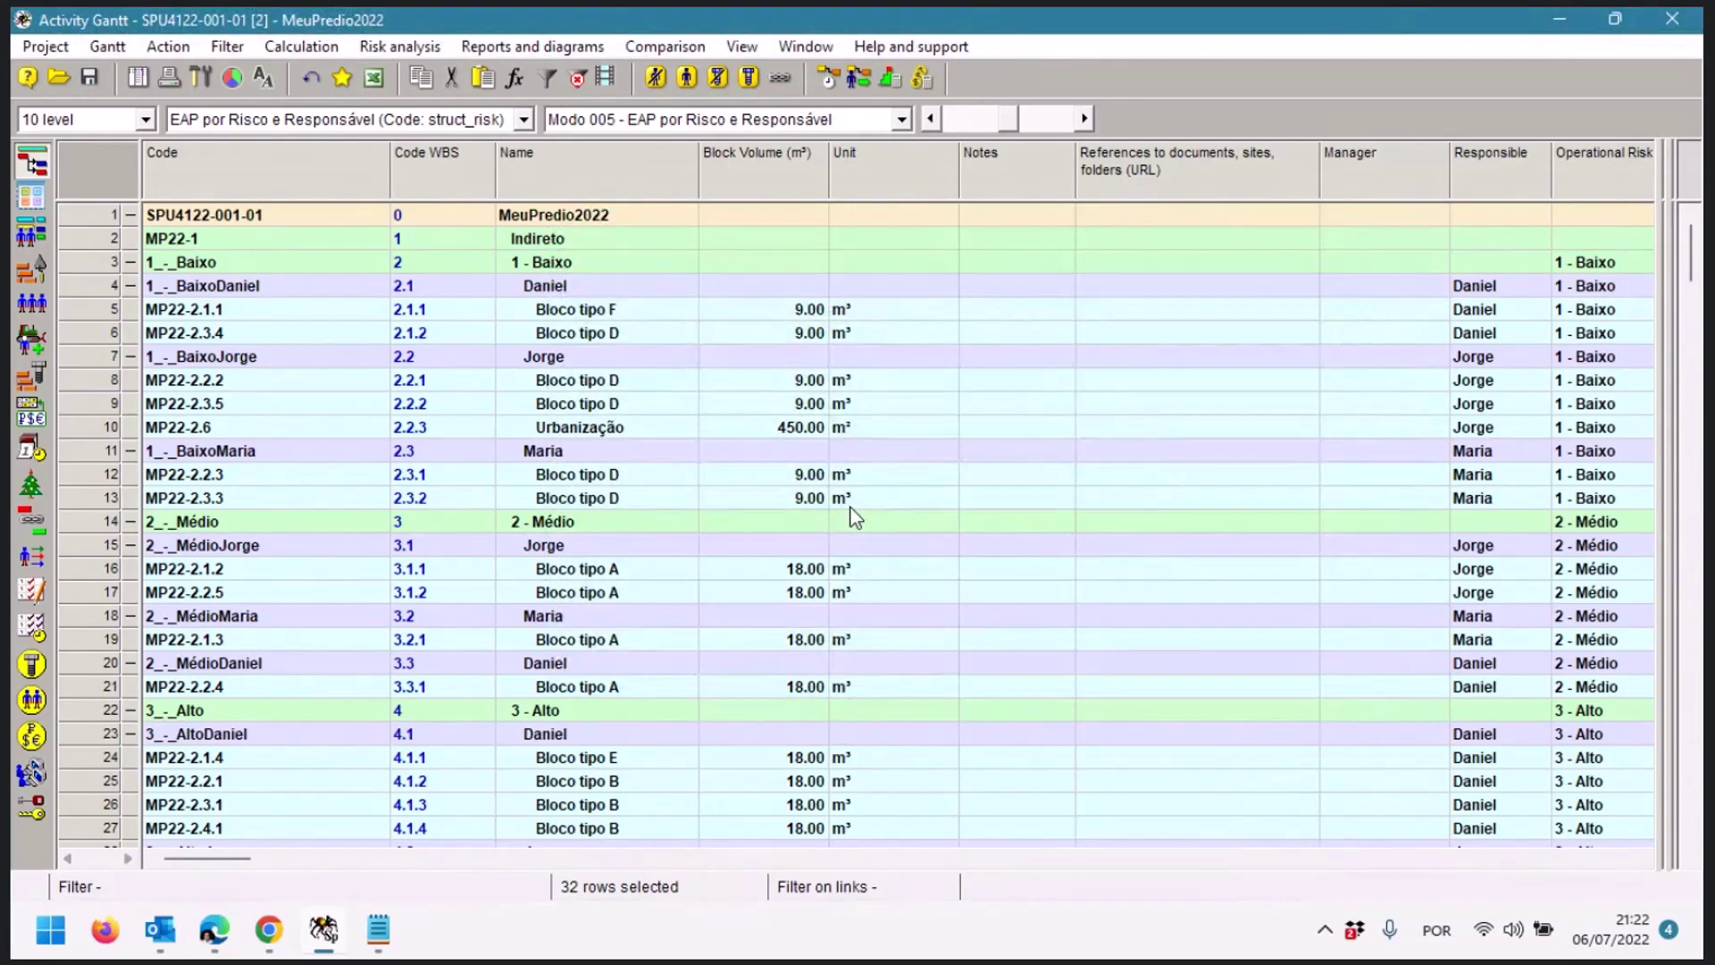
# Switch the project back to the "EAP por Produção" structure with the "Modo 001 - EAP por Local de Obra" view
pyautogui.click(359, 121)
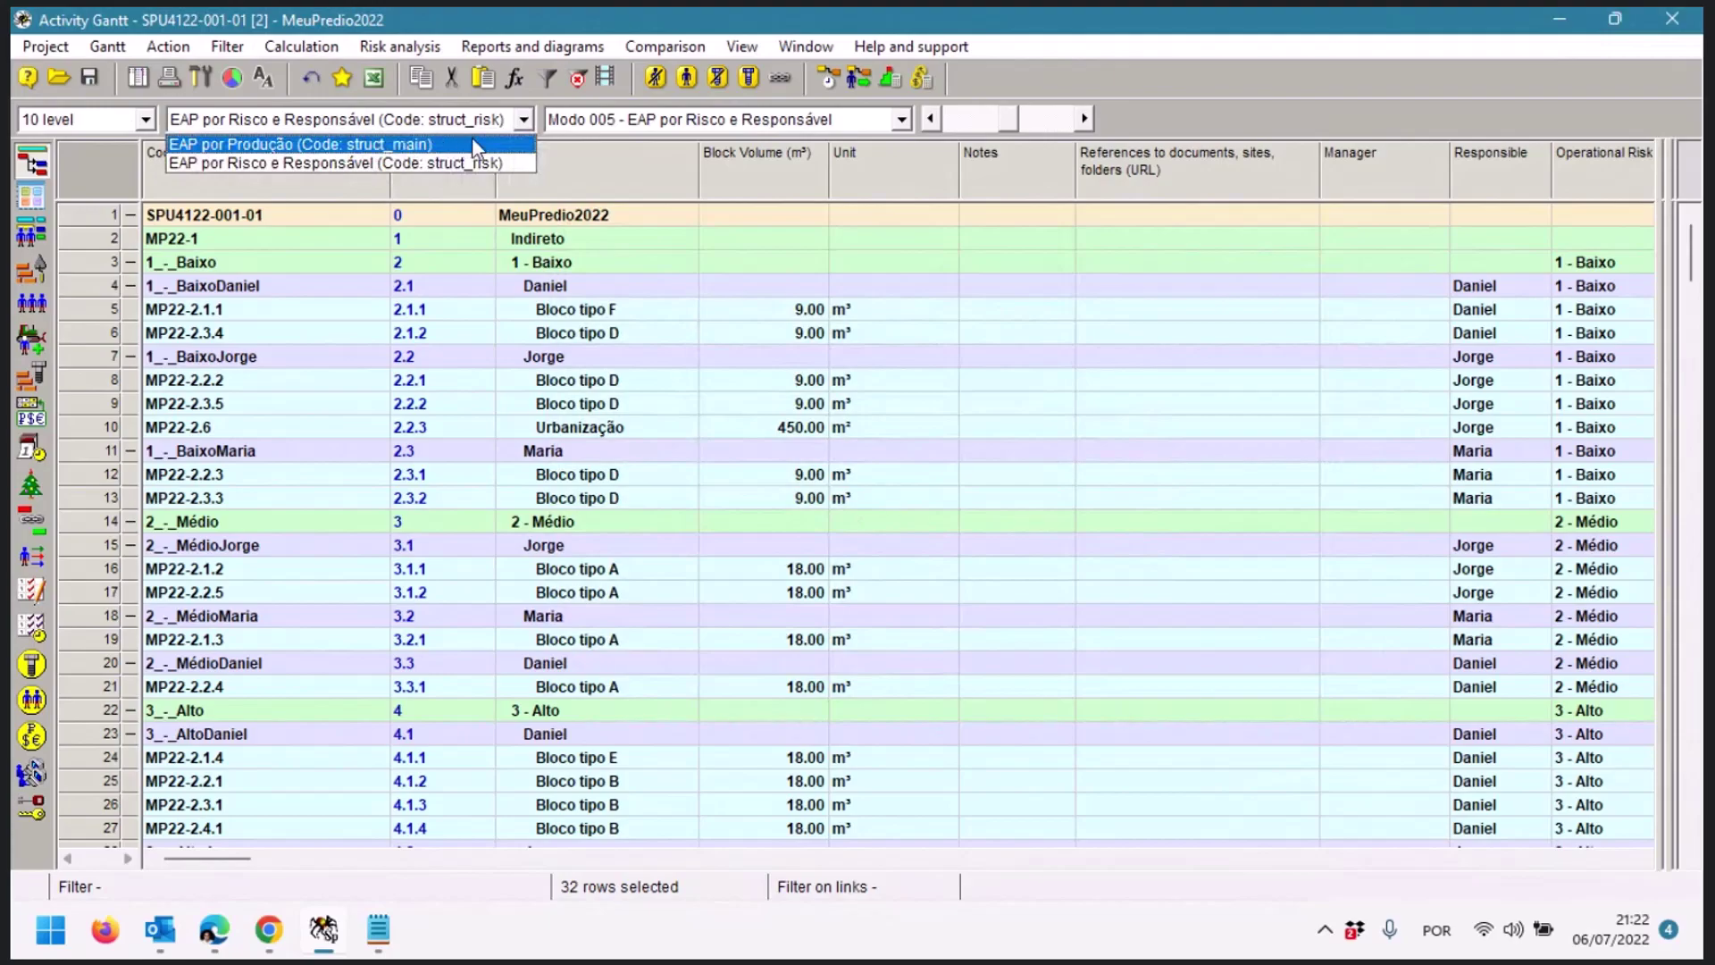
pyautogui.click(628, 119)
pyautogui.click(628, 119)
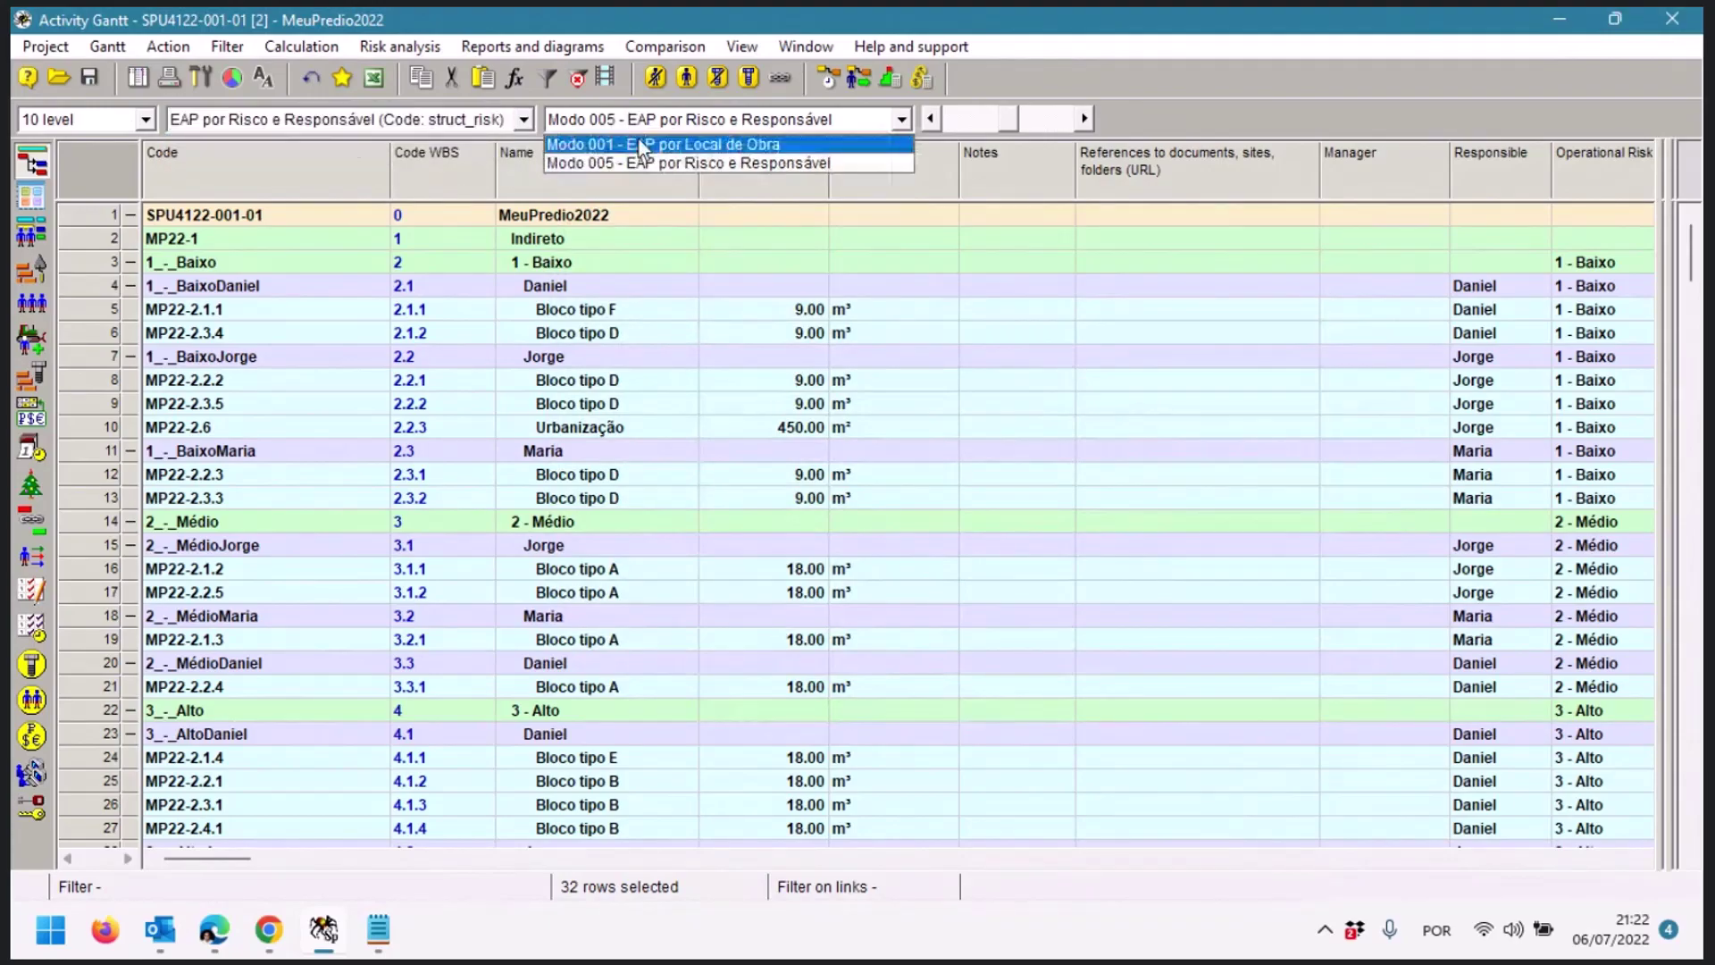
pyautogui.click(641, 145)
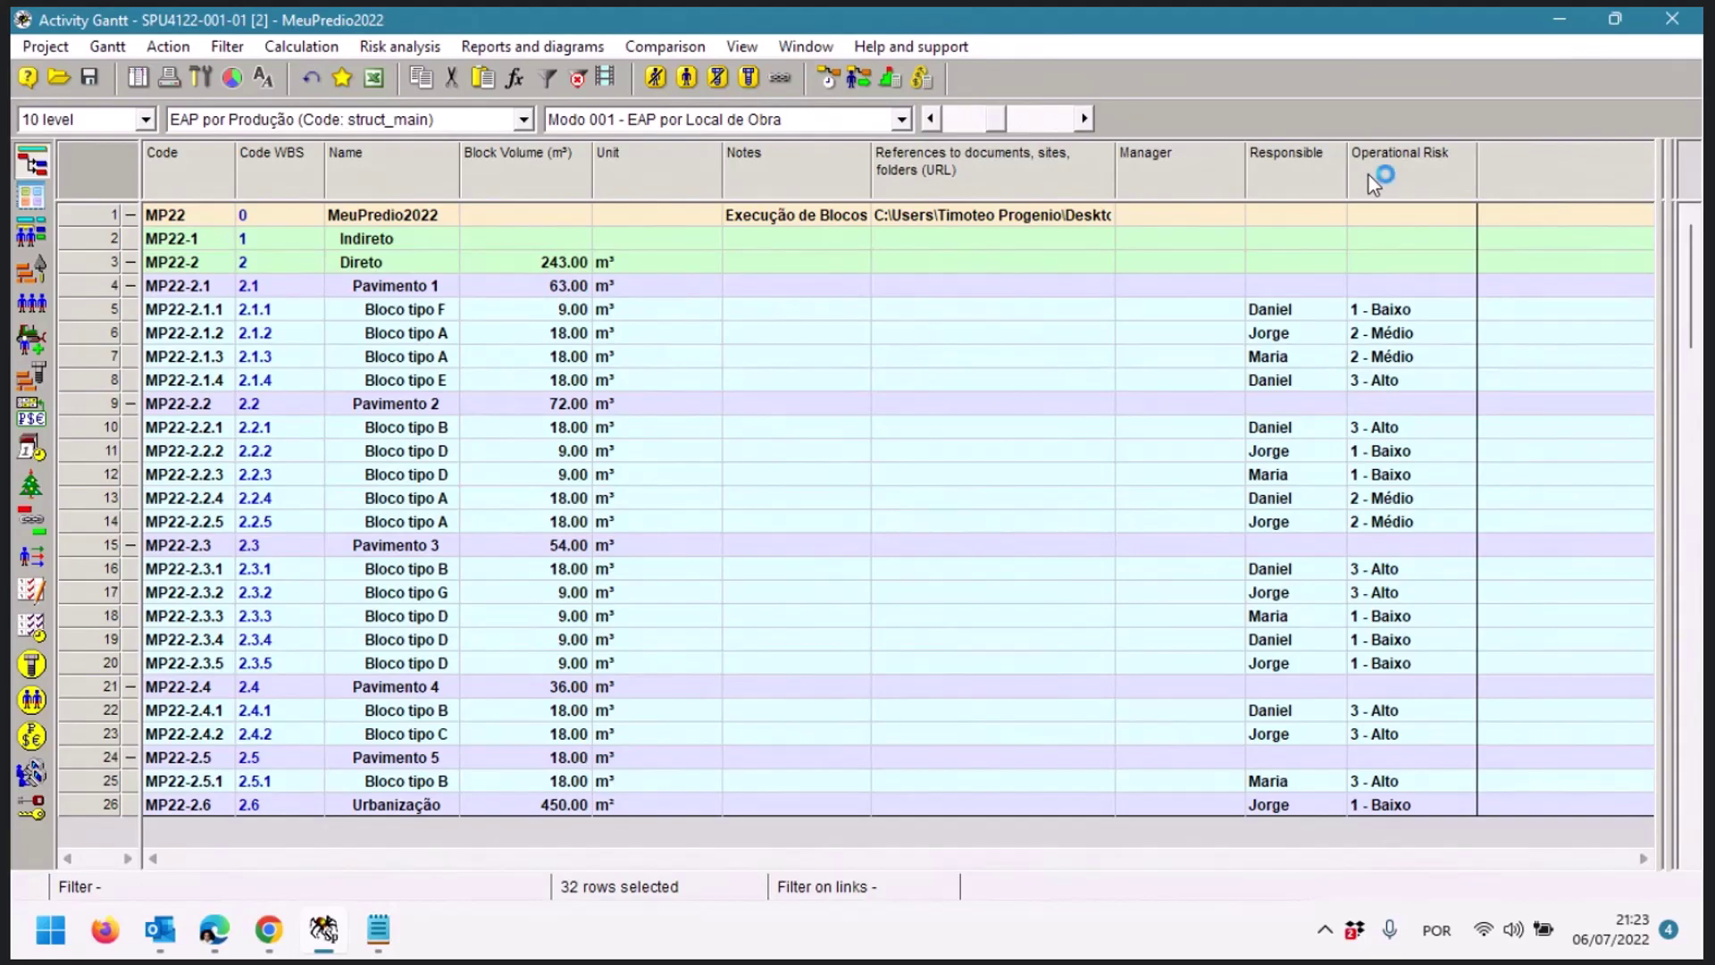
# Start creating a structure by fields from "EAP por Produção" and show the user-defined fields available to add
pyautogui.click(44, 47)
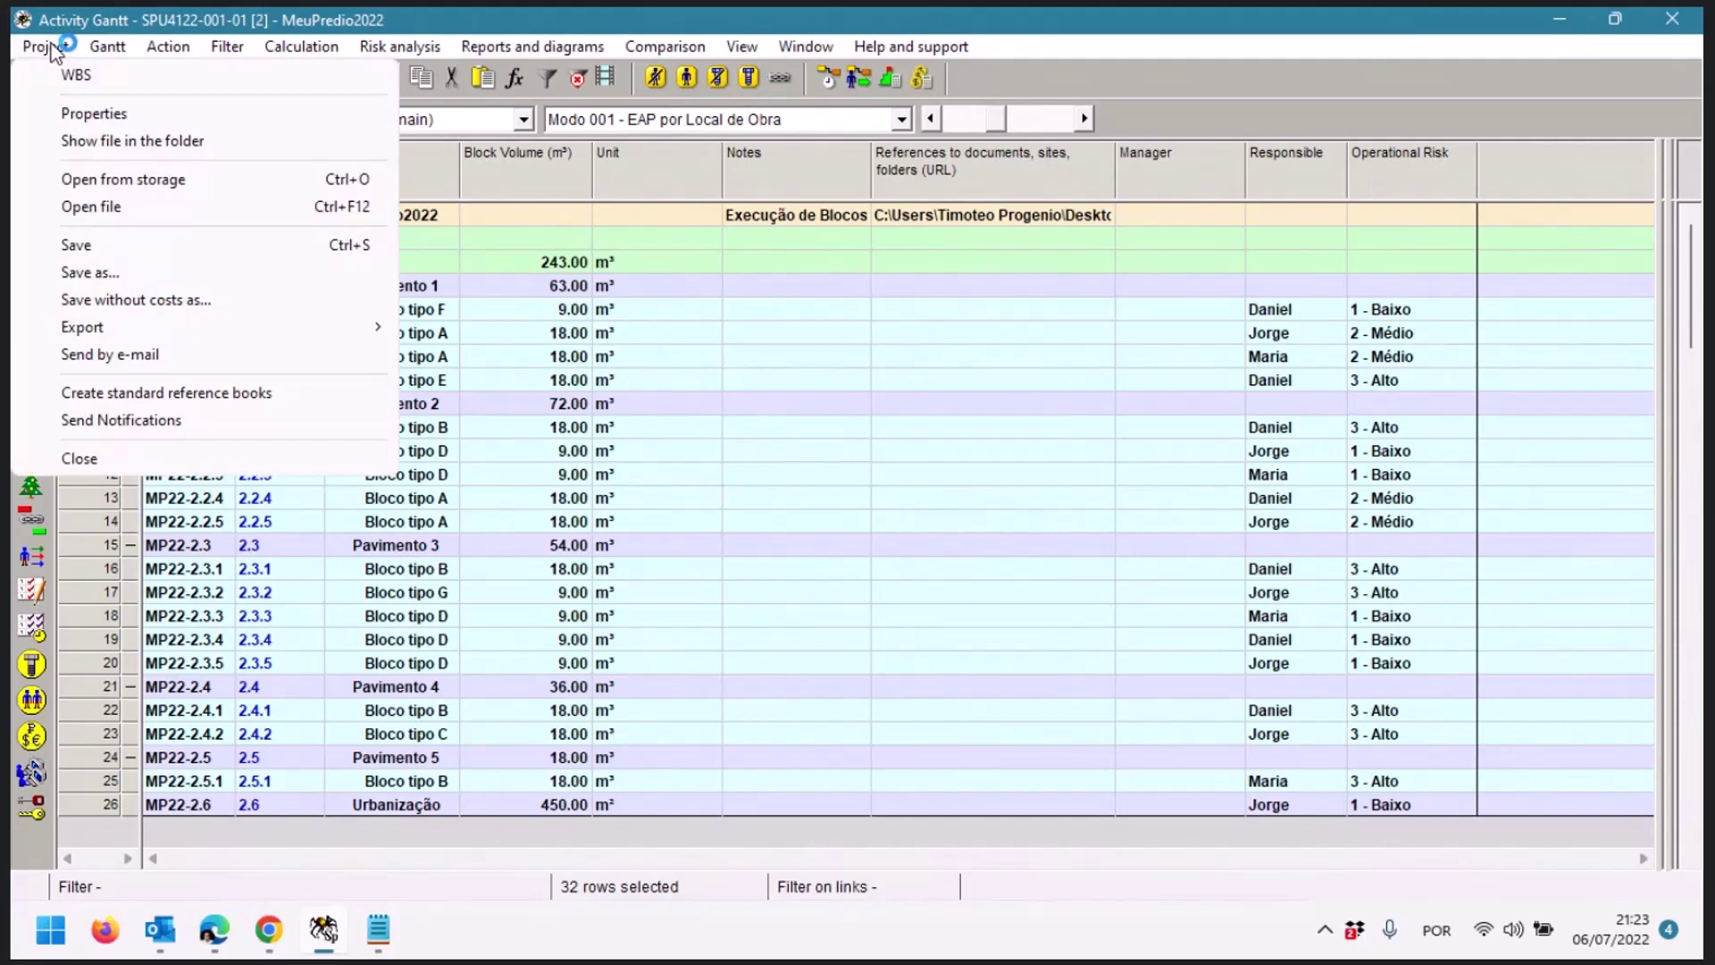
pyautogui.click(65, 69)
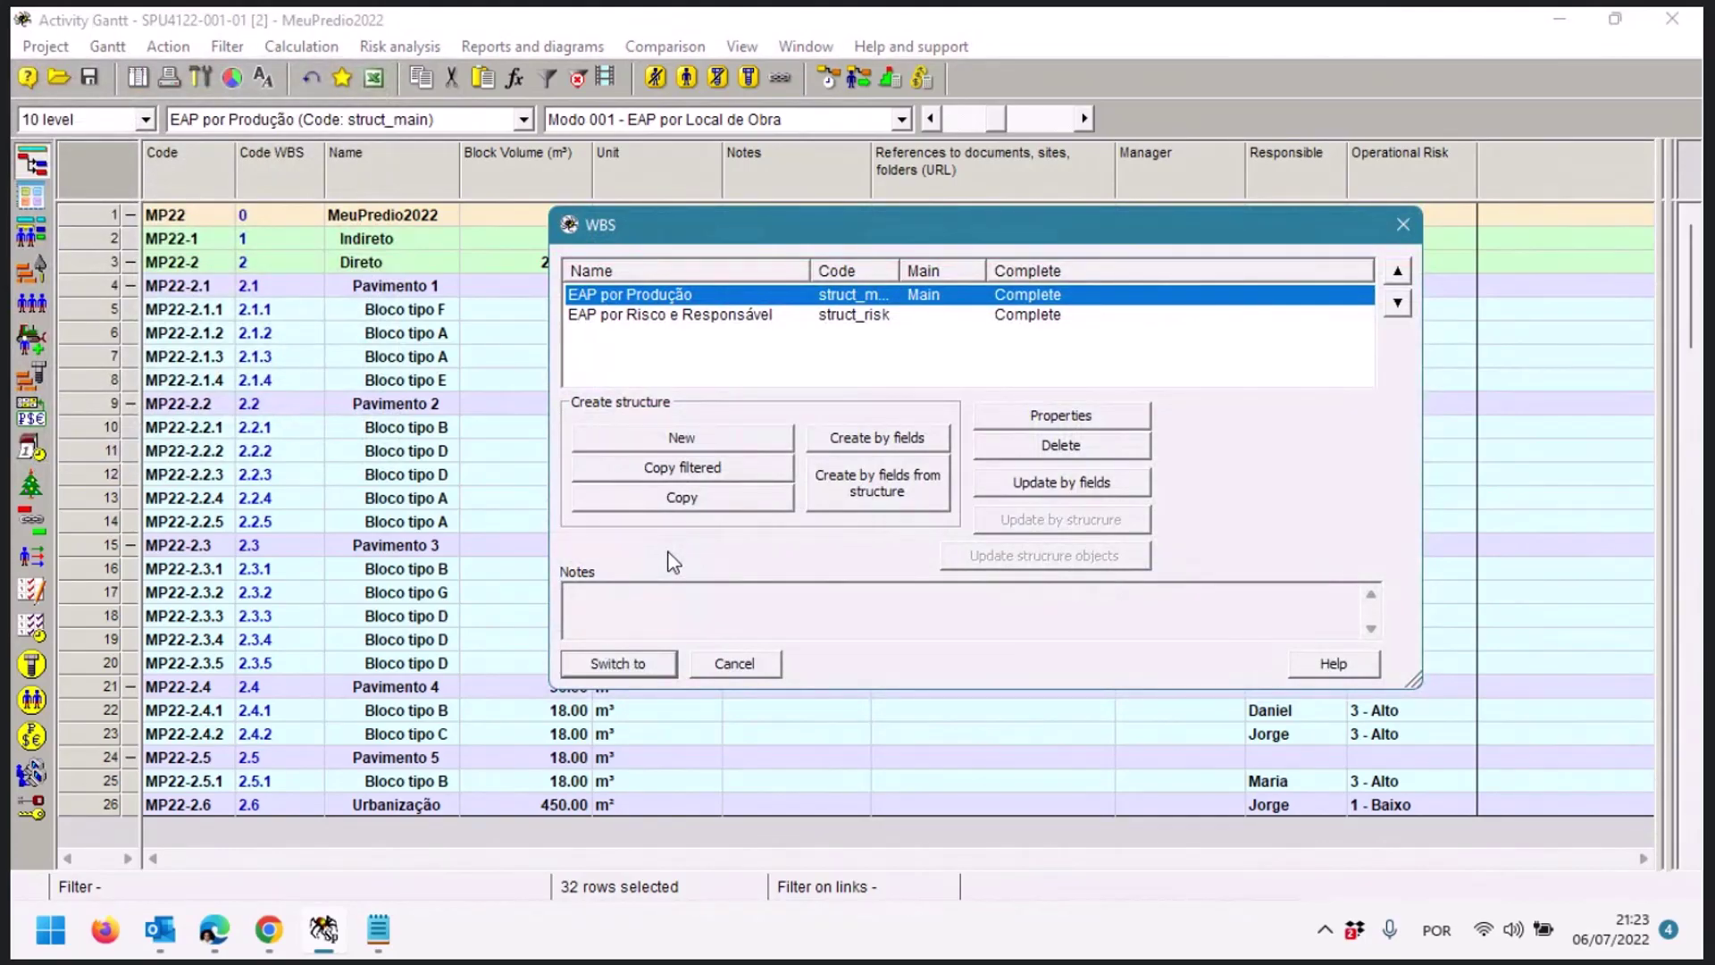
pyautogui.click(938, 505)
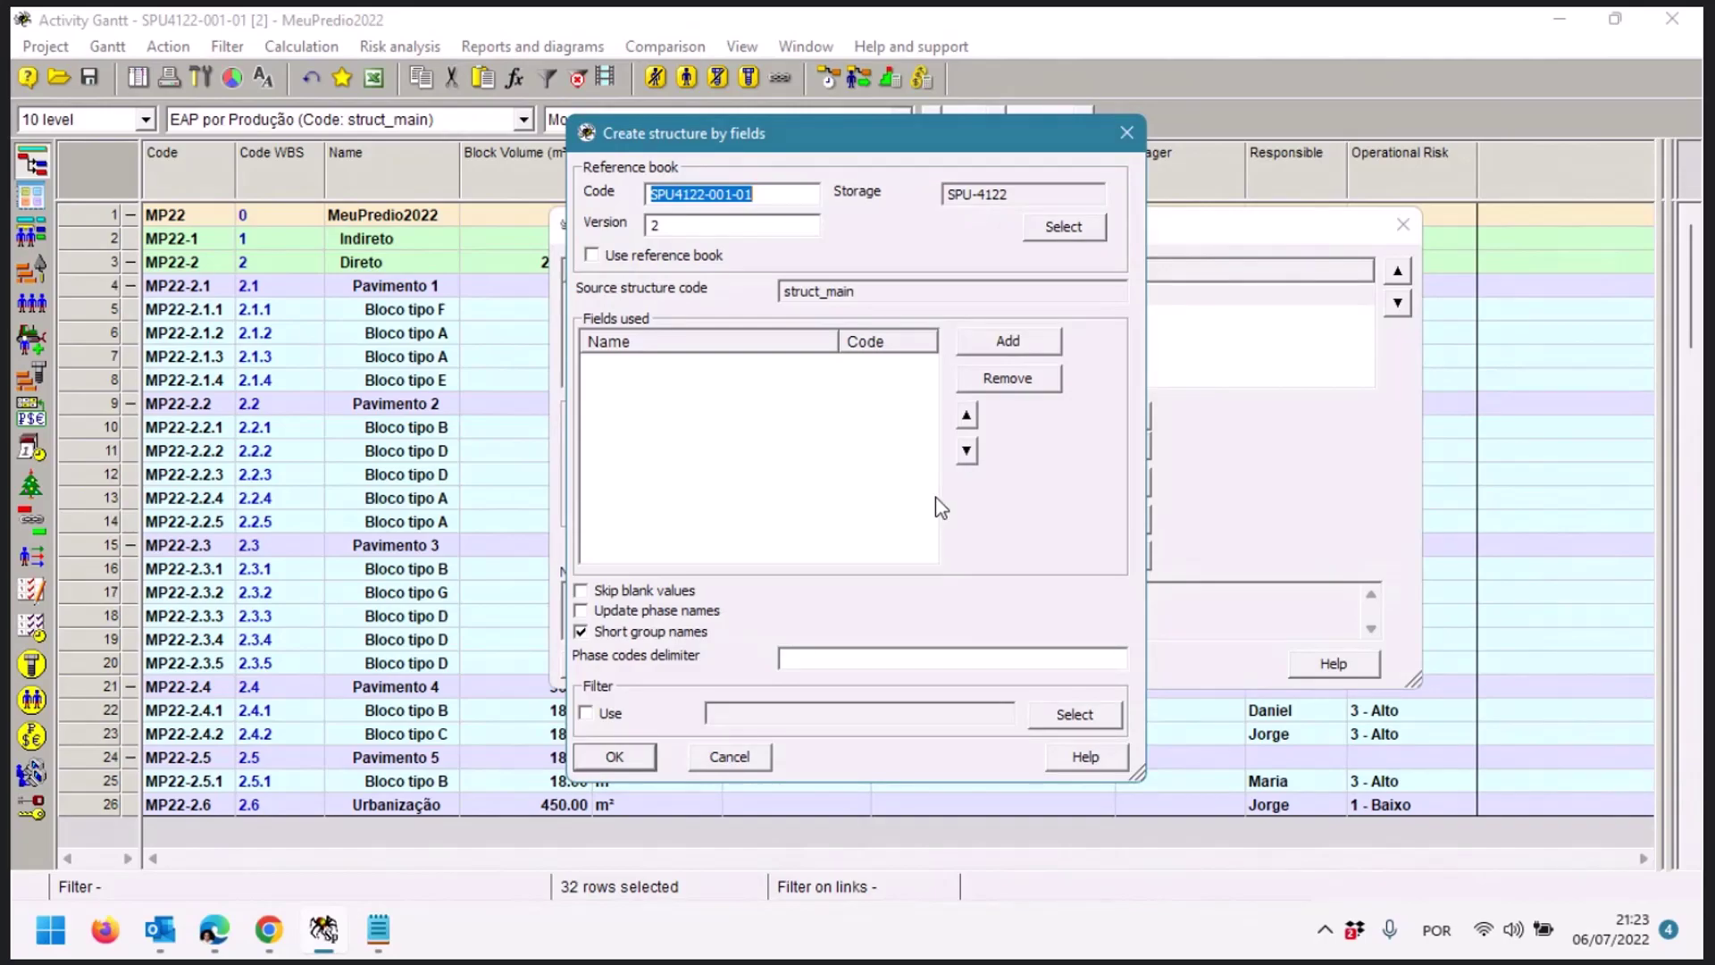
pyautogui.click(995, 346)
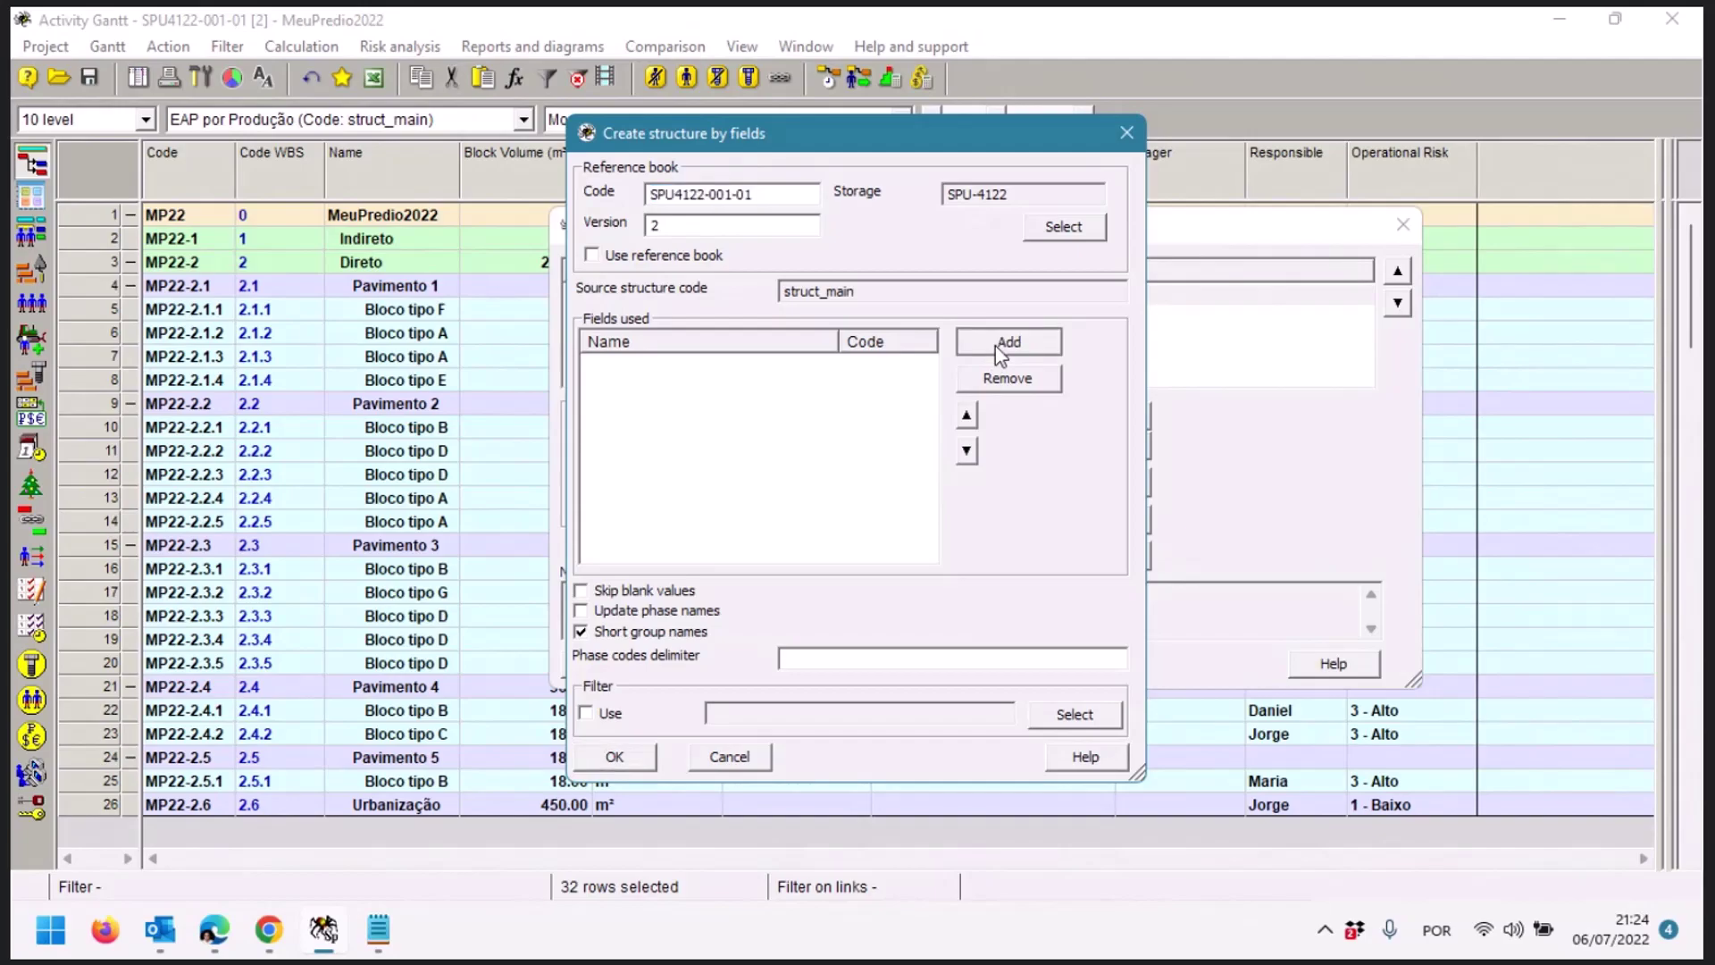
pyautogui.click(995, 346)
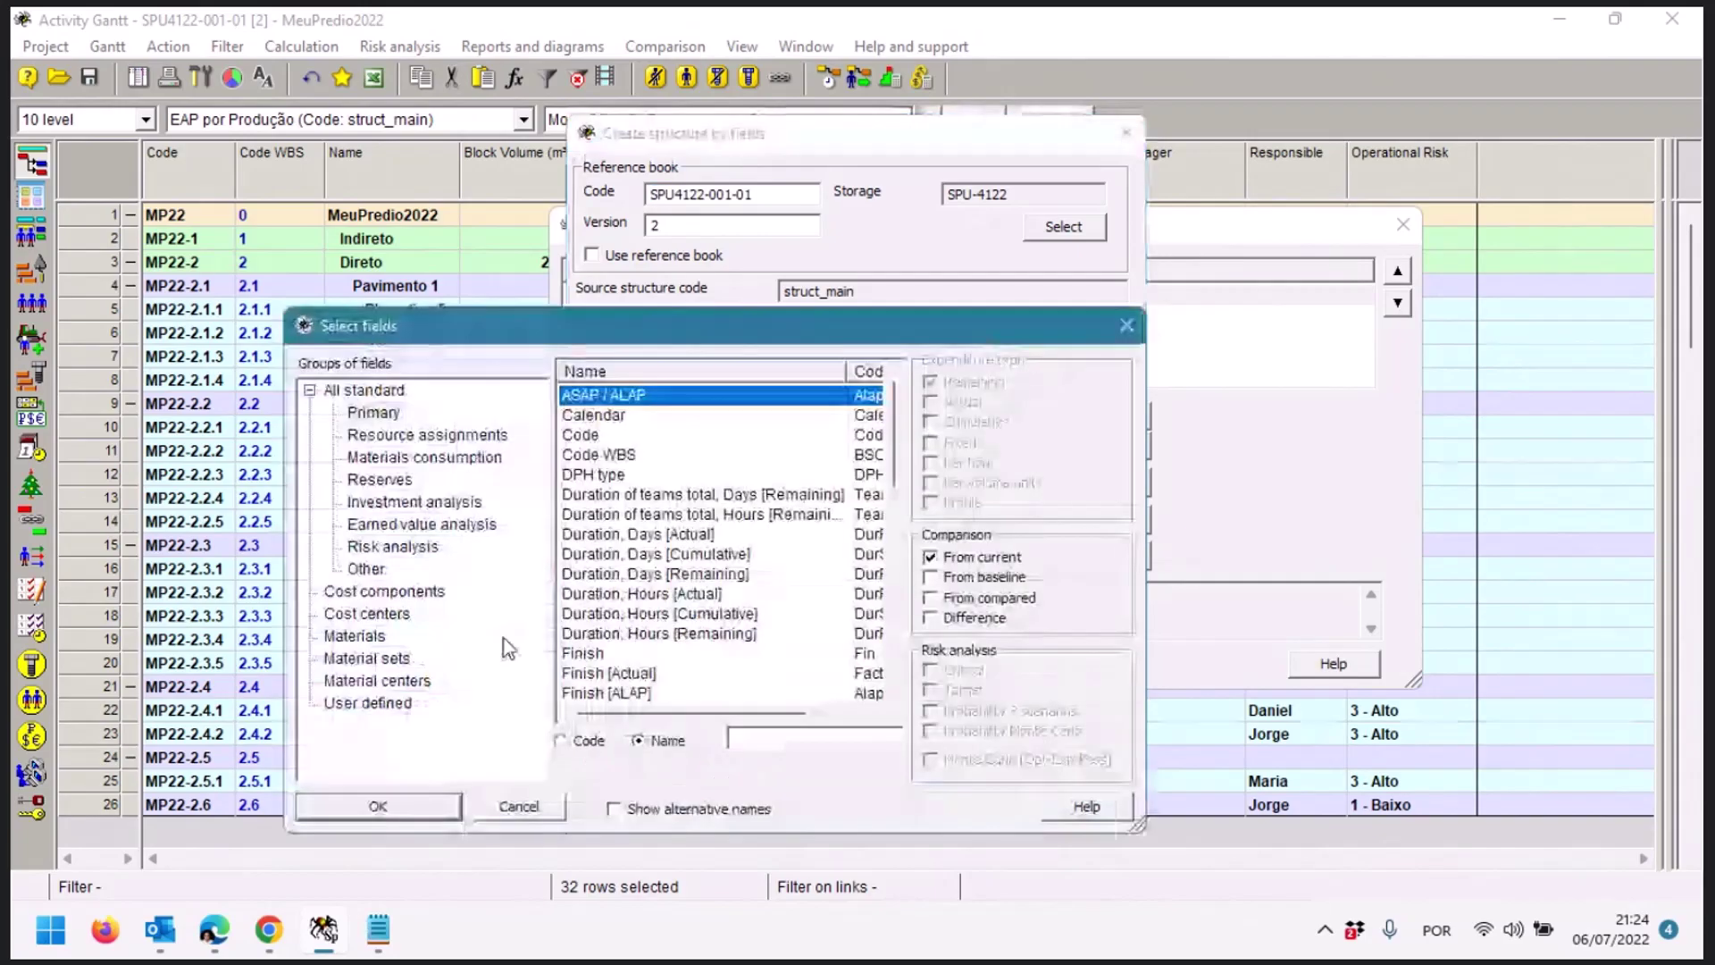
pyautogui.click(406, 708)
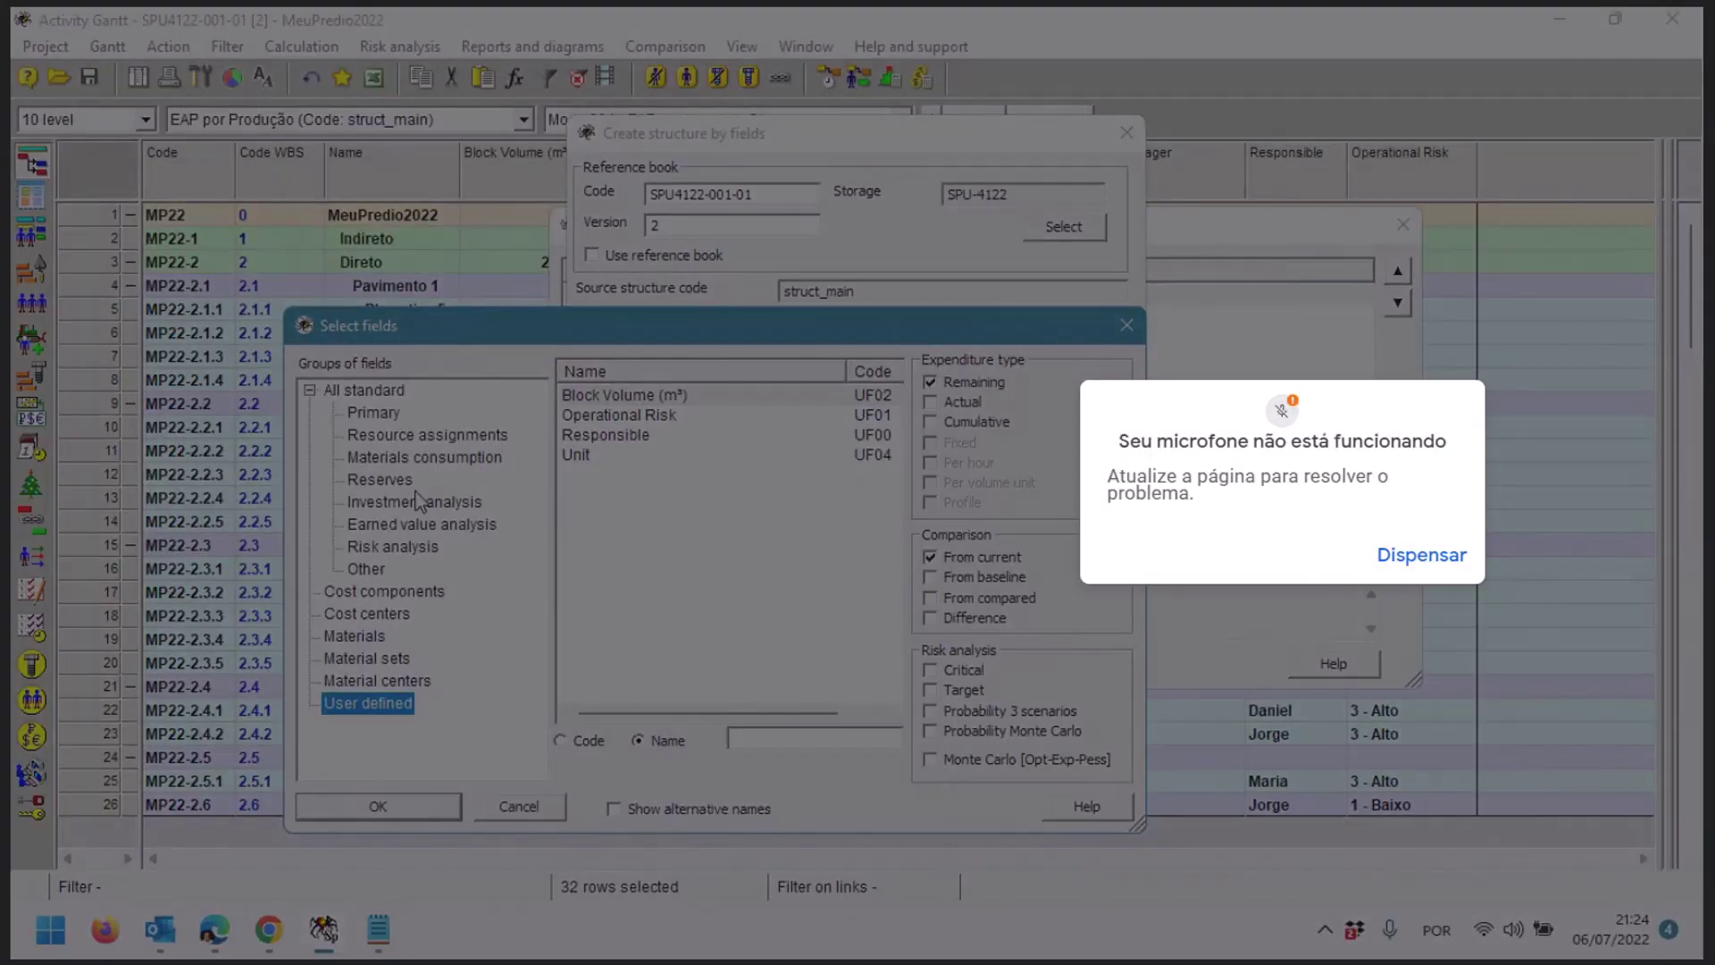
# Dismiss the video call's microphone warning and try to open the call settings
pyautogui.click(1422, 570)
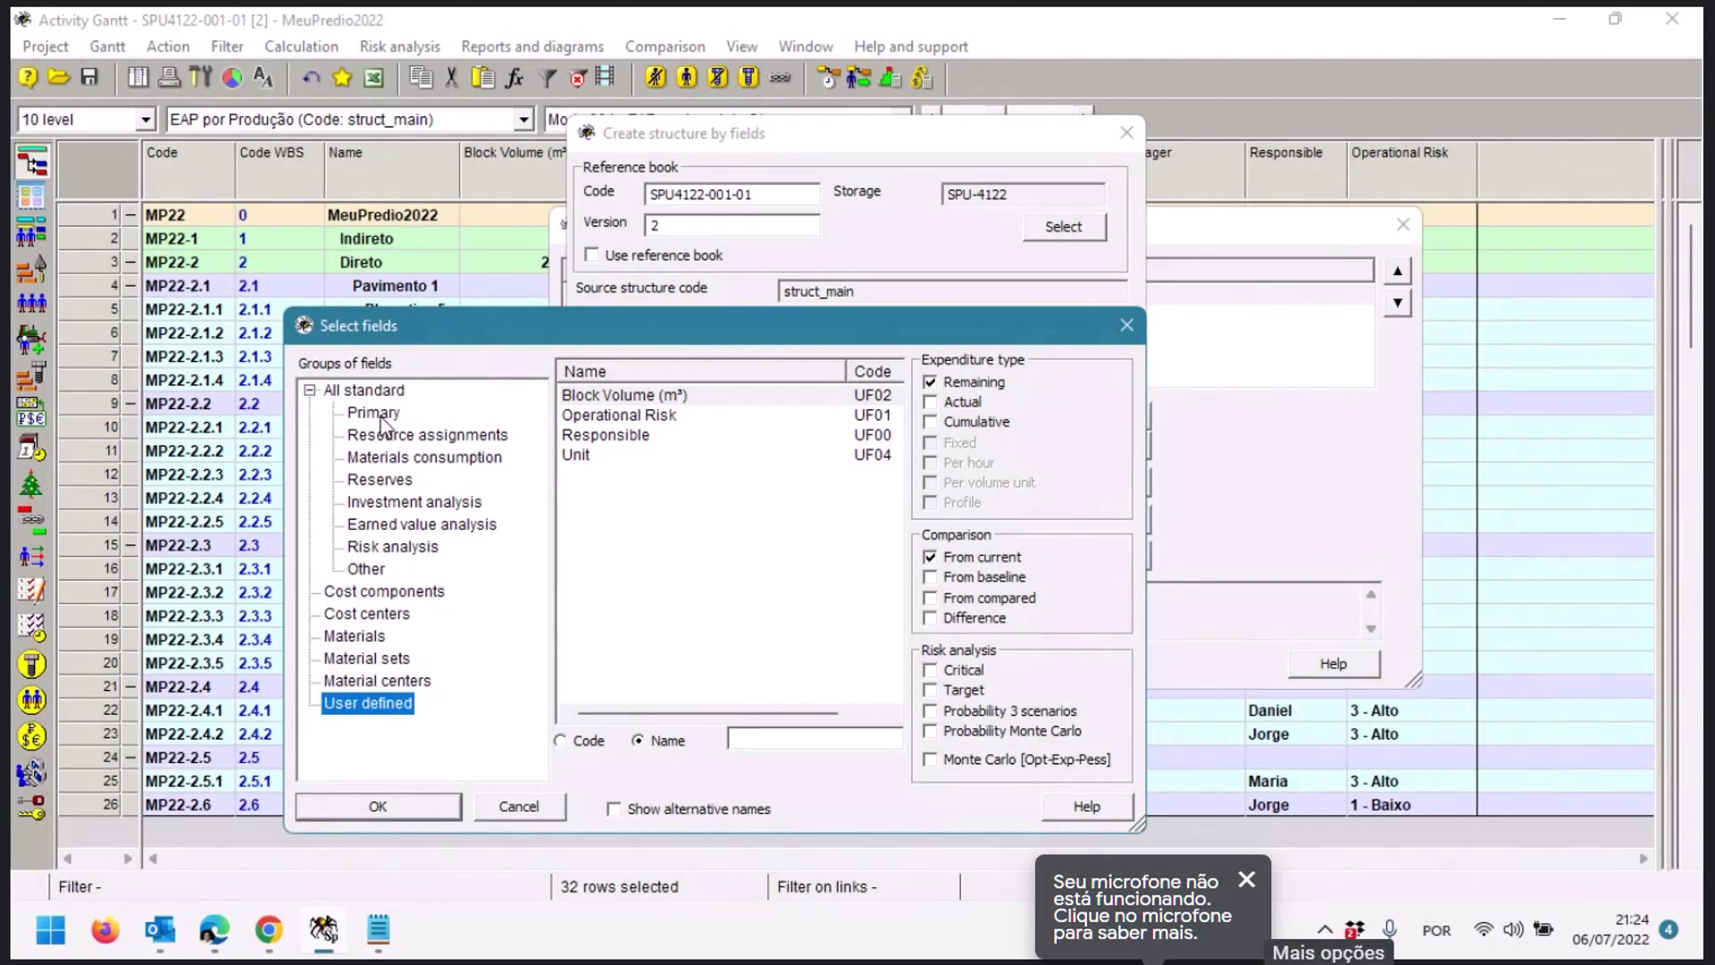
pyautogui.click(1328, 960)
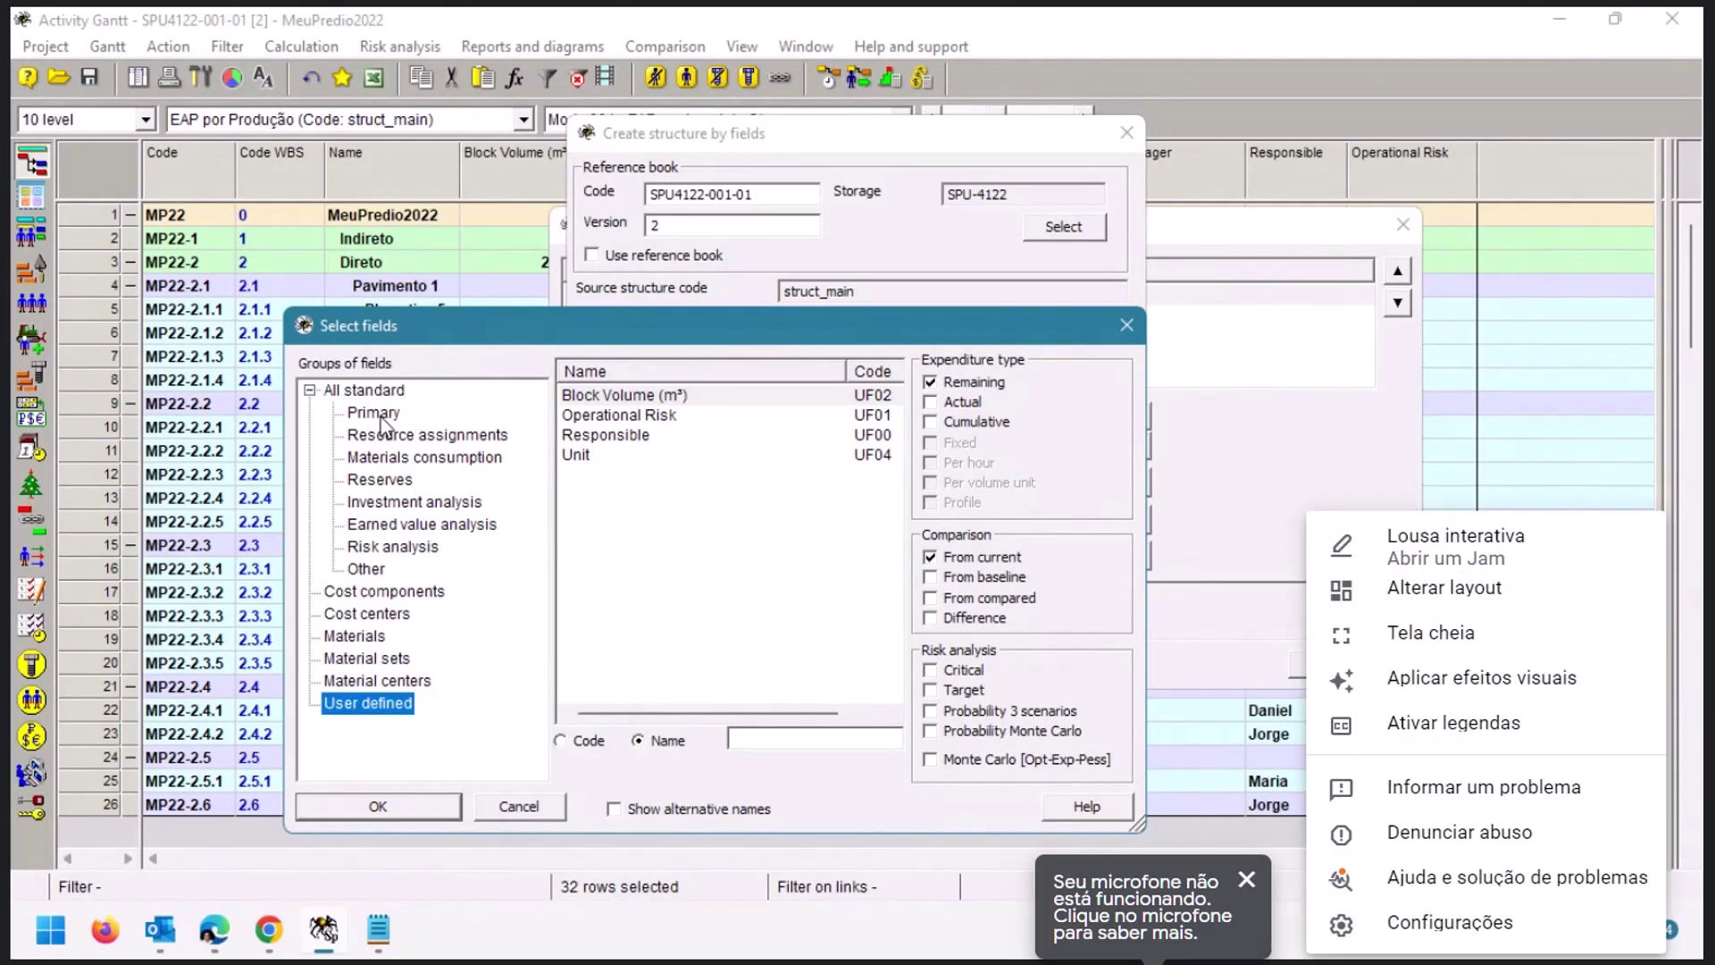
pyautogui.click(1474, 934)
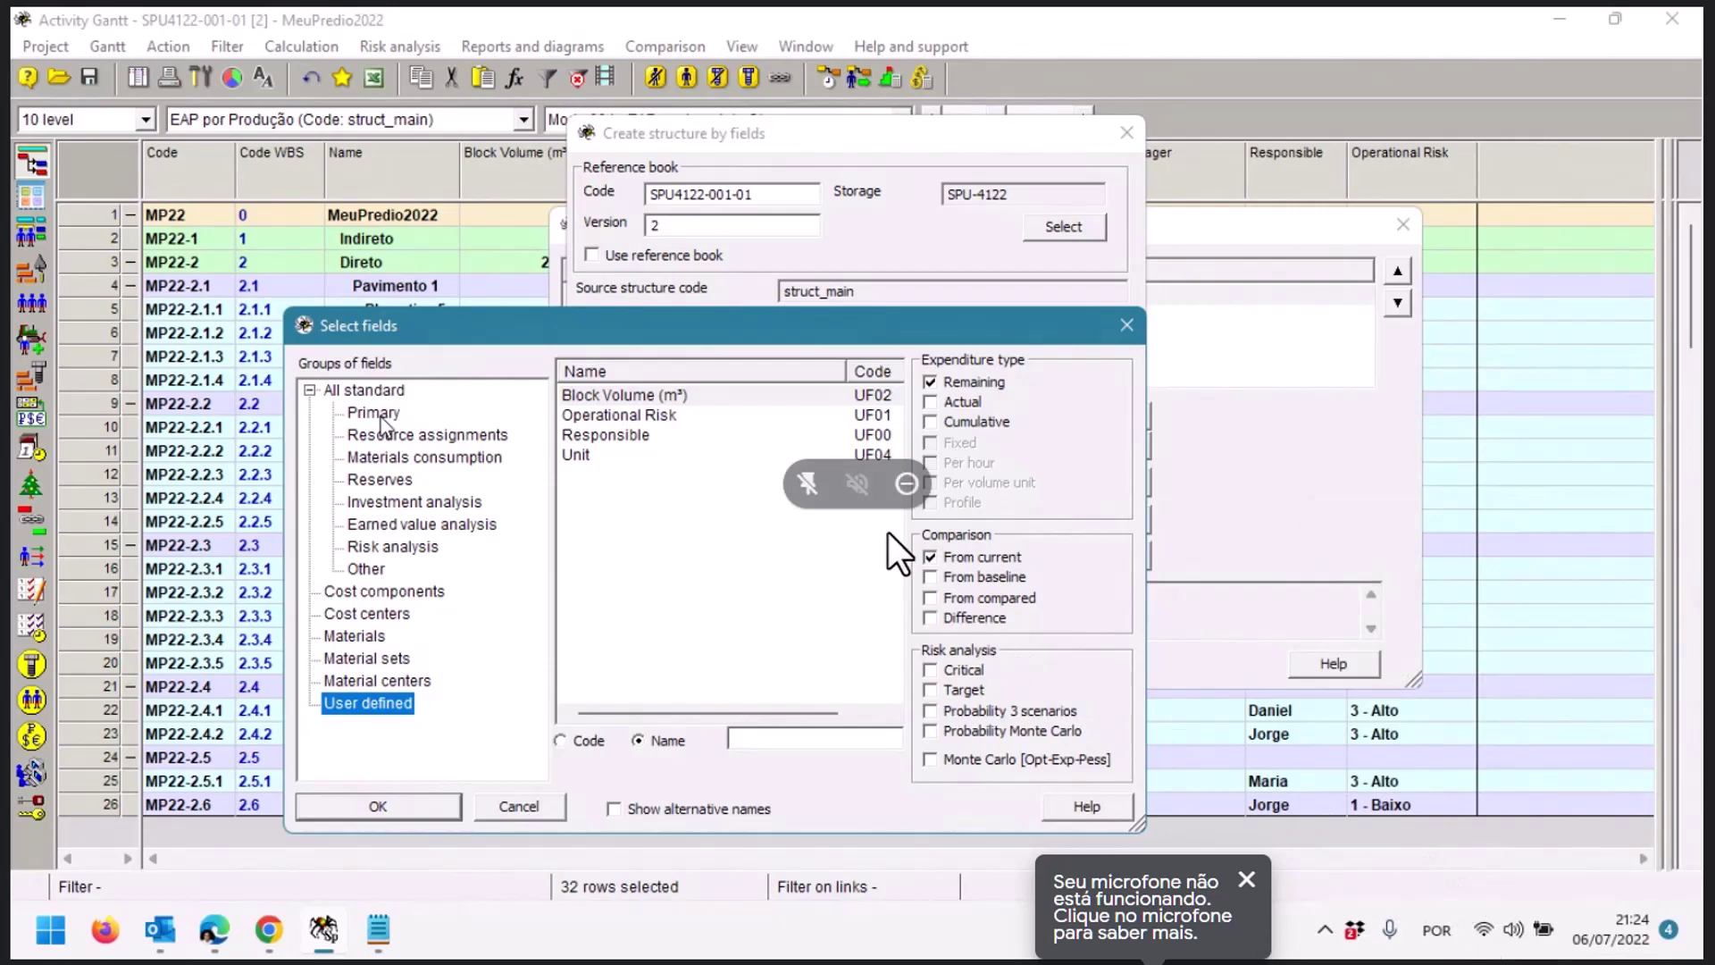
# Connect the computer to the "New Inn - Batista Campos" Wi-Fi network and open the video call's audio settings
pyautogui.click(1500, 933)
pyautogui.click(1358, 217)
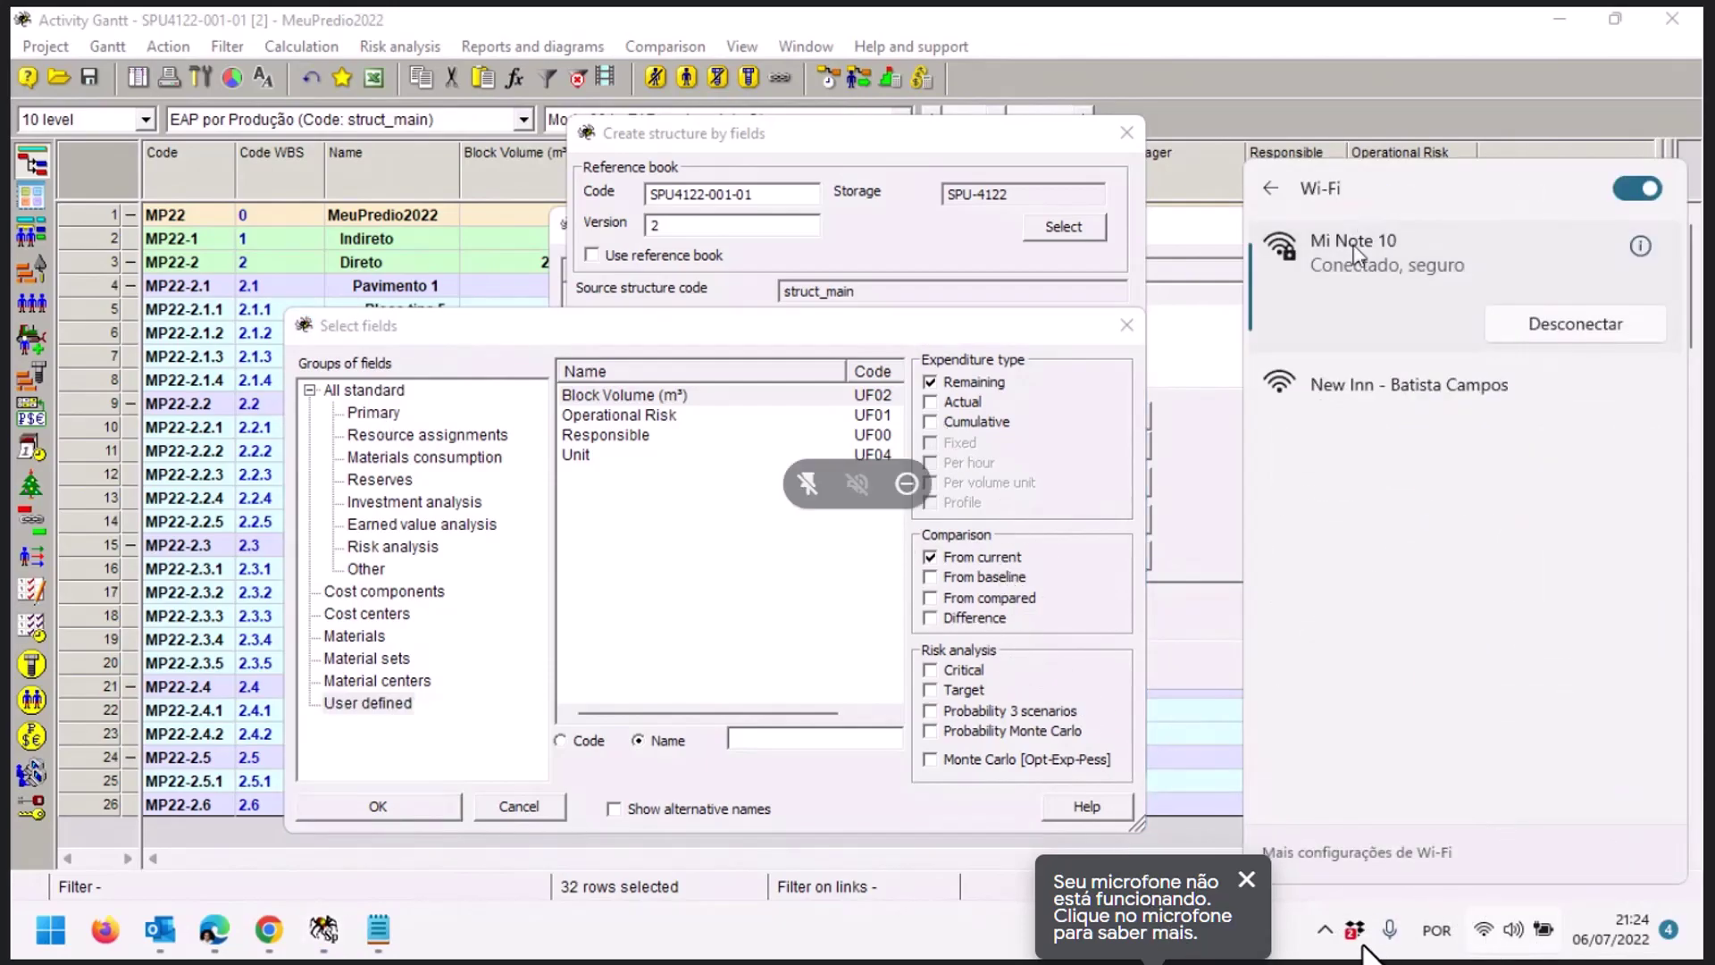
pyautogui.click(1479, 396)
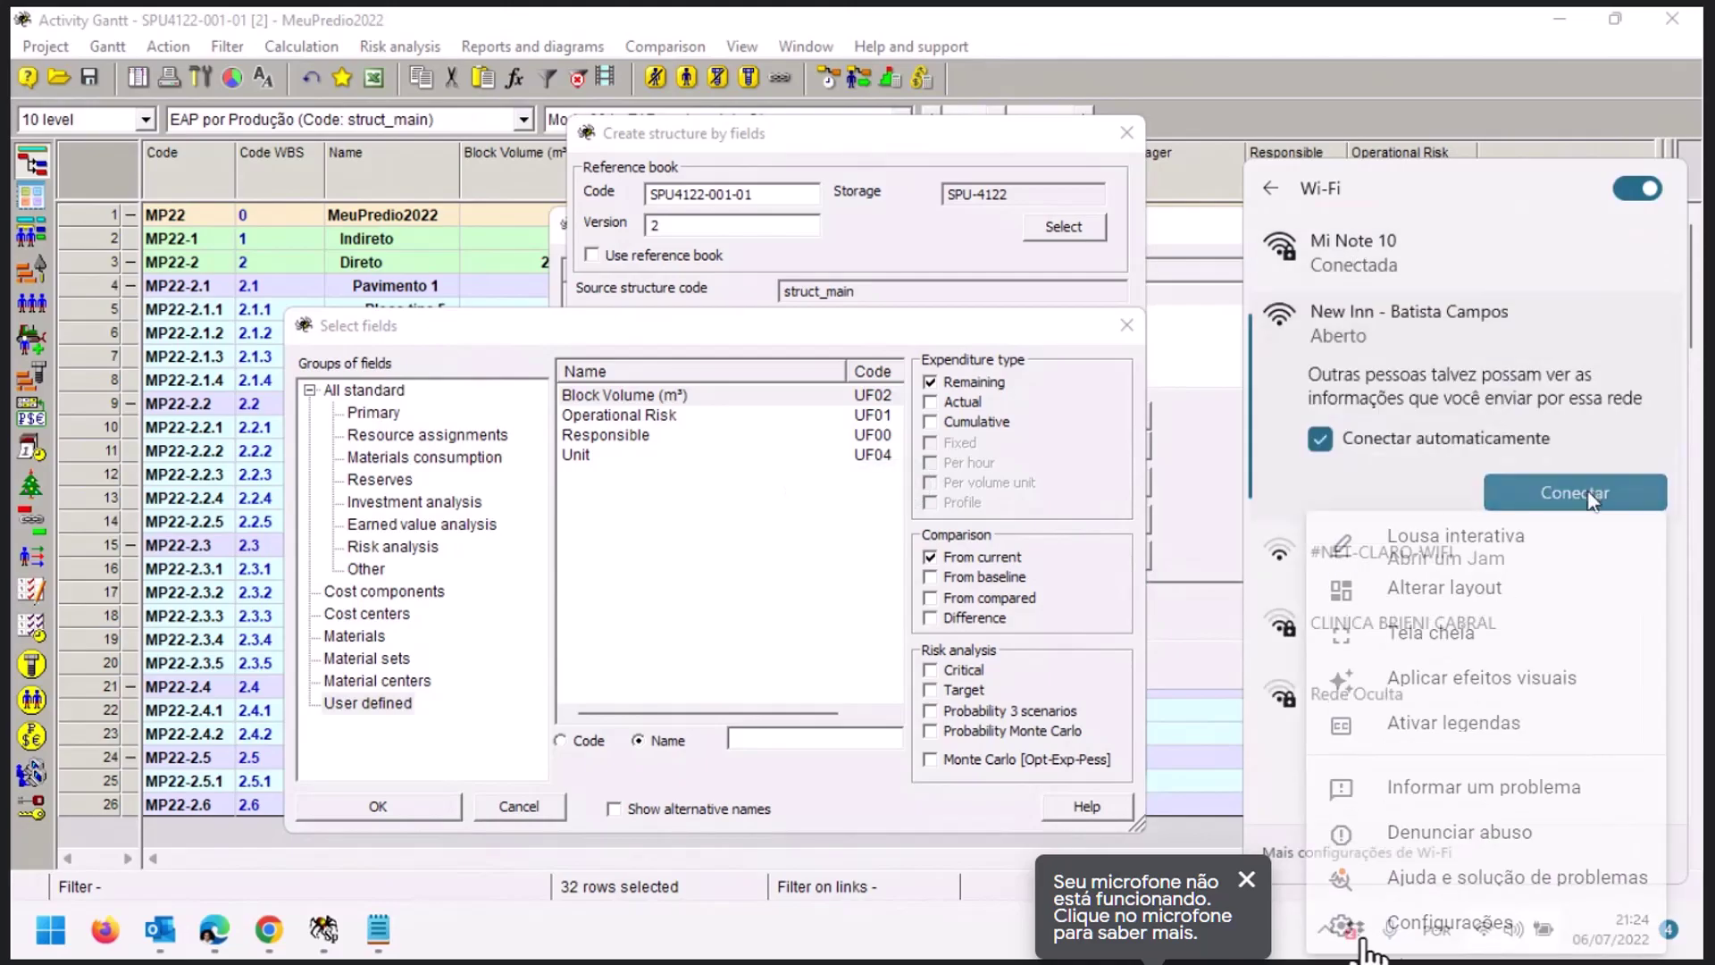
pyautogui.click(1427, 929)
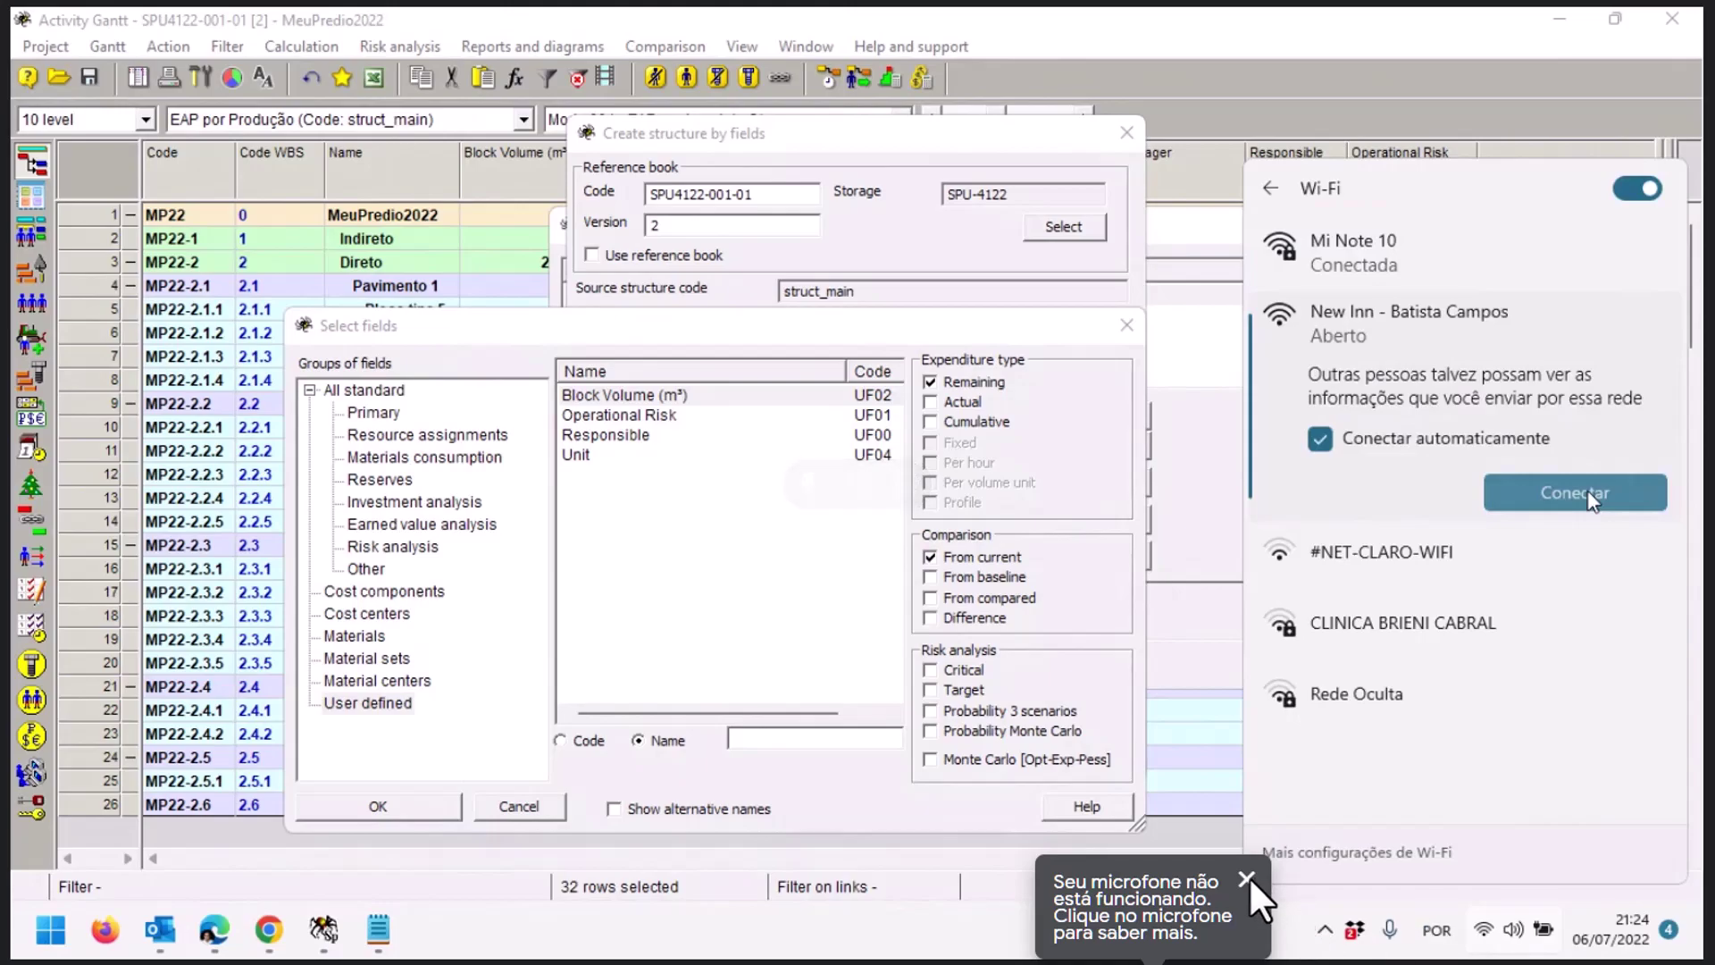
pyautogui.click(1593, 498)
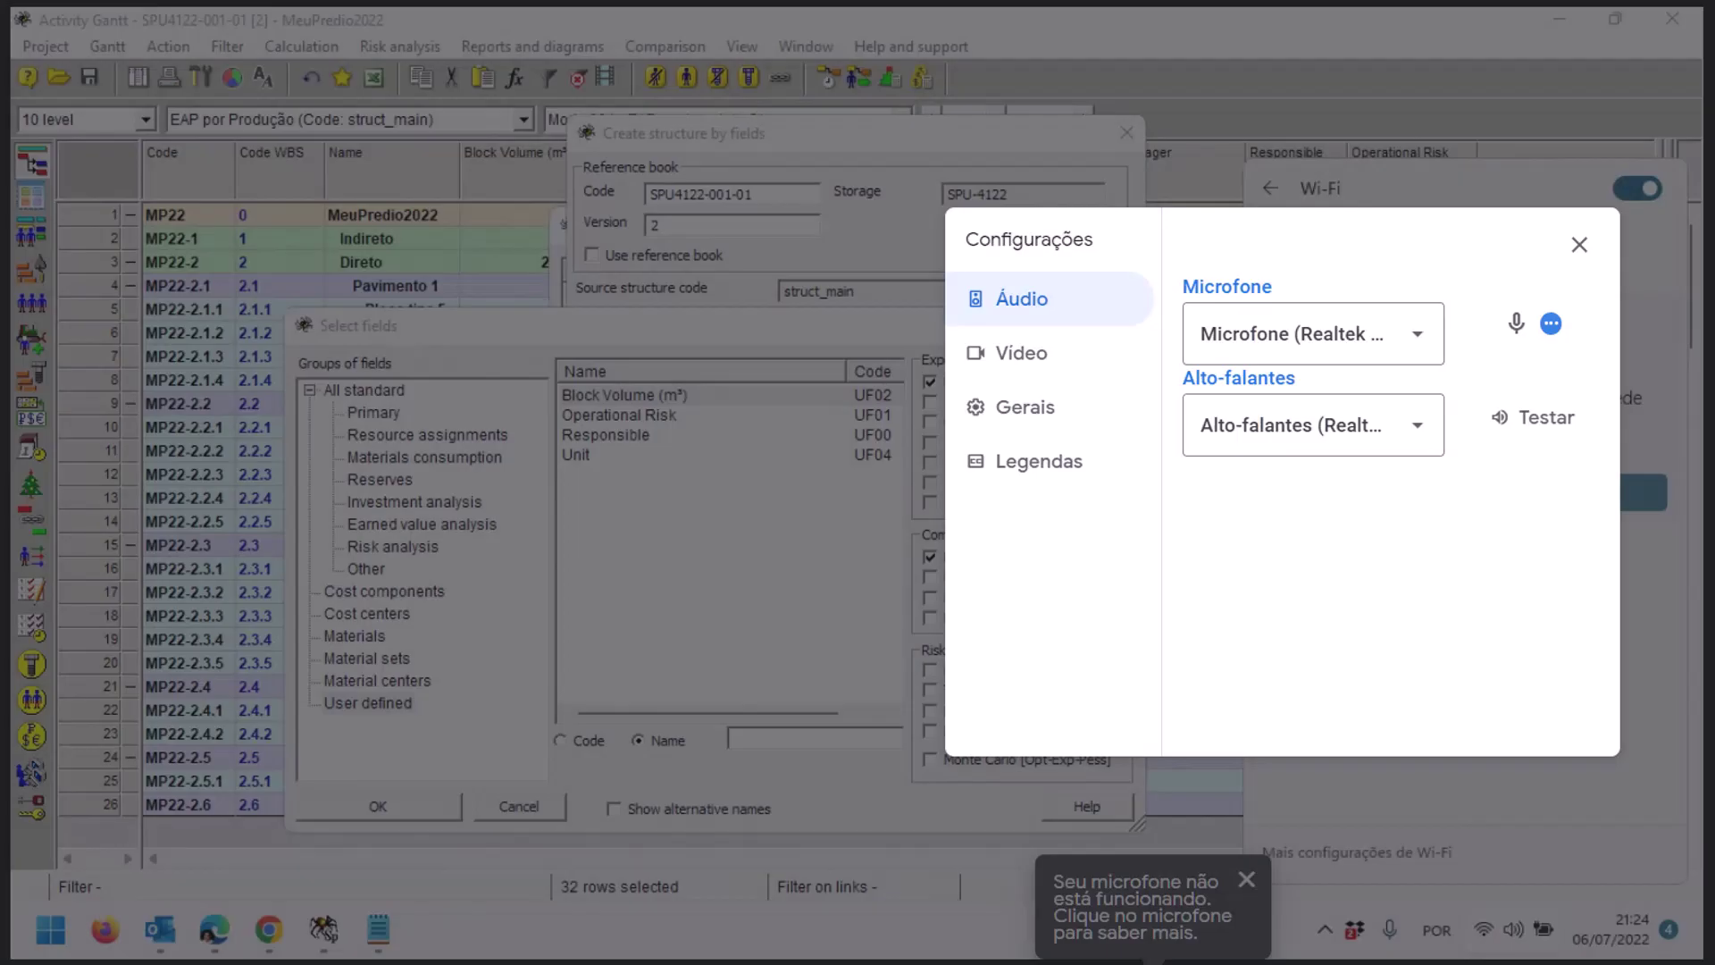
# Try the Realtek and Capture Input terminal microphones, and set the call's microphone to the "Padrão - Capture Input" device
pyautogui.click(1406, 350)
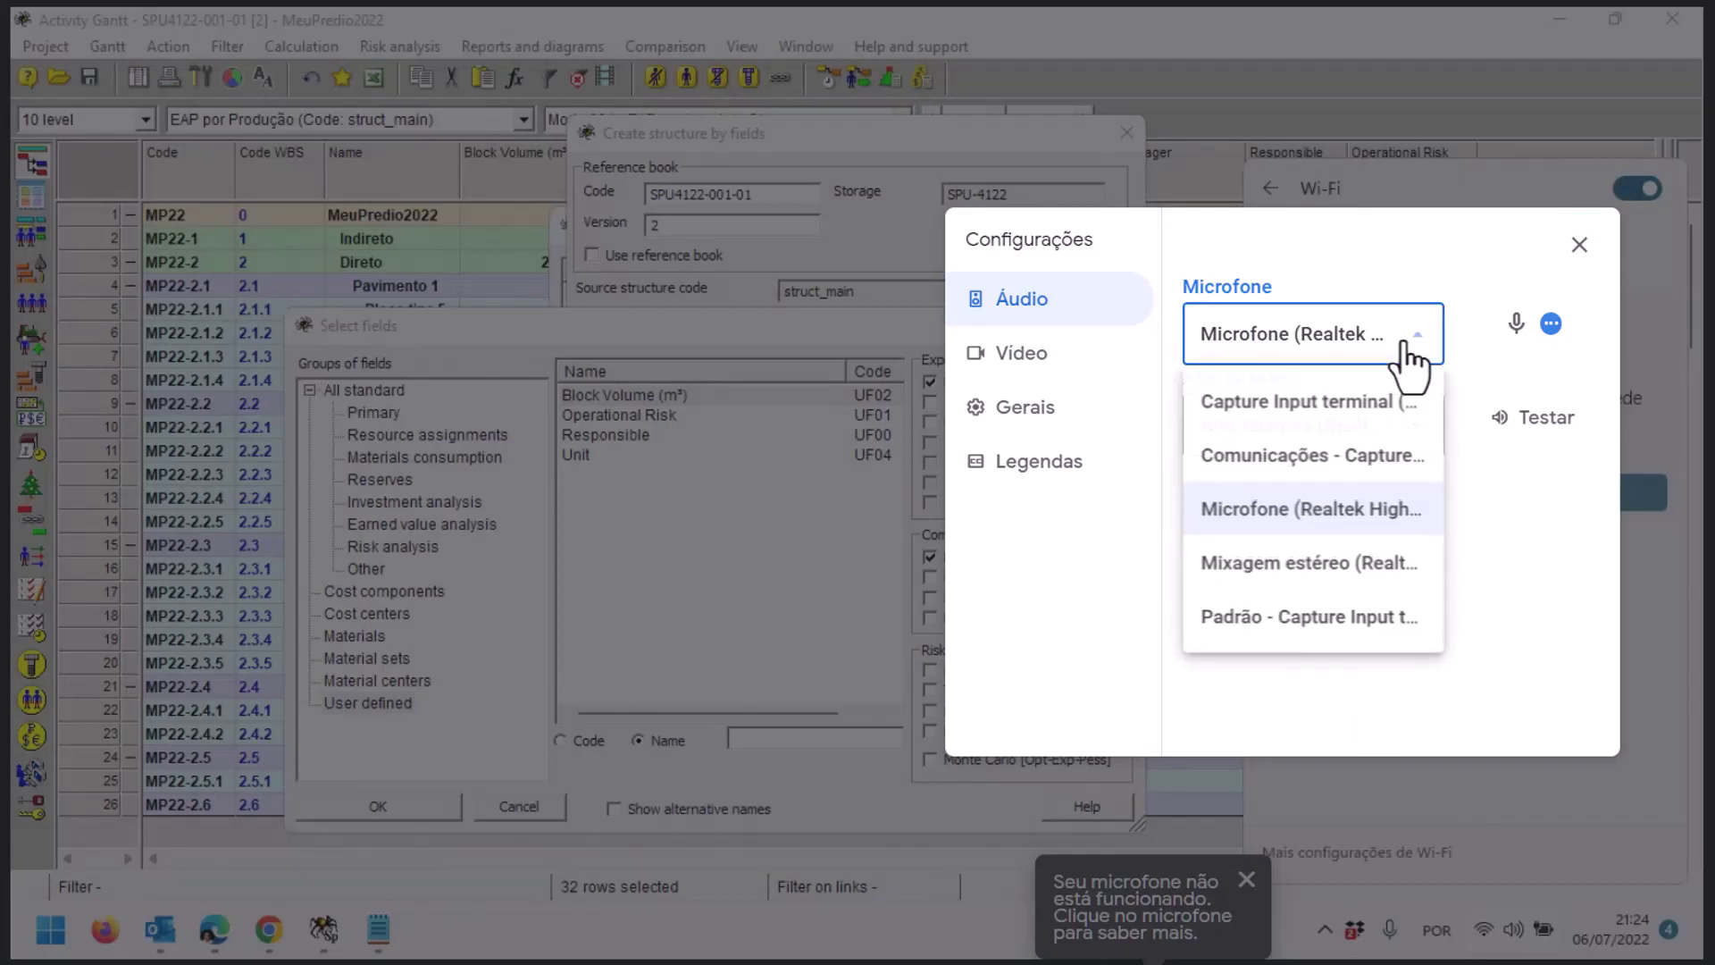
pyautogui.click(1364, 517)
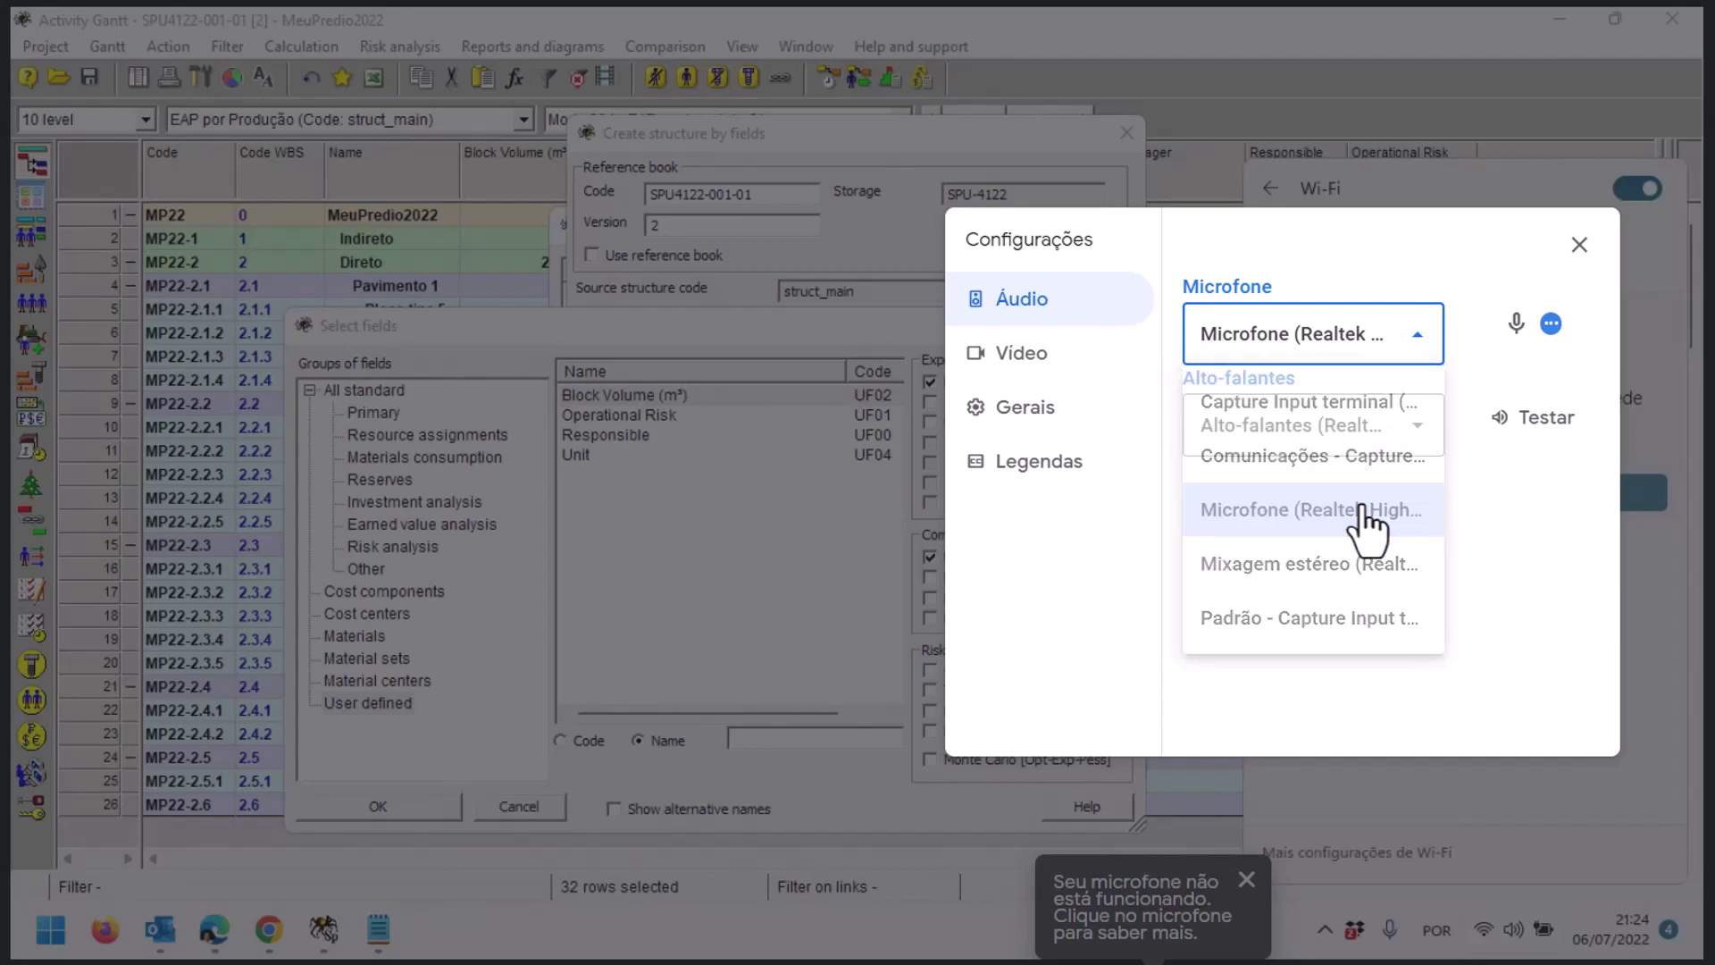
pyautogui.click(1369, 353)
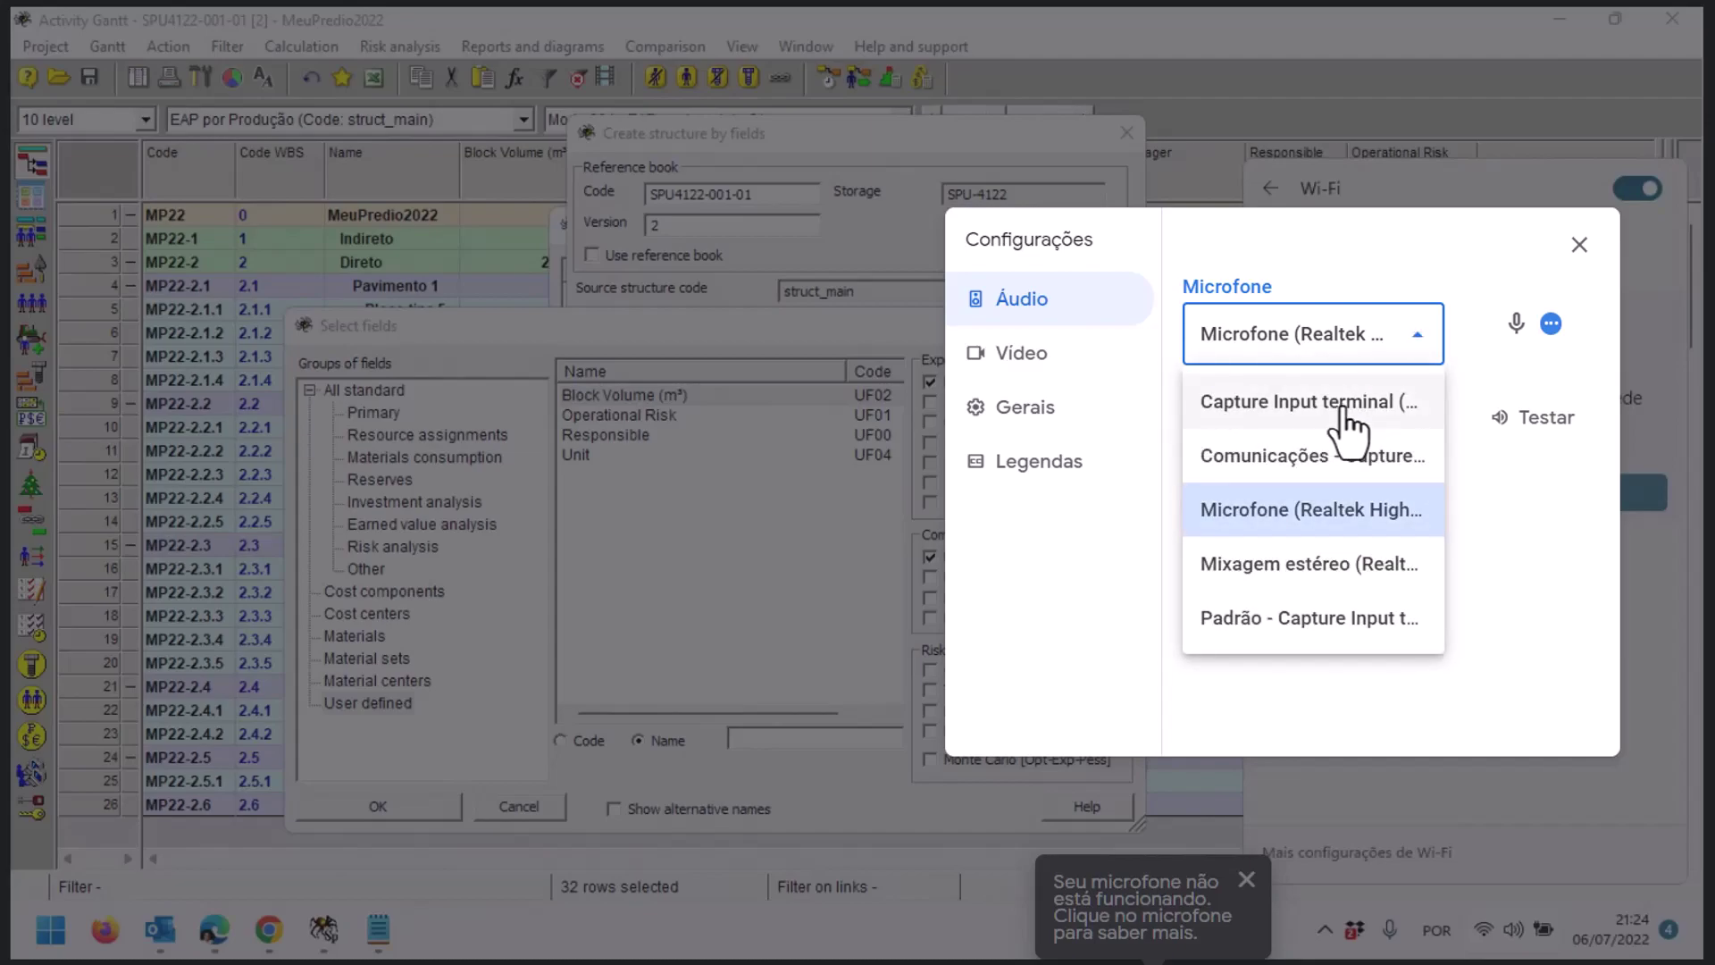
pyautogui.click(1350, 425)
pyautogui.click(1352, 333)
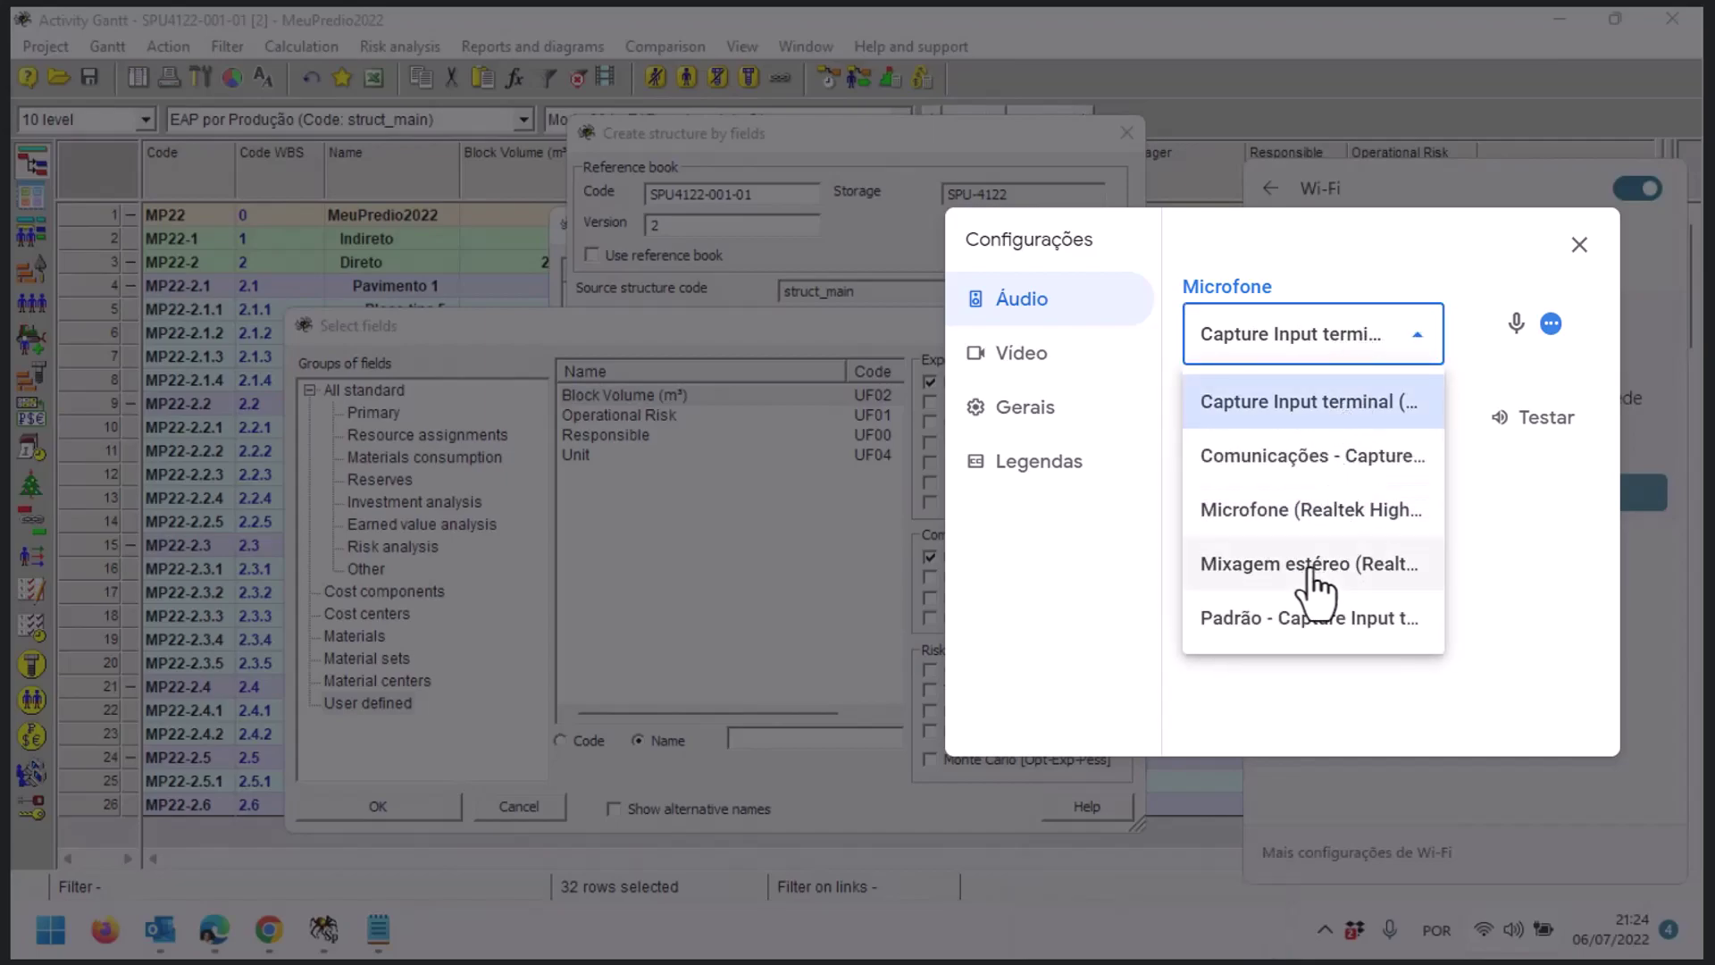
pyautogui.click(1311, 618)
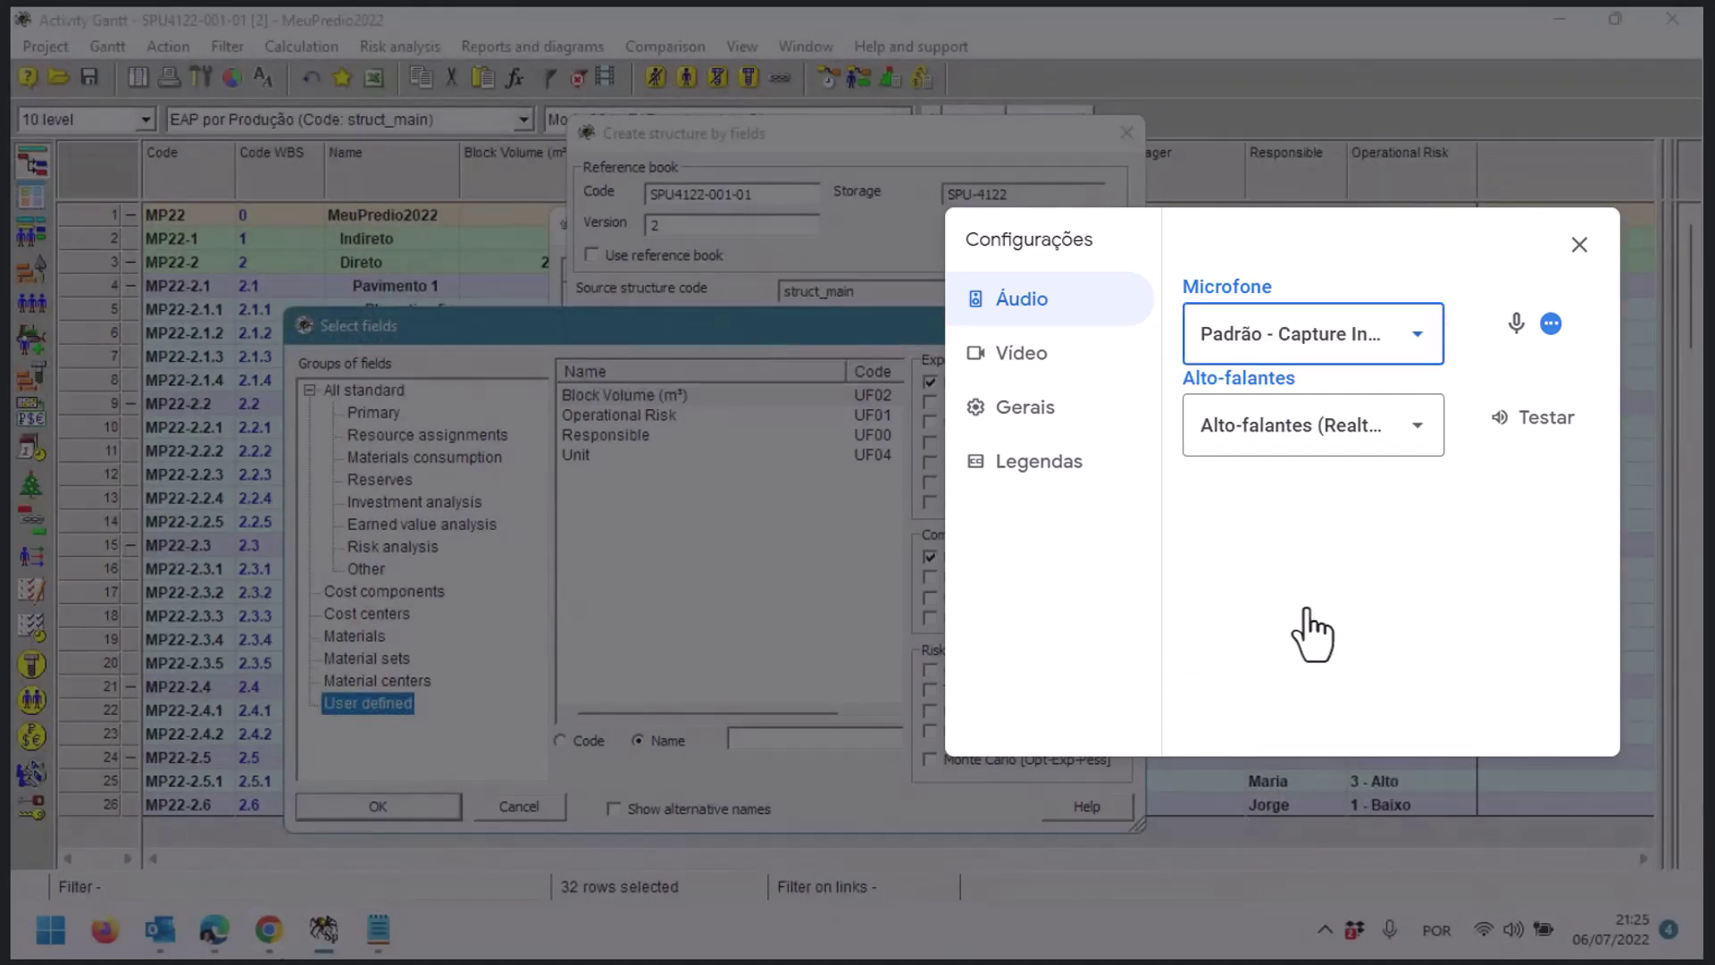
# Leave the current video call without ending it for everyone, and rejoin the meeting
pyautogui.moveTo(287, 947)
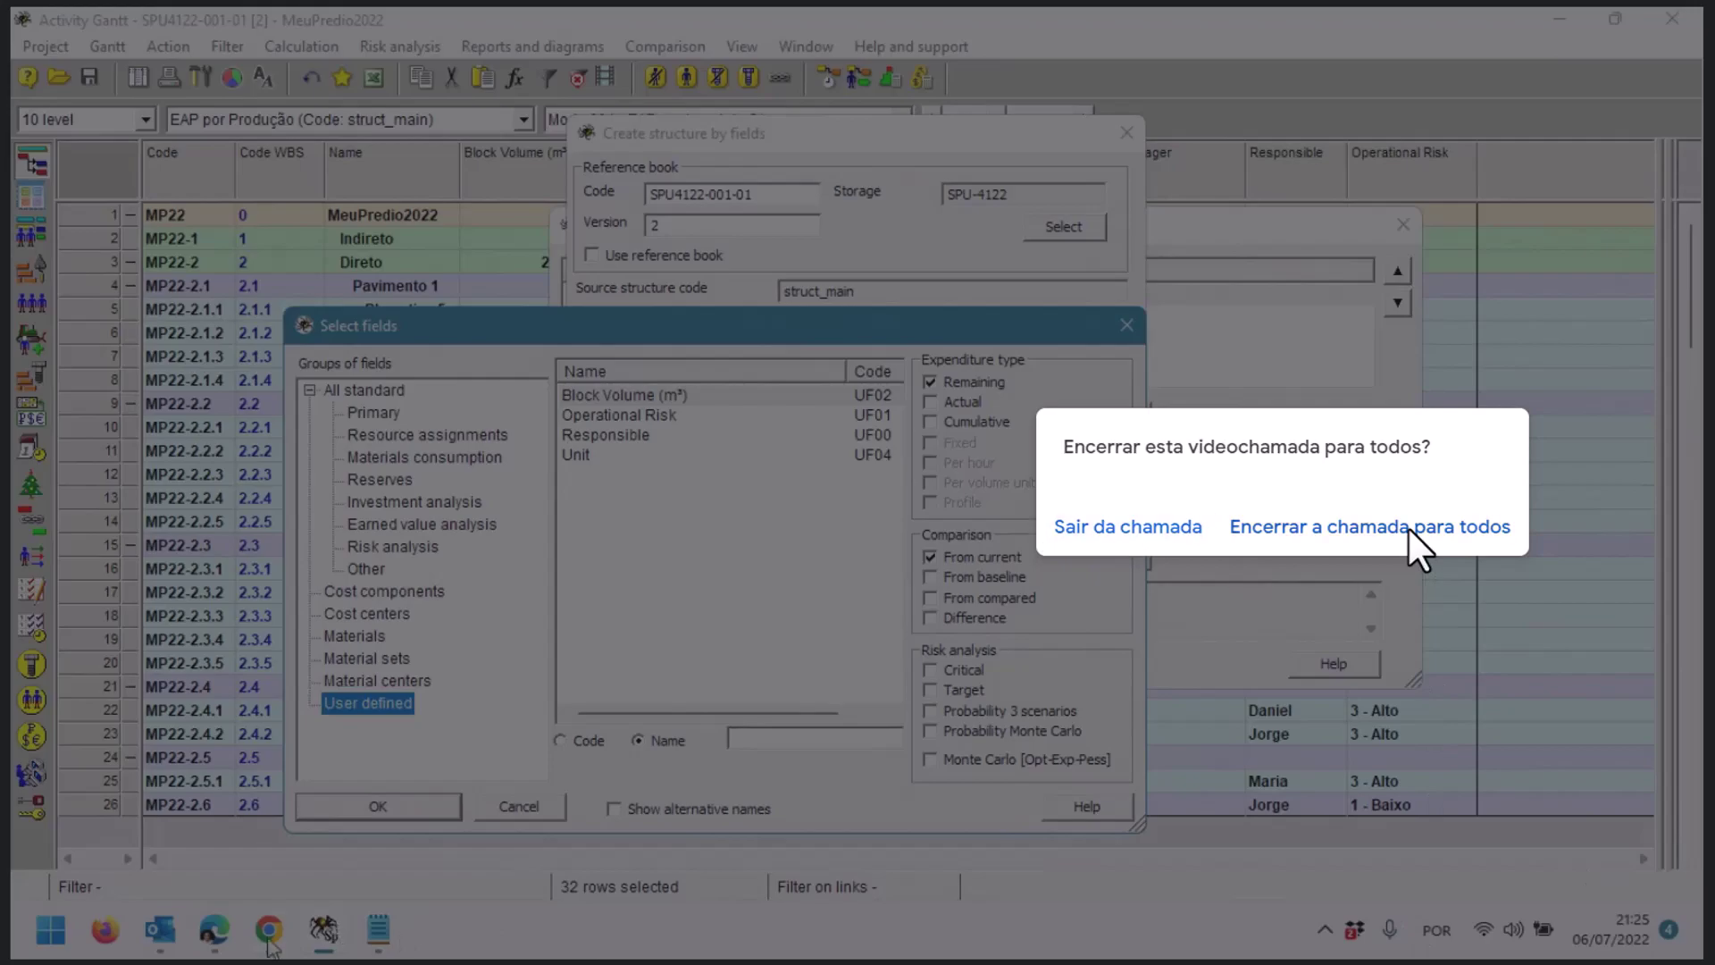
pyautogui.click(1177, 536)
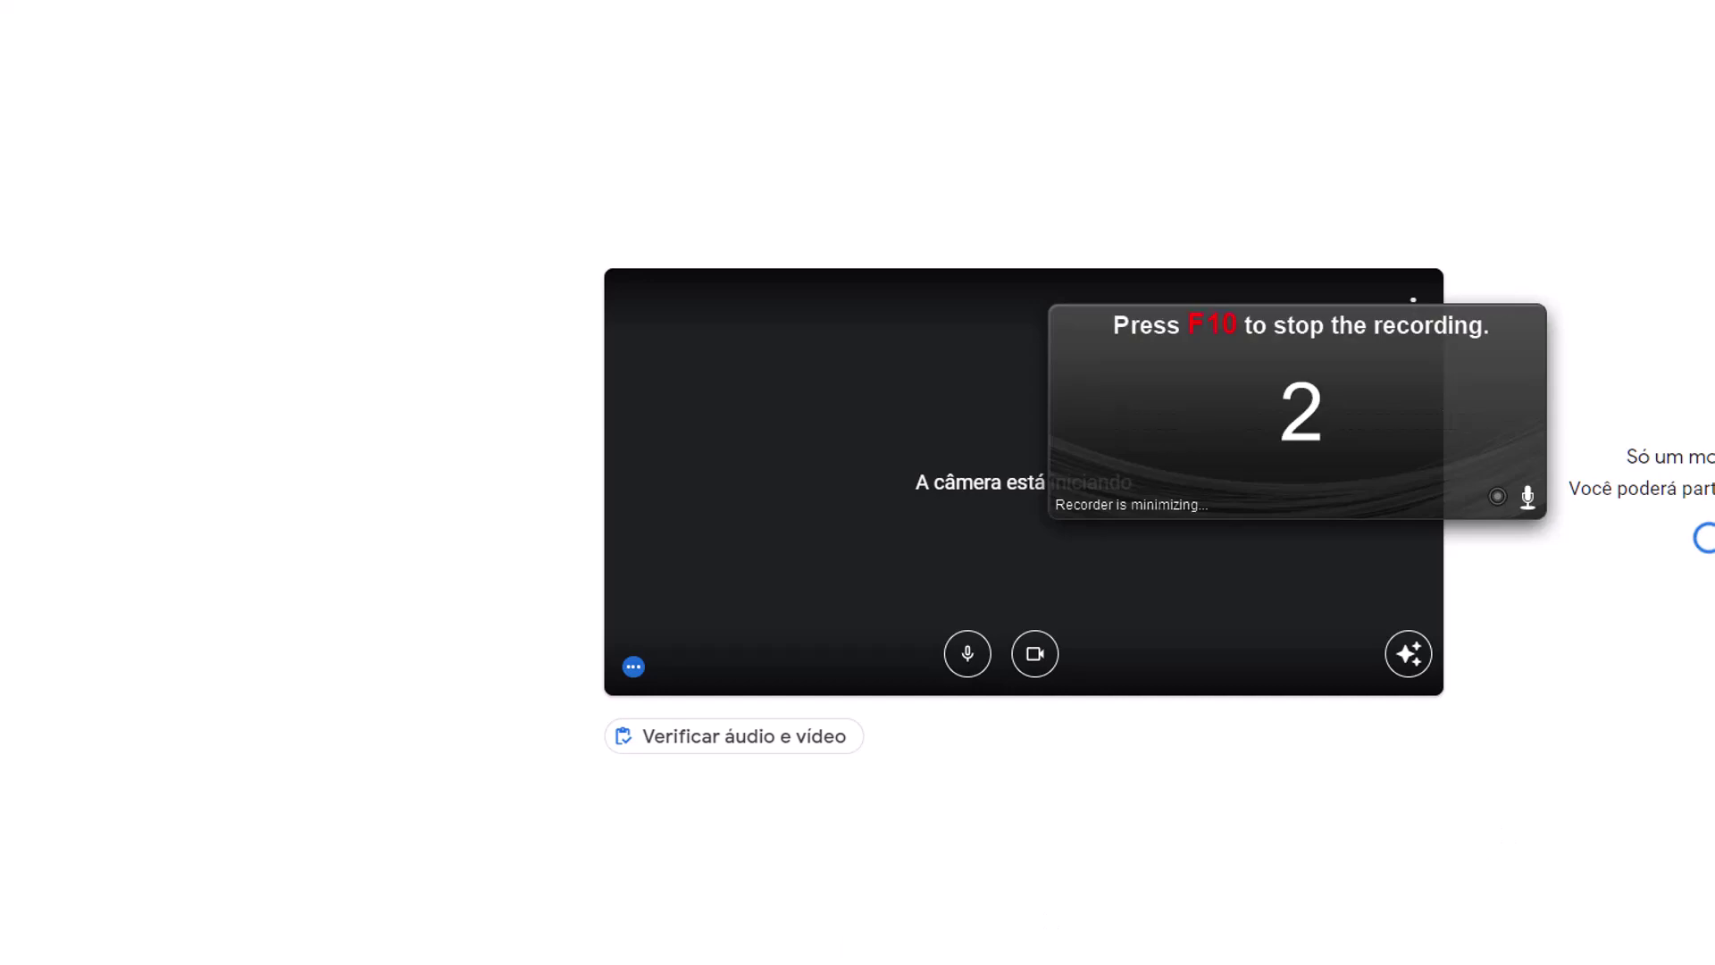
pyautogui.press('super')
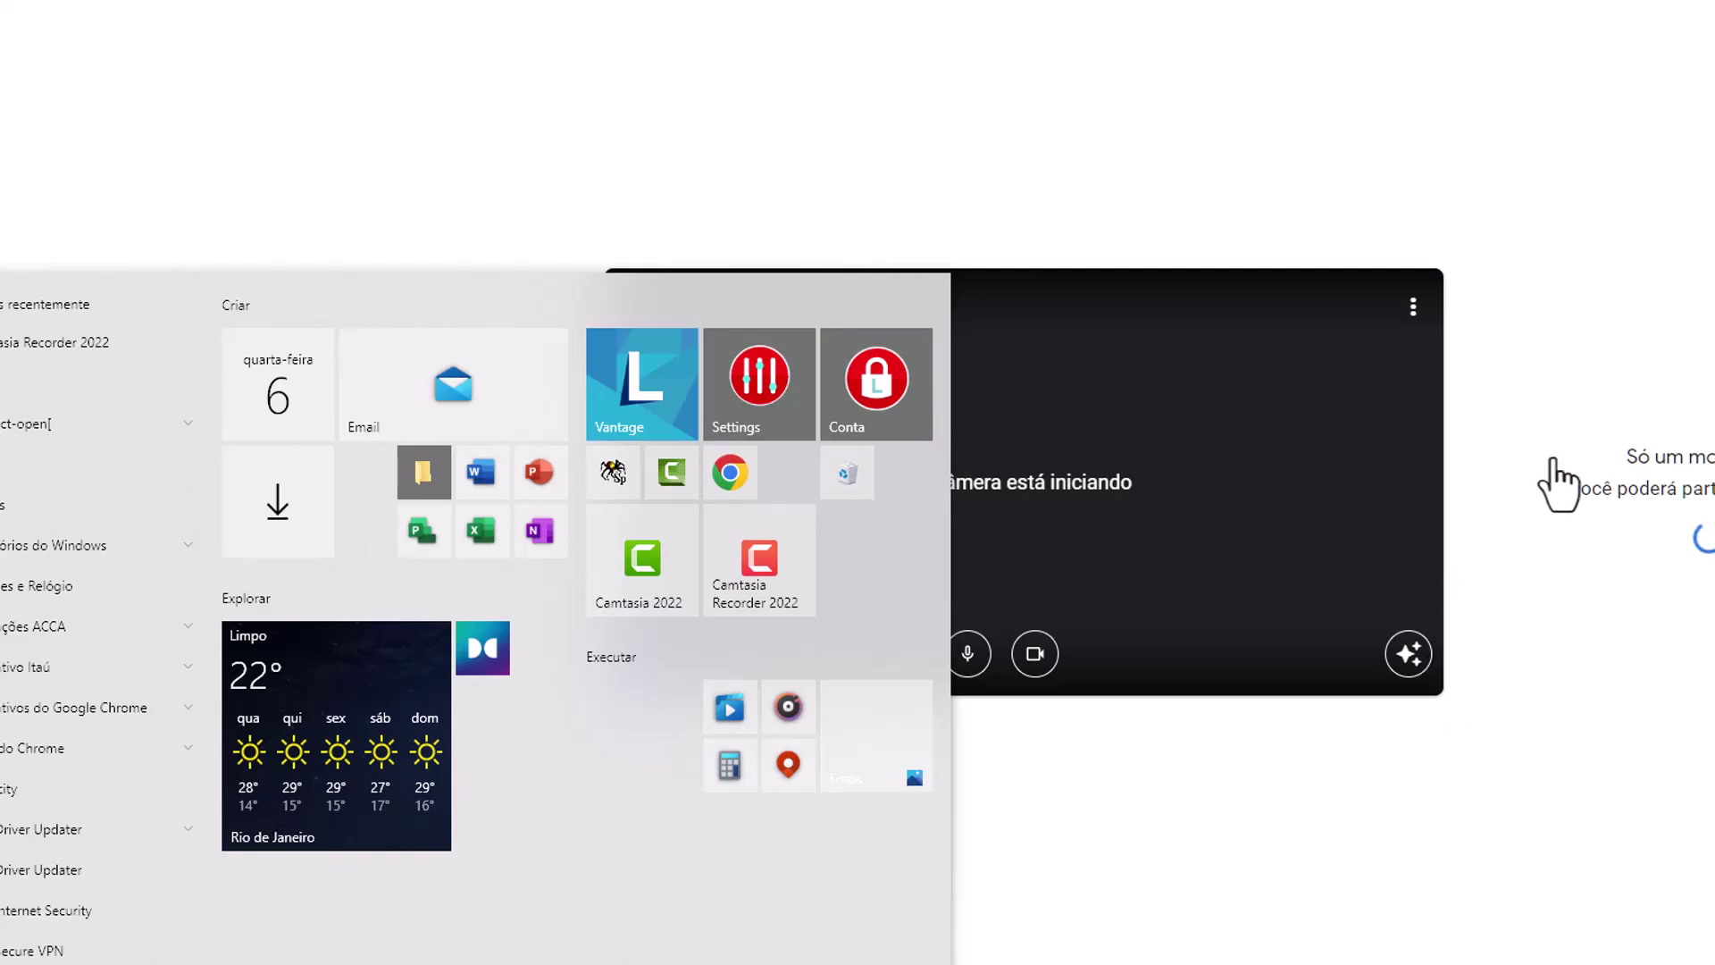
pyautogui.click(1438, 489)
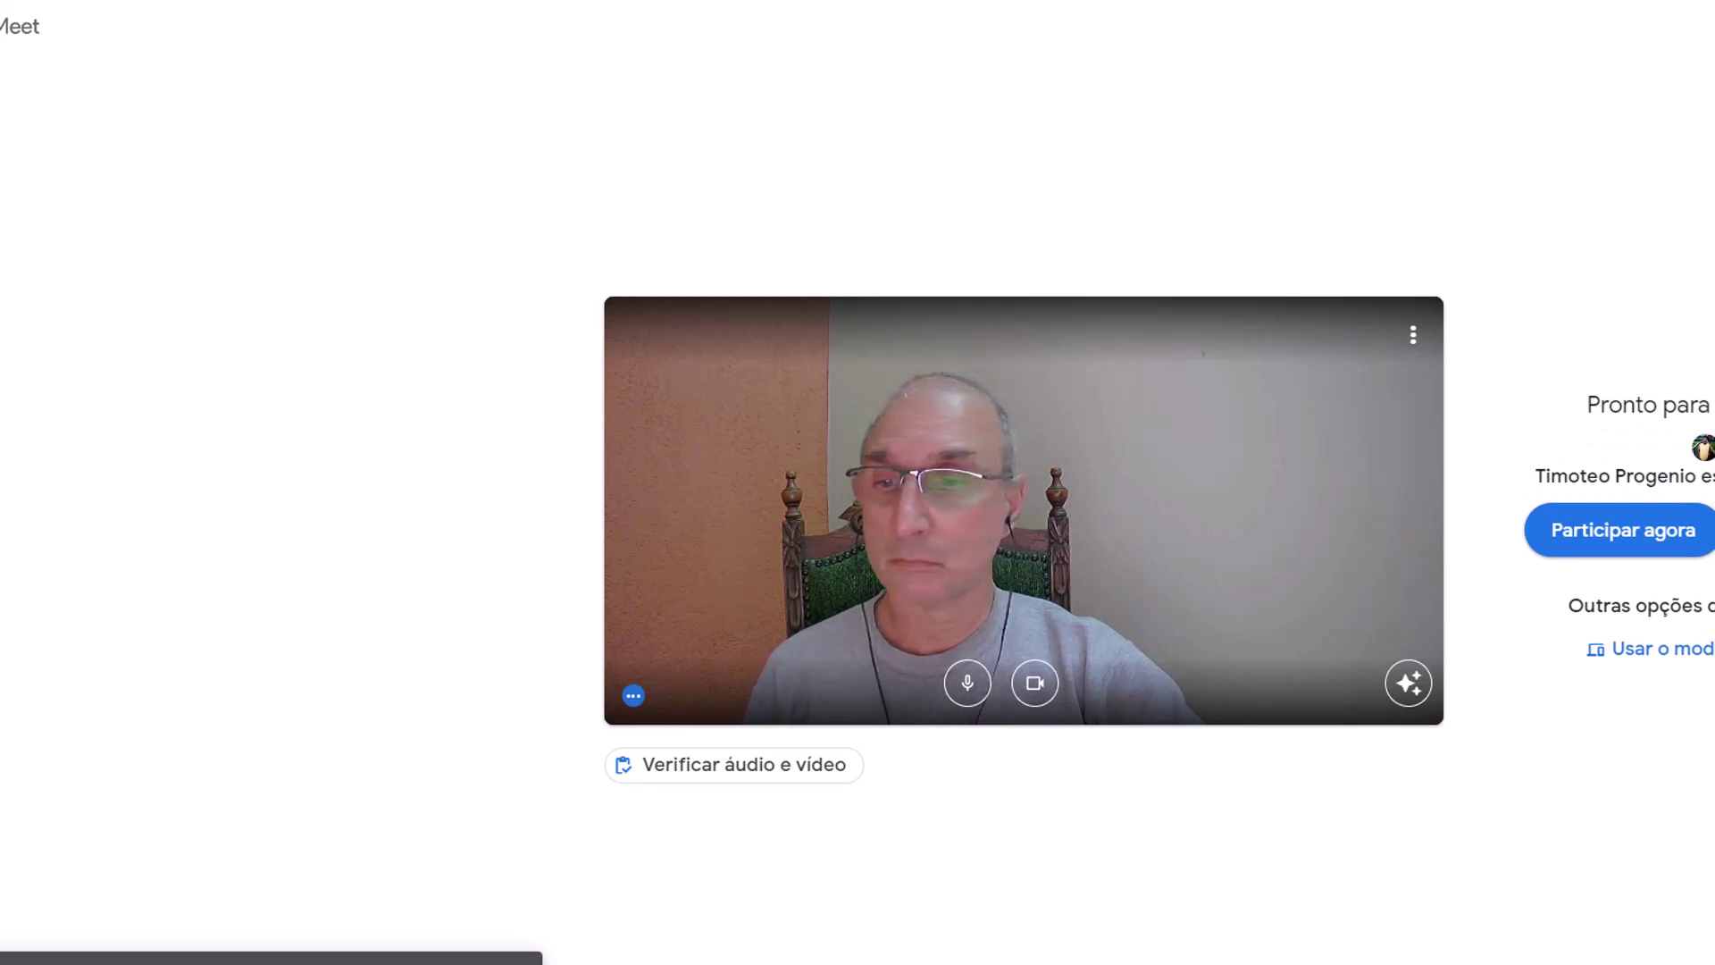
pyautogui.click(1600, 534)
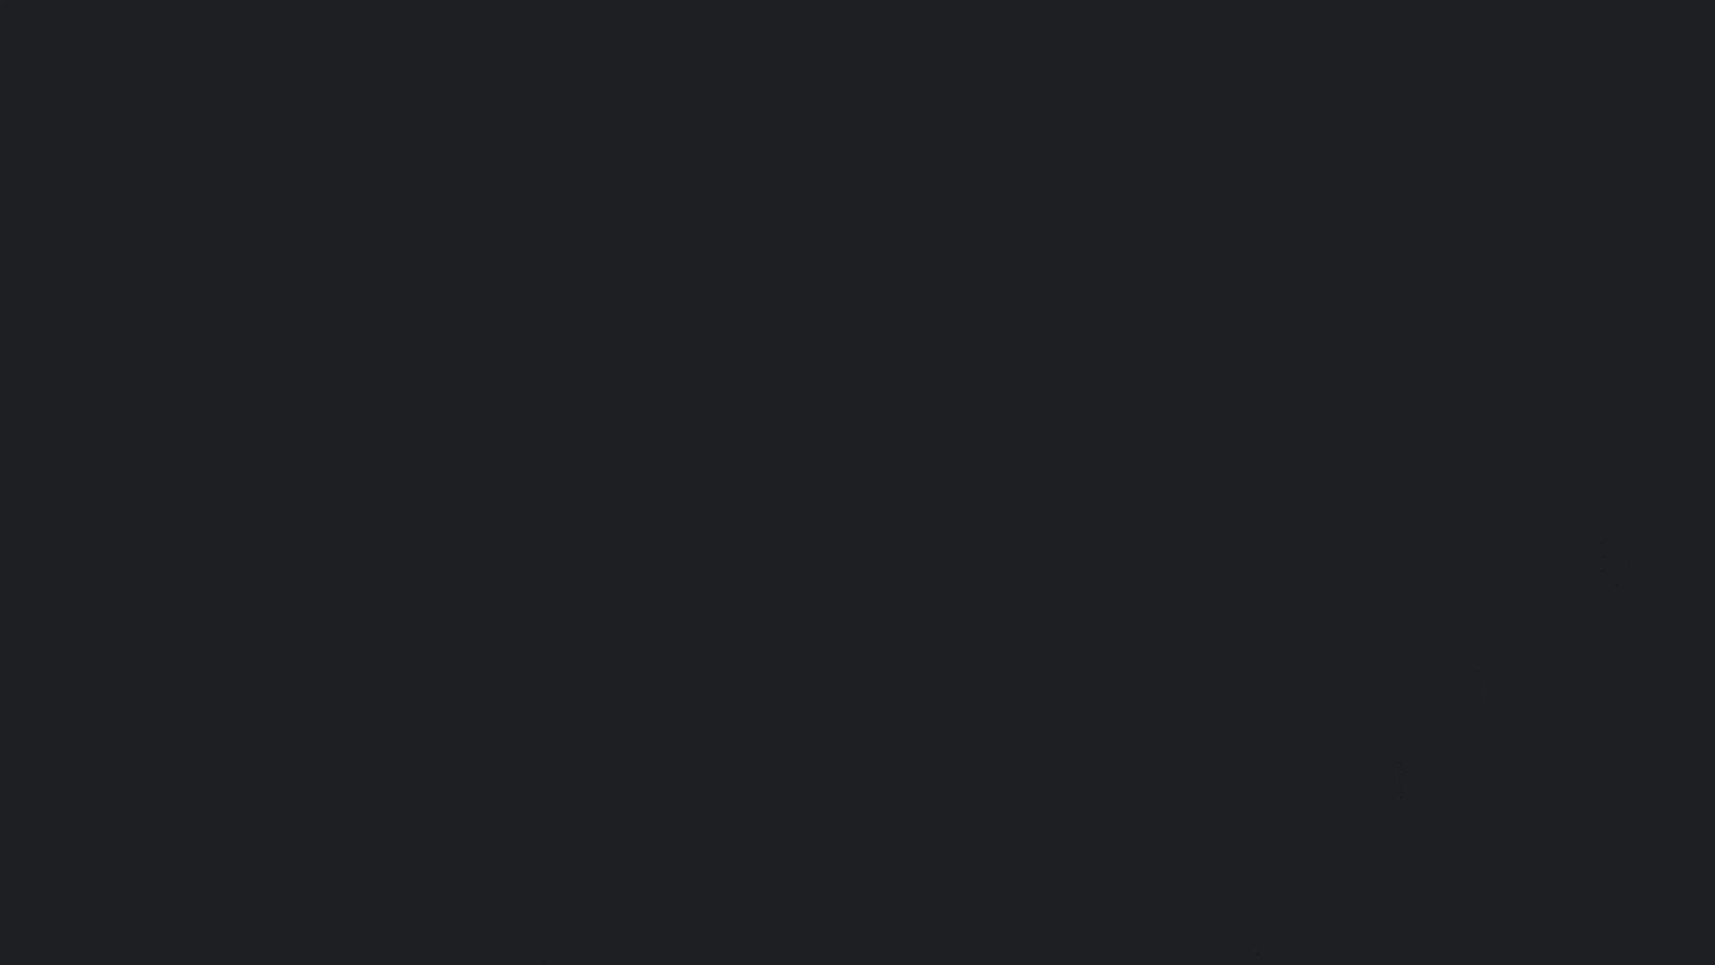
pyautogui.press('super')
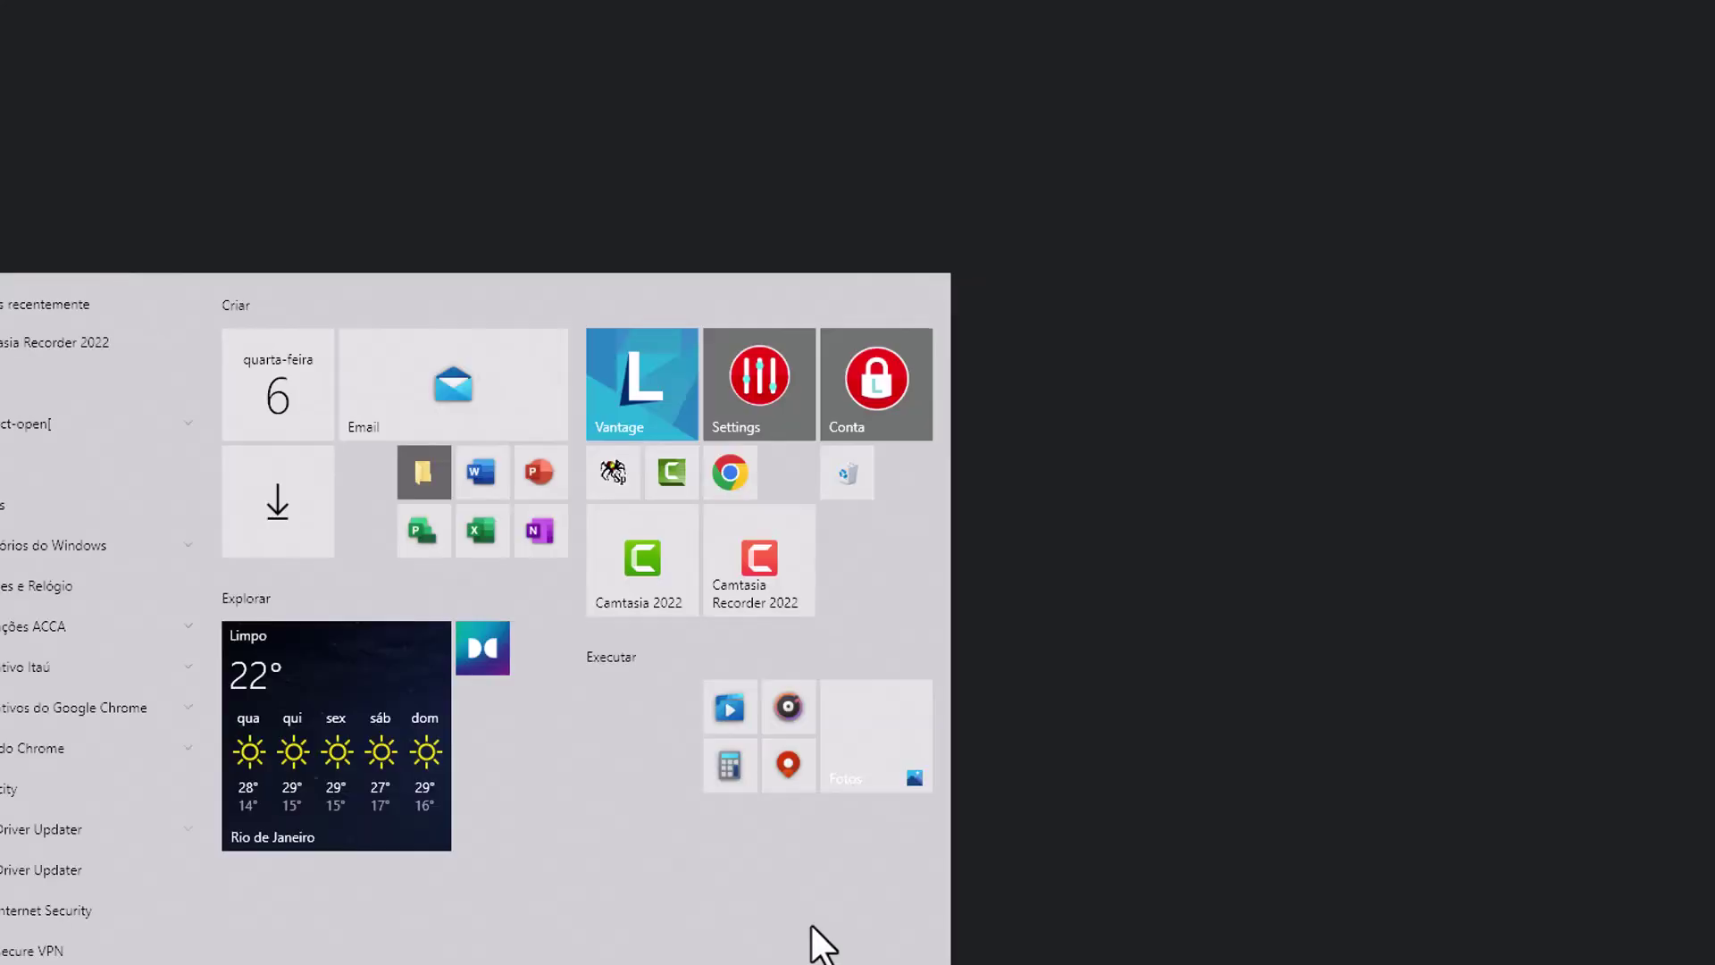
pyautogui.moveTo(545, 963)
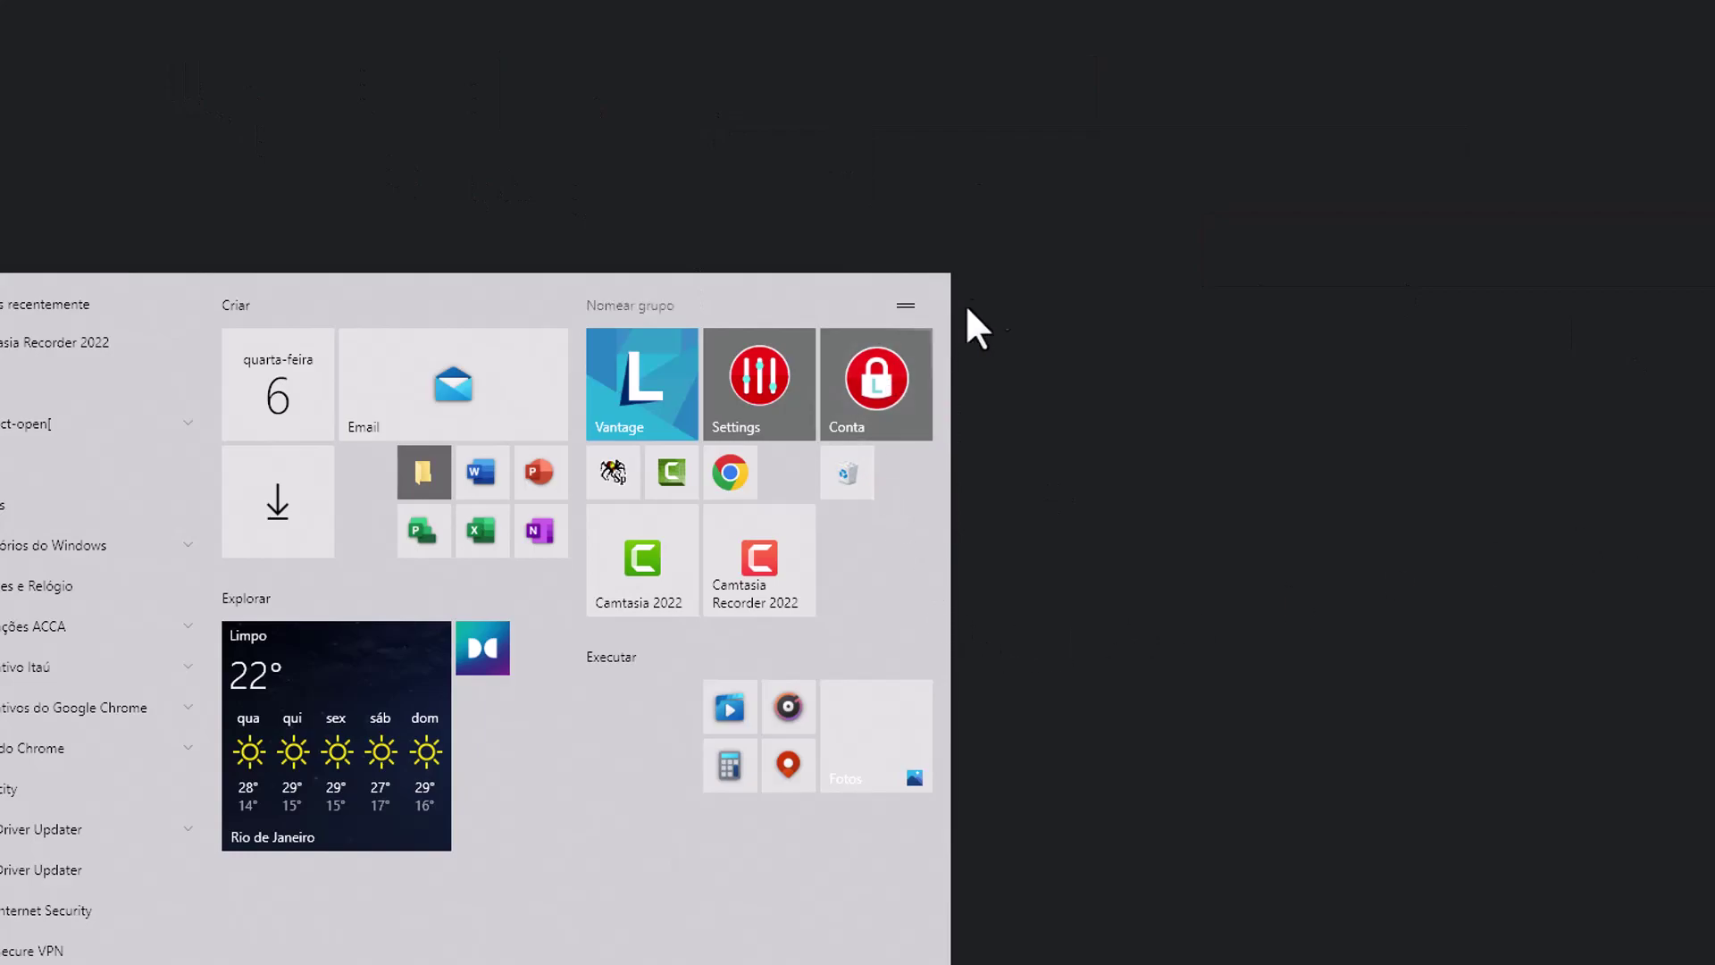
pyautogui.click(1284, 214)
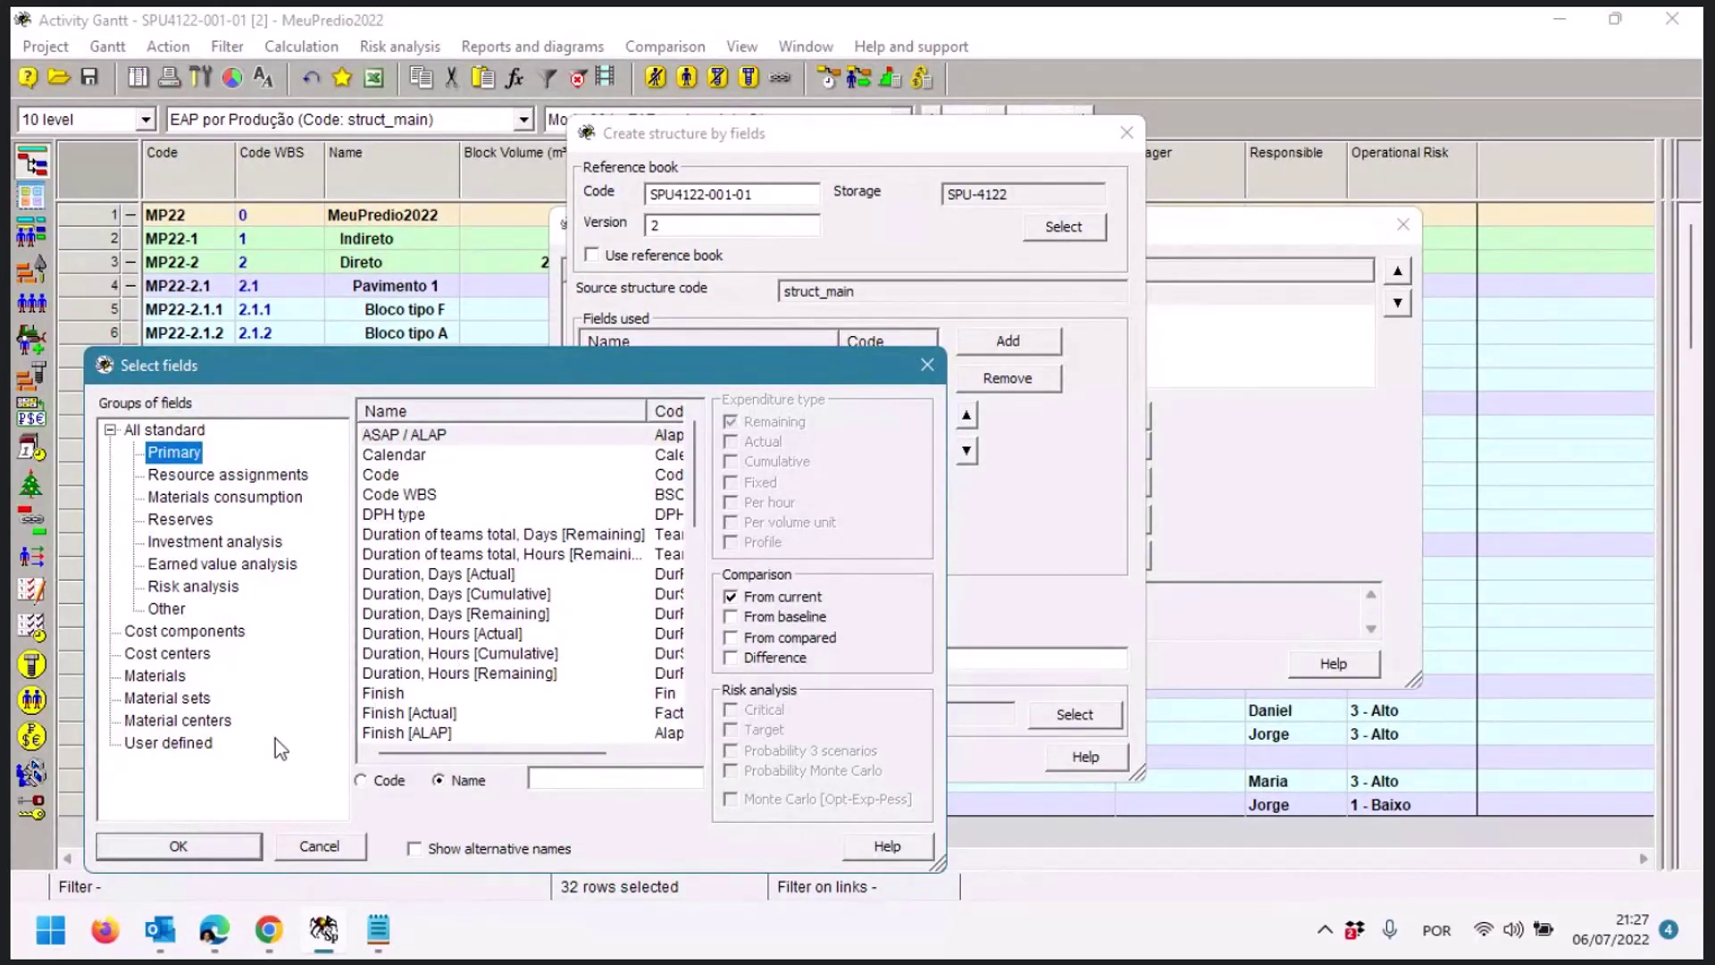
# Add the user-defined fields Operational Risk and Responsible to the fields used, and remove Responsible so only Operational Risk defines the structure
pyautogui.click(195, 742)
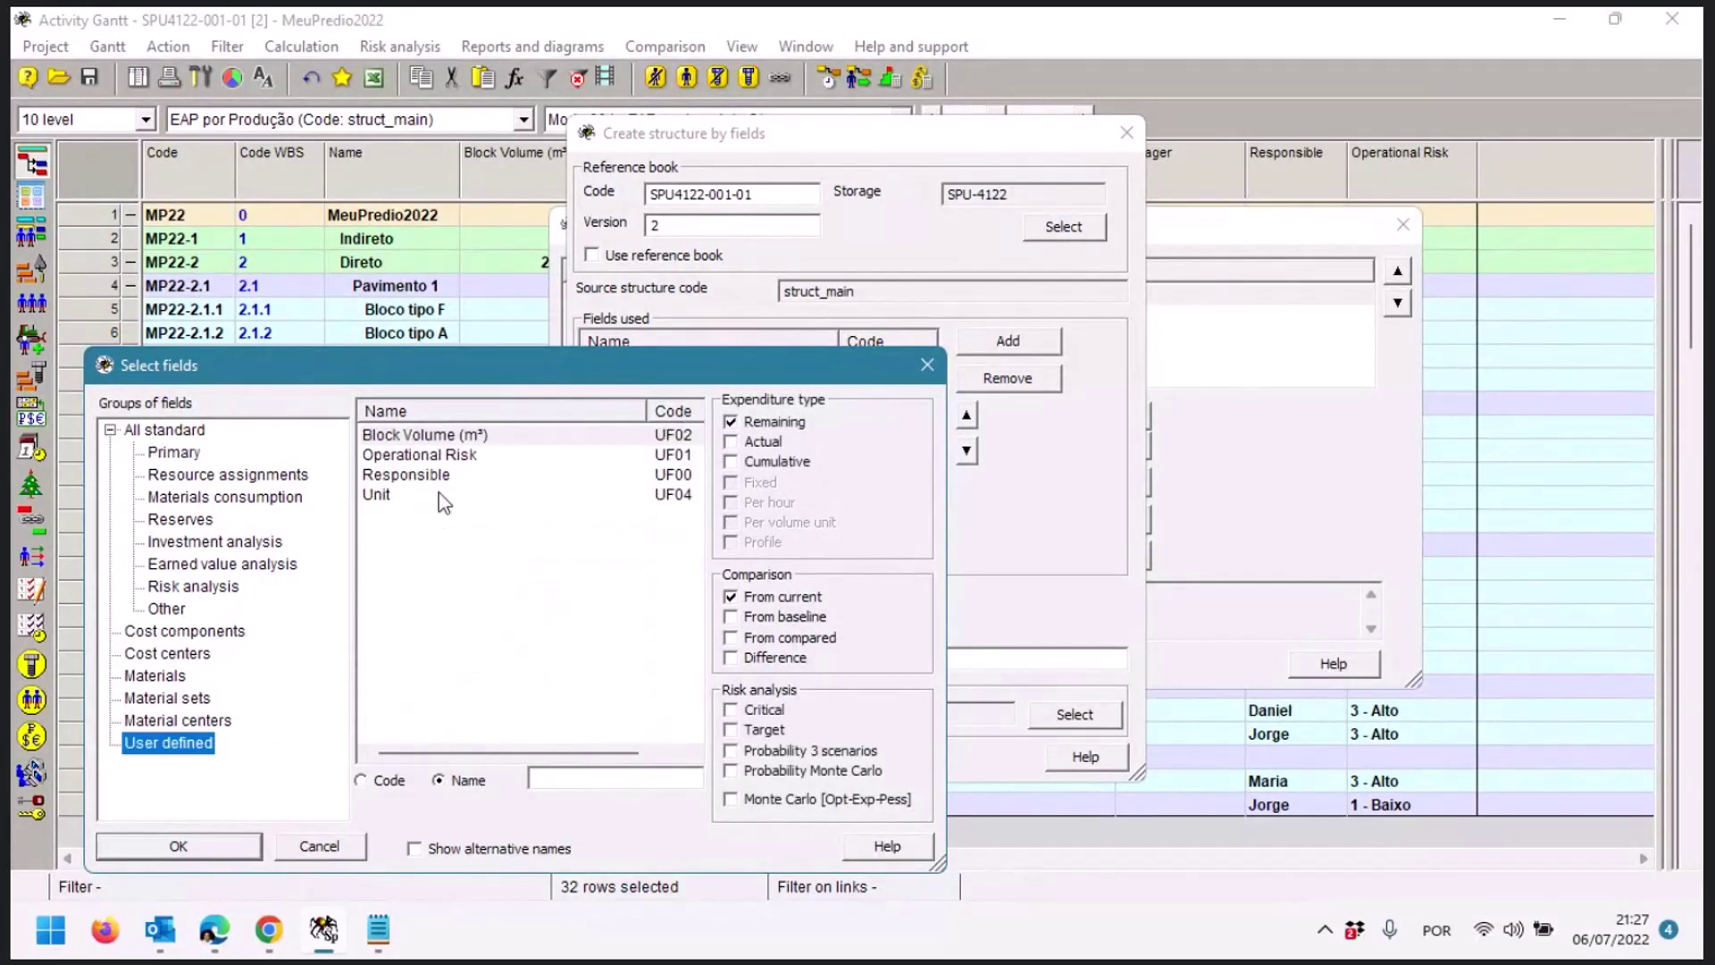
pyautogui.click(467, 460)
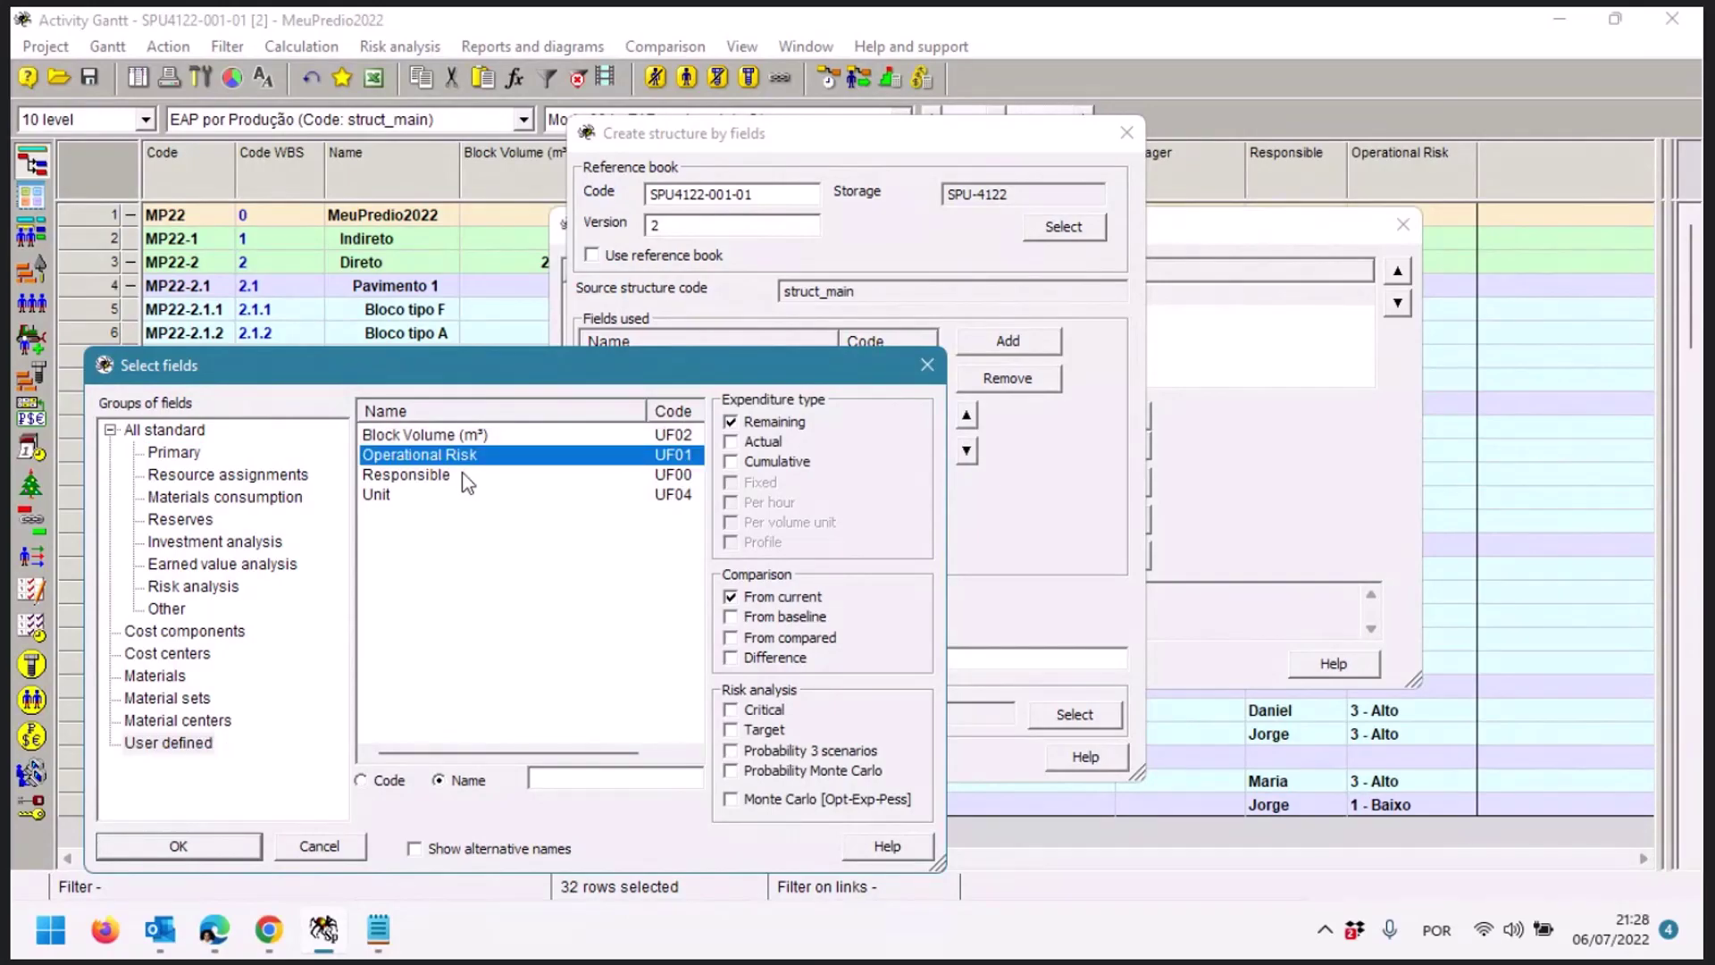
pyautogui.keyDown('ctrl'); pyautogui.click(444, 475); pyautogui.keyUp('ctrl')
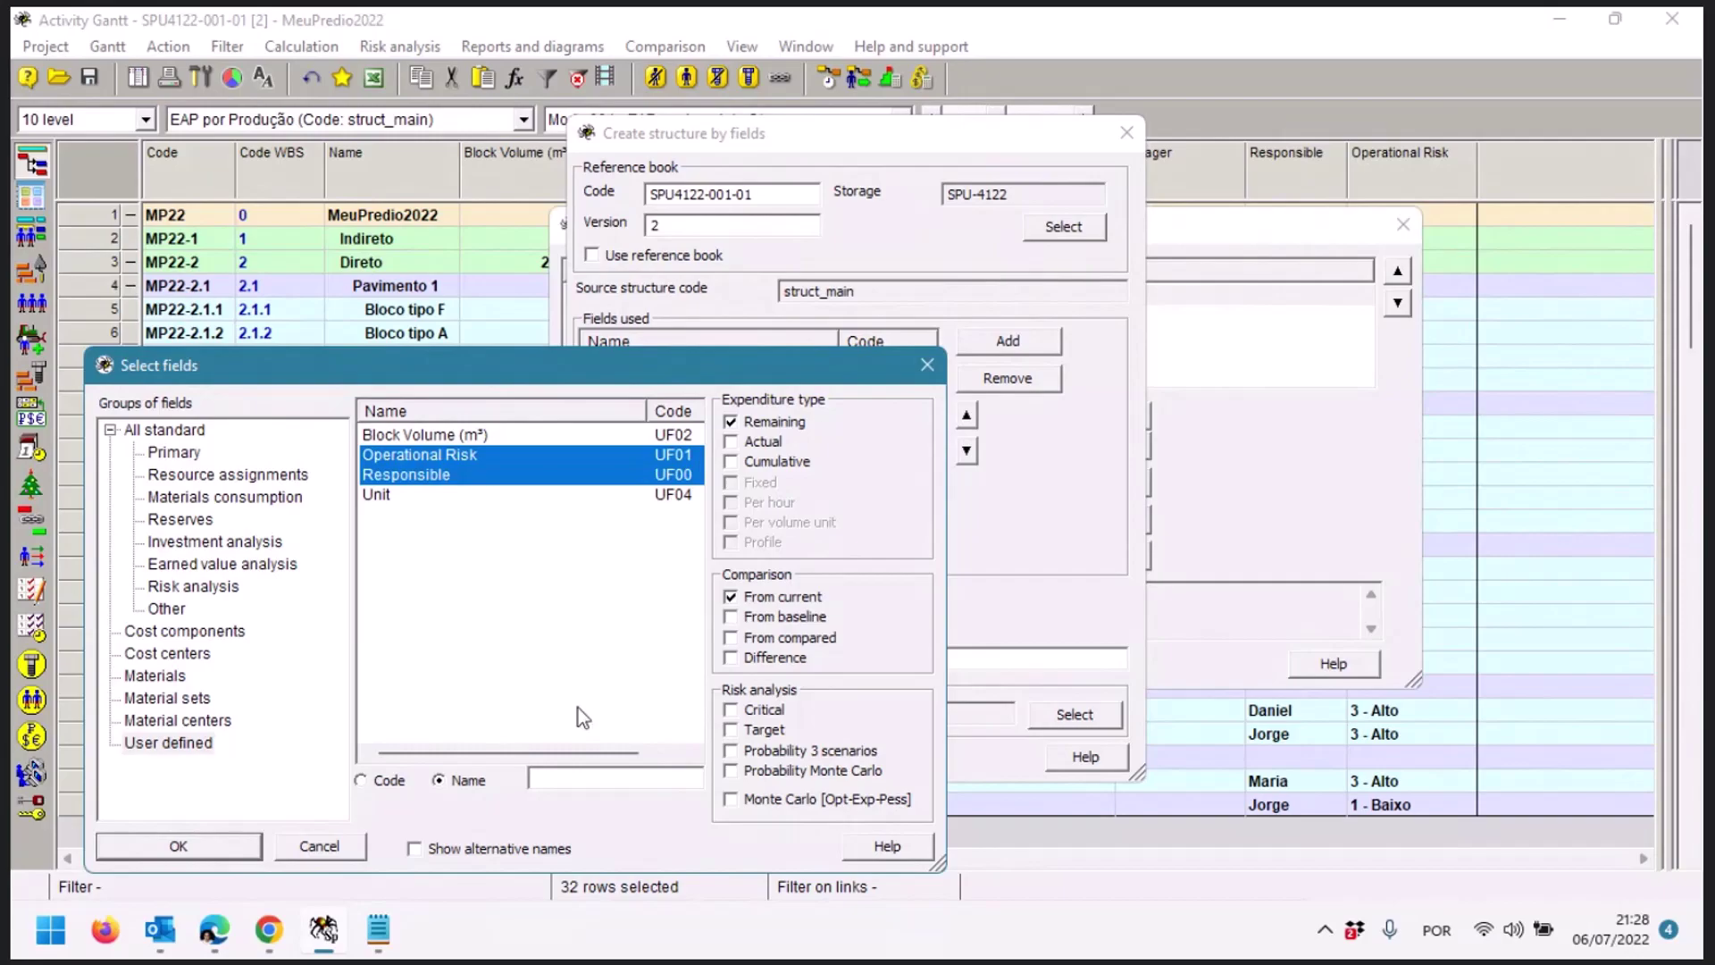
pyautogui.click(199, 847)
pyautogui.click(639, 390)
pyautogui.click(1042, 374)
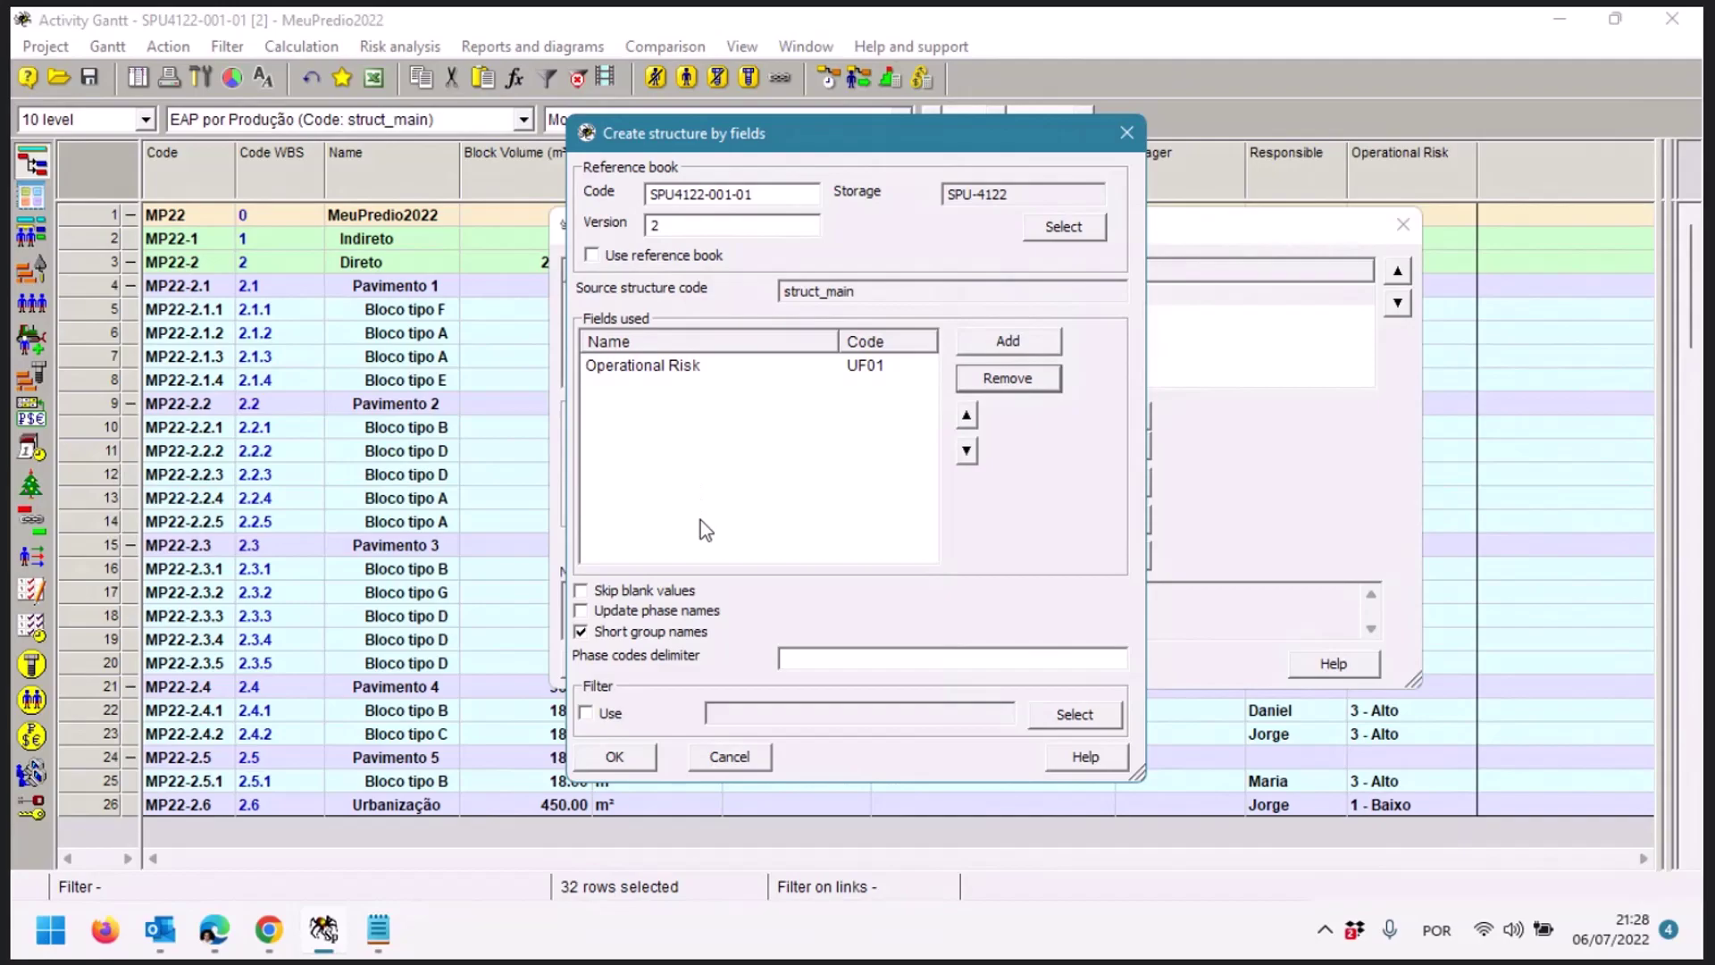
# Generate the structure from the chosen field and name it "EAP por Risco"
pyautogui.click(652, 761)
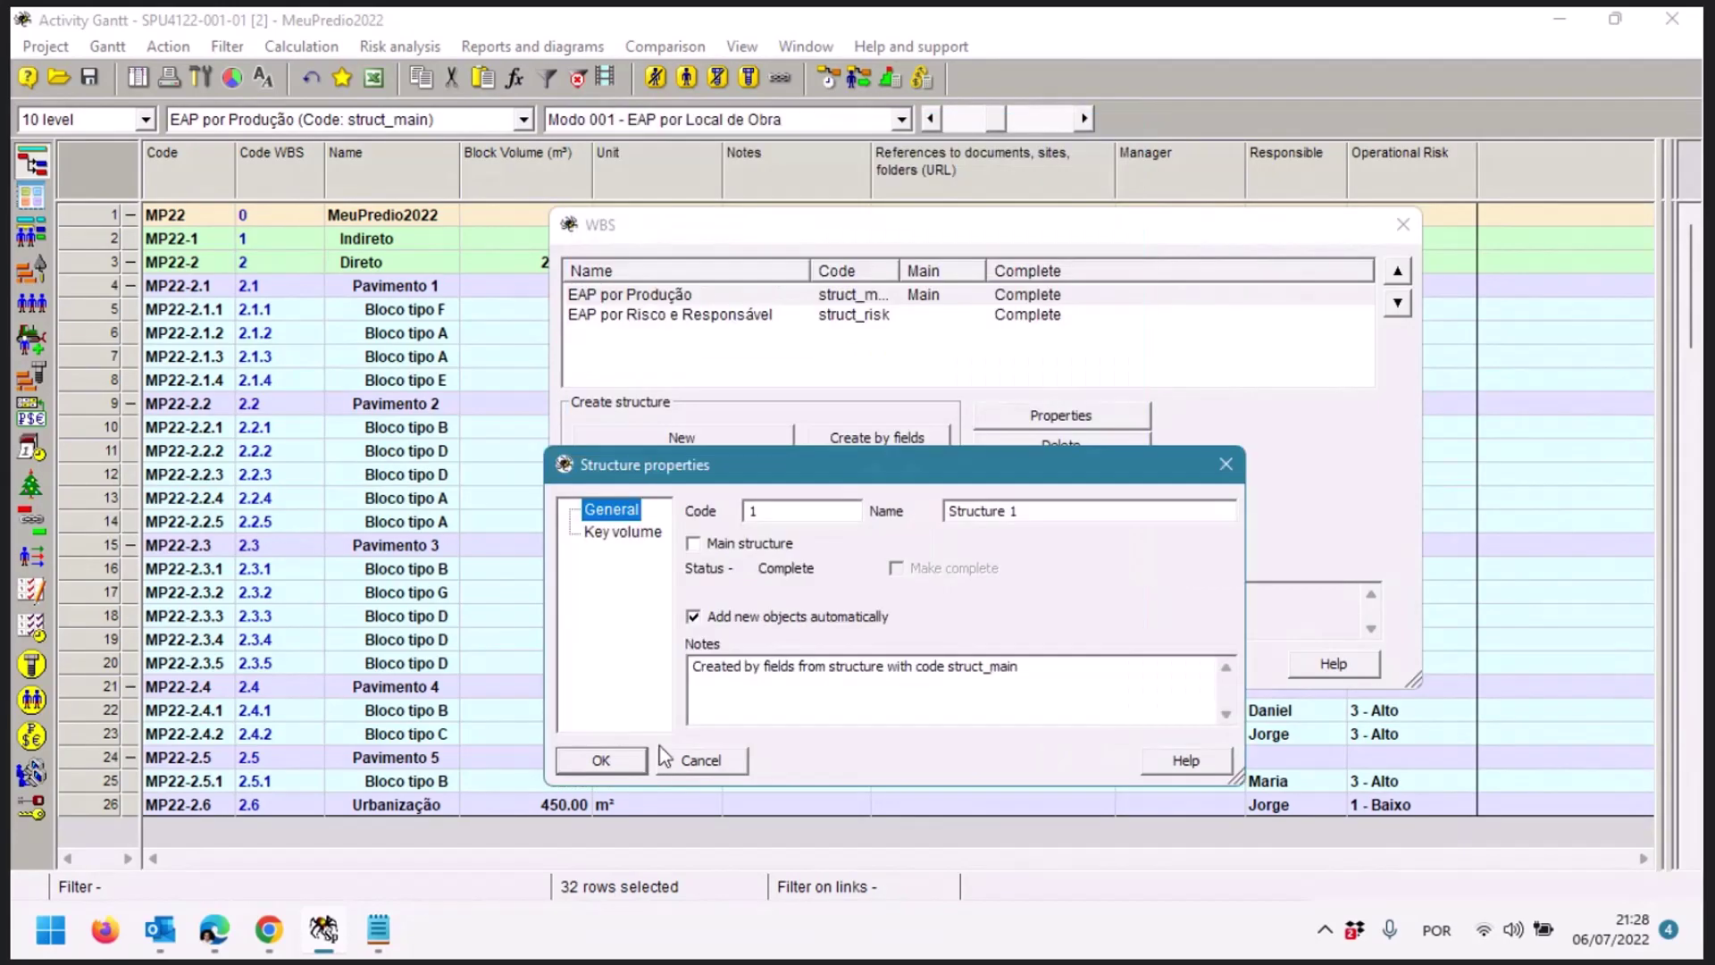
pyautogui.click(1043, 506)
pyautogui.write('EAP por Risco')
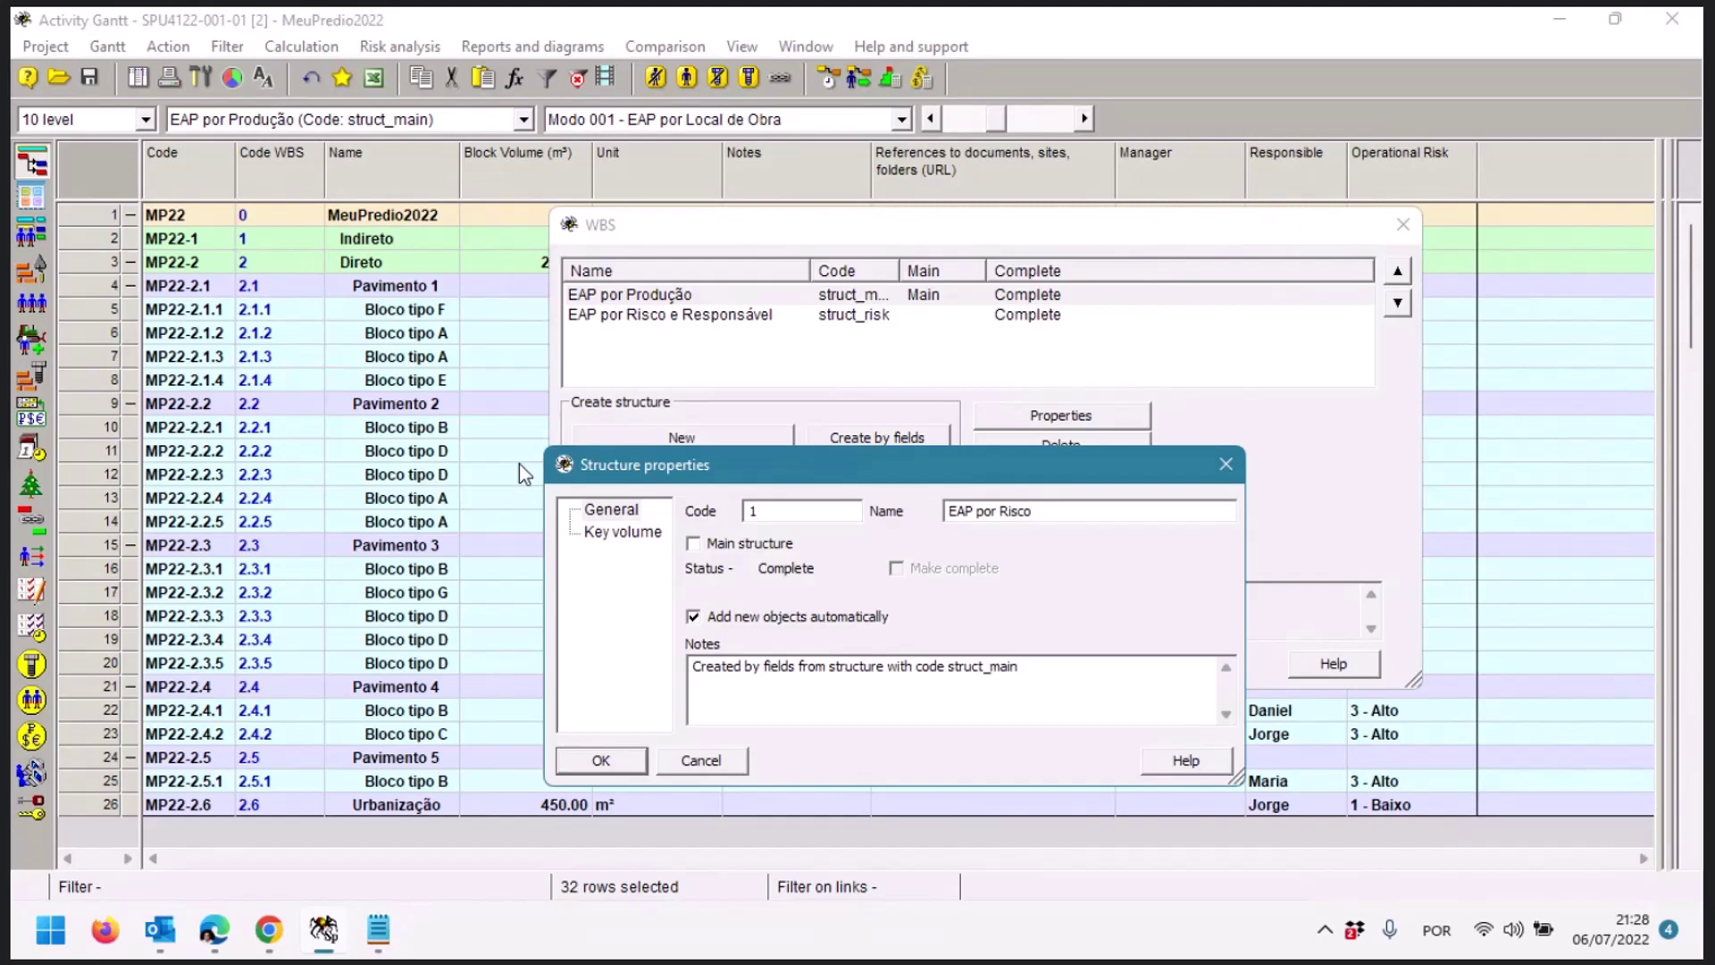
pyautogui.click(600, 760)
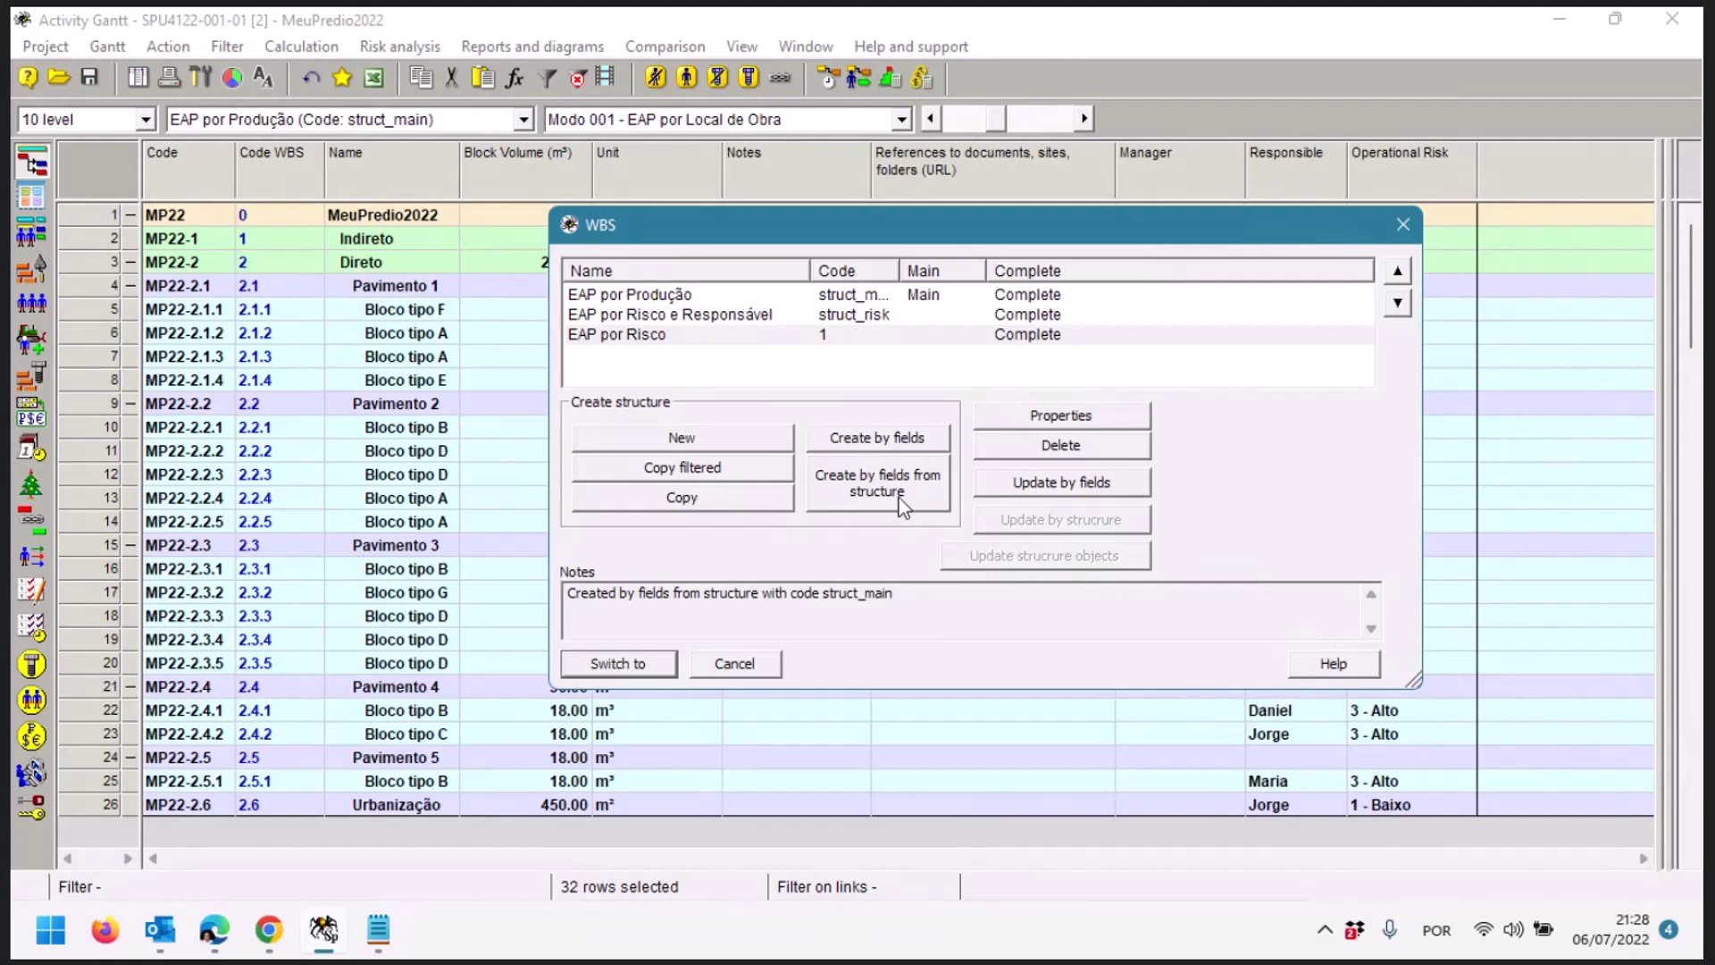
# Examine the project's list of WBS structures and their codes, without switching structure from there
pyautogui.moveTo(899, 270); pyautogui.dragTo(910, 270)
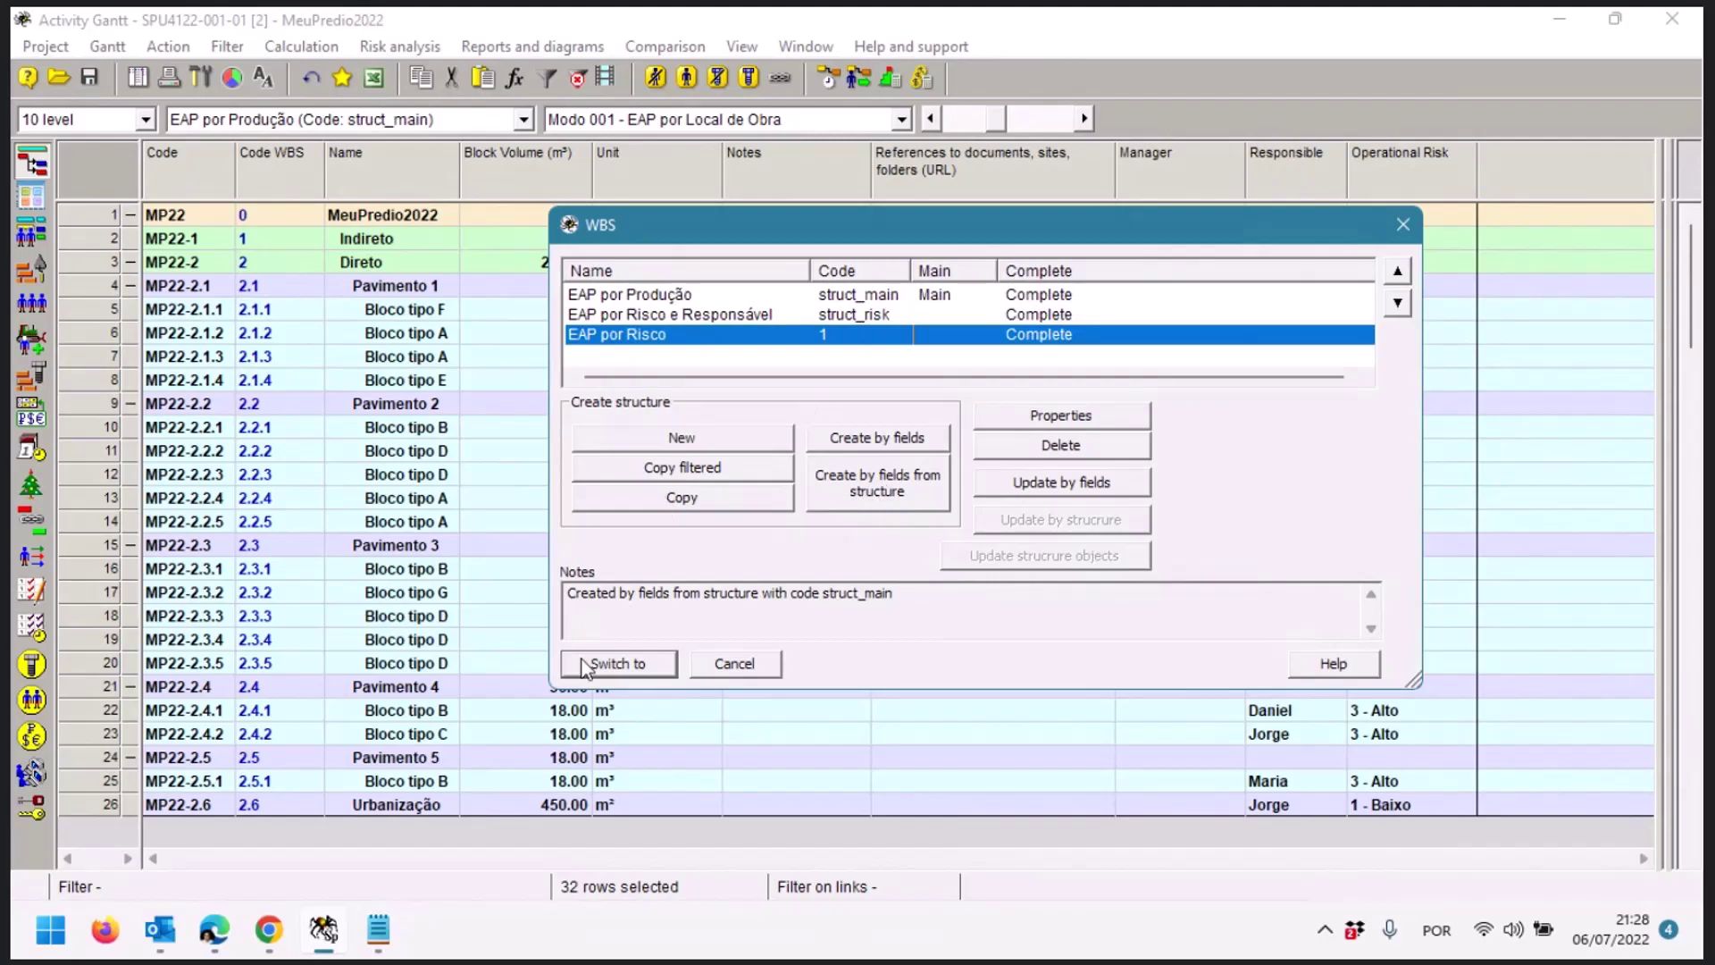
pyautogui.click(748, 670)
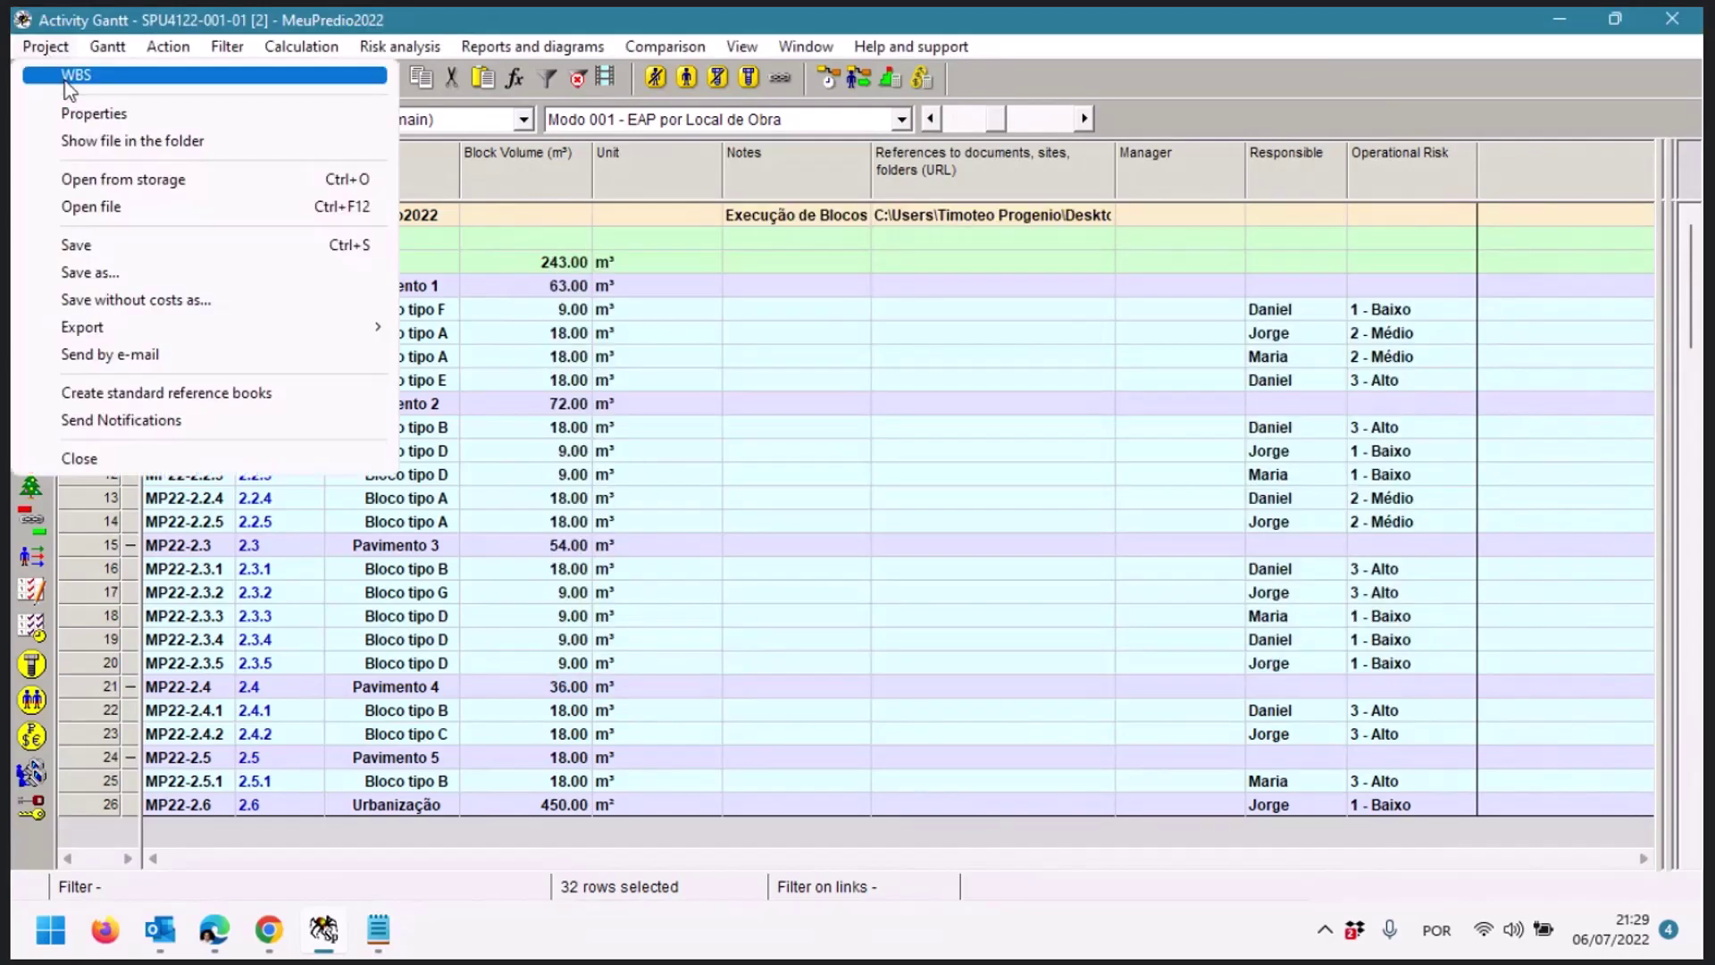
pyautogui.click(73, 74)
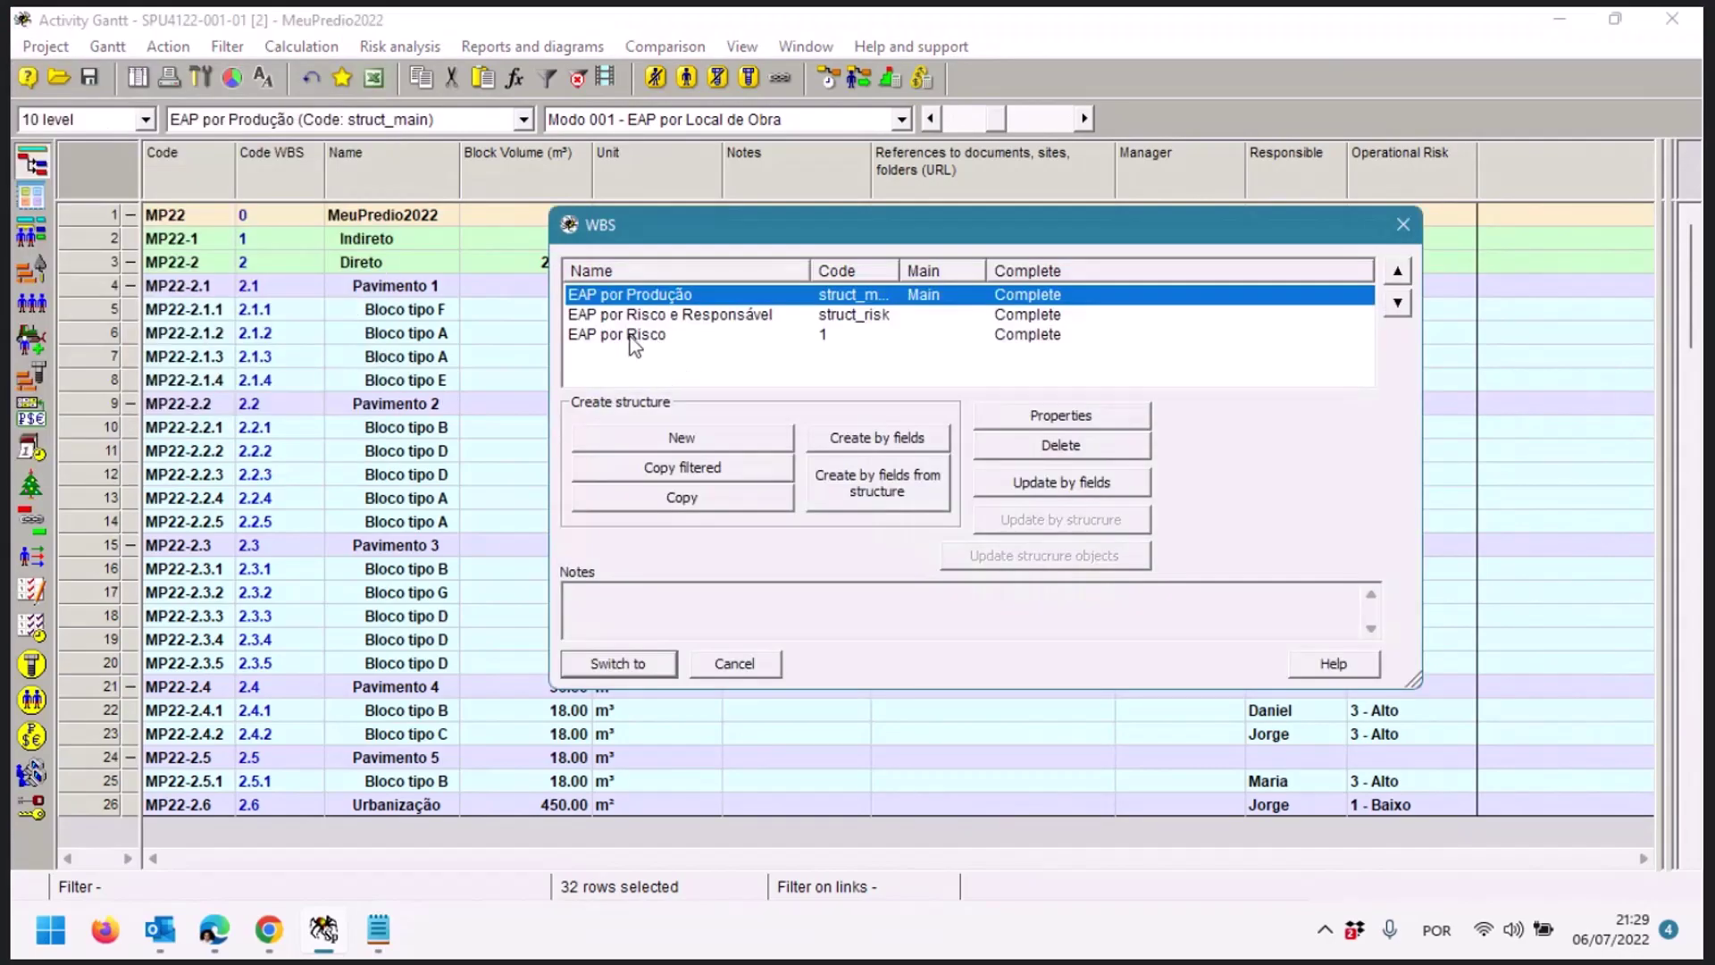
pyautogui.click(1403, 224)
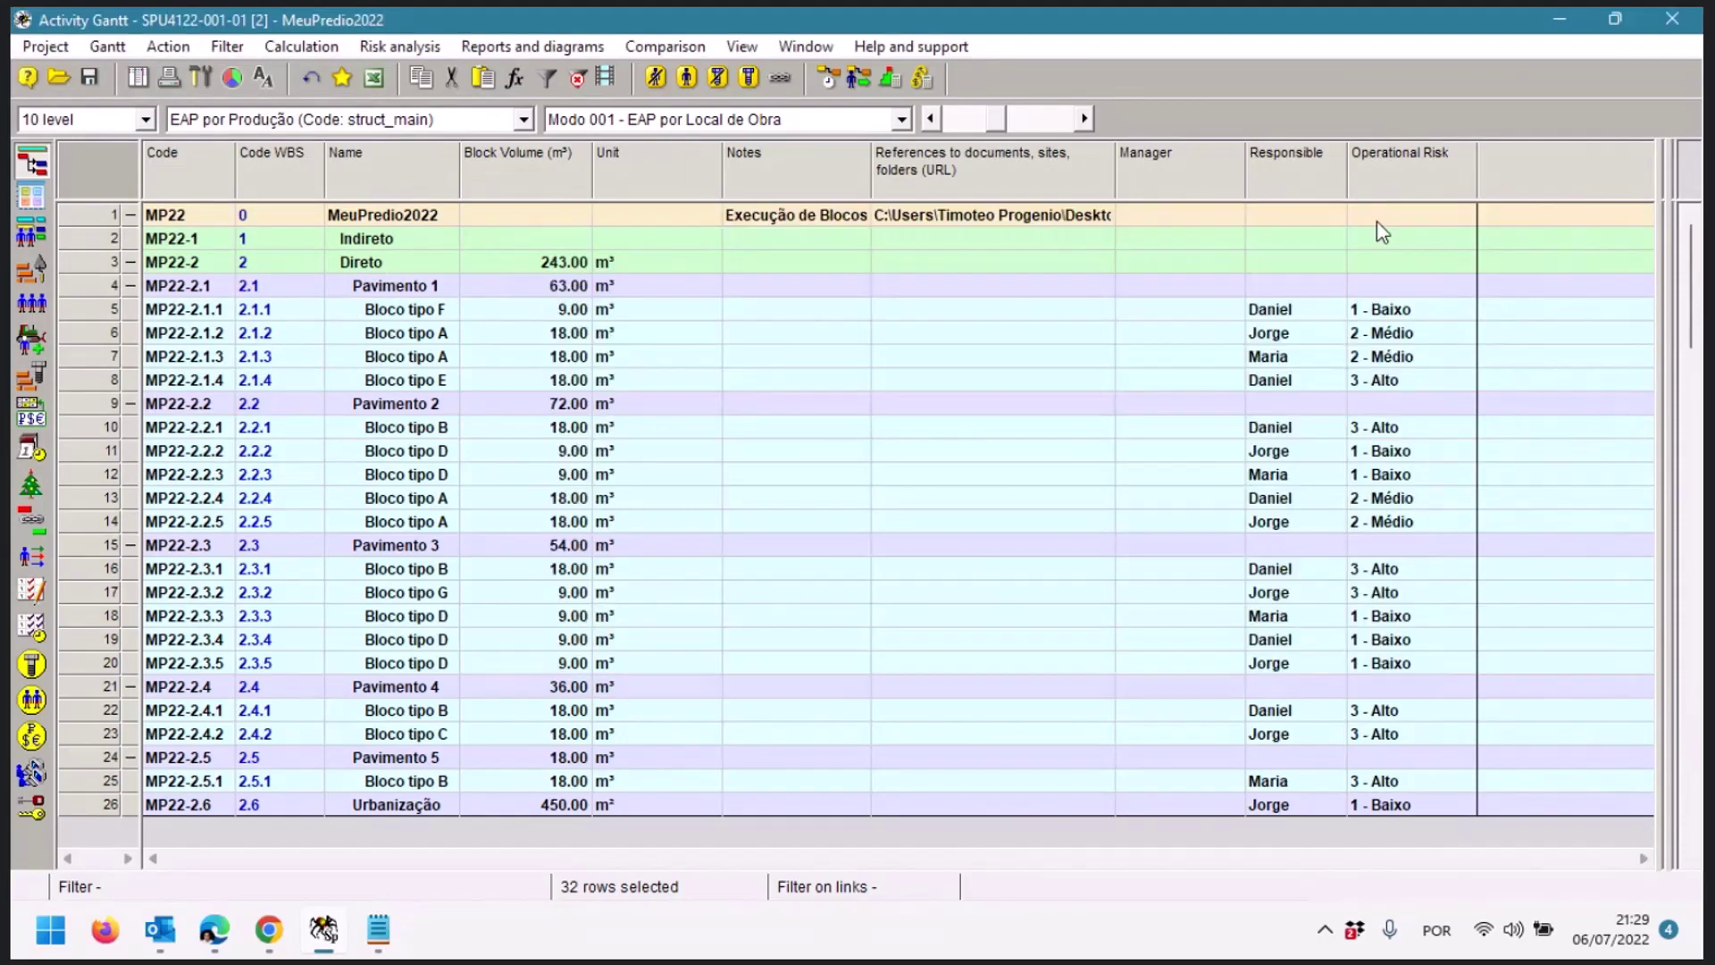
# Display the "EAP por Risco" structure to examine its grouping, and return to "EAP por Produção" in "Modo 001 - EAP por Local de Obra"
pyautogui.click(509, 121)
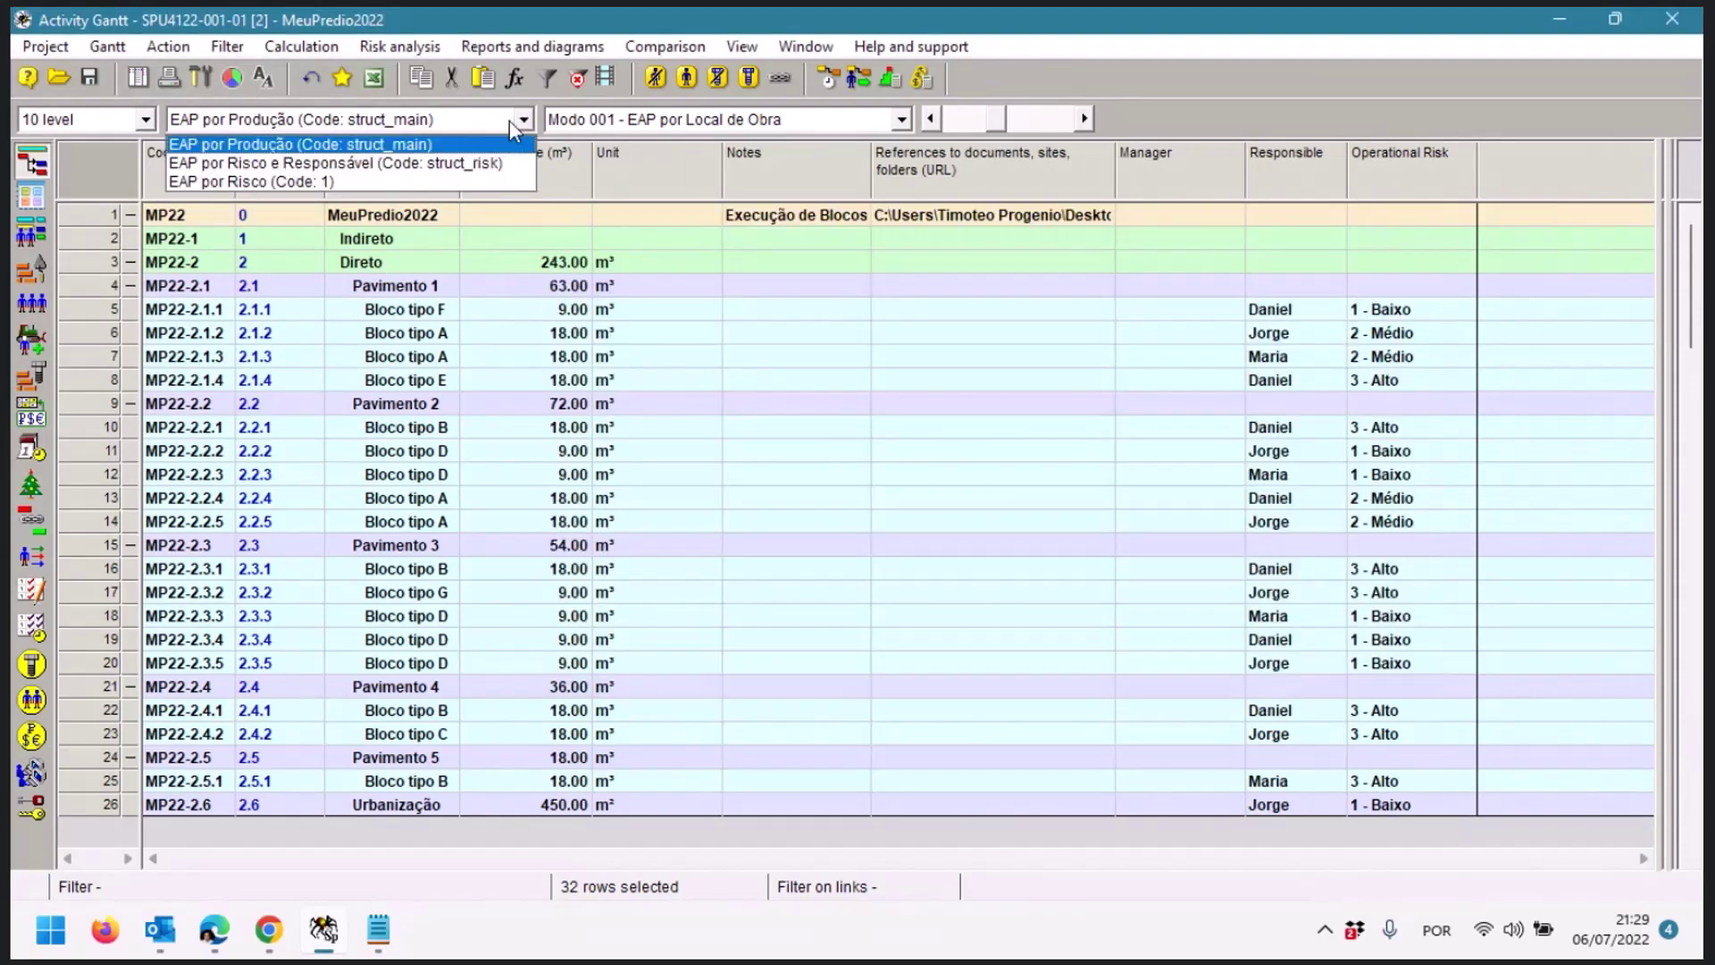
pyautogui.click(350, 177)
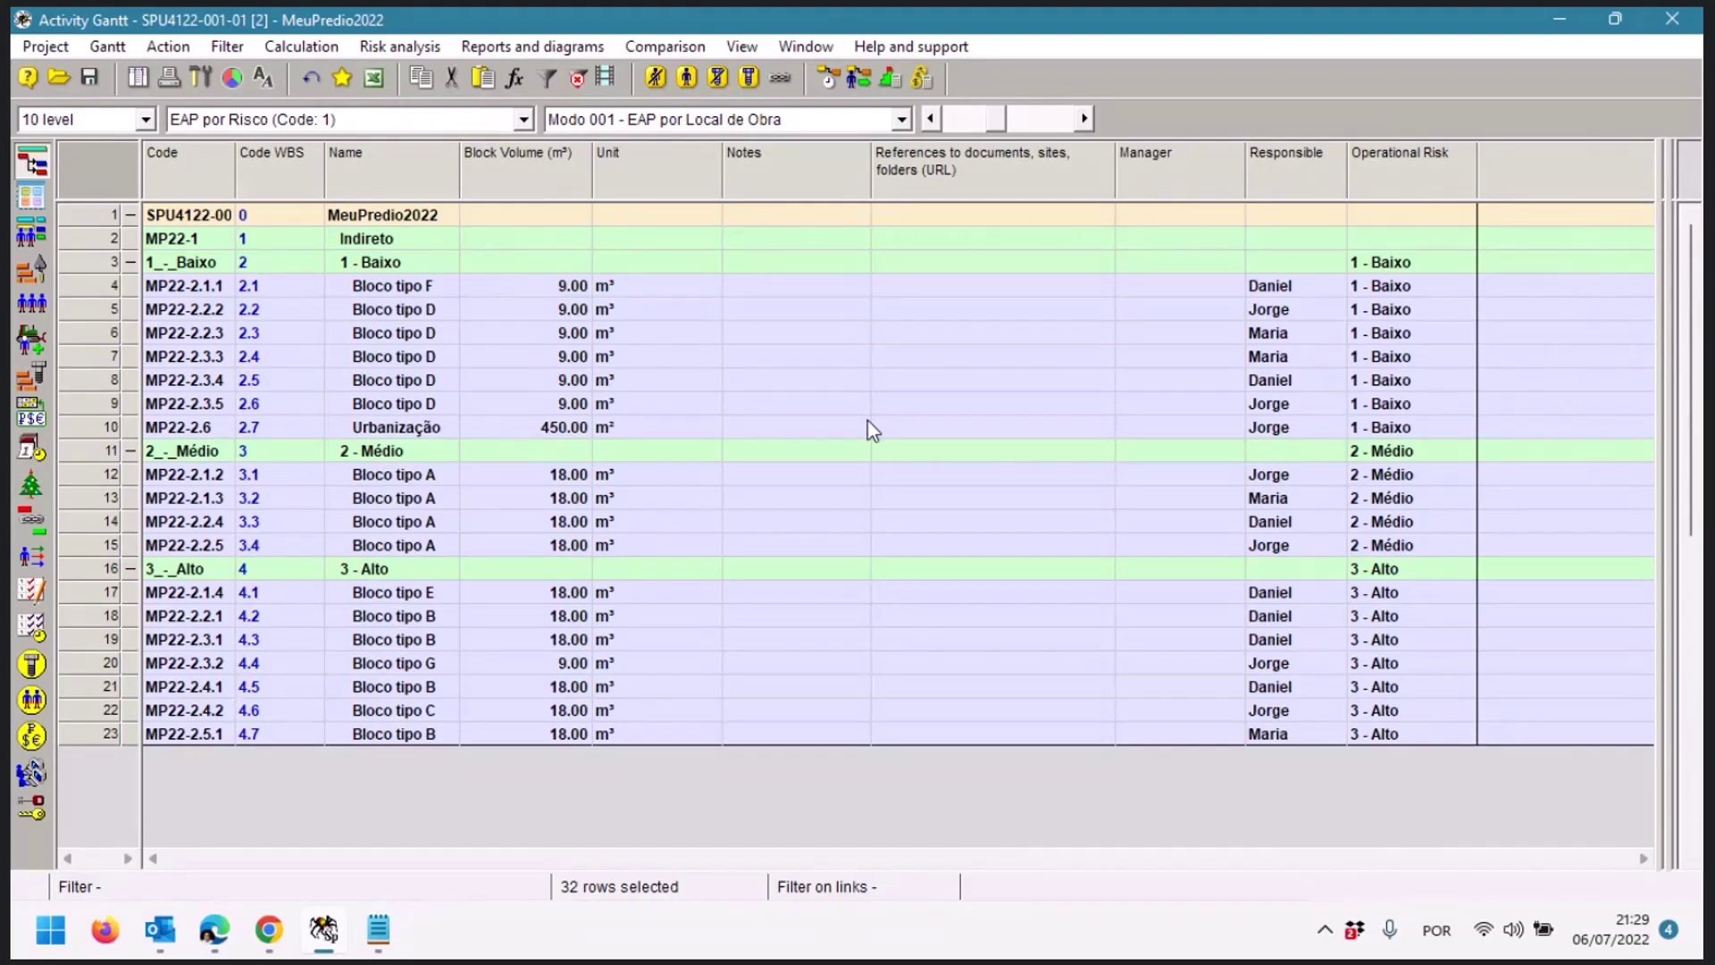
pyautogui.click(432, 109)
pyautogui.click(593, 120)
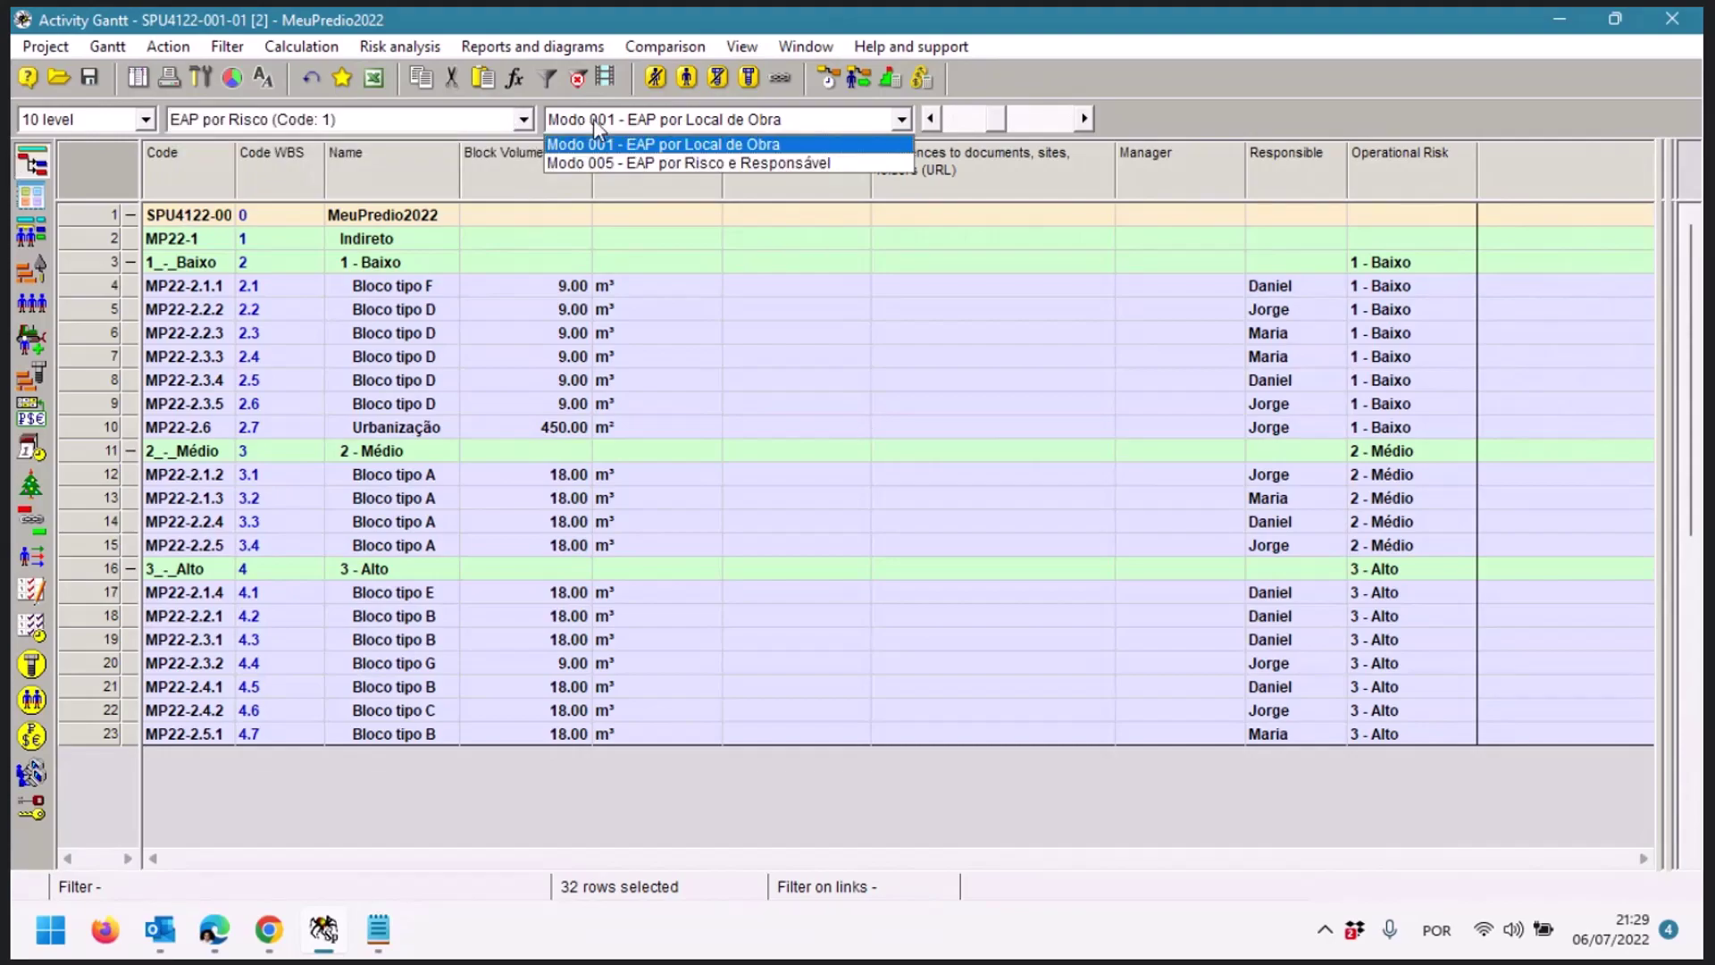
pyautogui.click(609, 143)
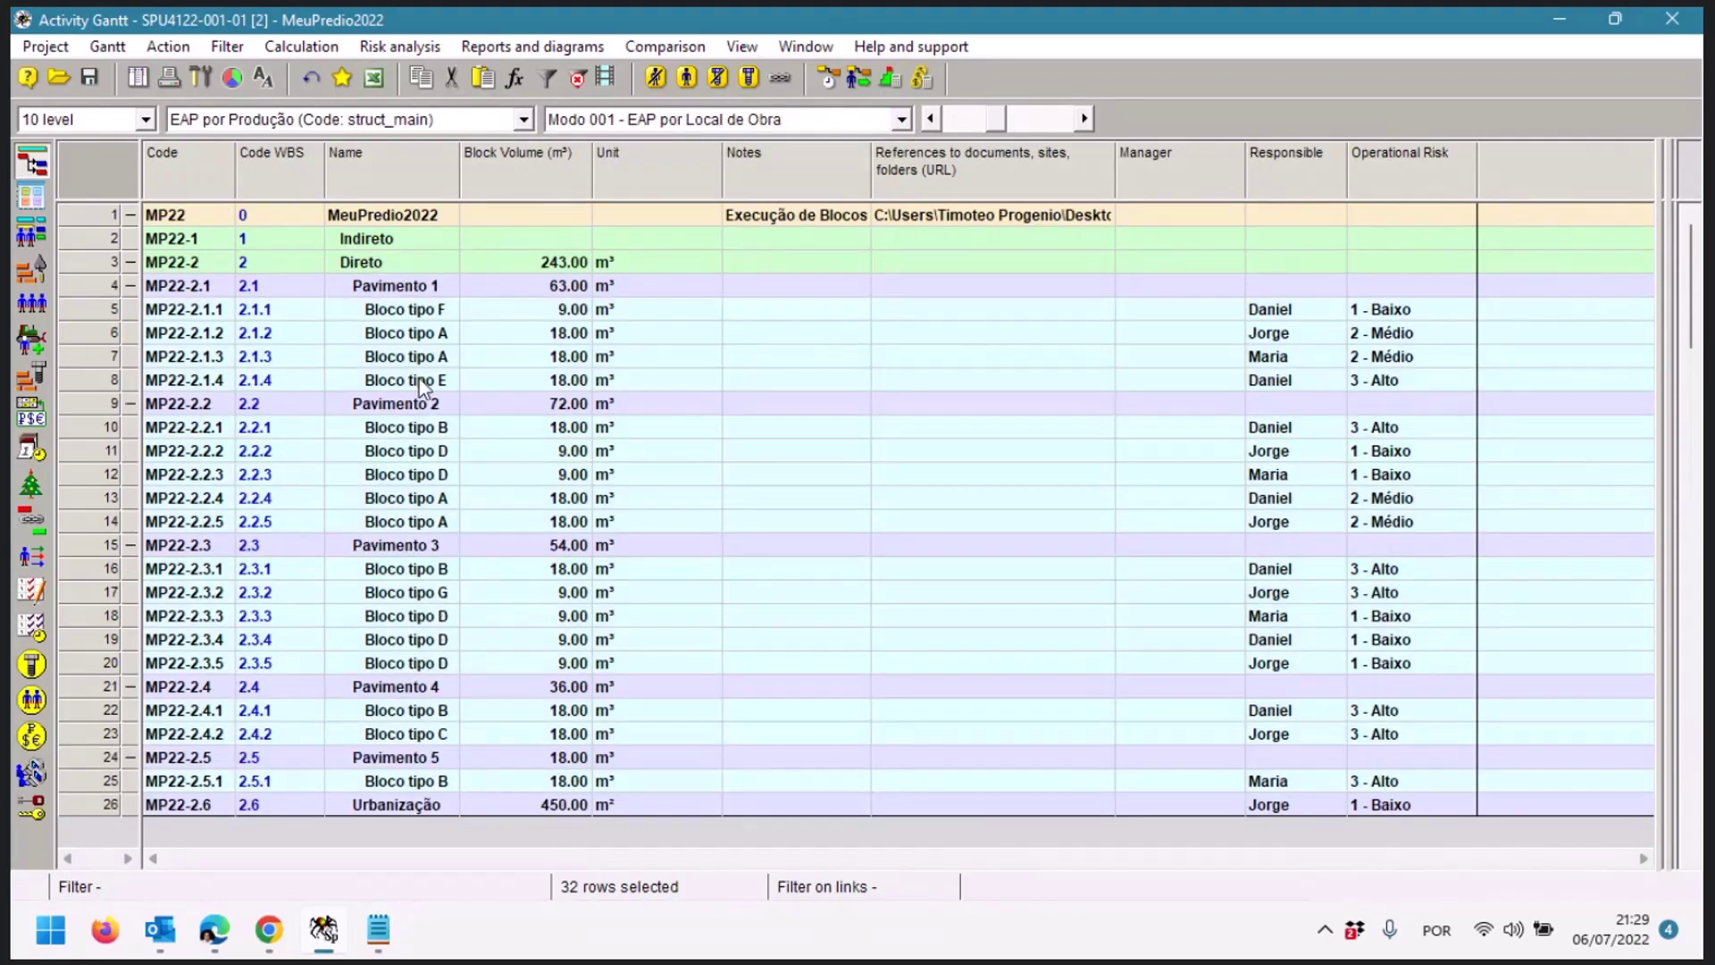
# Replace the responsible person's name for activities MP22-2.1.1 and MP22-2.1.2 under Pavimento 1
pyautogui.click(1287, 319)
pyautogui.write('Josemar')
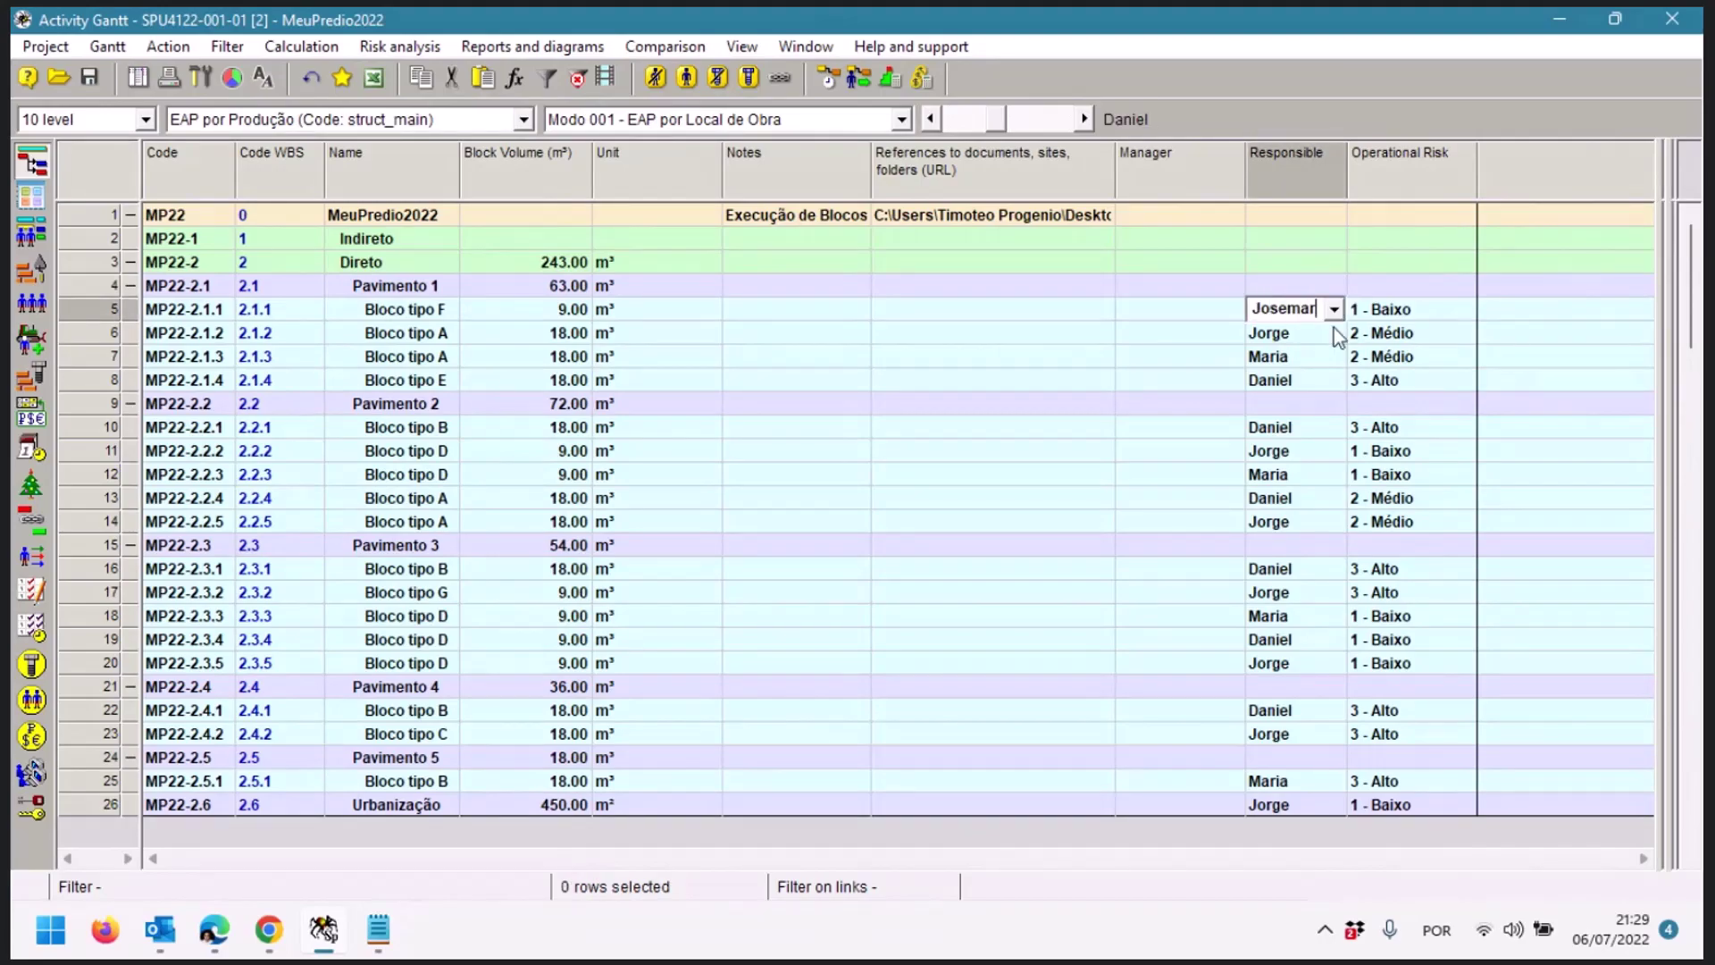
pyautogui.press('Return')
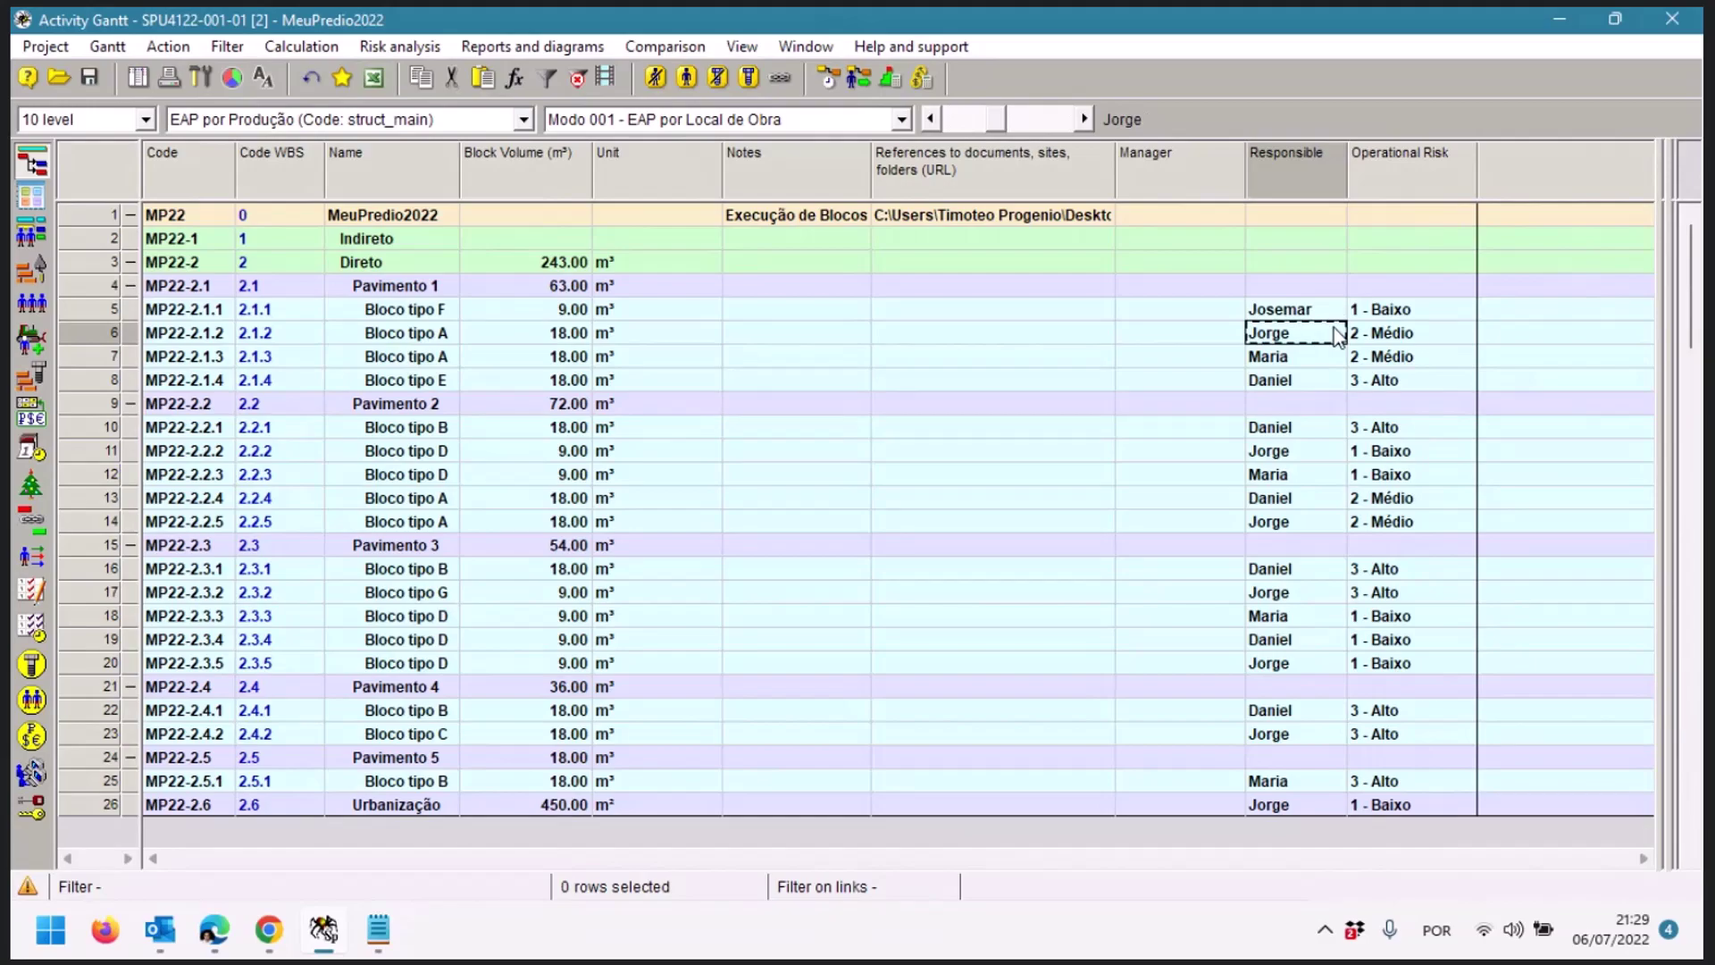
pyautogui.write('Antonio')
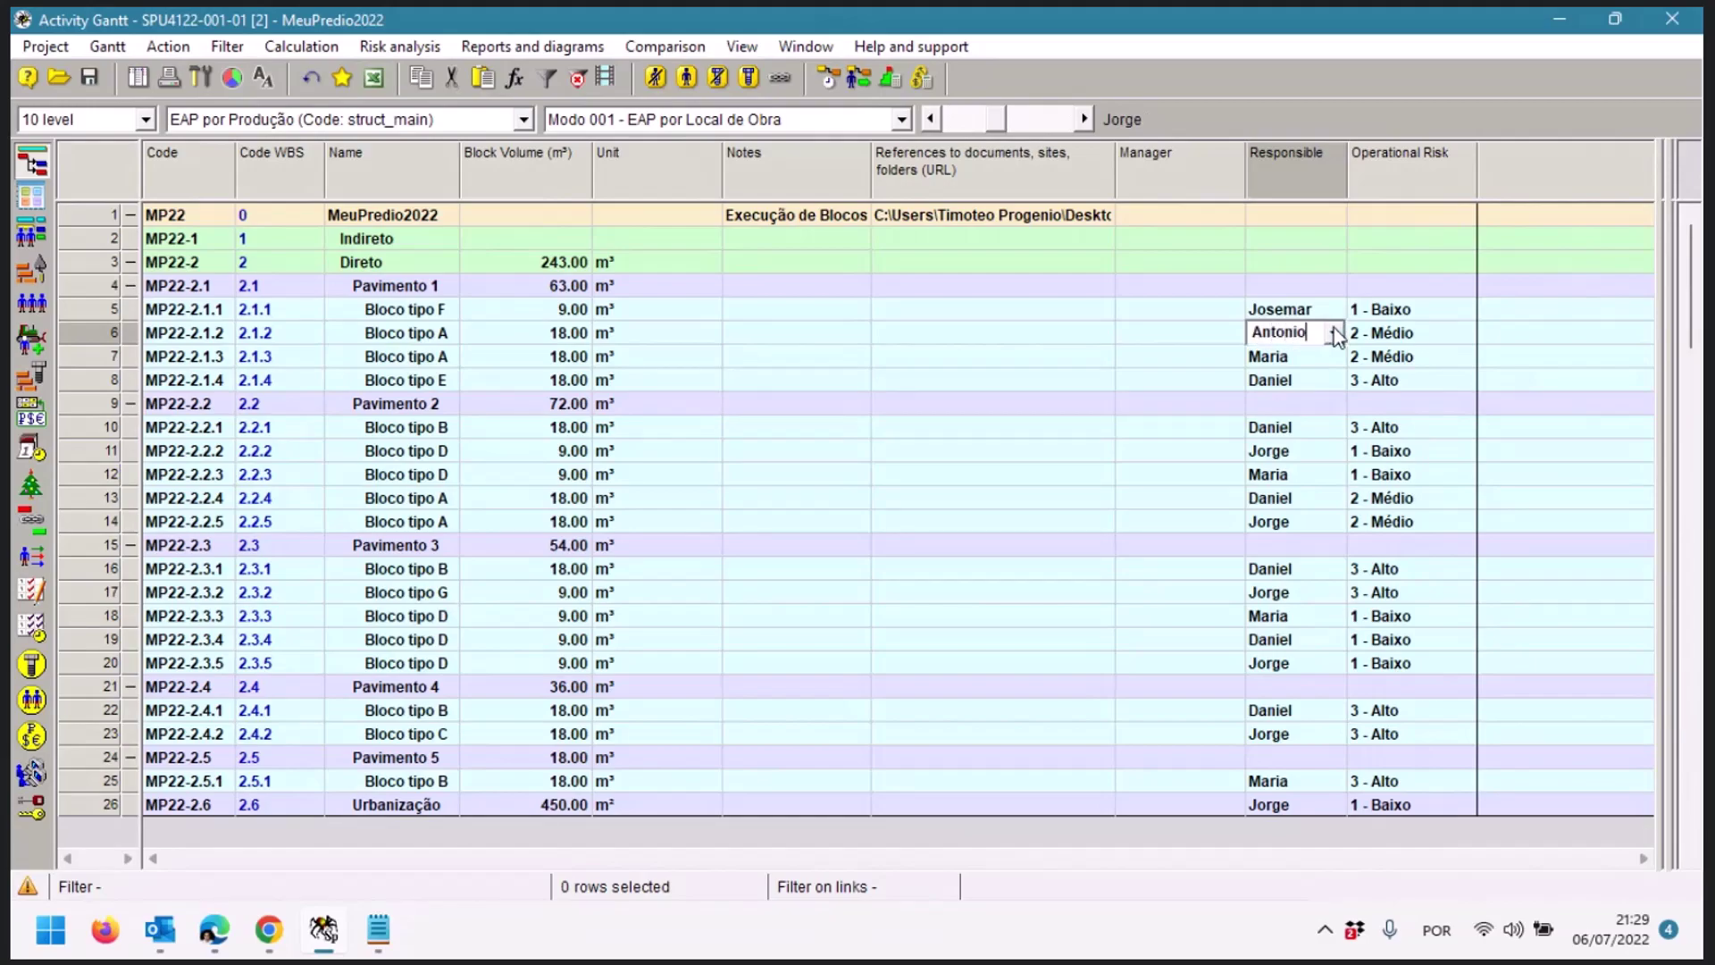
pyautogui.press('Return')
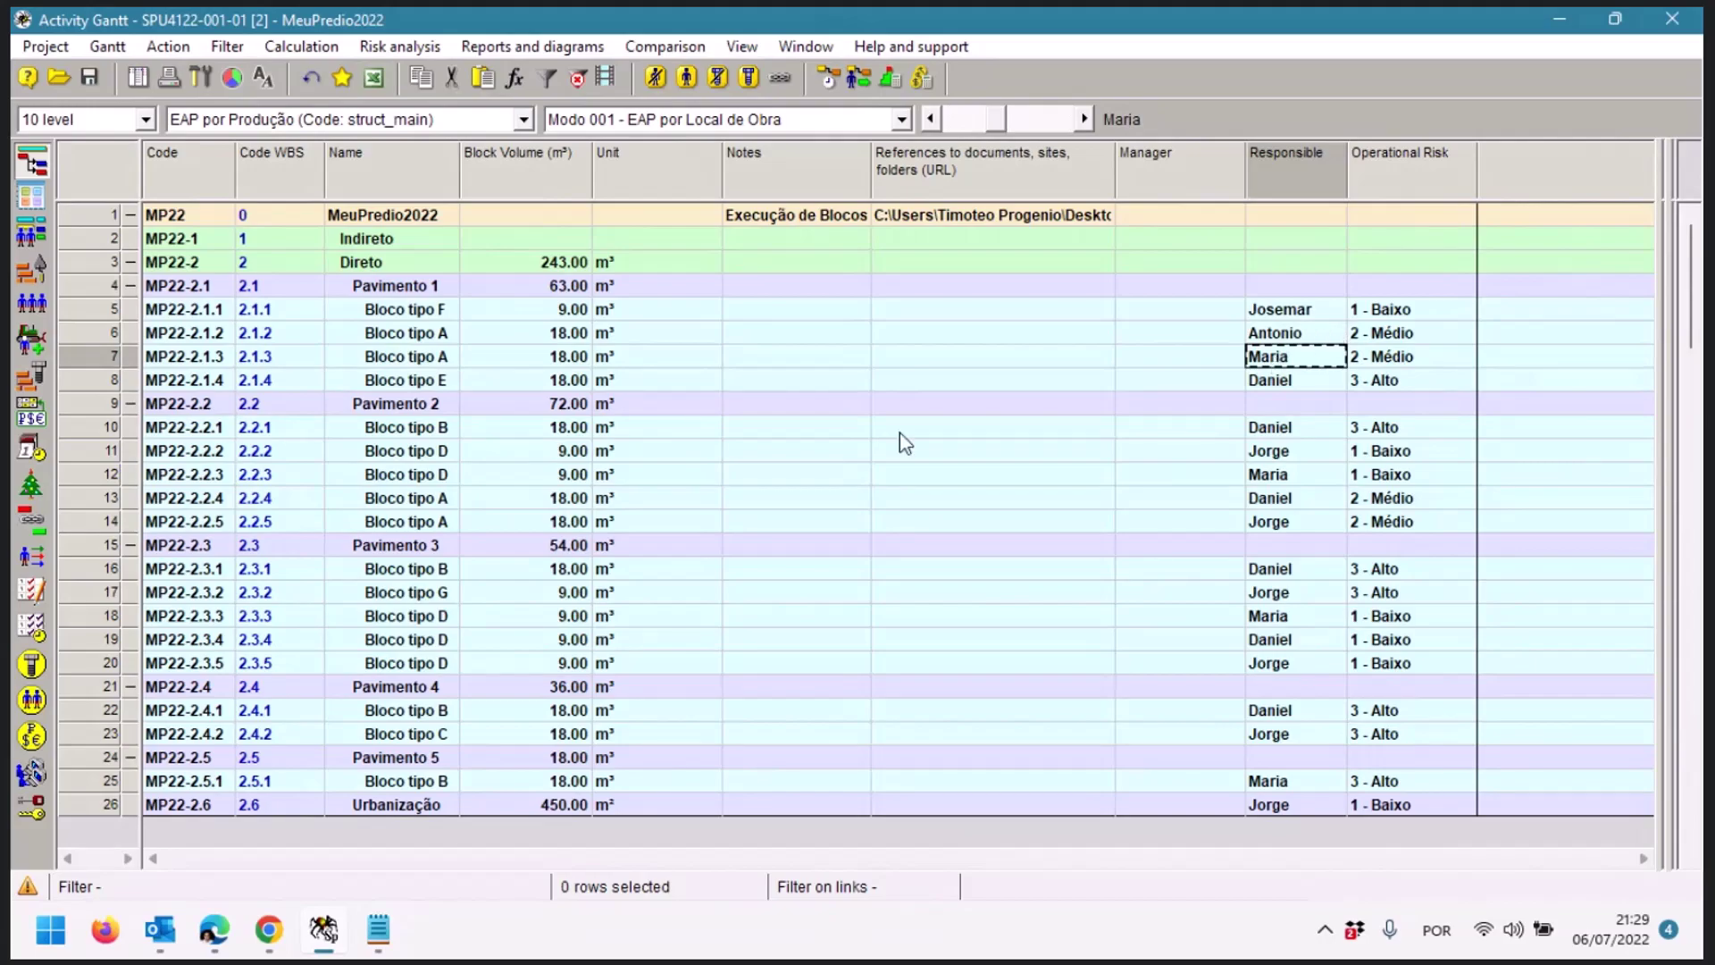
# Check the Responsible values of the edited activities in the "EAP por Risco" structure, and return to "EAP por Produção"
pyautogui.click(479, 125)
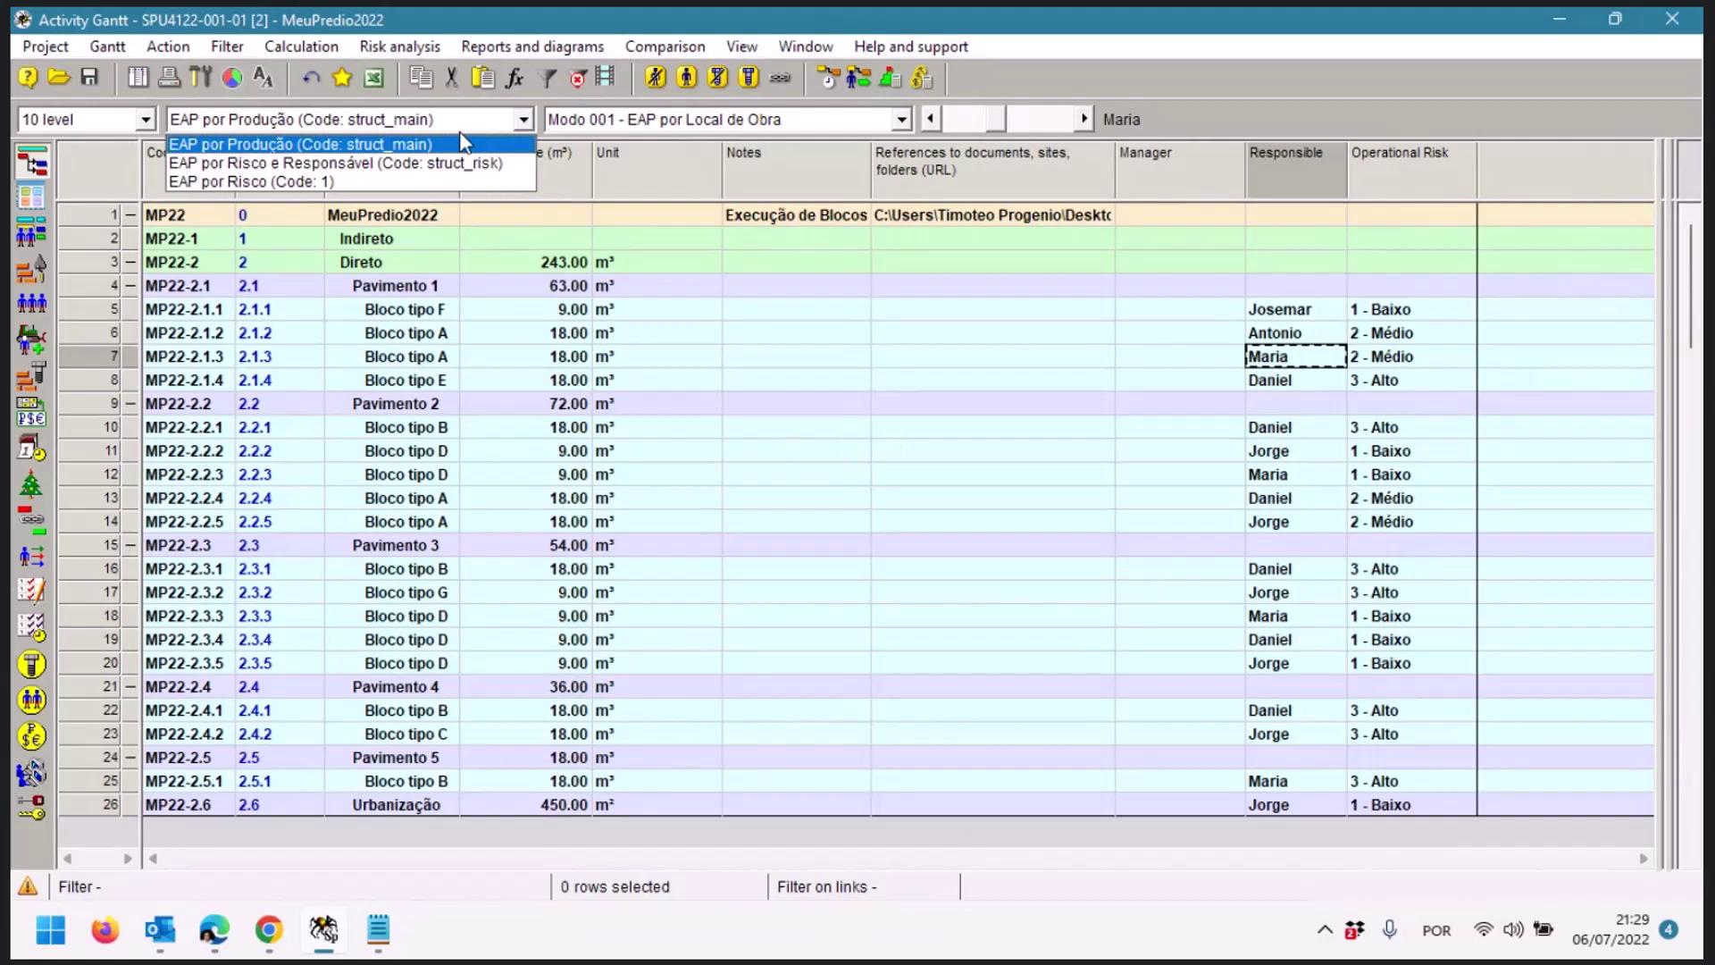
pyautogui.click(394, 182)
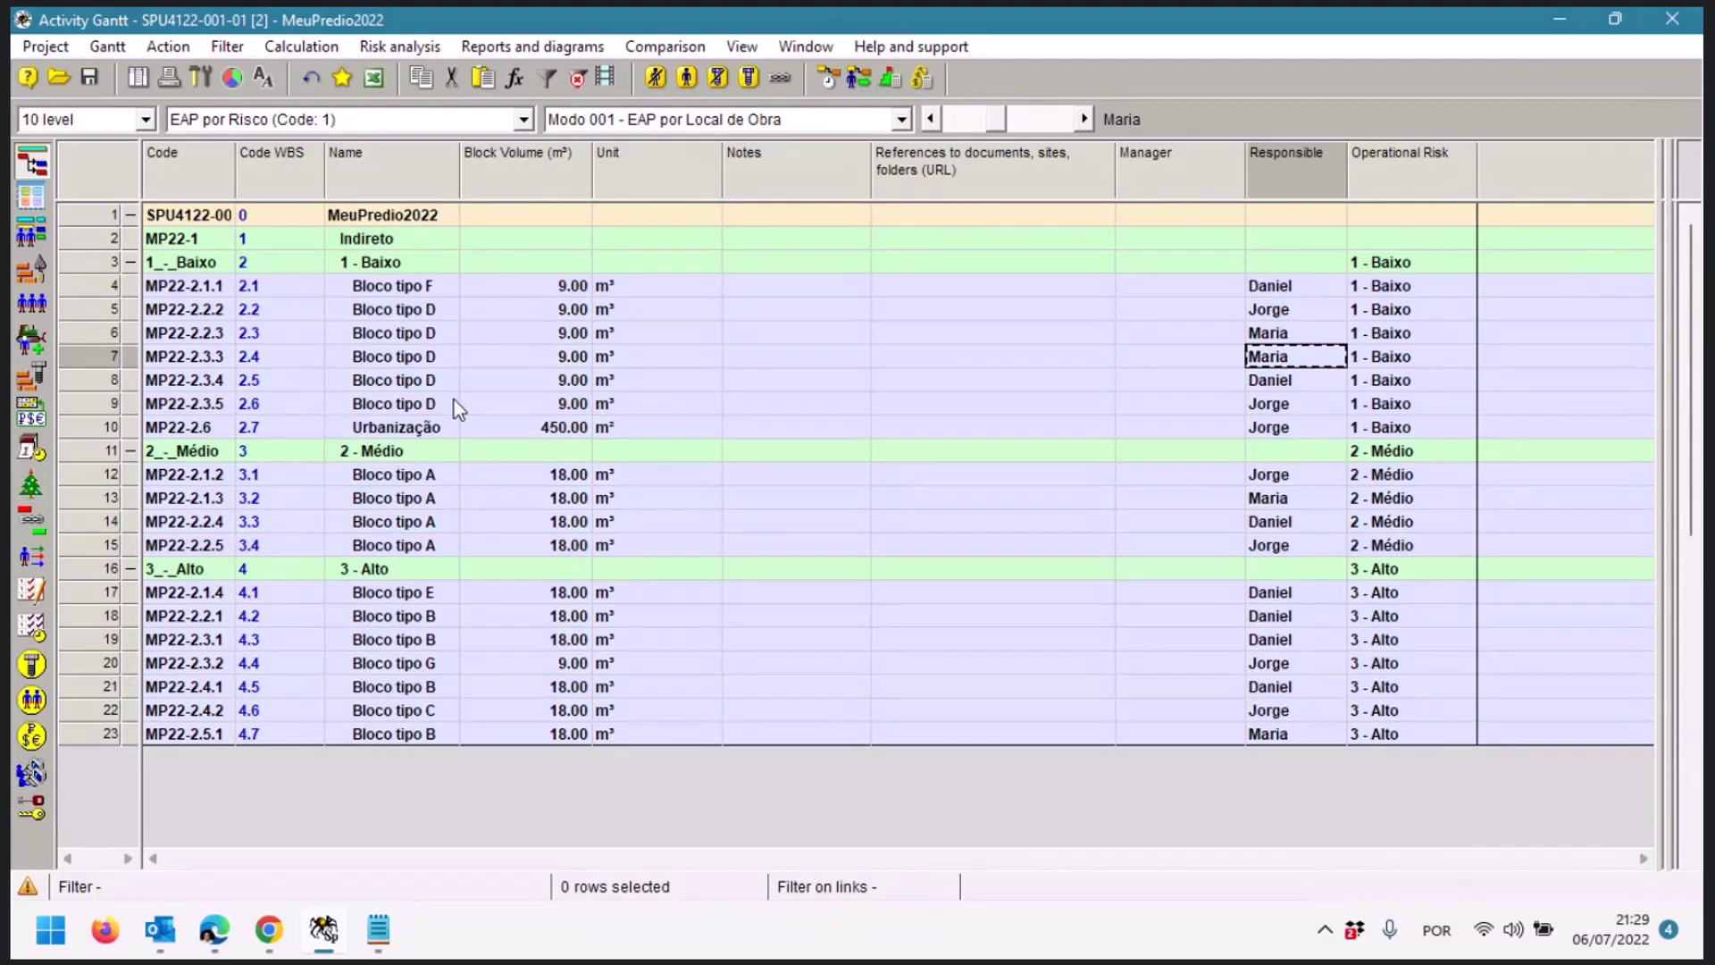
pyautogui.click(313, 118)
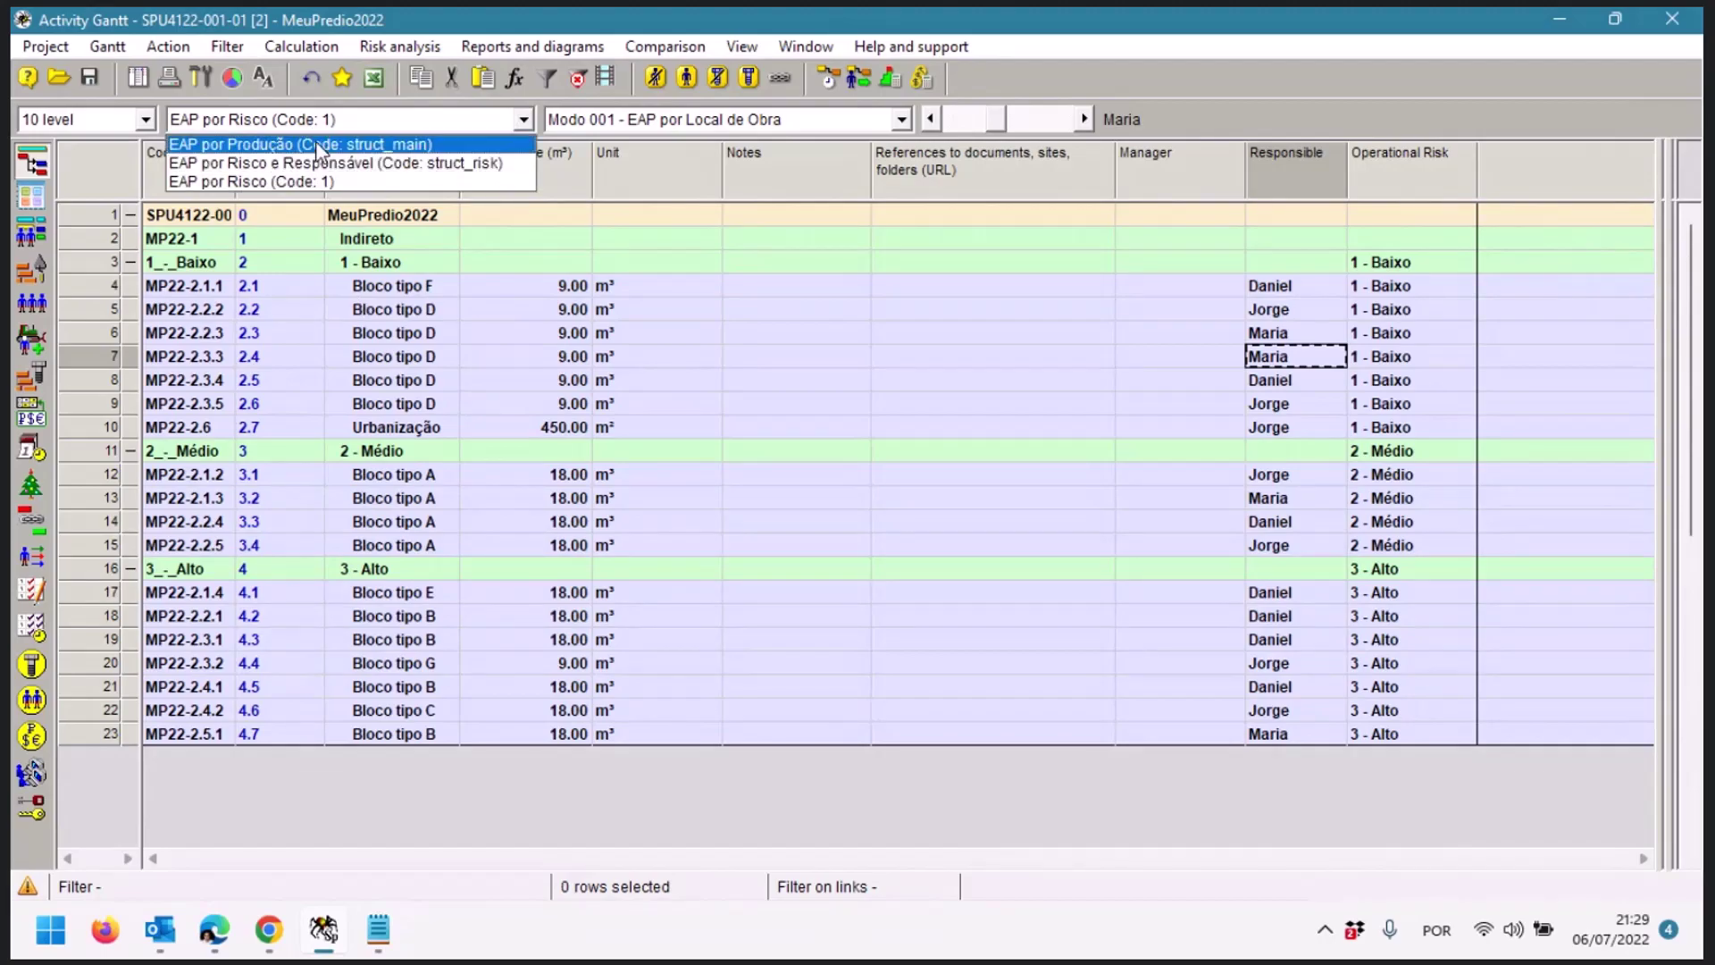
pyautogui.click(317, 145)
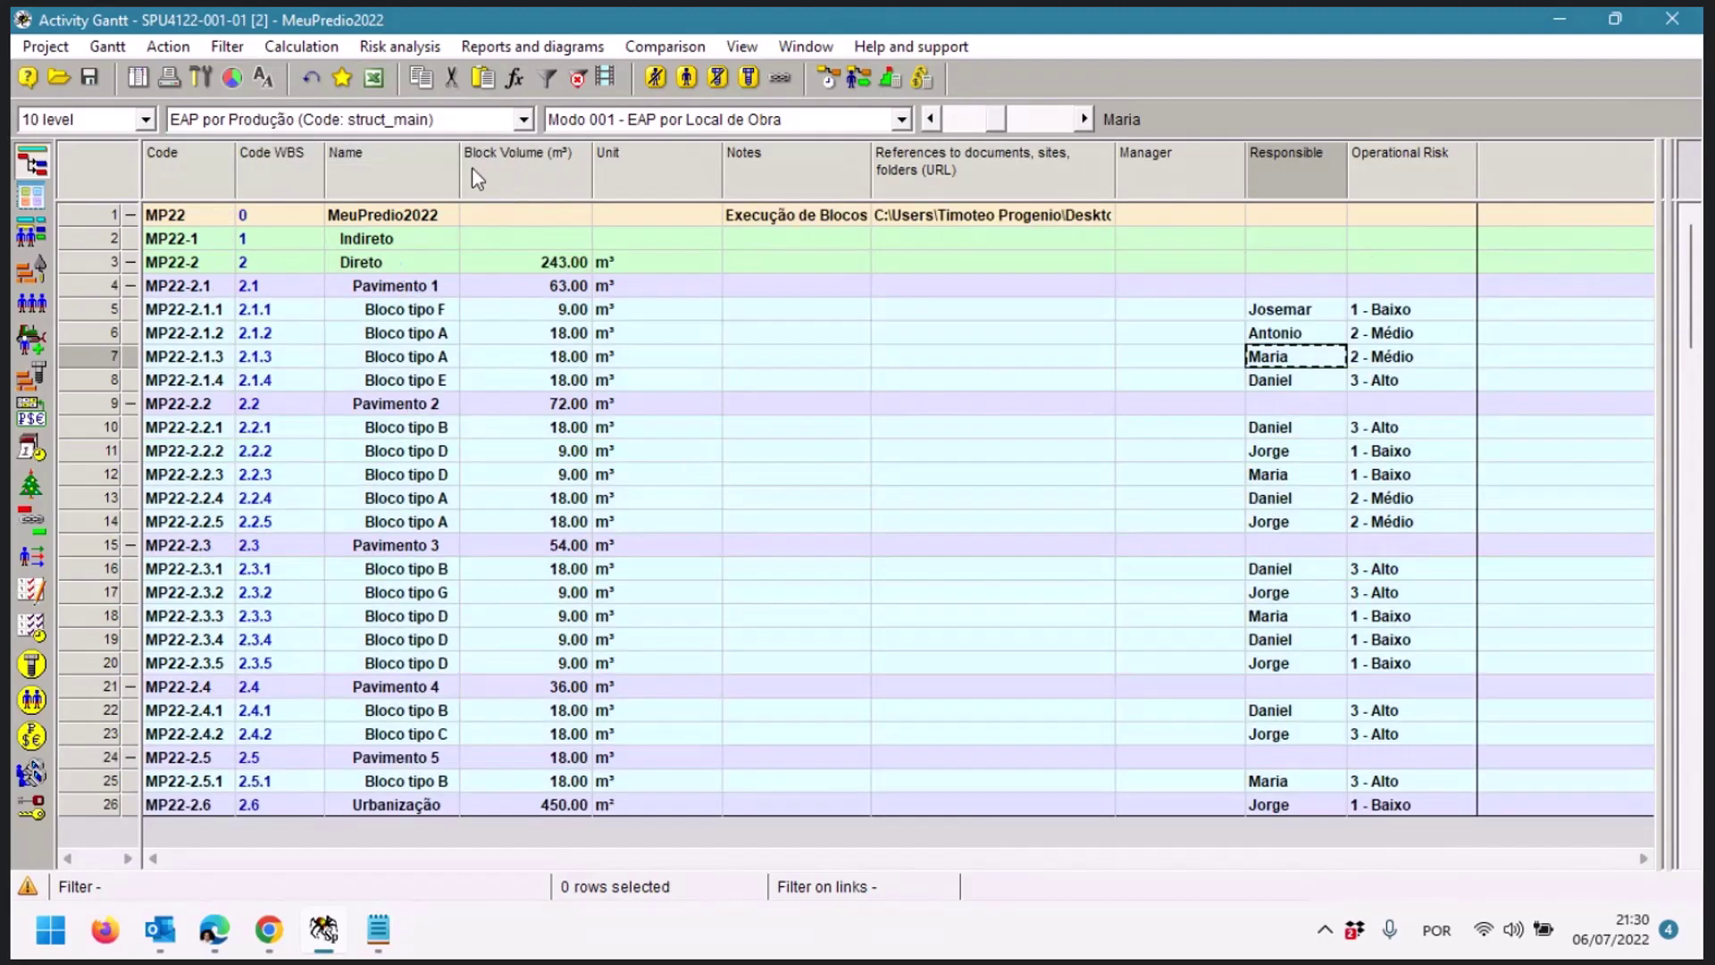
pyautogui.click(615, 120)
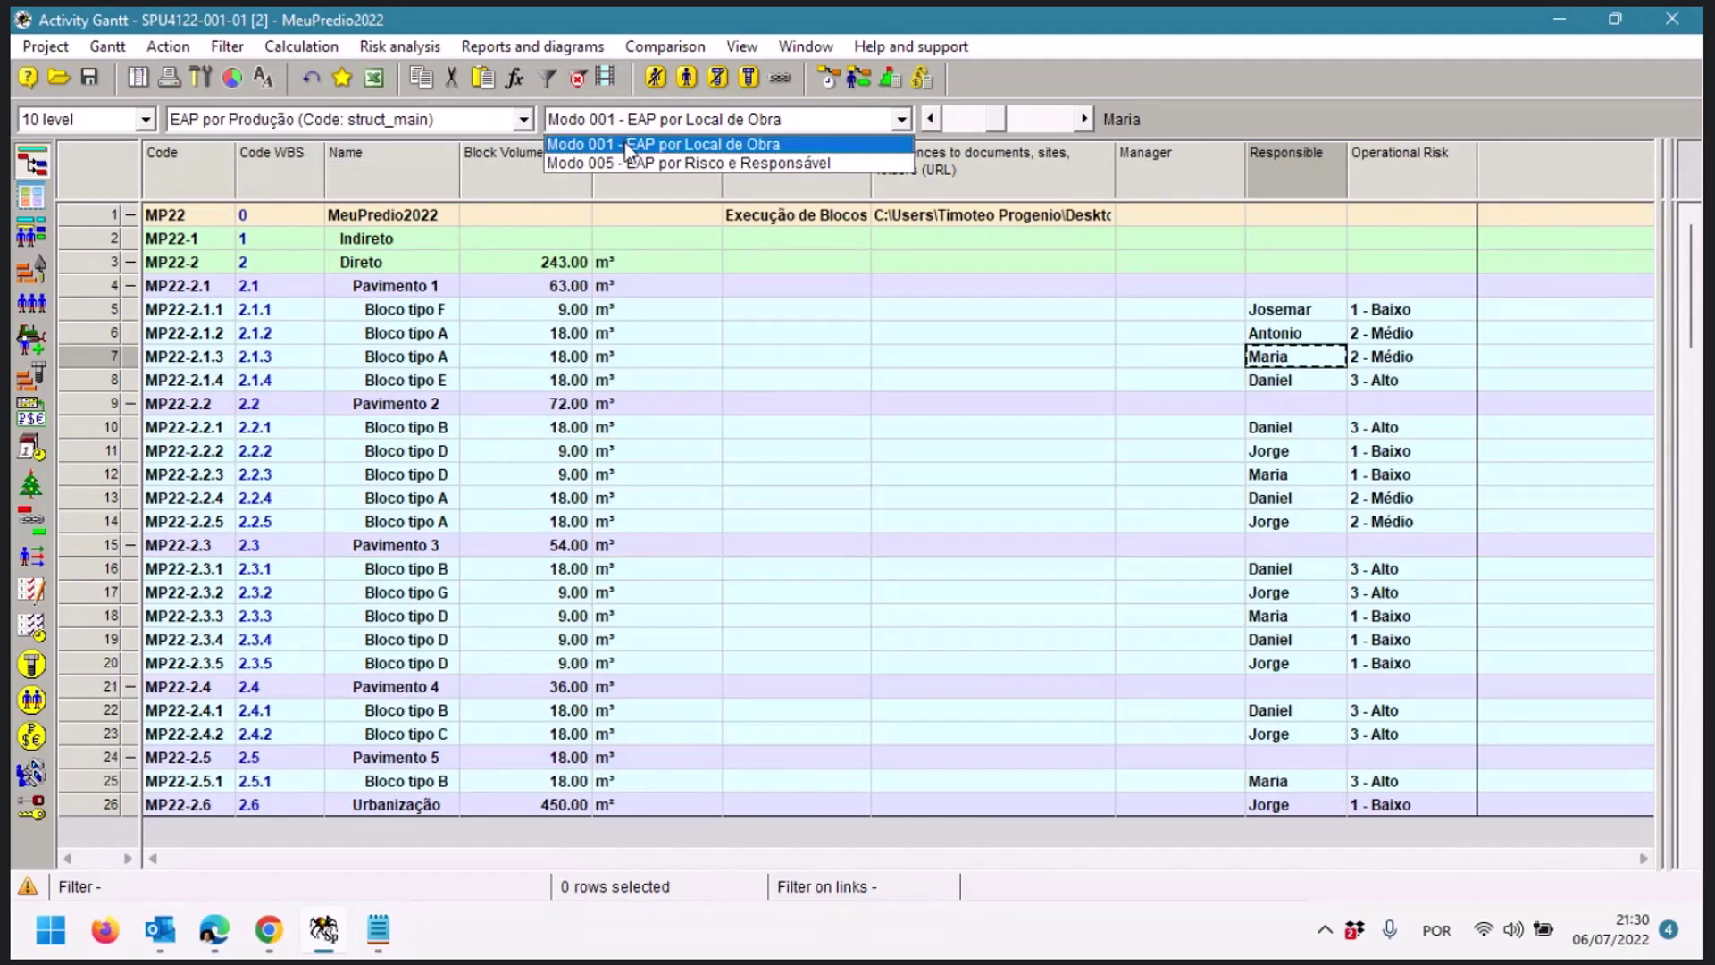
pyautogui.click(625, 144)
pyautogui.click(407, 123)
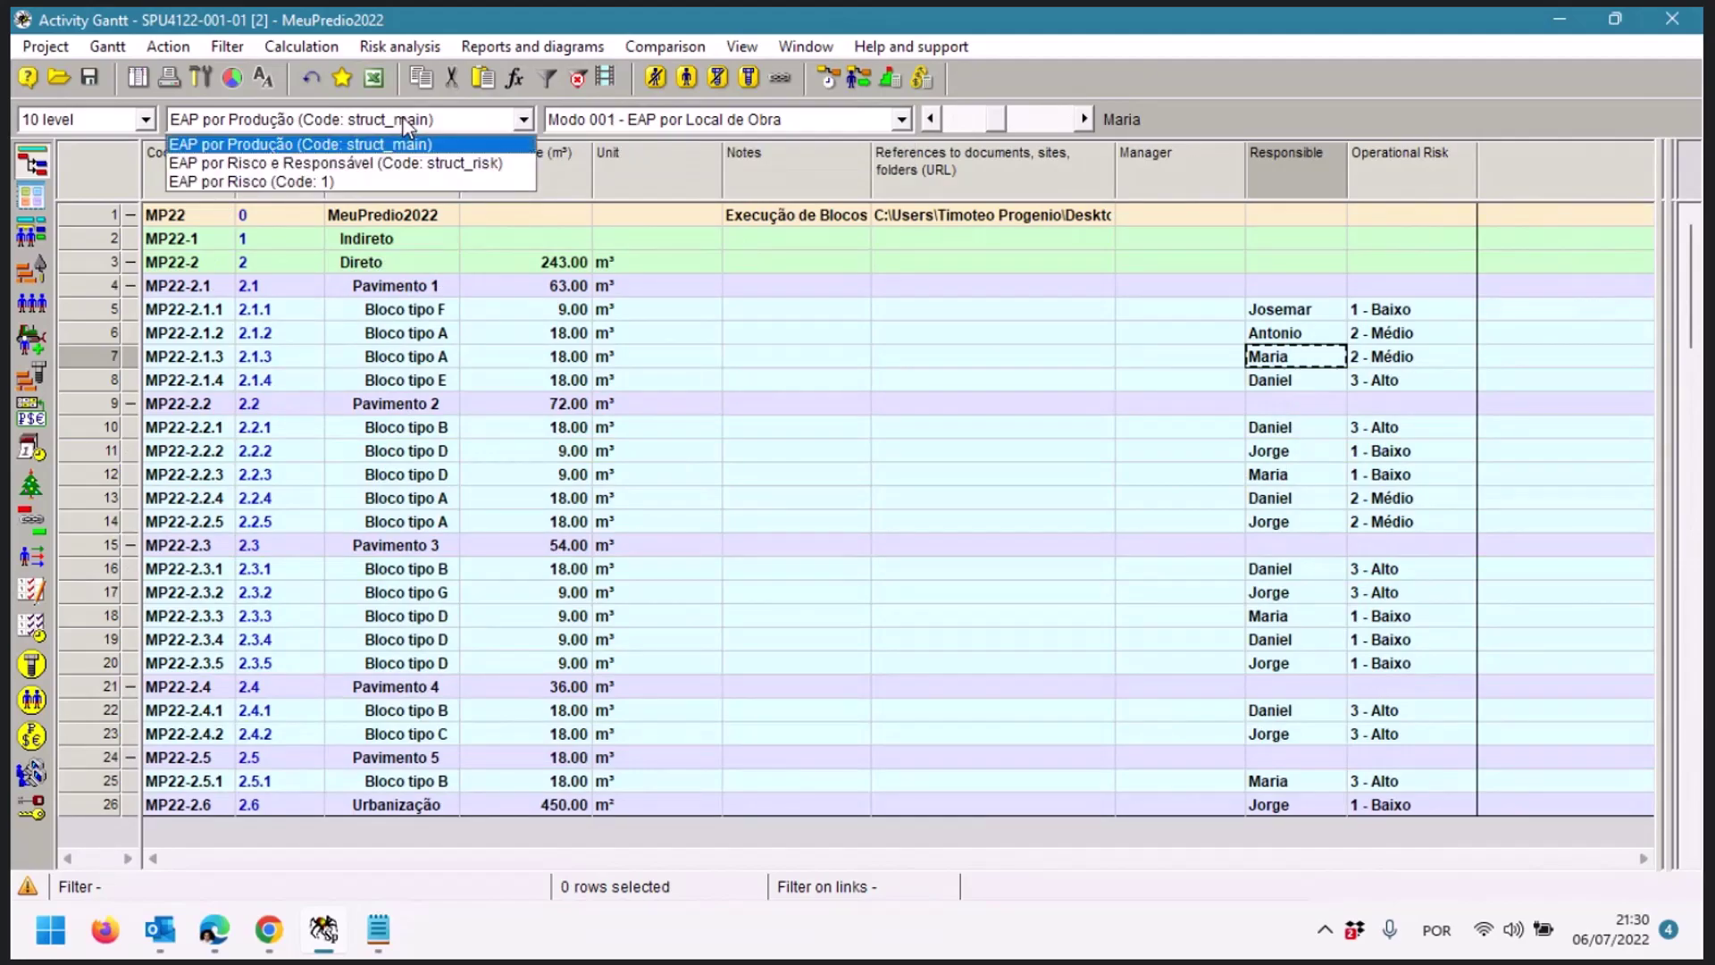
pyautogui.click(674, 125)
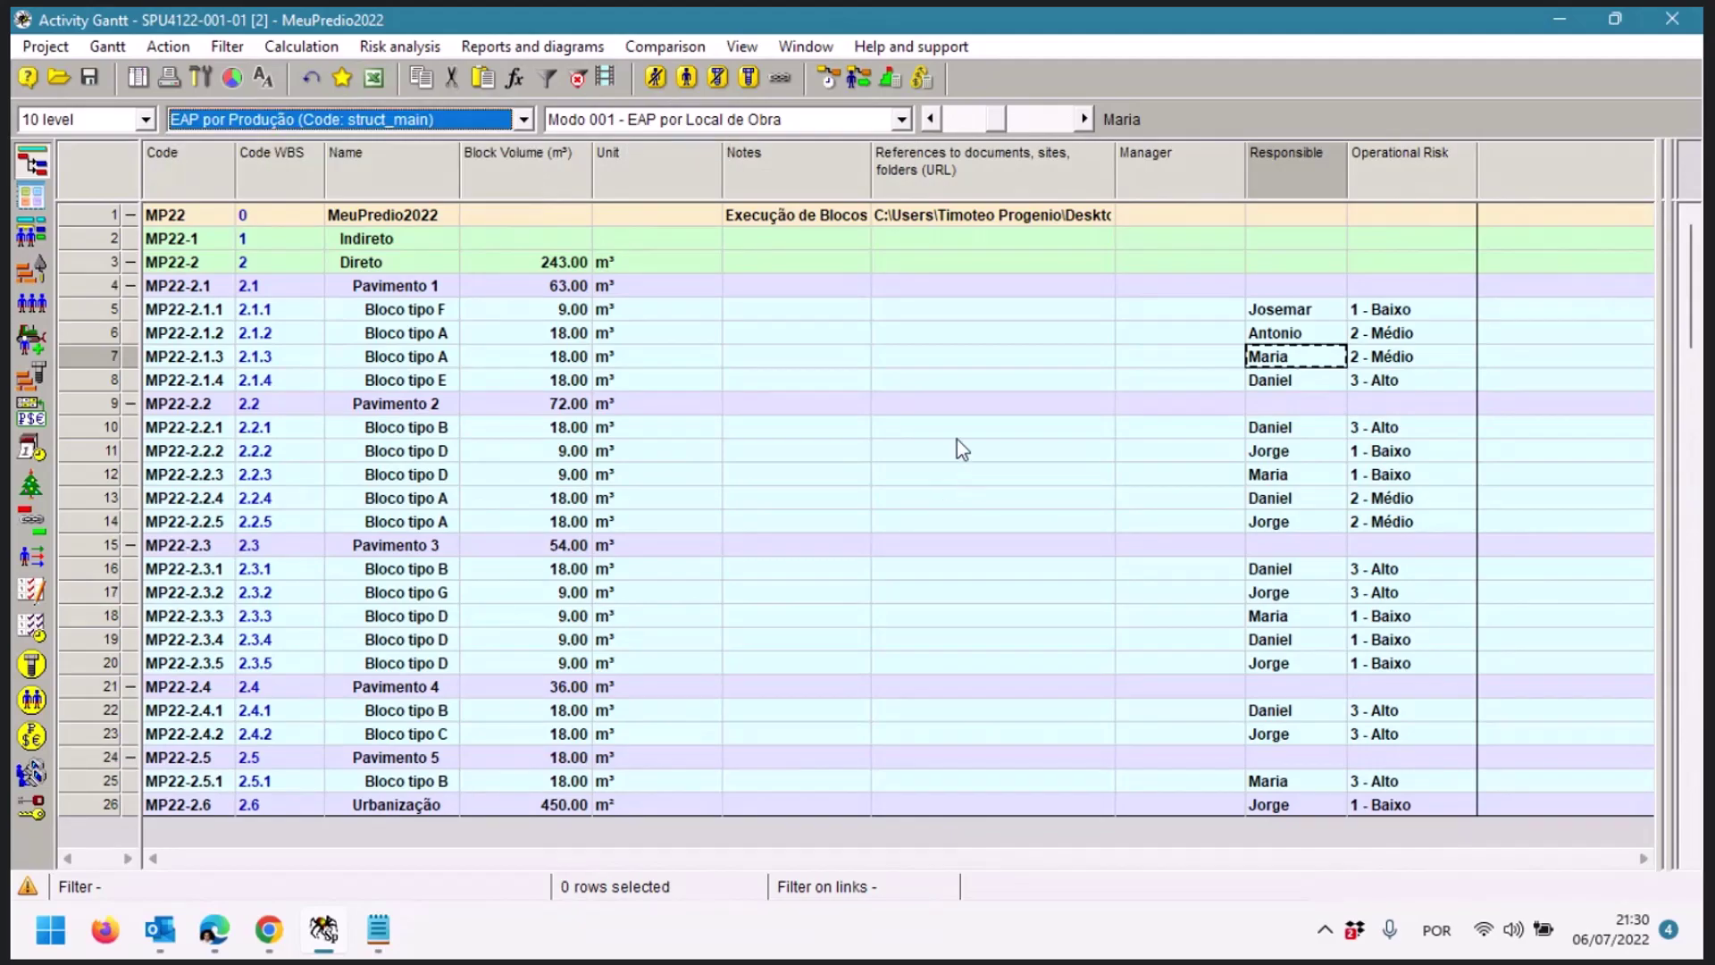
pyautogui.click(956, 374)
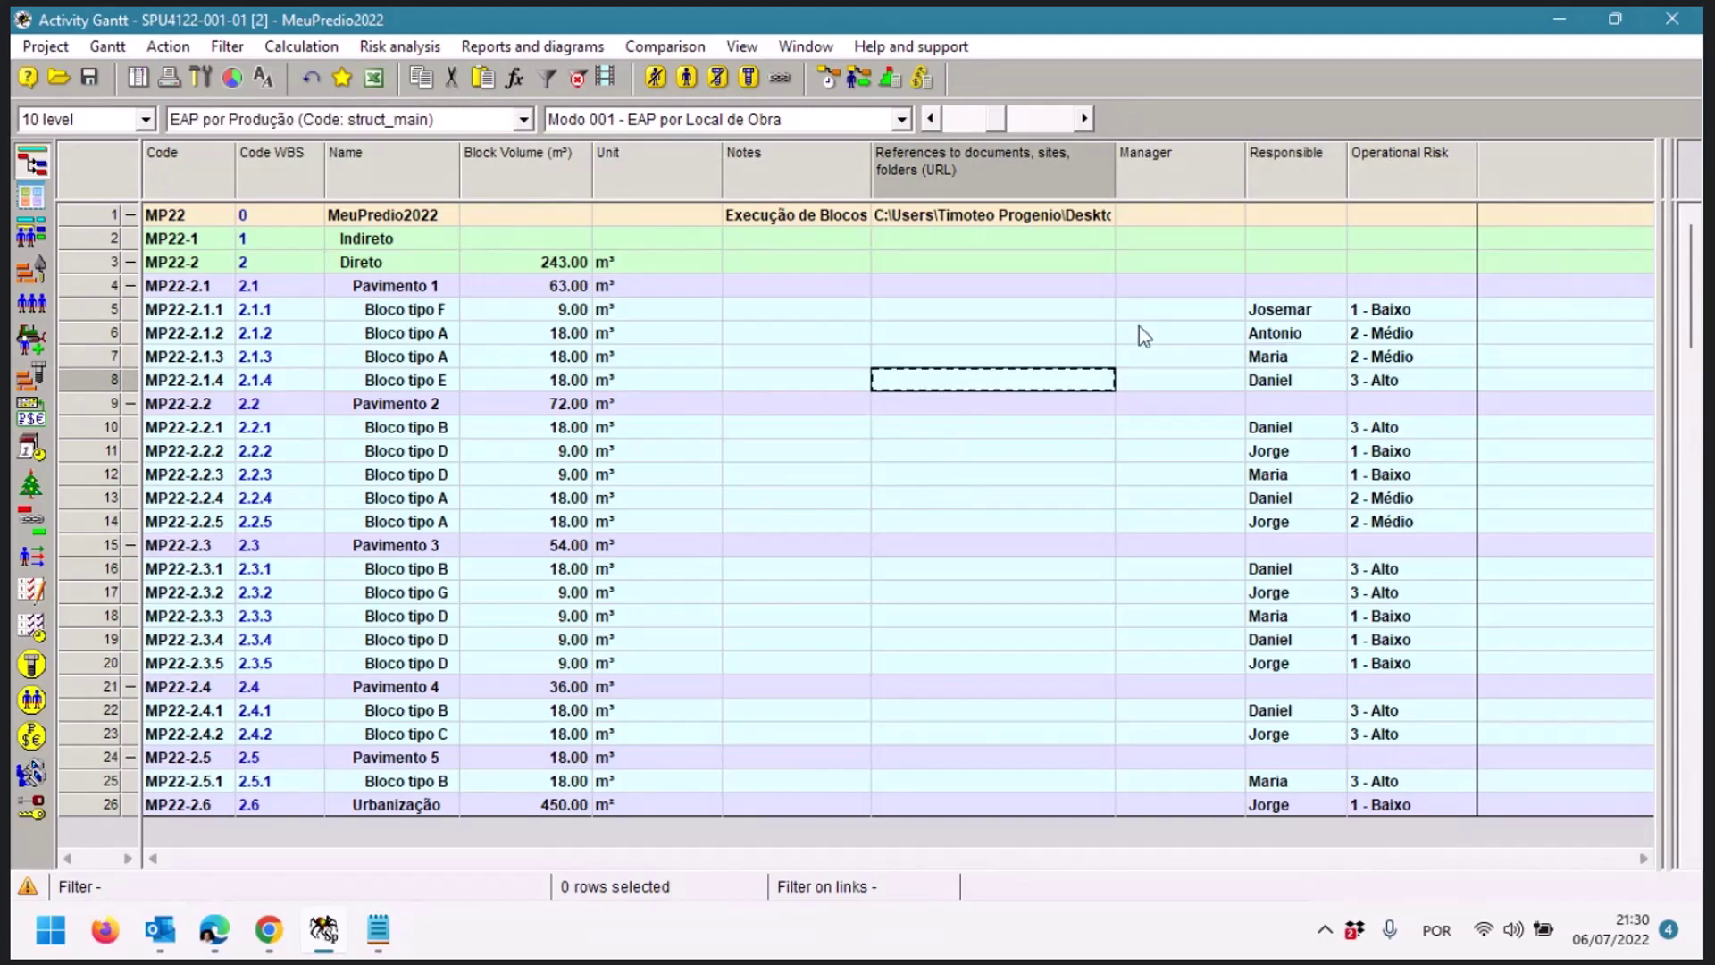
# Set the Operational Risk of activities MP22-2.1.1, MP22-2.1.2 and MP22-2.1.3 under Pavimento 1 to "3 - Alto"
pyautogui.click(1398, 313)
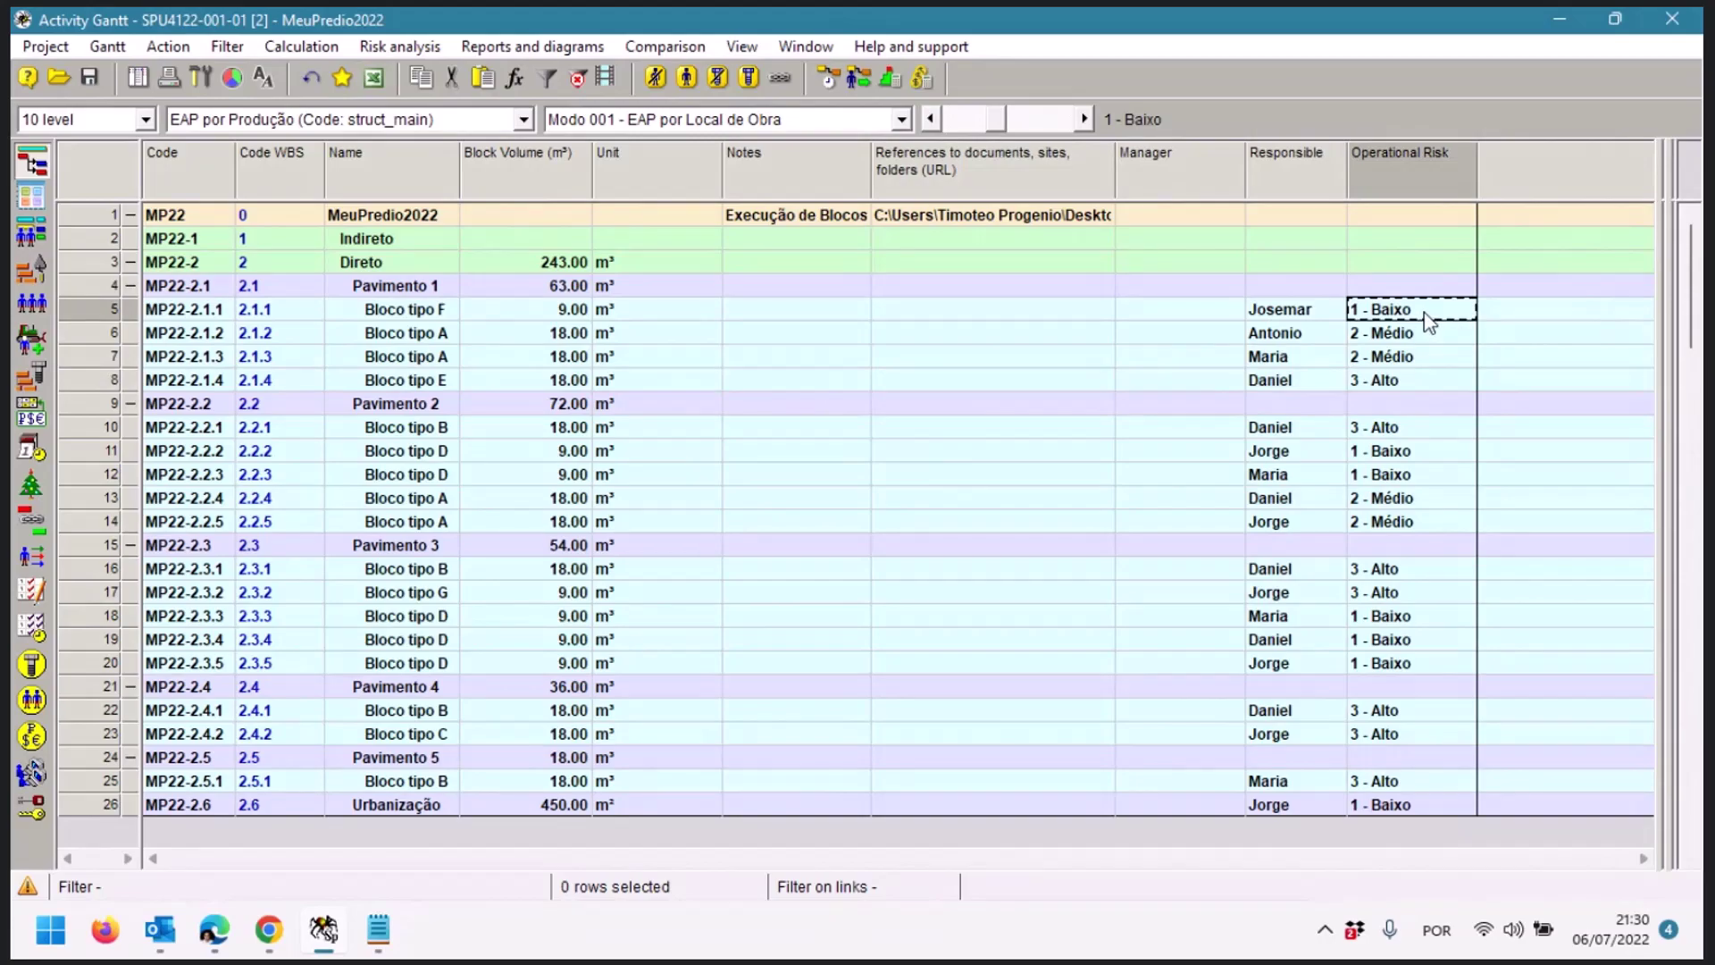
pyautogui.click(1423, 313)
pyautogui.click(1391, 376)
pyautogui.click(1395, 333)
pyautogui.click(1395, 333)
pyautogui.click(1398, 388)
pyautogui.click(1394, 353)
pyautogui.click(1393, 356)
pyautogui.click(1387, 418)
pyautogui.click(1399, 380)
pyautogui.click(1399, 380)
pyautogui.click(1398, 382)
pyautogui.click(1125, 350)
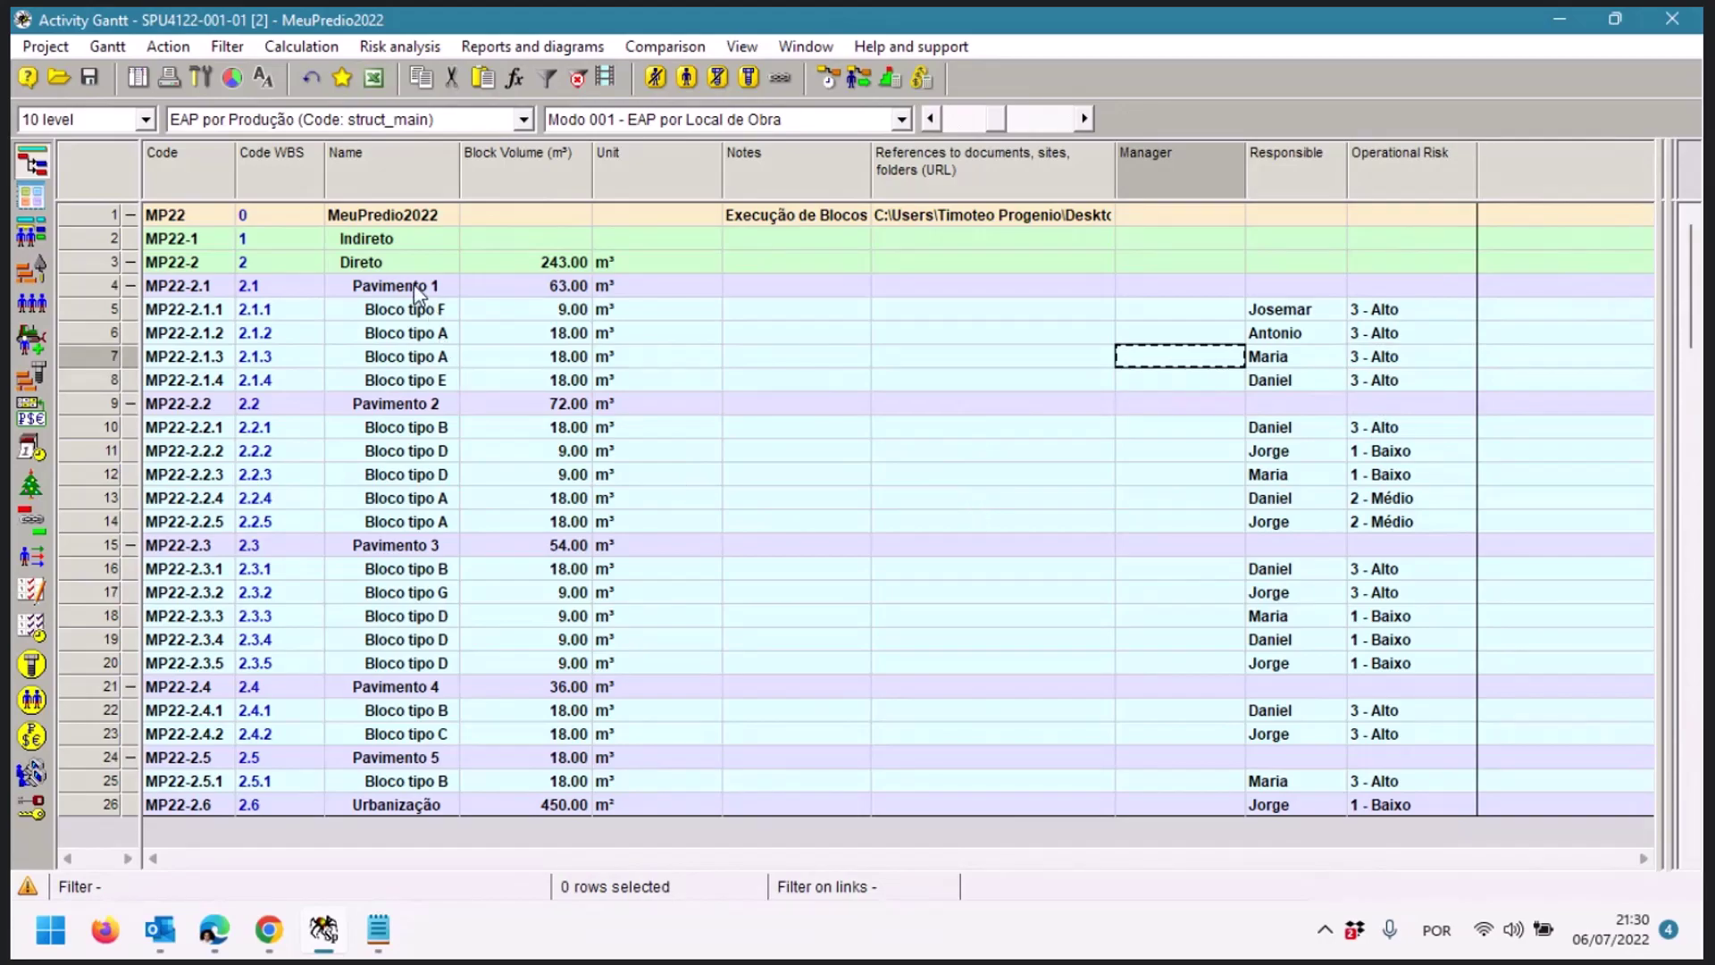
# Display the "EAP por Risco" structure and update it by its Operational Risk field from source structure struct_main
pyautogui.click(354, 121)
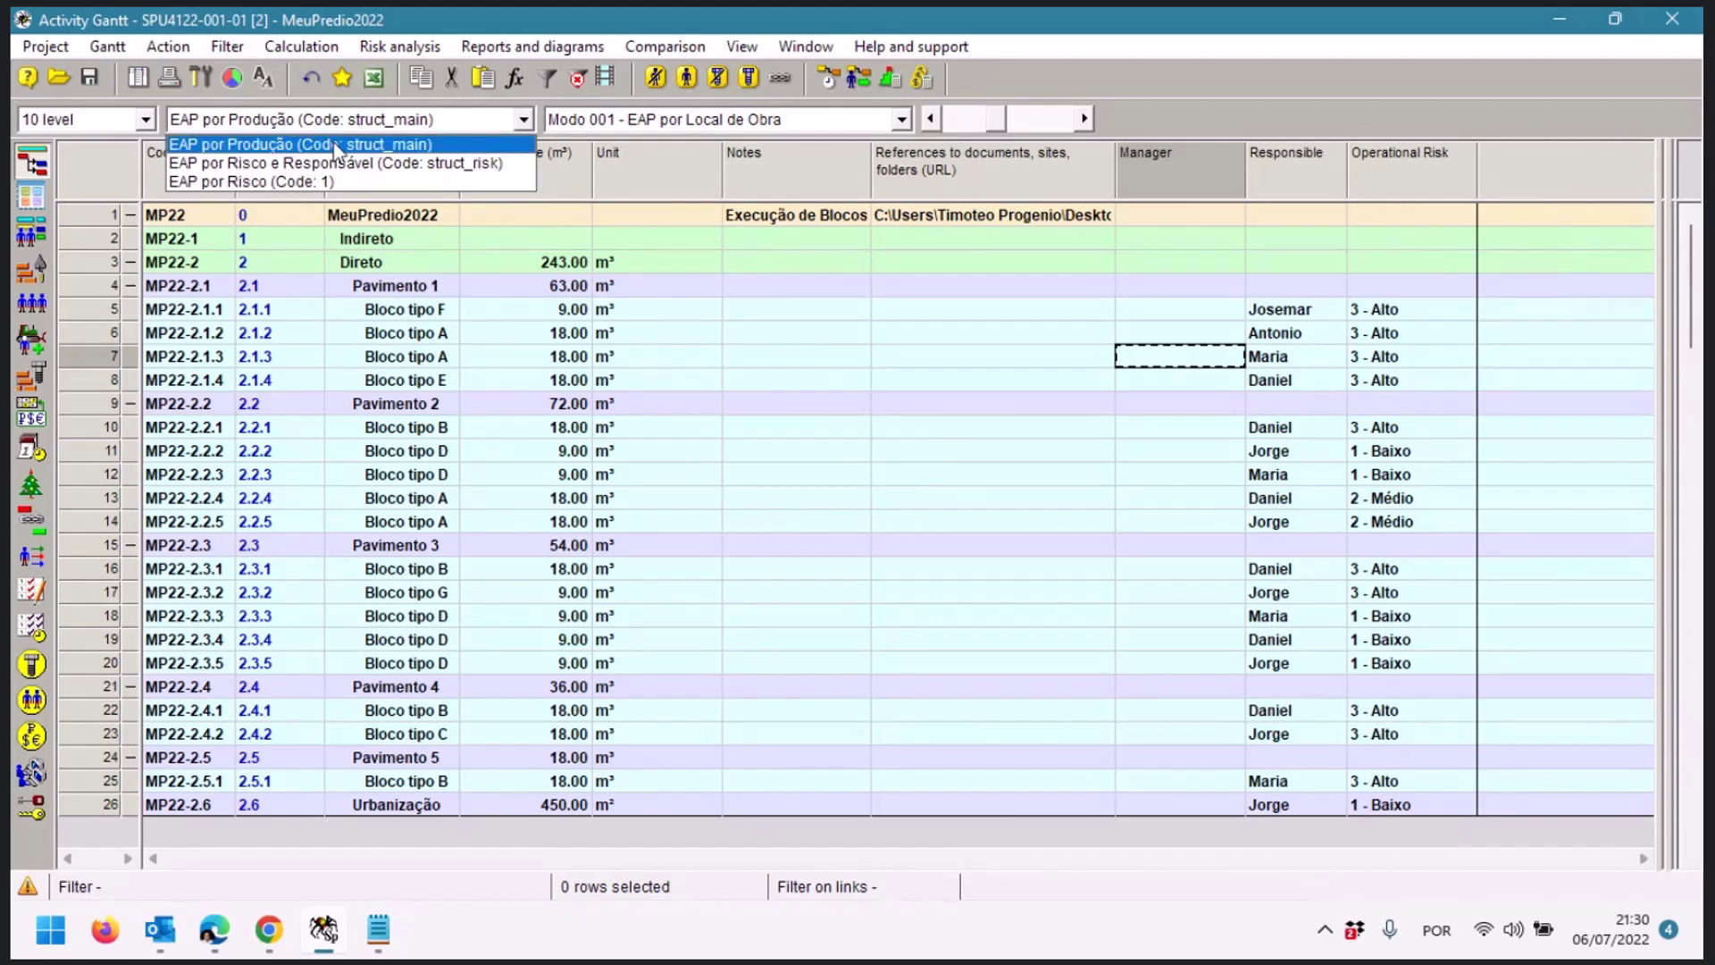
pyautogui.click(322, 183)
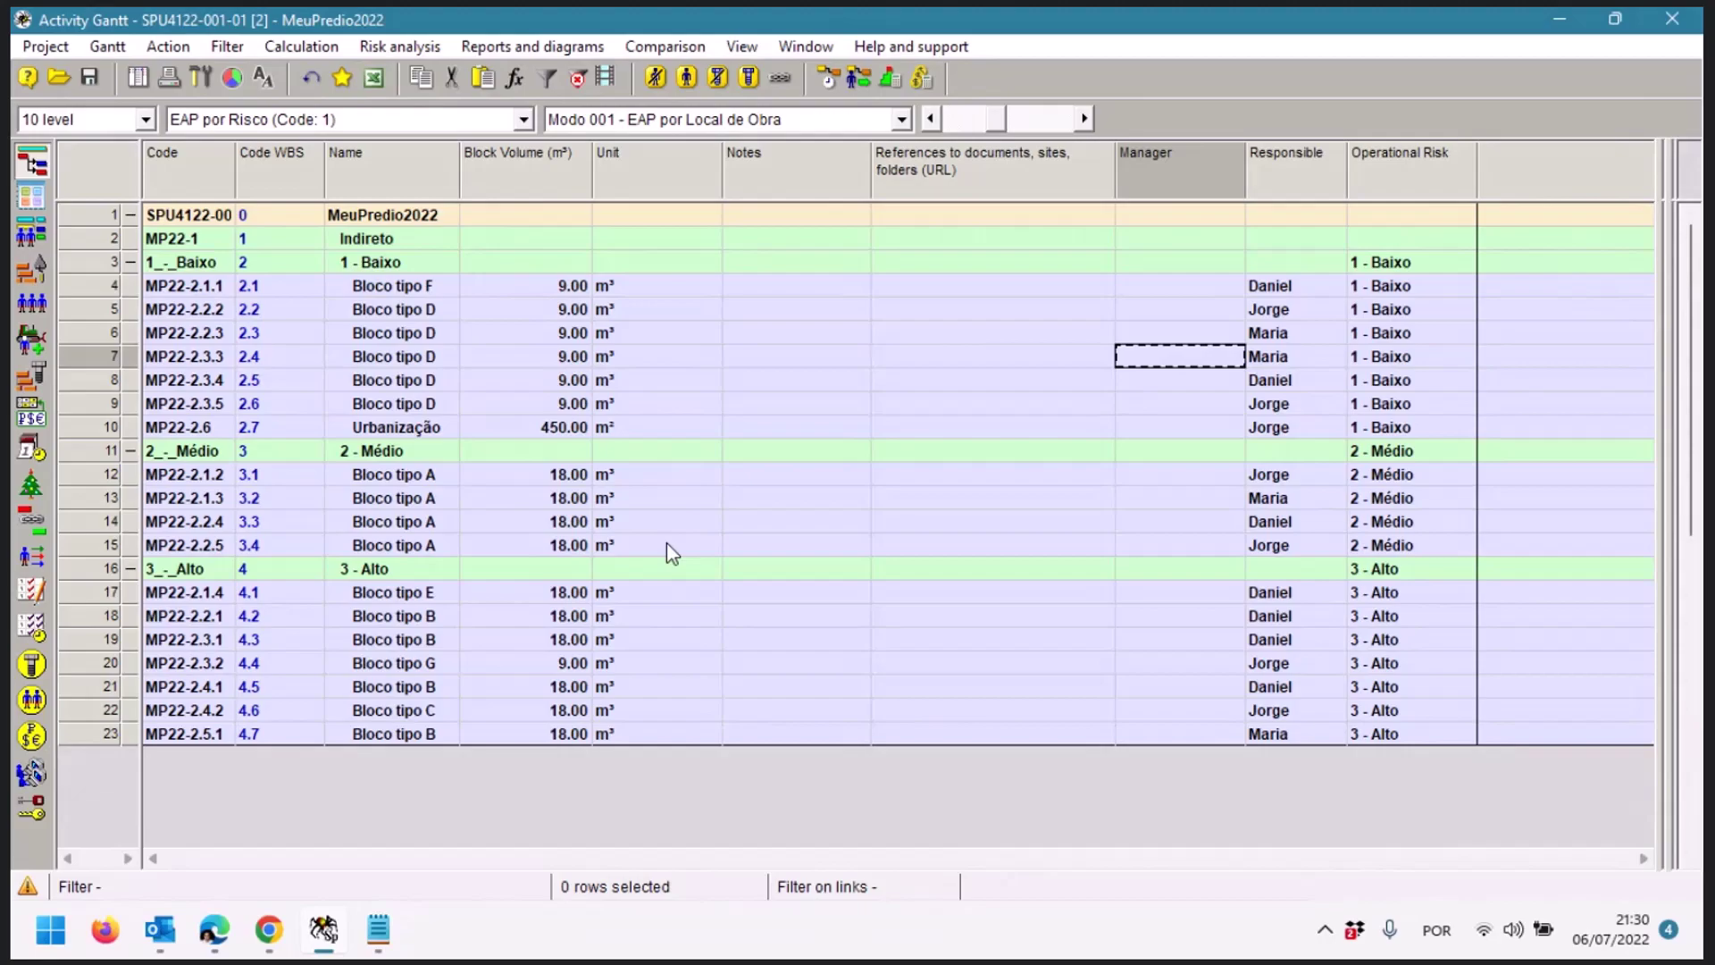
pyautogui.click(53, 56)
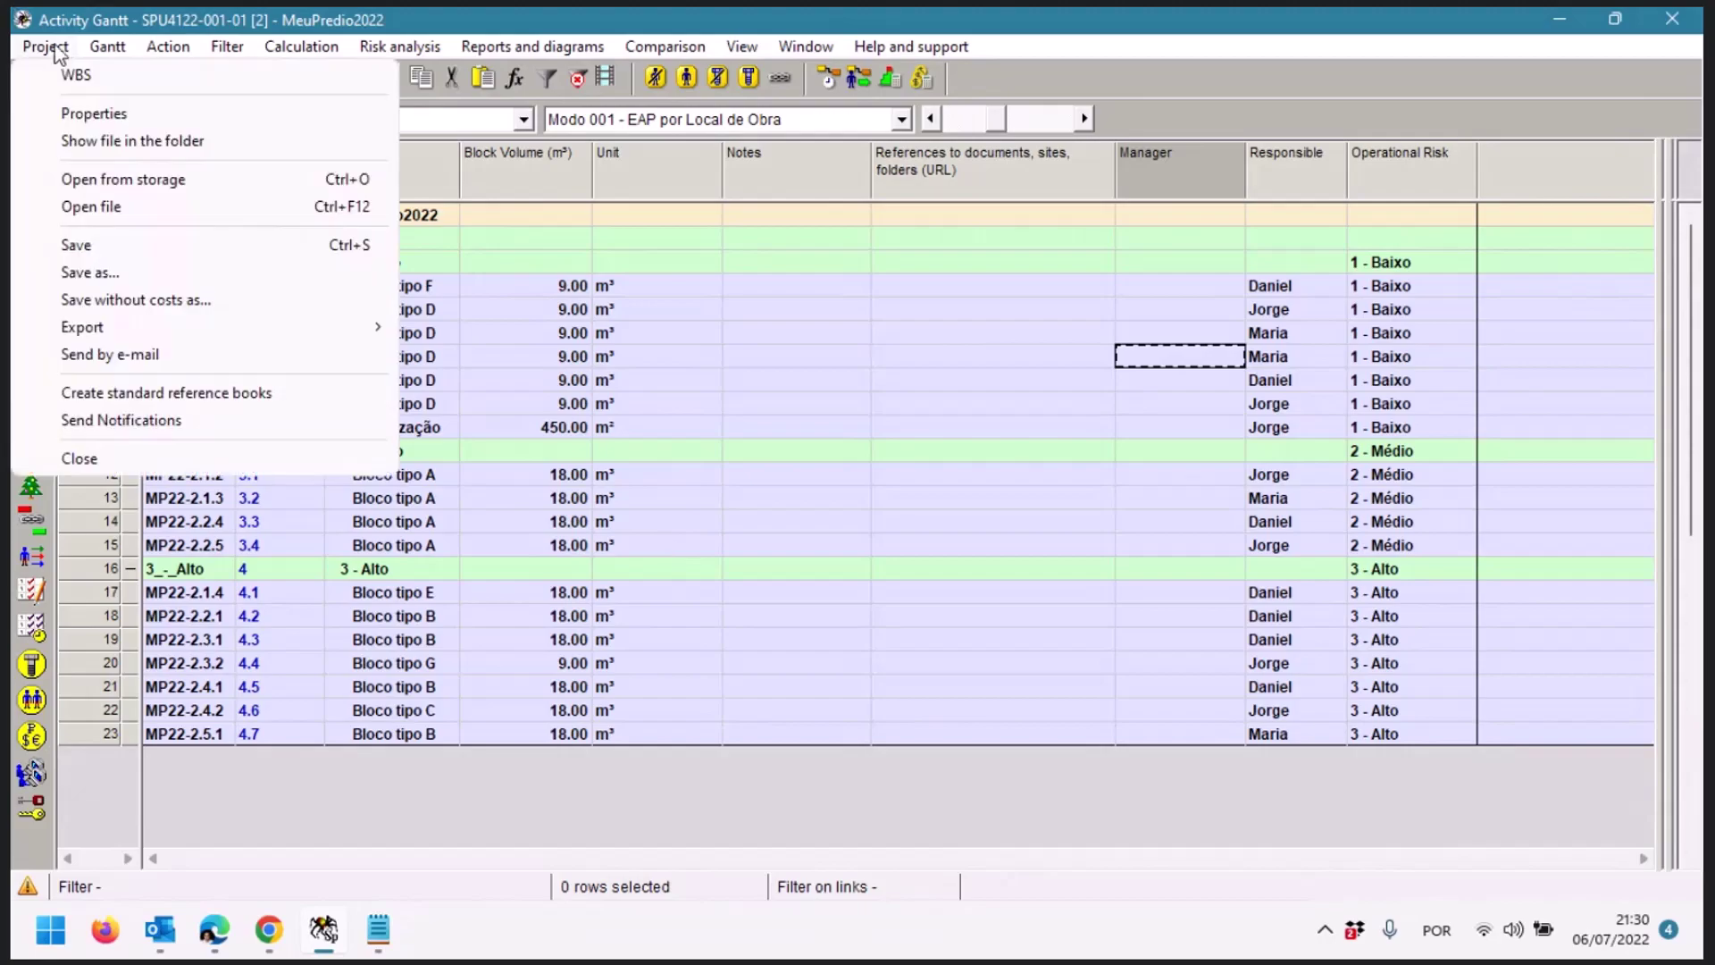
pyautogui.click(95, 79)
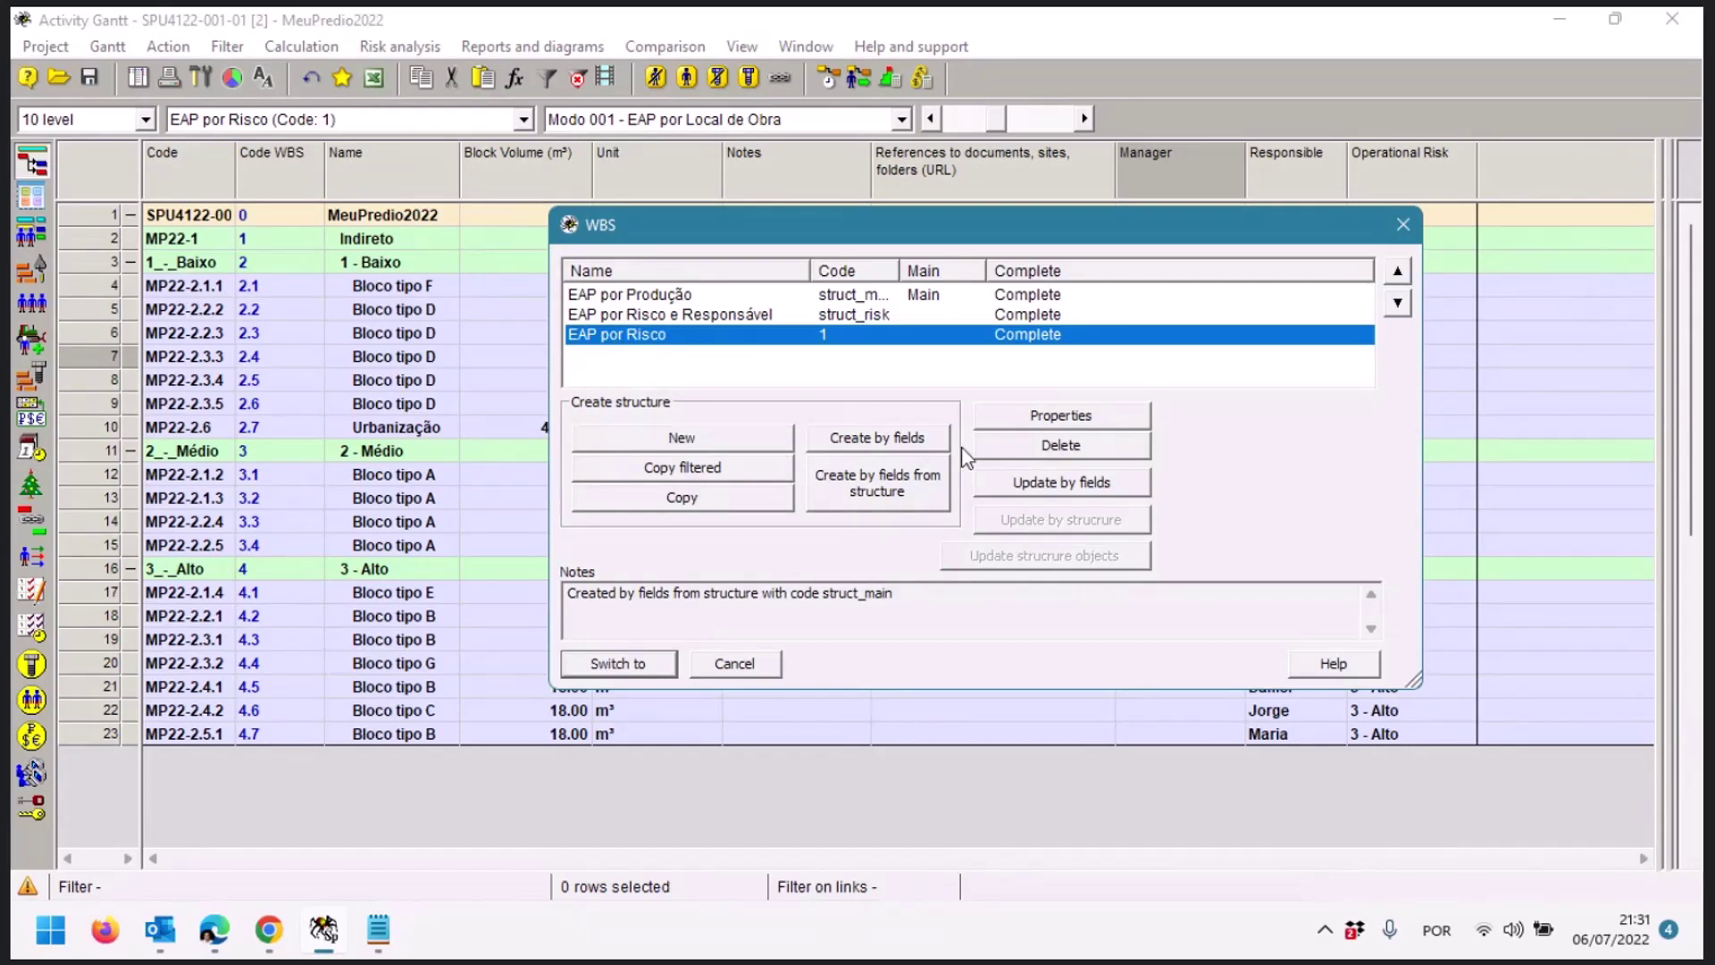
pyautogui.click(1047, 487)
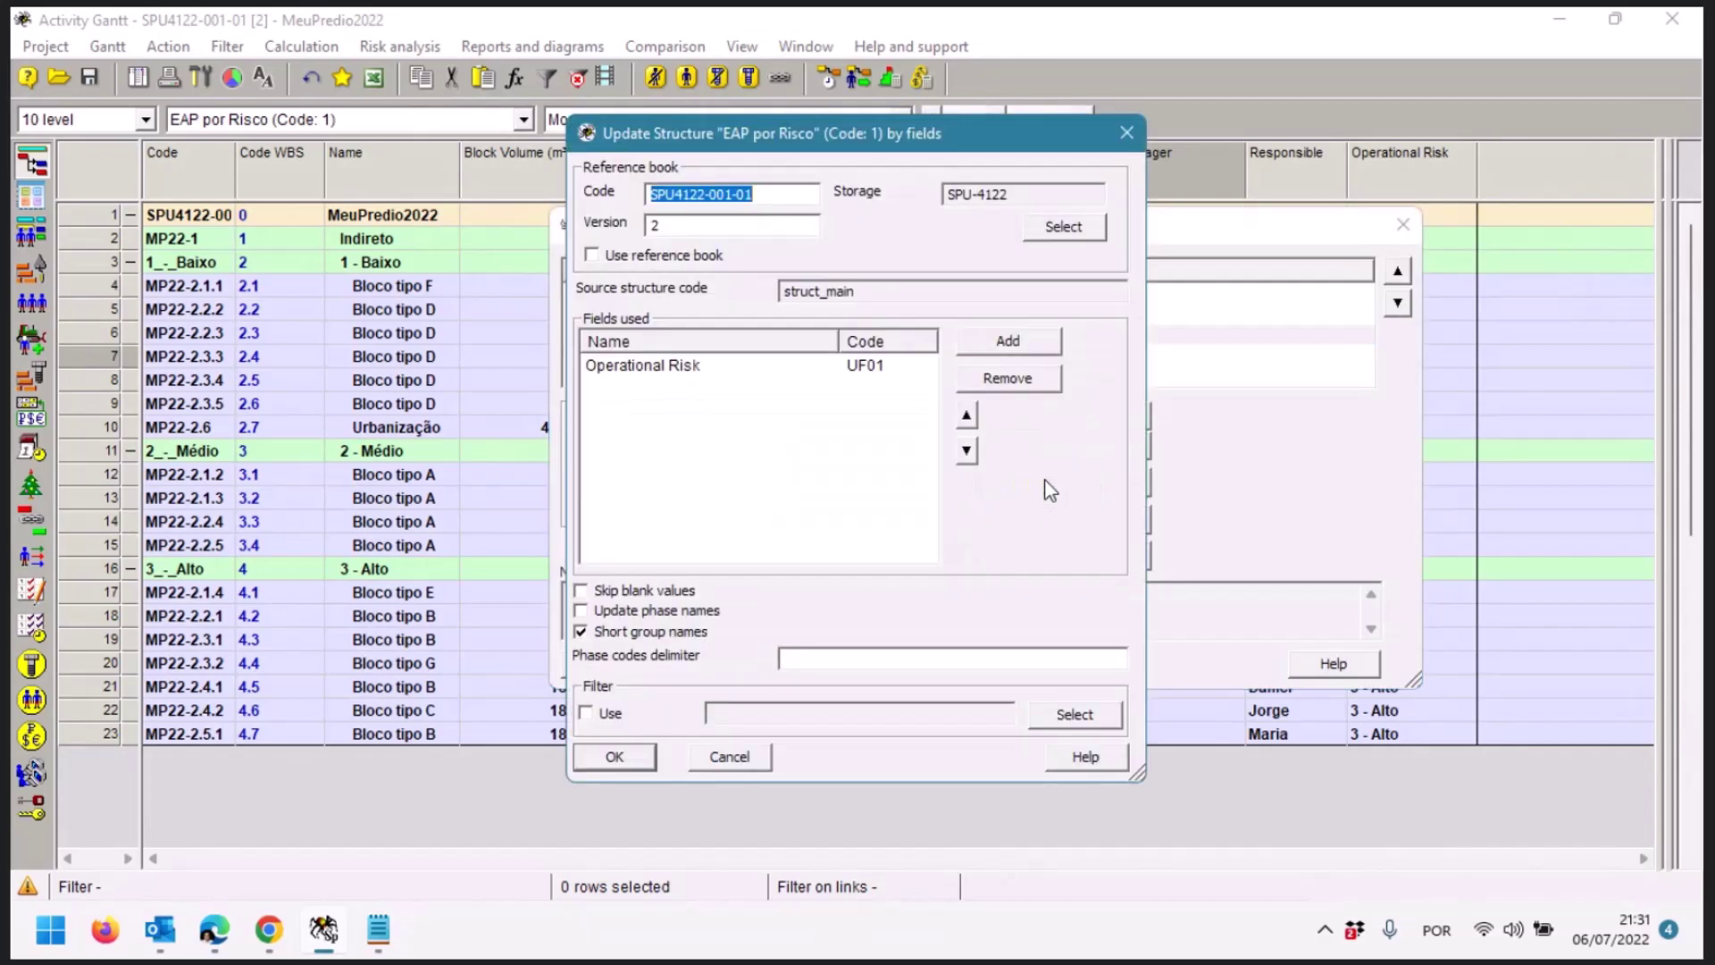
pyautogui.click(628, 760)
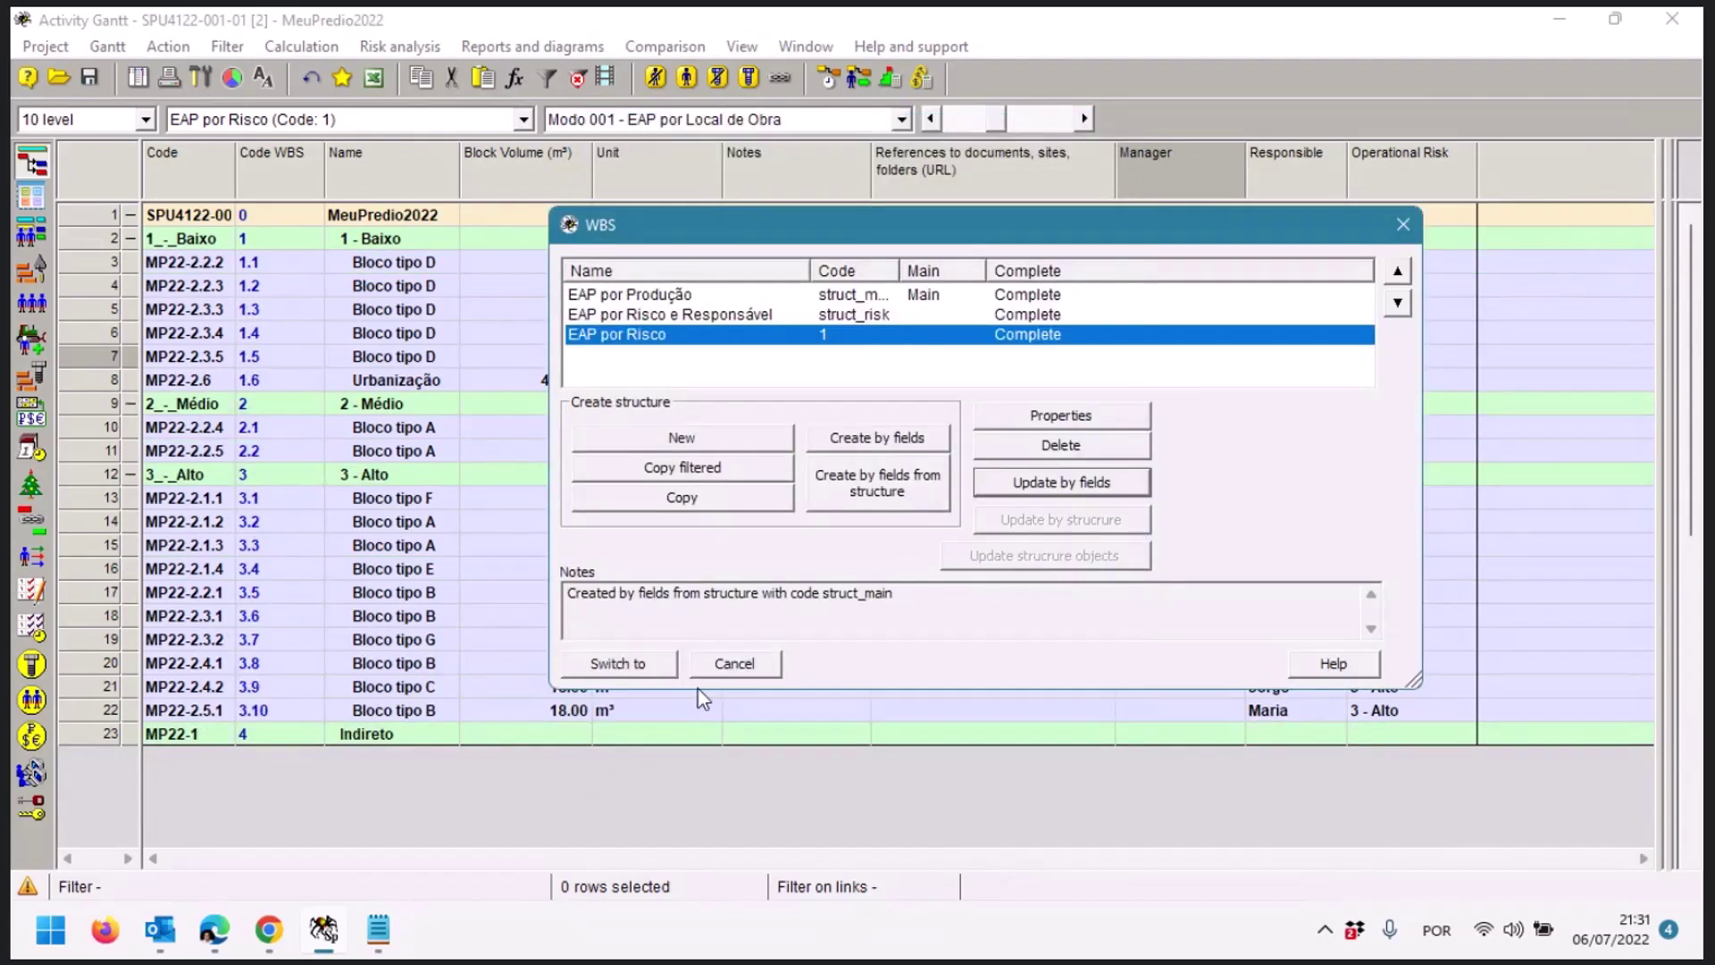
pyautogui.click(764, 662)
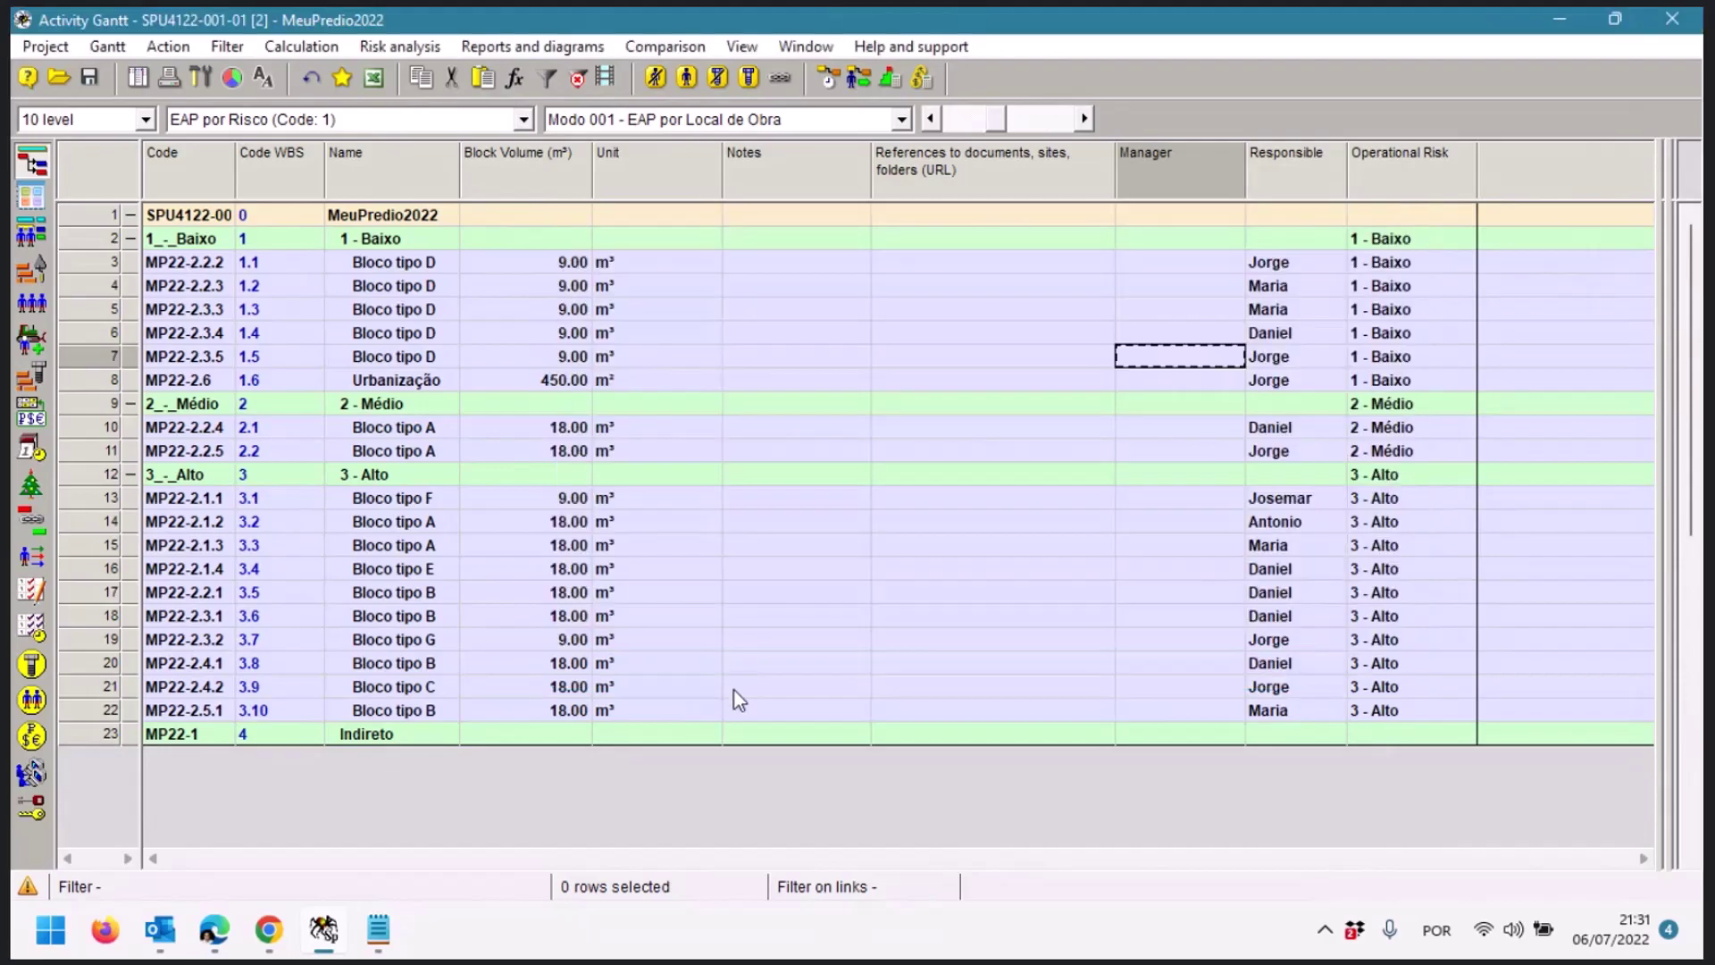
# Display the "EAP por Risco e Responsável" structure and widen the Code column so that the full group codes fit
pyautogui.click(318, 121)
pyautogui.click(304, 183)
pyautogui.click(412, 119)
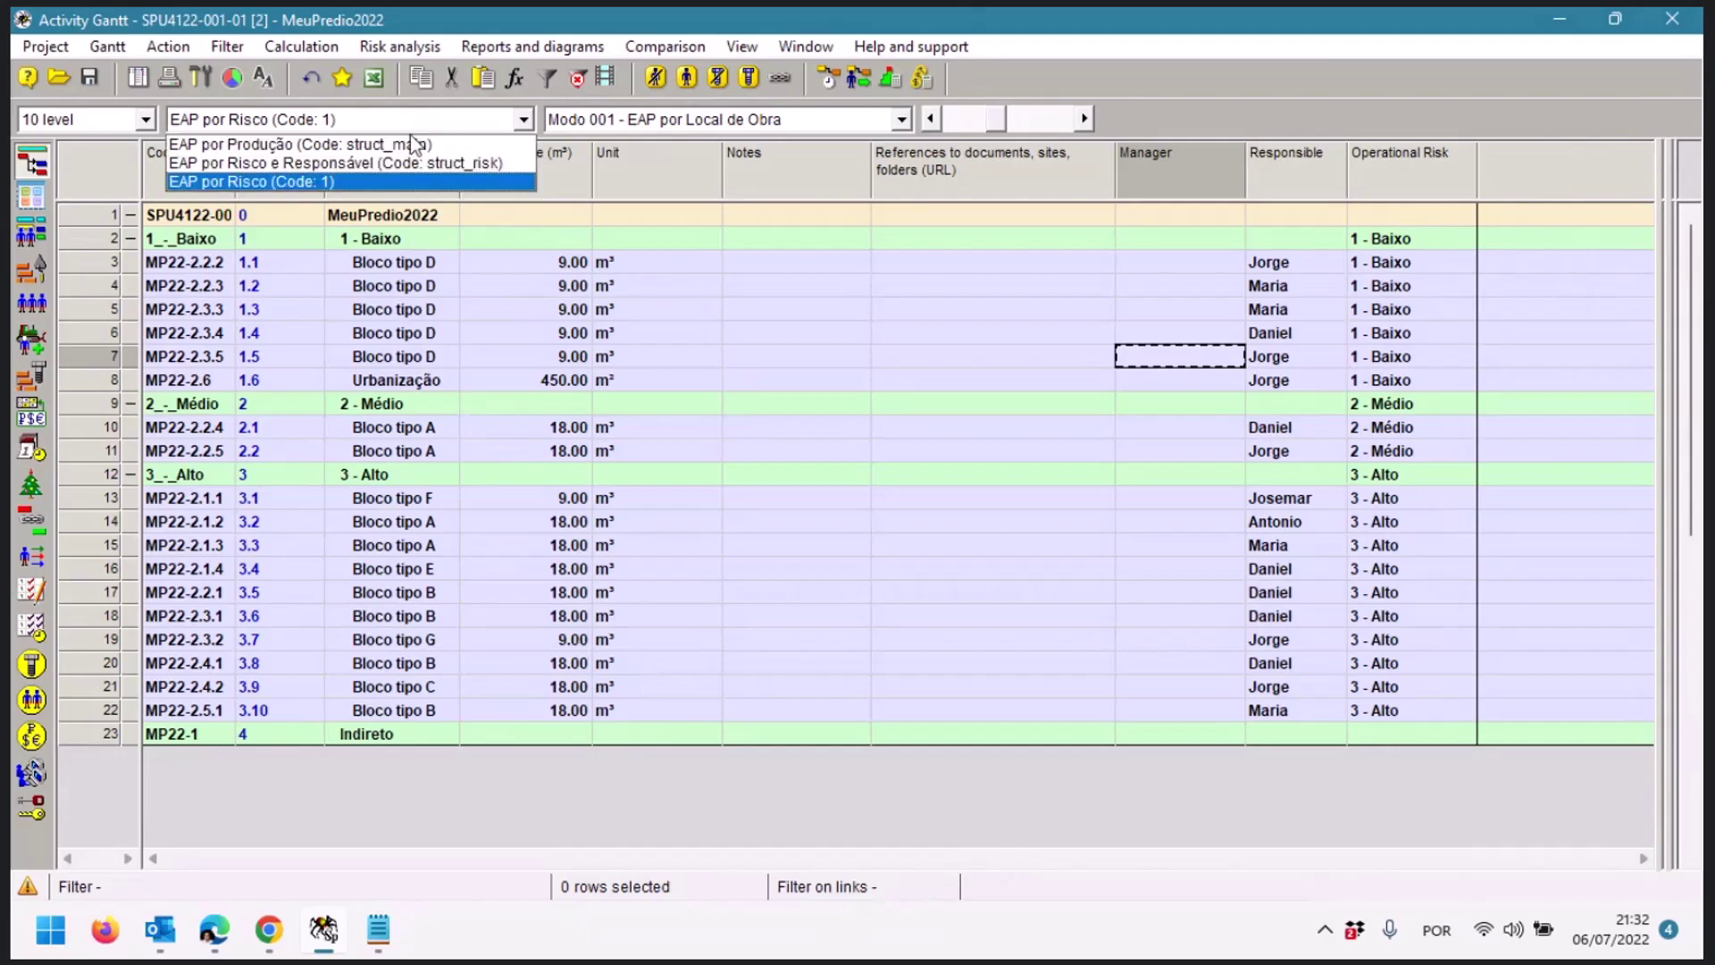
pyautogui.click(453, 163)
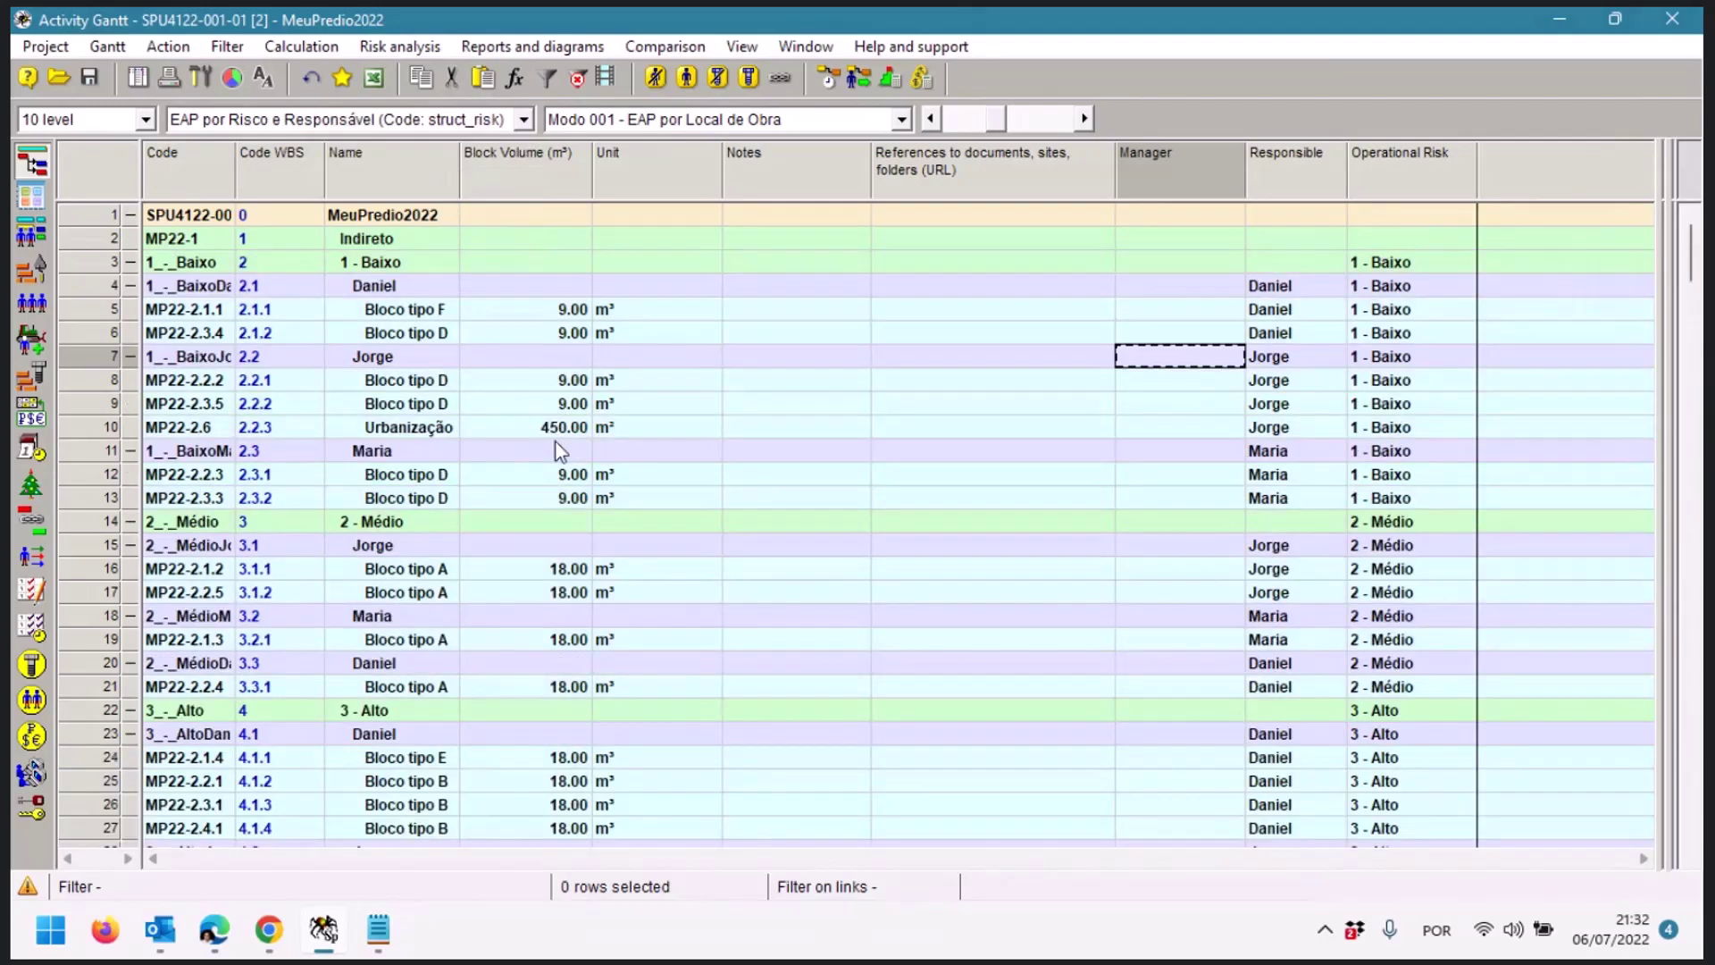
pyautogui.moveTo(235, 169); pyautogui.dragTo(324, 169)
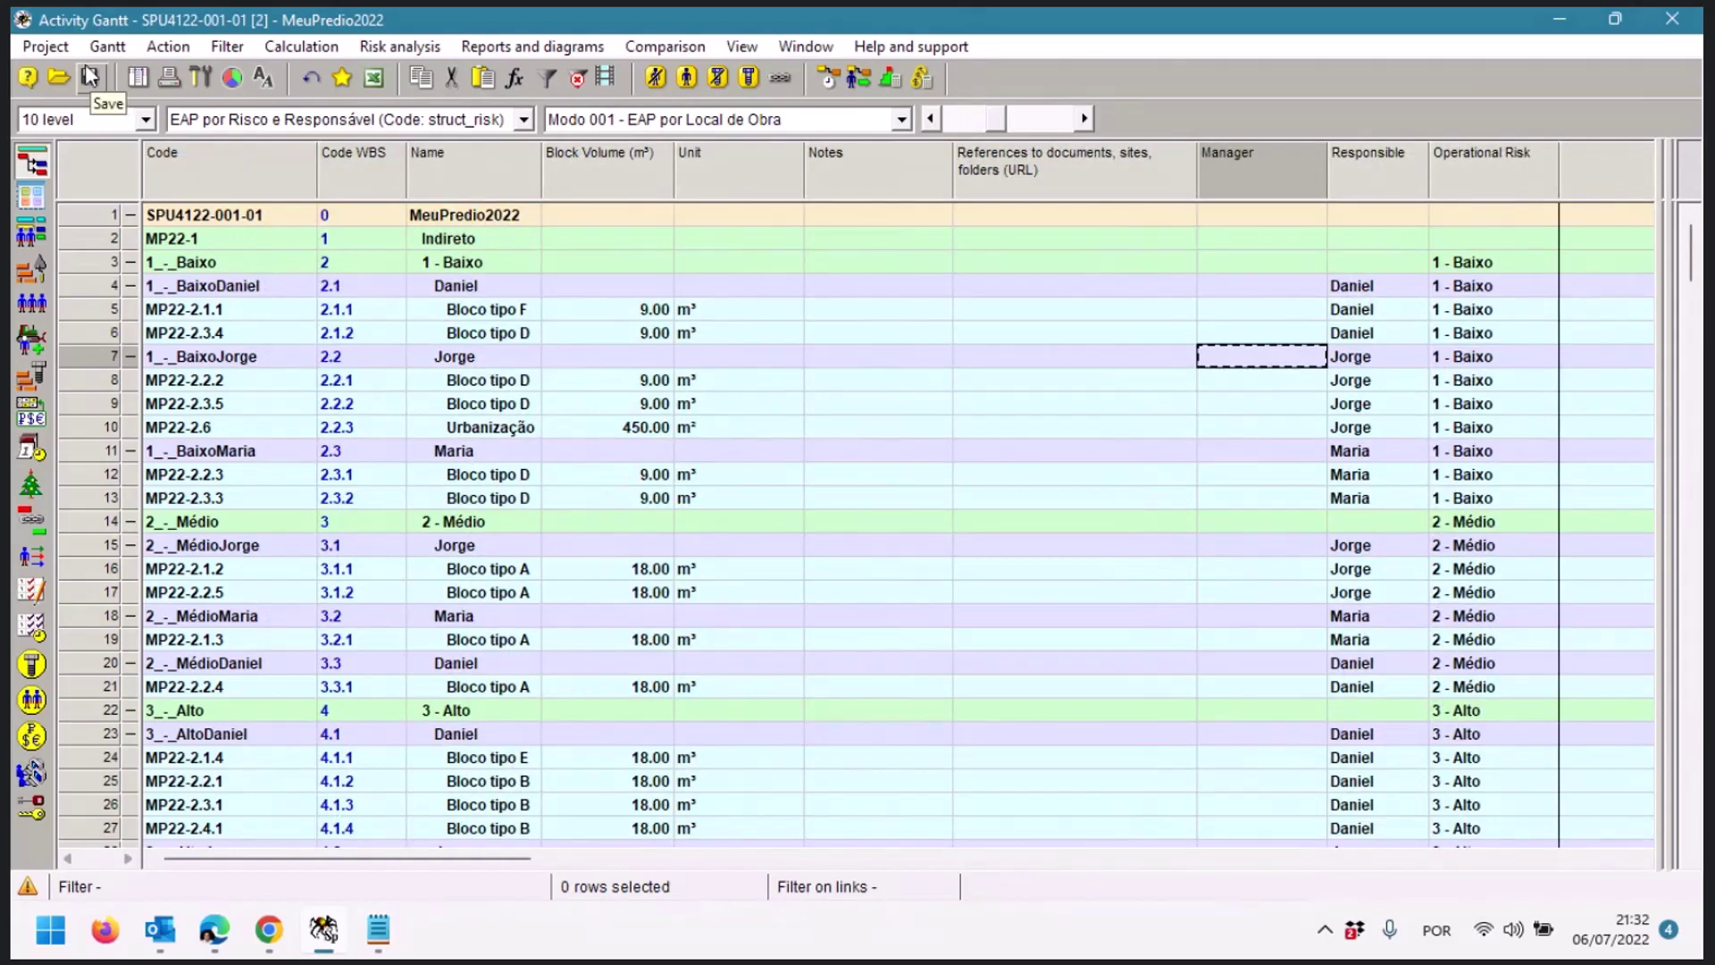
# Update "EAP por Risco e Responsável" by the Operational Risk and Responsible fields from source structure 1, and review its regrouped activities
pyautogui.click(44, 46)
pyautogui.click(86, 75)
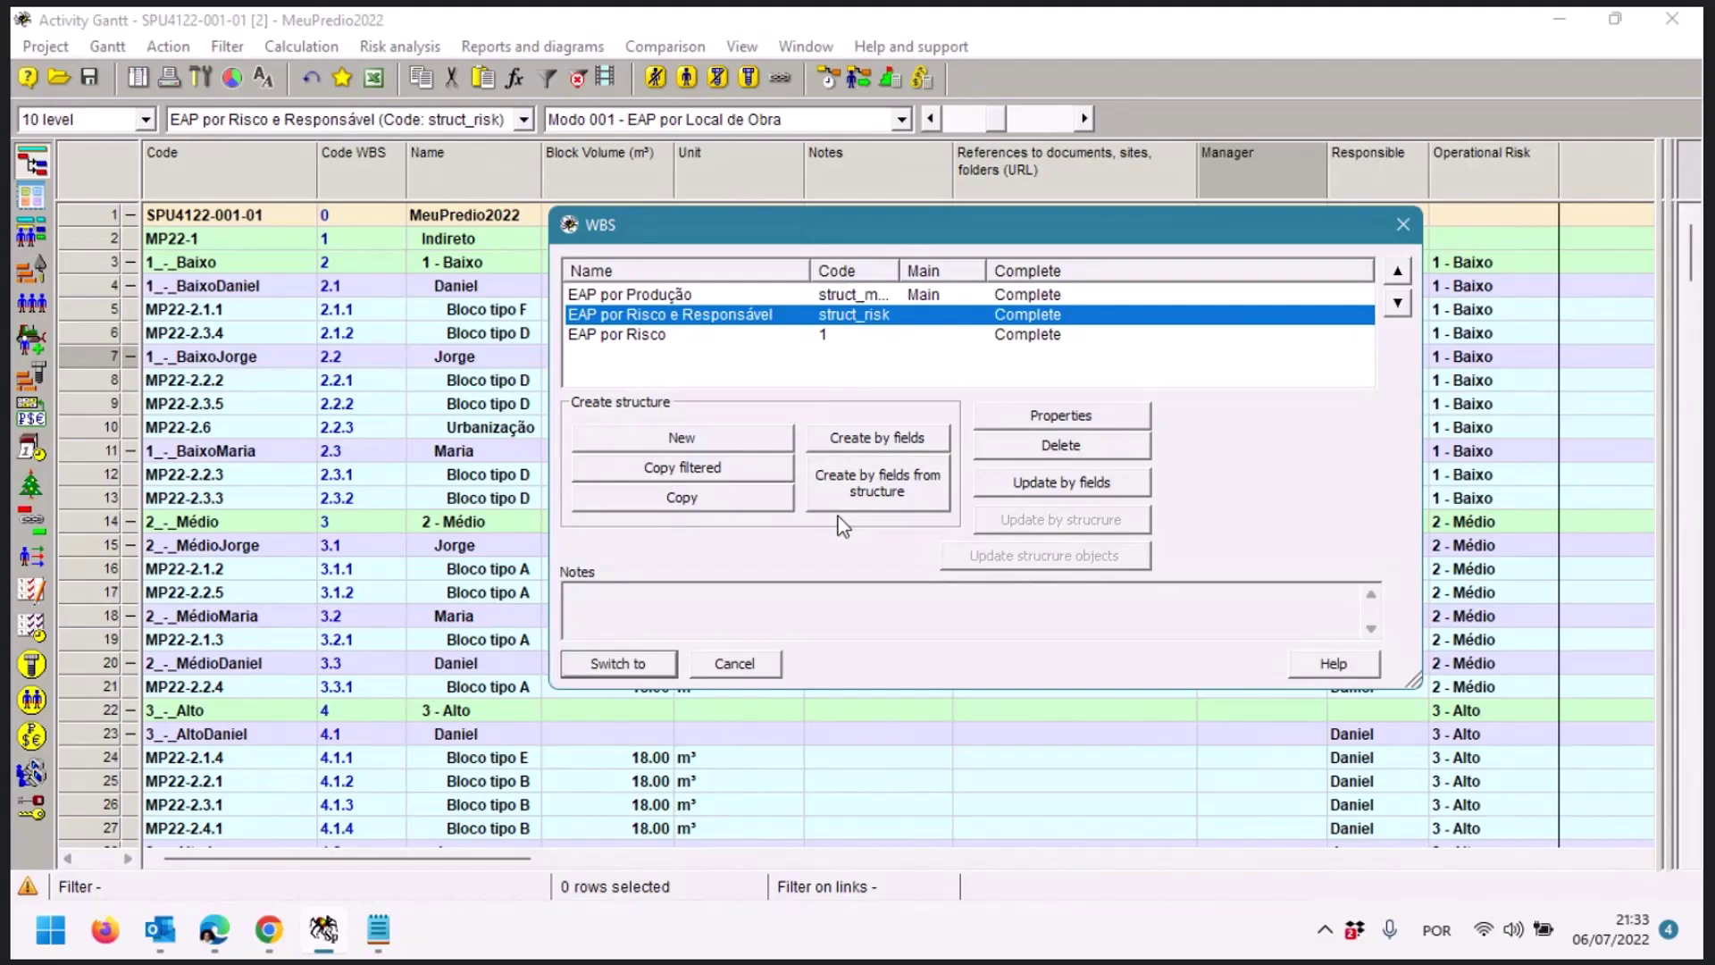
pyautogui.click(1095, 487)
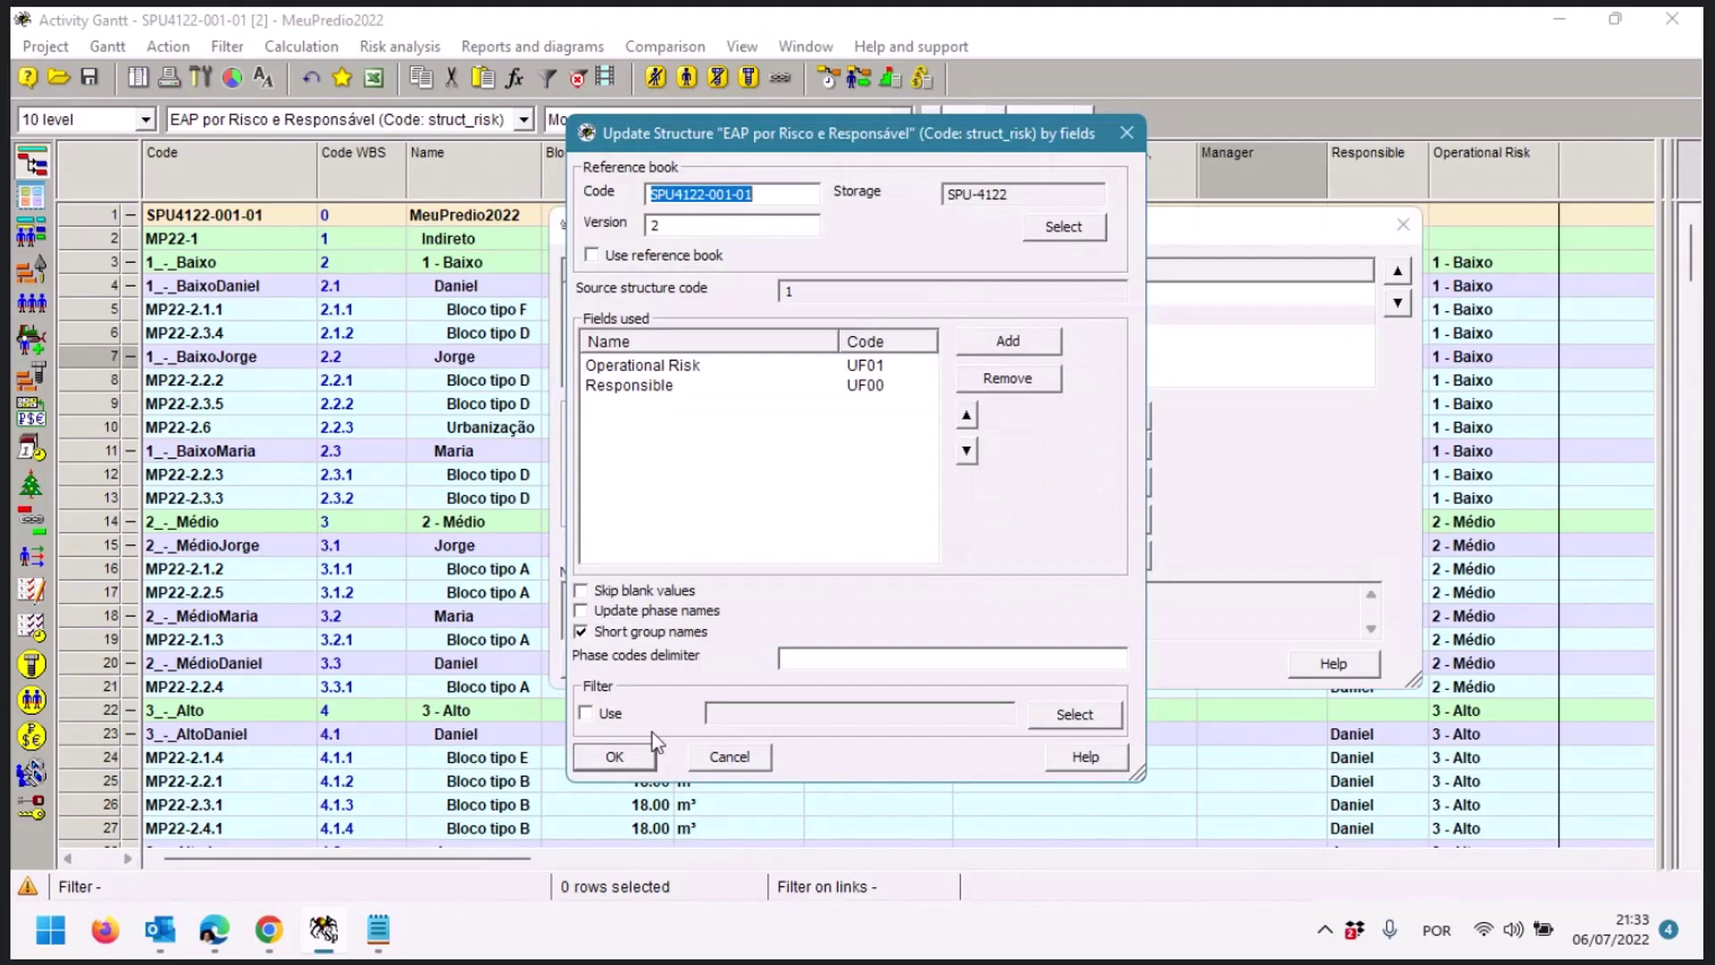
pyautogui.click(639, 761)
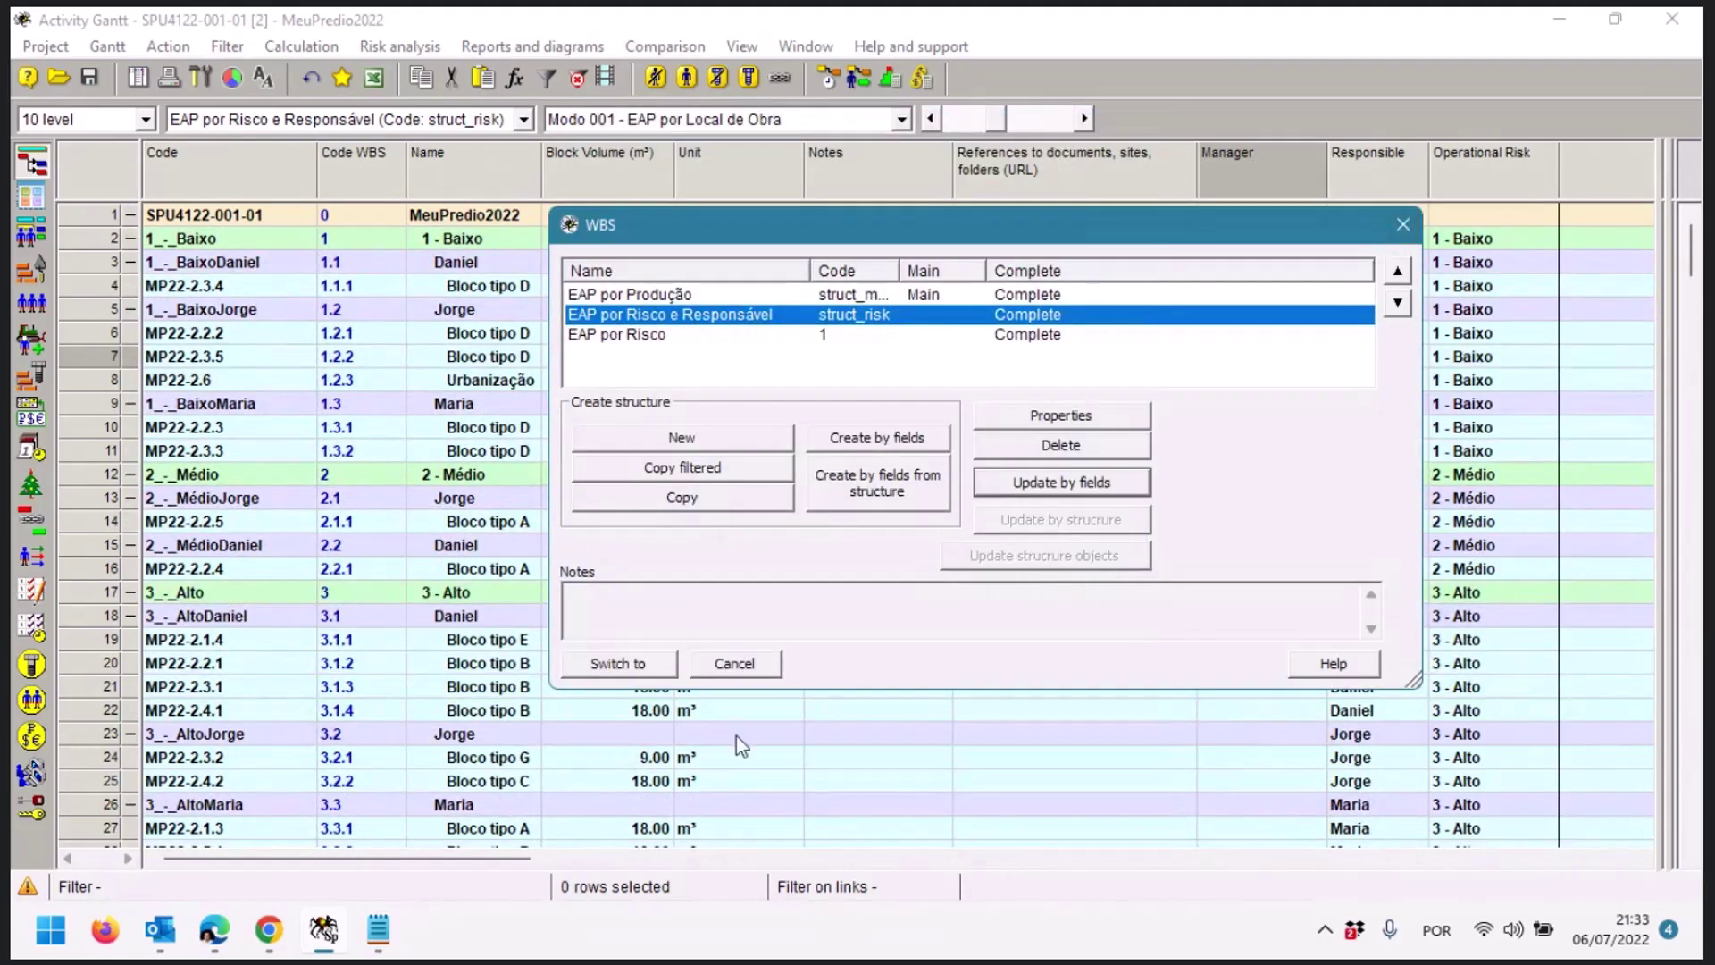
pyautogui.click(738, 666)
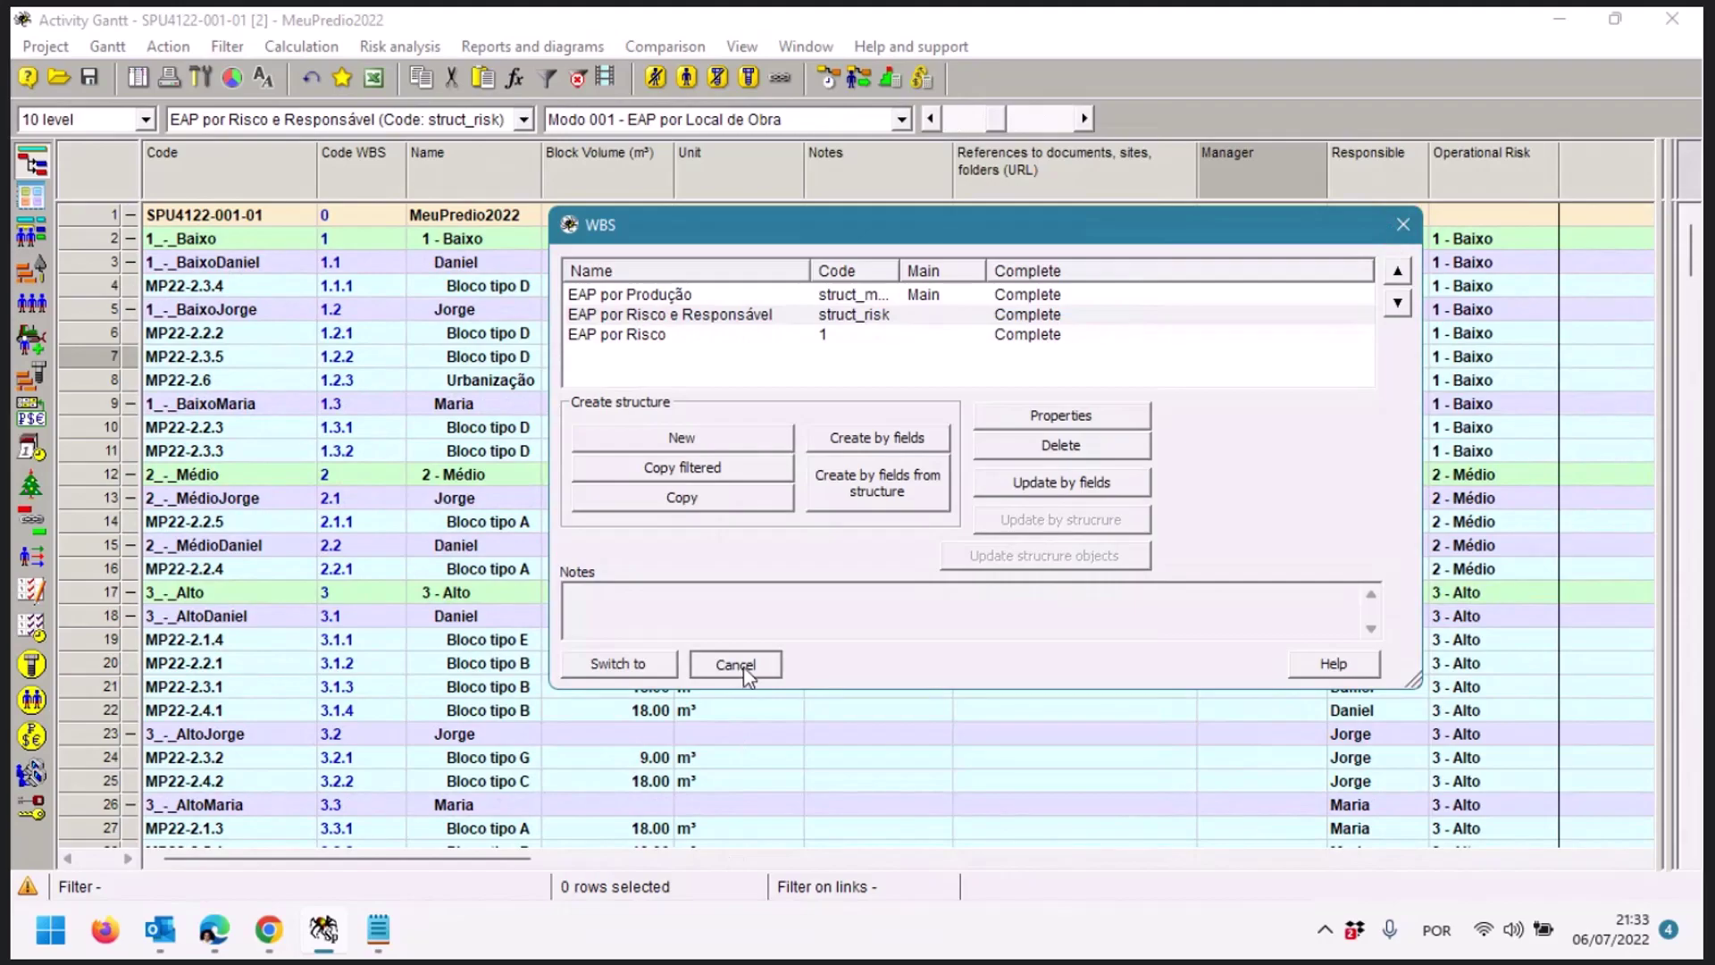
pyautogui.click(745, 670)
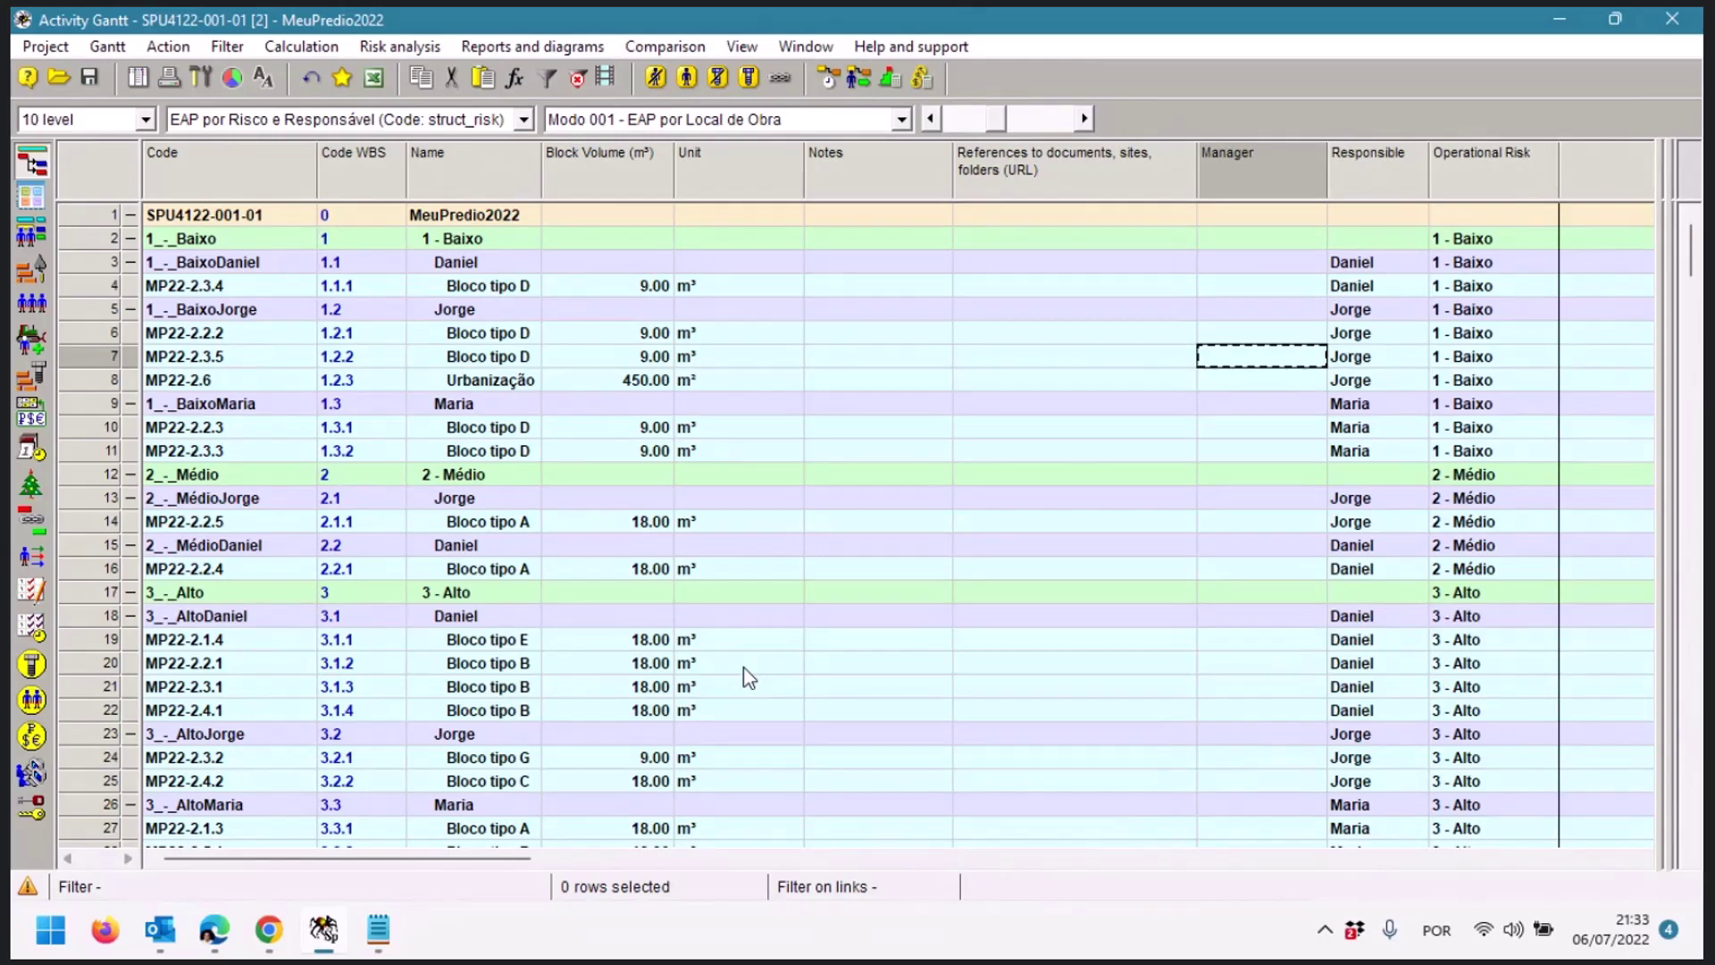
pyautogui.scroll(-3, 749, 677)
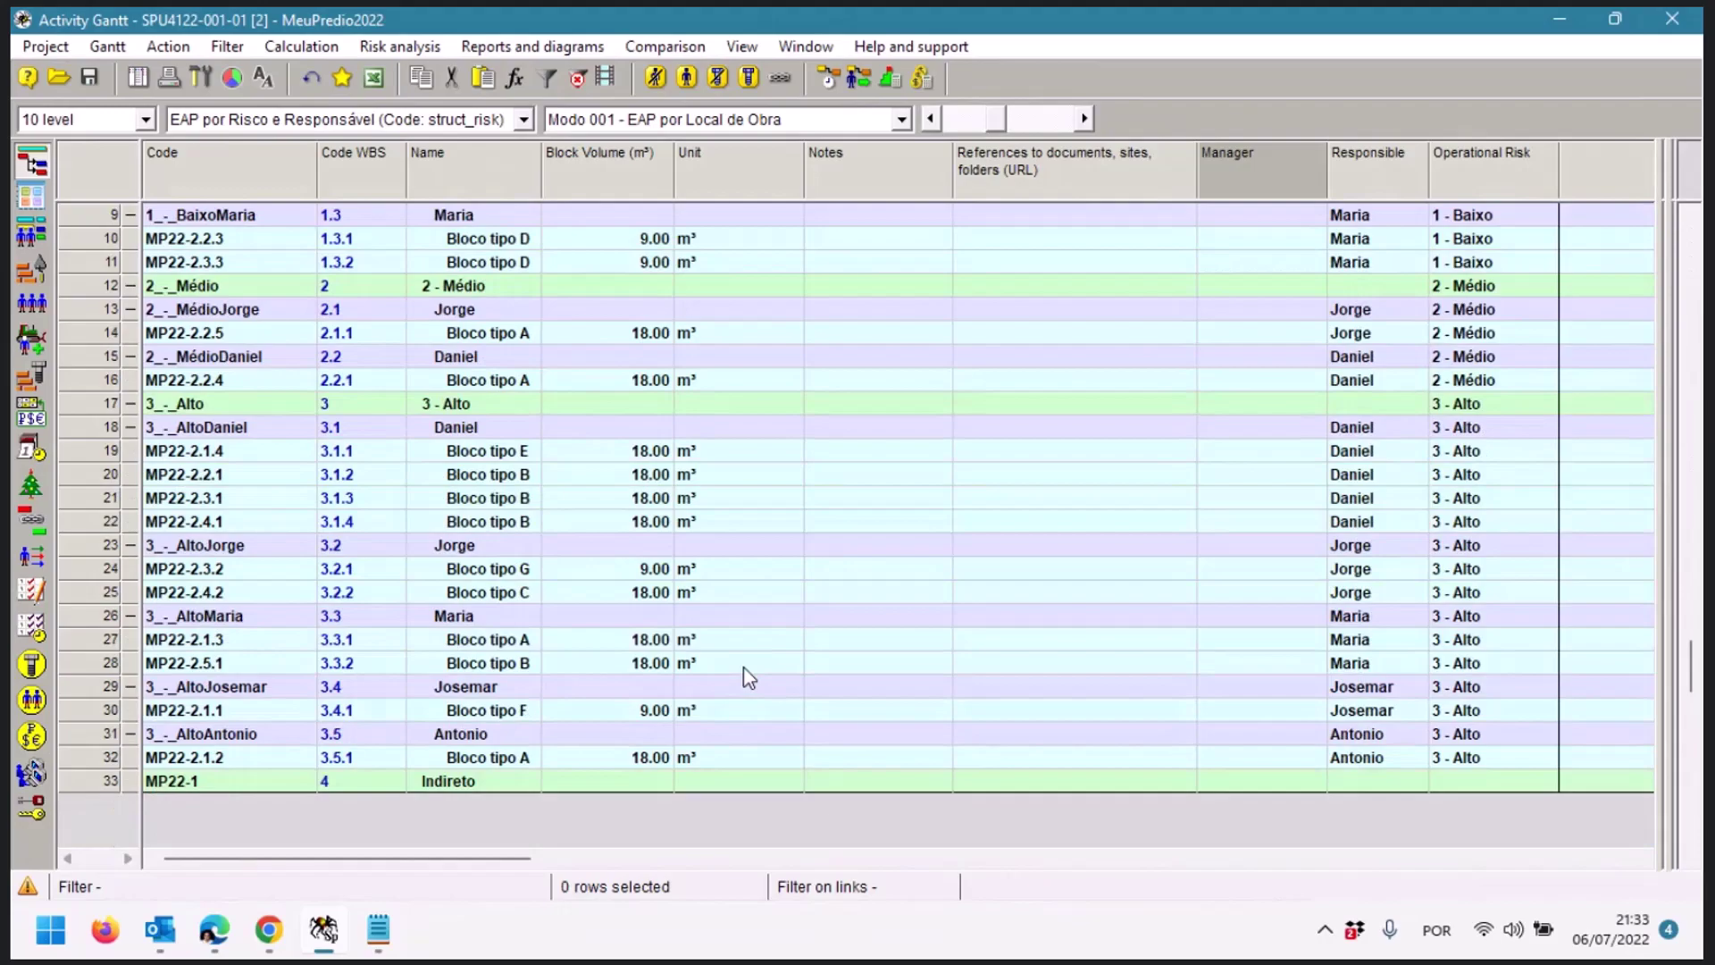
pyautogui.scroll(3, 748, 677)
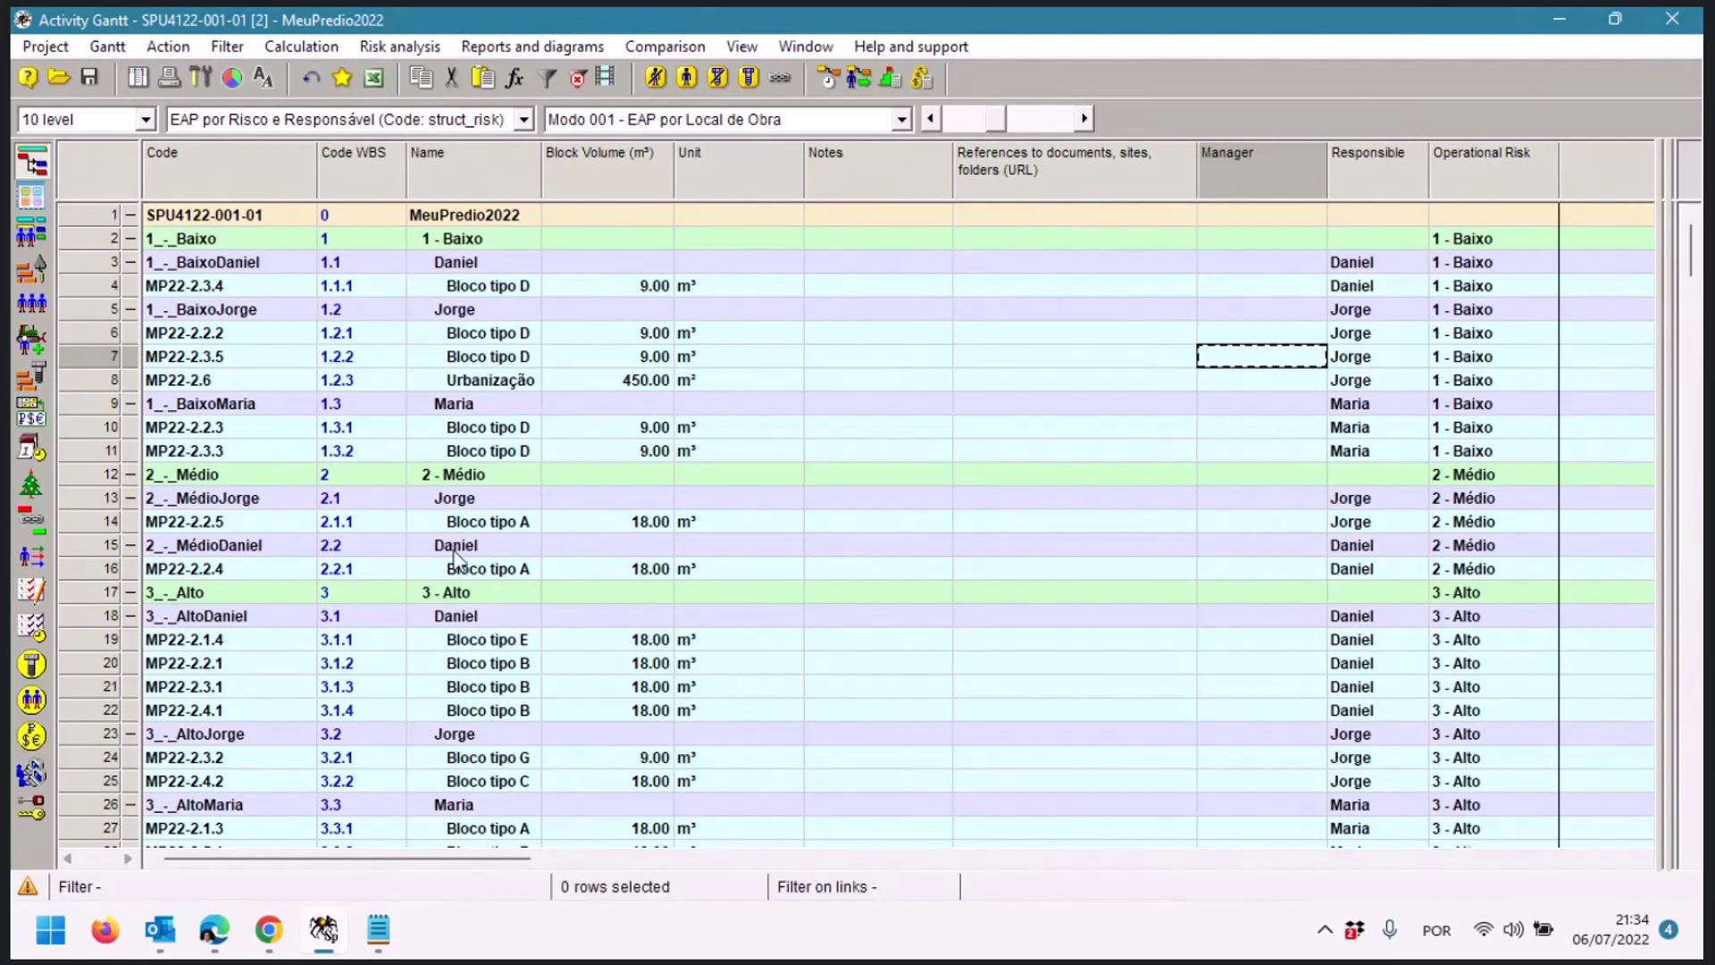
pyautogui.click(44, 47)
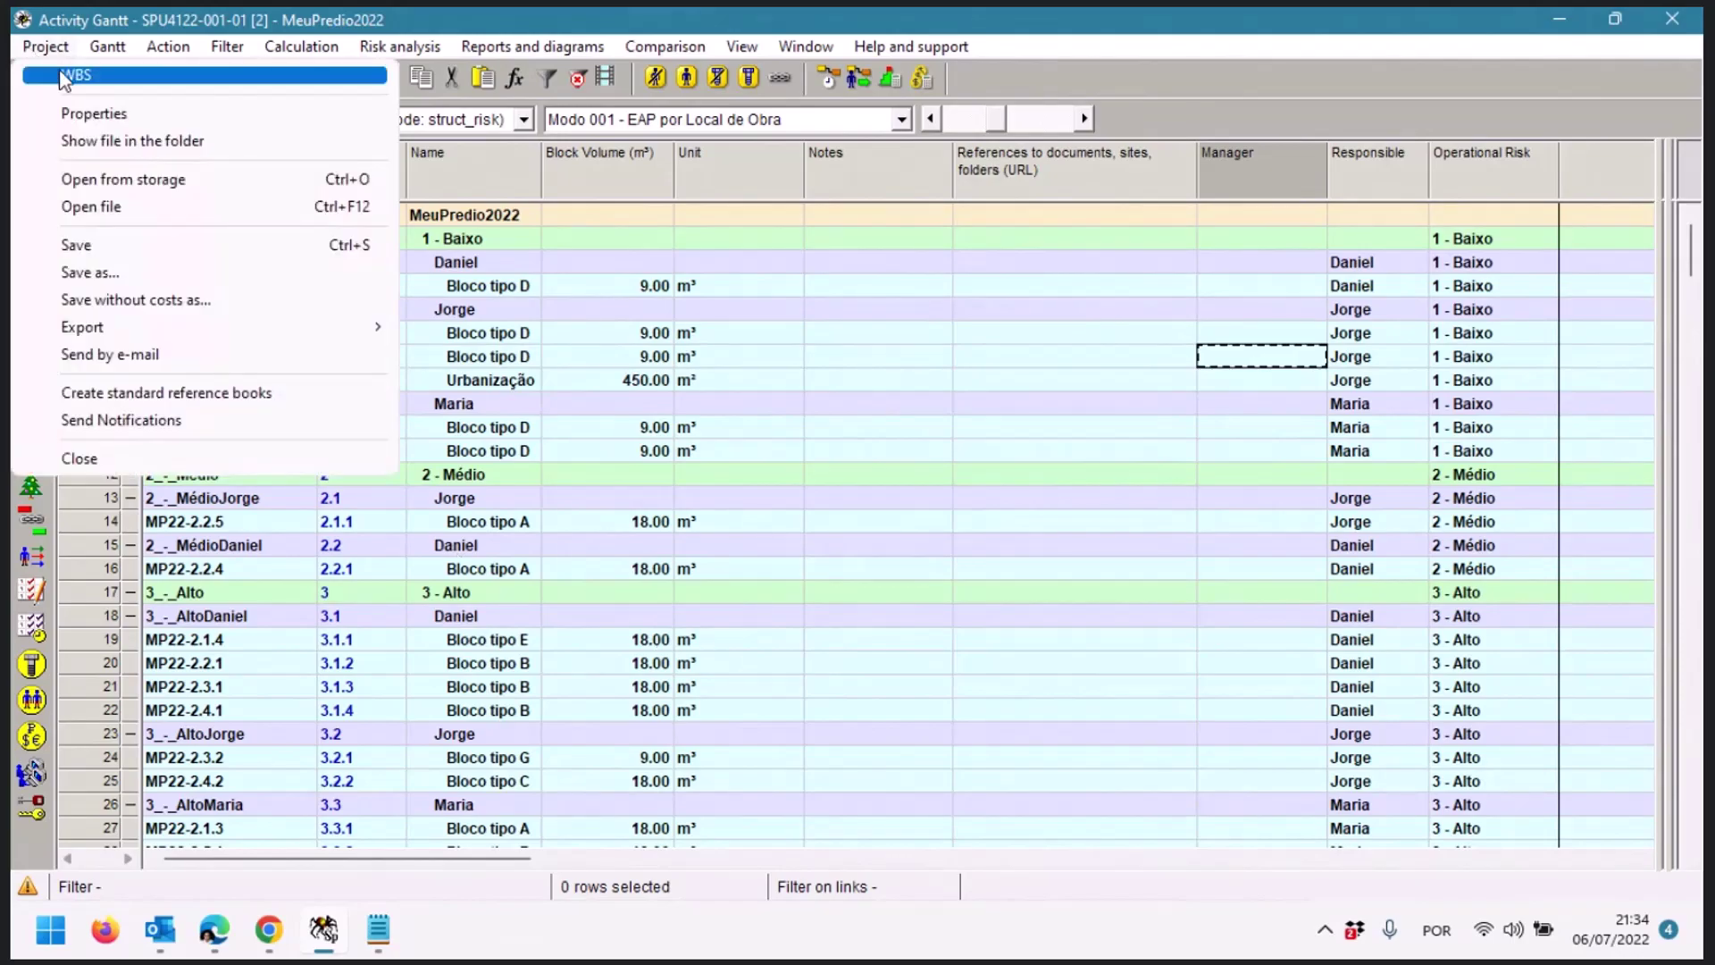
pyautogui.click(53, 75)
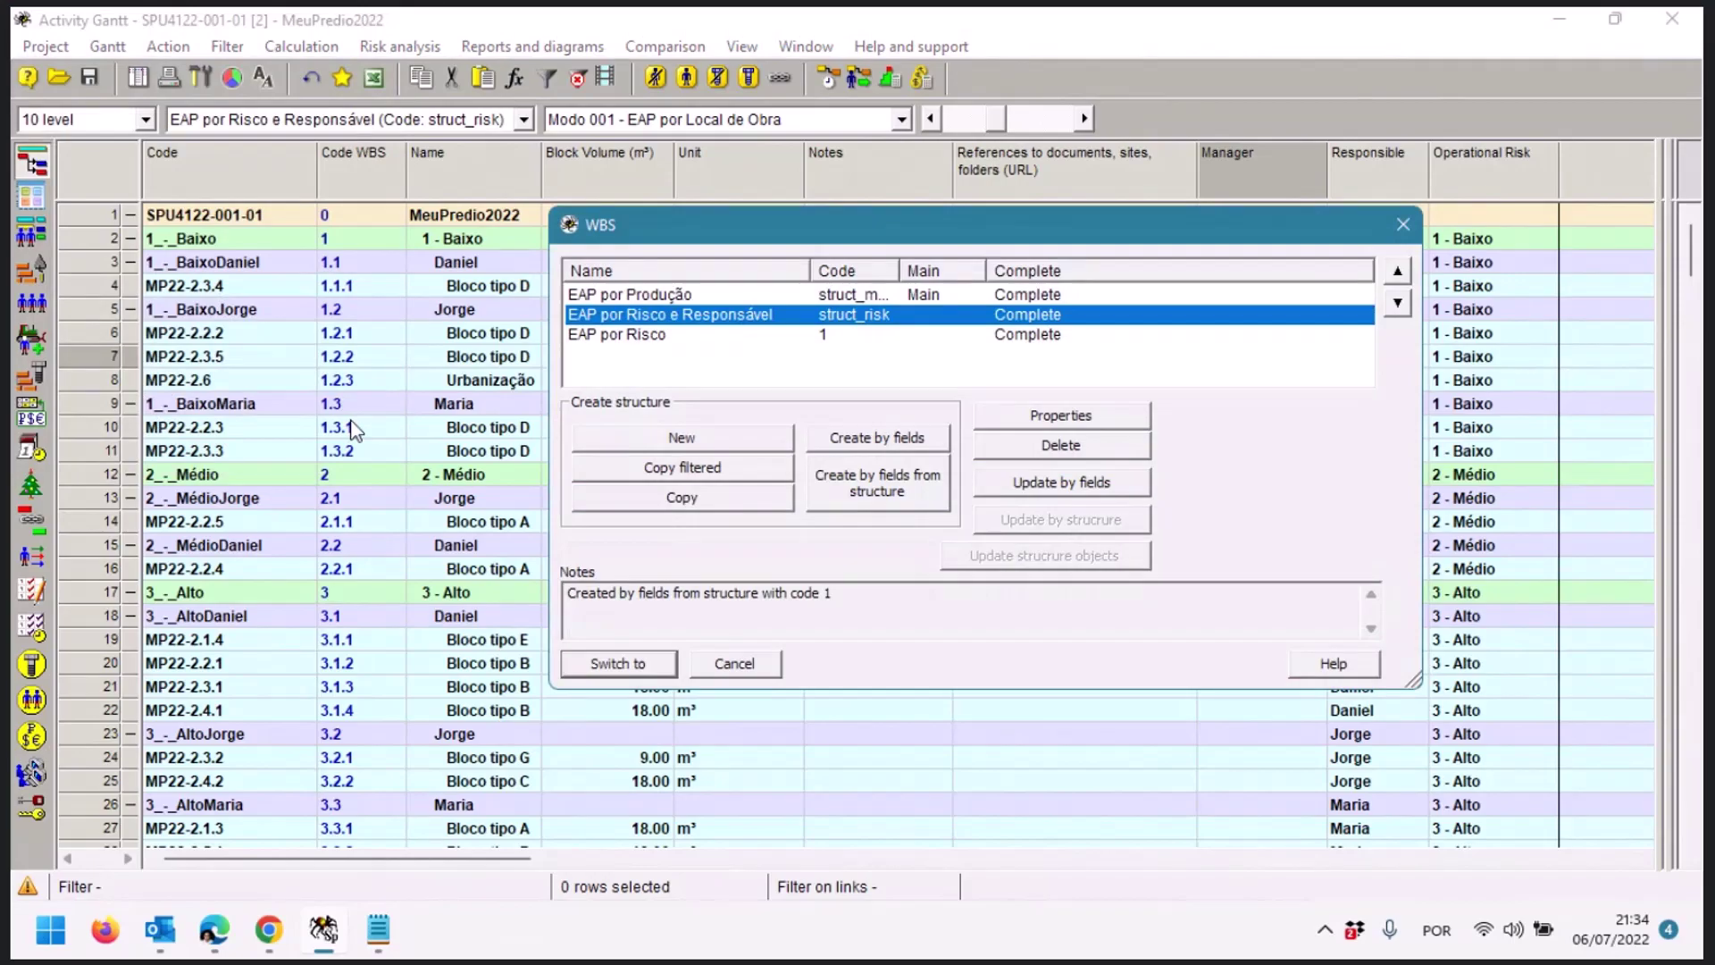
pyautogui.click(1064, 489)
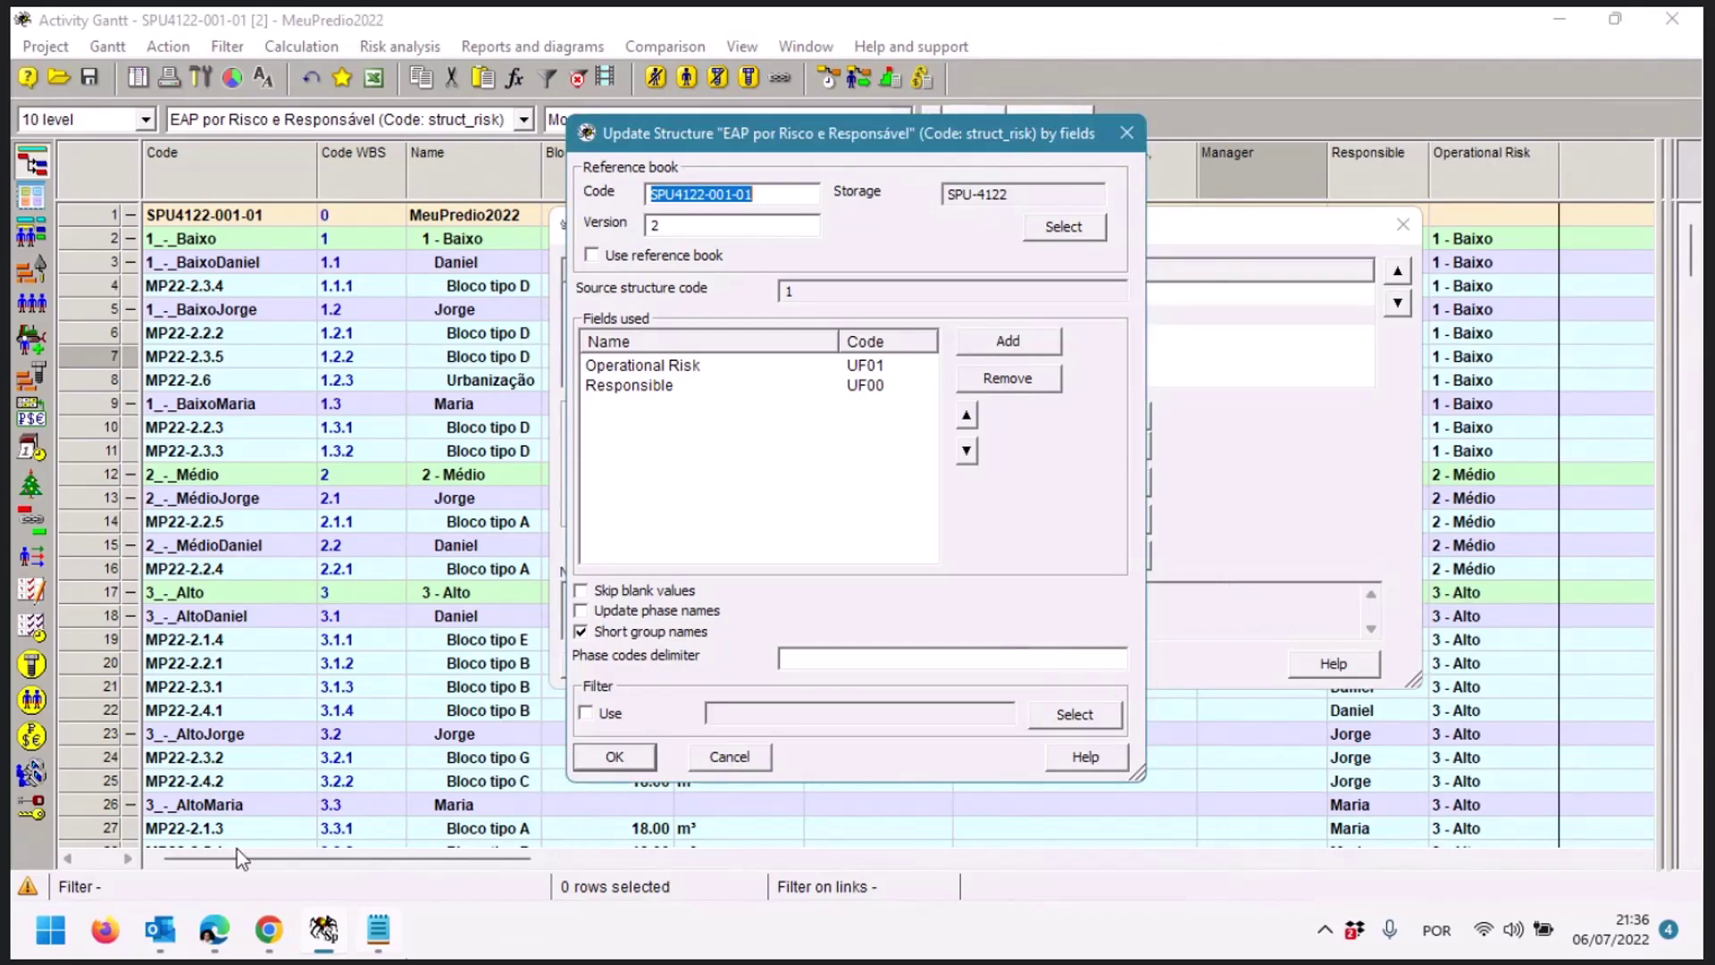
pyautogui.moveTo(313, 933)
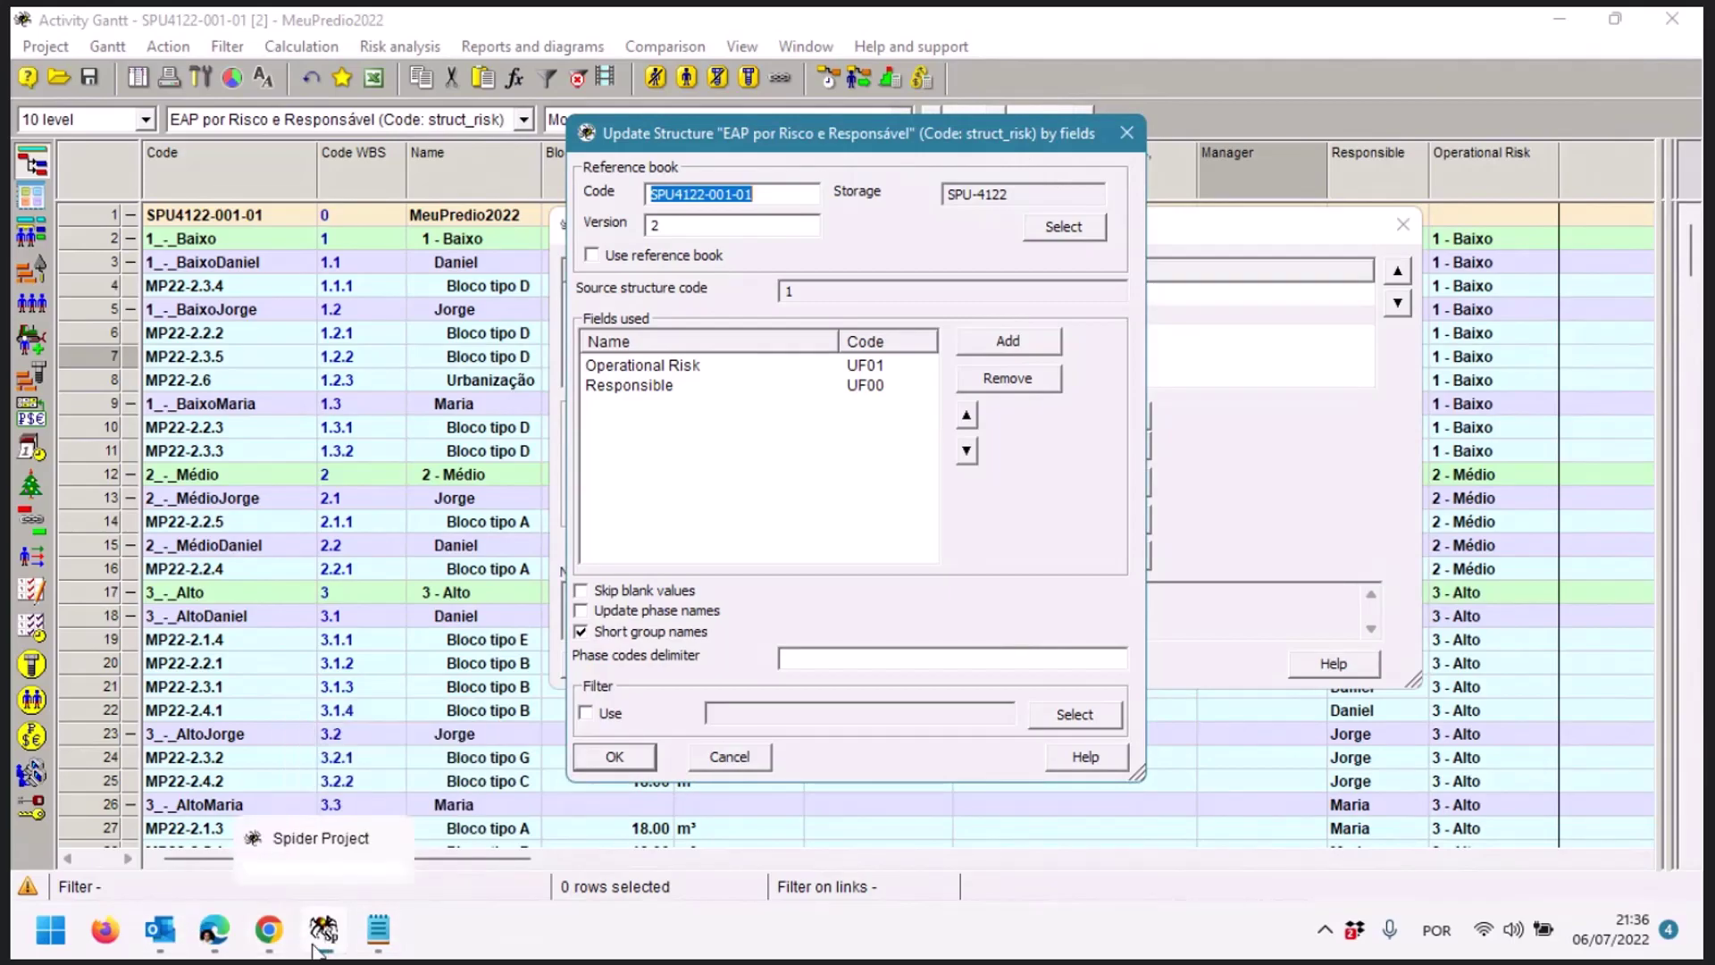
pyautogui.rightClick(287, 849)
pyautogui.click(359, 790)
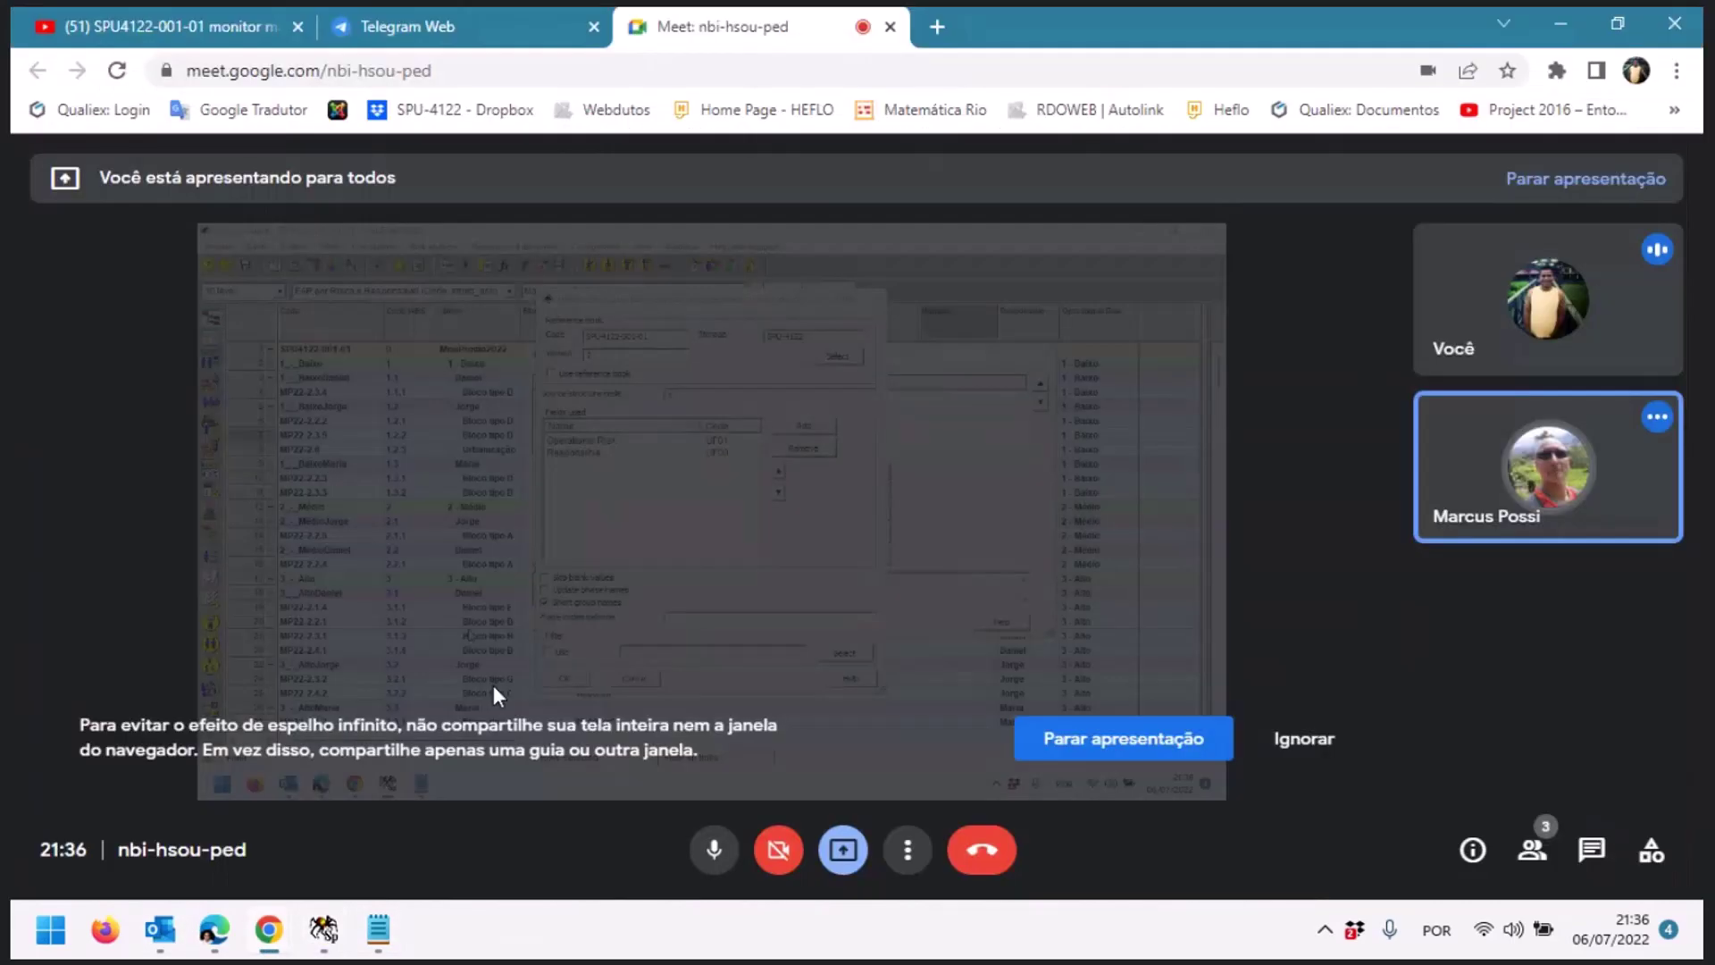
pyautogui.hotkey('alt', 'Tab')
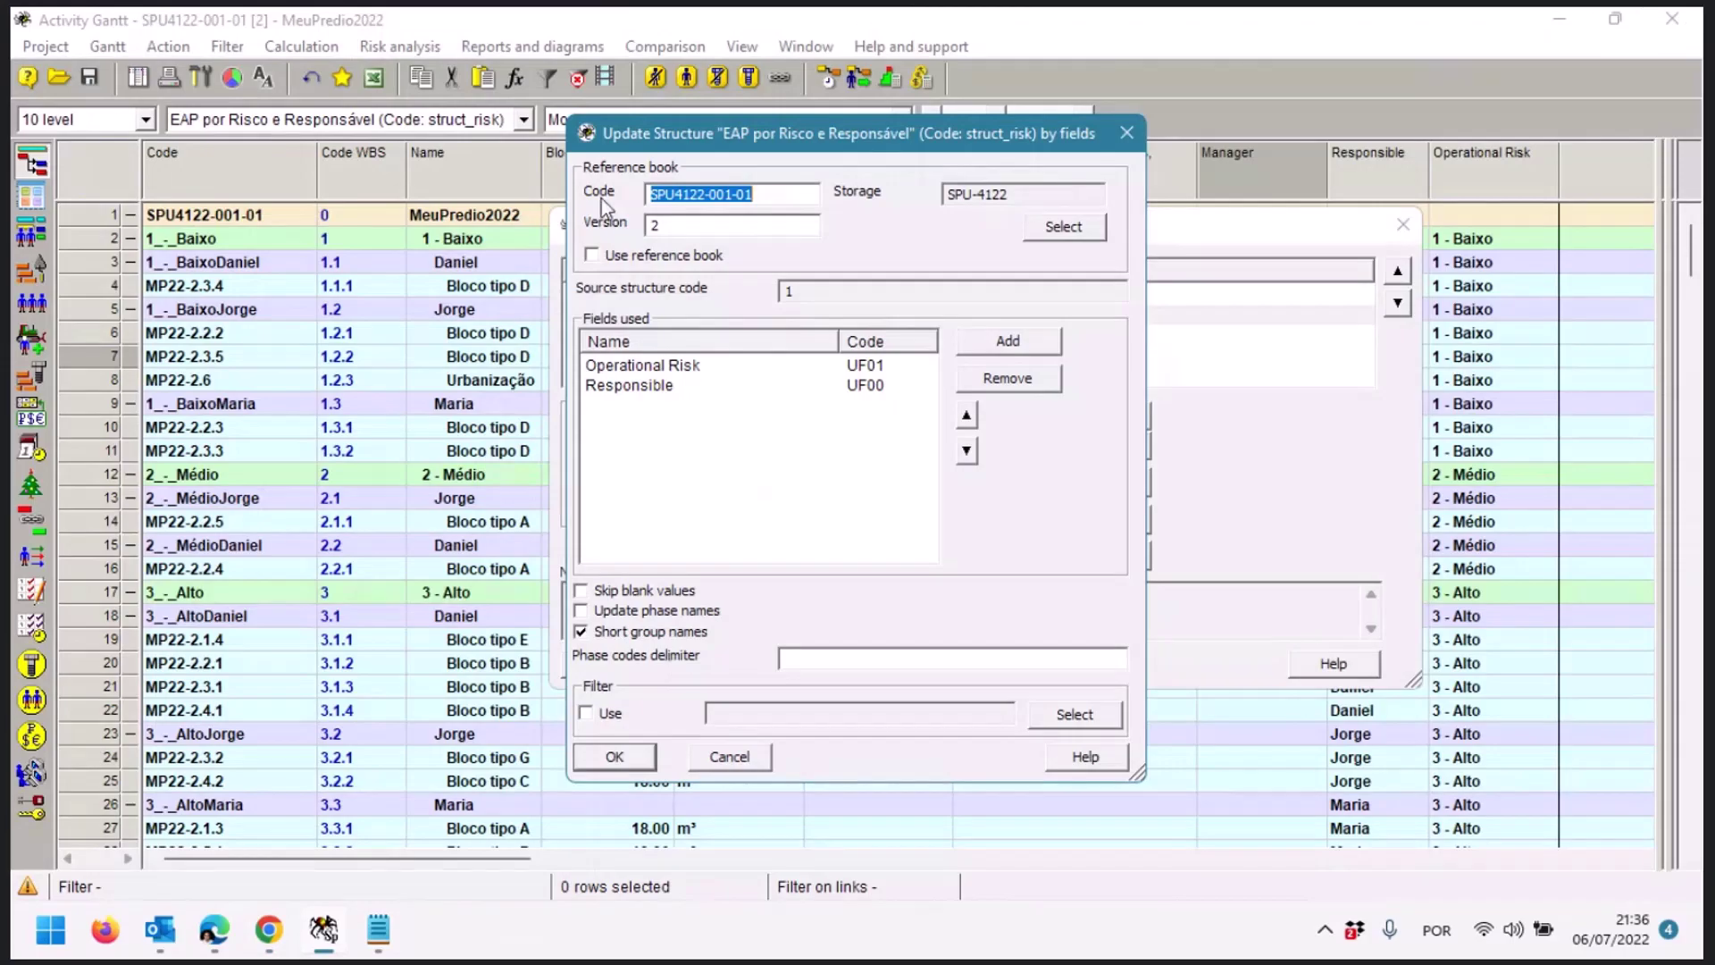
pyautogui.click(1351, 457)
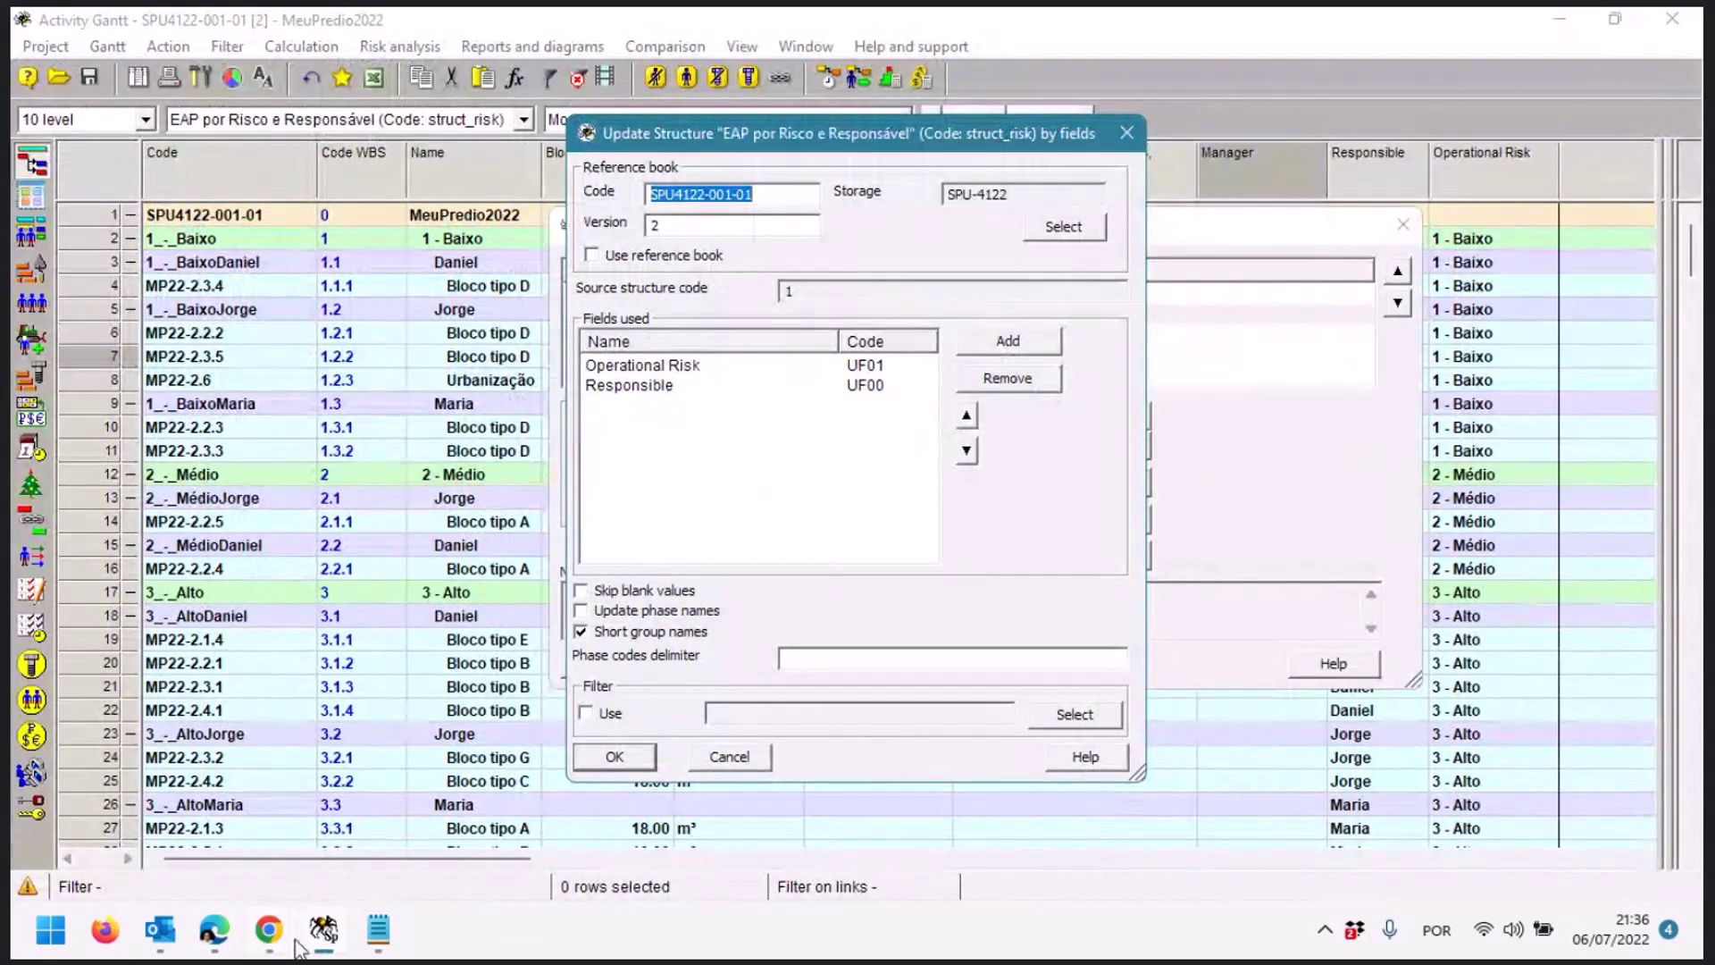
pyautogui.rightClick(384, 934)
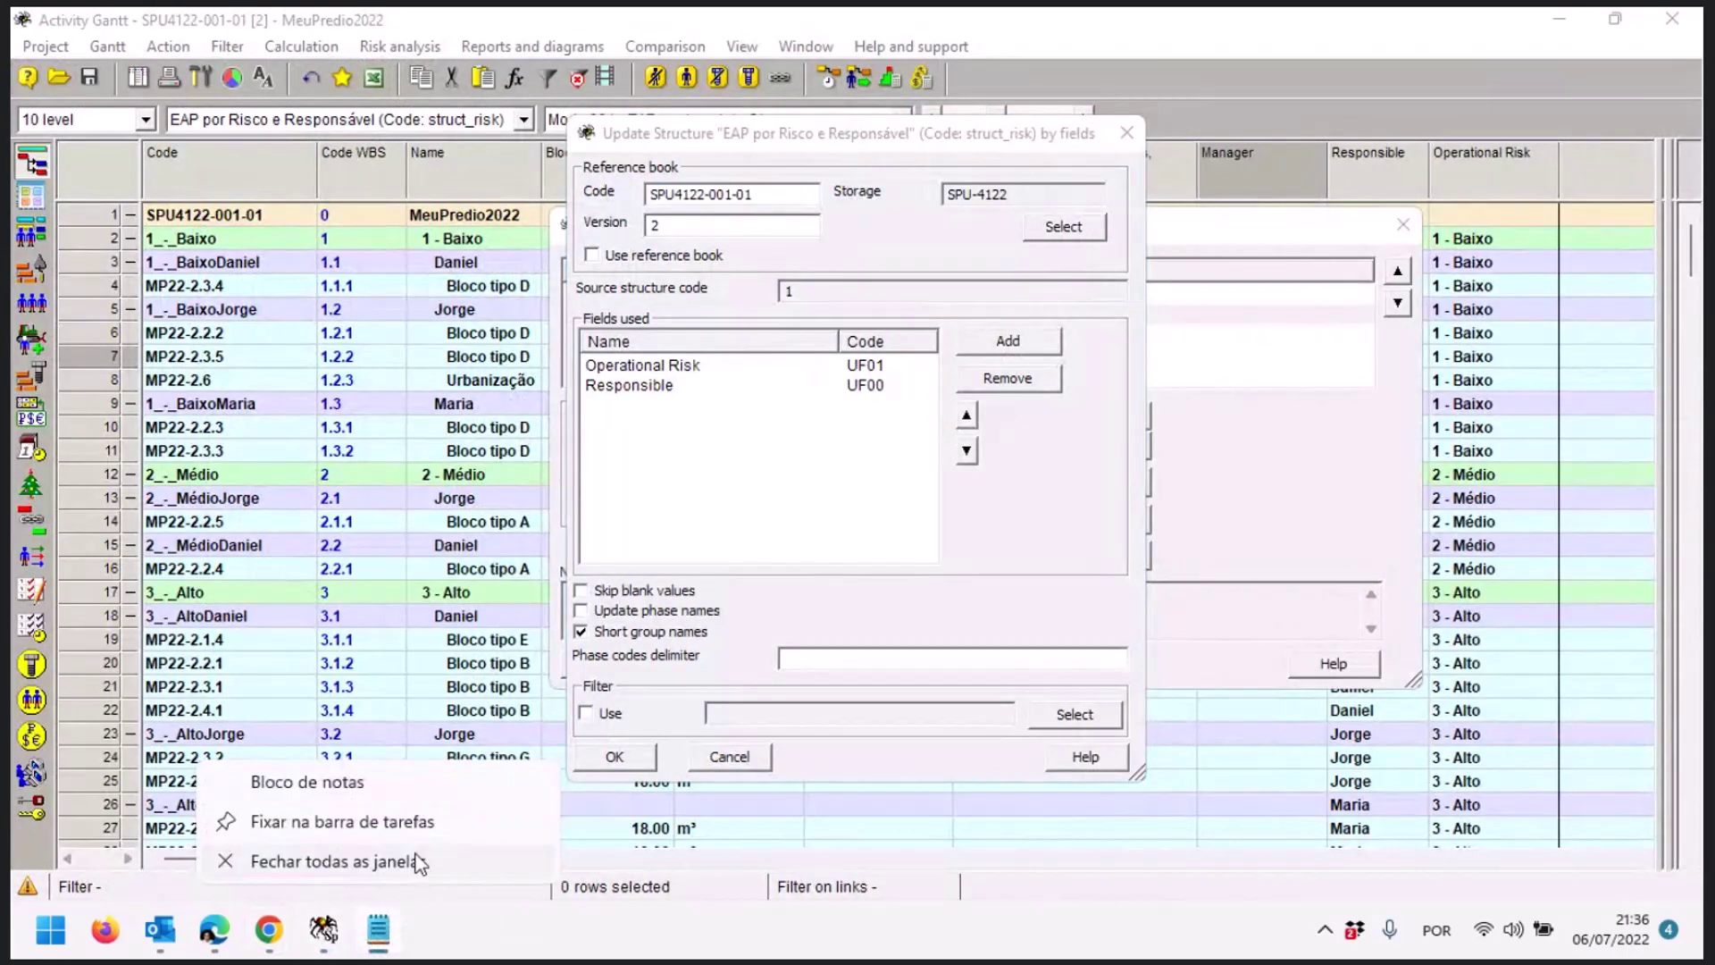
pyautogui.click(964, 586)
pyautogui.press('Escape')
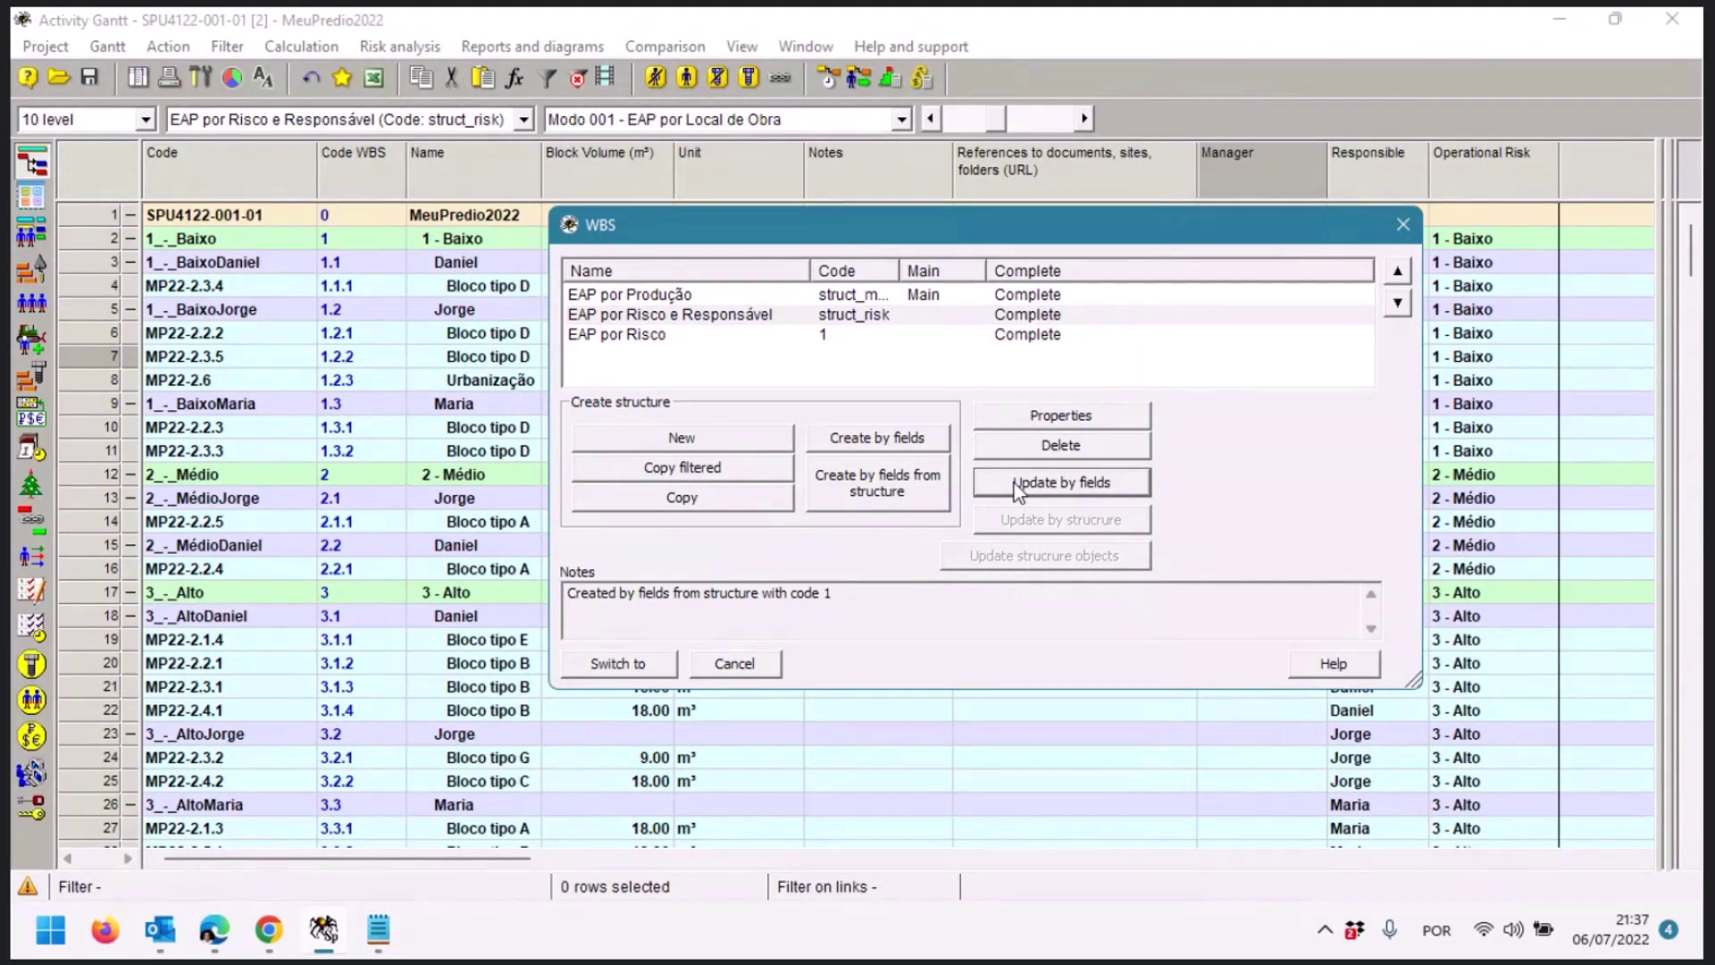
pyautogui.rightClick(819, 614)
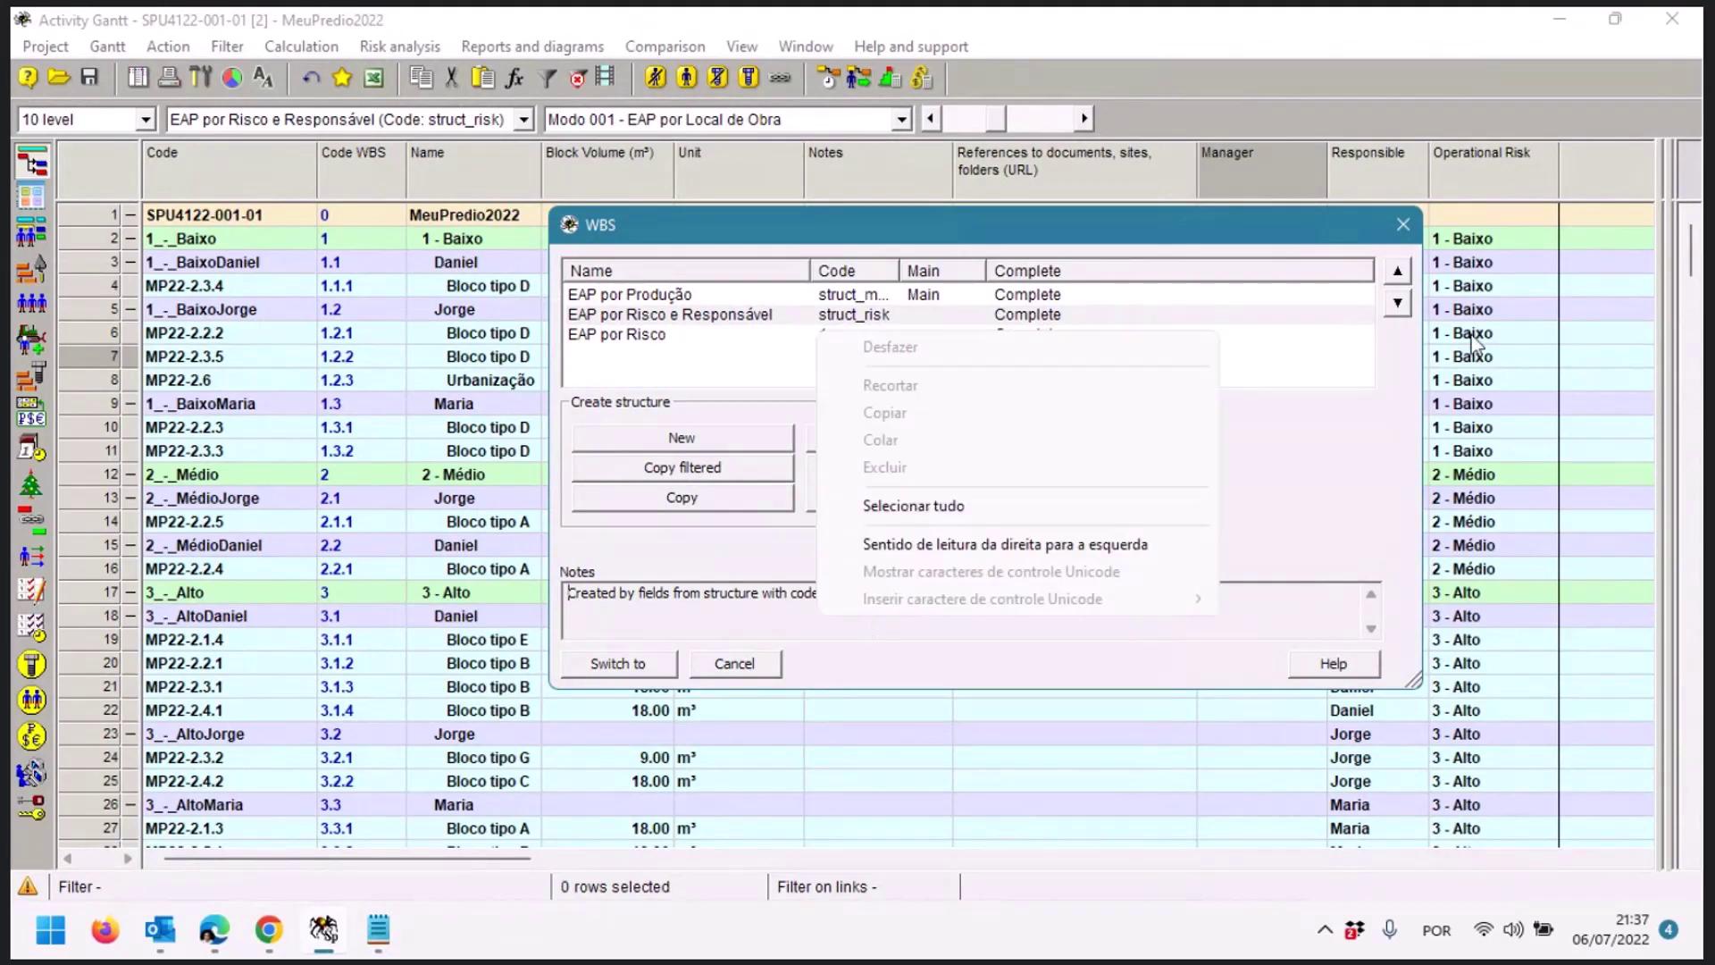
pyautogui.click(1409, 234)
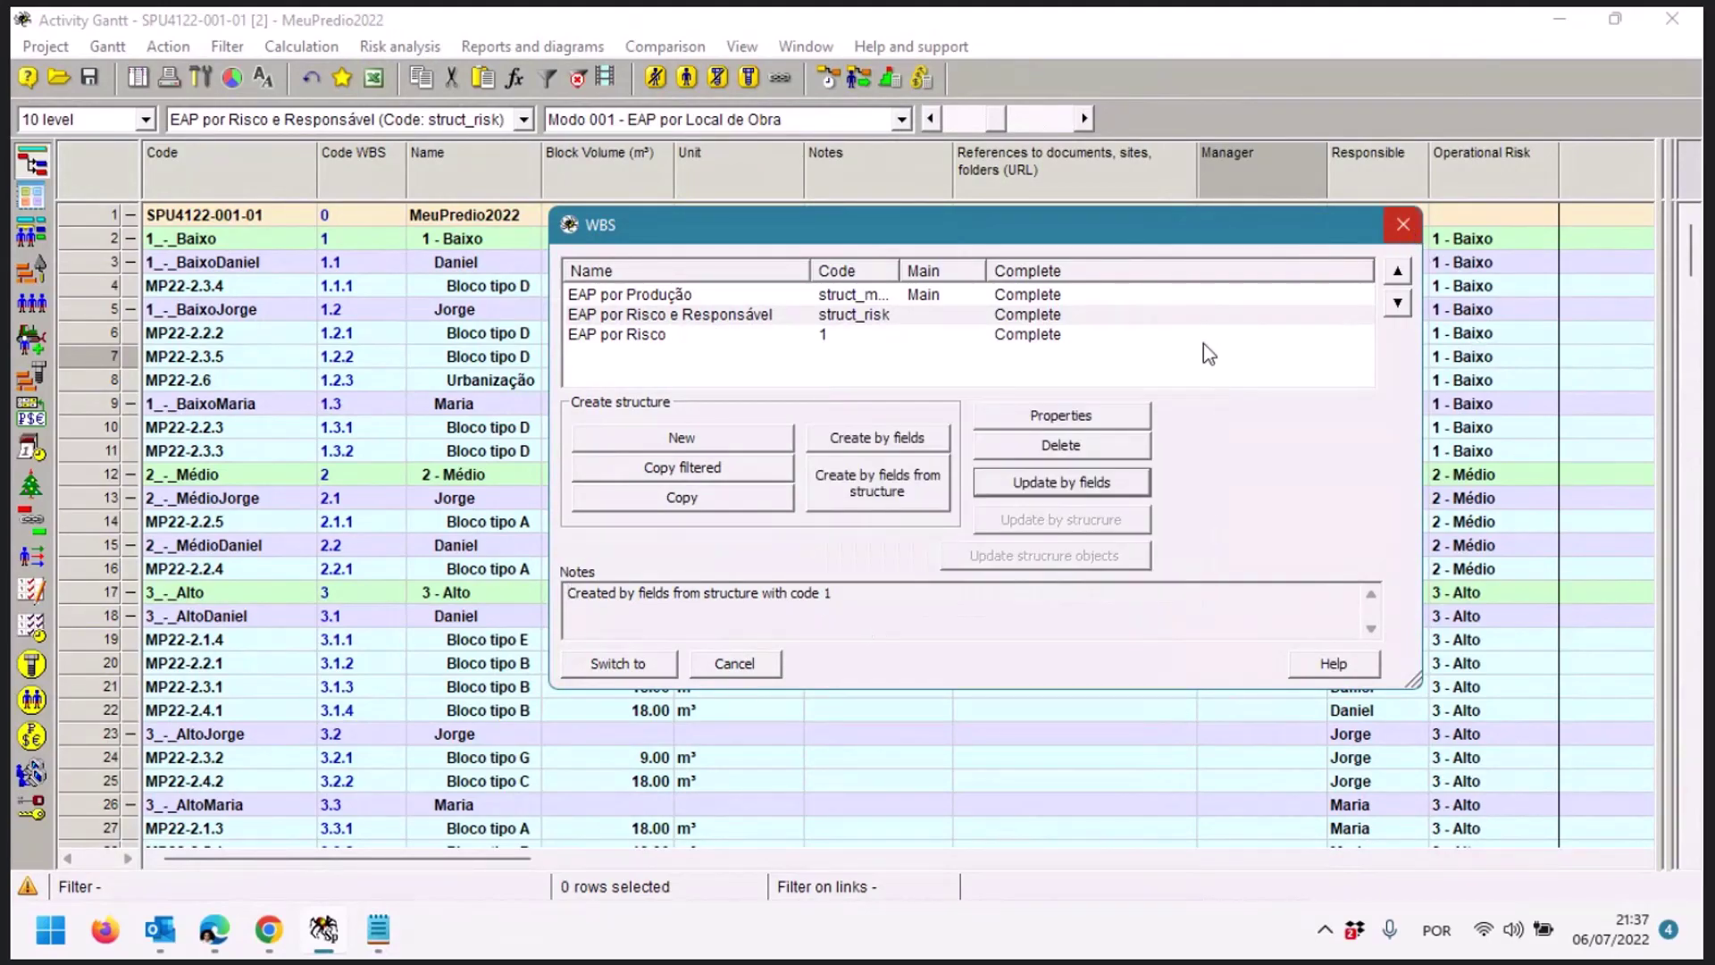
pyautogui.click(1404, 227)
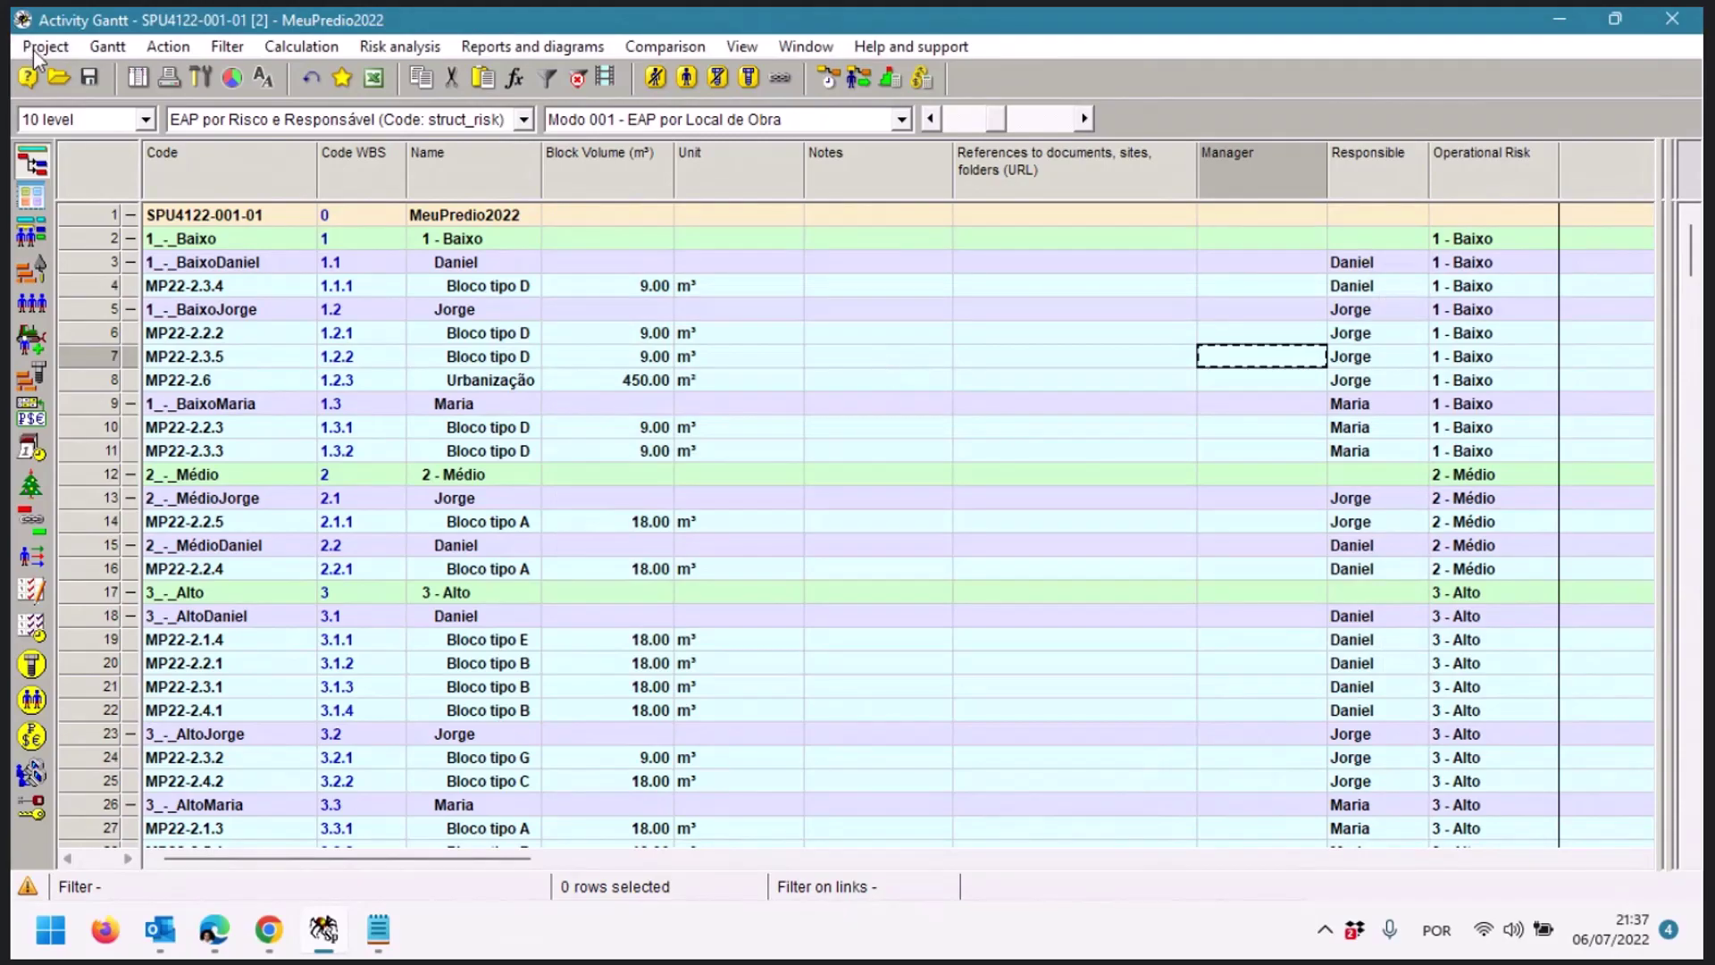
pyautogui.rightClick(324, 929)
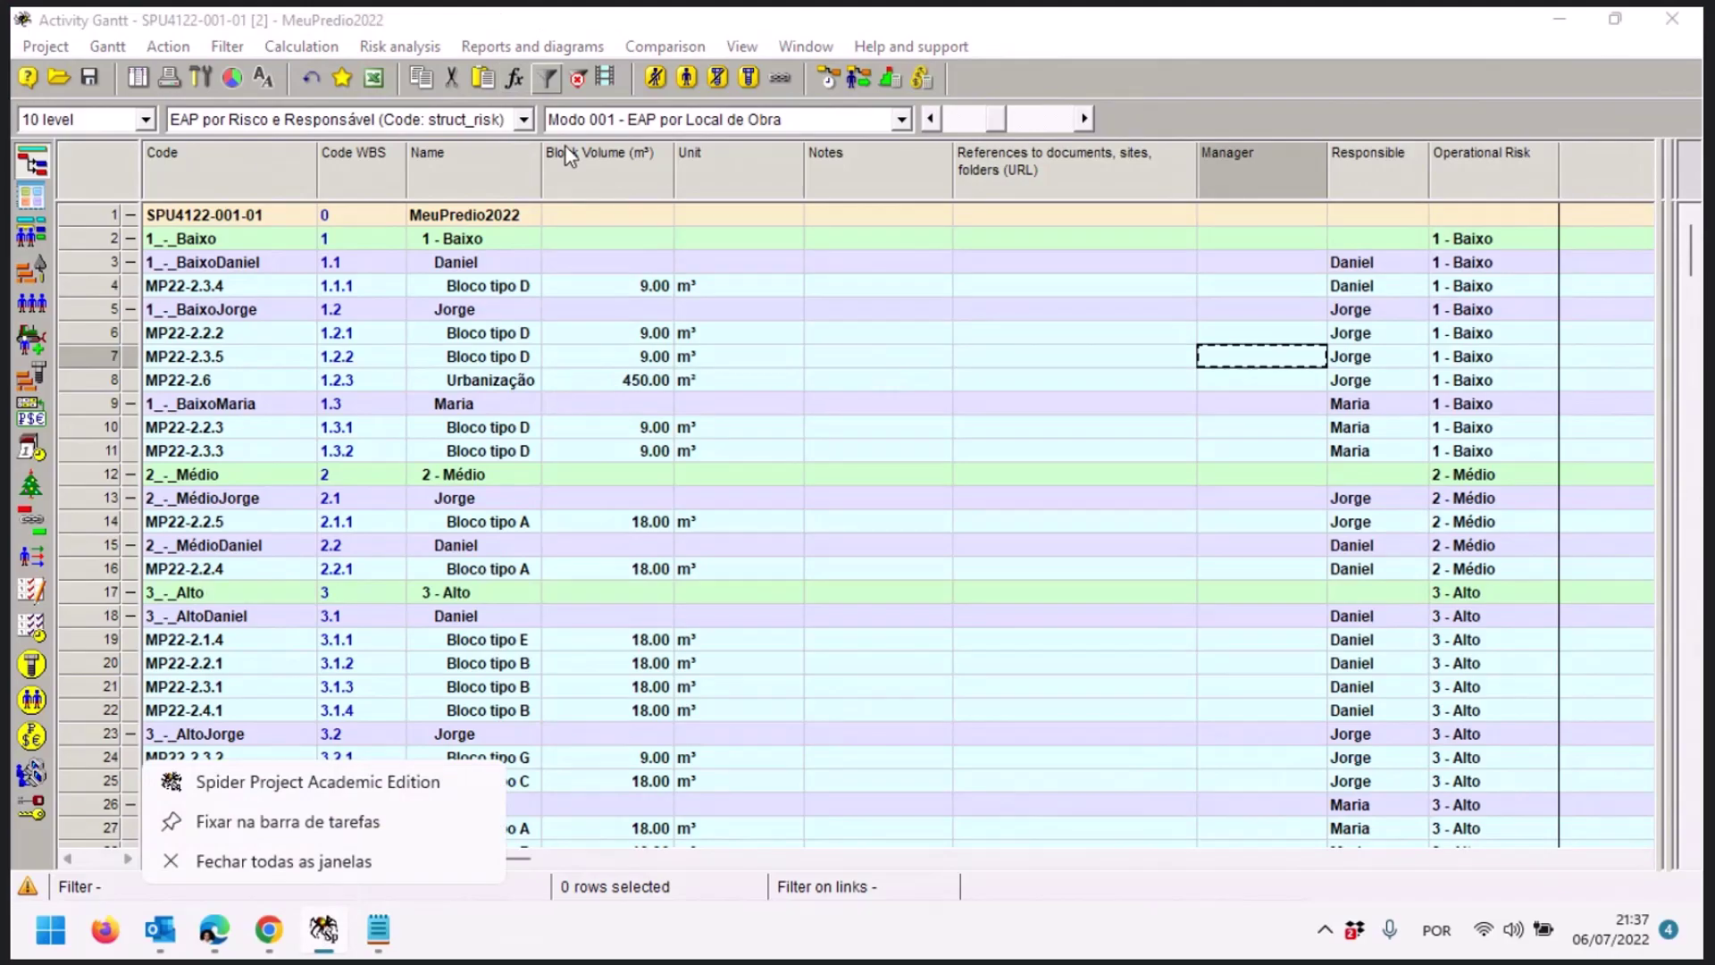
pyautogui.click(500, 17)
# Update "EAP por Risco e Responsável" by its fields with short group names turned off, and display the structure
pyautogui.click(45, 46)
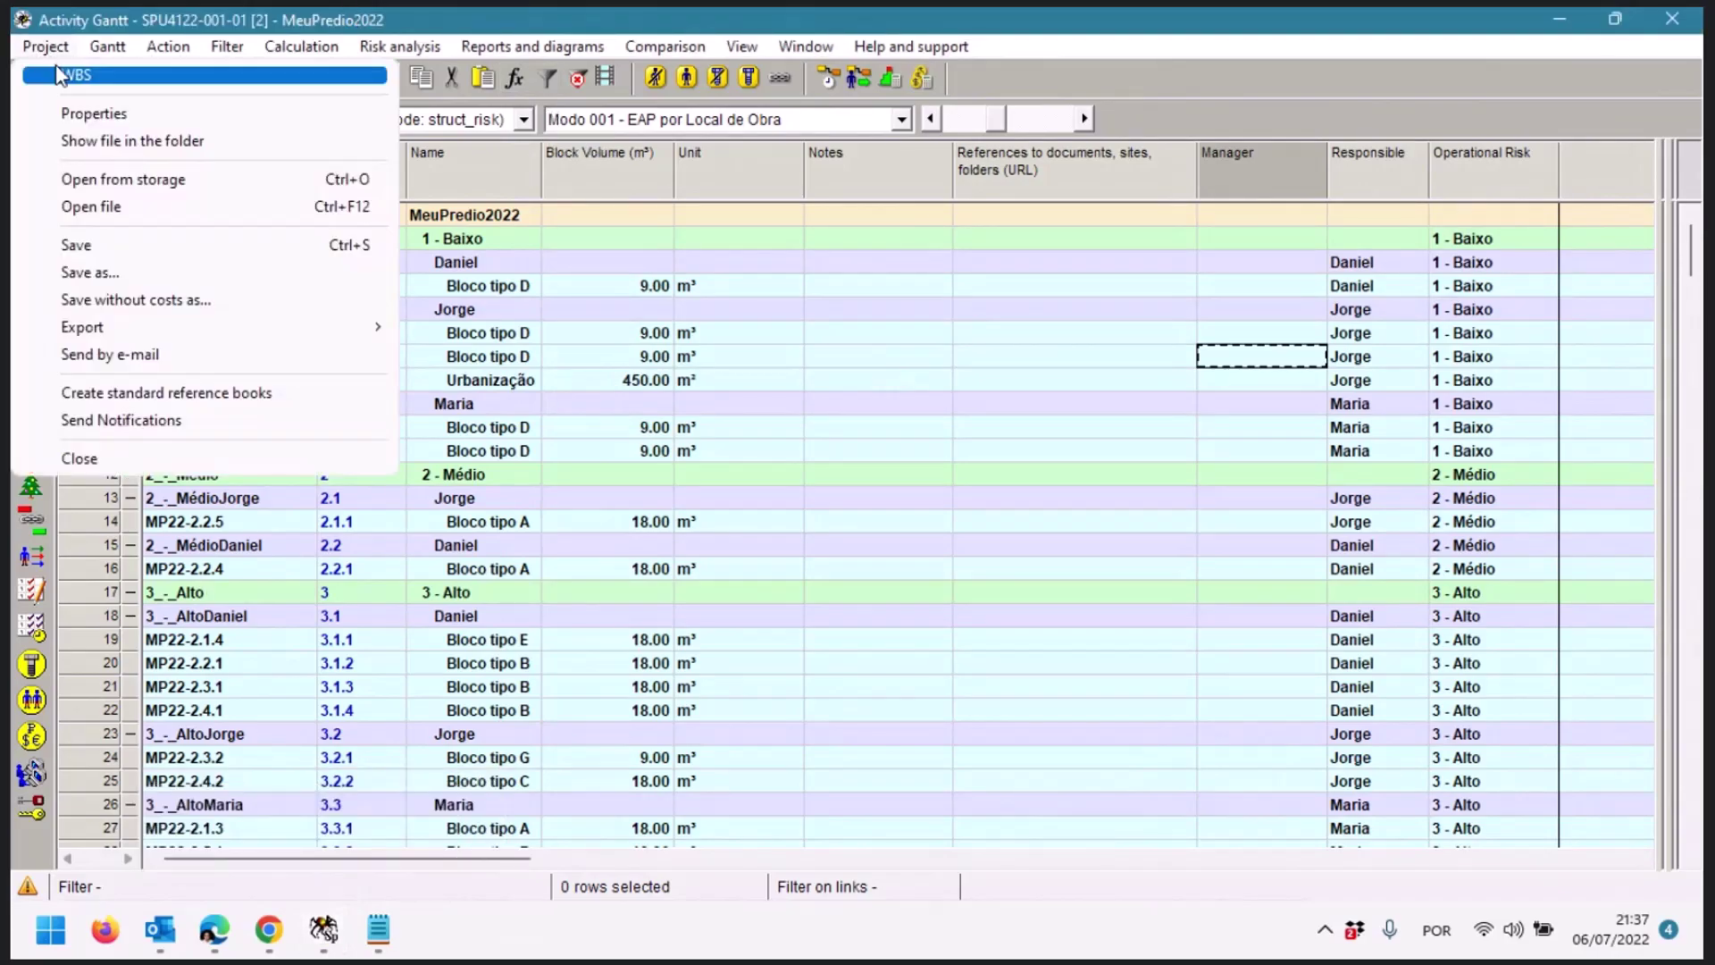
pyautogui.click(432, 178)
pyautogui.click(1027, 487)
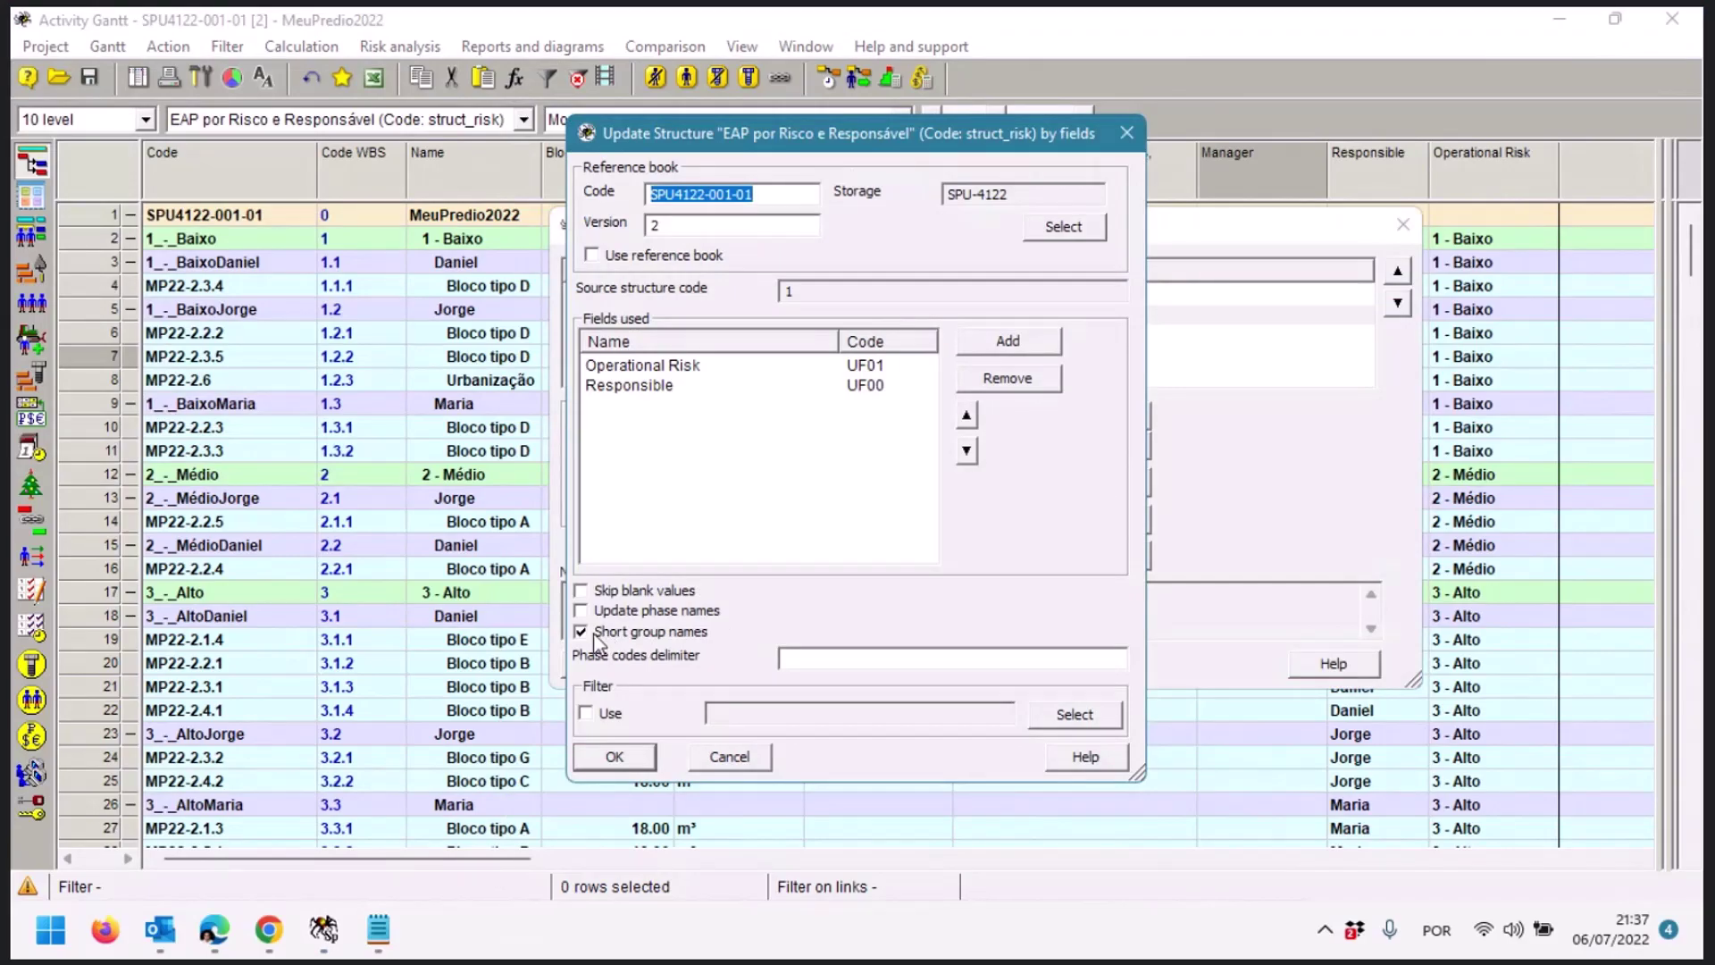
pyautogui.click(595, 636)
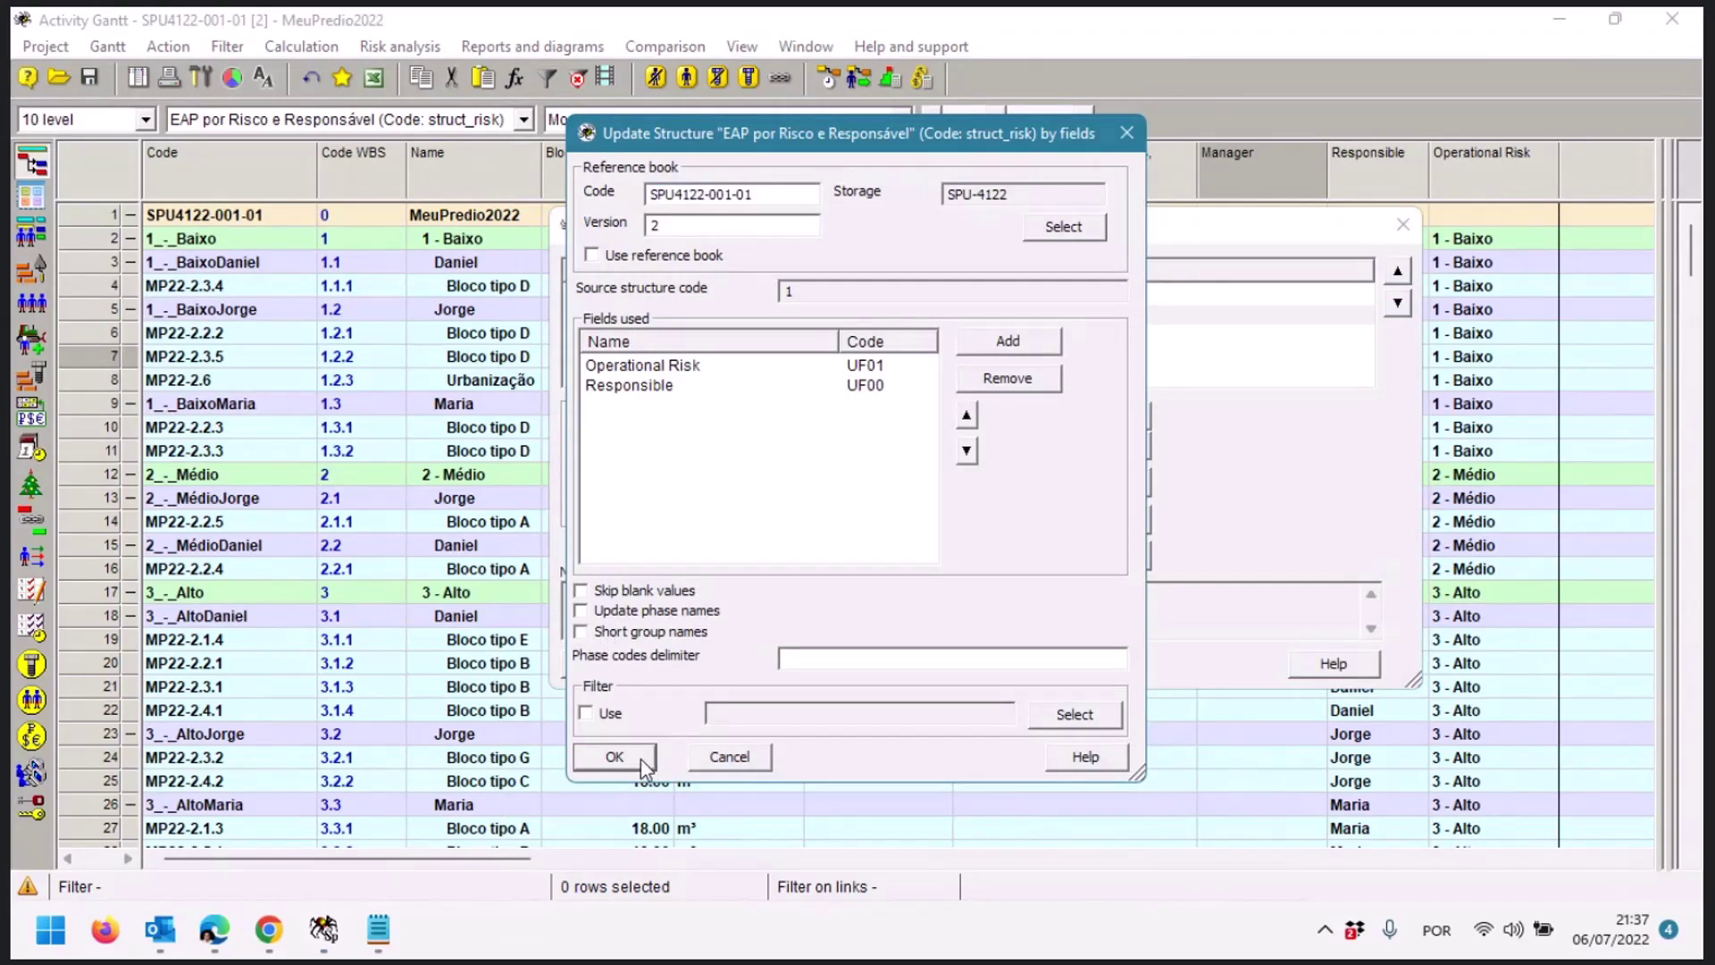
pyautogui.click(615, 756)
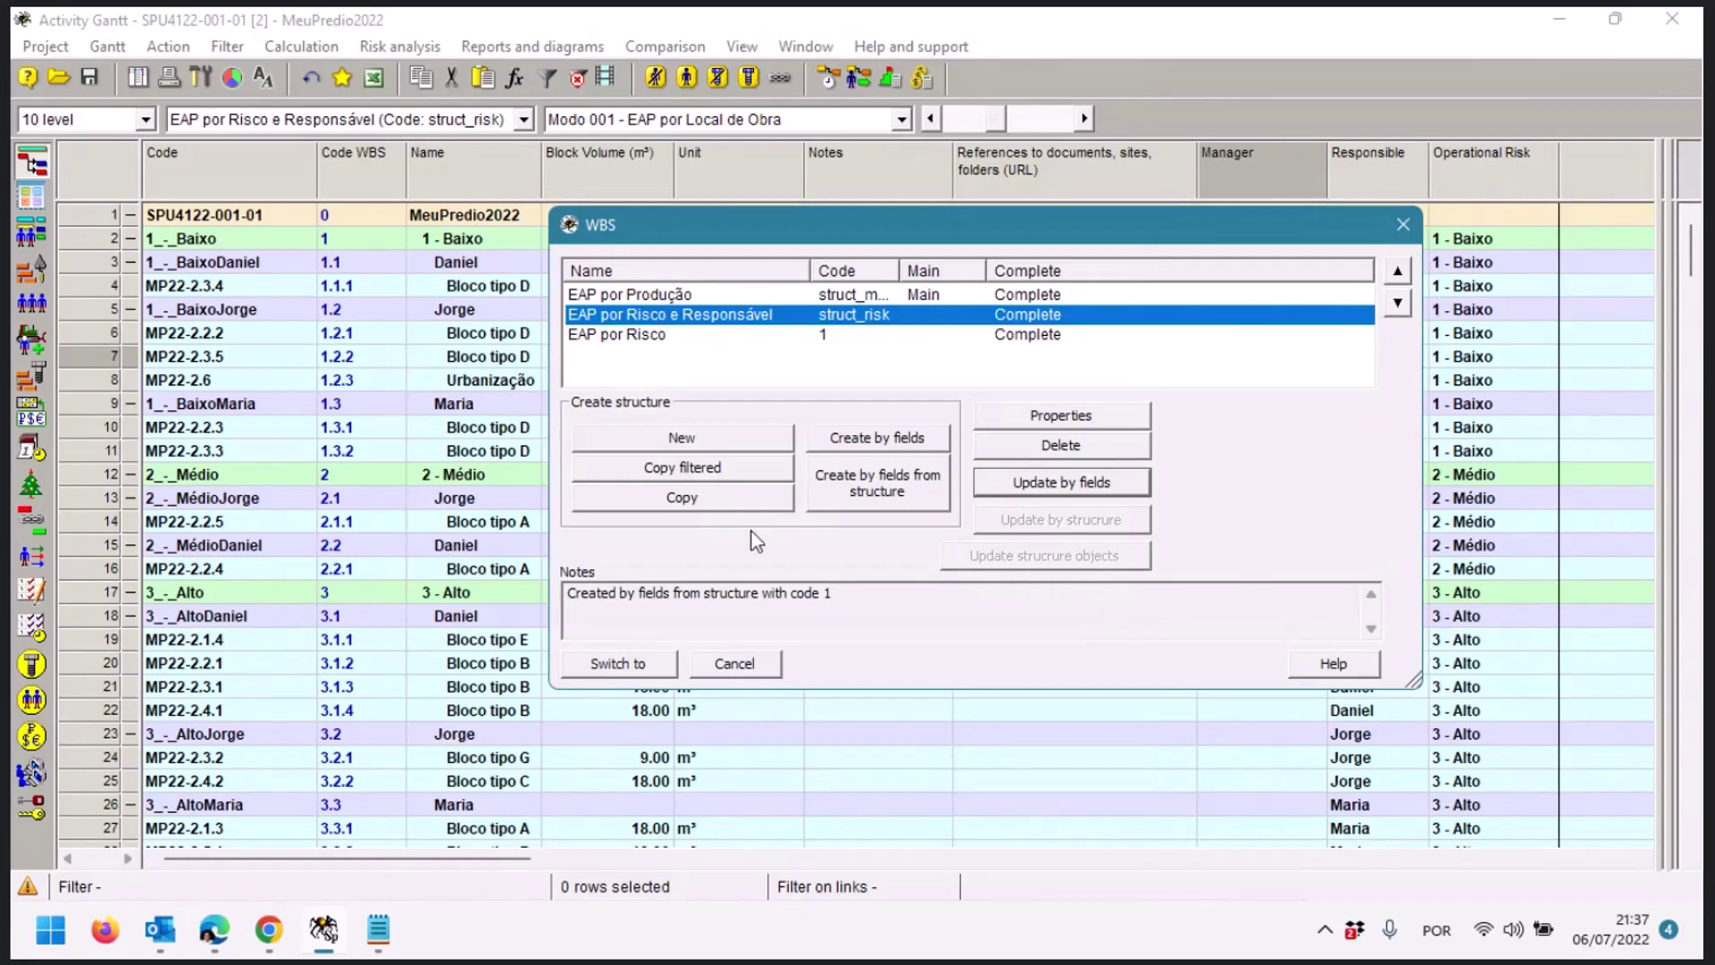
pyautogui.click(645, 667)
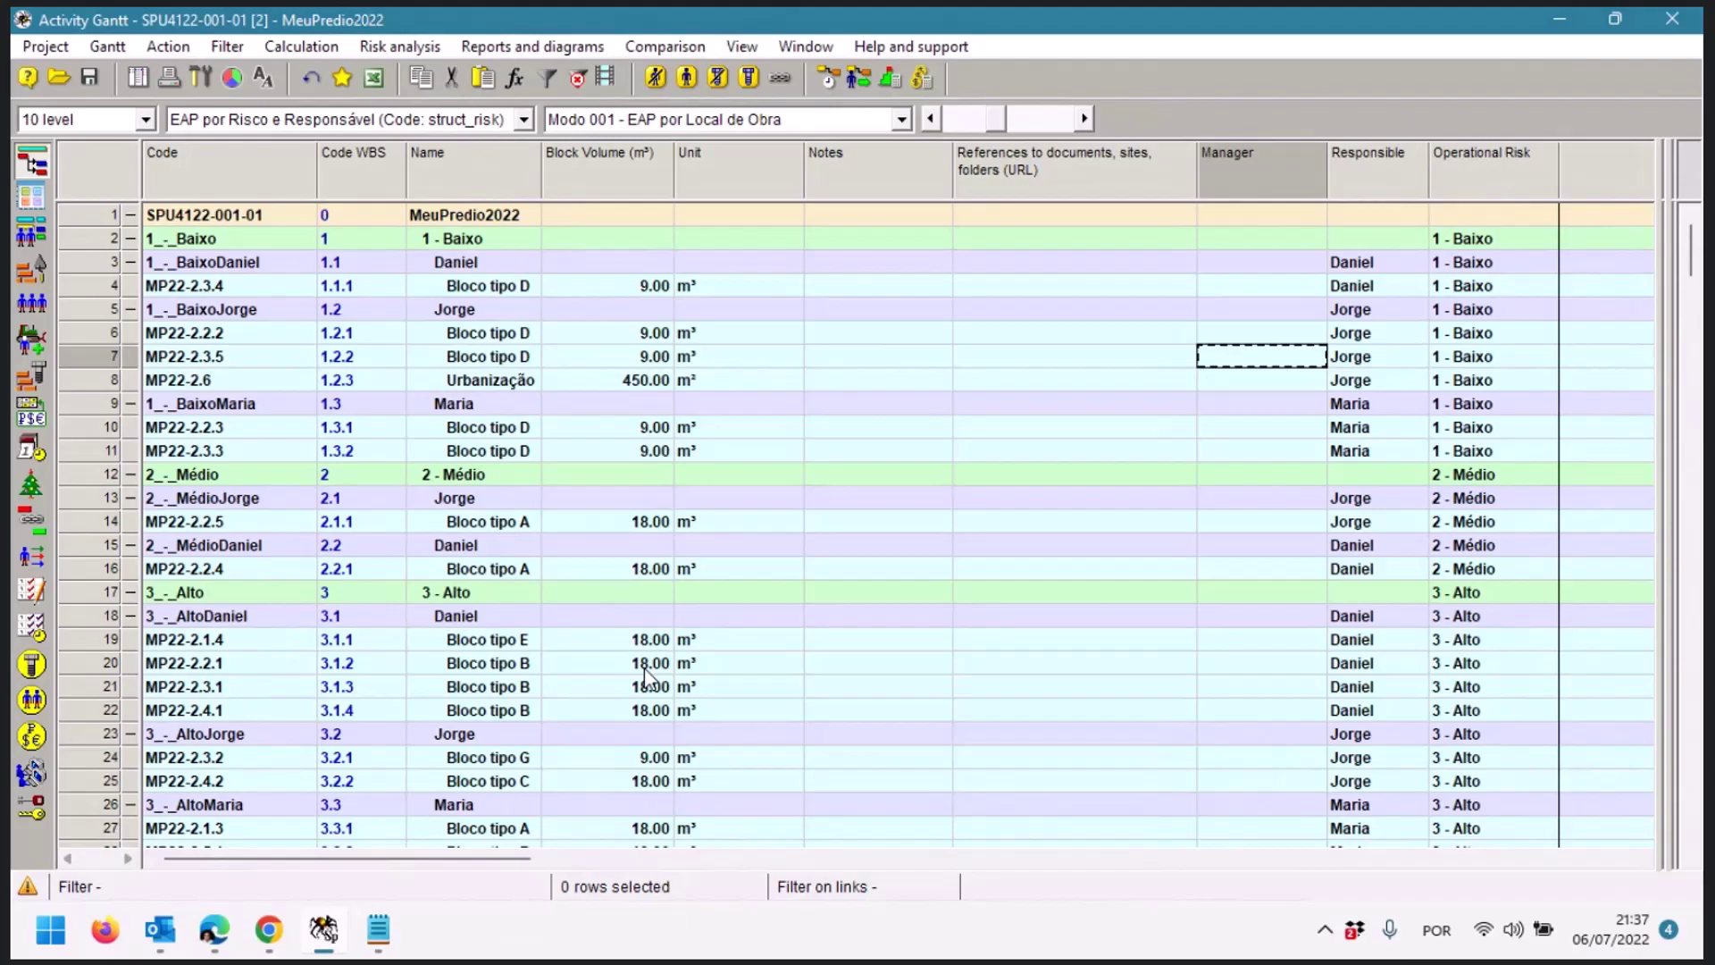
# Update "EAP por Risco e Responsável" with phase codes delimiter "---" and phase name updating on, and widen the Name column to fit
pyautogui.click(34, 54)
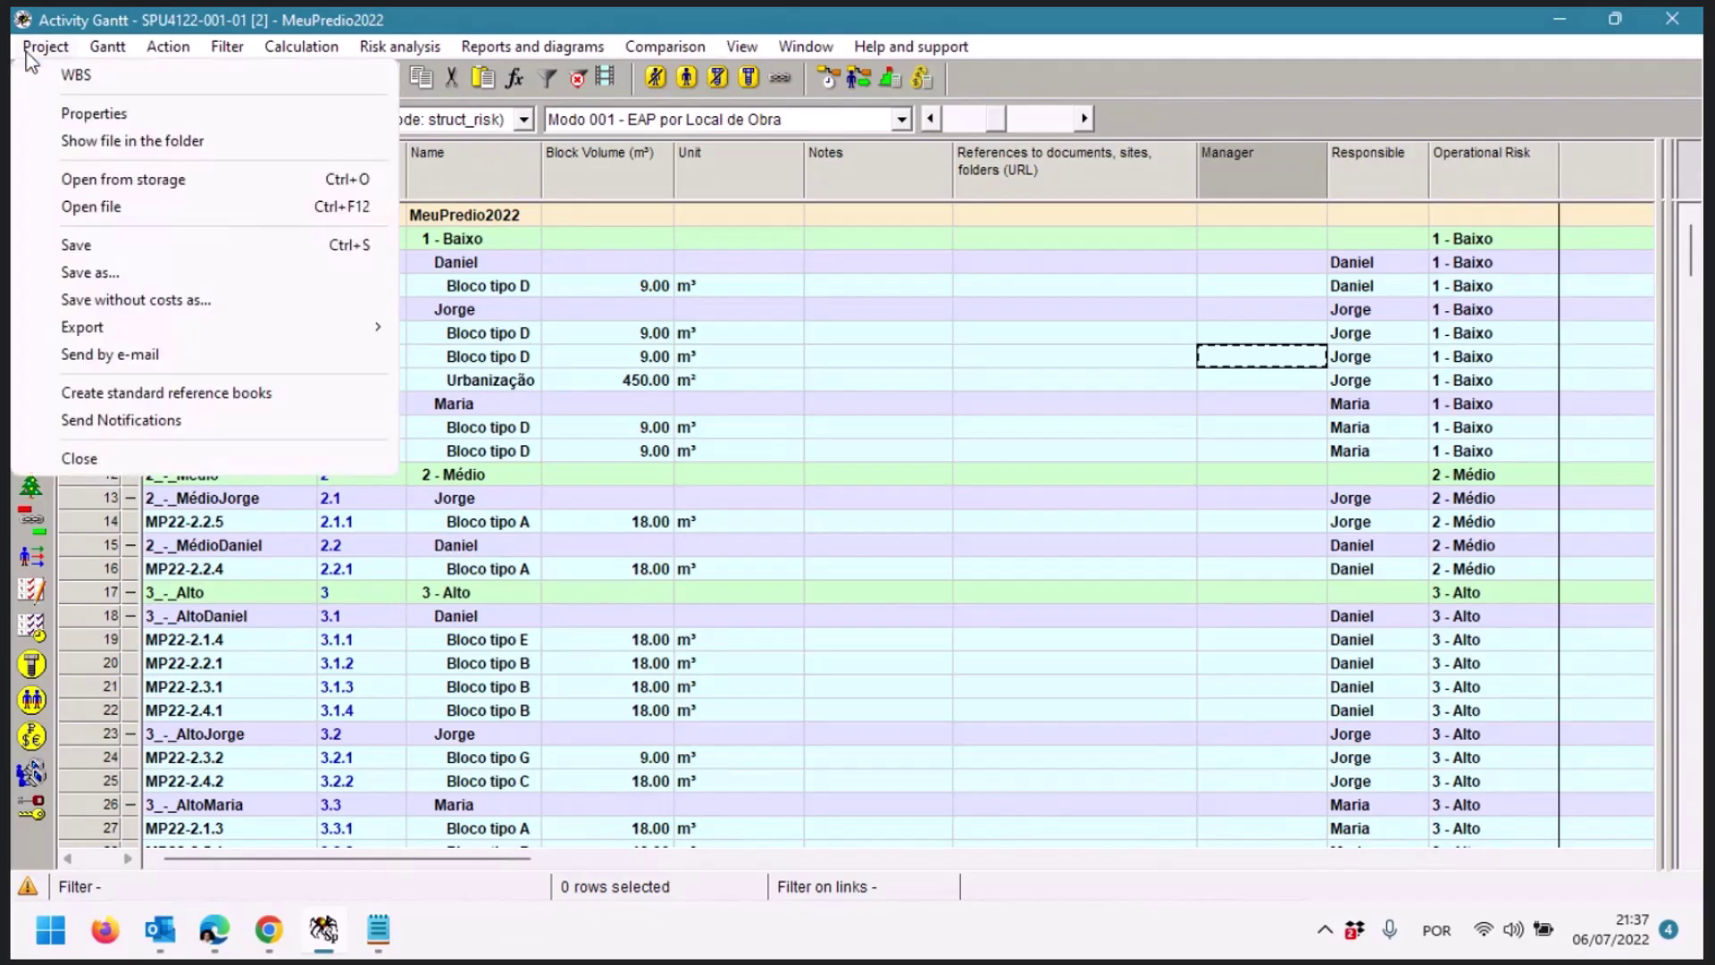
pyautogui.click(49, 79)
pyautogui.moveTo(855, 214); pyautogui.dragTo(560, 180)
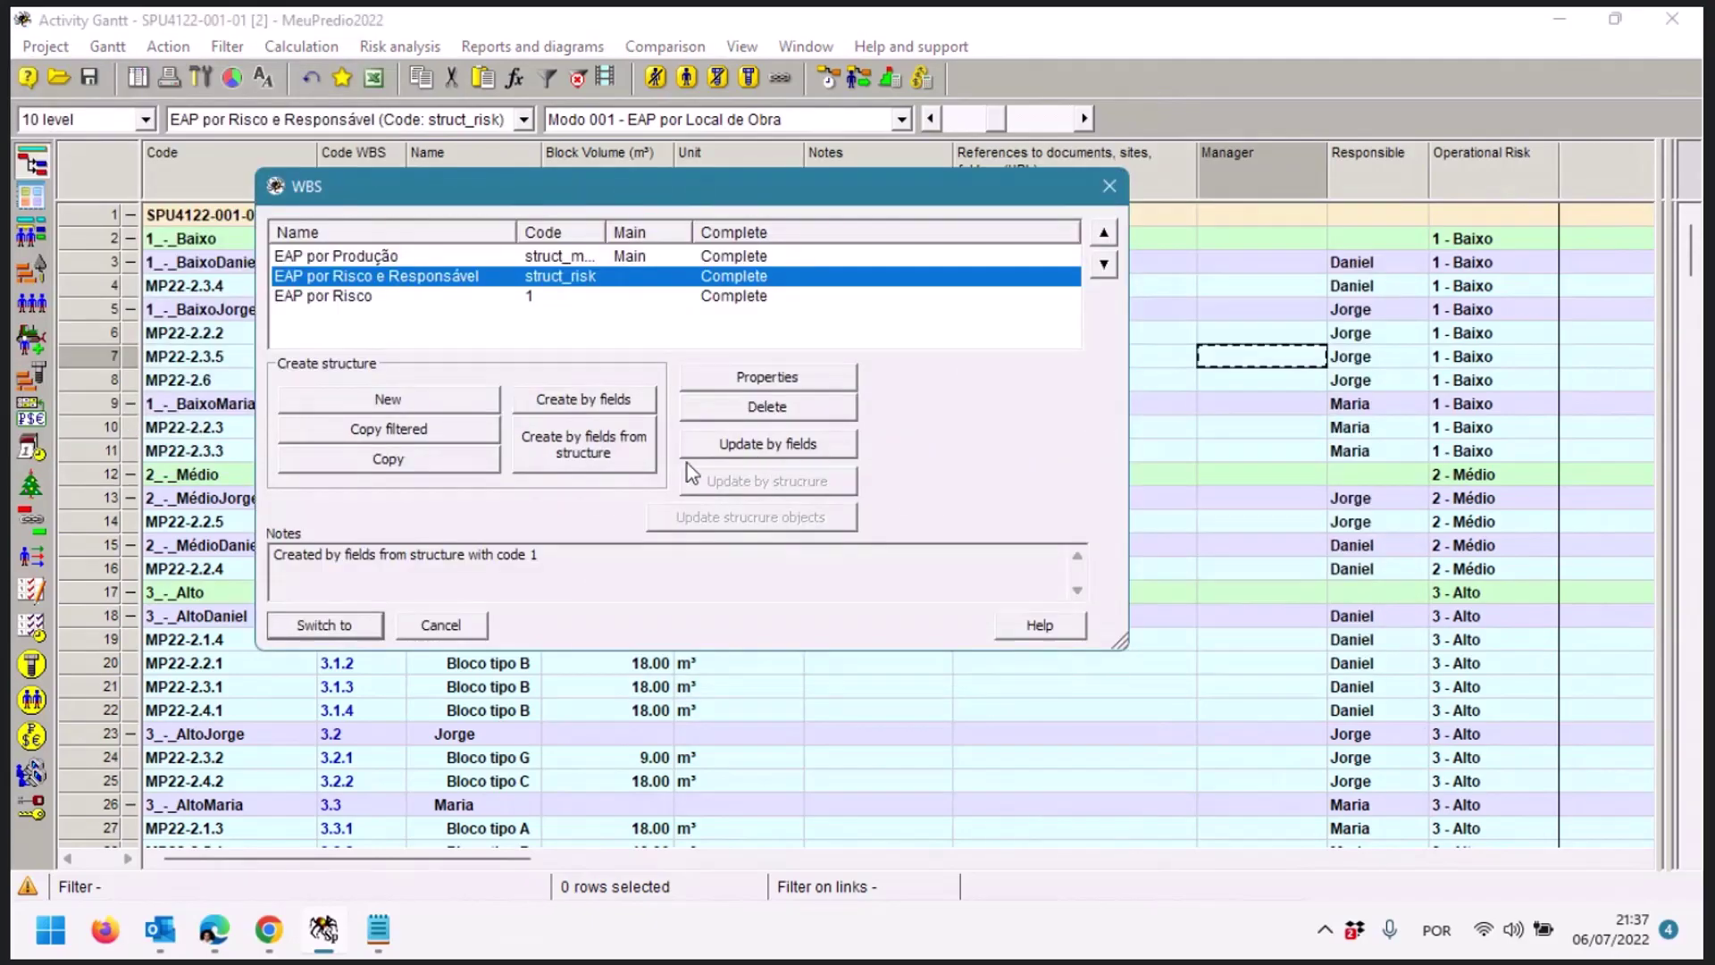
pyautogui.click(710, 451)
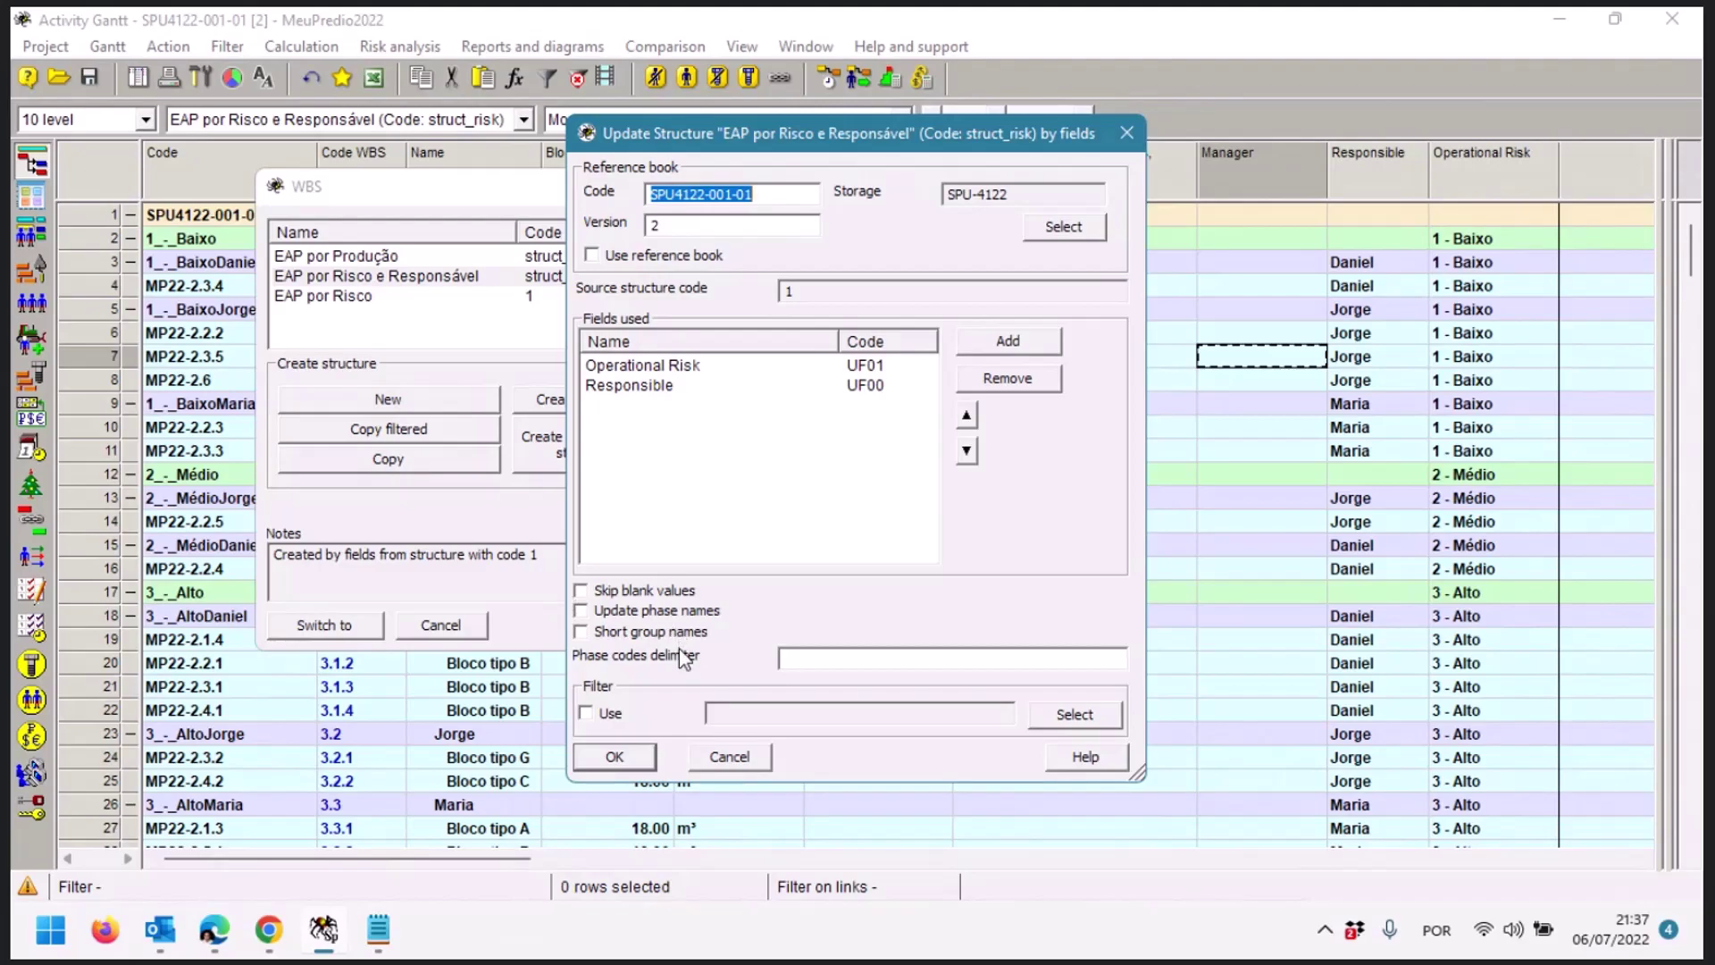
pyautogui.click(830, 666)
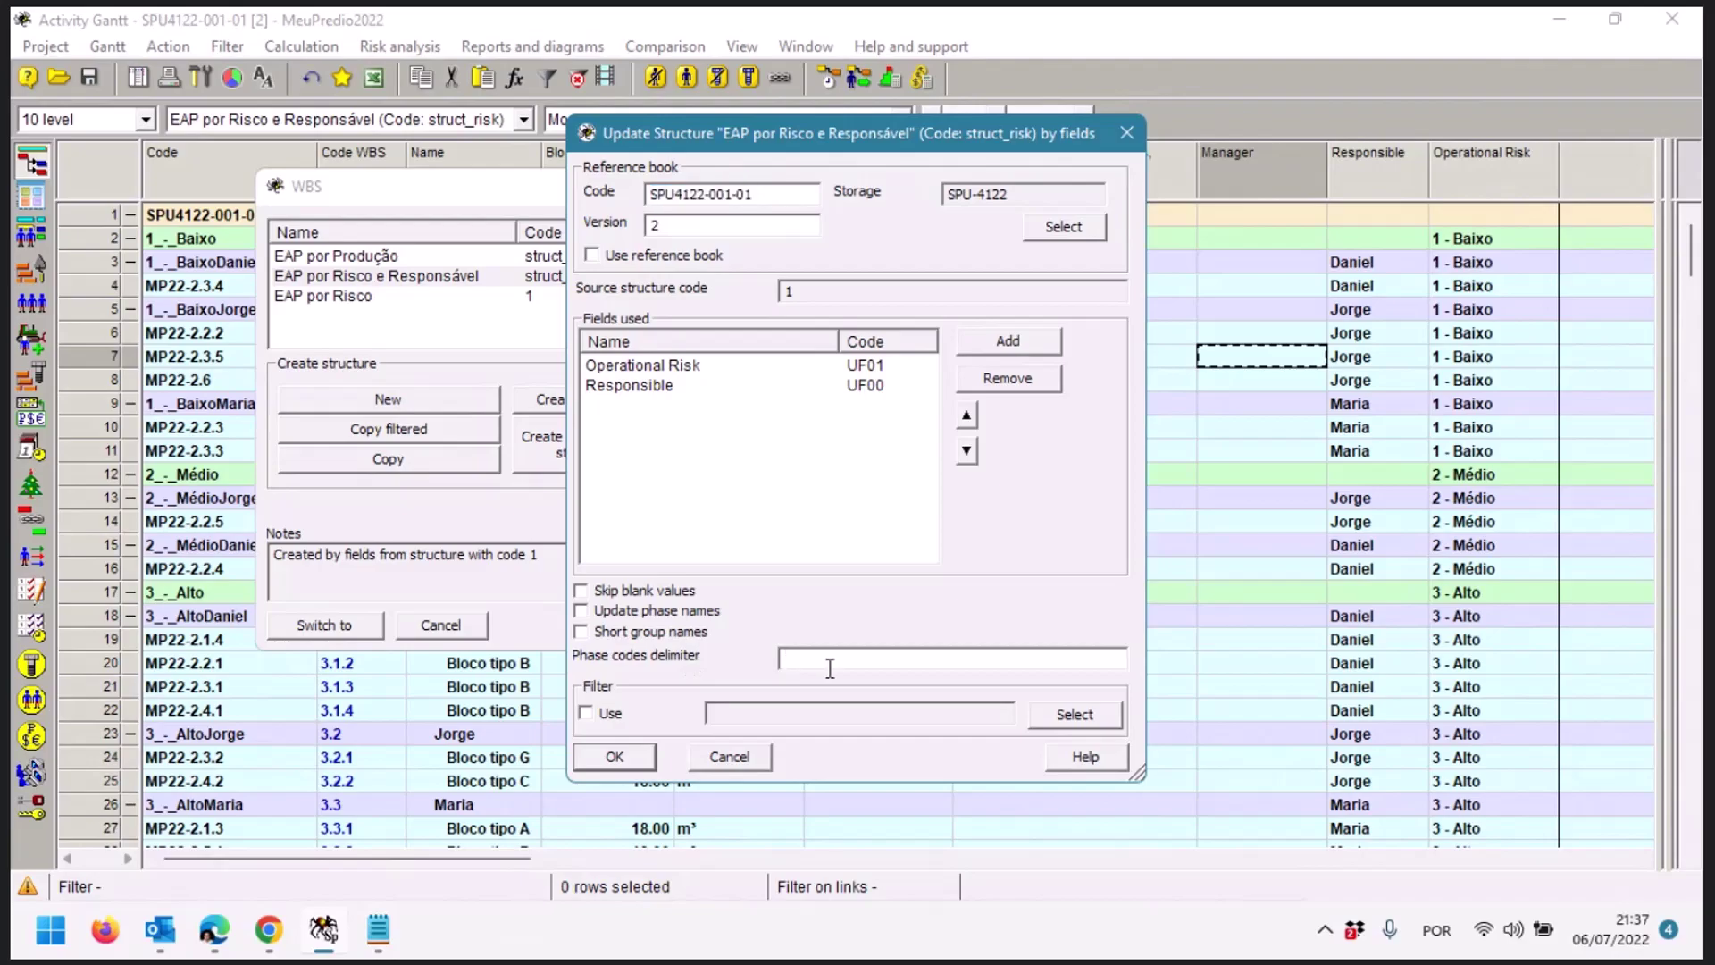
pyautogui.write('---')
pyautogui.click(581, 611)
pyautogui.click(613, 765)
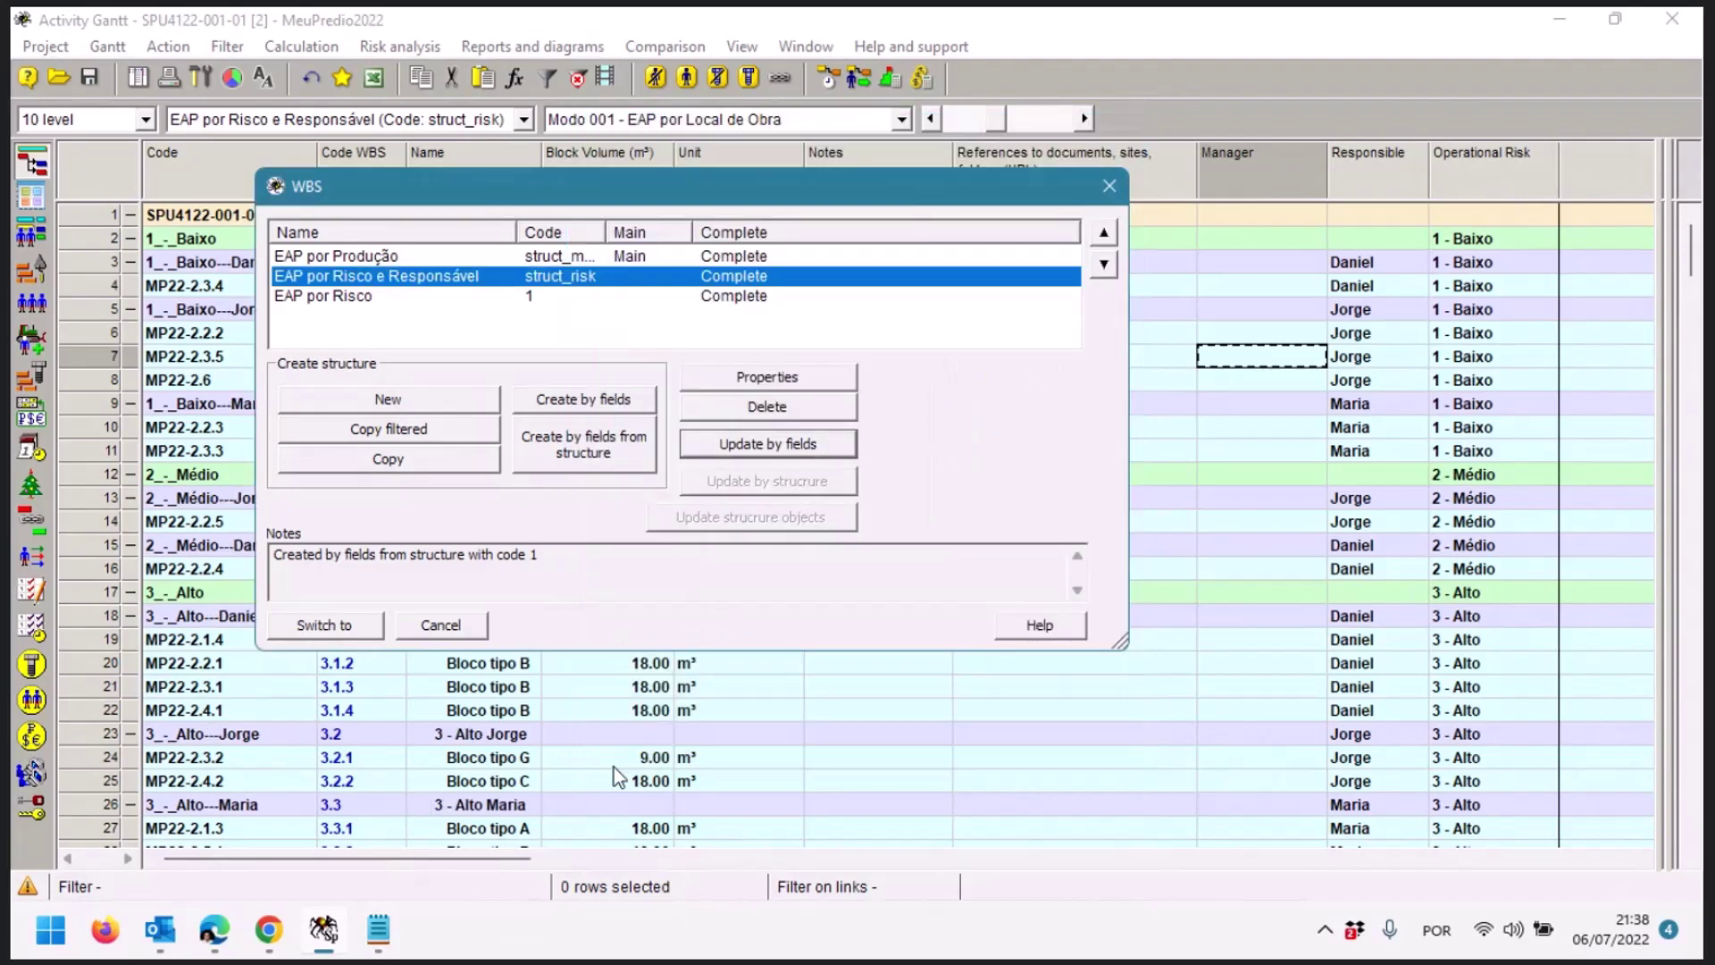
pyautogui.click(329, 625)
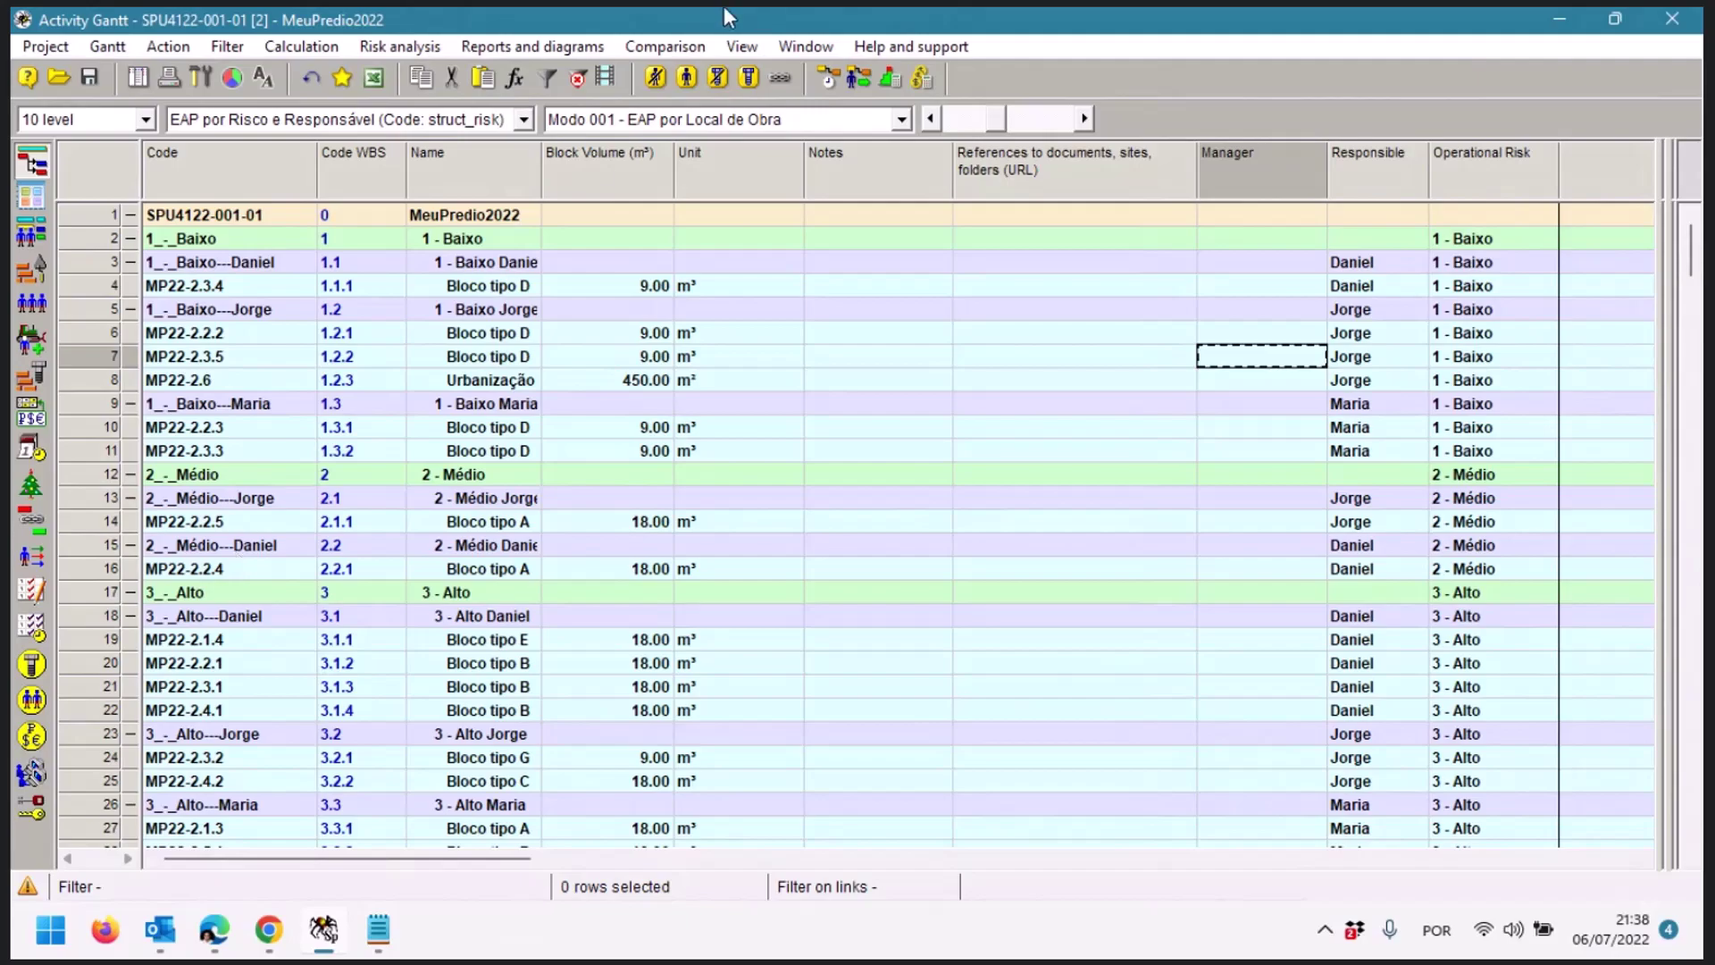
pyautogui.doubleClick(541, 186)
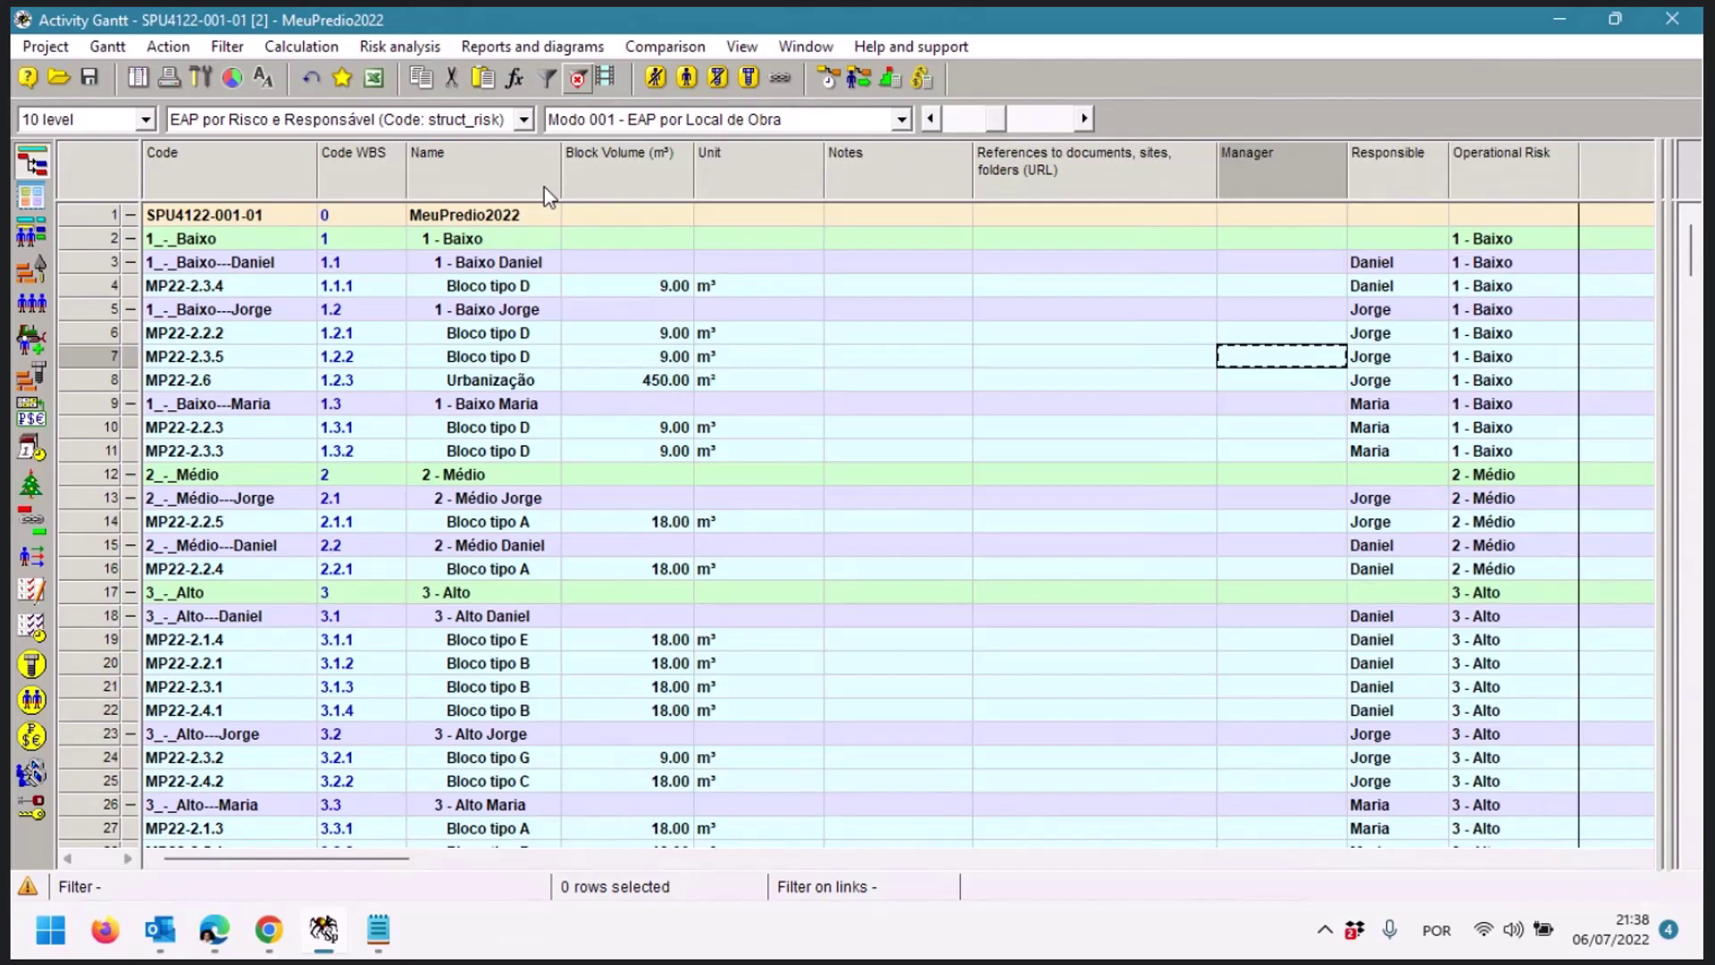
# Update "EAP por Risco e Responsável" with blank values skipped, short group names on, phase name updating off and an empty phase codes delimiter
pyautogui.click(45, 46)
pyautogui.click(384, 255)
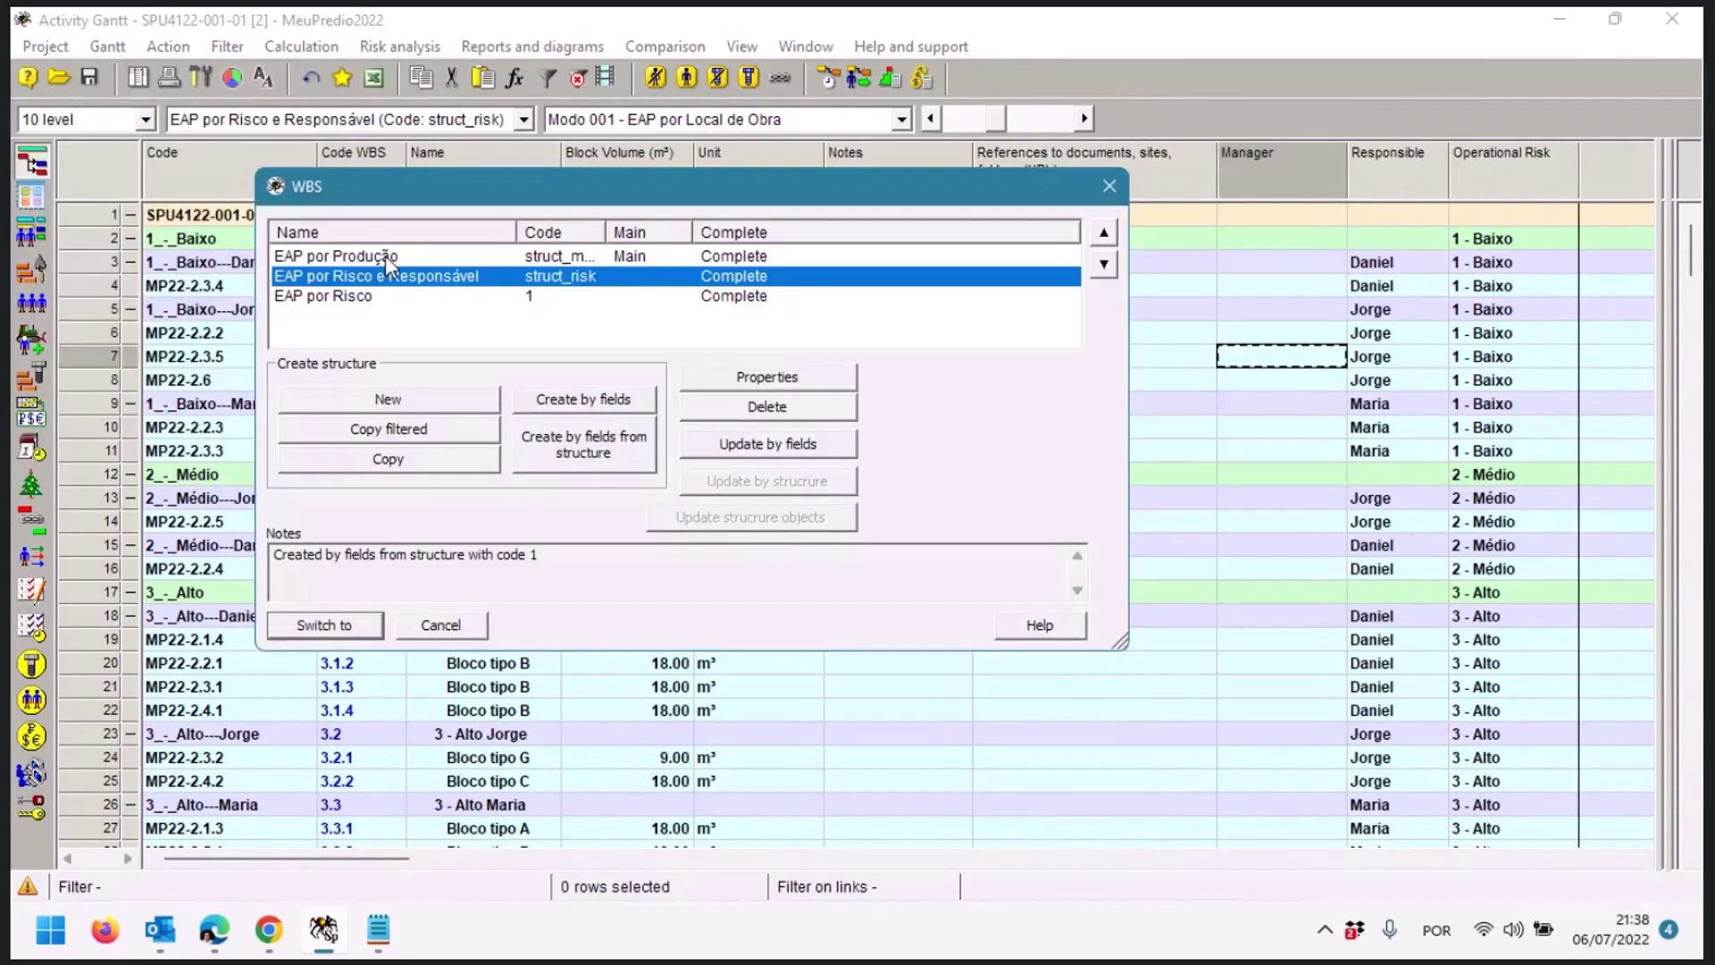
pyautogui.click(715, 447)
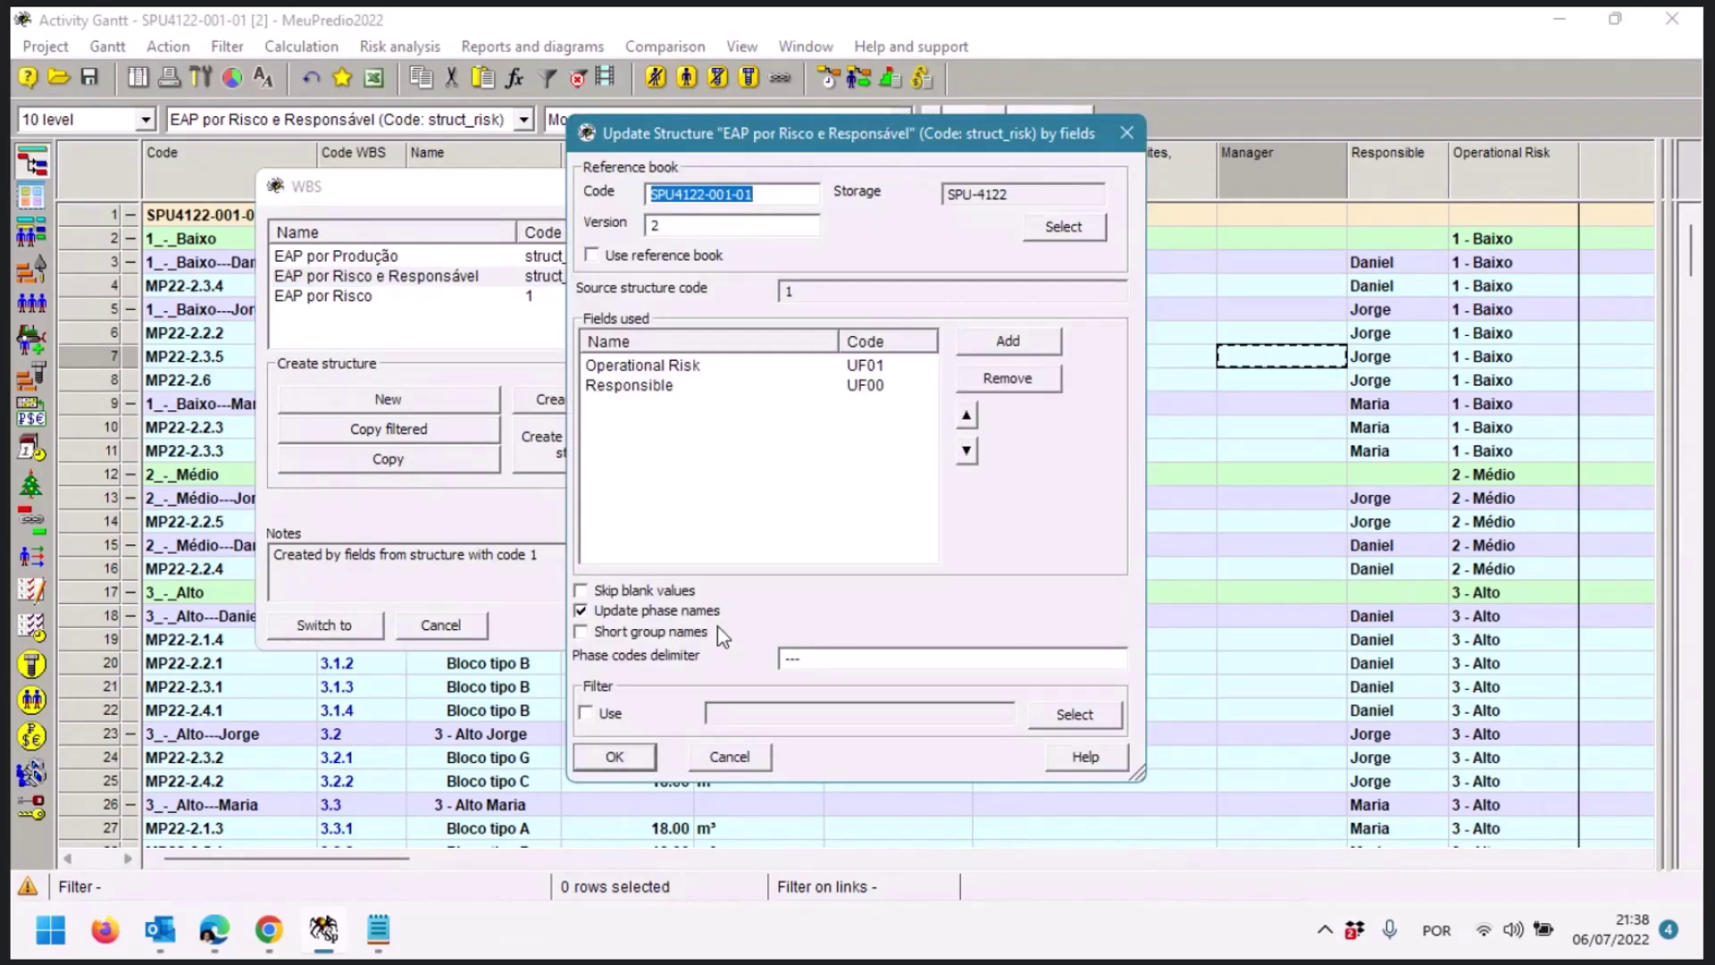
pyautogui.click(582, 590)
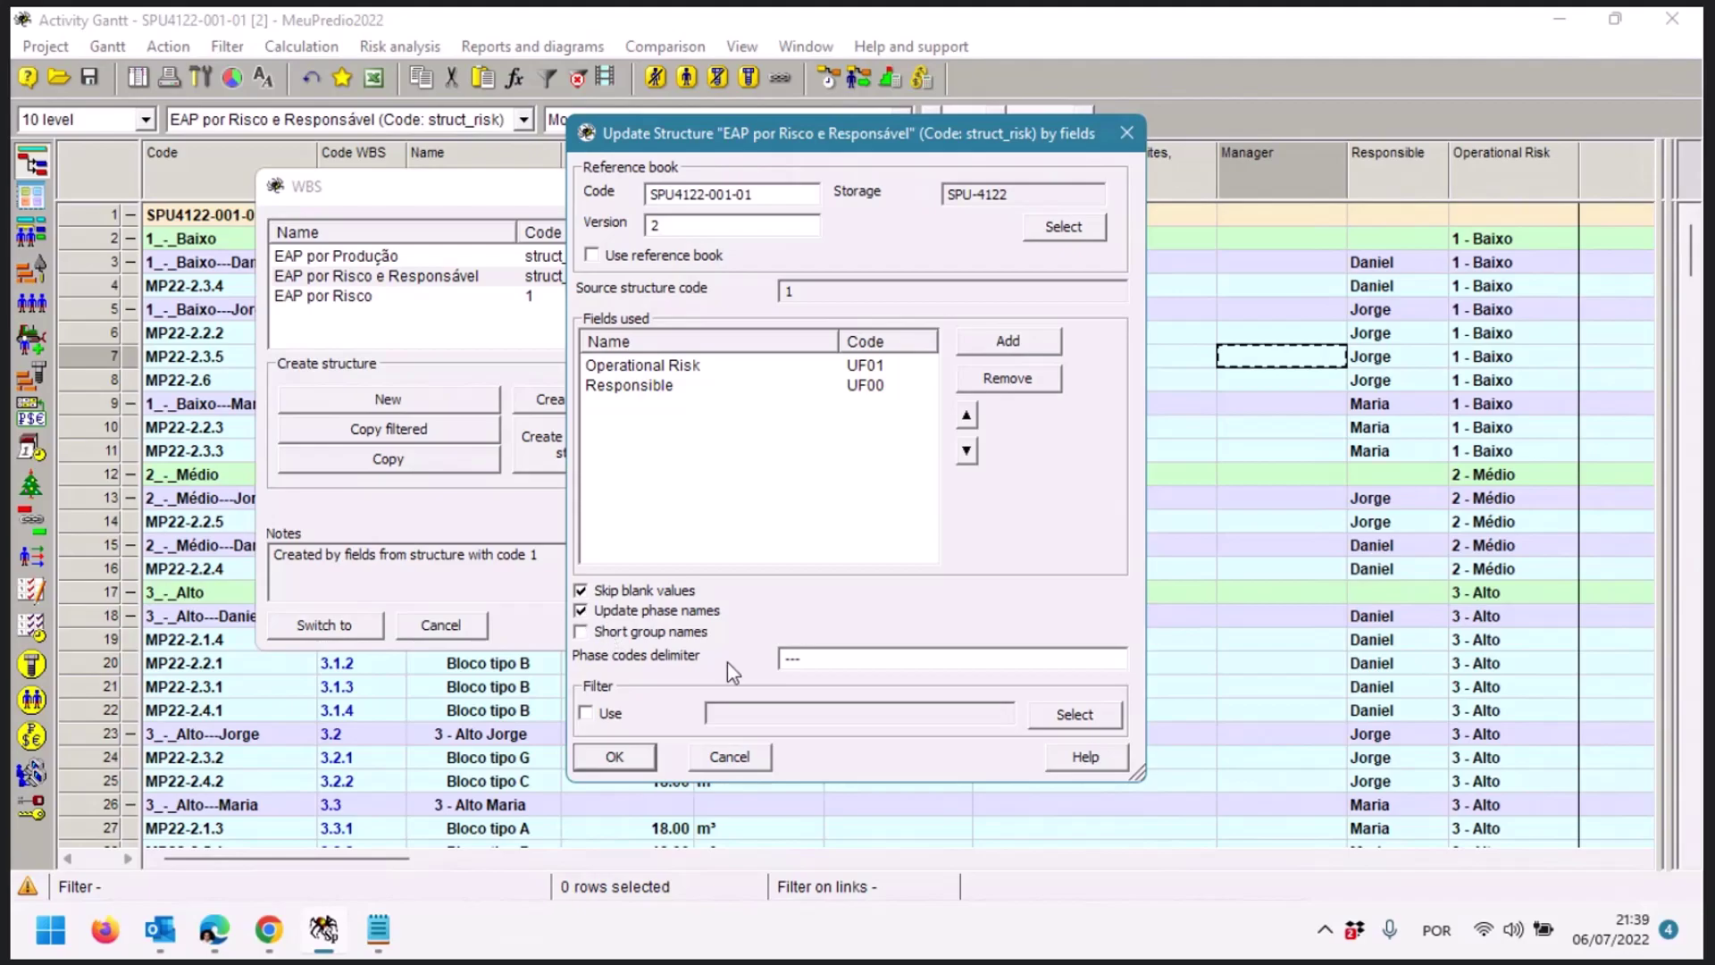
pyautogui.moveTo(849, 658); pyautogui.dragTo(742, 646)
pyautogui.press('BackSpace')
pyautogui.click(582, 628)
pyautogui.click(617, 754)
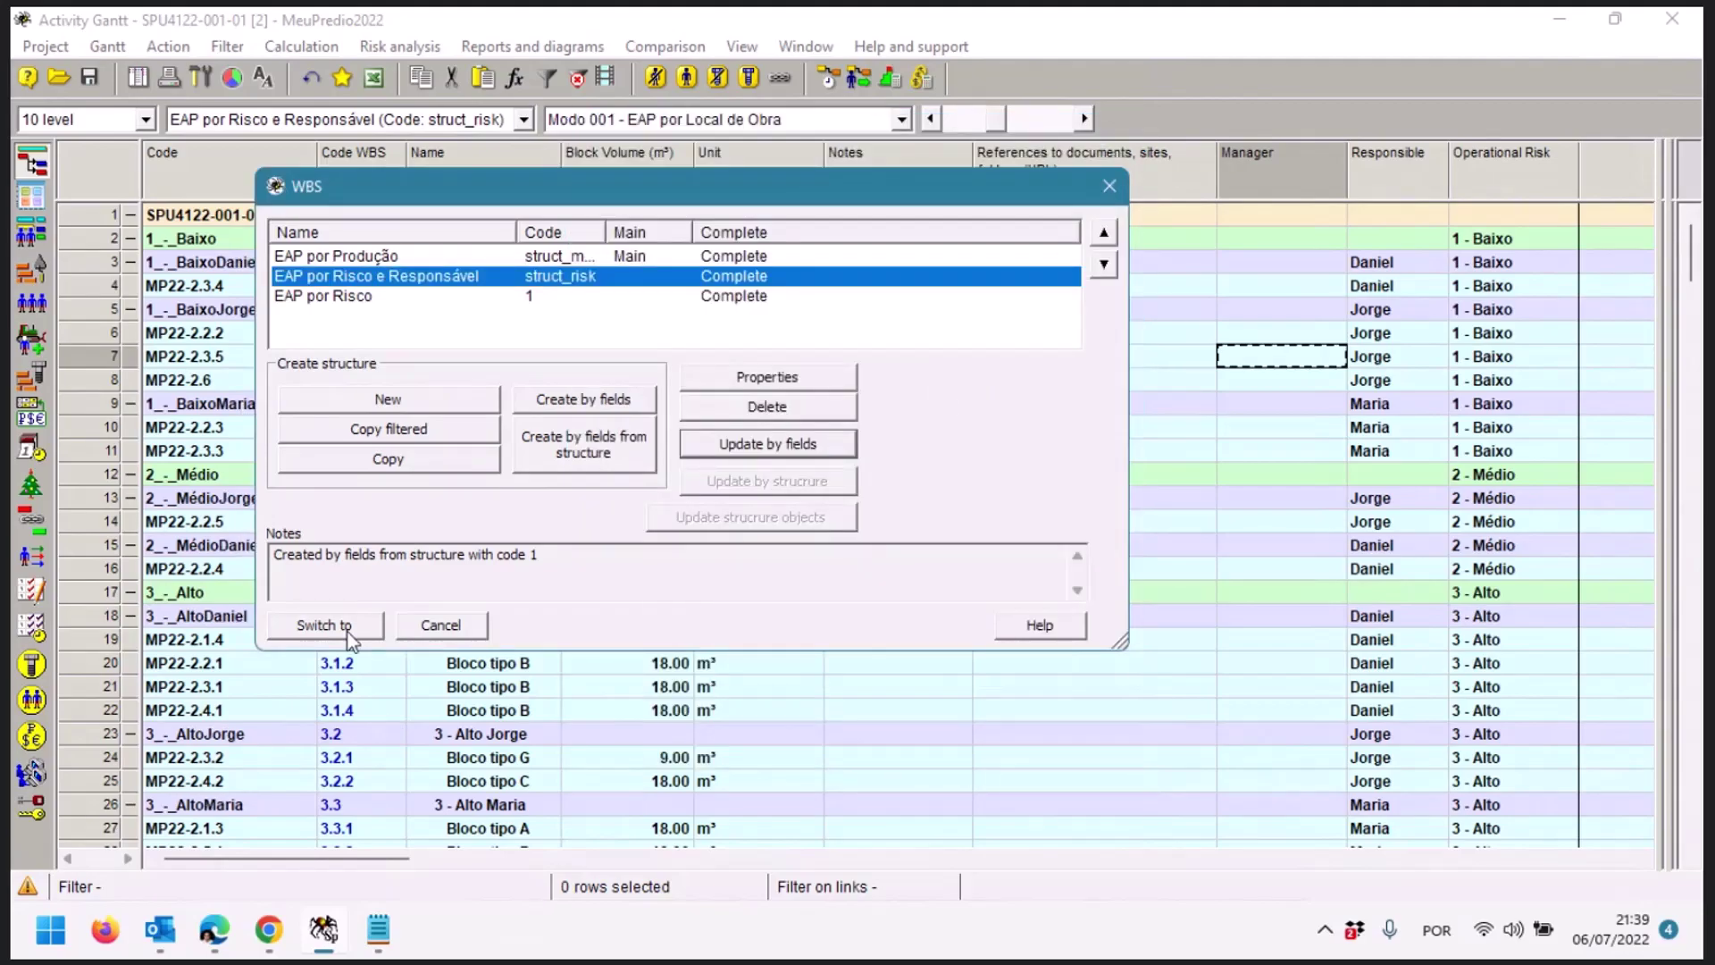
pyautogui.click(323, 625)
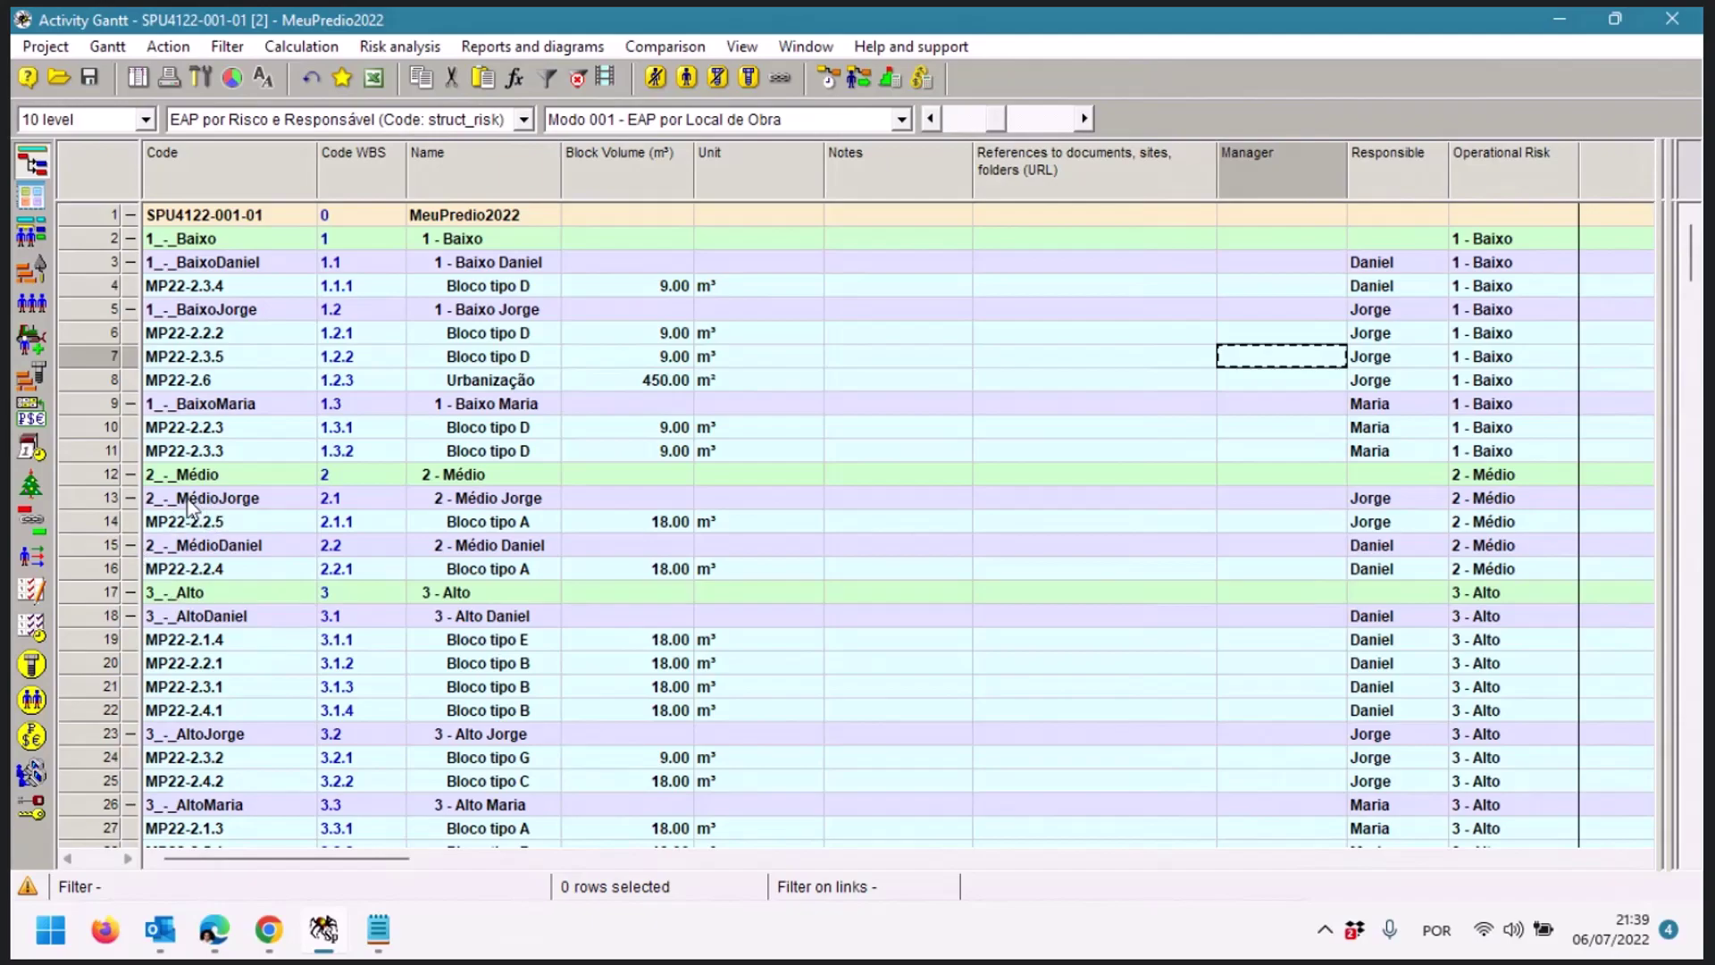
# Update "EAP por Risco e Responsável" by its fields with phase name updating turned on, and display the structure
pyautogui.click(103, 498)
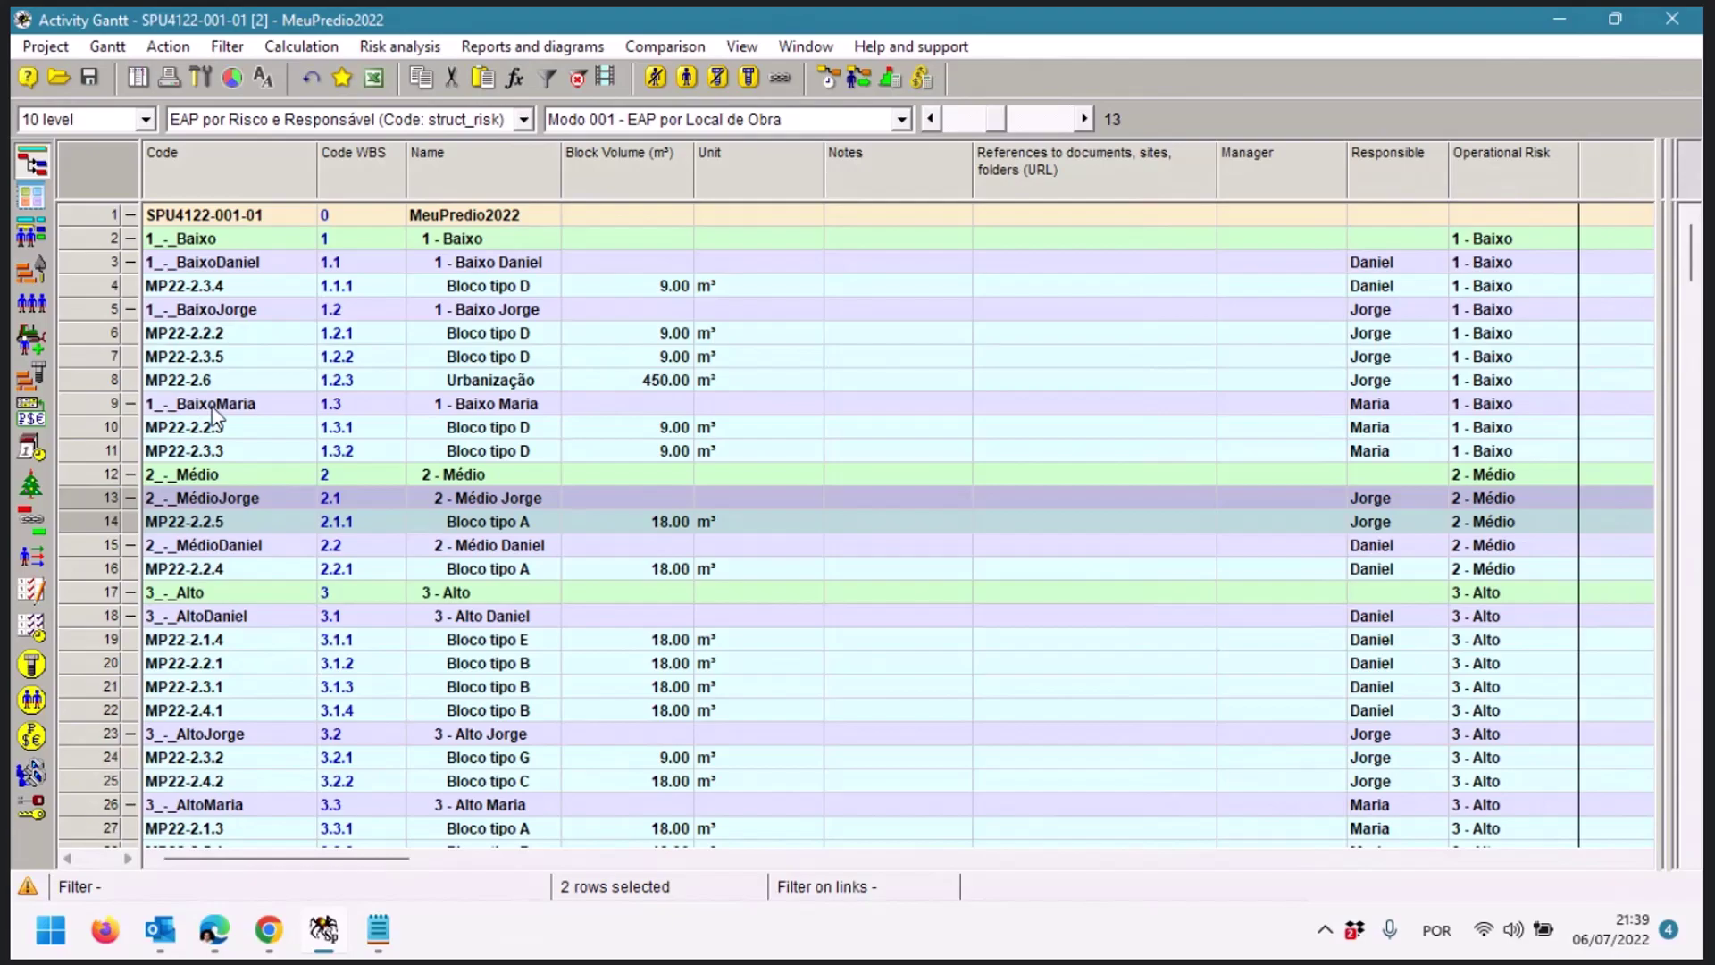
pyautogui.click(46, 46)
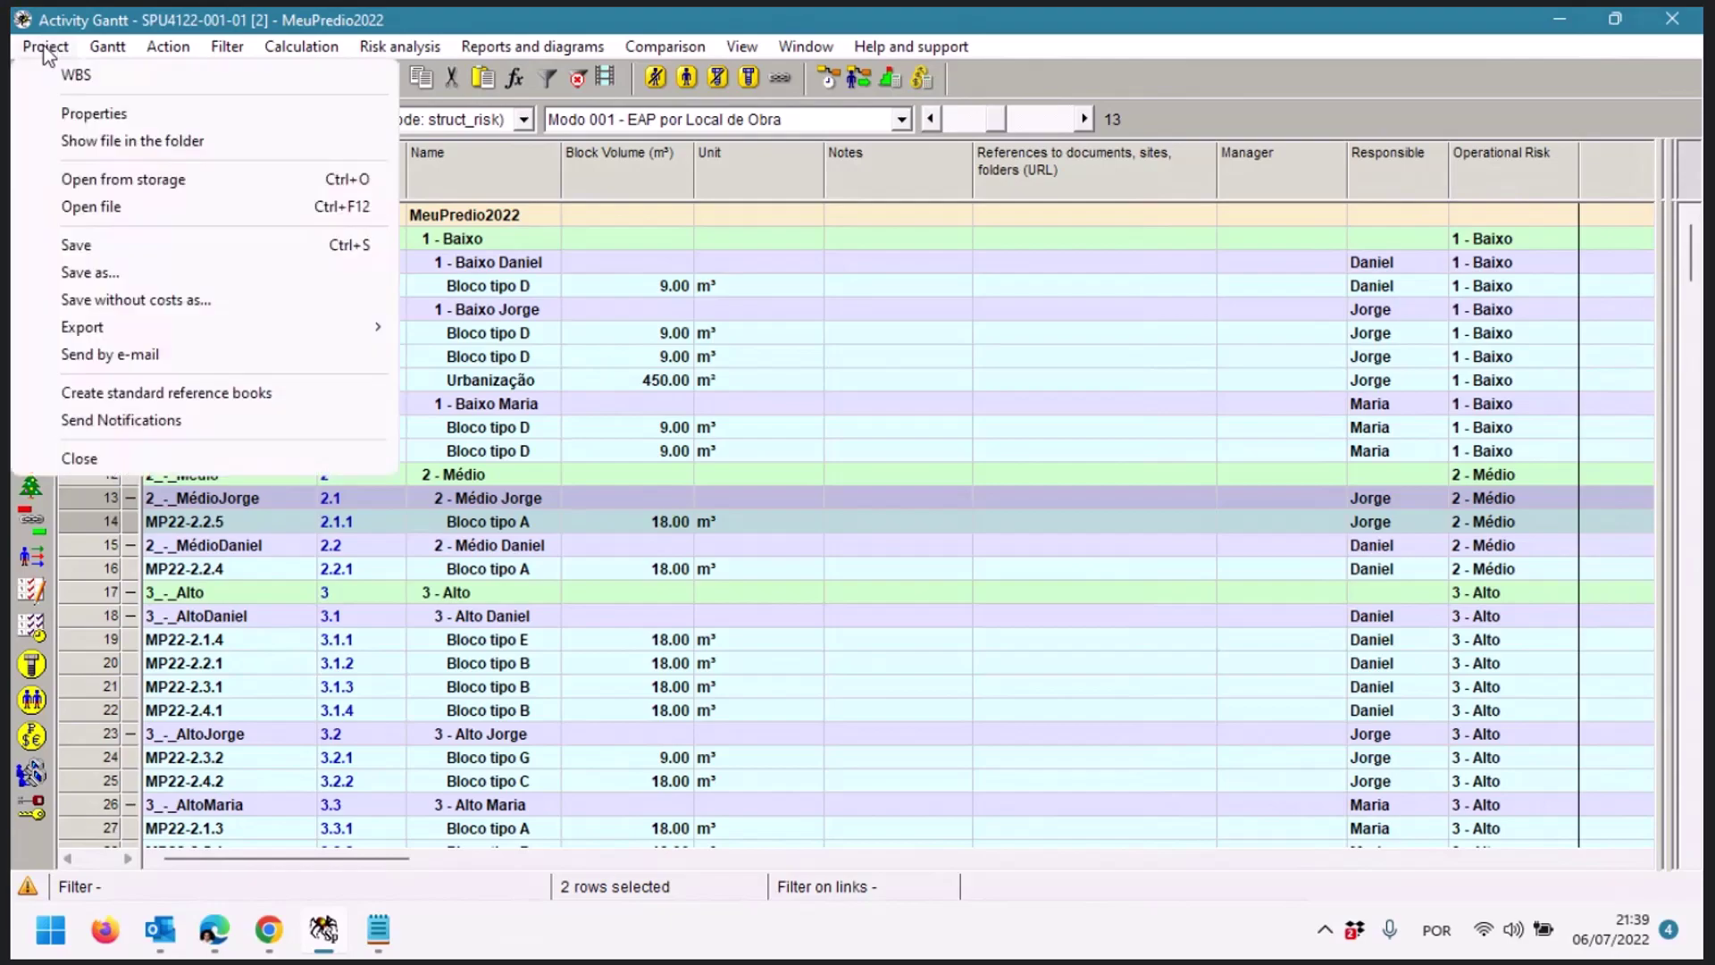
pyautogui.click(72, 70)
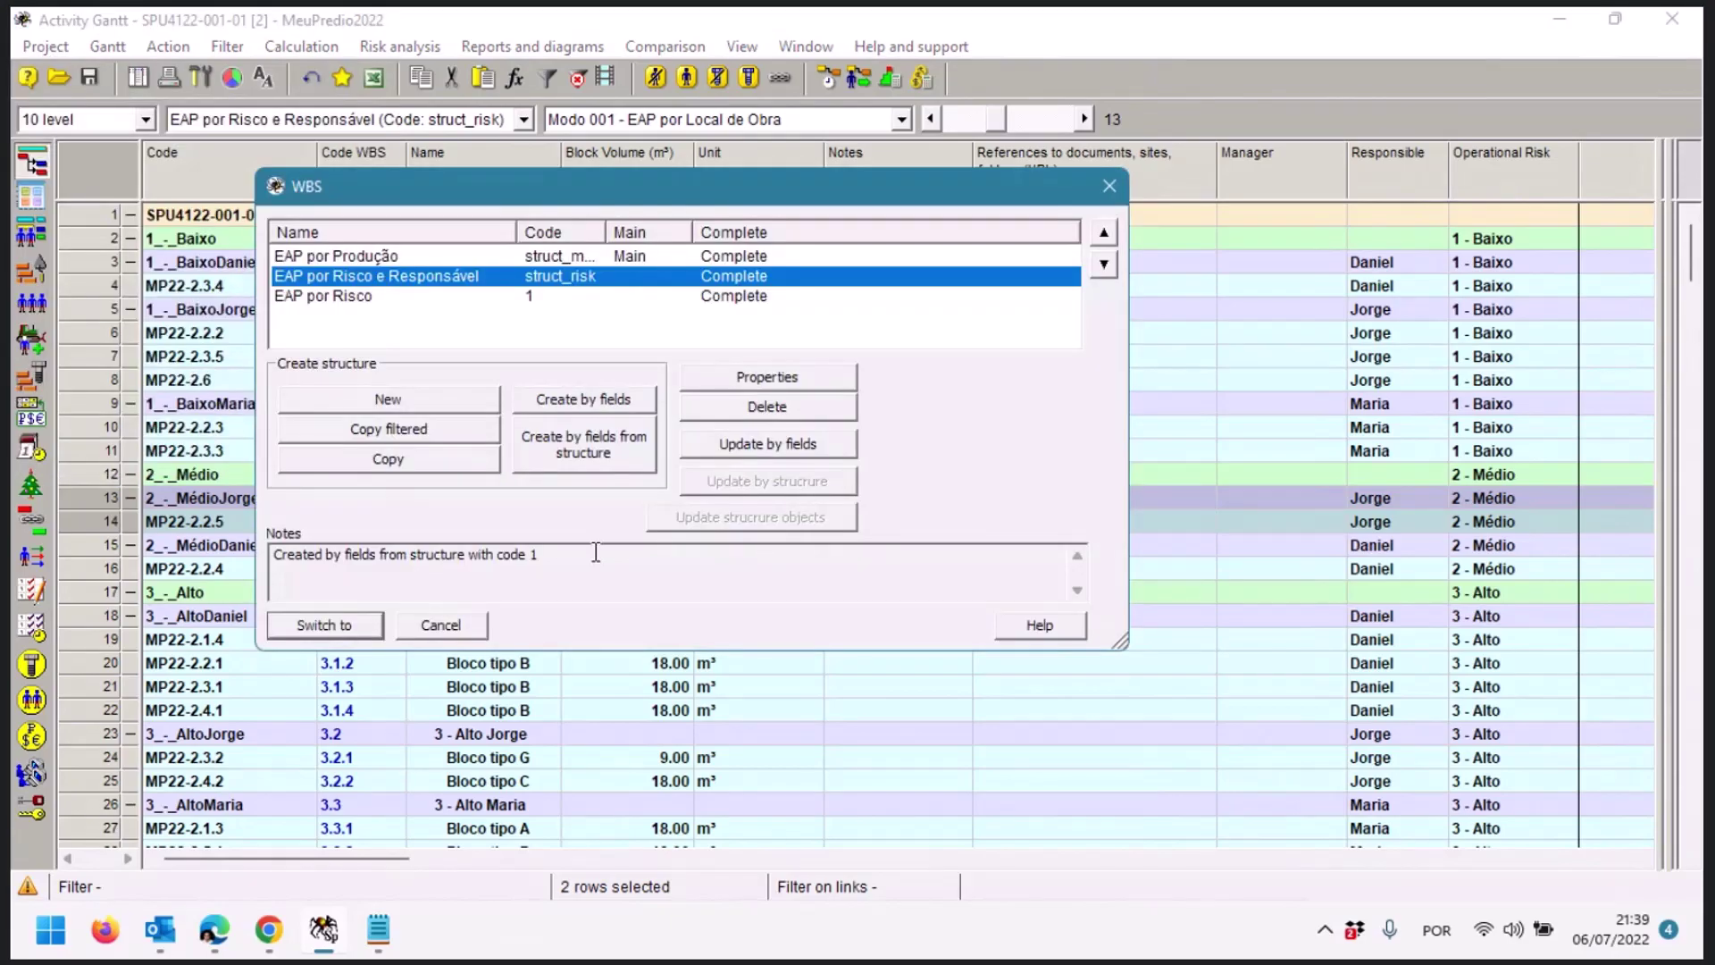
pyautogui.click(758, 446)
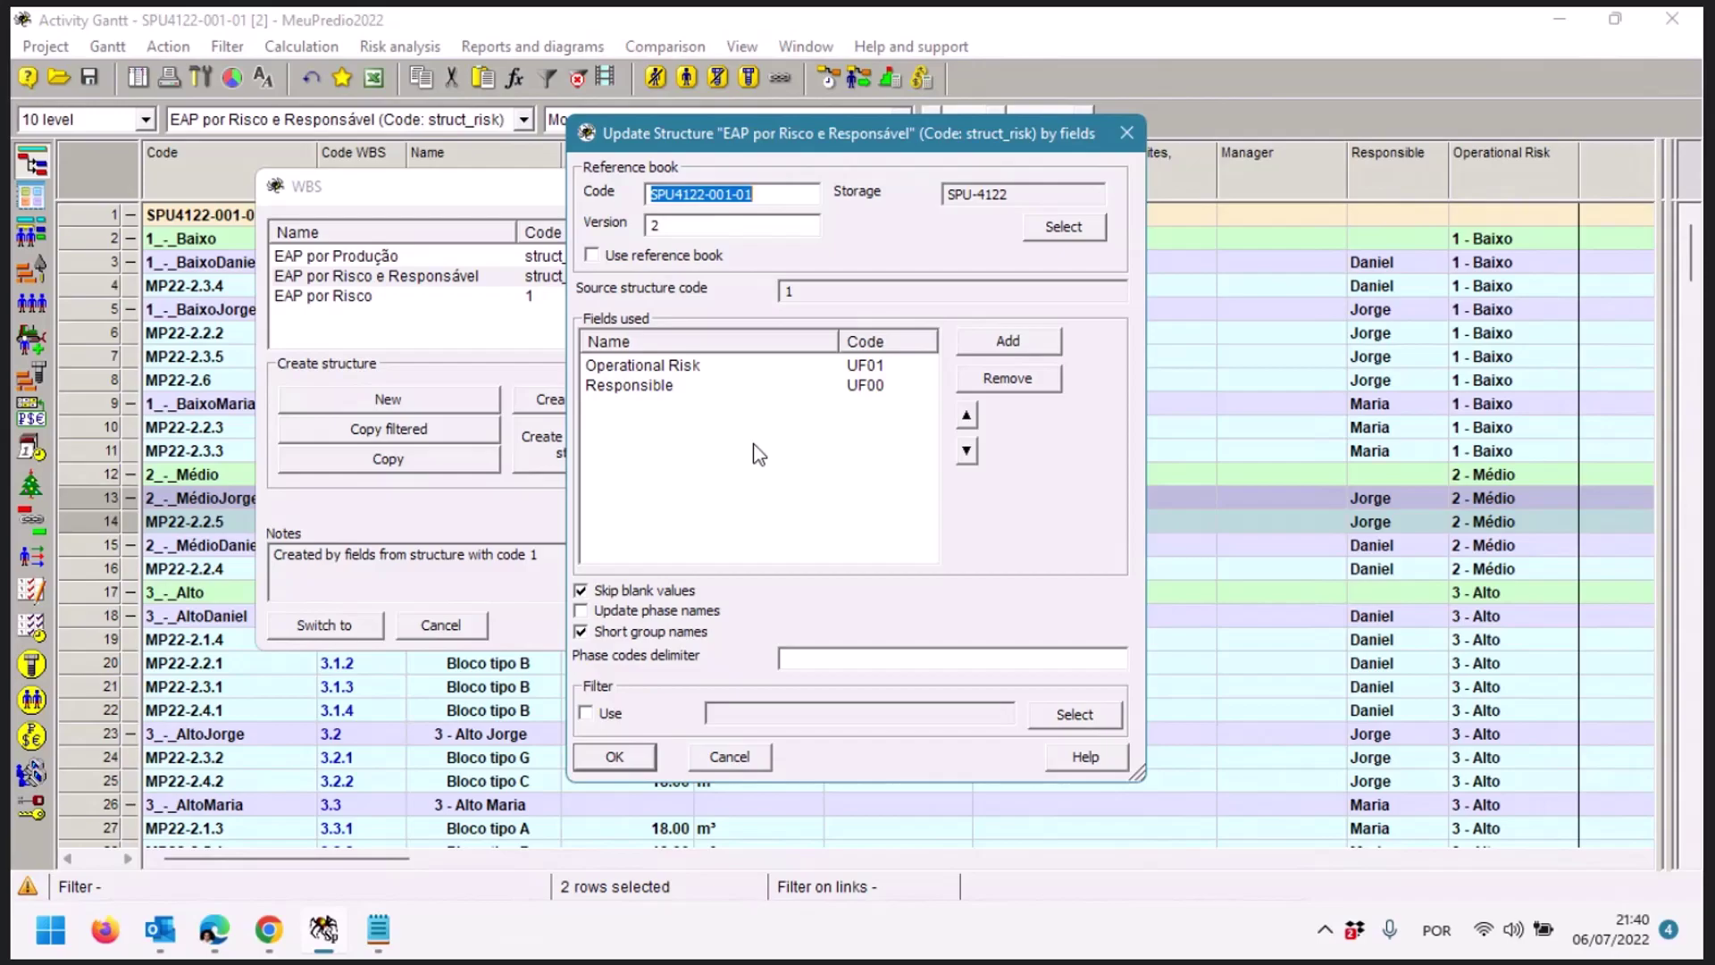
pyautogui.click(582, 613)
pyautogui.click(616, 758)
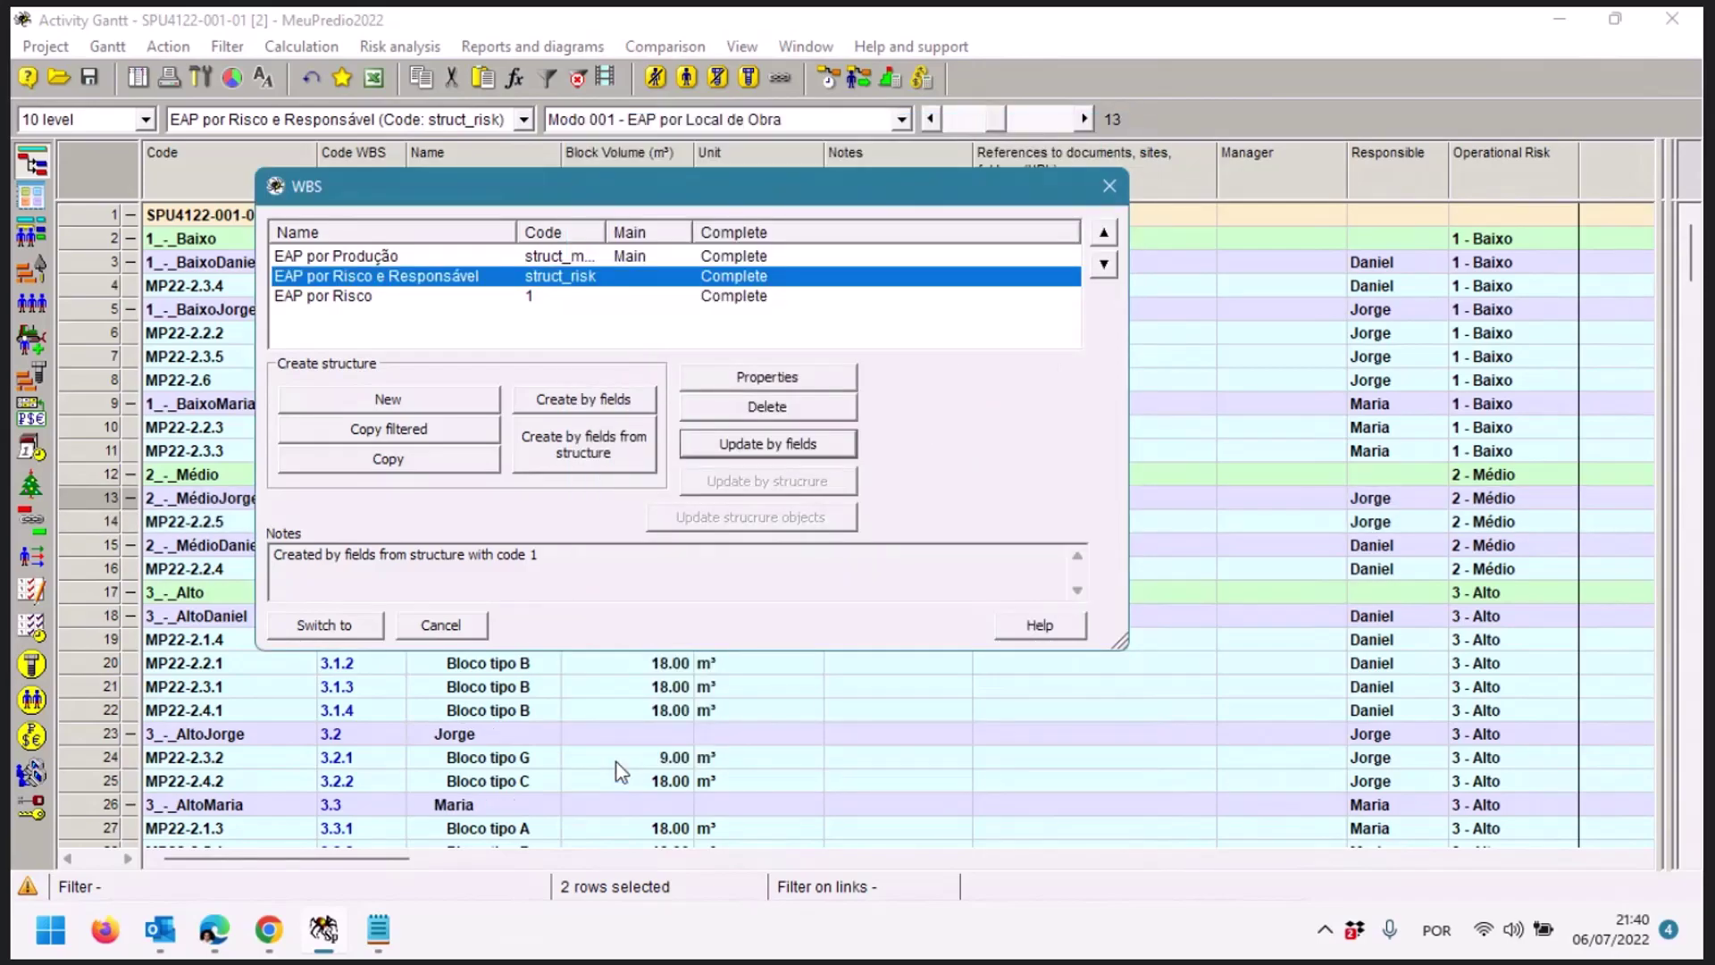
pyautogui.click(315, 628)
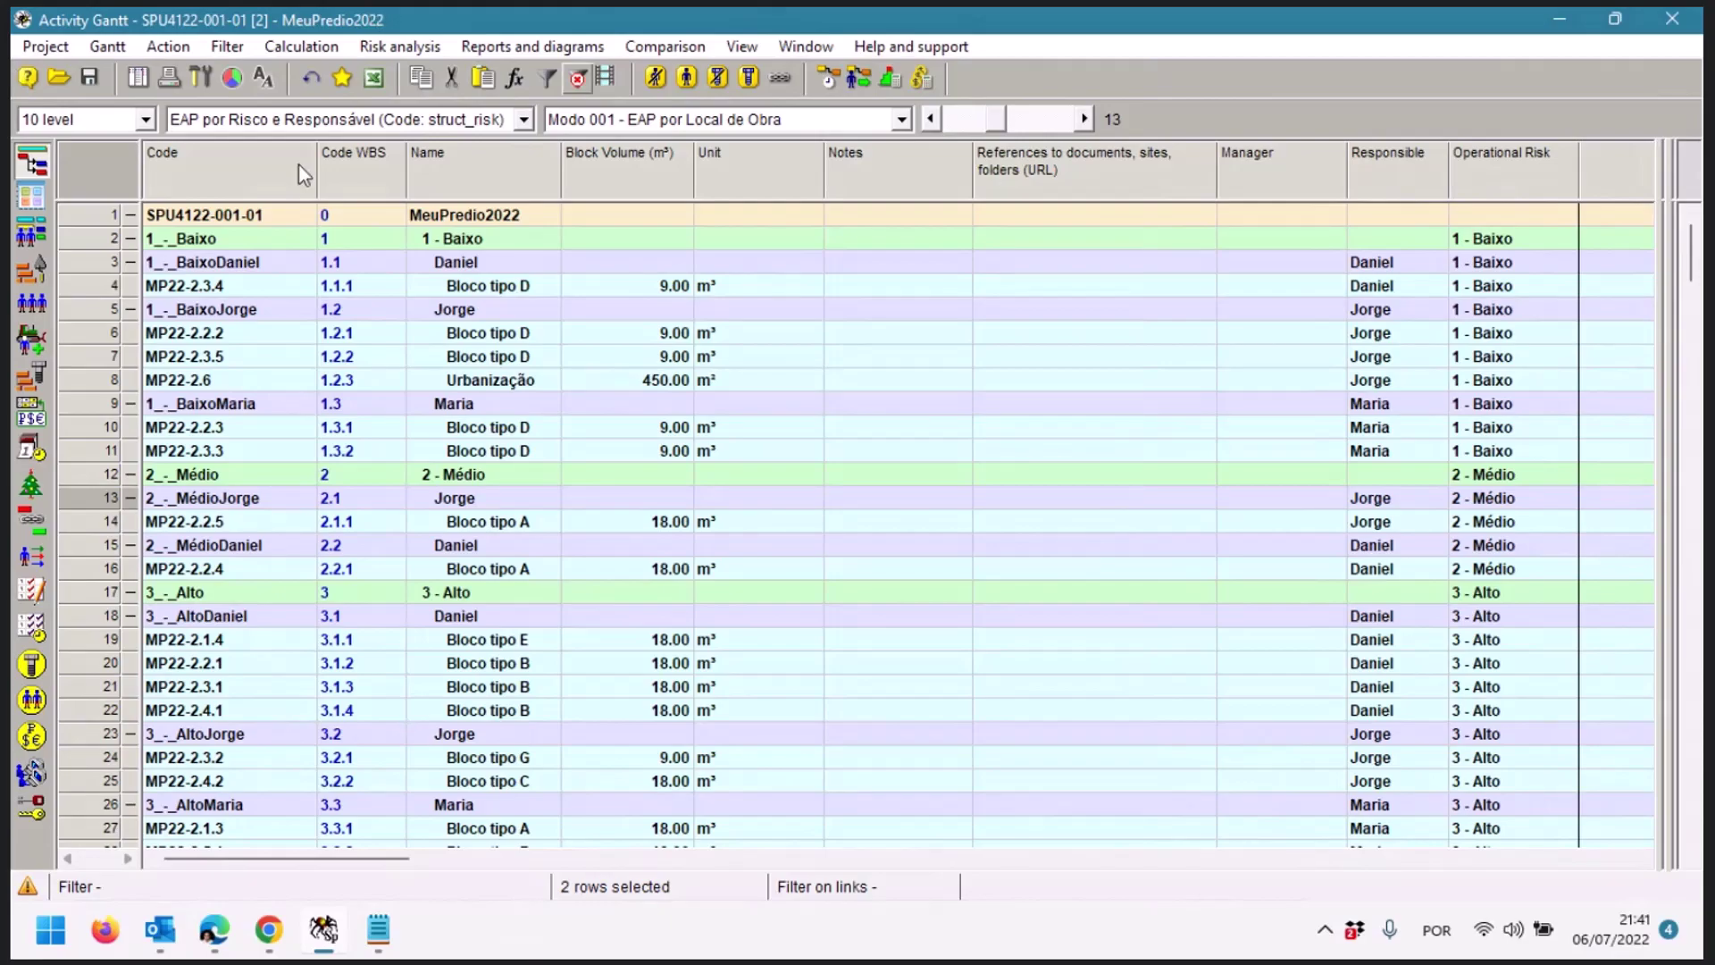
# Display the "EAP por Produção" structure (struct_main) in the view mode "Modo 001 - EAP por Local de Obra"
pyautogui.click(319, 127)
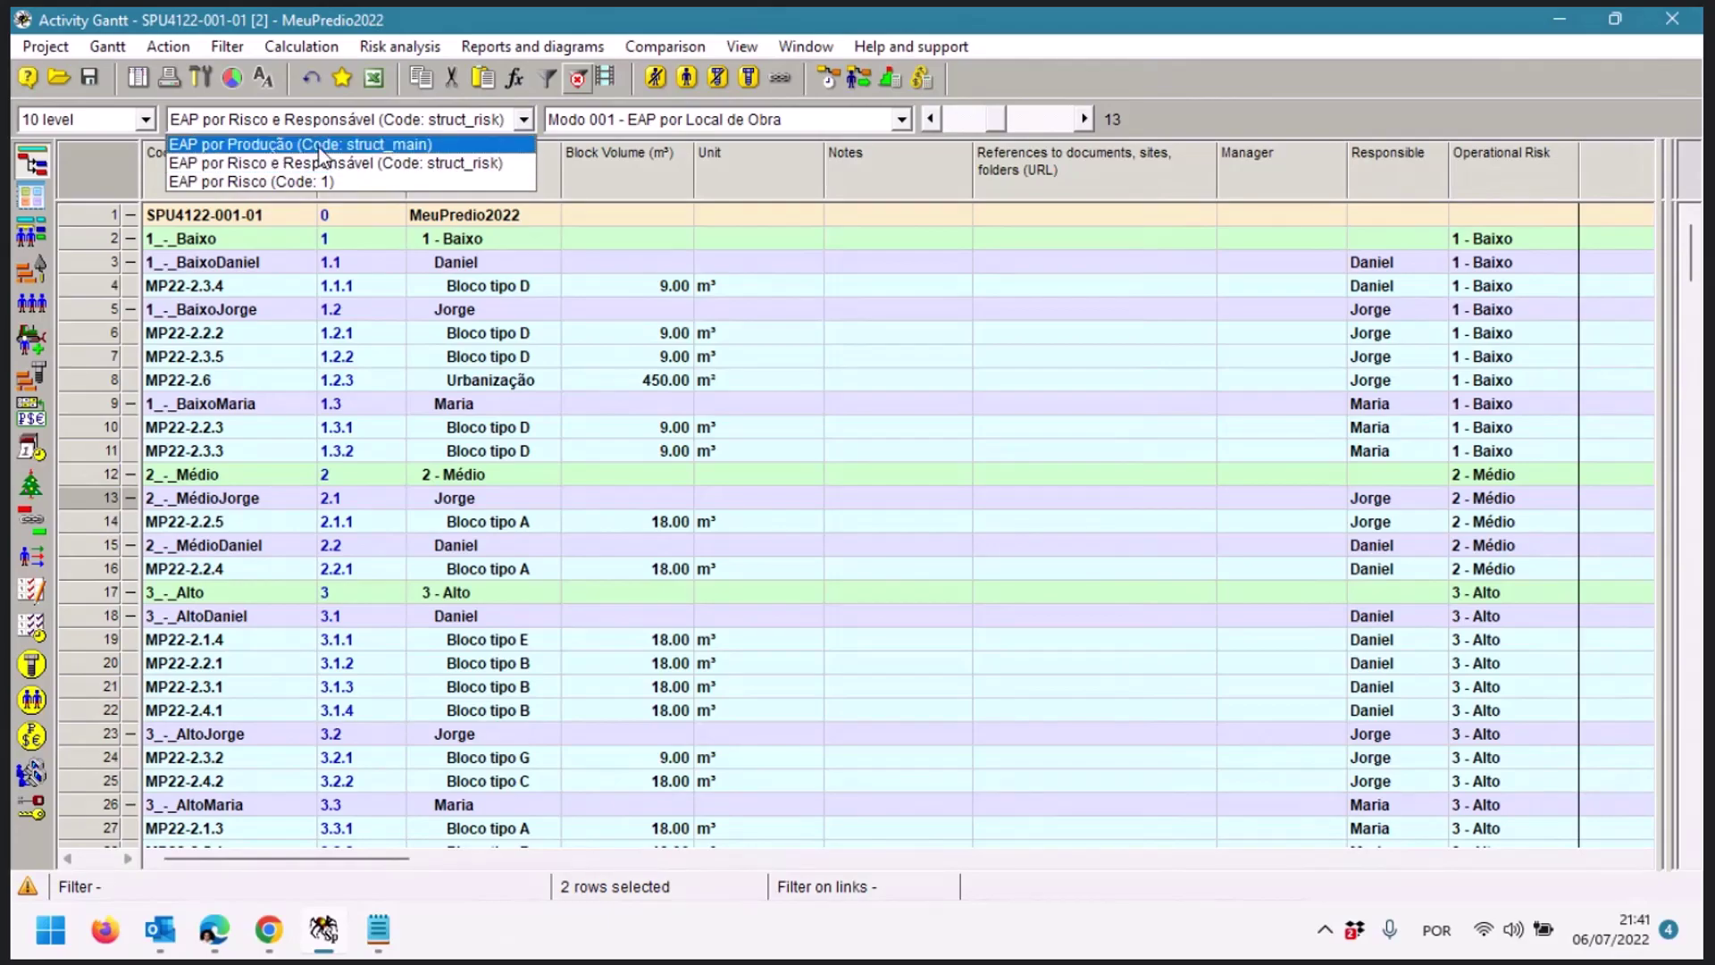
pyautogui.click(729, 119)
pyautogui.click(730, 119)
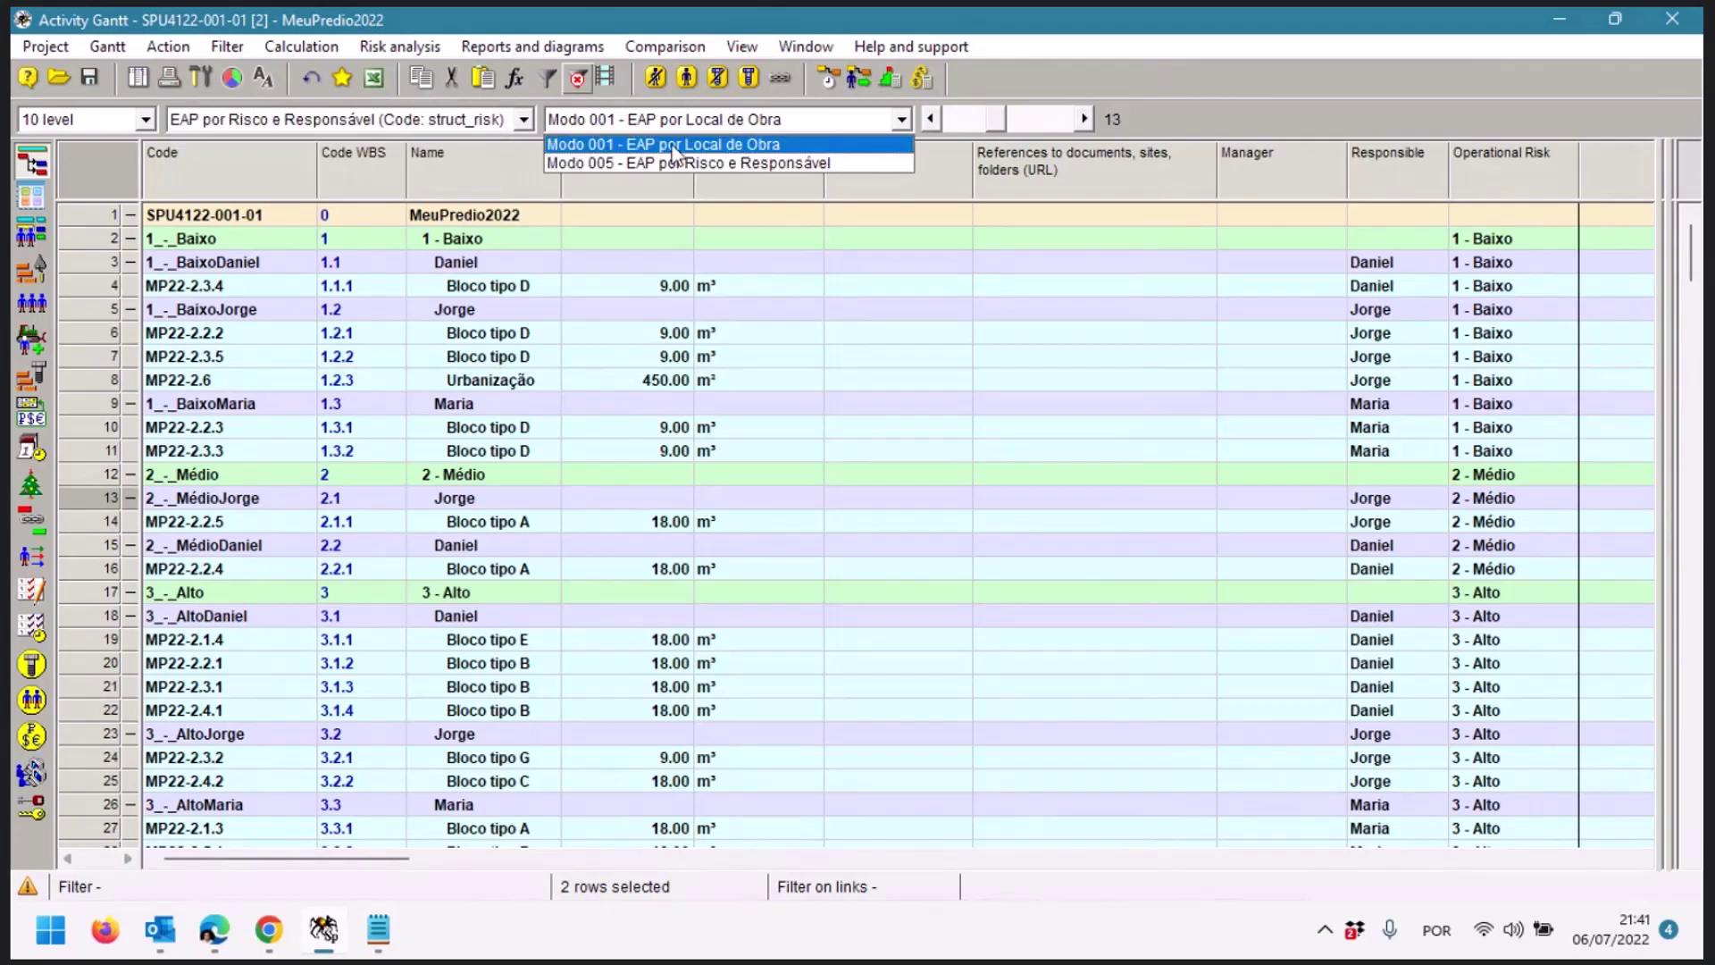
pyautogui.click(673, 146)
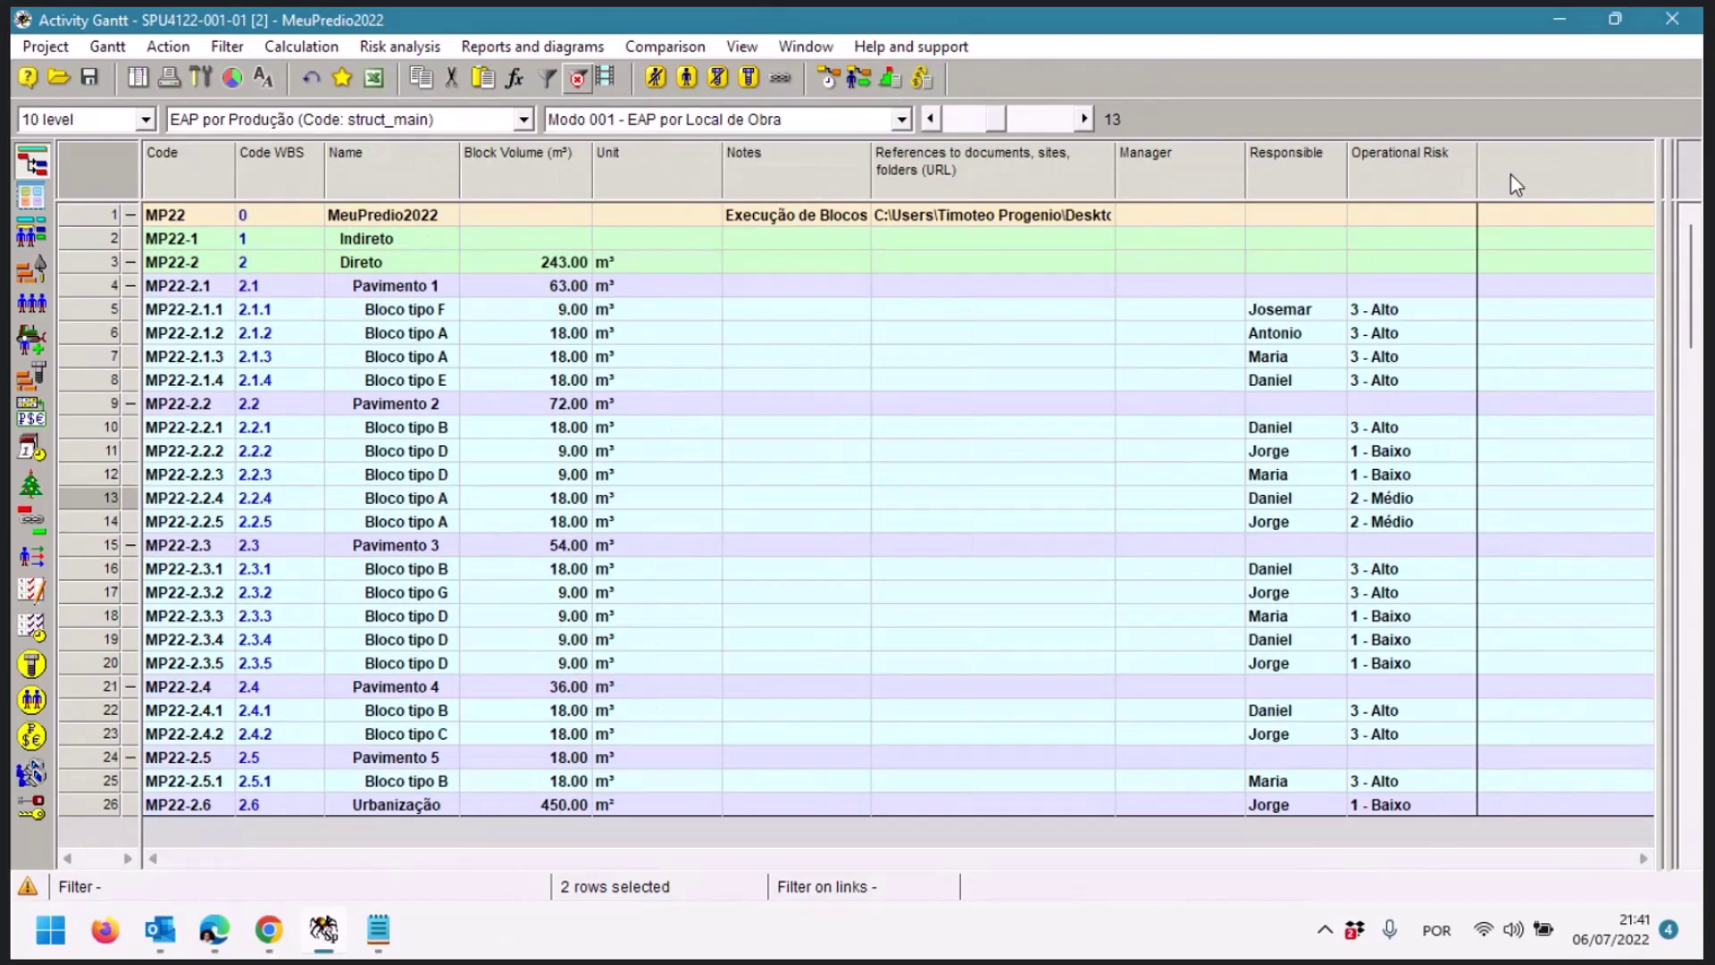
# Add a new user field column after Operational Risk and name it Empreteiro
pyautogui.rightClick(1508, 162)
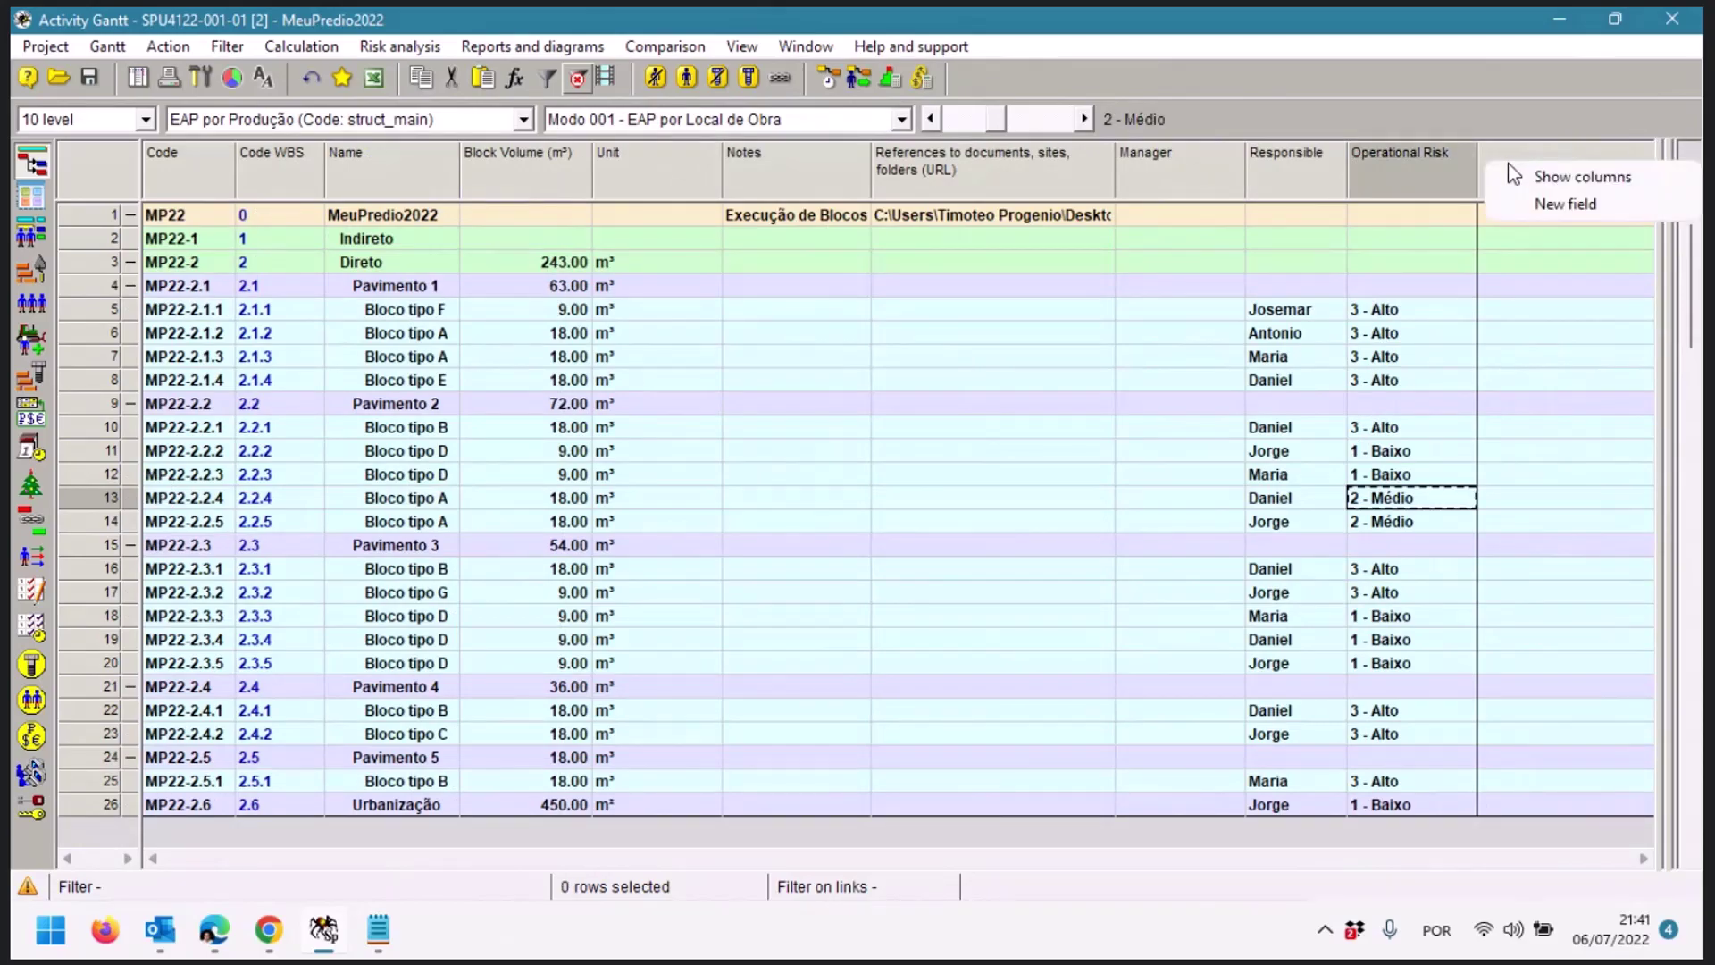
pyautogui.click(1529, 207)
pyautogui.doubleClick(1524, 173)
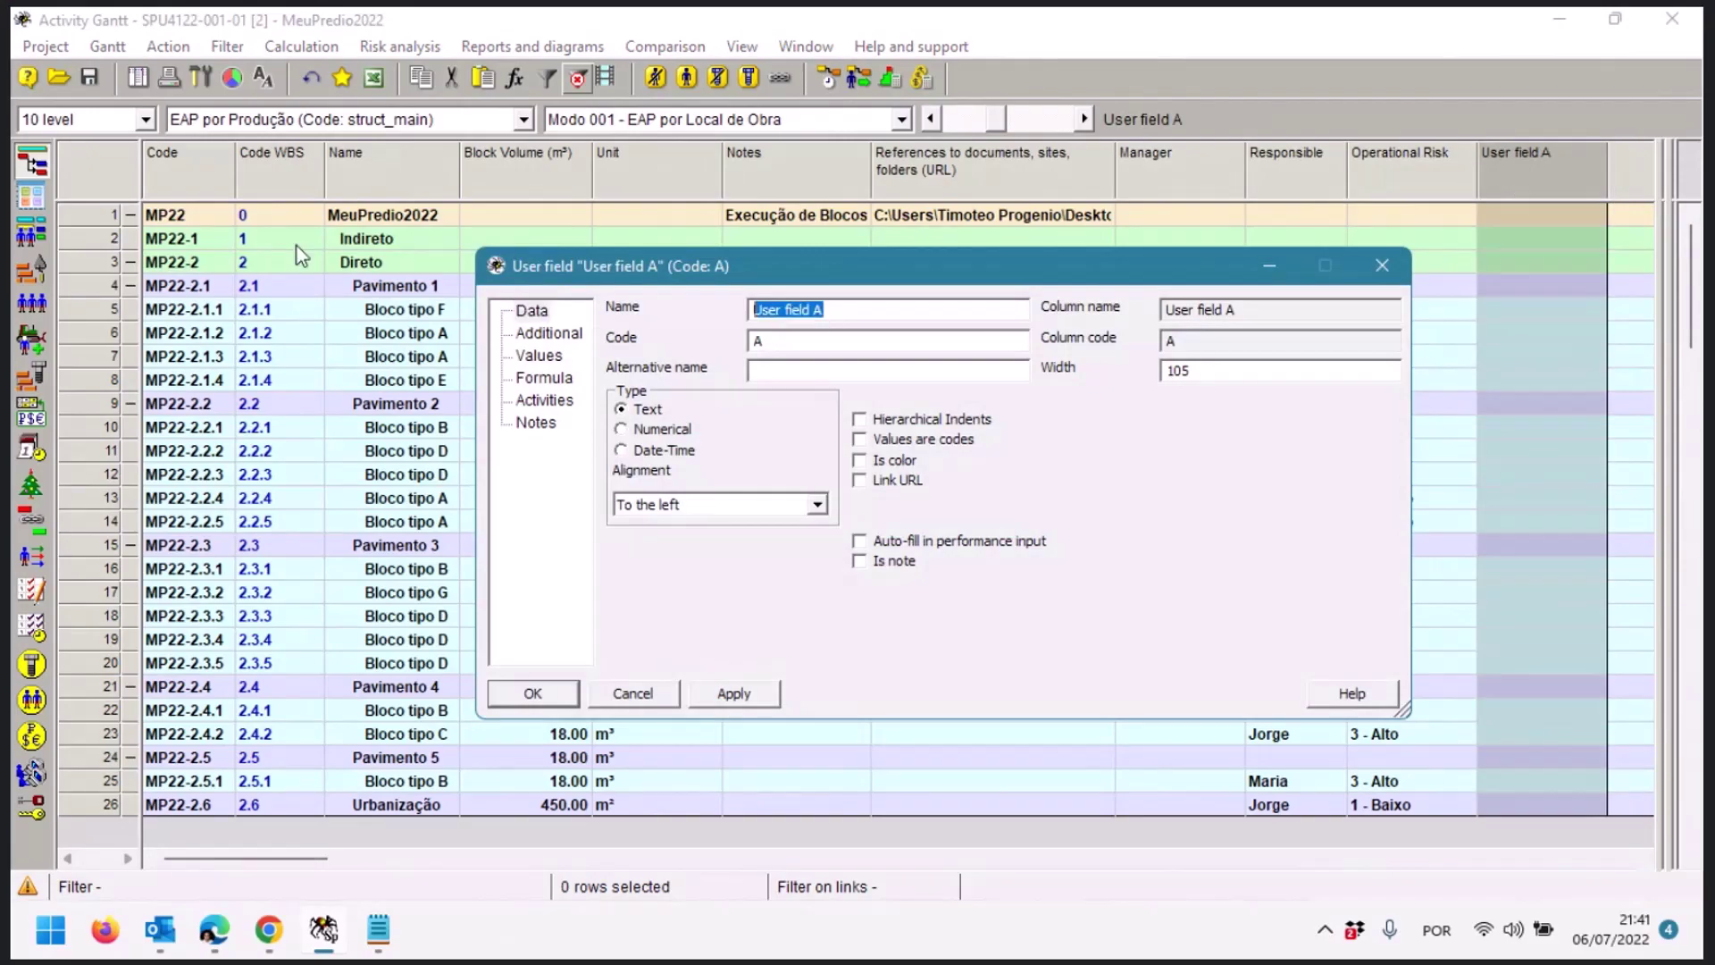
pyautogui.write('Empreteiro')
pyautogui.press('Tab')
pyautogui.press('Tab')
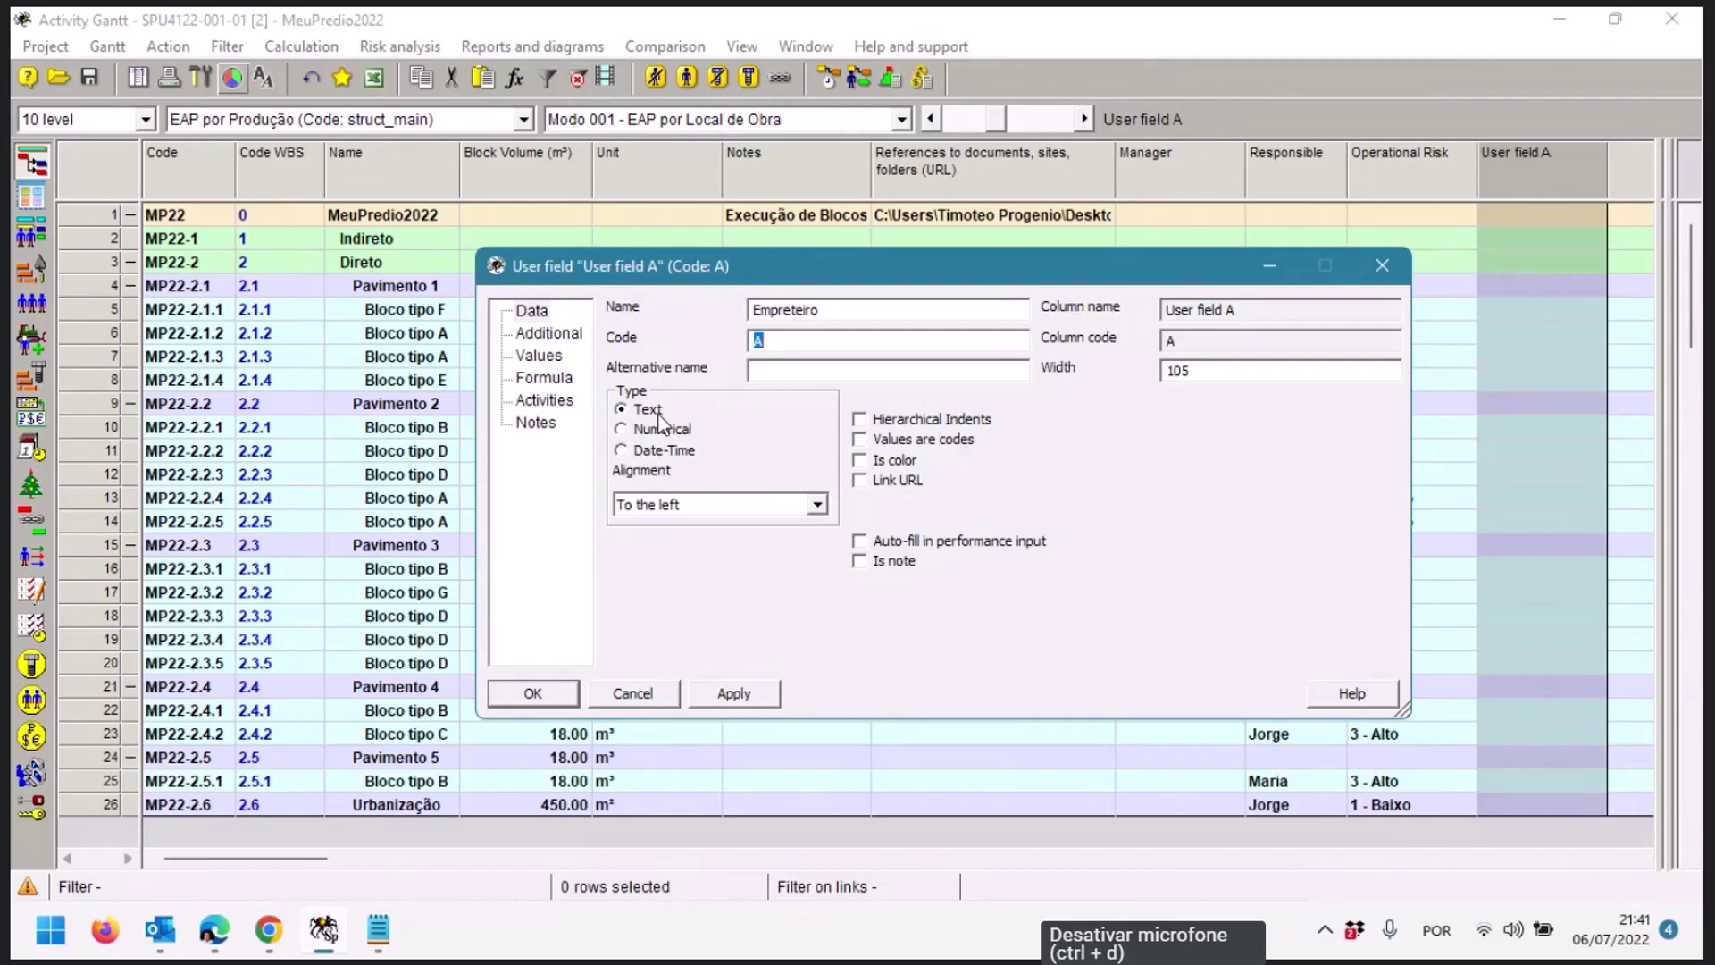
pyautogui.click(536, 693)
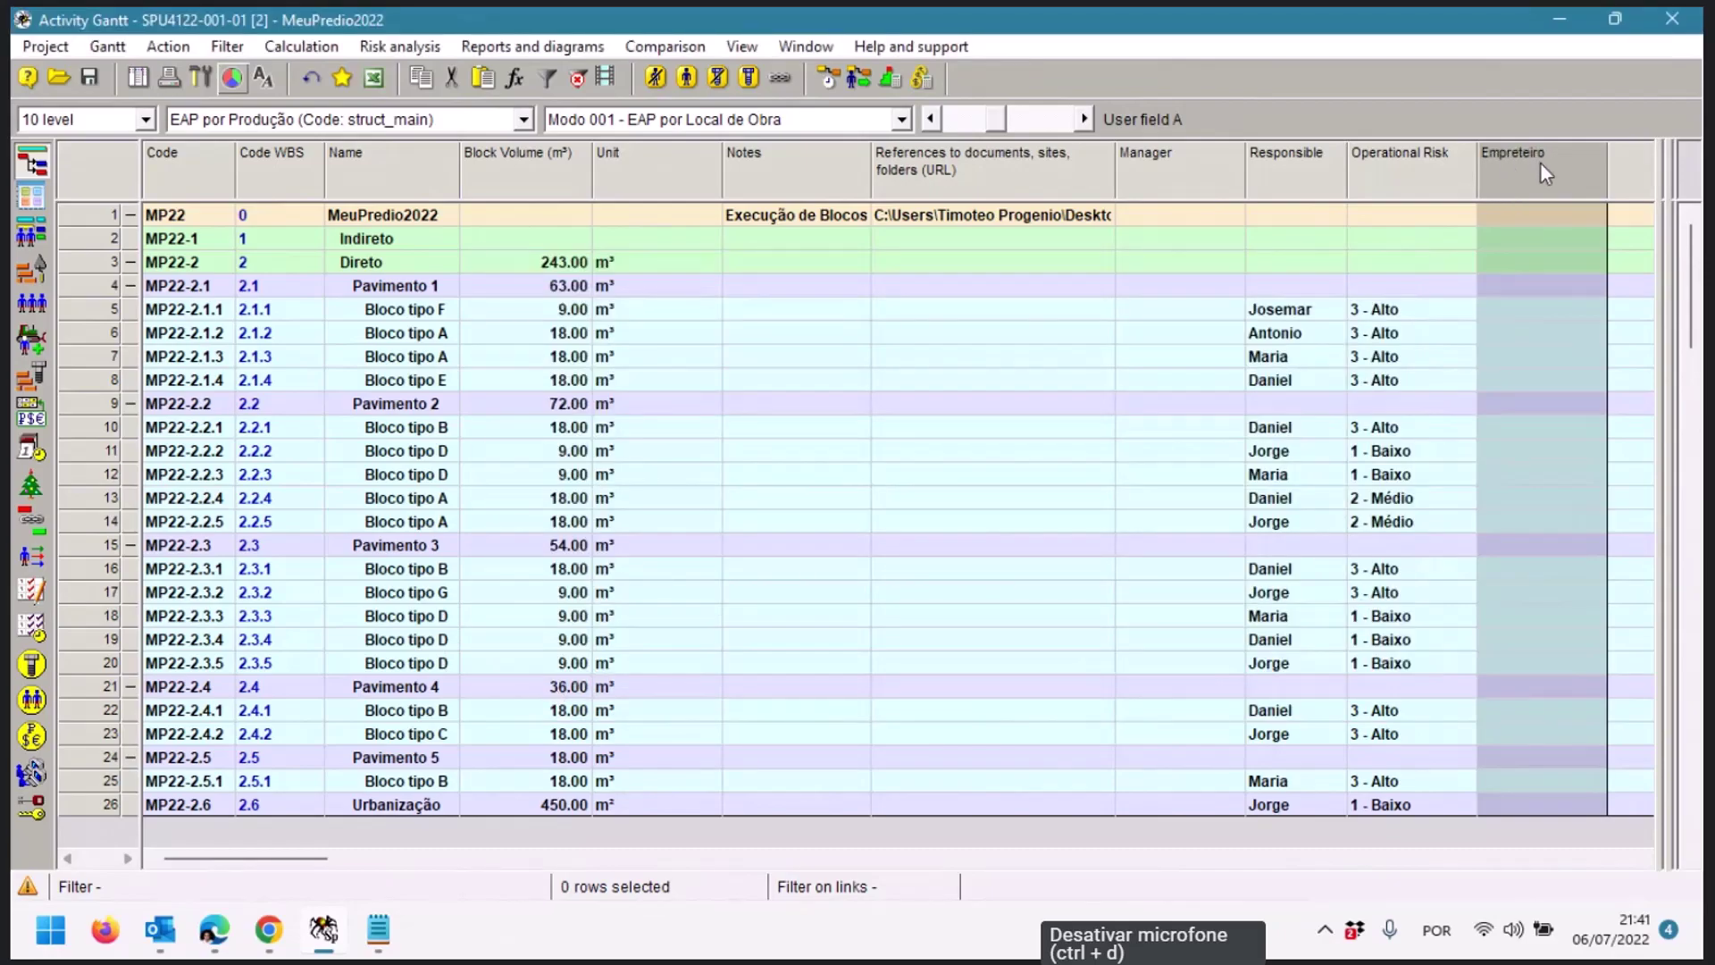
# Fill in Empreteiro for the four Pavimento 1 blocks with Acme, Lotus, Acme and Sigma, in row order
pyautogui.click(1535, 313)
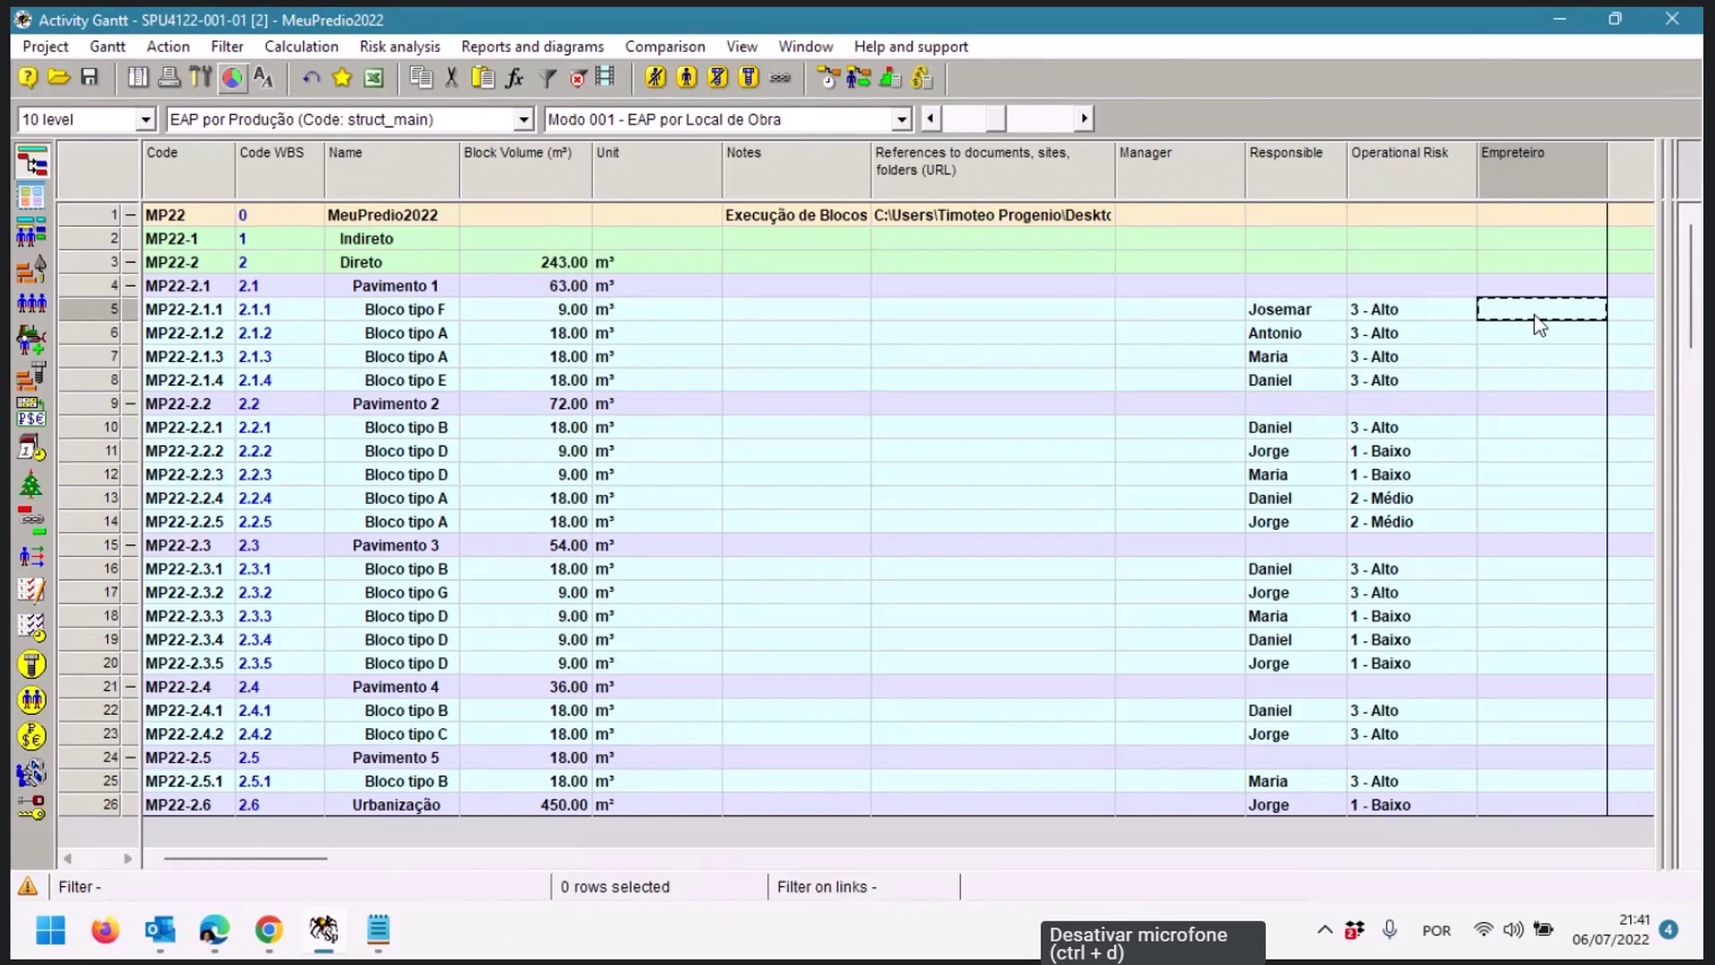
pyautogui.write('Acme')
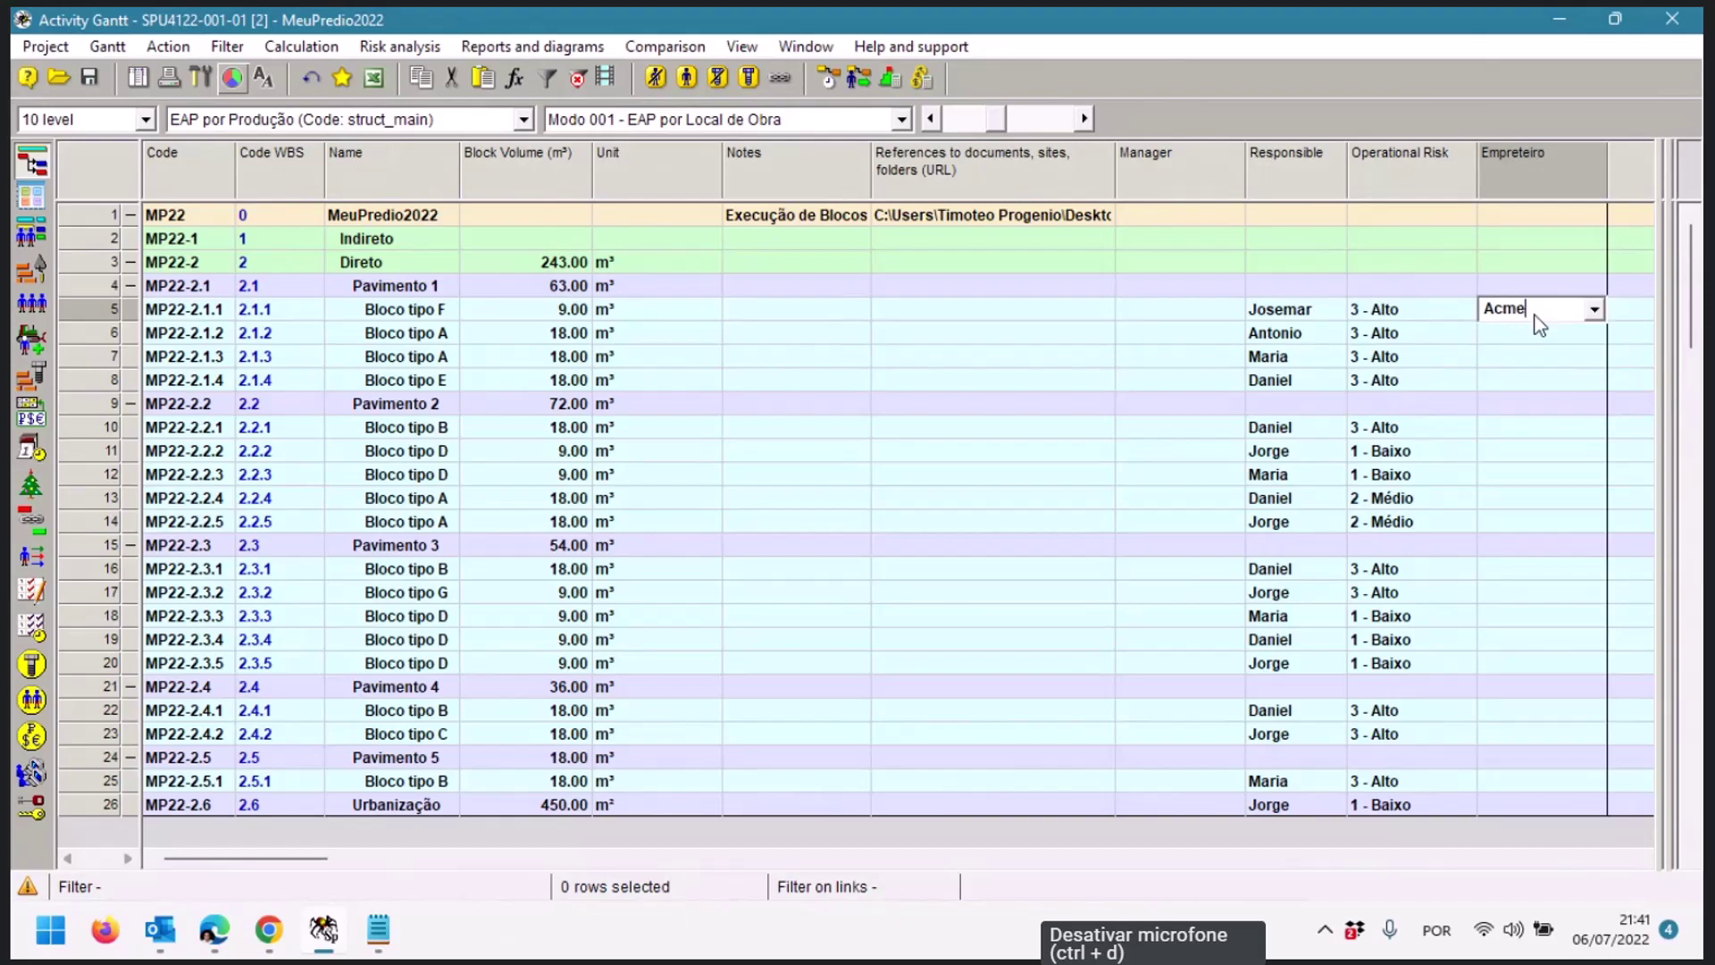
pyautogui.press('Return')
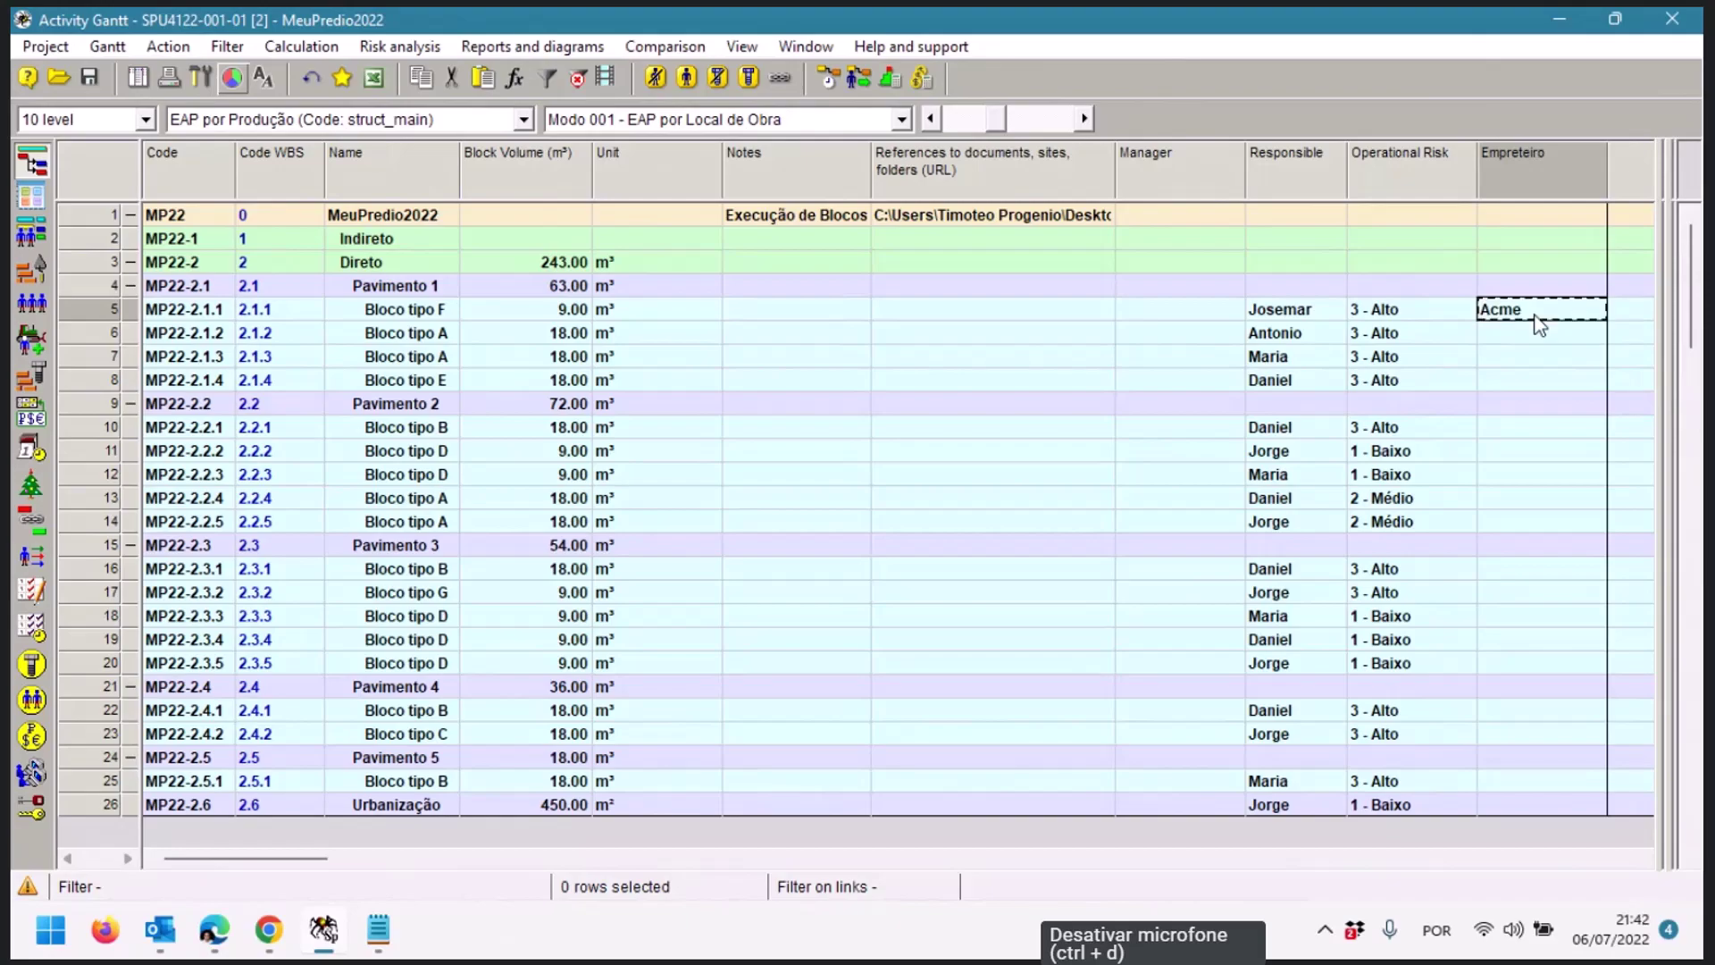
pyautogui.click(1535, 315)
pyautogui.press('Down')
pyautogui.write('Lotus')
pyautogui.press('Return')
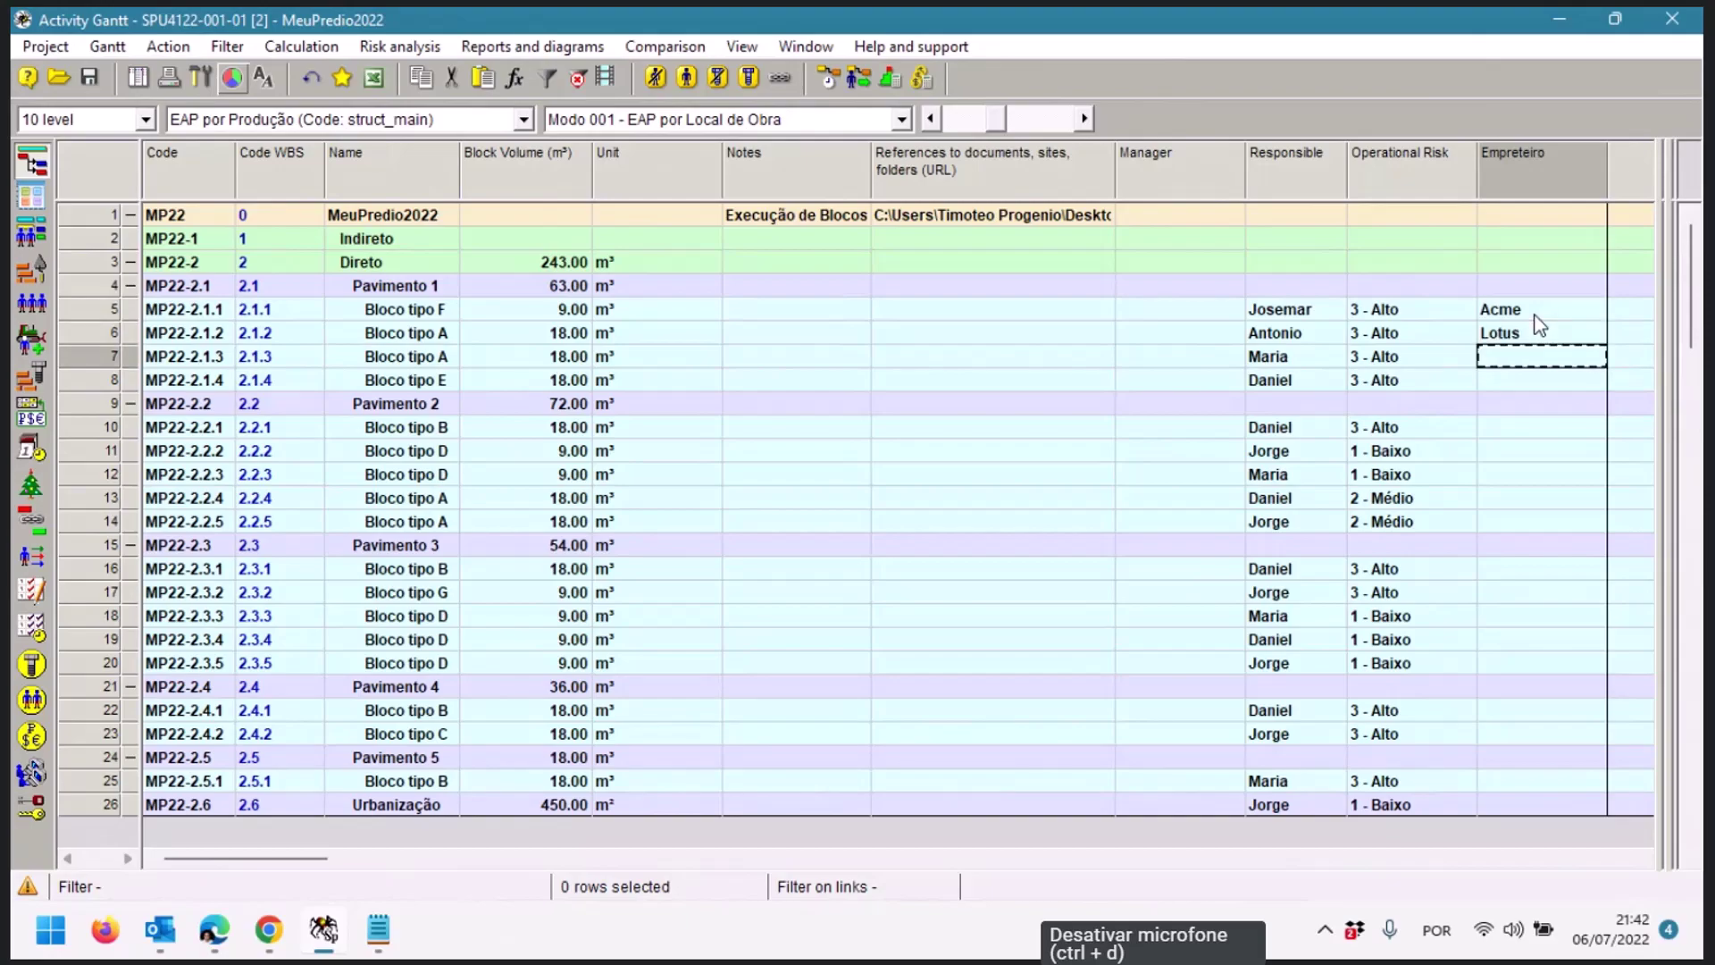
pyautogui.write('Acme')
pyautogui.press('Return')
pyautogui.press('Return')
pyautogui.write('Sigma')
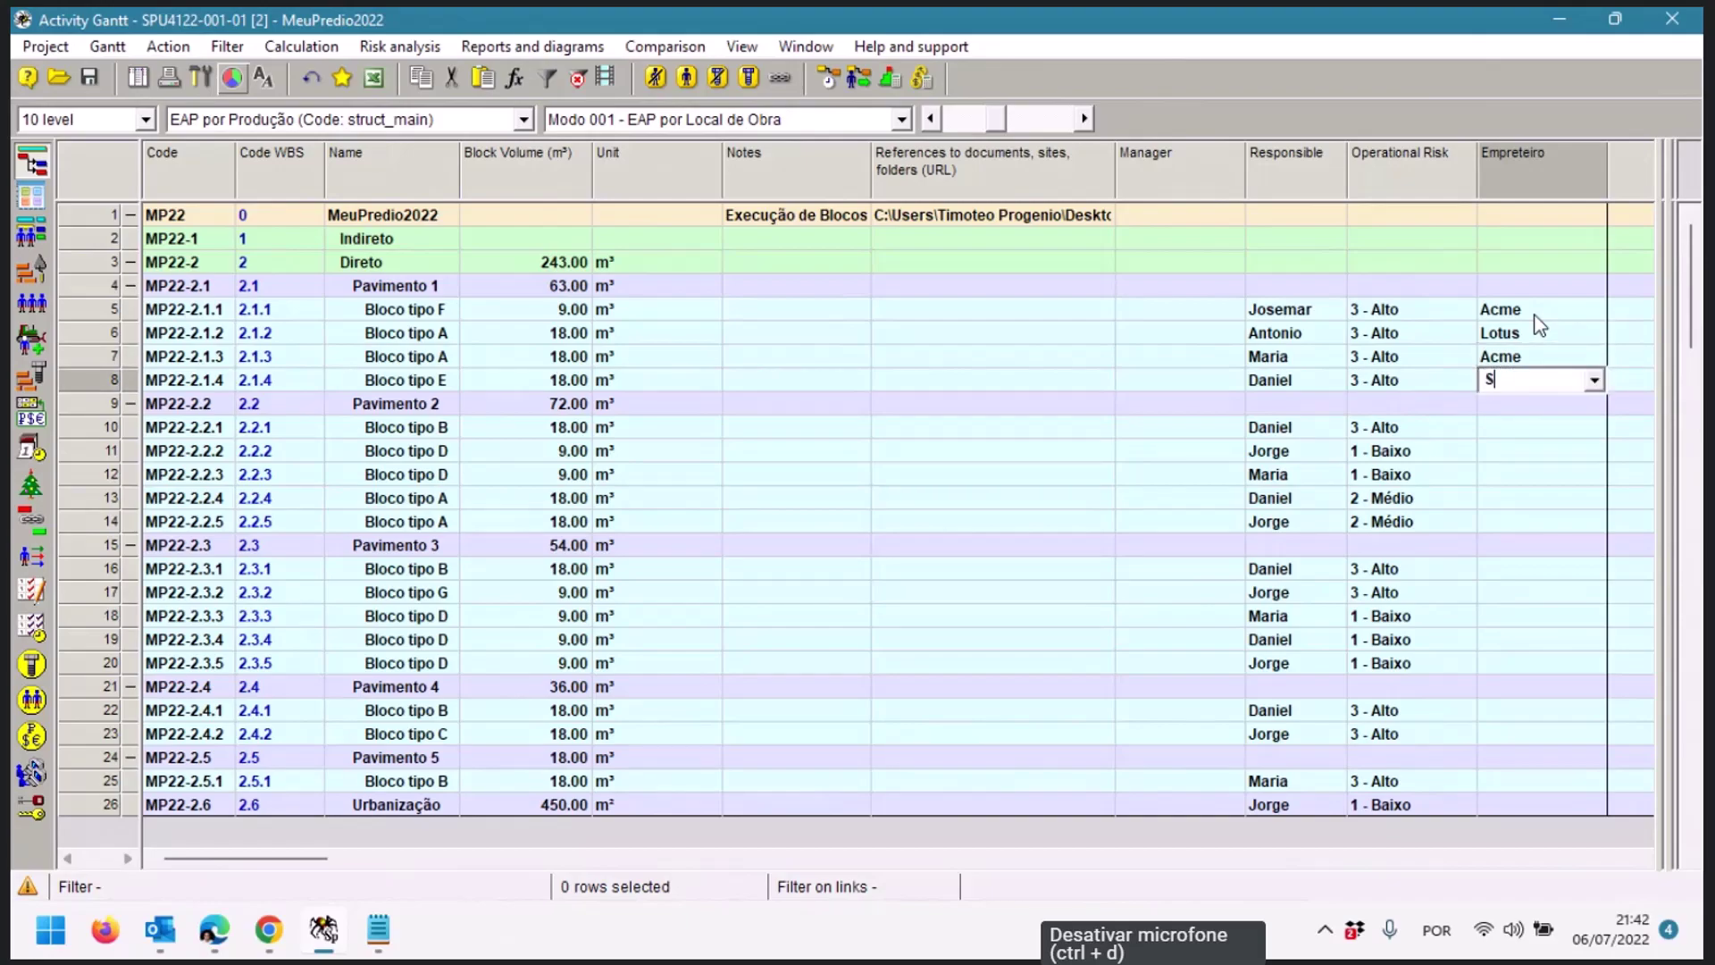
pyautogui.press('Return')
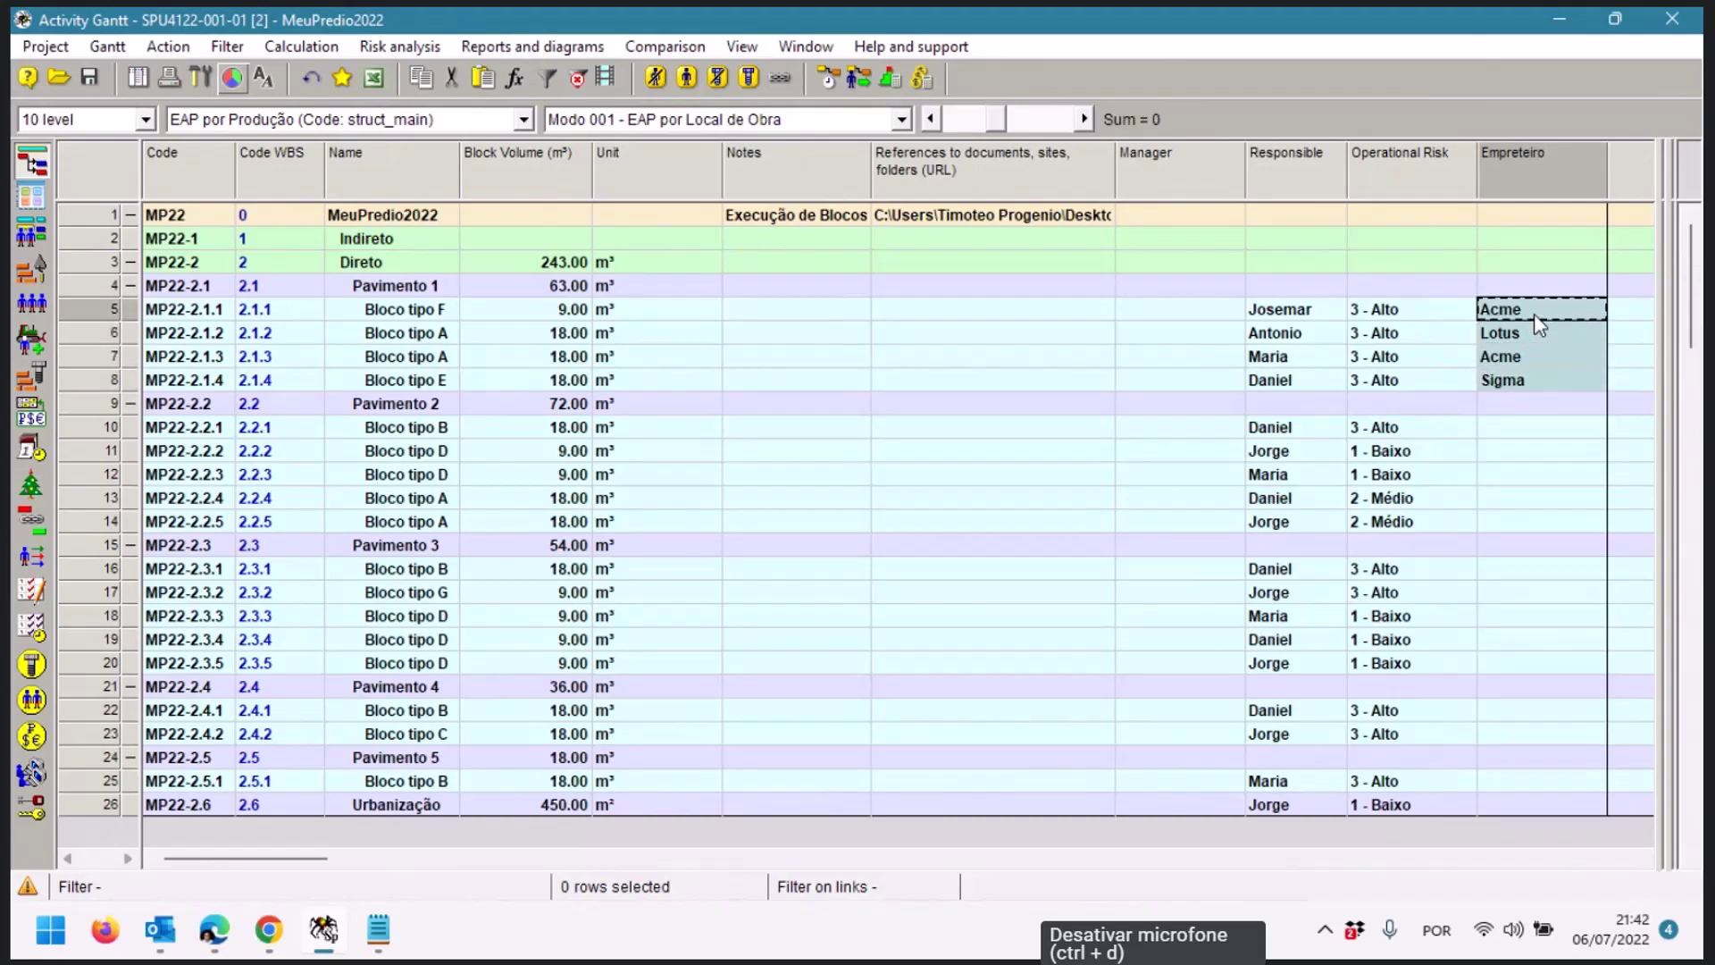
# Copy the Pavimento 1 Empreteiro values to the first four Pavimento 2 blocks and set the fifth block to Acme
pyautogui.press('Return')
pyautogui.press('Down')
pyautogui.write('Acme Lotus Acme Sigma')
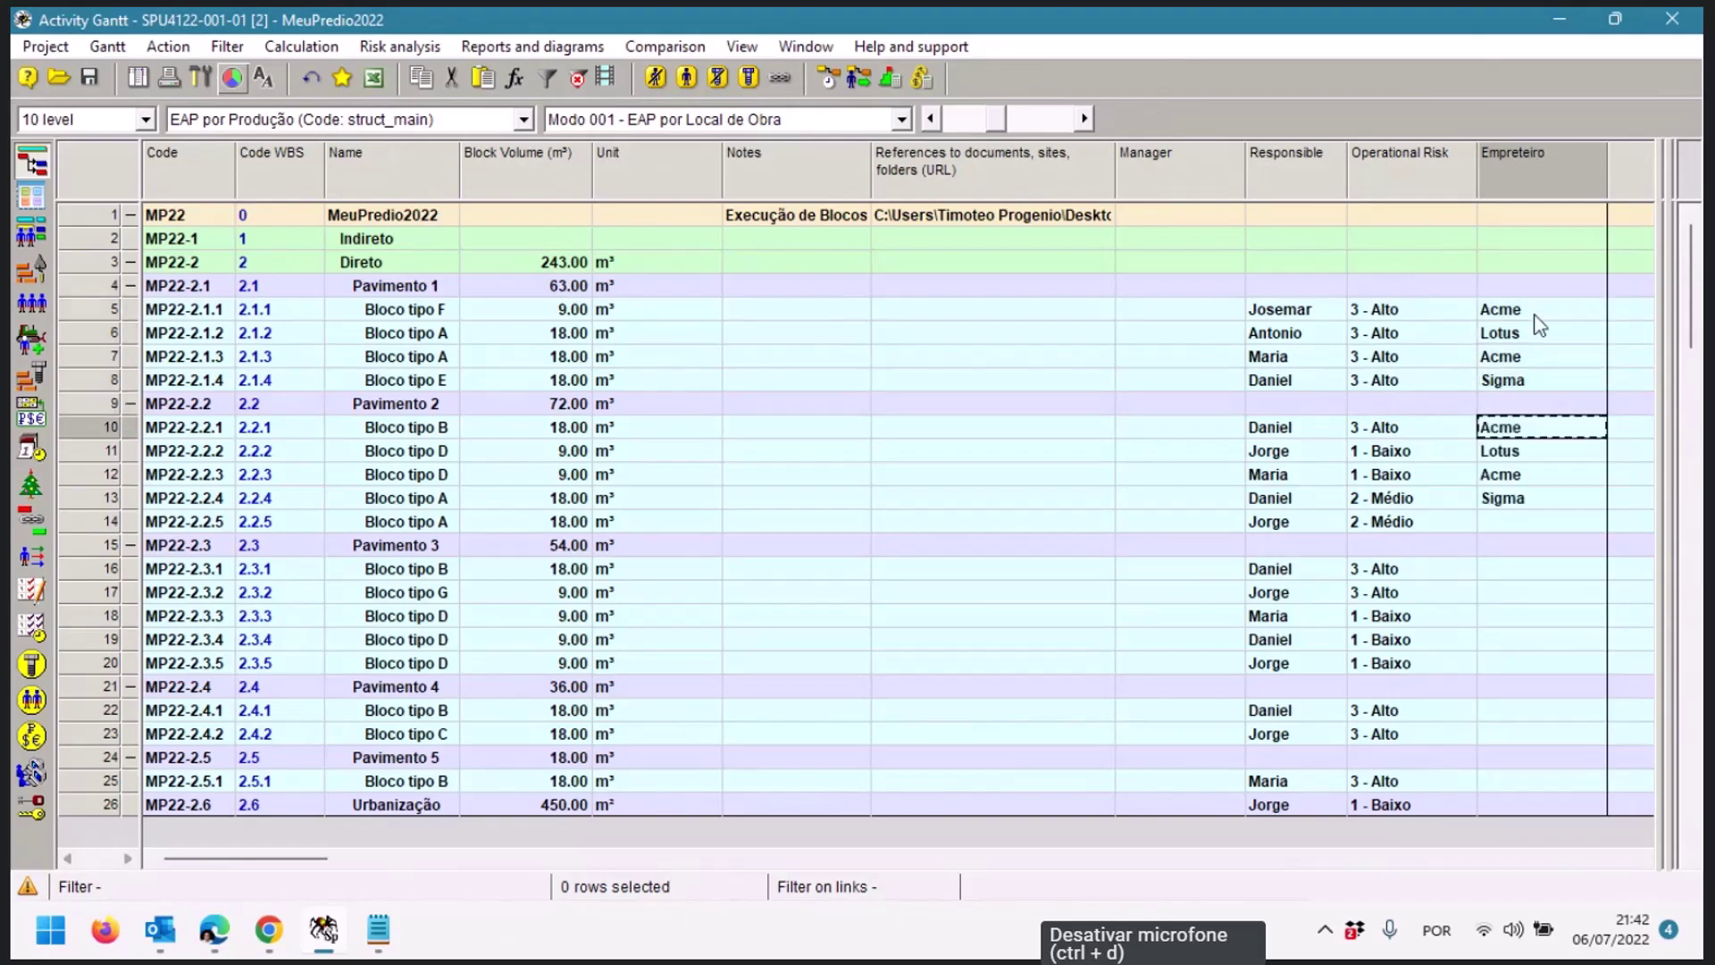
pyautogui.press('Down')
pyautogui.press('Down')
pyautogui.press('Down')
pyautogui.press('Down')
pyautogui.write('Ac')
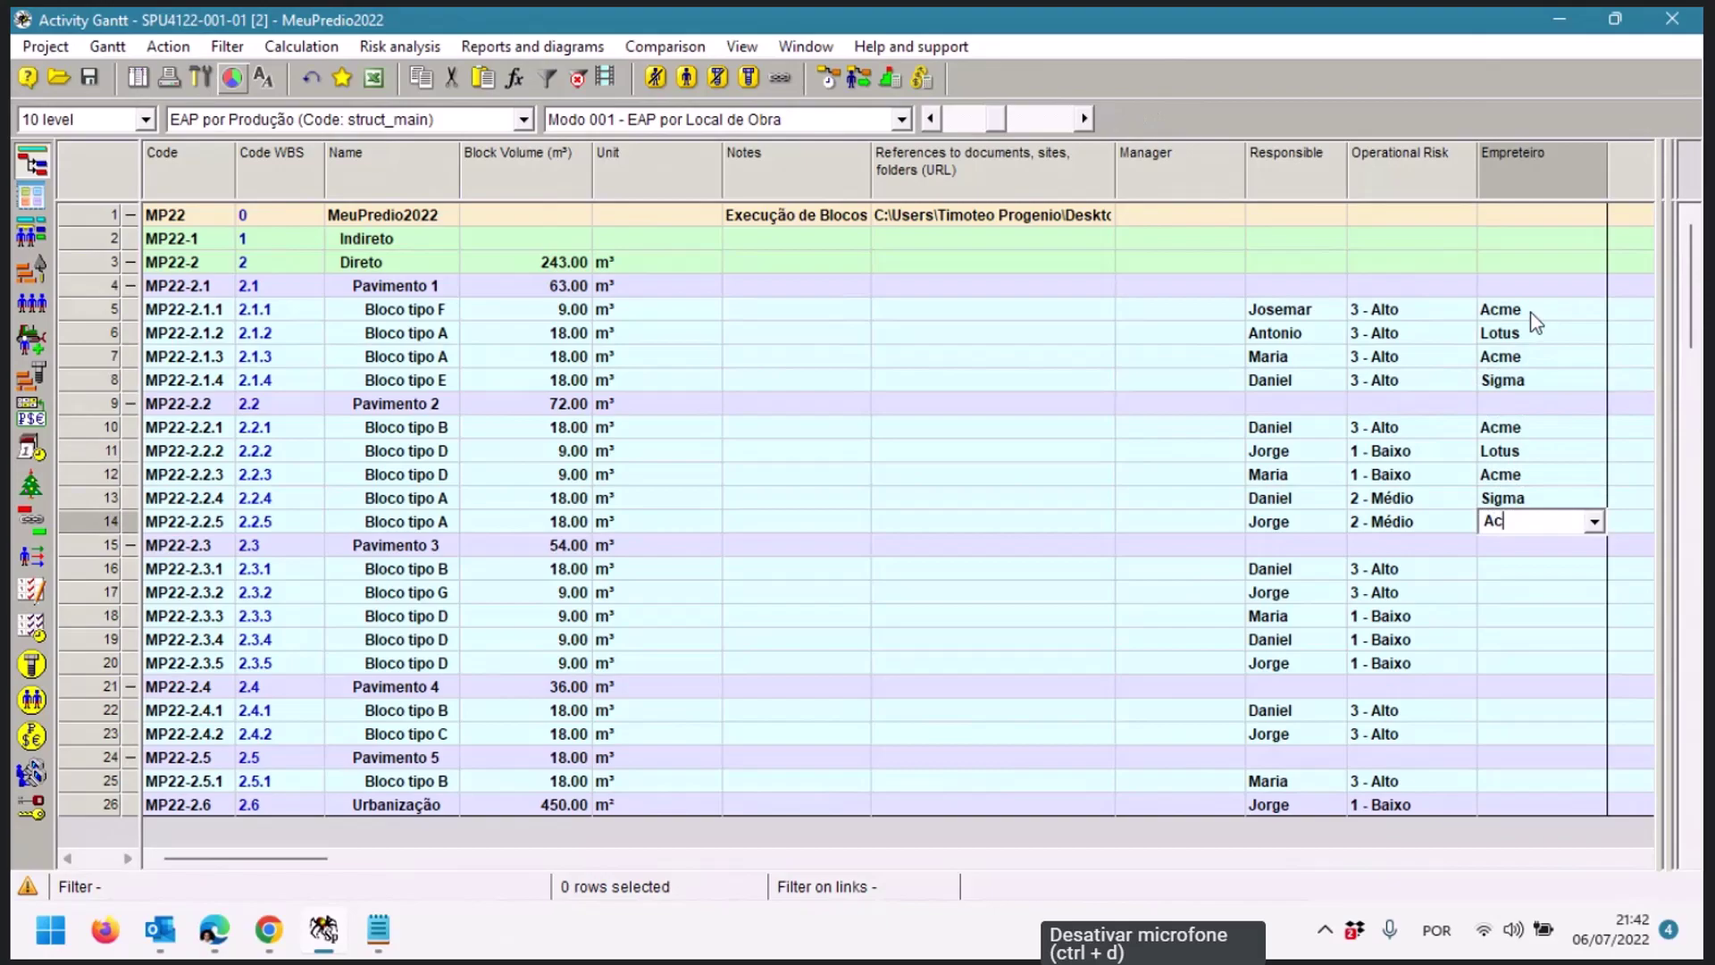
pyautogui.write('me')
pyautogui.press('Return')
# Copy the Empreteiro sequence Acme, Lotus, Acme, Sigma from Pavimento 2 to the first four Pavimento 3 blocks
pyautogui.press('Up')
pyautogui.press('Up')
pyautogui.press('Up')
pyautogui.press('Up')
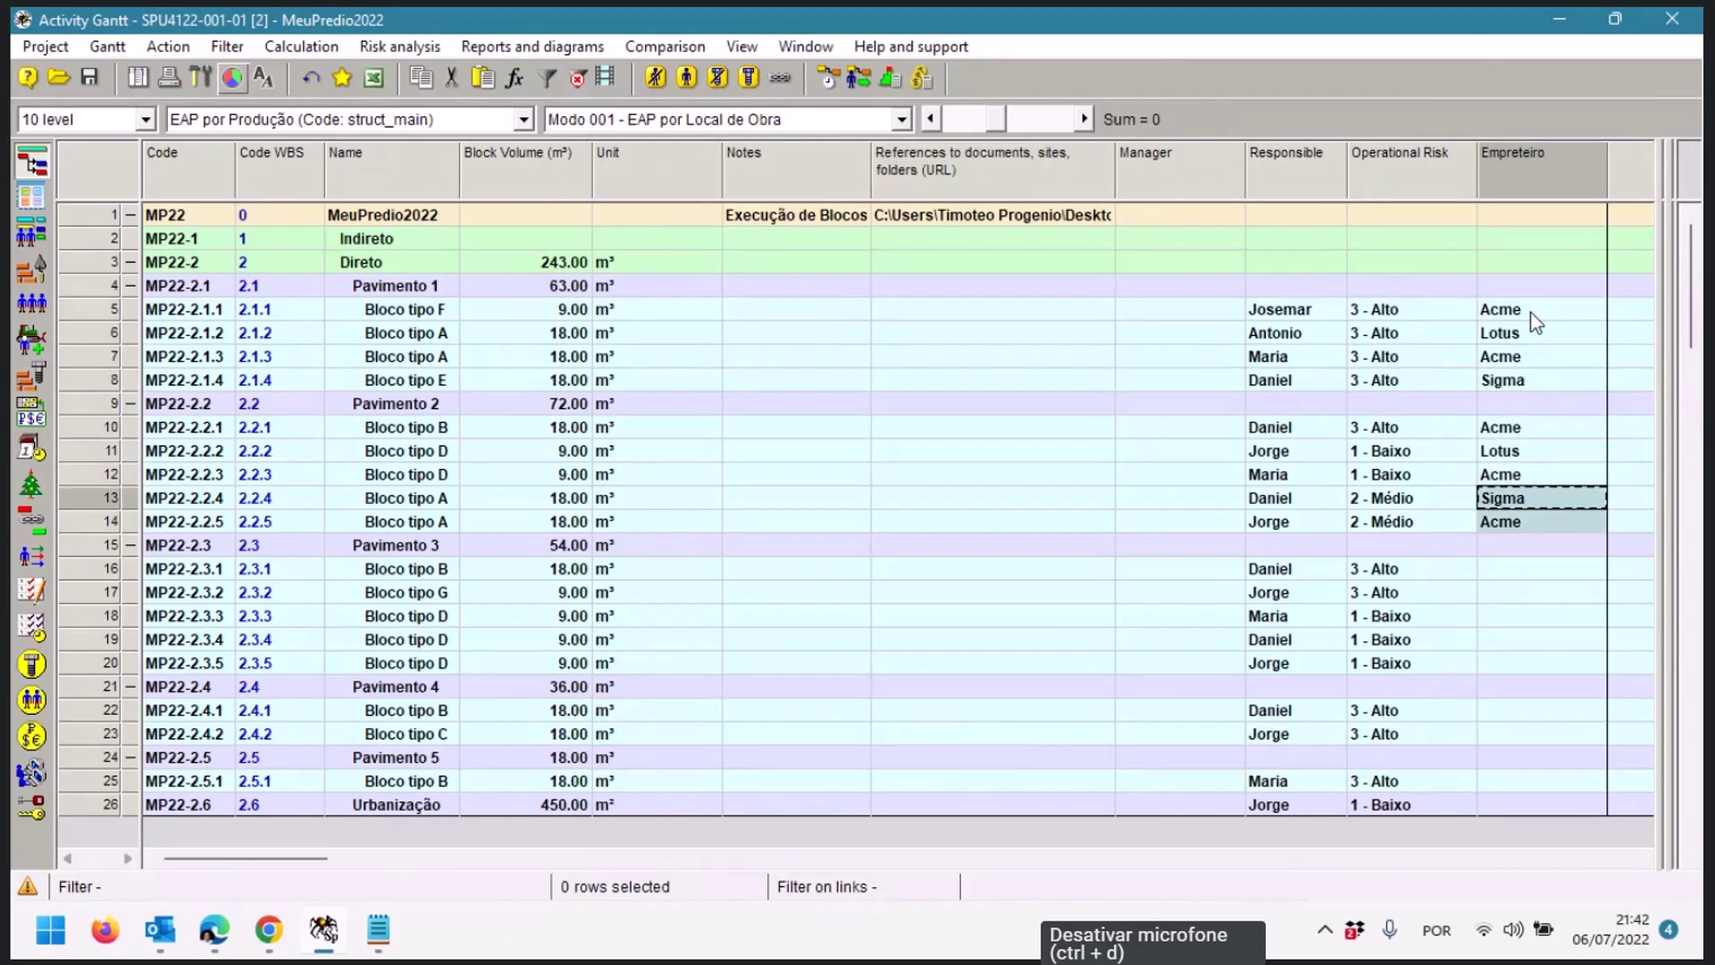
pyautogui.hotkey('shift', 'Down')
pyautogui.hotkey('shift', 'Down')
pyautogui.hotkey('shift', 'Down')
pyautogui.hotkey('ctrl', 'c')
pyautogui.press('Down')
pyautogui.press('Down')
pyautogui.press('Down')
pyautogui.hotkey('ctrl', 'v')
# Set Empreteiro to Acme for the last Pavimento 3 block, MP22-2.3.5
pyautogui.write('Acme')
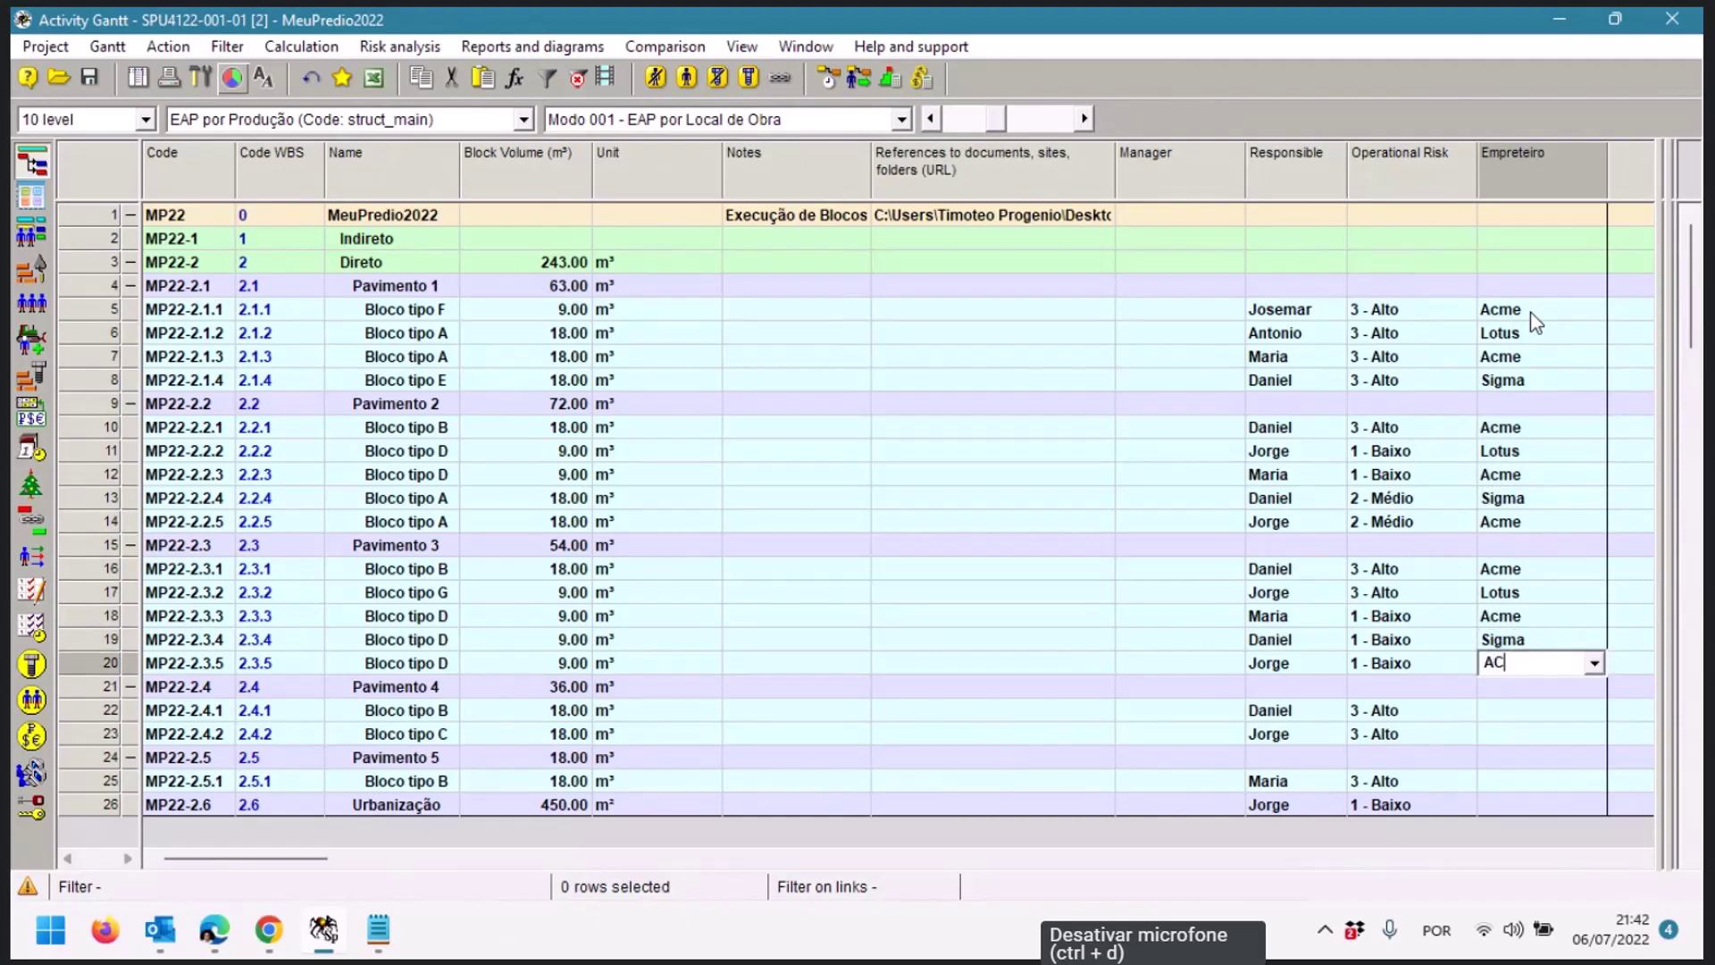
pyautogui.press('BackSpace')
pyautogui.press('BackSpace')
pyautogui.press('BackSpace')
pyautogui.write('cme')
pyautogui.press('Return')
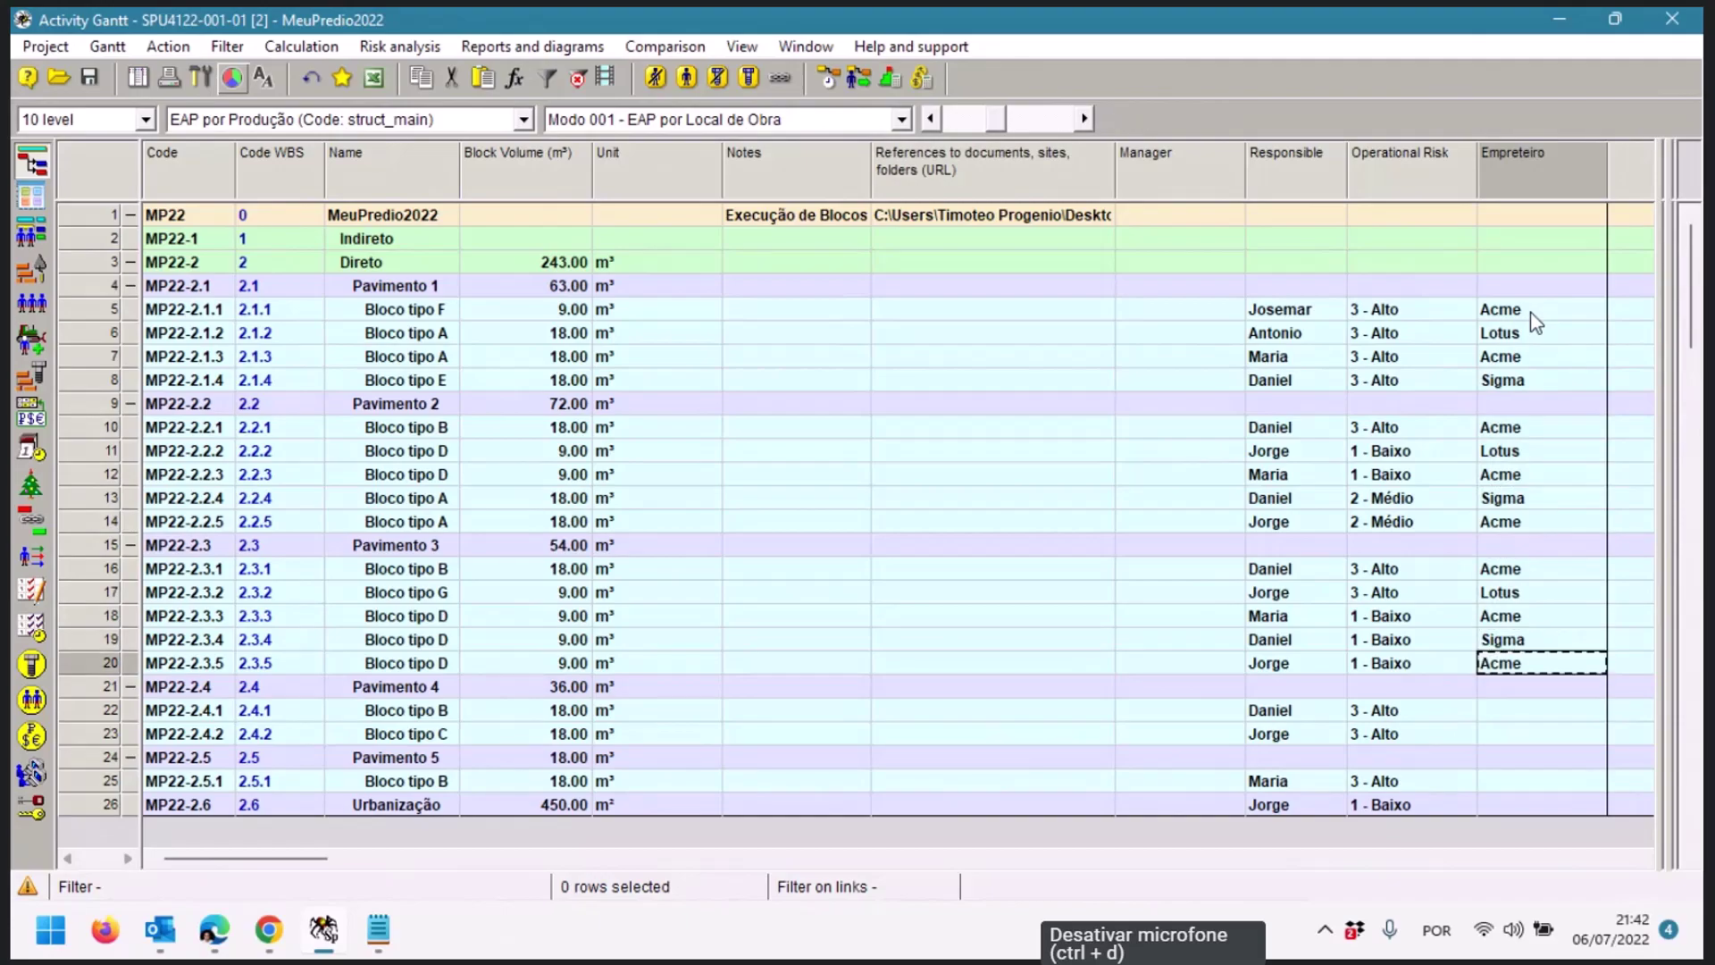
# Copy the Empreteiro values Acme and Lotus from Pavimento 3 to the two Pavimento 4 blocks
pyautogui.press('Up')
pyautogui.press('Up')
pyautogui.hotkey('shift', 'Down')
pyautogui.press('Up')
pyautogui.hotkey('shift', 'Up')
pyautogui.hotkey('ctrl', 'c')
pyautogui.press('Down')
pyautogui.press('Down')
pyautogui.press('Down')
pyautogui.press('Down')
pyautogui.press('Down')
pyautogui.hotkey('ctrl', 'v')
# Fill in Empreteiro with Sigma for the Pavimento 5 block, MP22-2.5.1
pyautogui.press('Up')
pyautogui.press('Up')
pyautogui.press('Up')
pyautogui.press('Up')
pyautogui.hotkey('shift', 'Down')
pyautogui.hotkey('shift', 'Up')
pyautogui.press('Down')
pyautogui.press('Down')
pyautogui.press('Down')
pyautogui.press('Down')
pyautogui.press('Down')
pyautogui.press('Down')
pyautogui.press('Return')
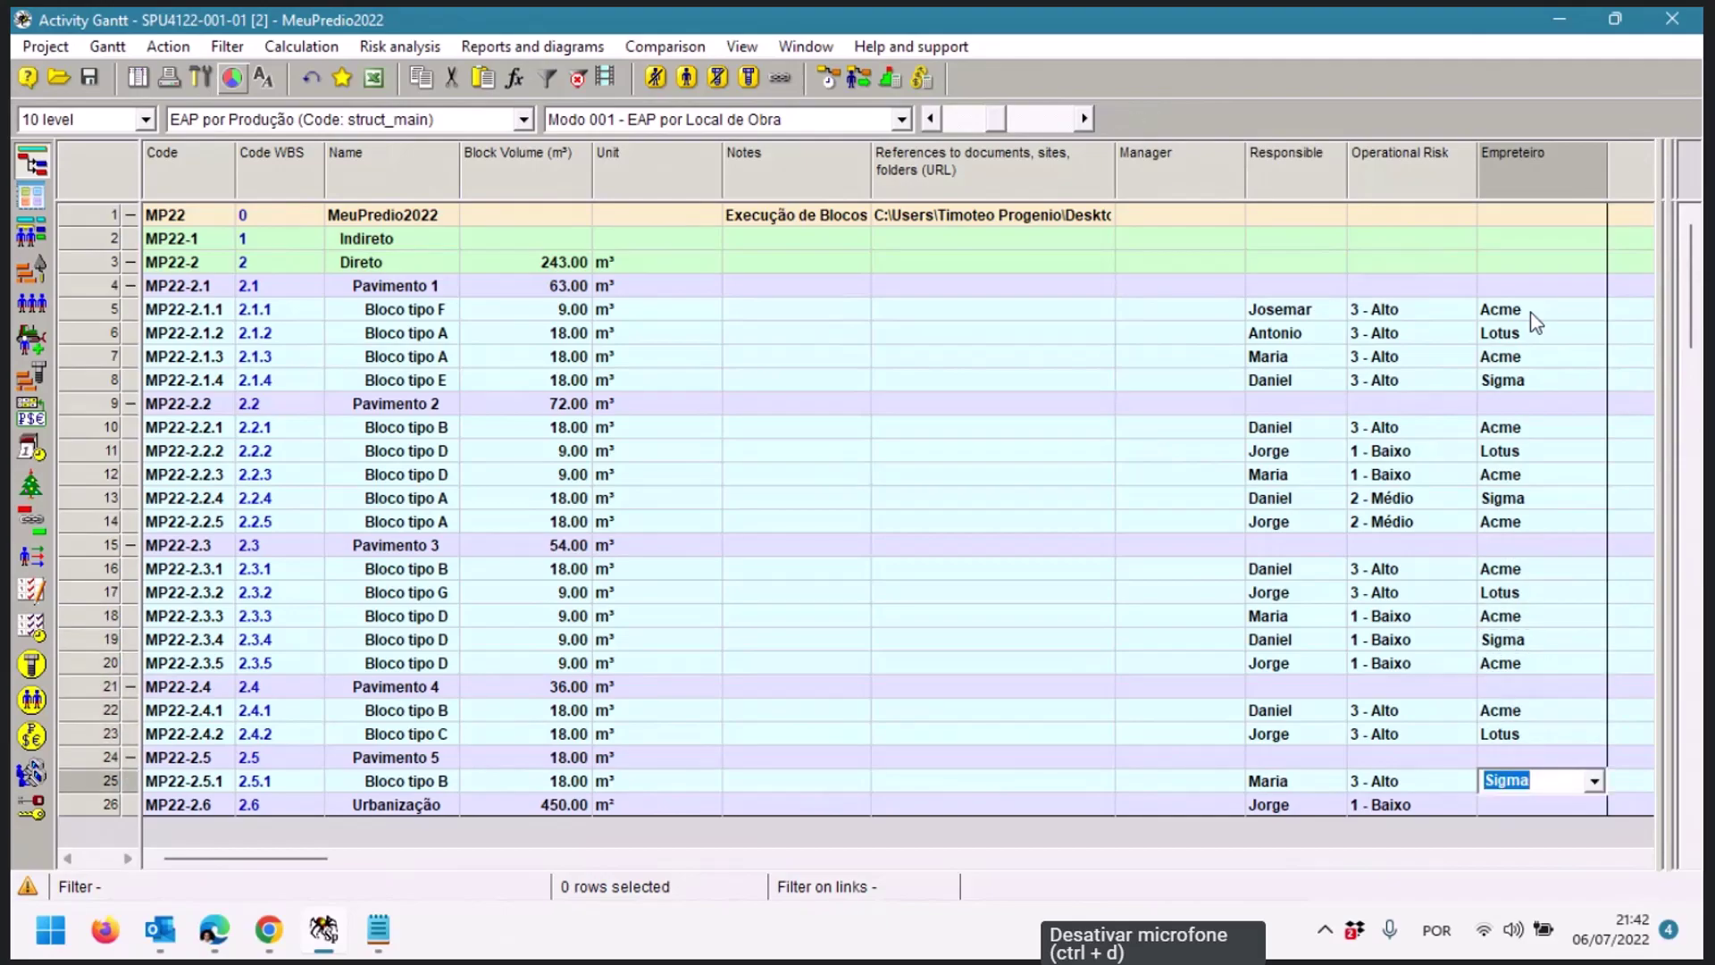
pyautogui.press('Up')
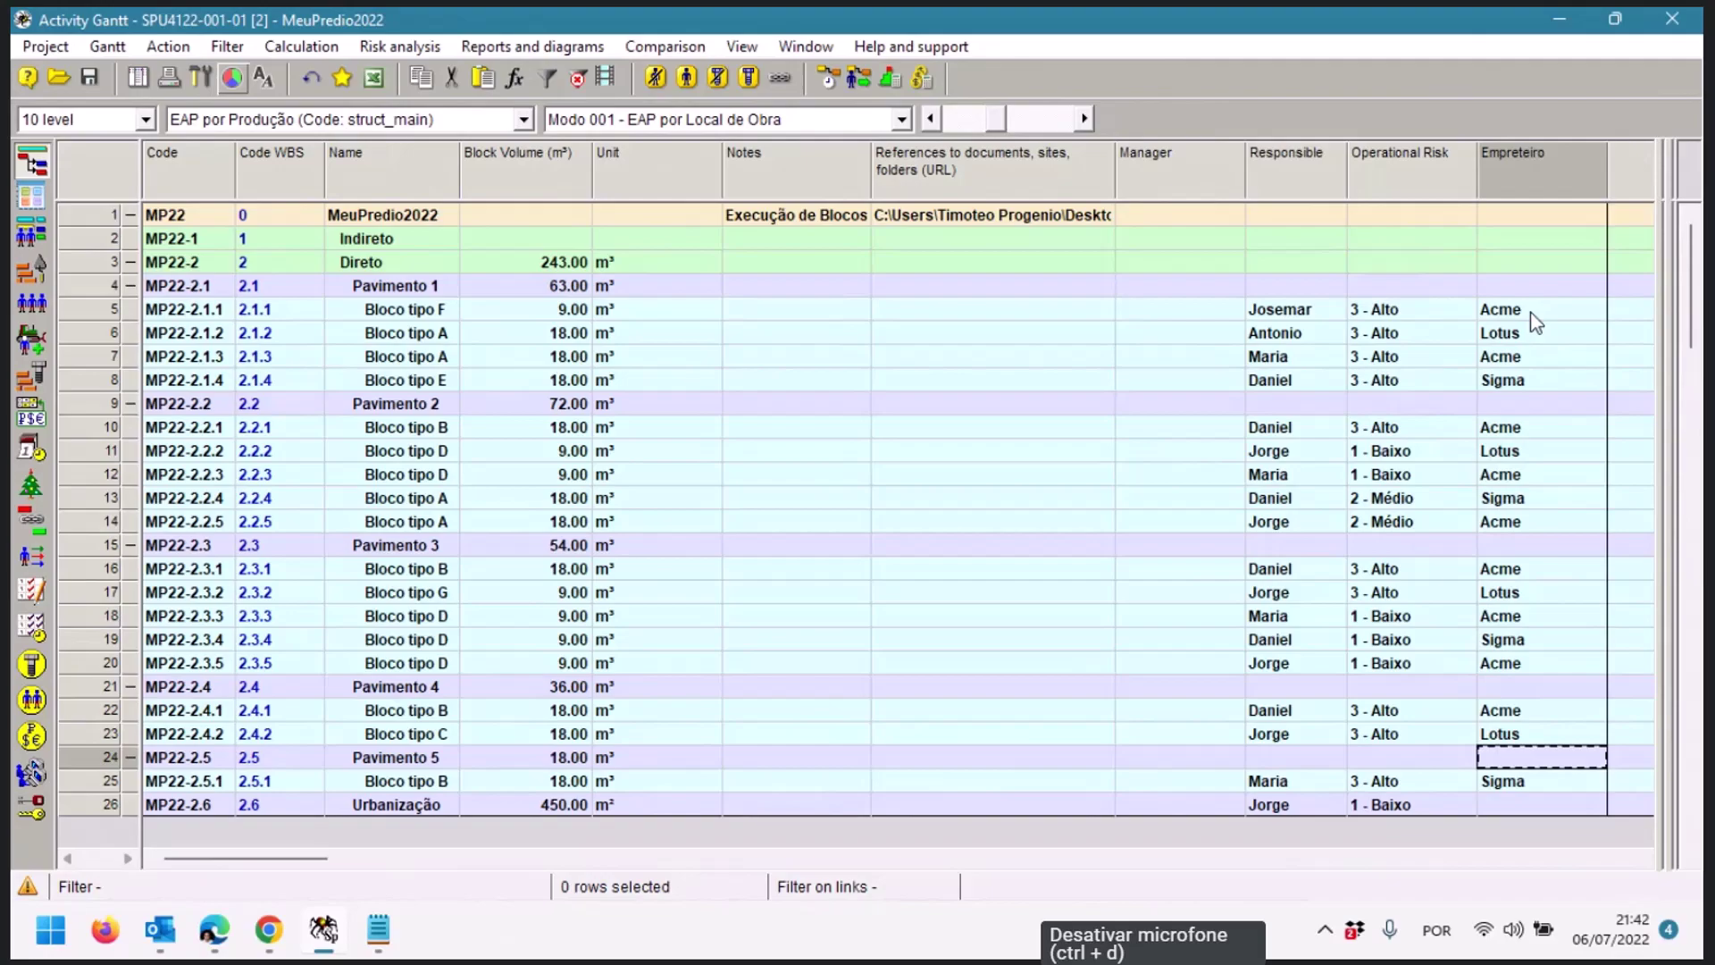
# Switch to the view mode "Modo 005 - EAP por Risco e Responsável" and widen the Name column slightly
pyautogui.click(714, 125)
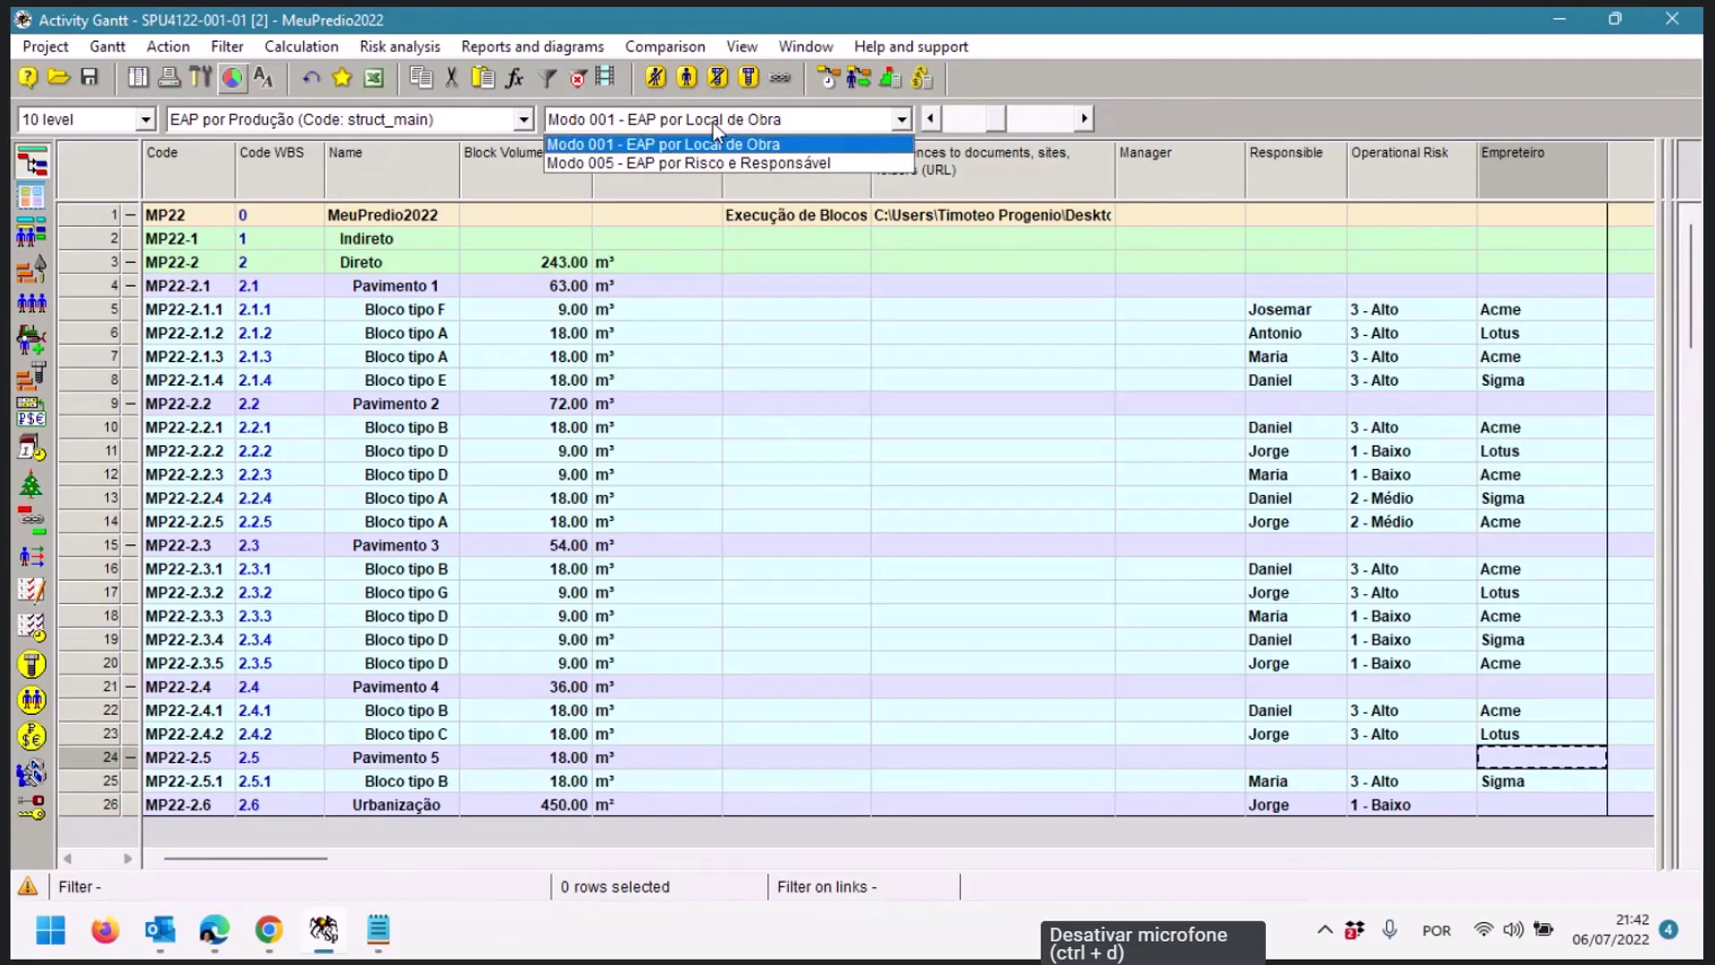
pyautogui.click(709, 165)
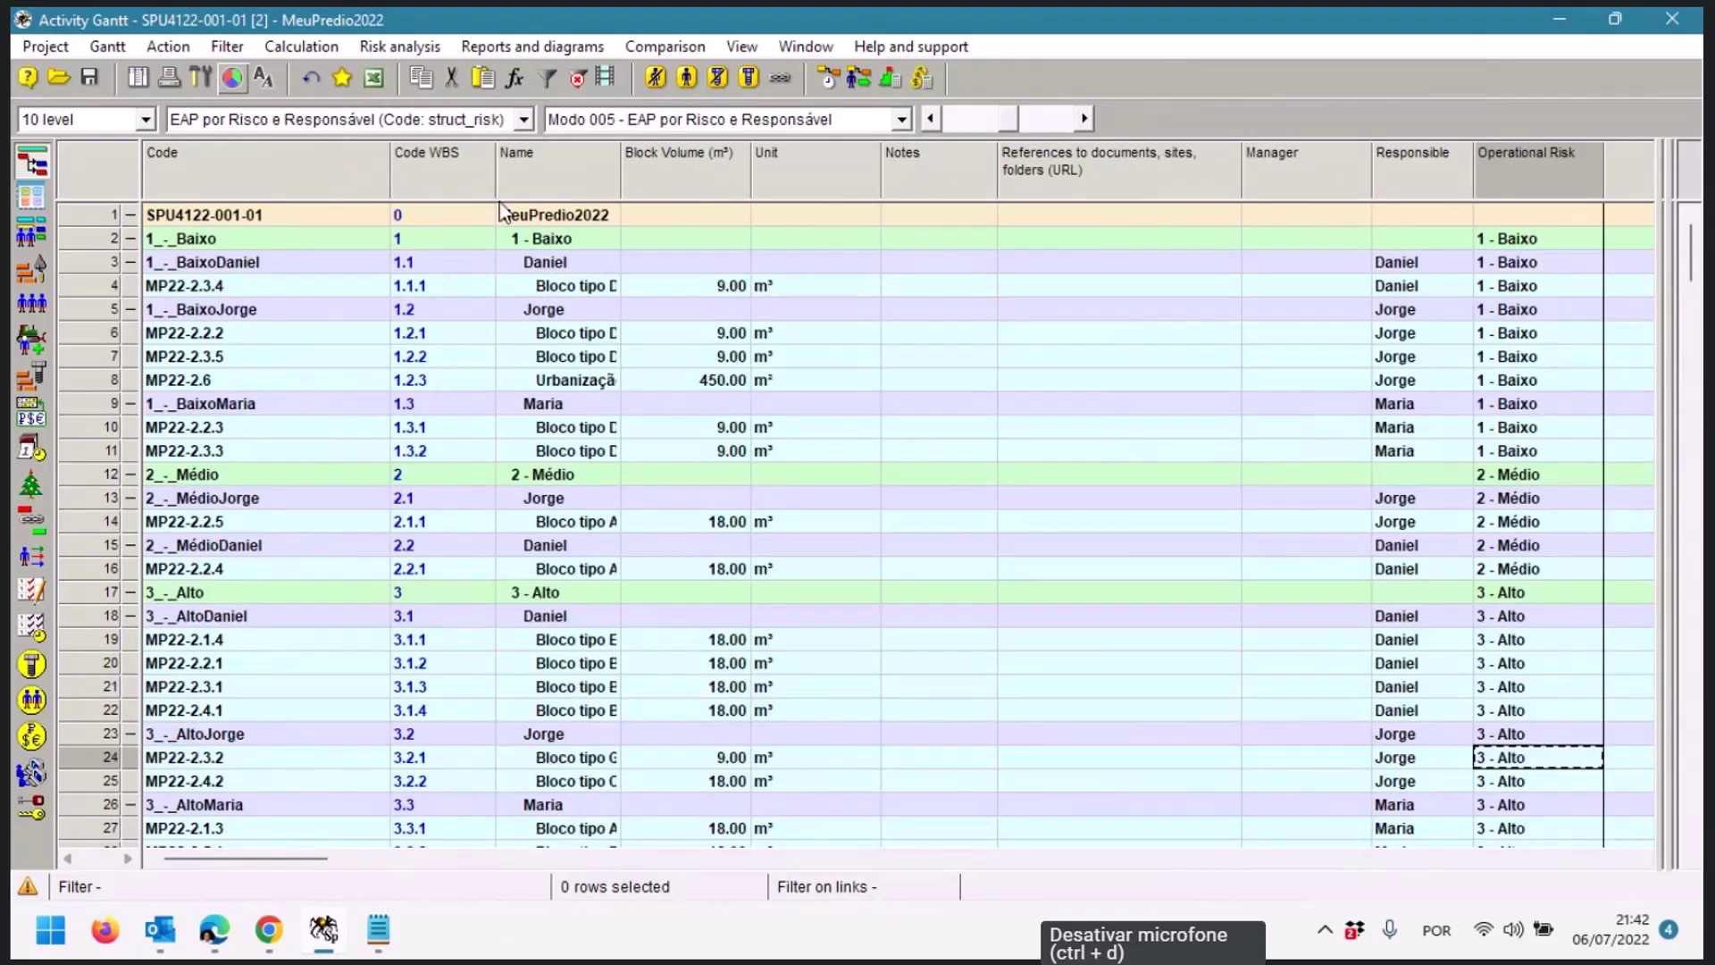
pyautogui.moveTo(621, 189); pyautogui.dragTo(635, 189)
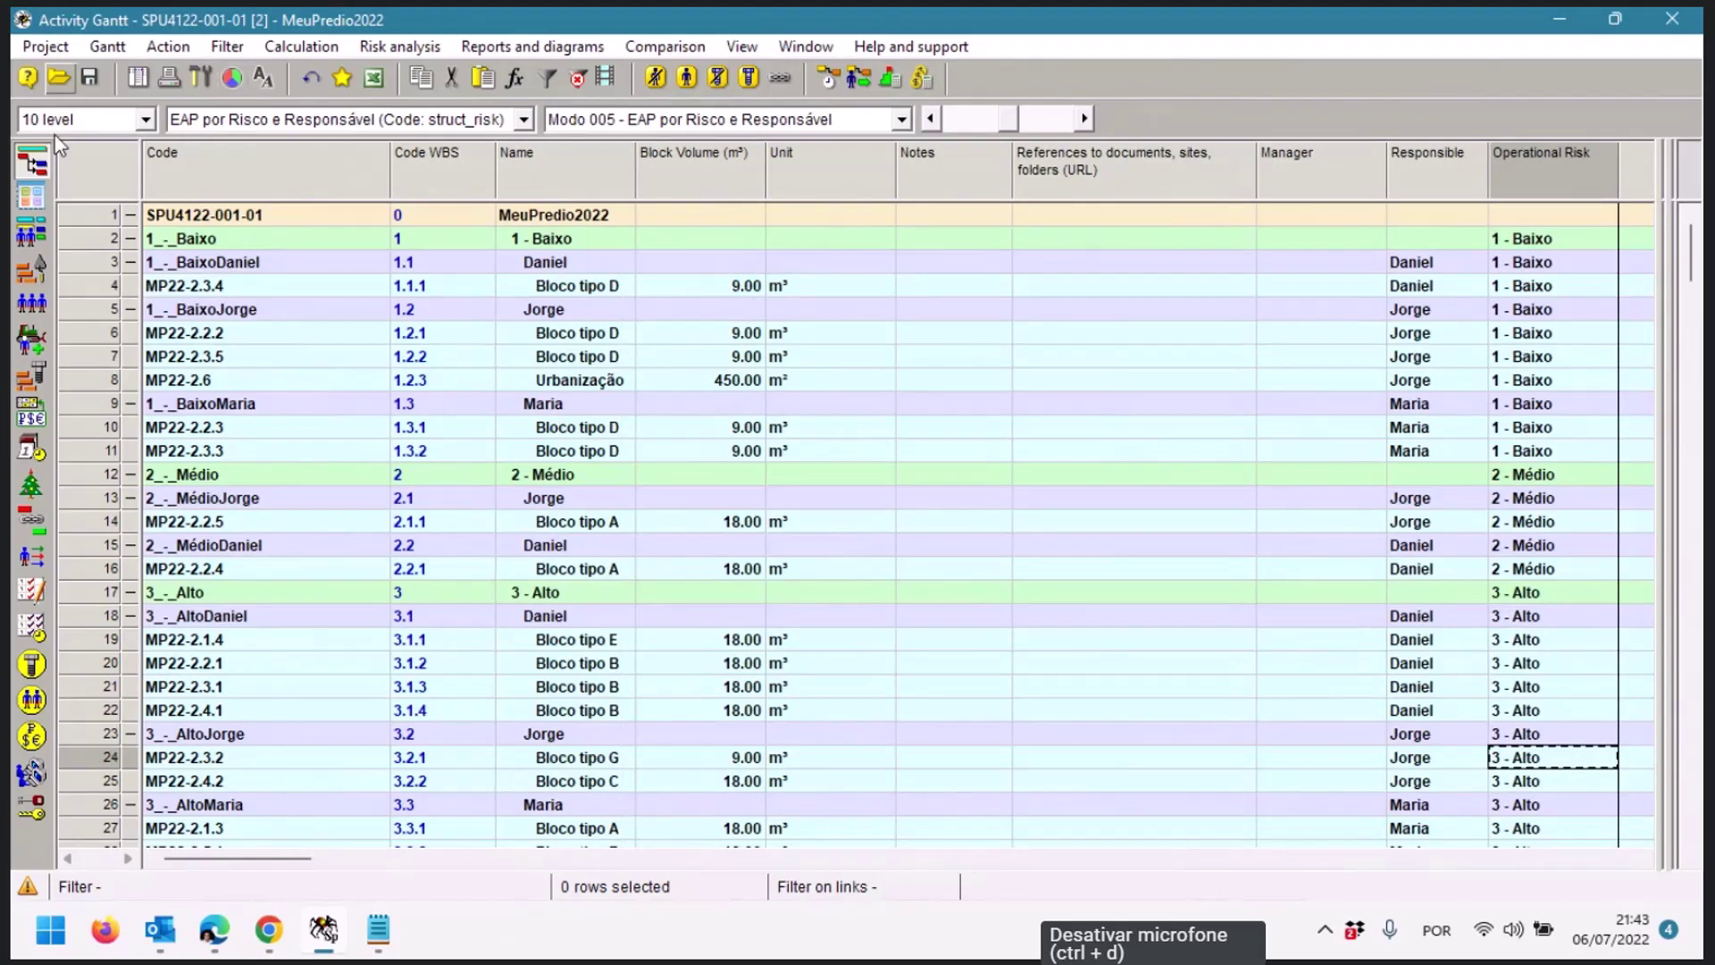
# Collapse the structure to 2 level, and expand the 3 - Alto phase with all its responsible groups to examine their blocks
pyautogui.click(145, 118)
pyautogui.click(74, 165)
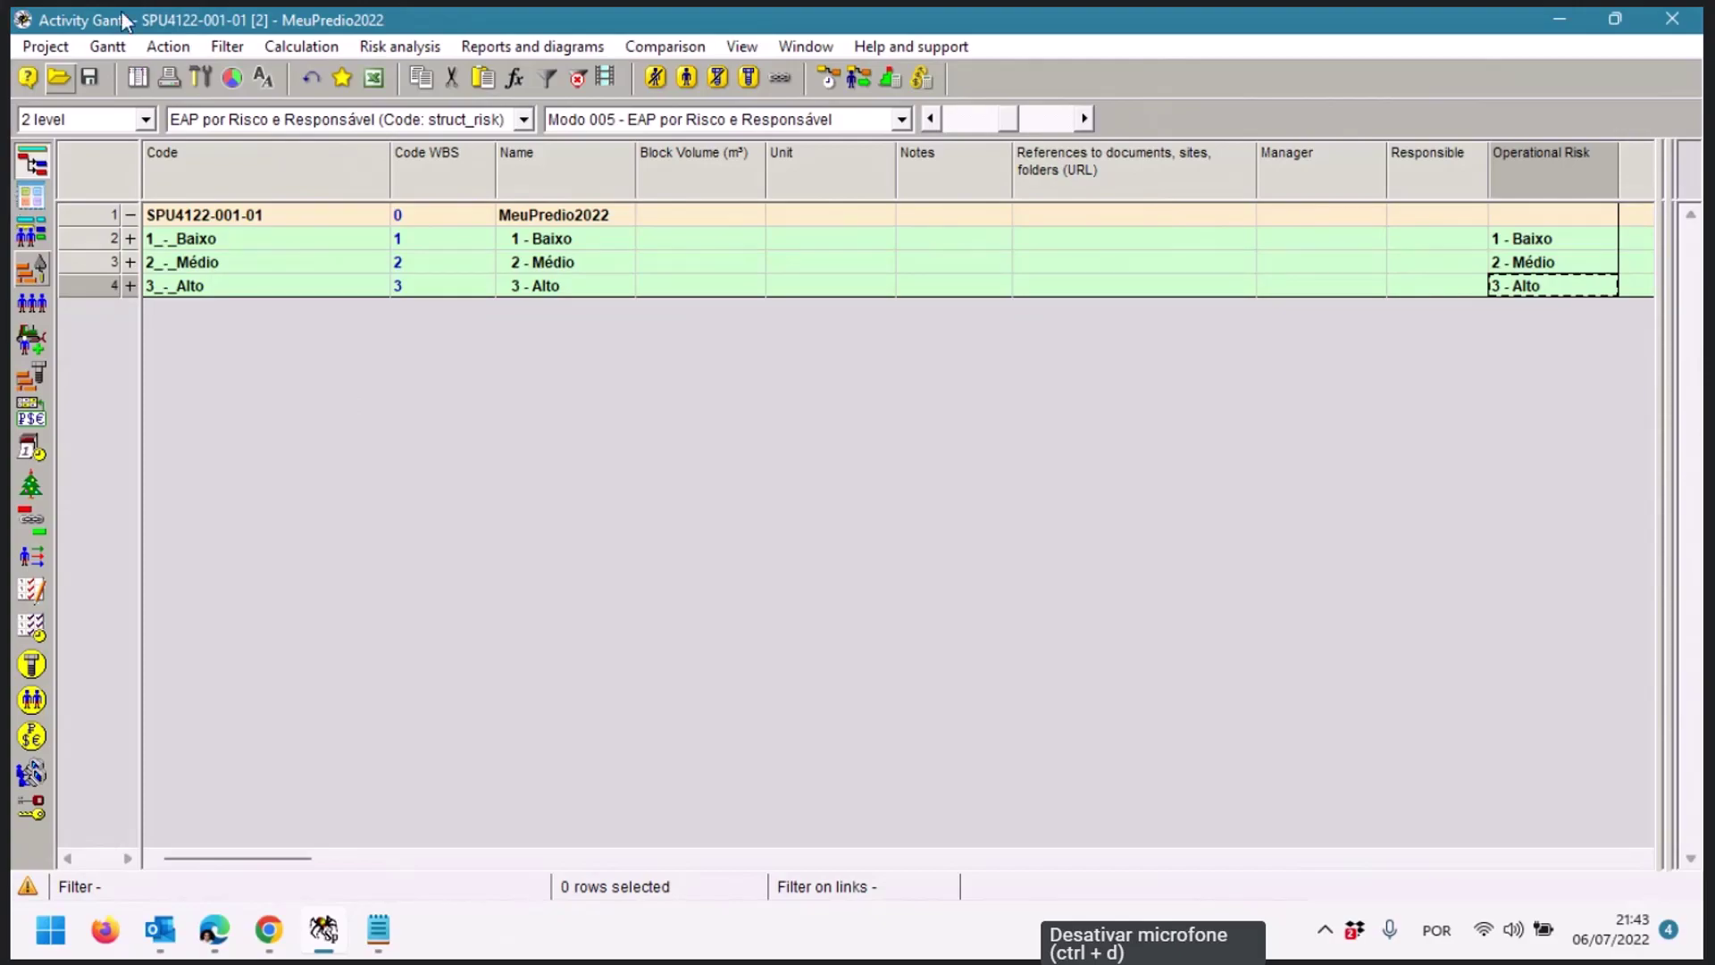
pyautogui.click(130, 286)
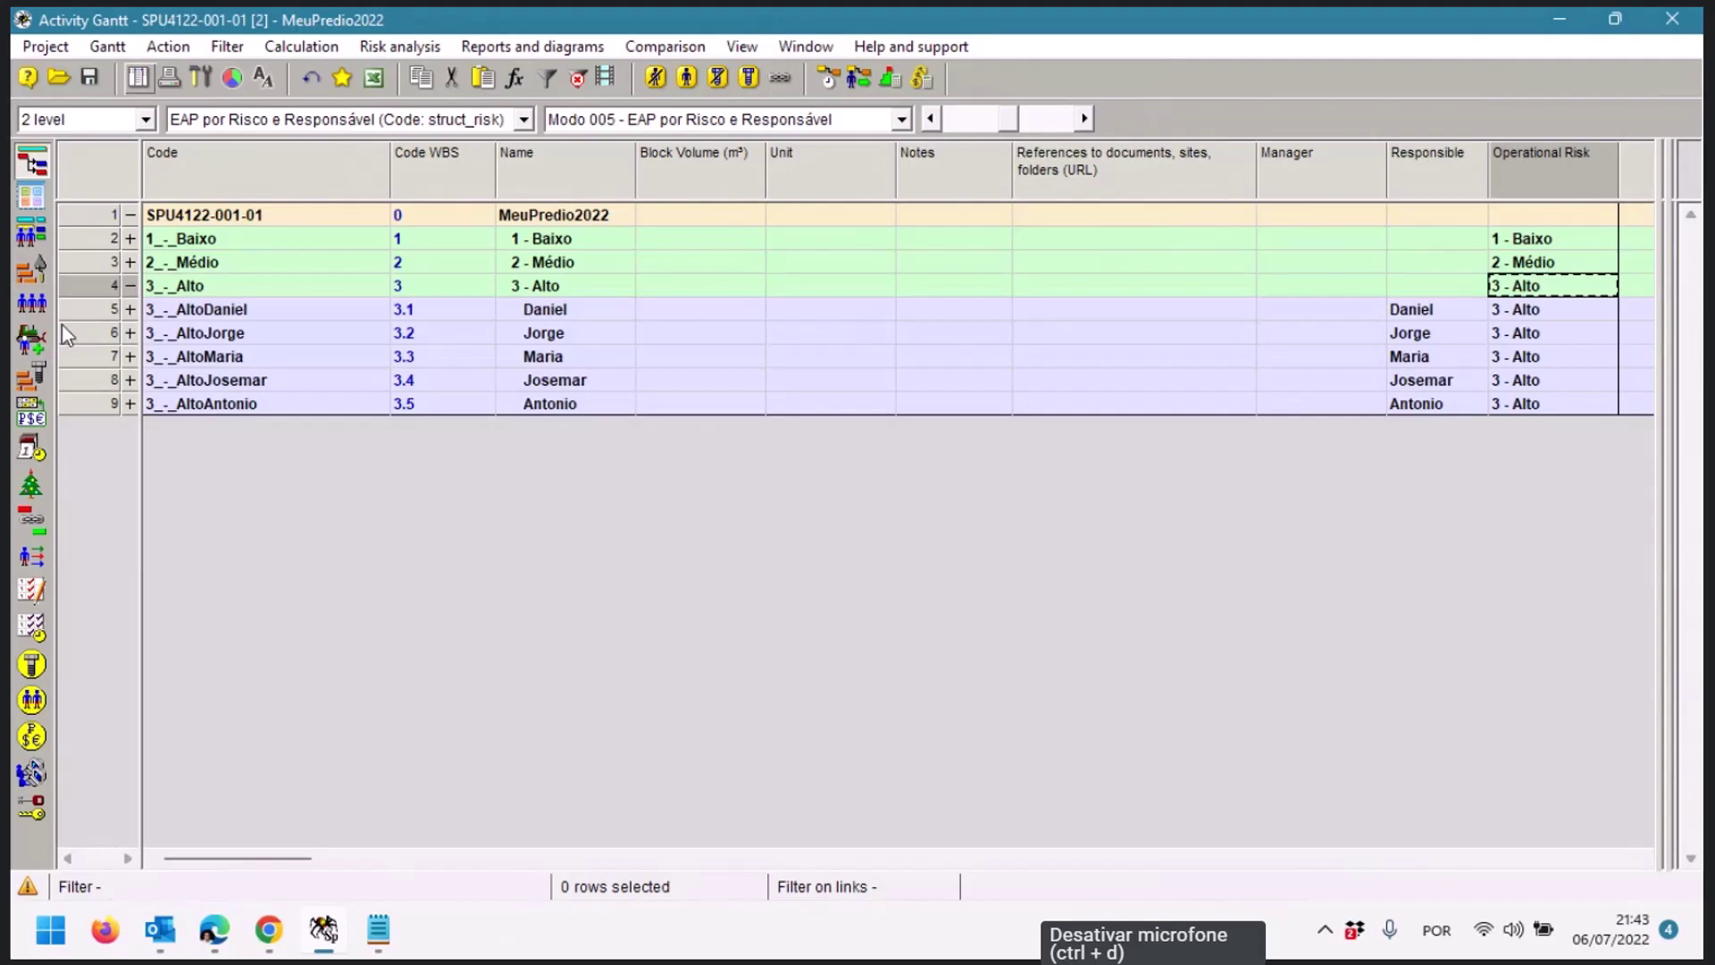
pyautogui.click(129, 309)
pyautogui.click(130, 427)
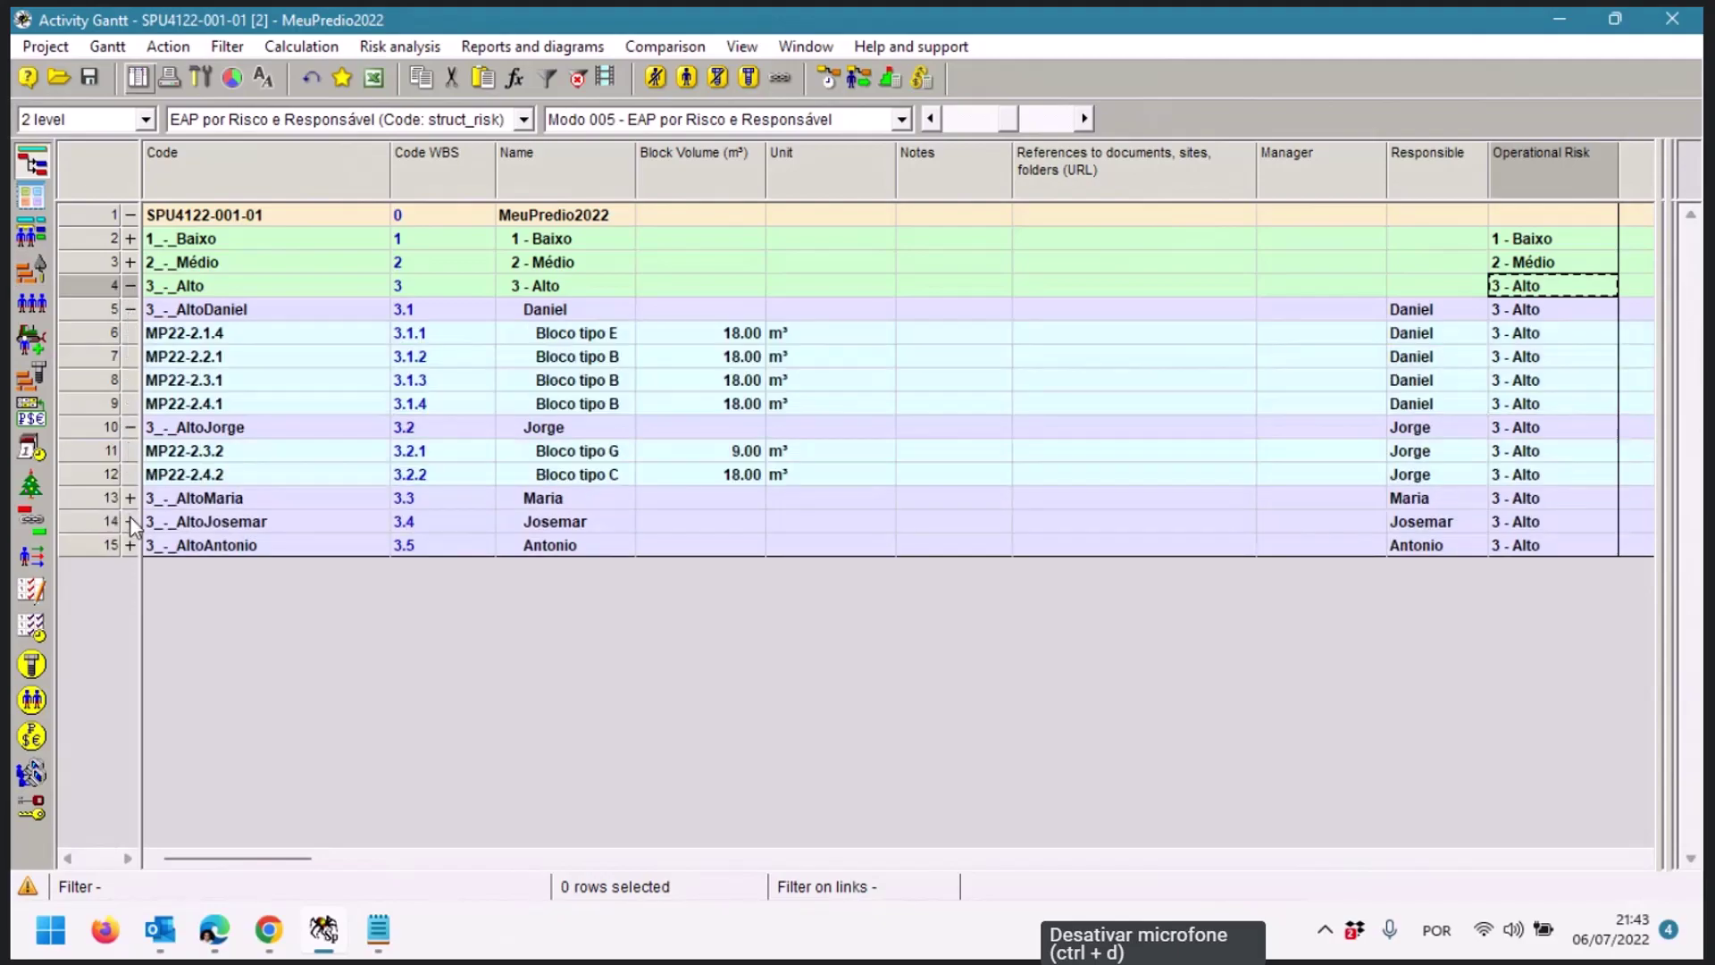
pyautogui.click(130, 497)
pyautogui.click(130, 568)
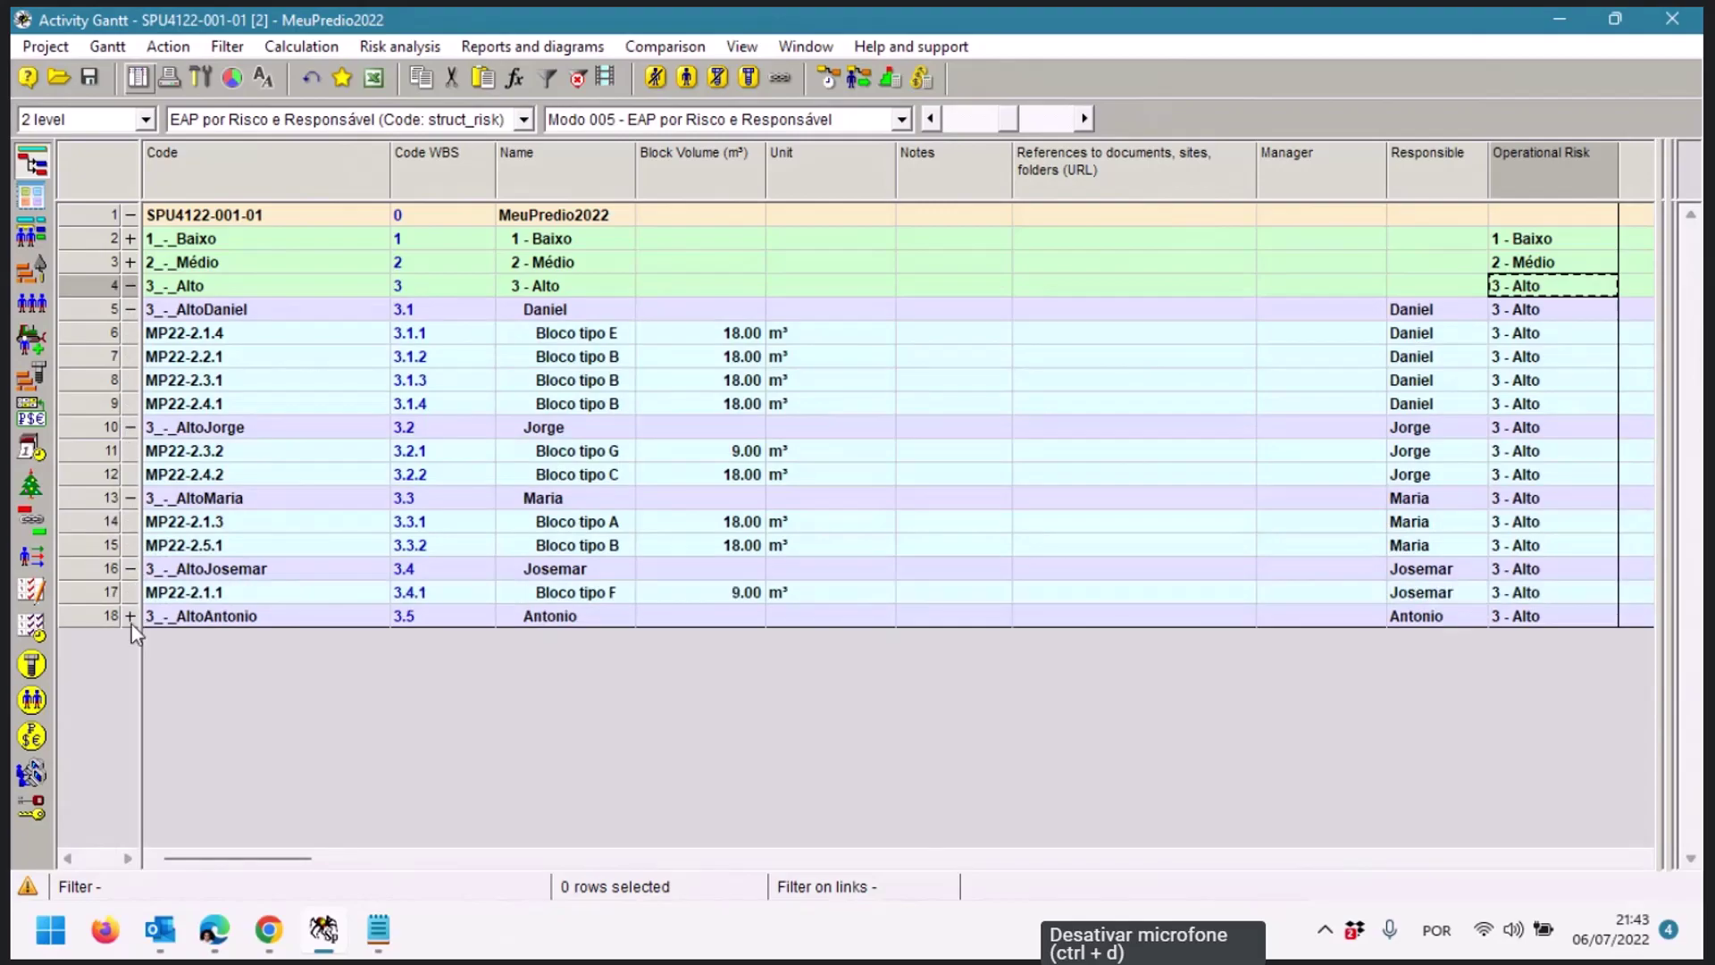
pyautogui.click(129, 616)
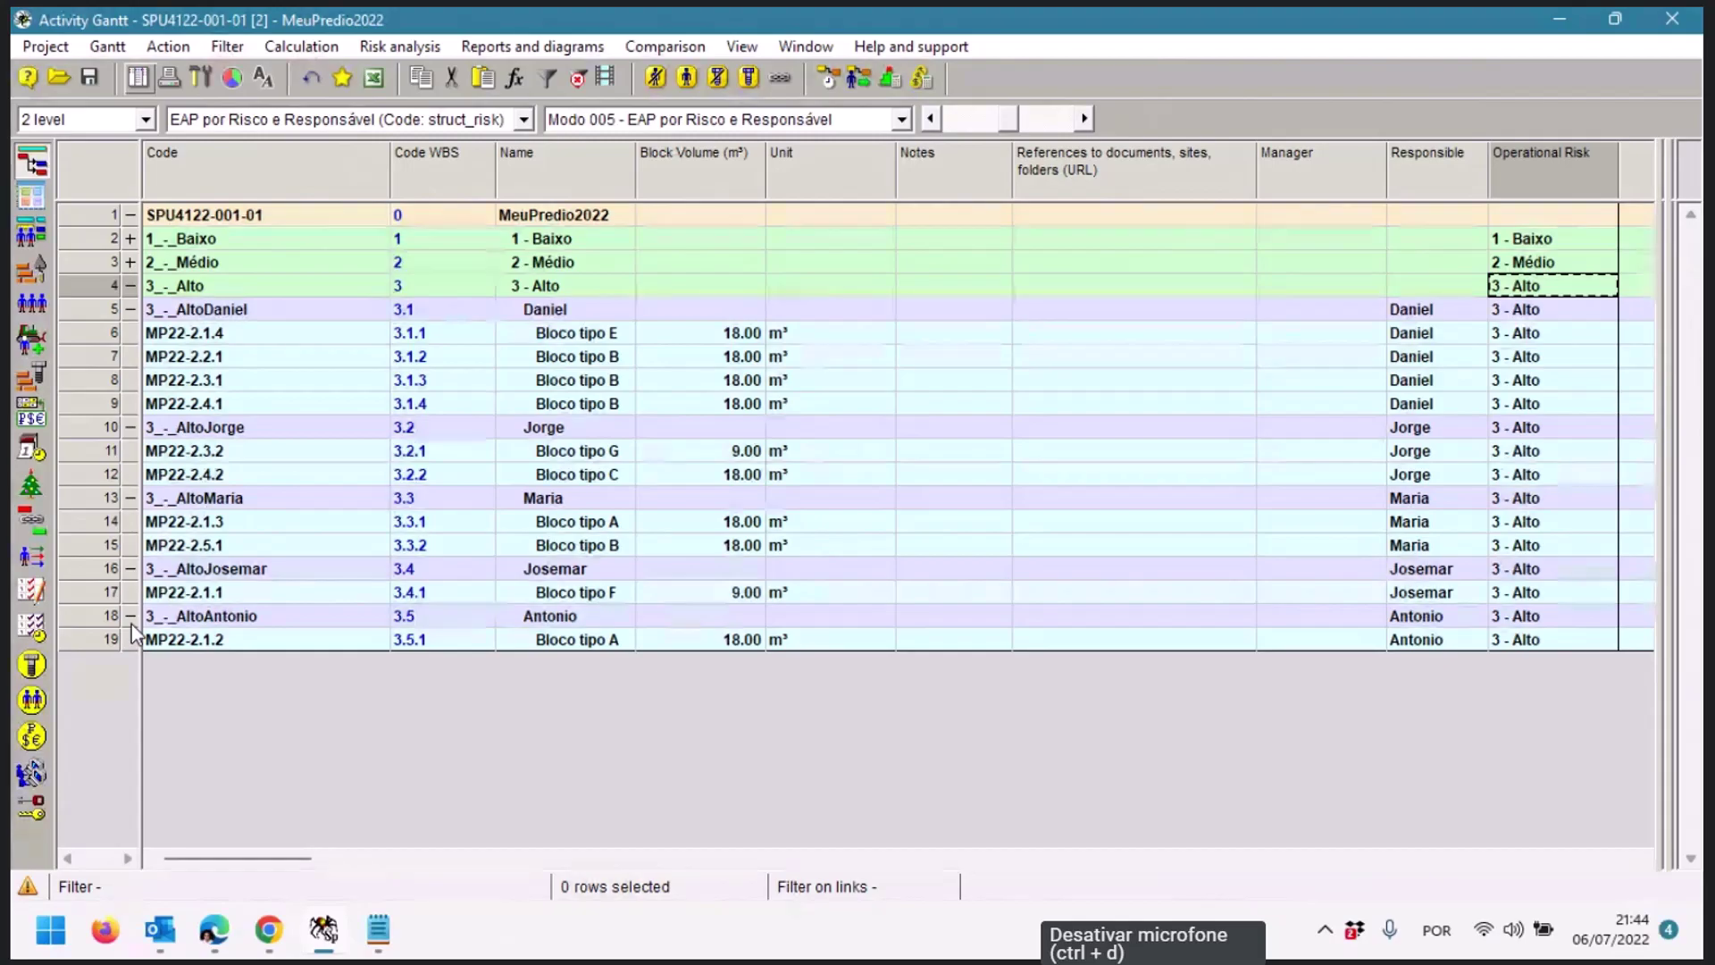
# Create a structure by fields from EAP por Produção, grouped by the user-defined field Empreteiro with phase name updating on
pyautogui.click(45, 47)
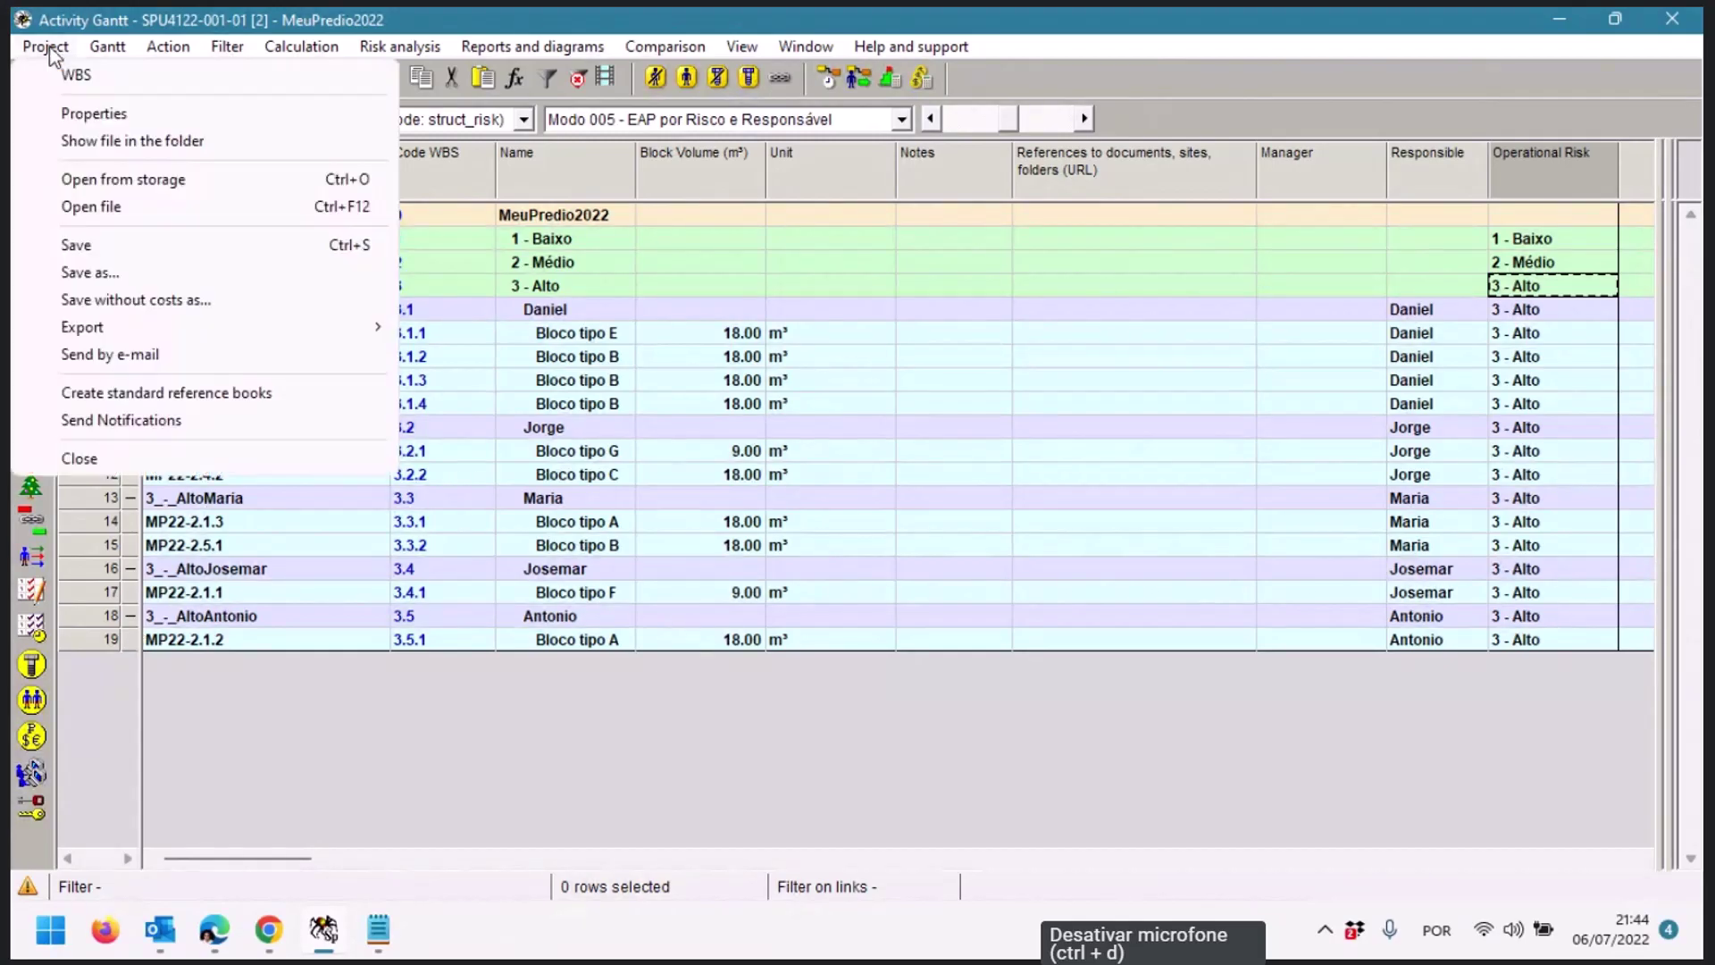
pyautogui.click(54, 72)
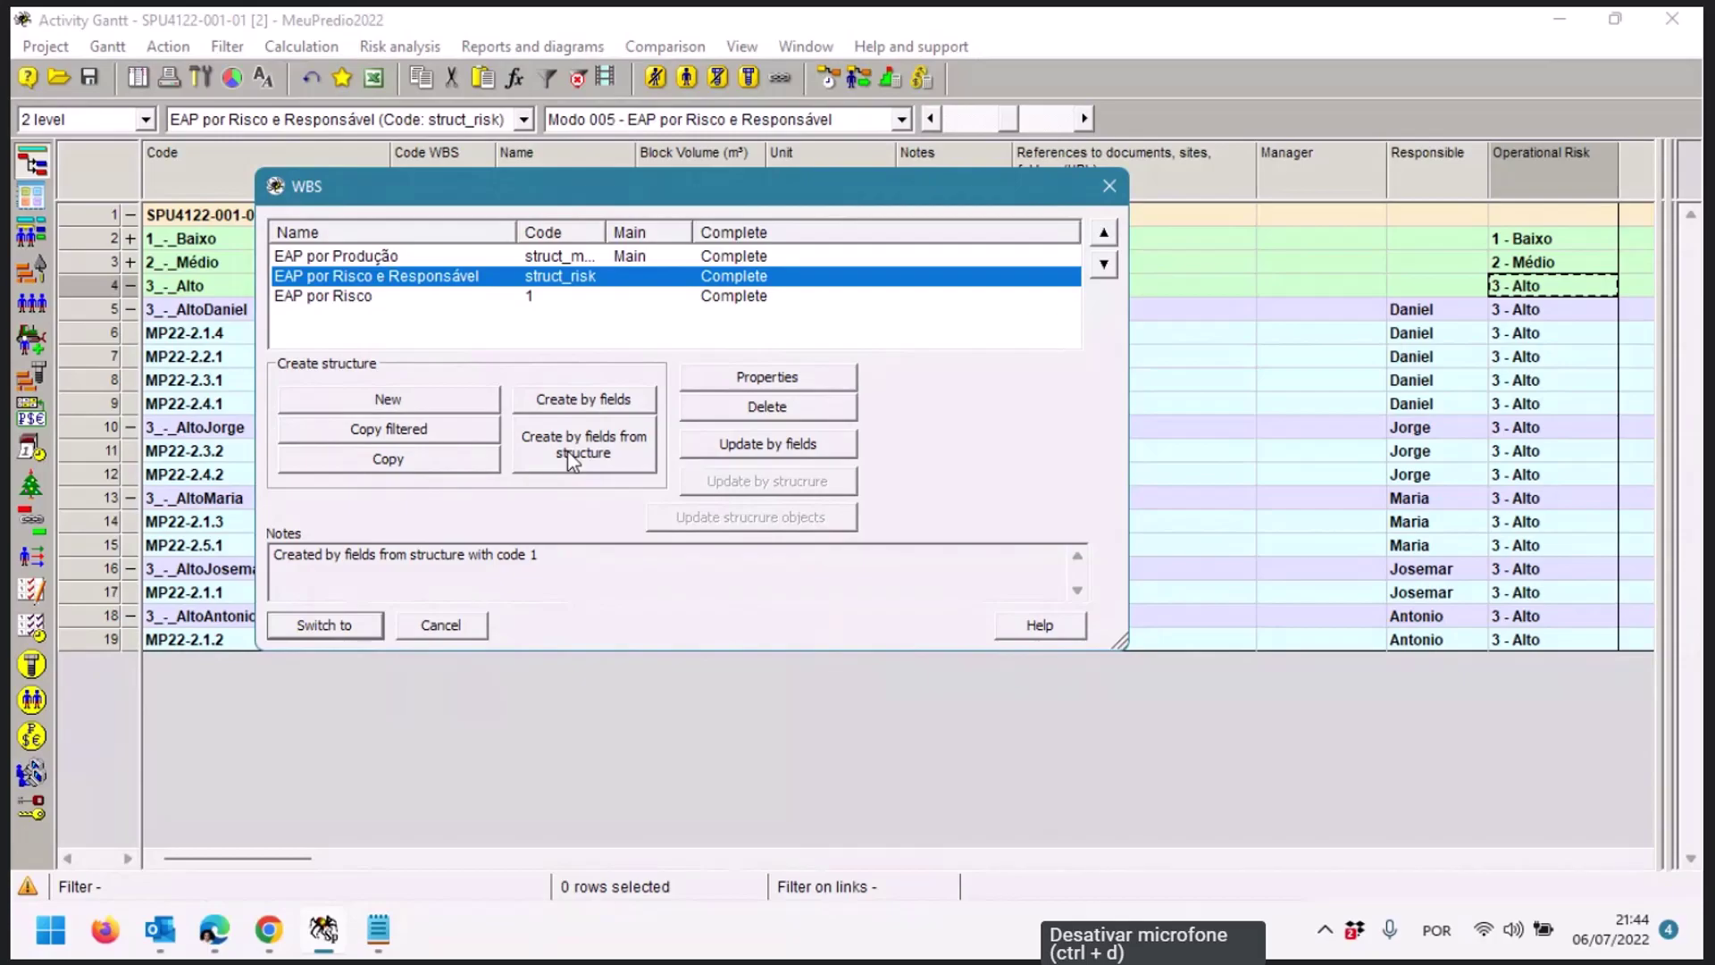
pyautogui.click(354, 257)
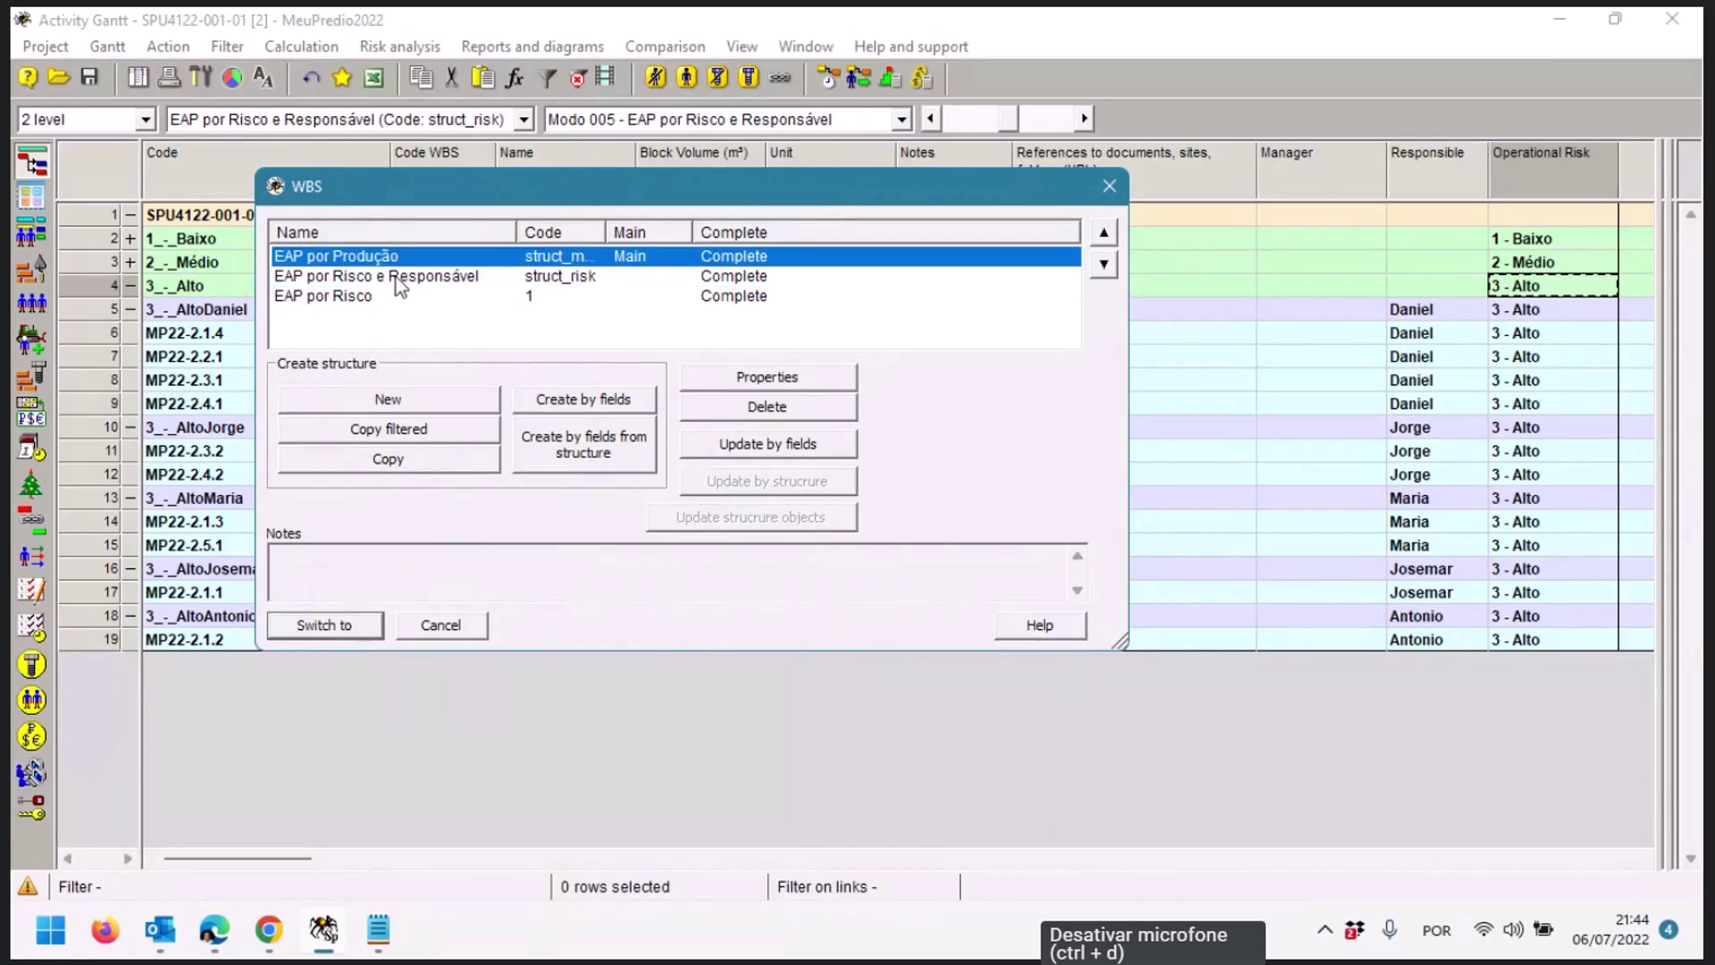
pyautogui.click(610, 456)
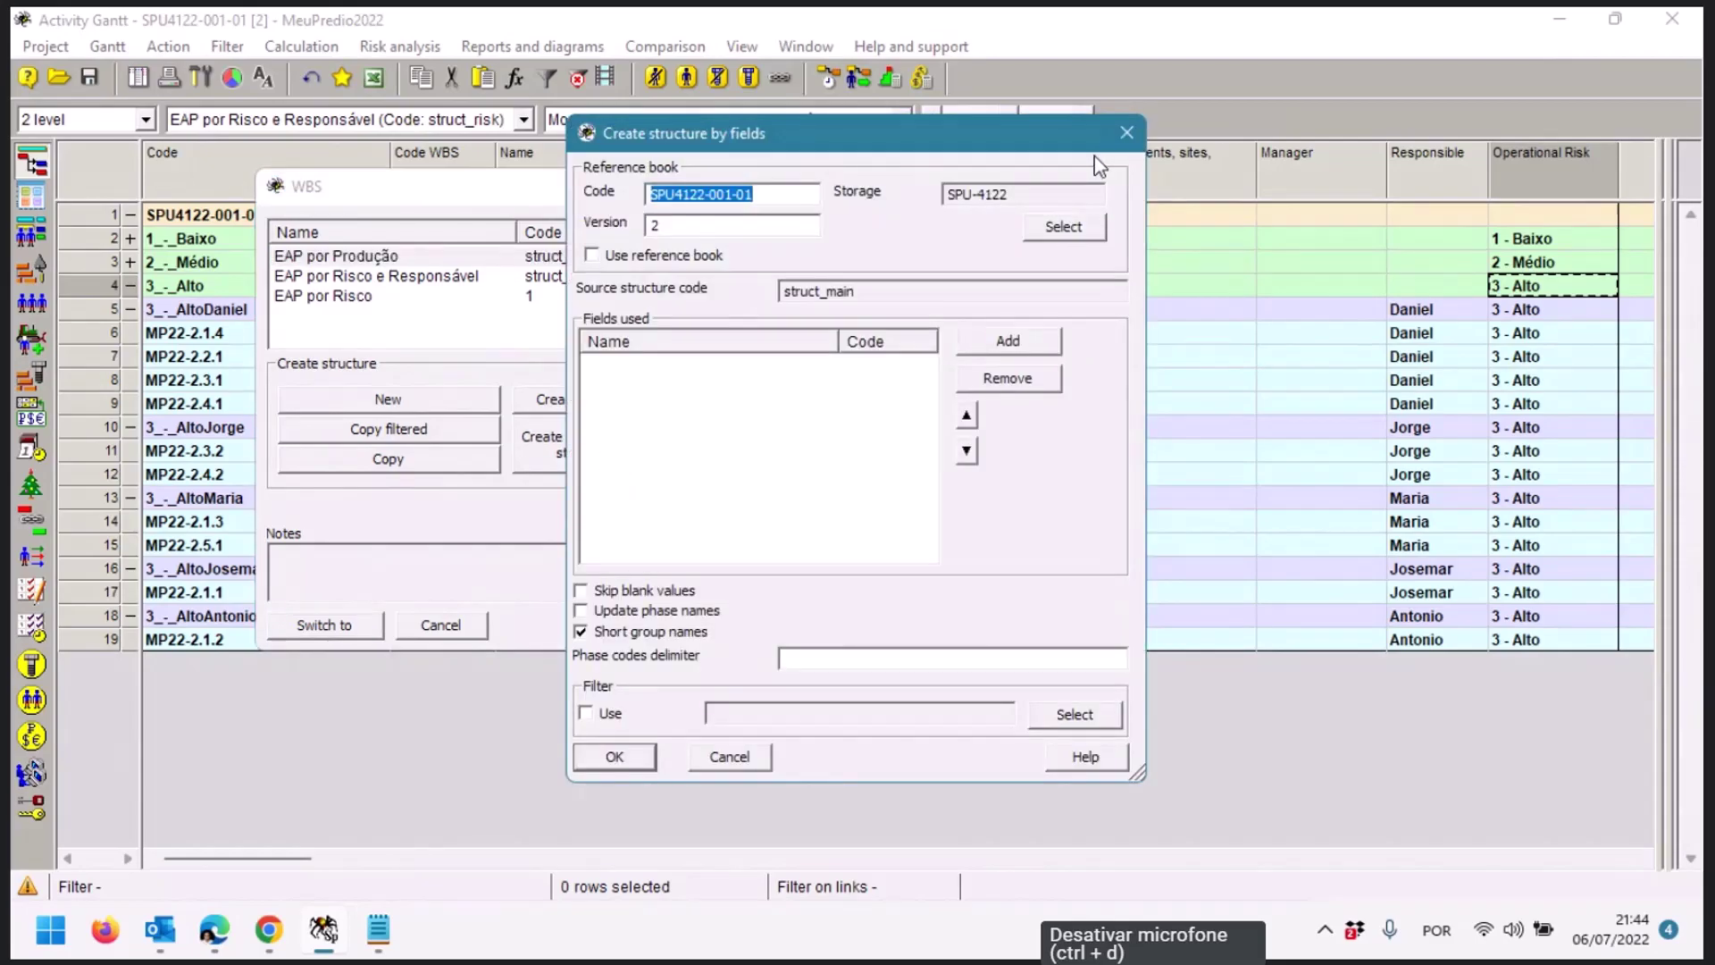
pyautogui.click(1007, 340)
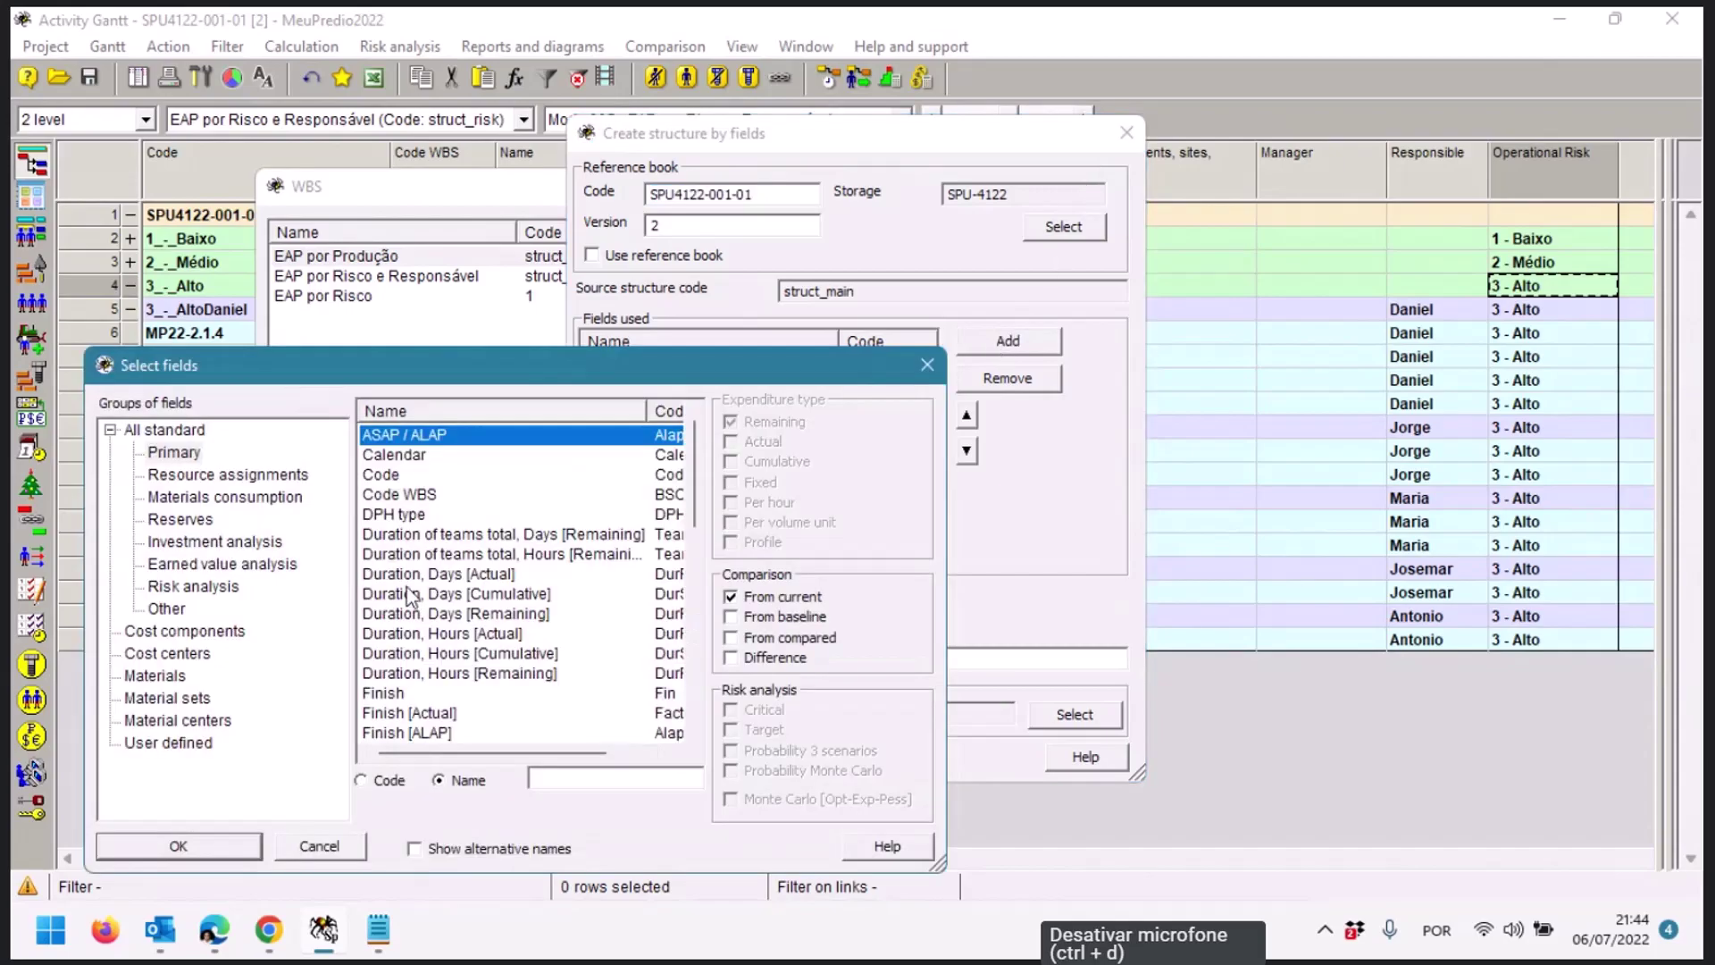
pyautogui.click(416, 613)
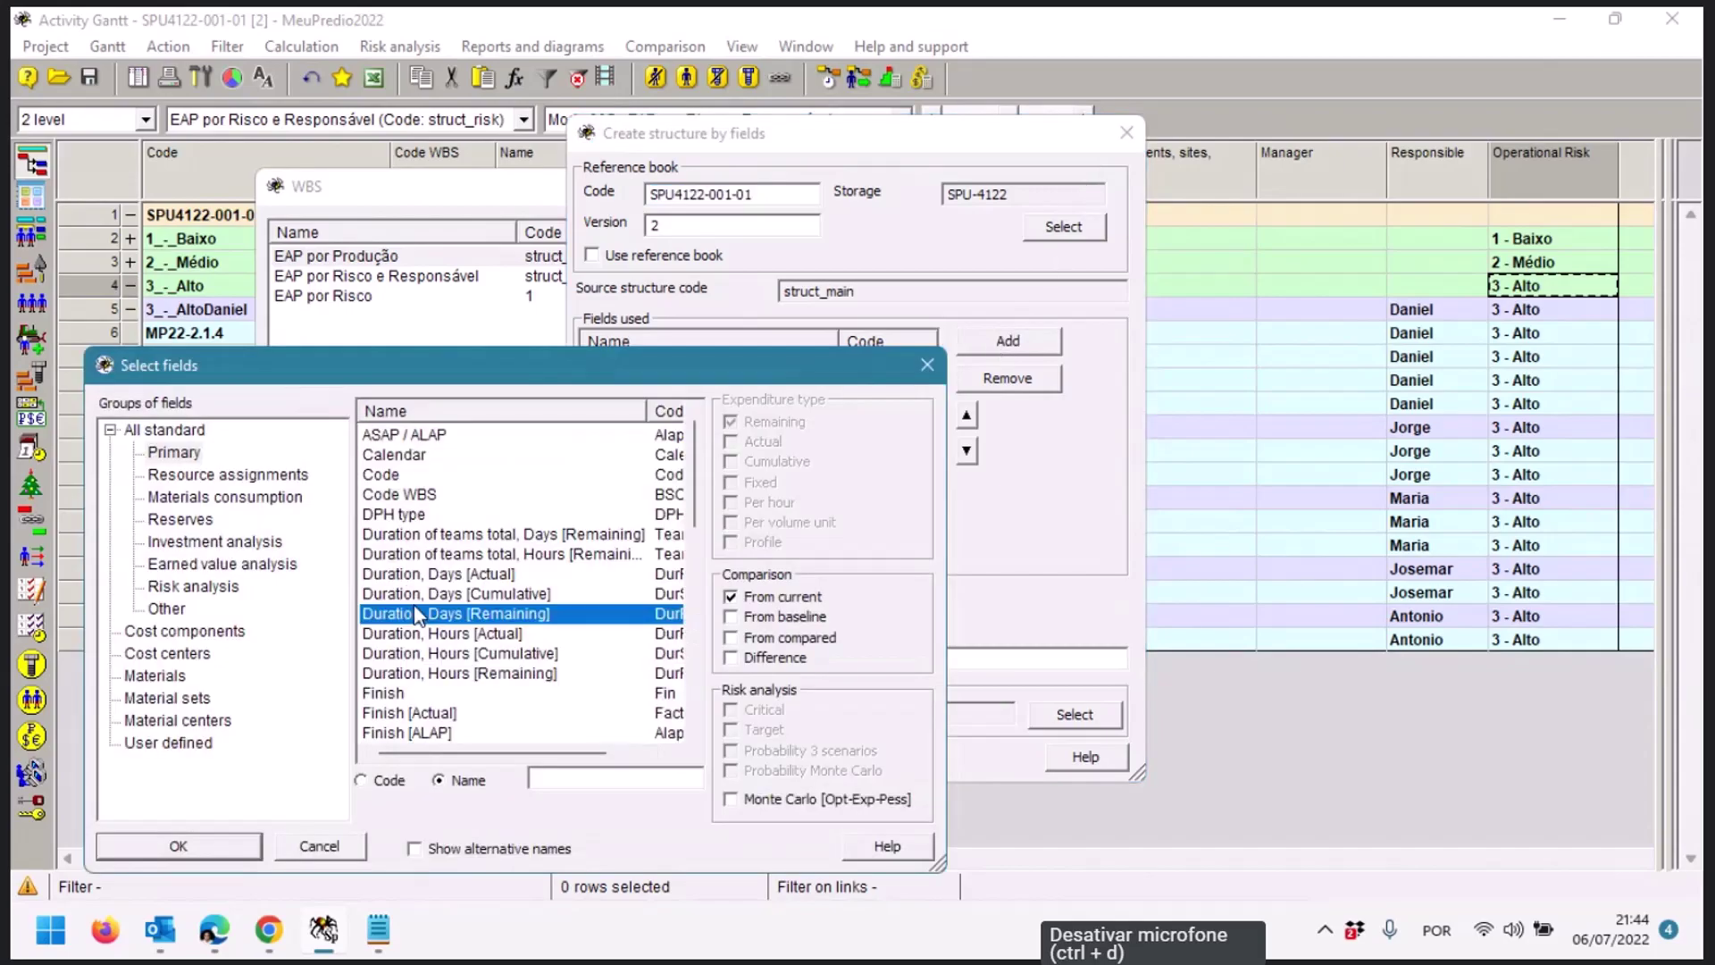
pyautogui.click(198, 741)
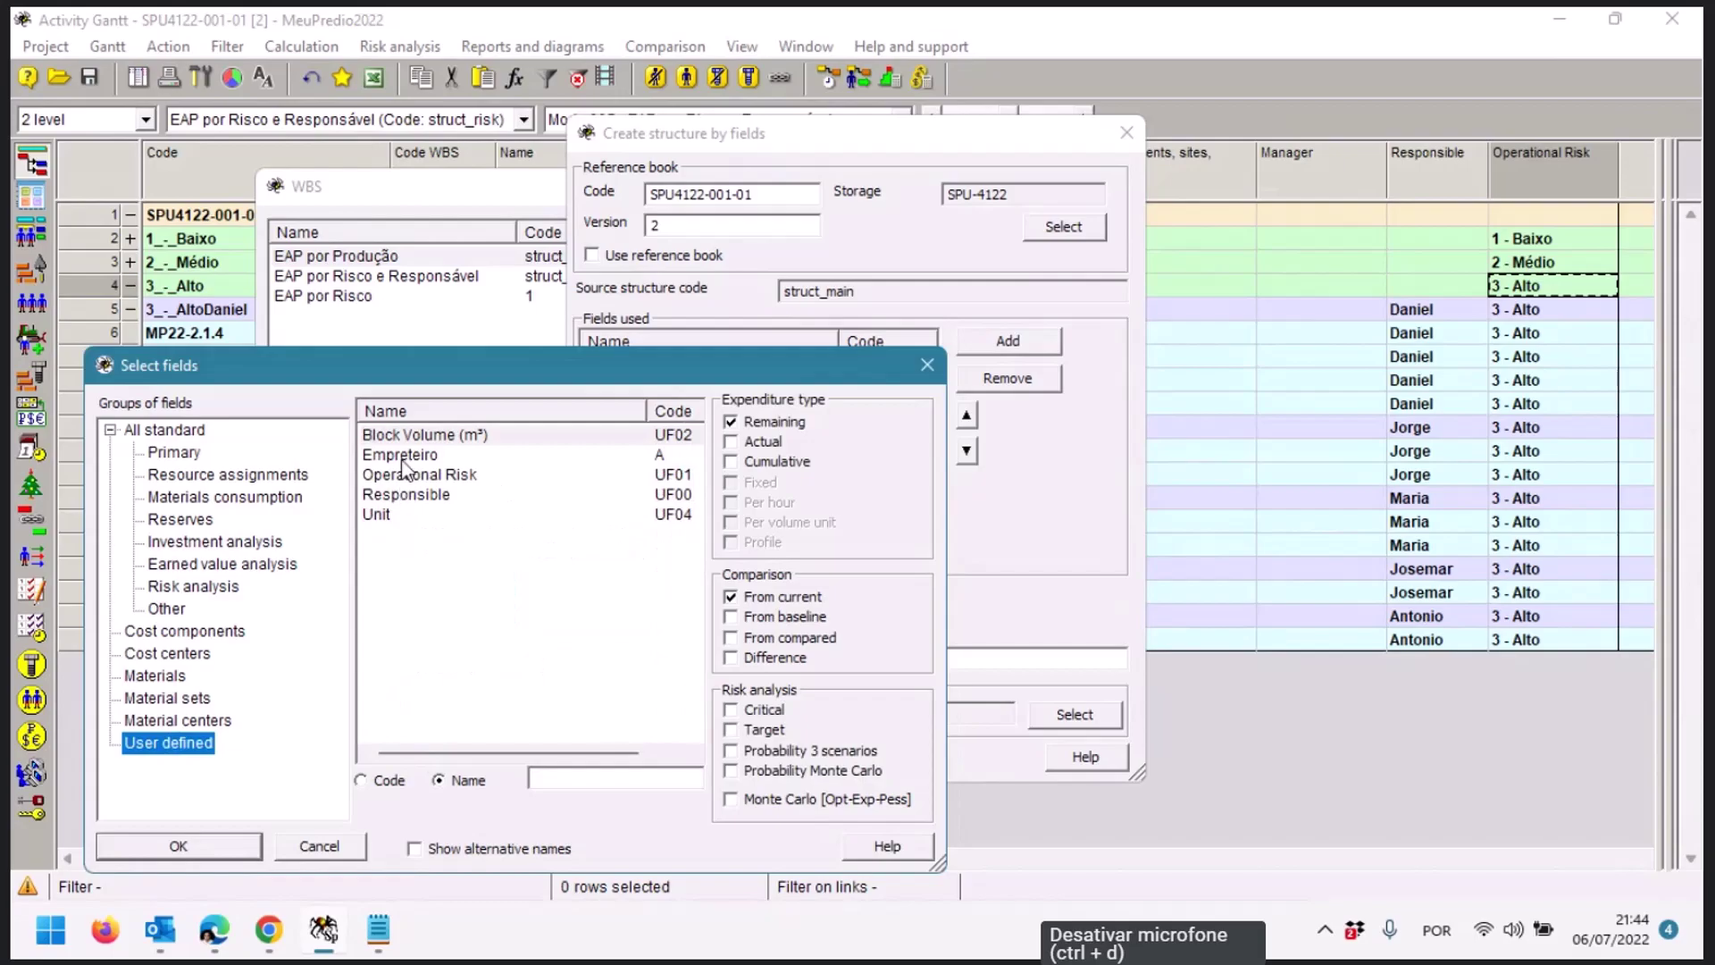
pyautogui.click(402, 456)
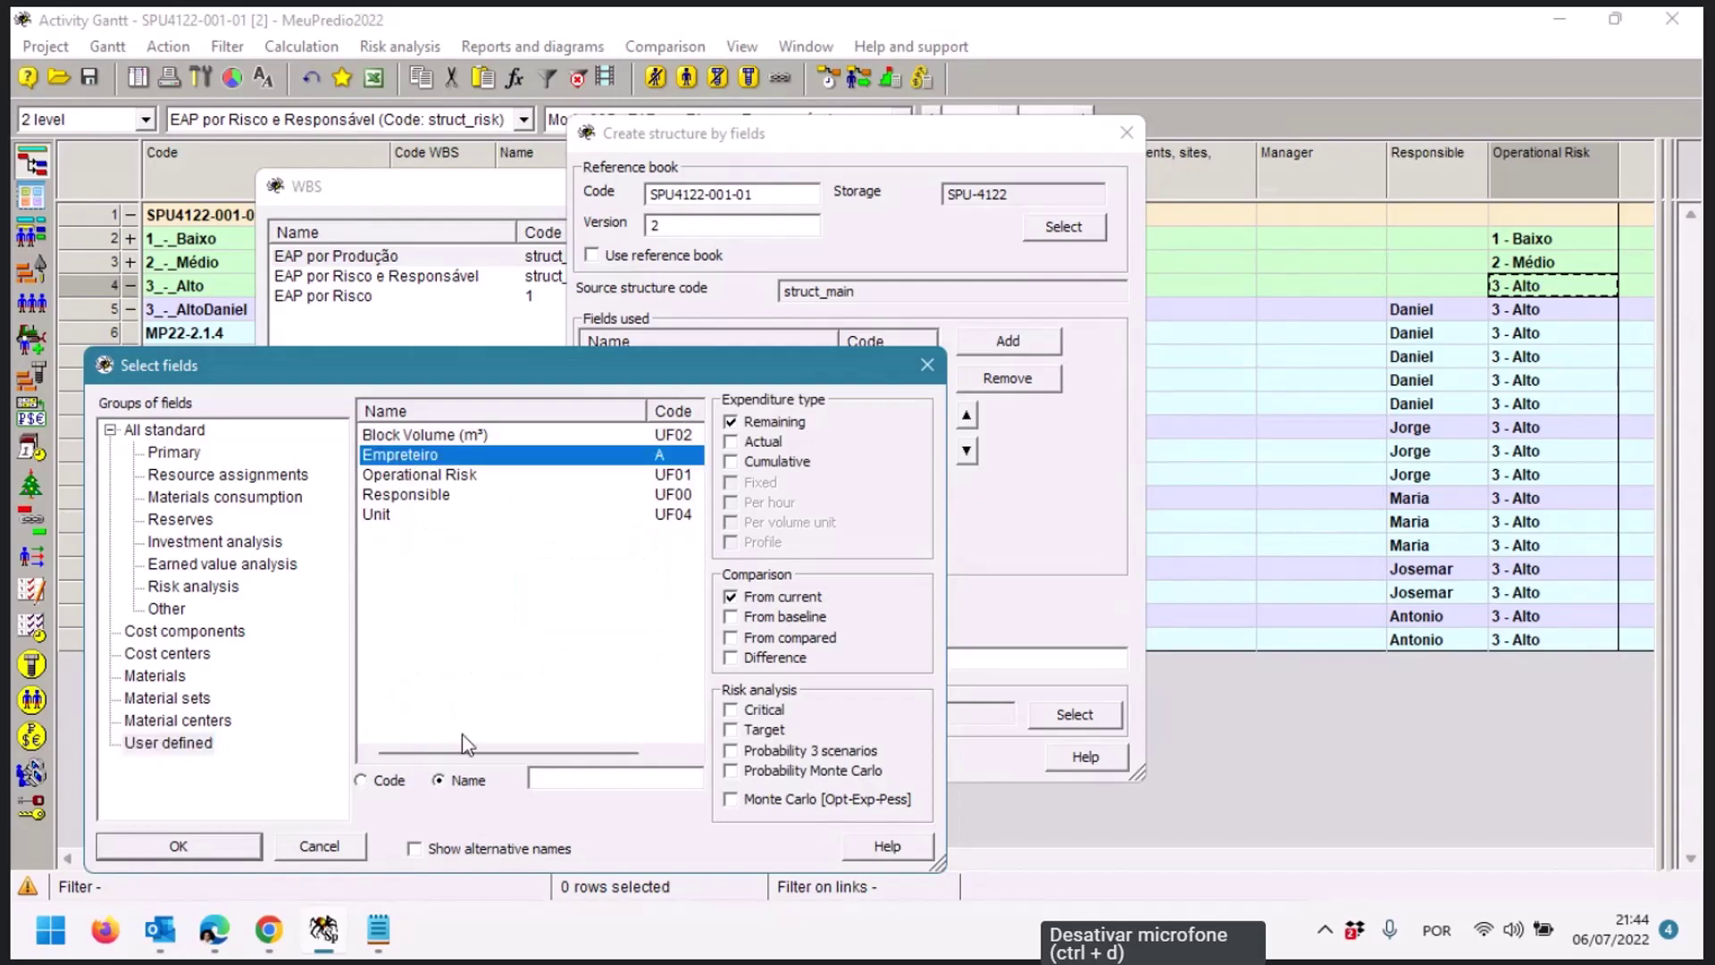
pyautogui.click(209, 851)
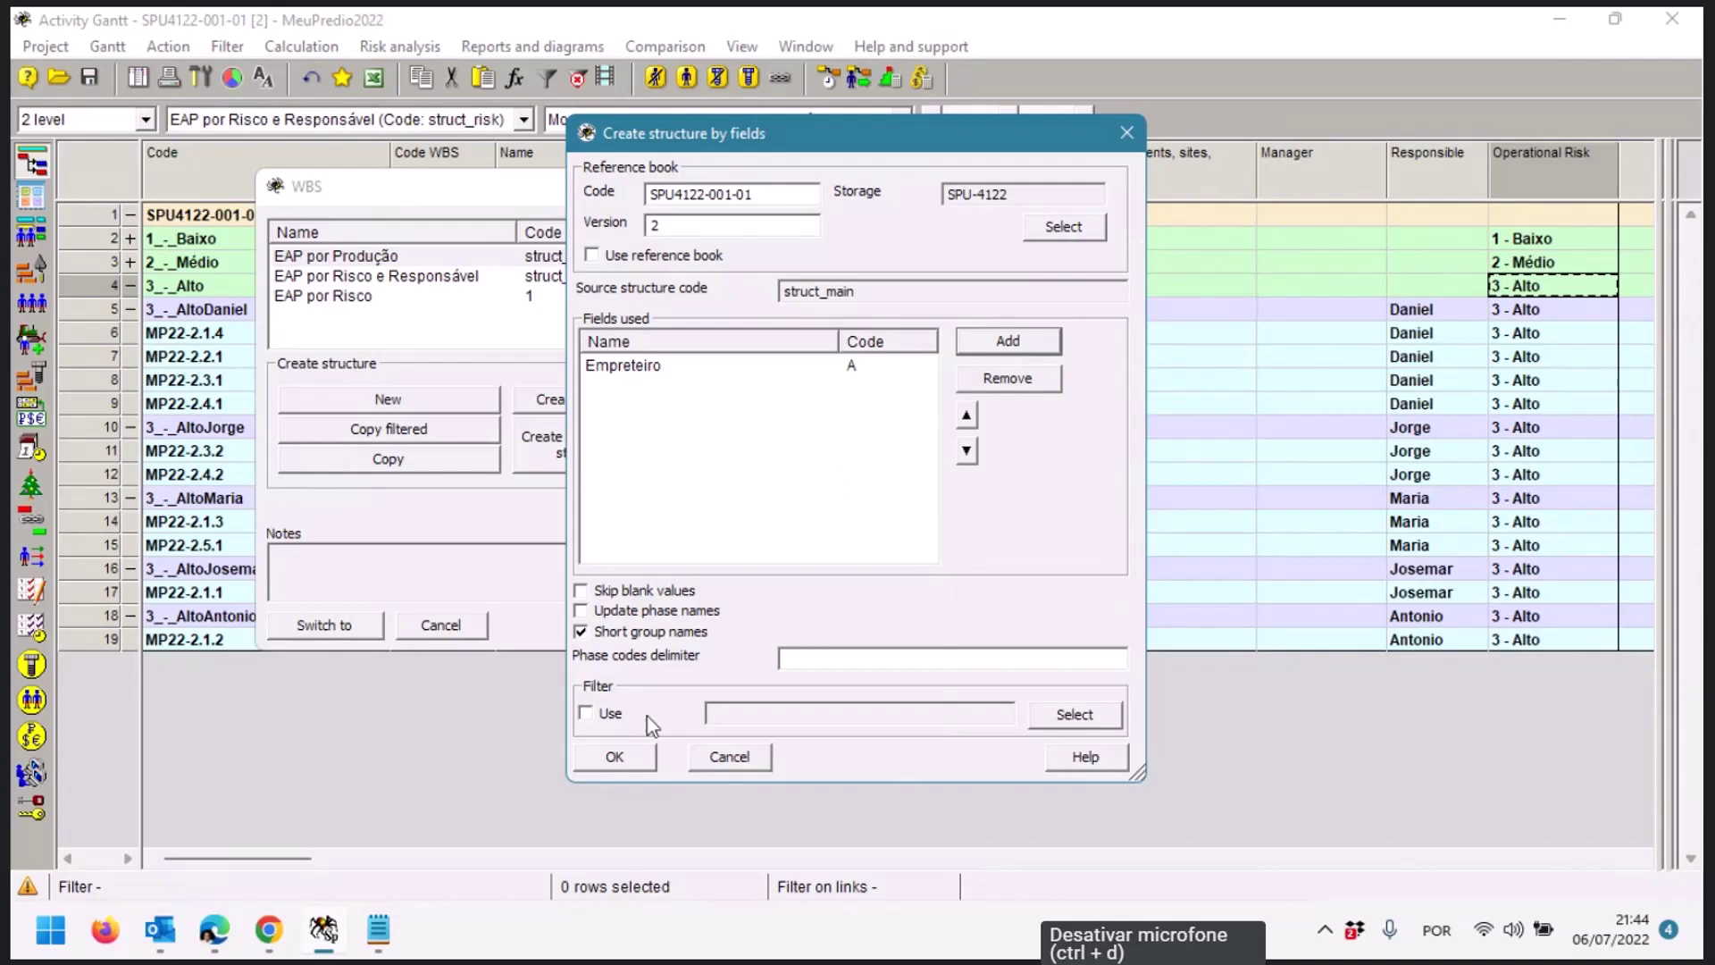
pyautogui.click(581, 611)
pyautogui.click(615, 757)
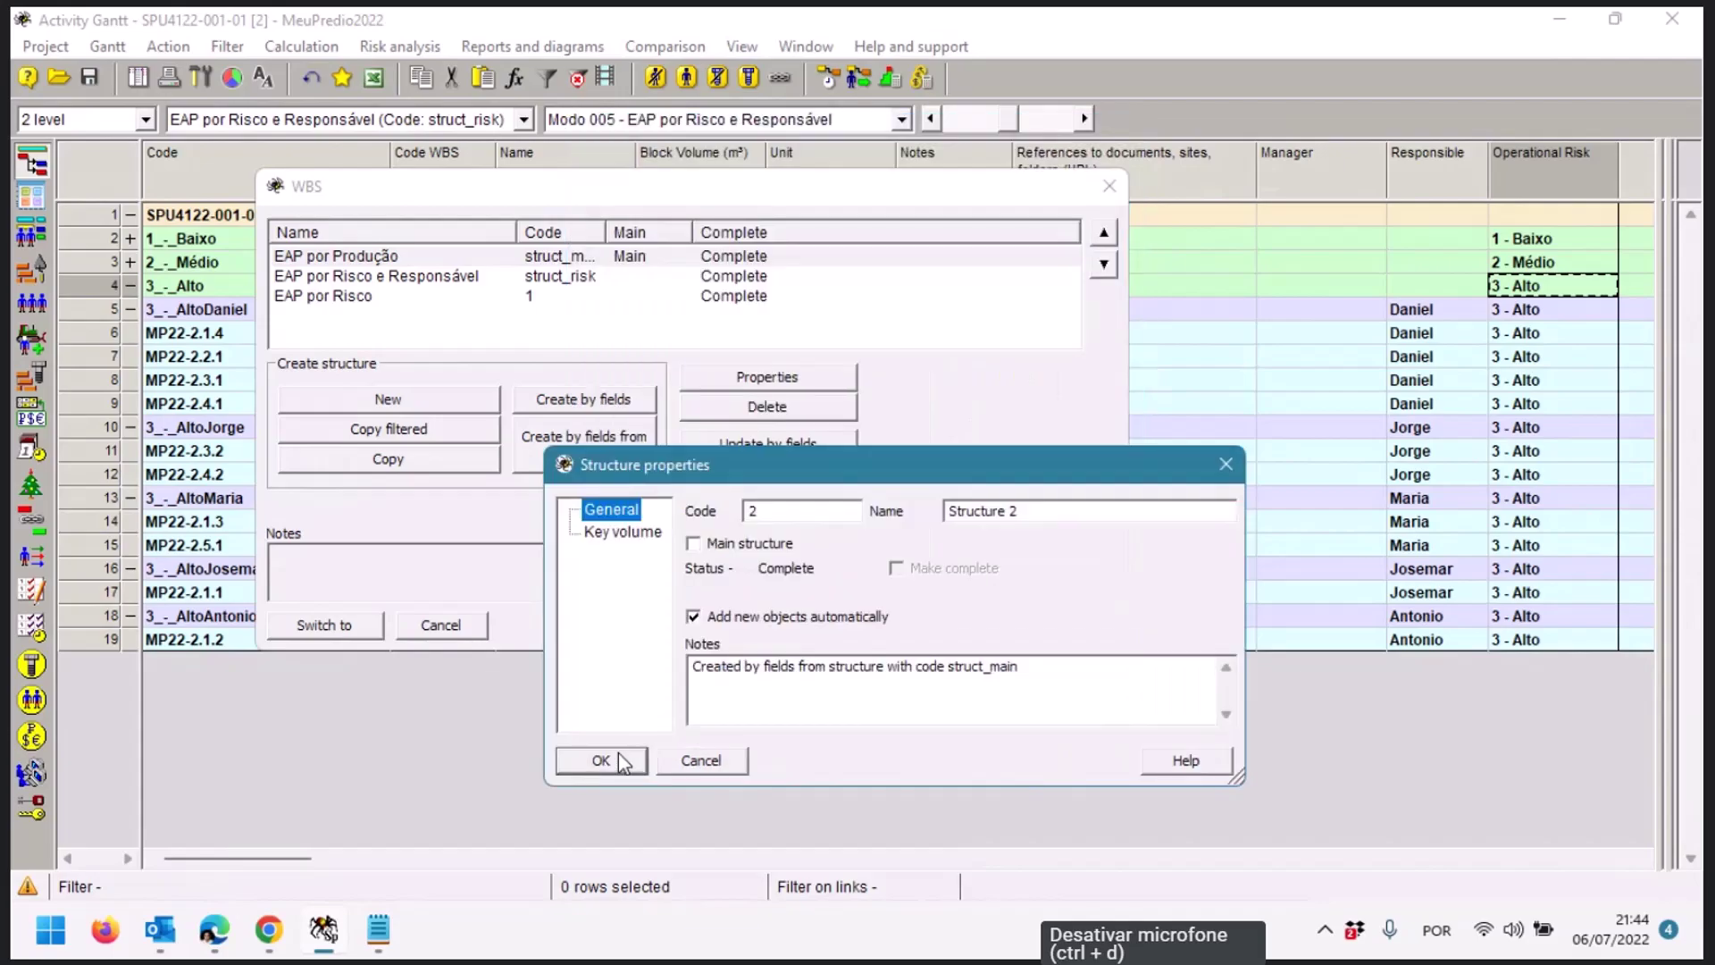
# Name the new structure "EAP por Empreteiro" with the code struct_empr, and display it
pyautogui.moveTo(1045, 510); pyautogui.dragTo(731, 487)
pyautogui.write('E')
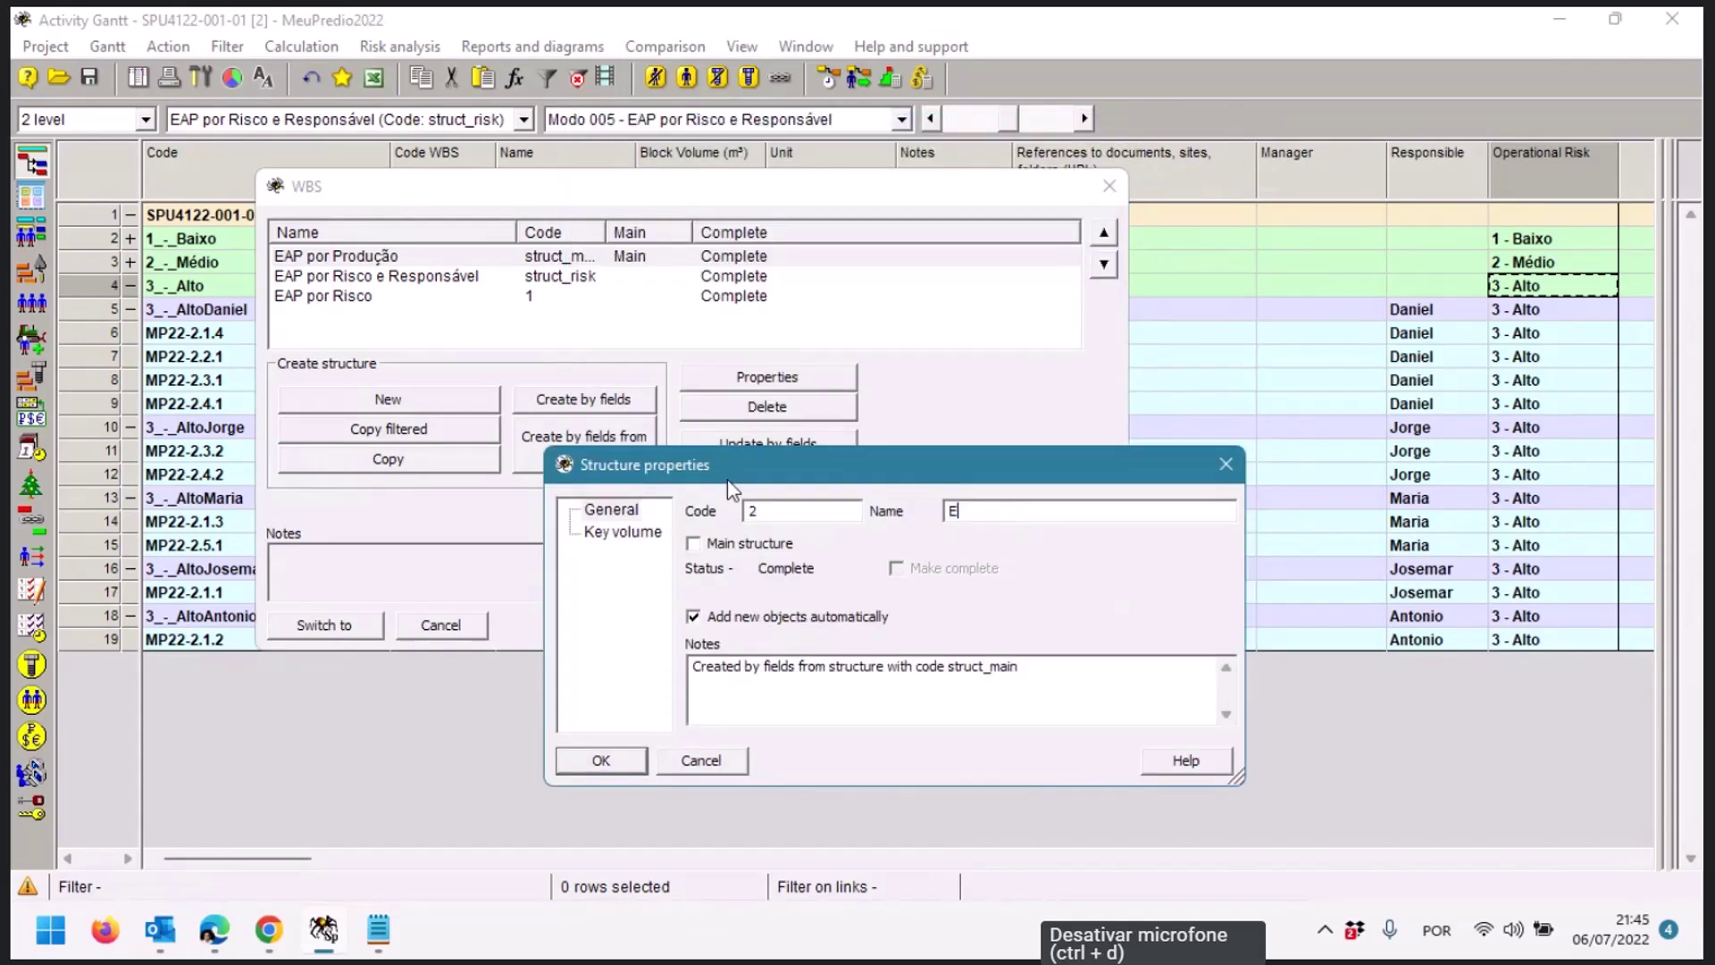
pyautogui.write('AP por Empreteiro')
pyautogui.click(845, 515)
pyautogui.press('BackSpace')
pyautogui.write('stru')
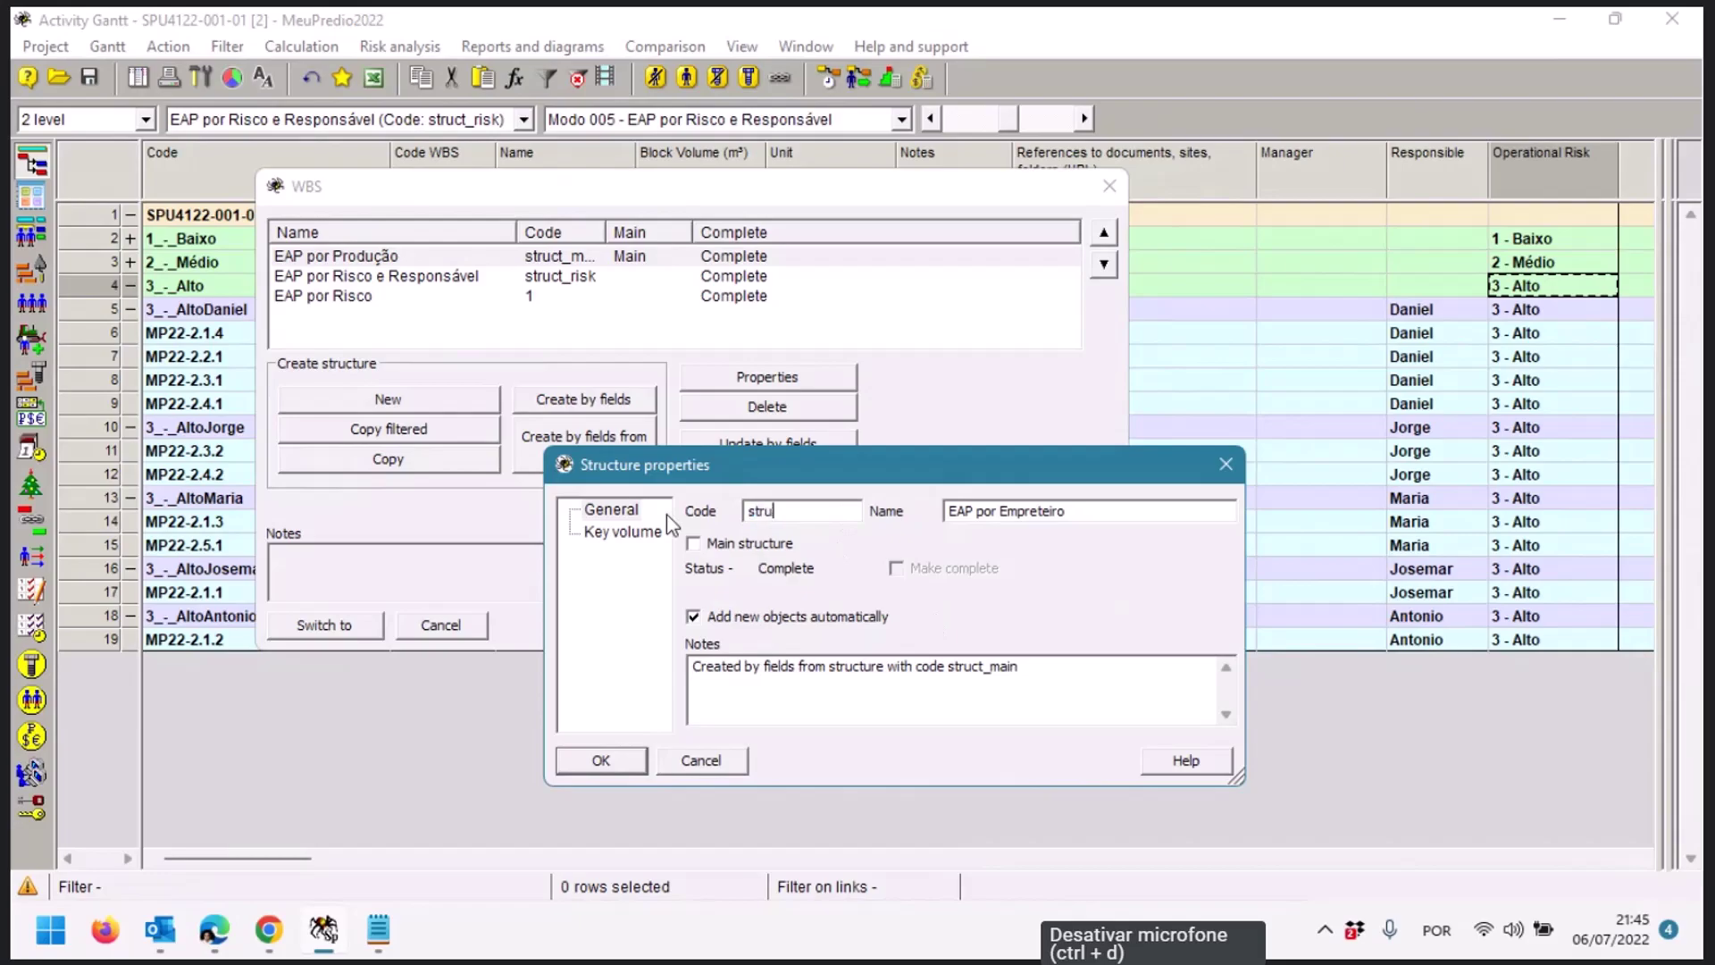
pyautogui.write('ct_empr')
pyautogui.click(600, 760)
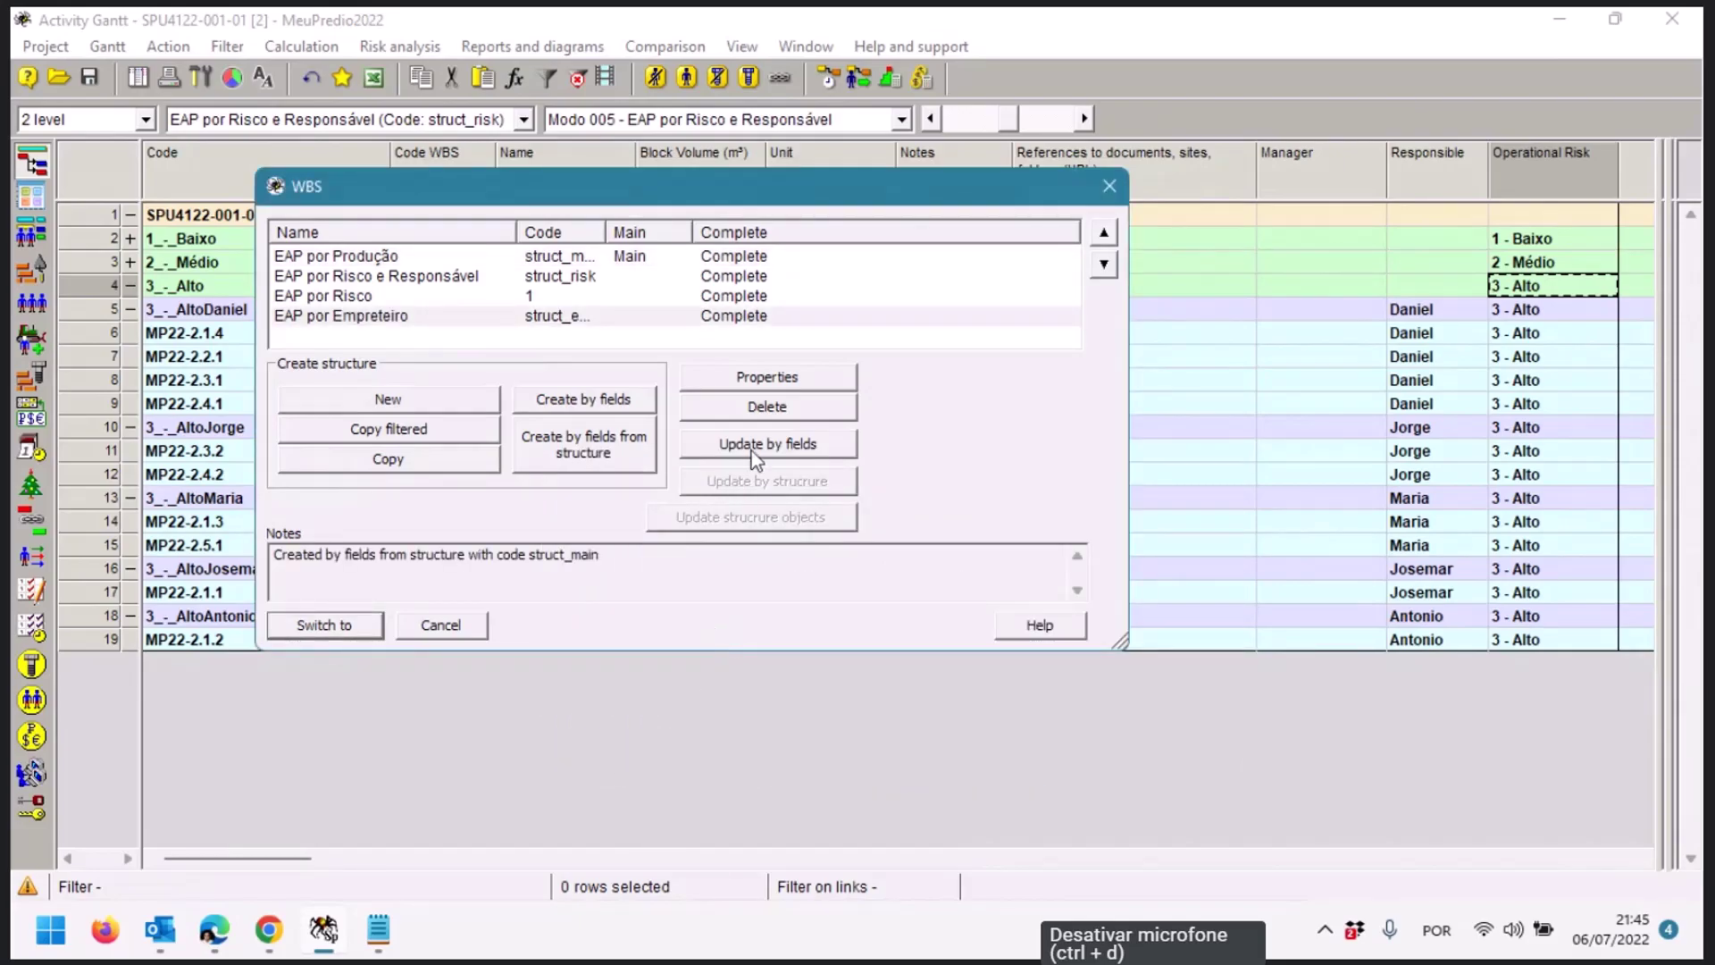
pyautogui.click(329, 629)
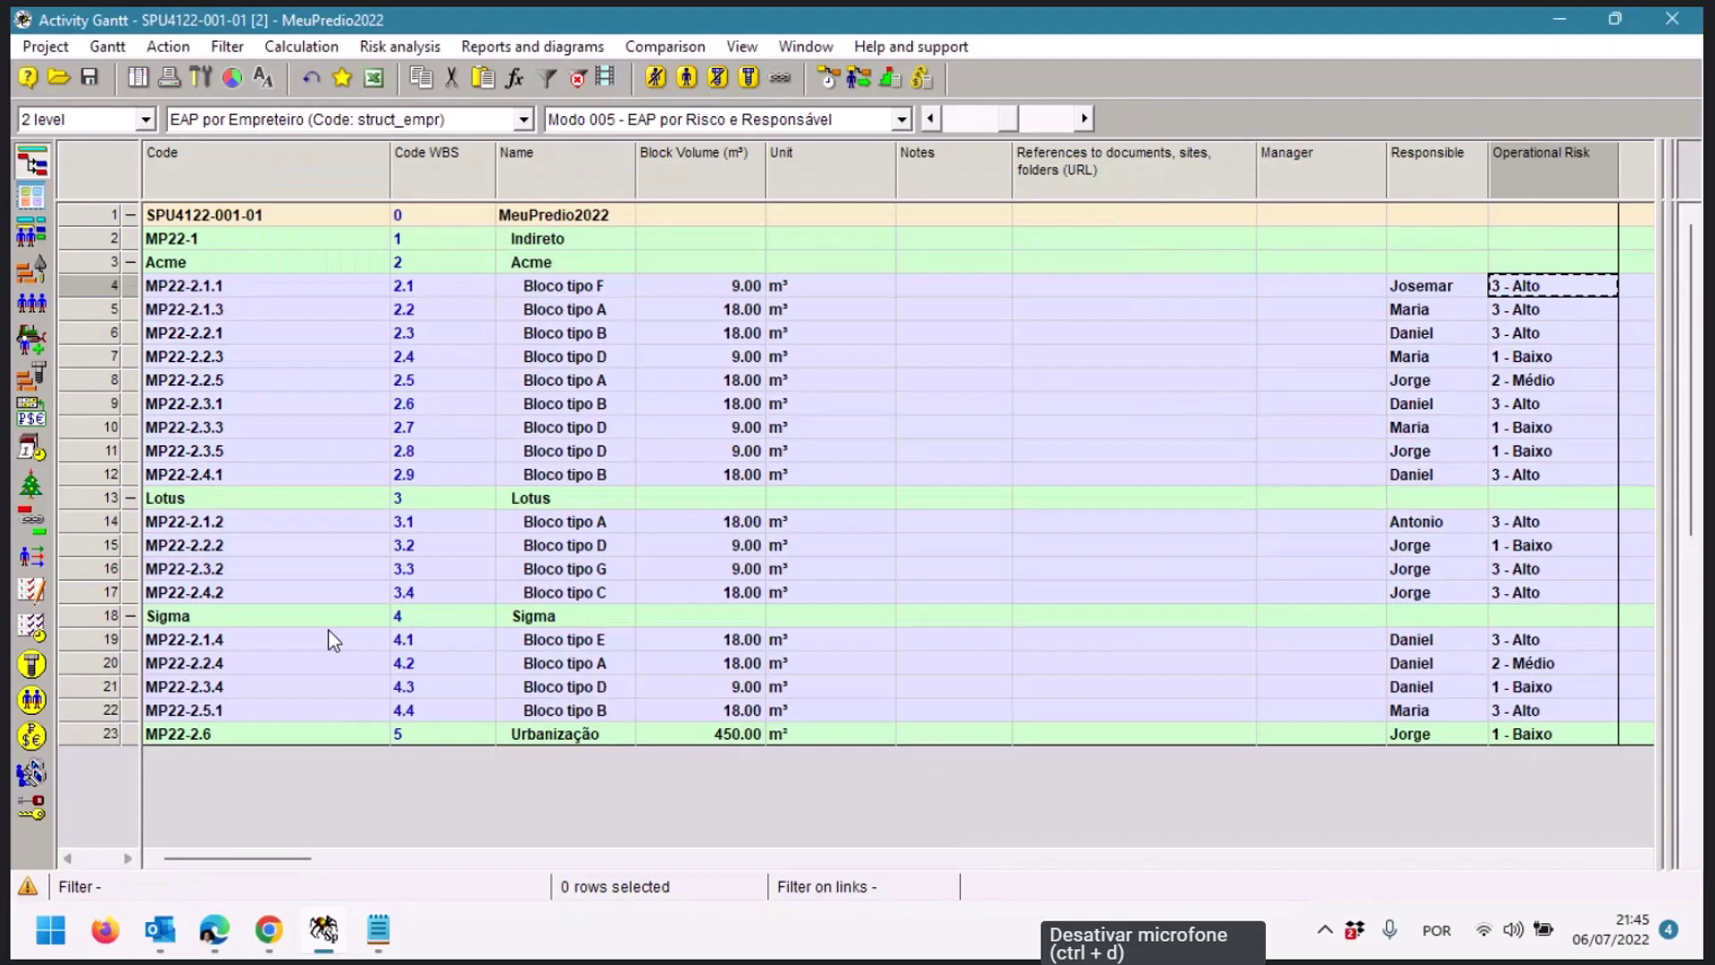
# Limit the EAP por Empreteiro structure to 1 level and expand the project row to view only its first-level phases
pyautogui.click(129, 215)
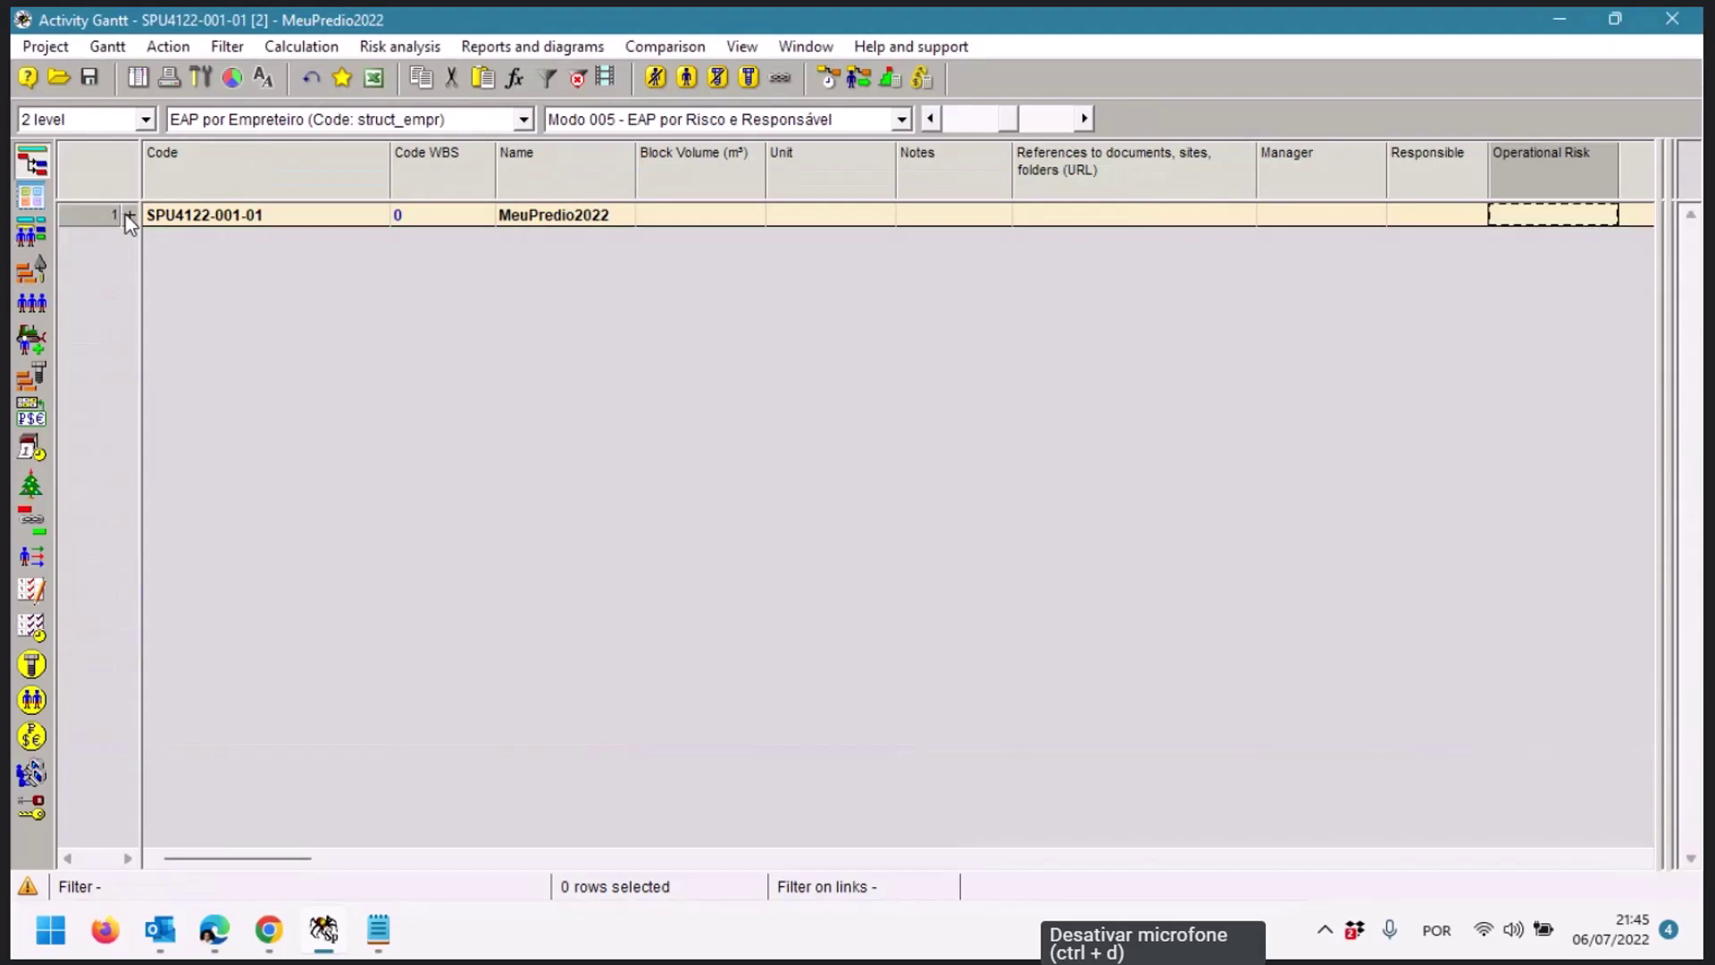
pyautogui.click(130, 215)
pyautogui.click(145, 119)
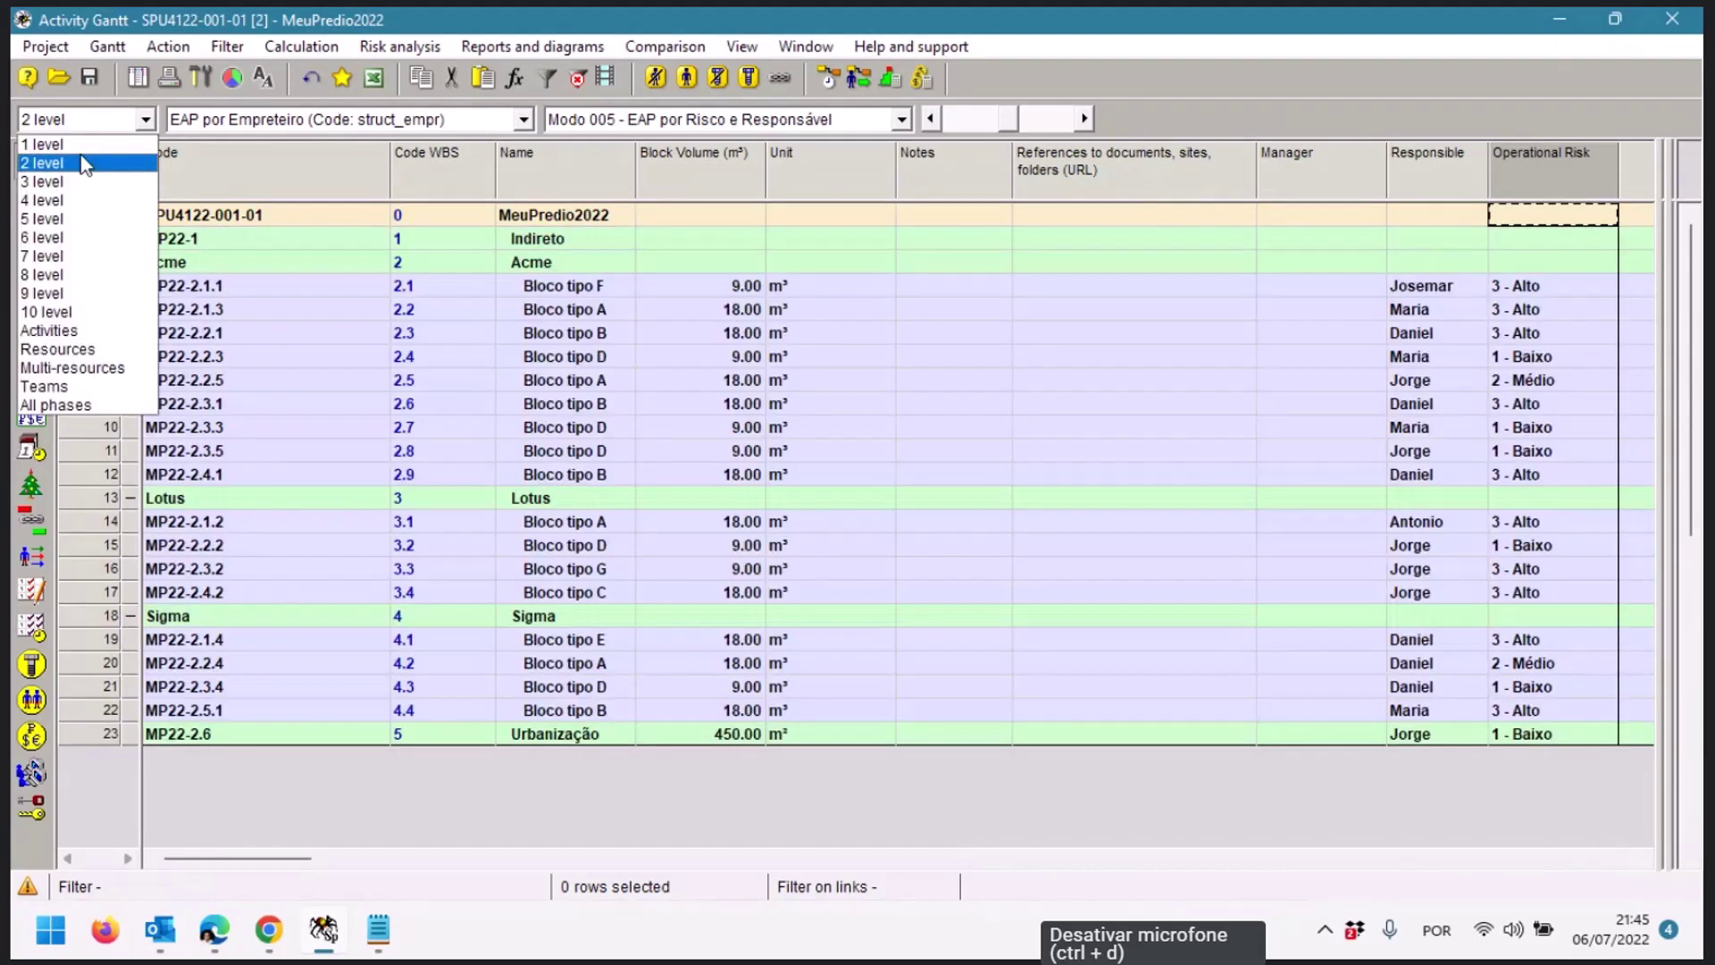
pyautogui.click(79, 149)
pyautogui.click(129, 216)
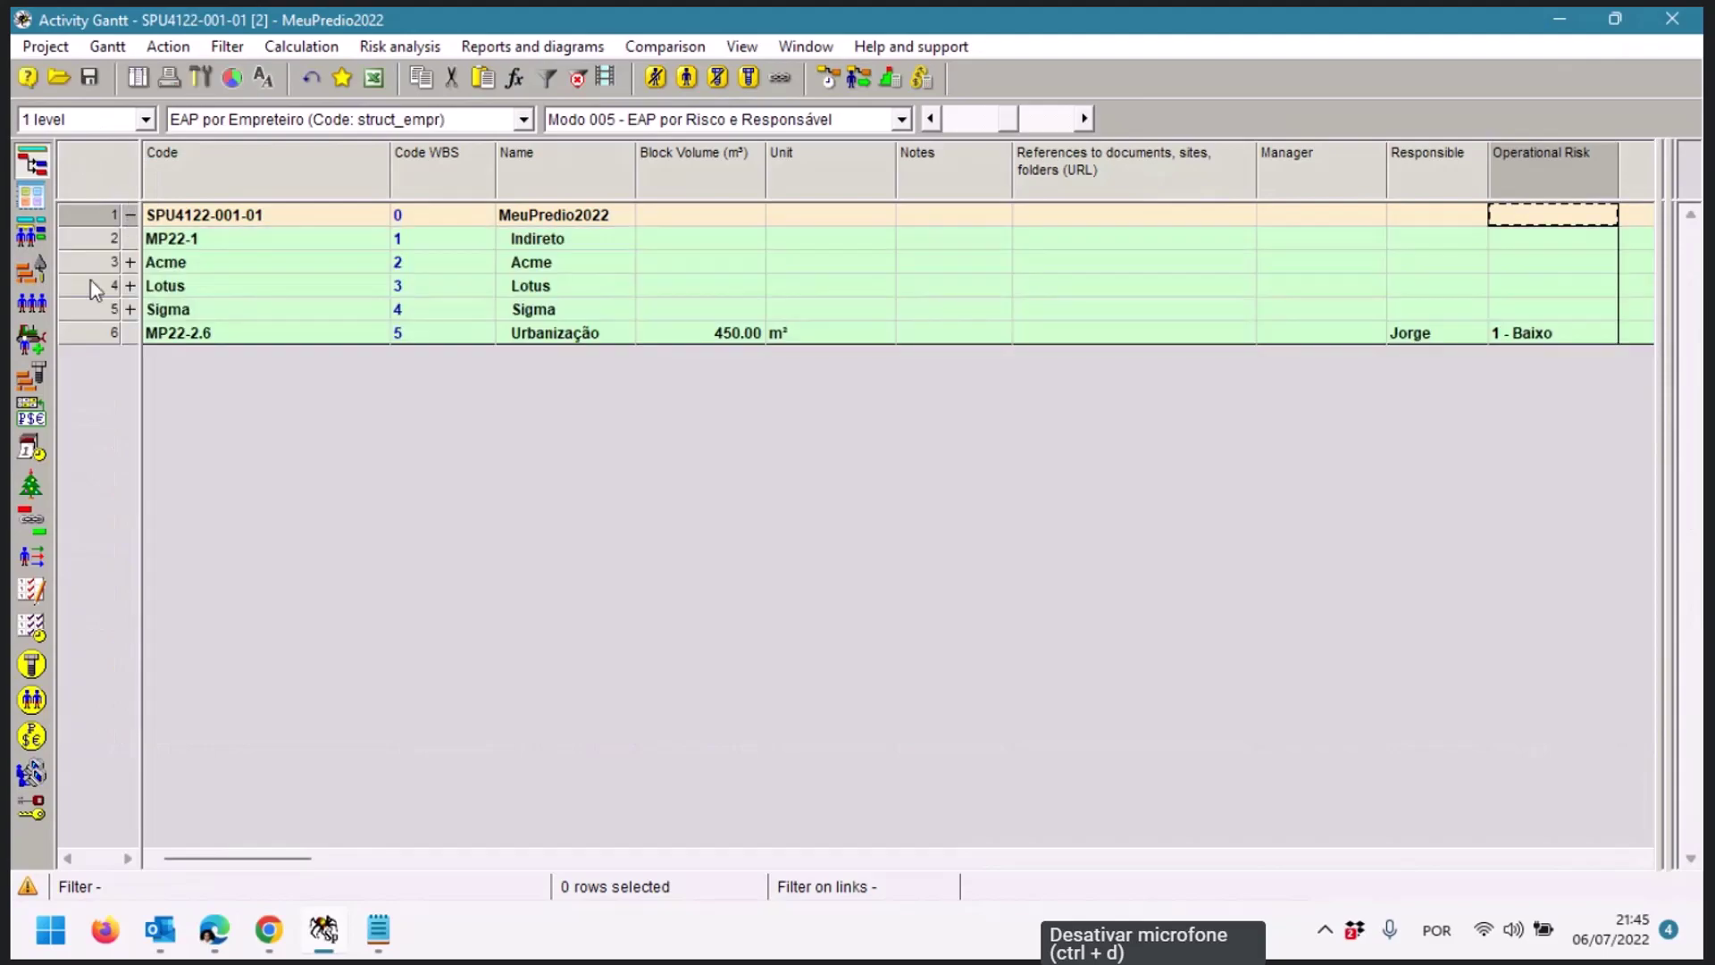
pyautogui.click(78, 120)
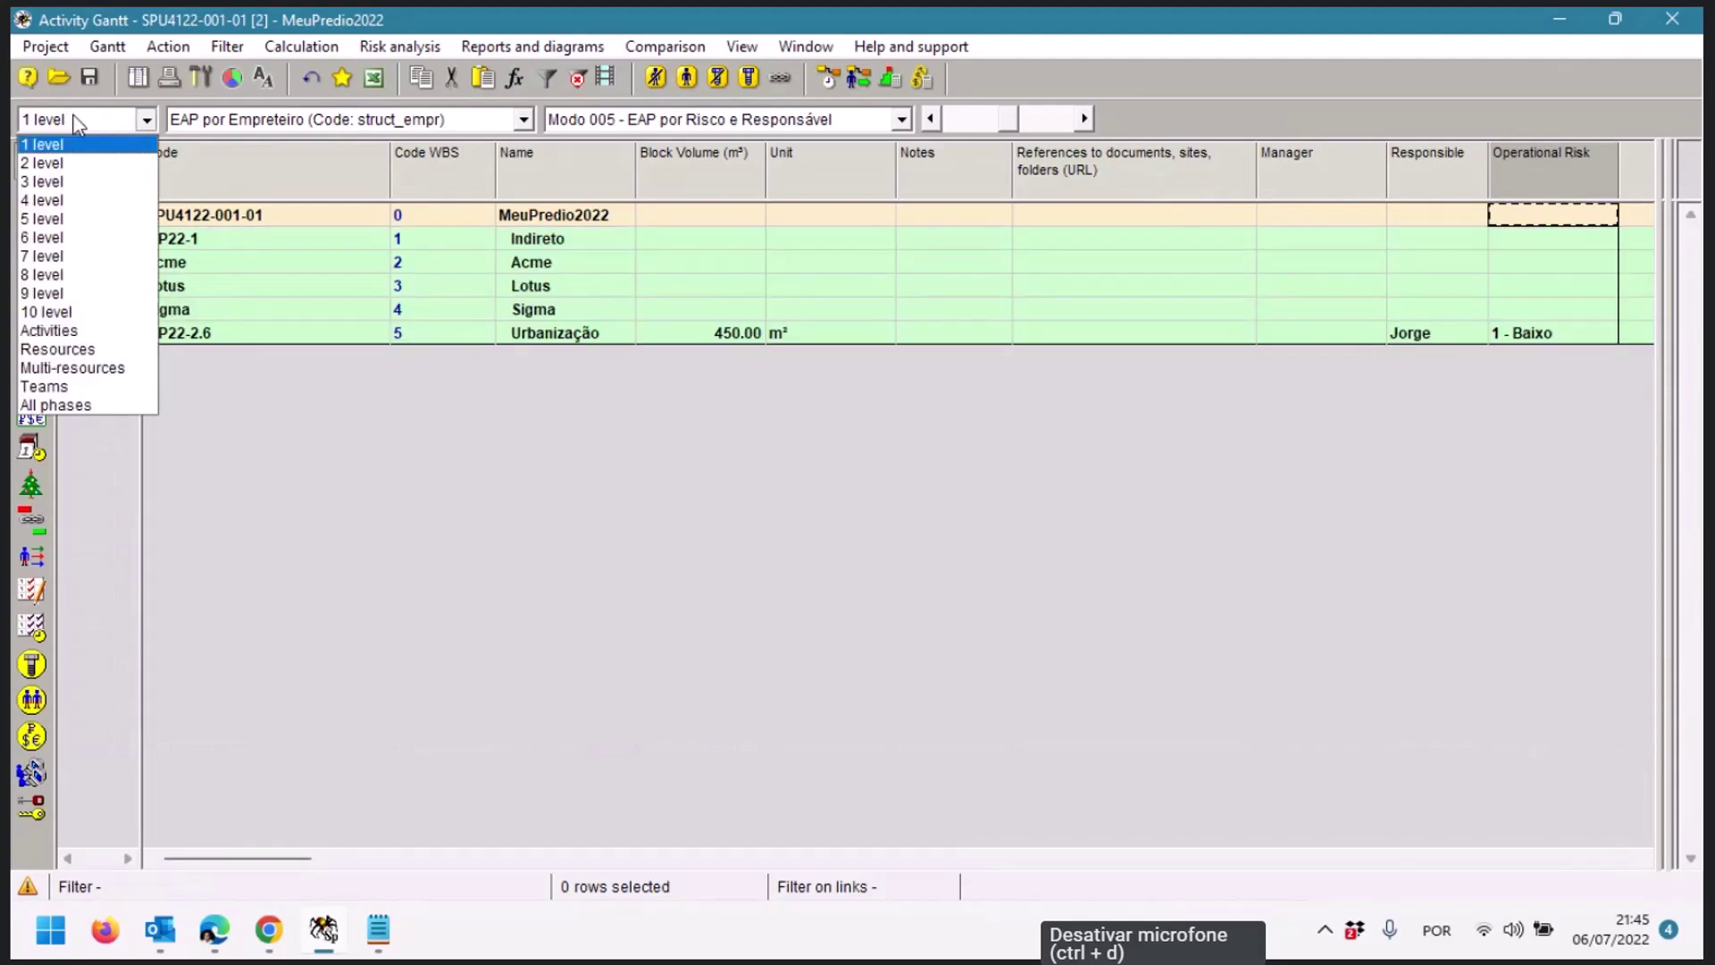
pyautogui.click(79, 163)
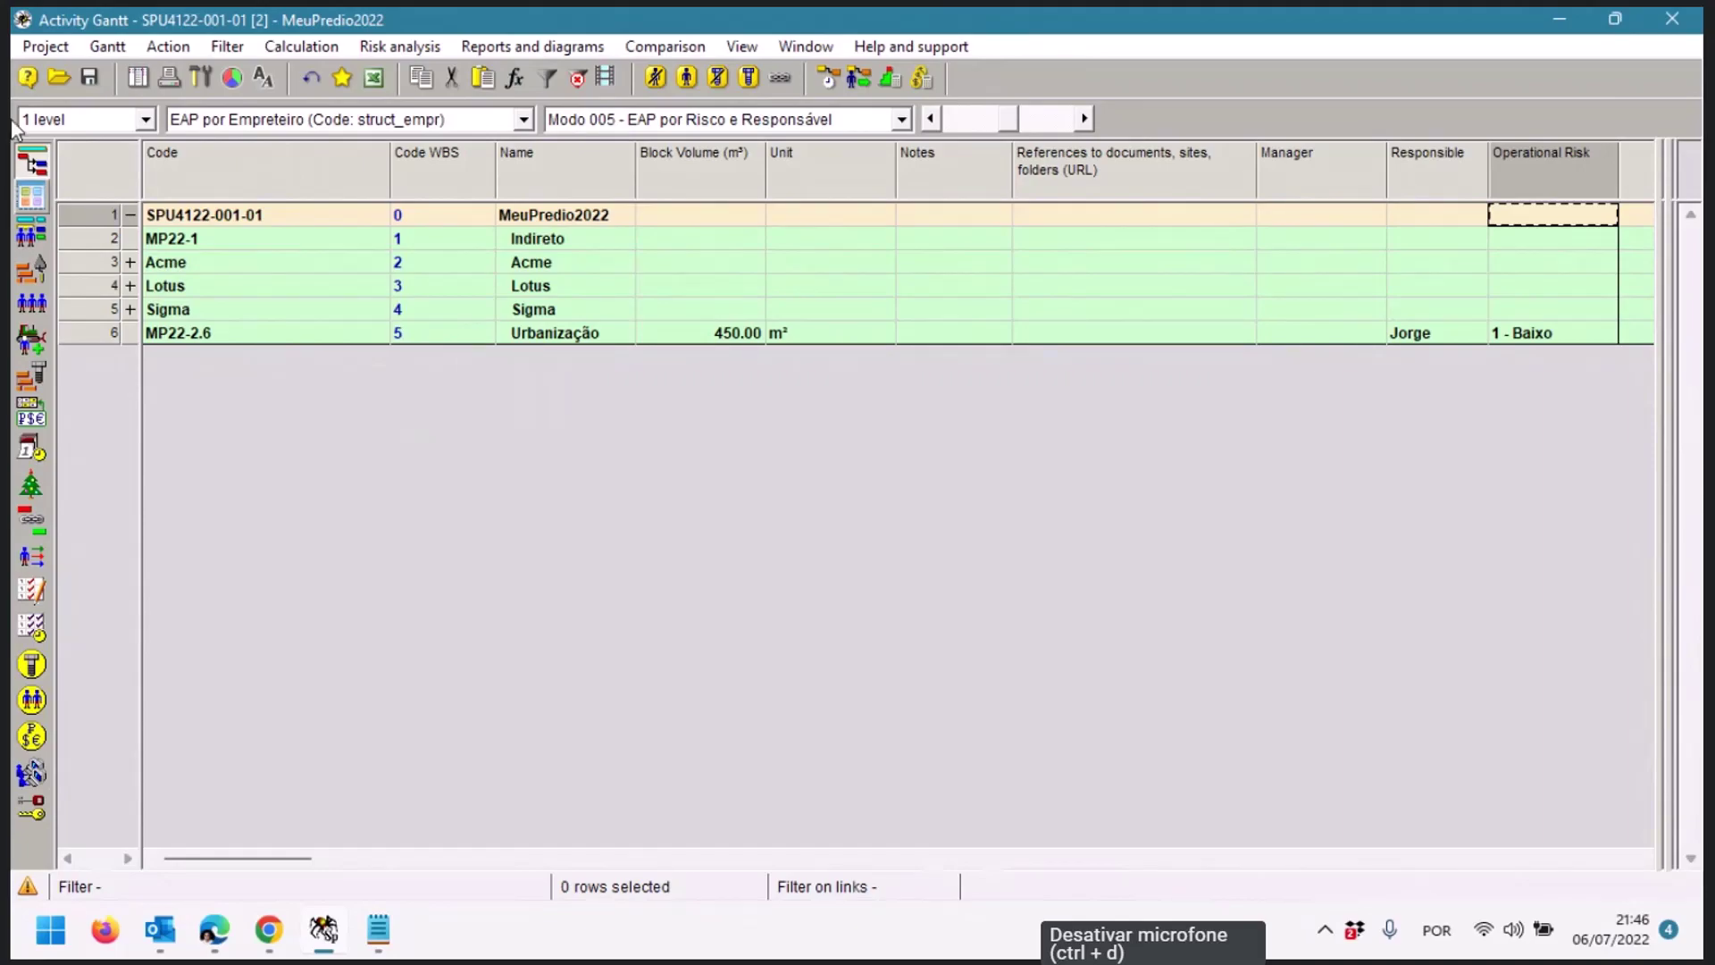
# Update the structure EAP por Empreteiro by fields with blank values skipped, and switch to it
pyautogui.click(46, 48)
pyautogui.click(61, 78)
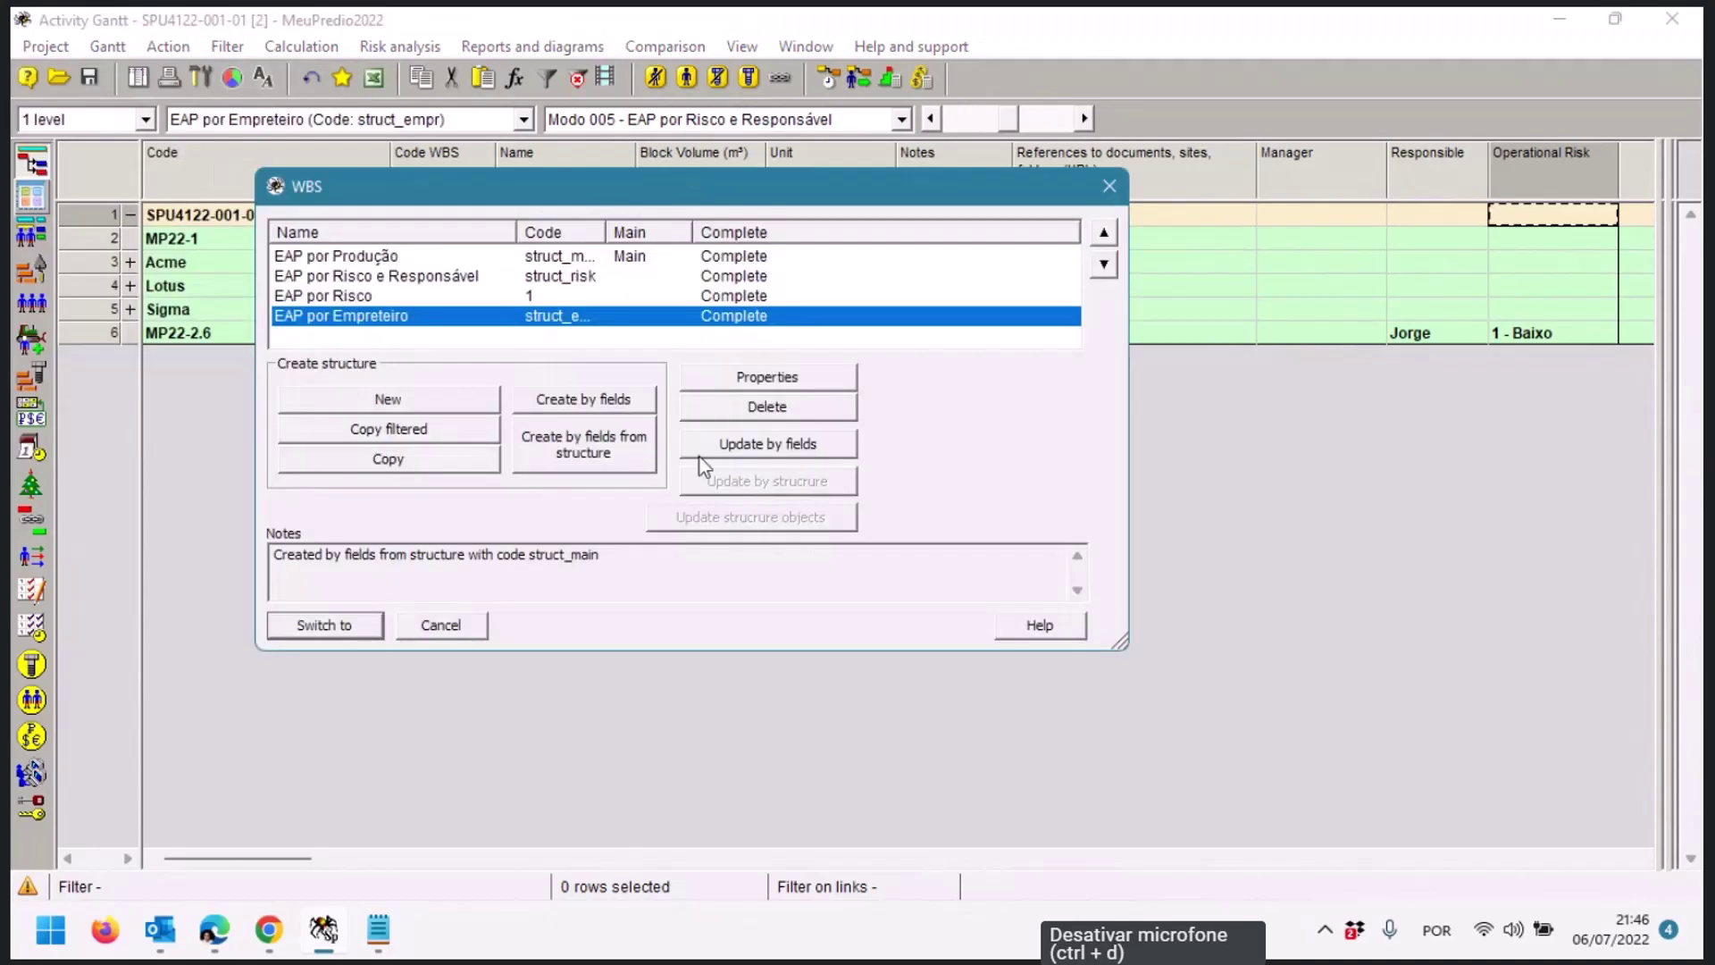
pyautogui.click(749, 447)
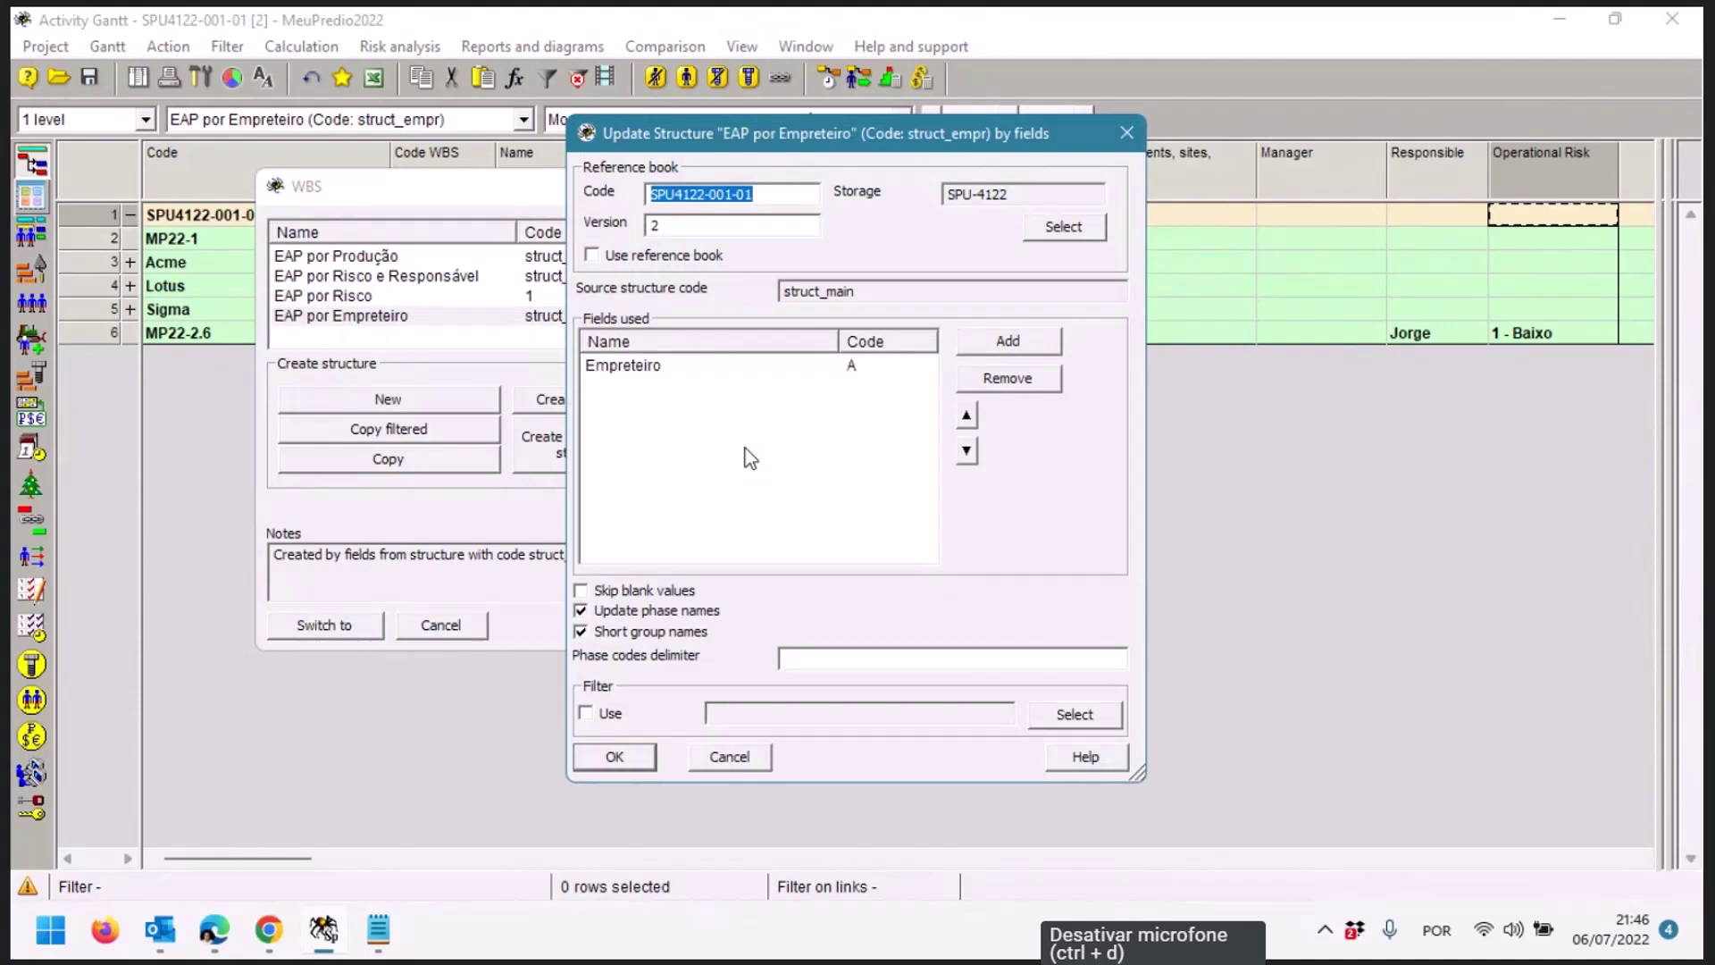
pyautogui.click(585, 595)
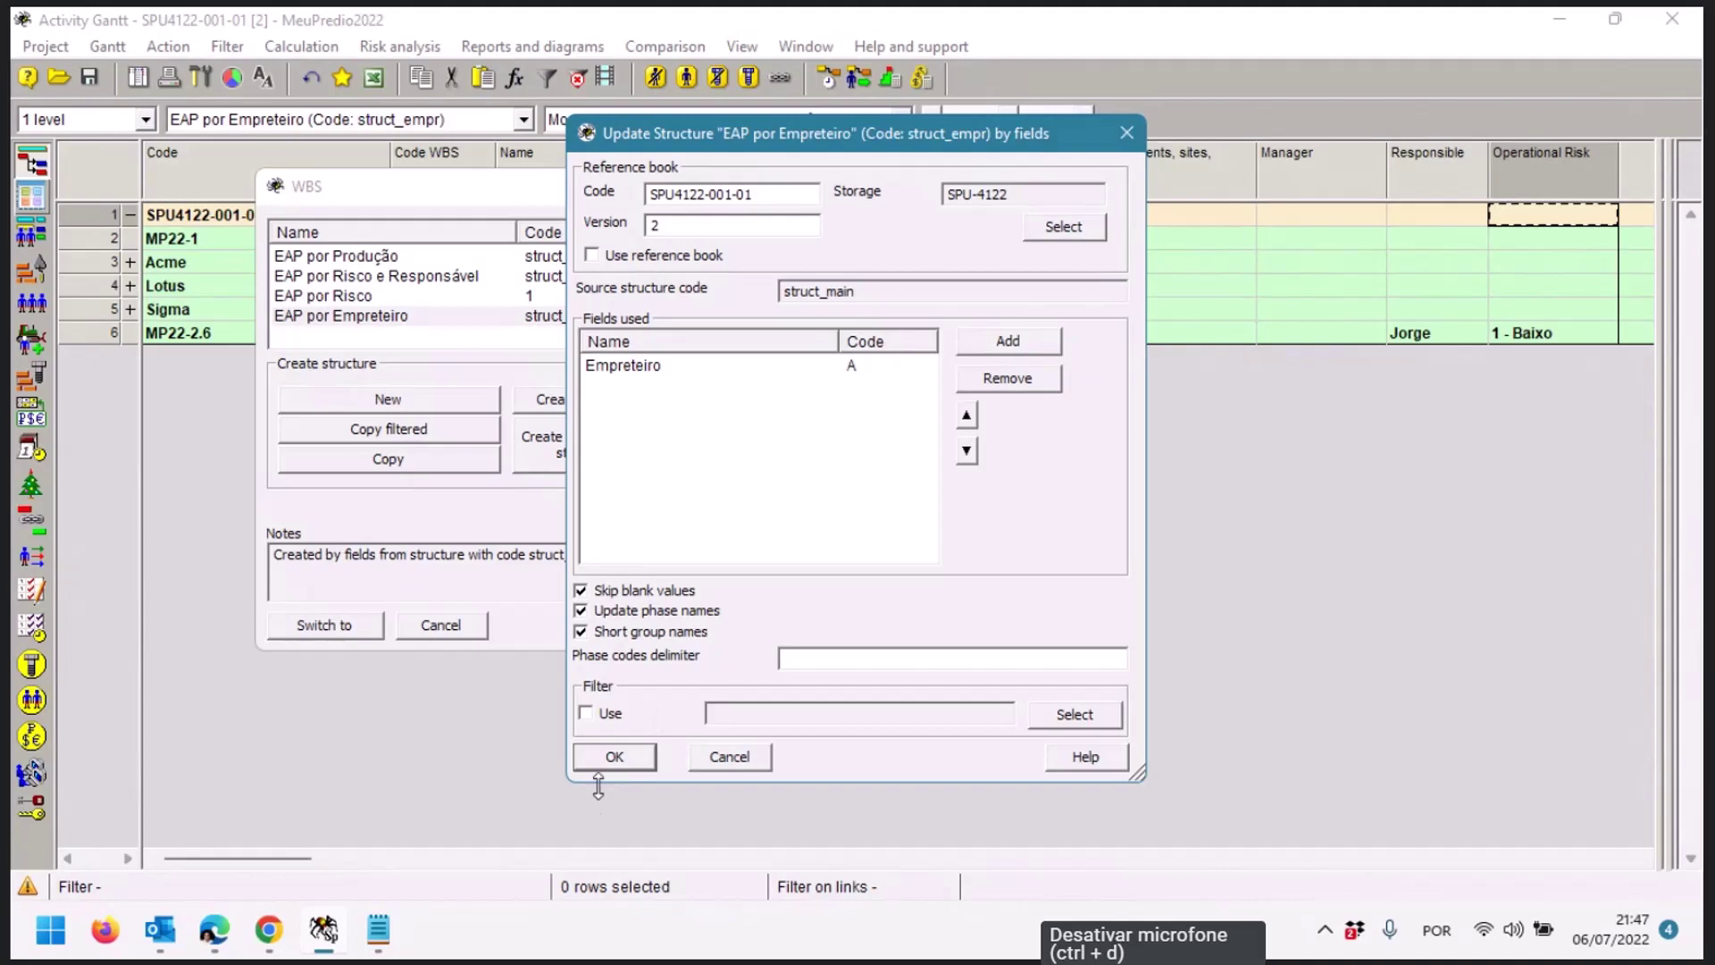
pyautogui.click(611, 761)
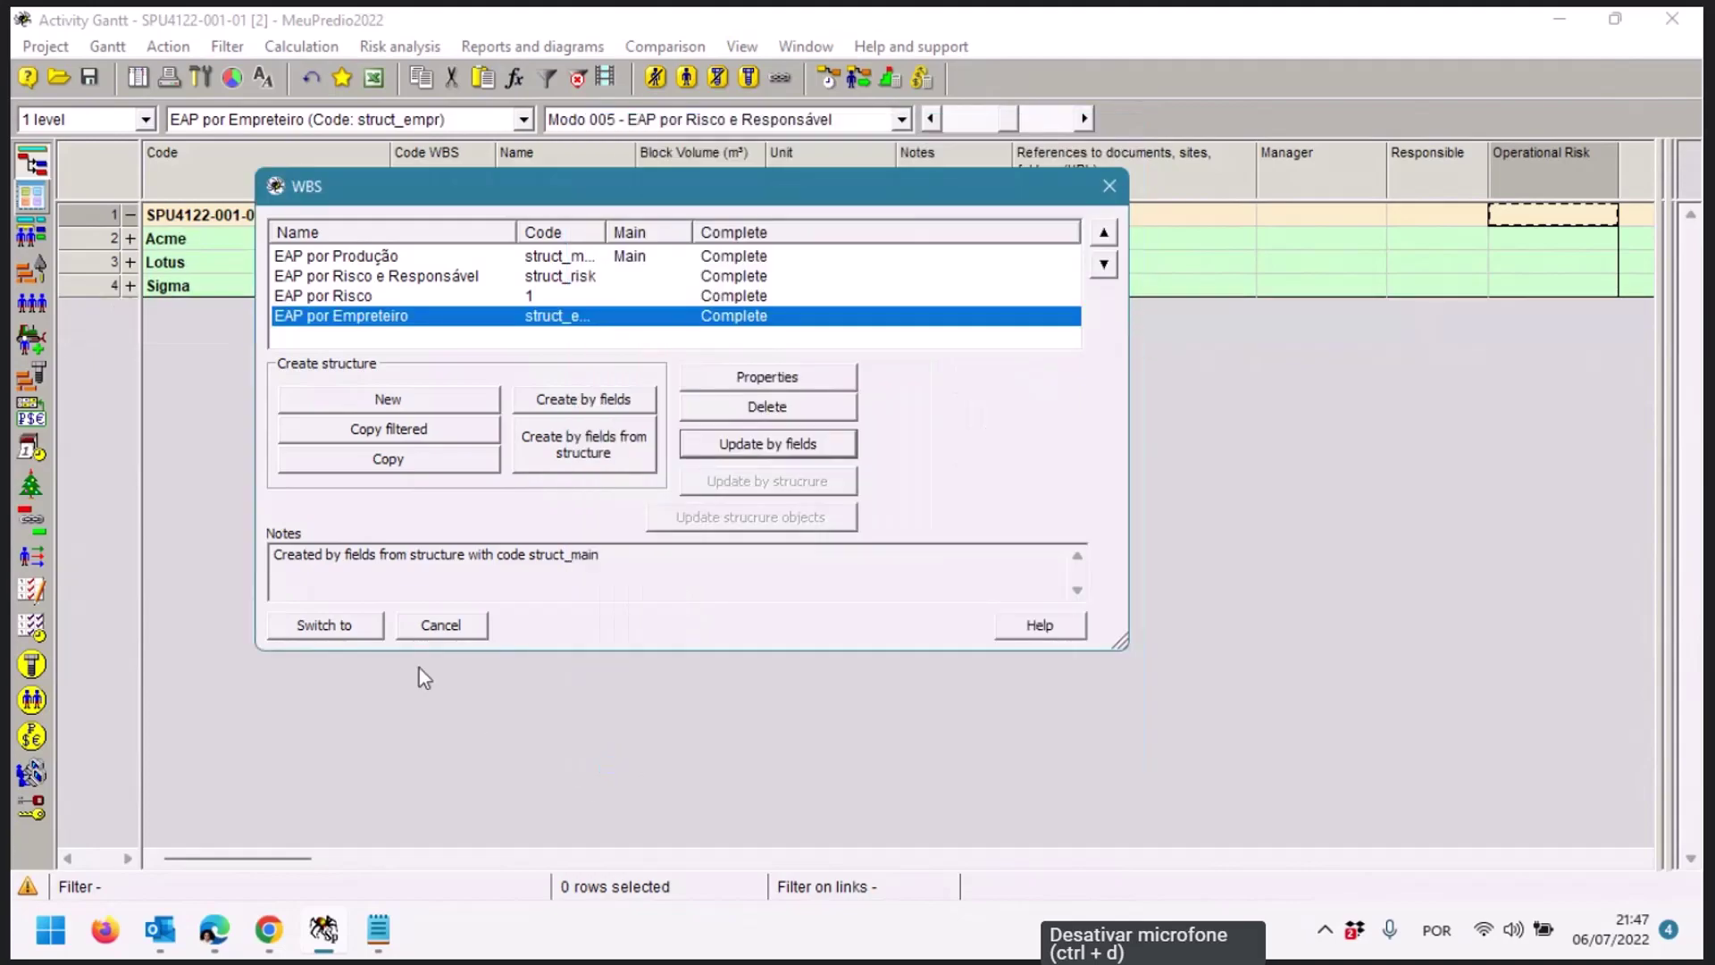
pyautogui.click(351, 633)
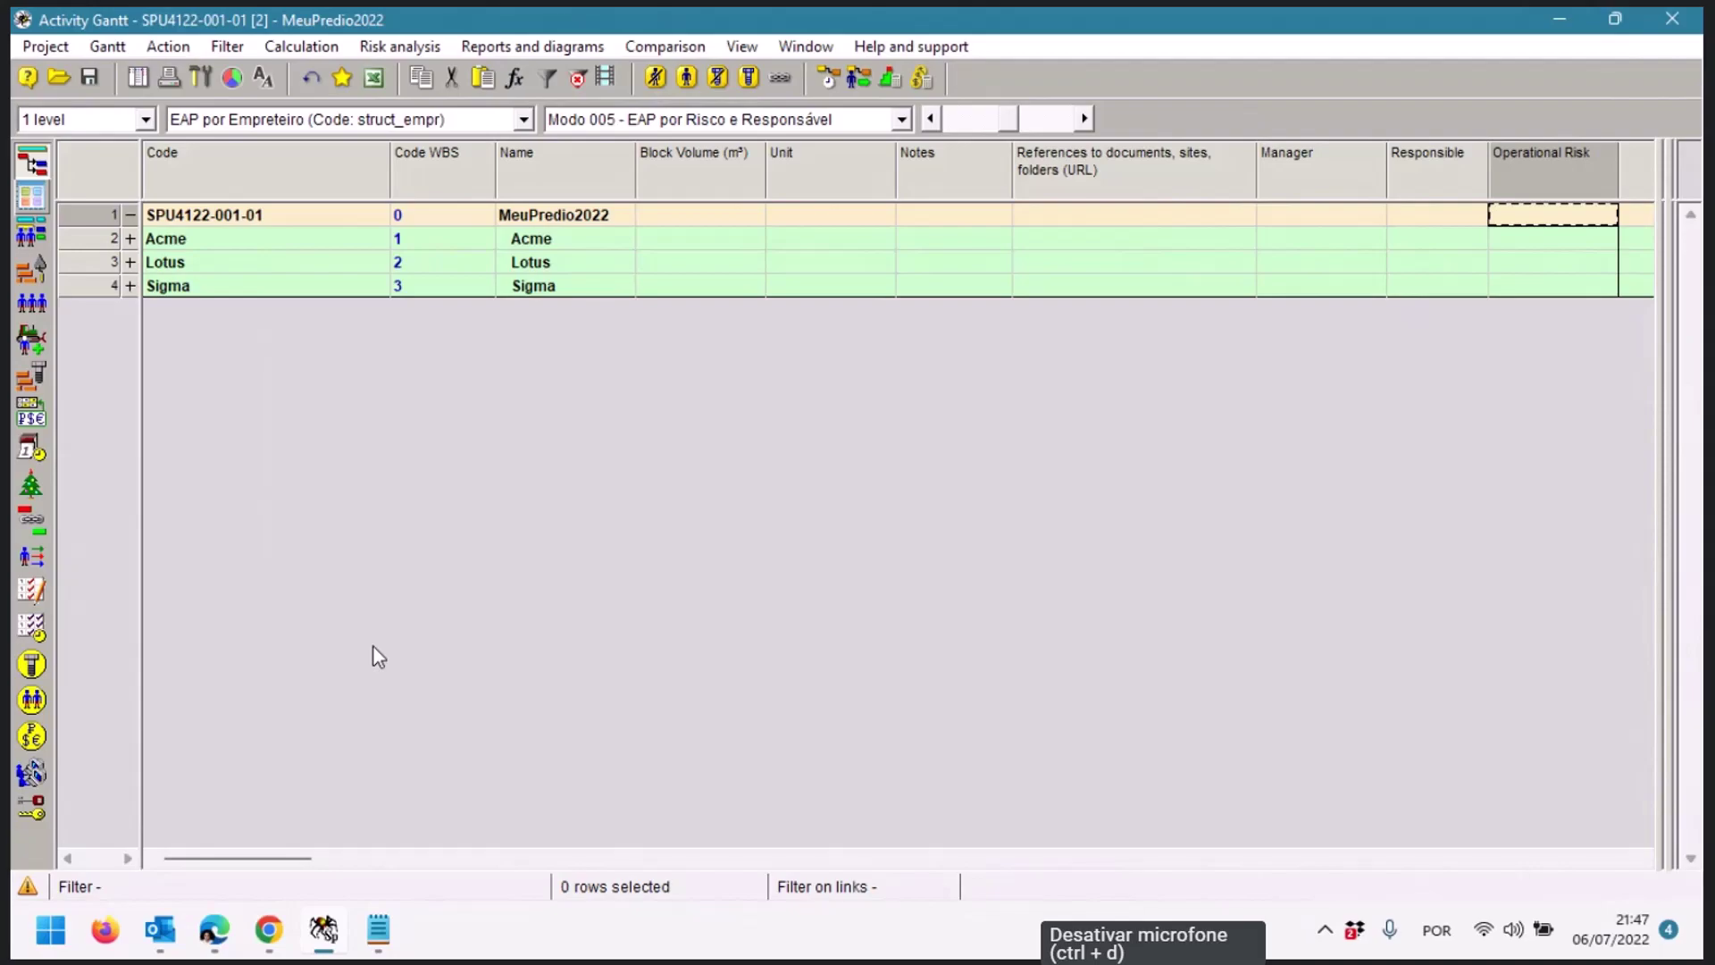
# Expand the Acme, Sigma and Lotus phases to examine the blocks assigned to each contractor
pyautogui.click(130, 239)
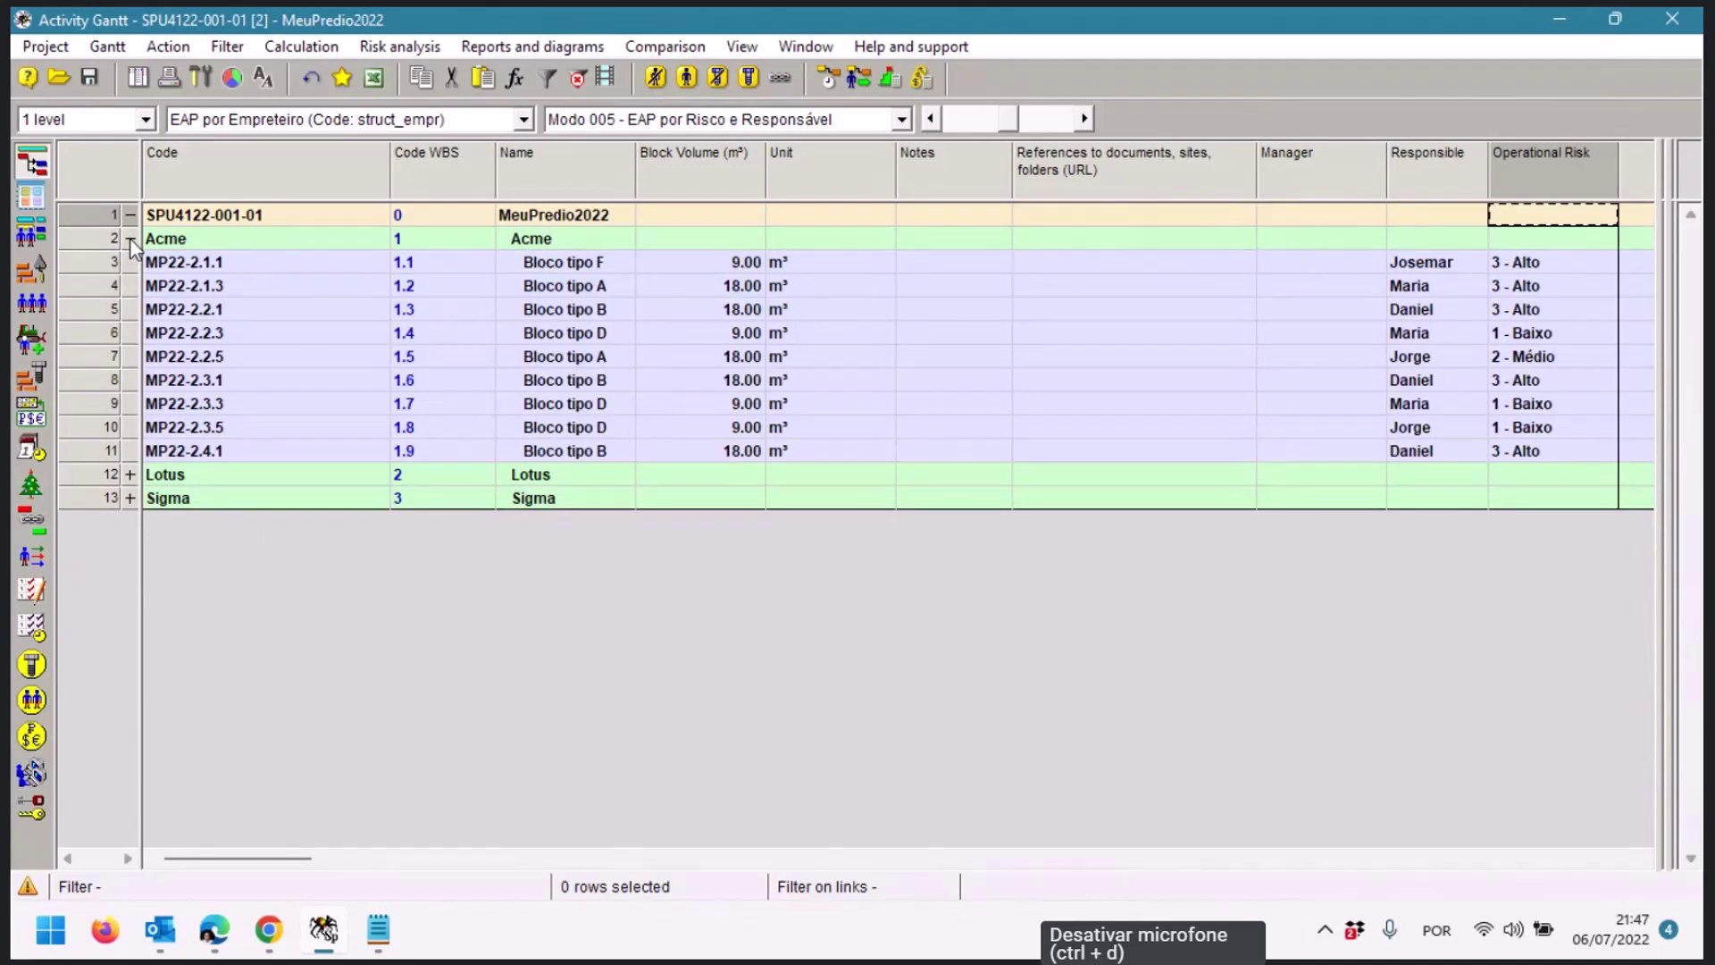
pyautogui.click(130, 498)
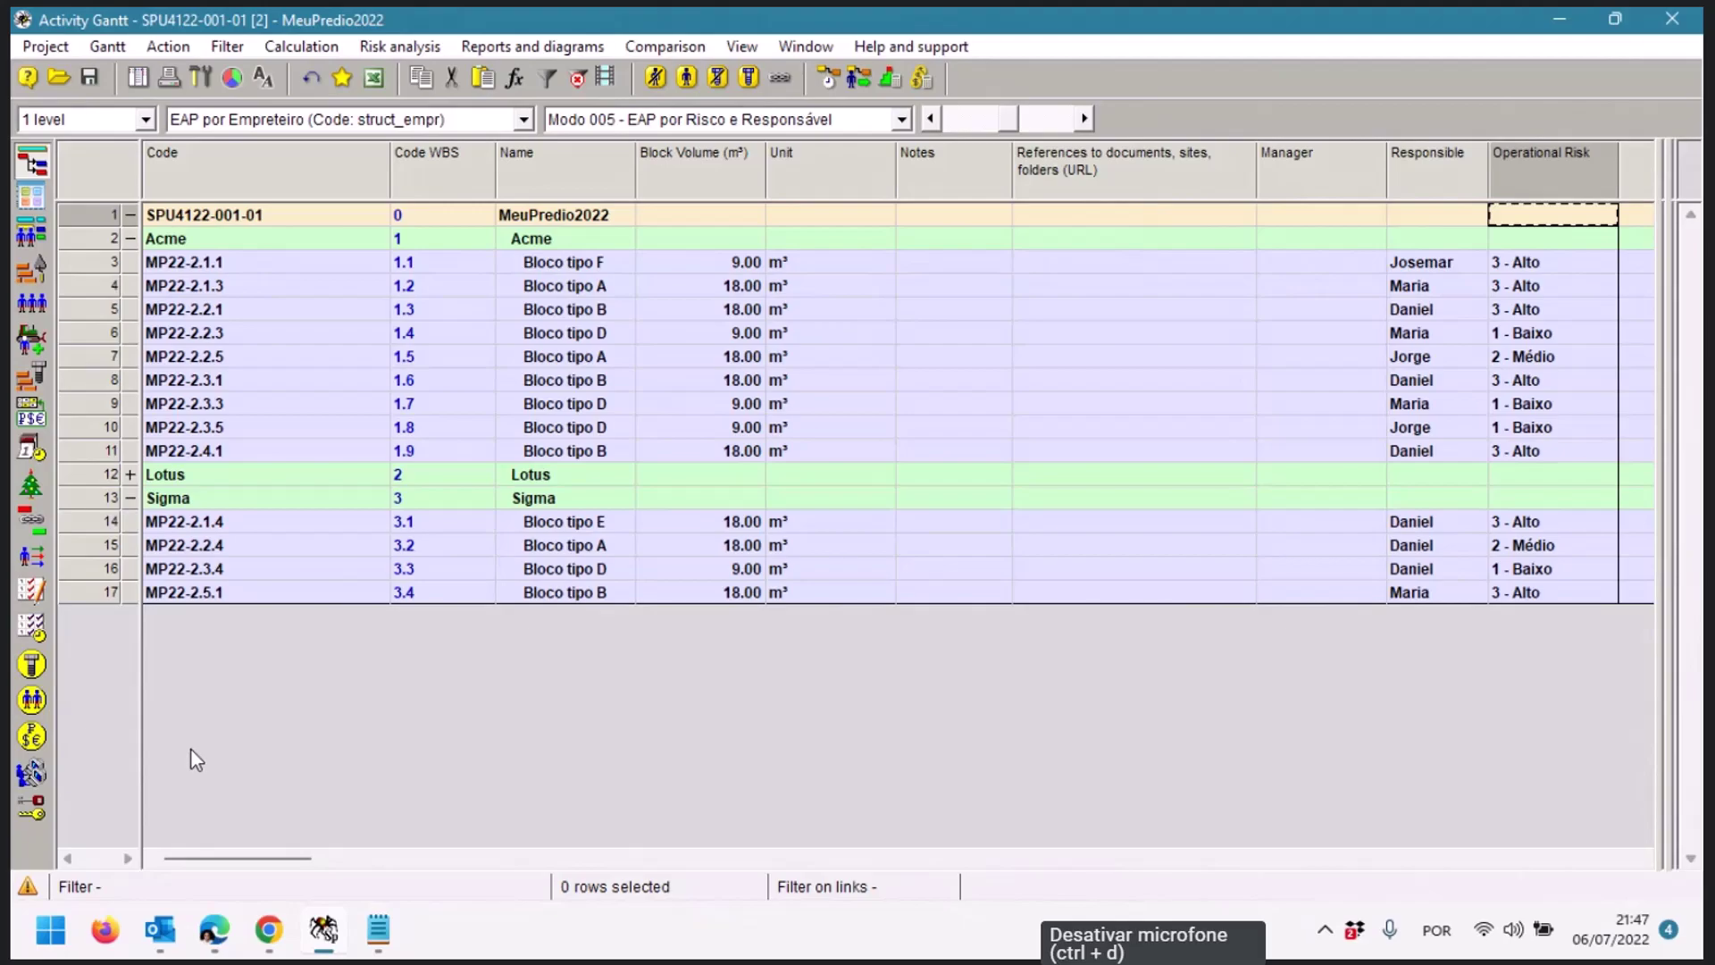
pyautogui.click(131, 475)
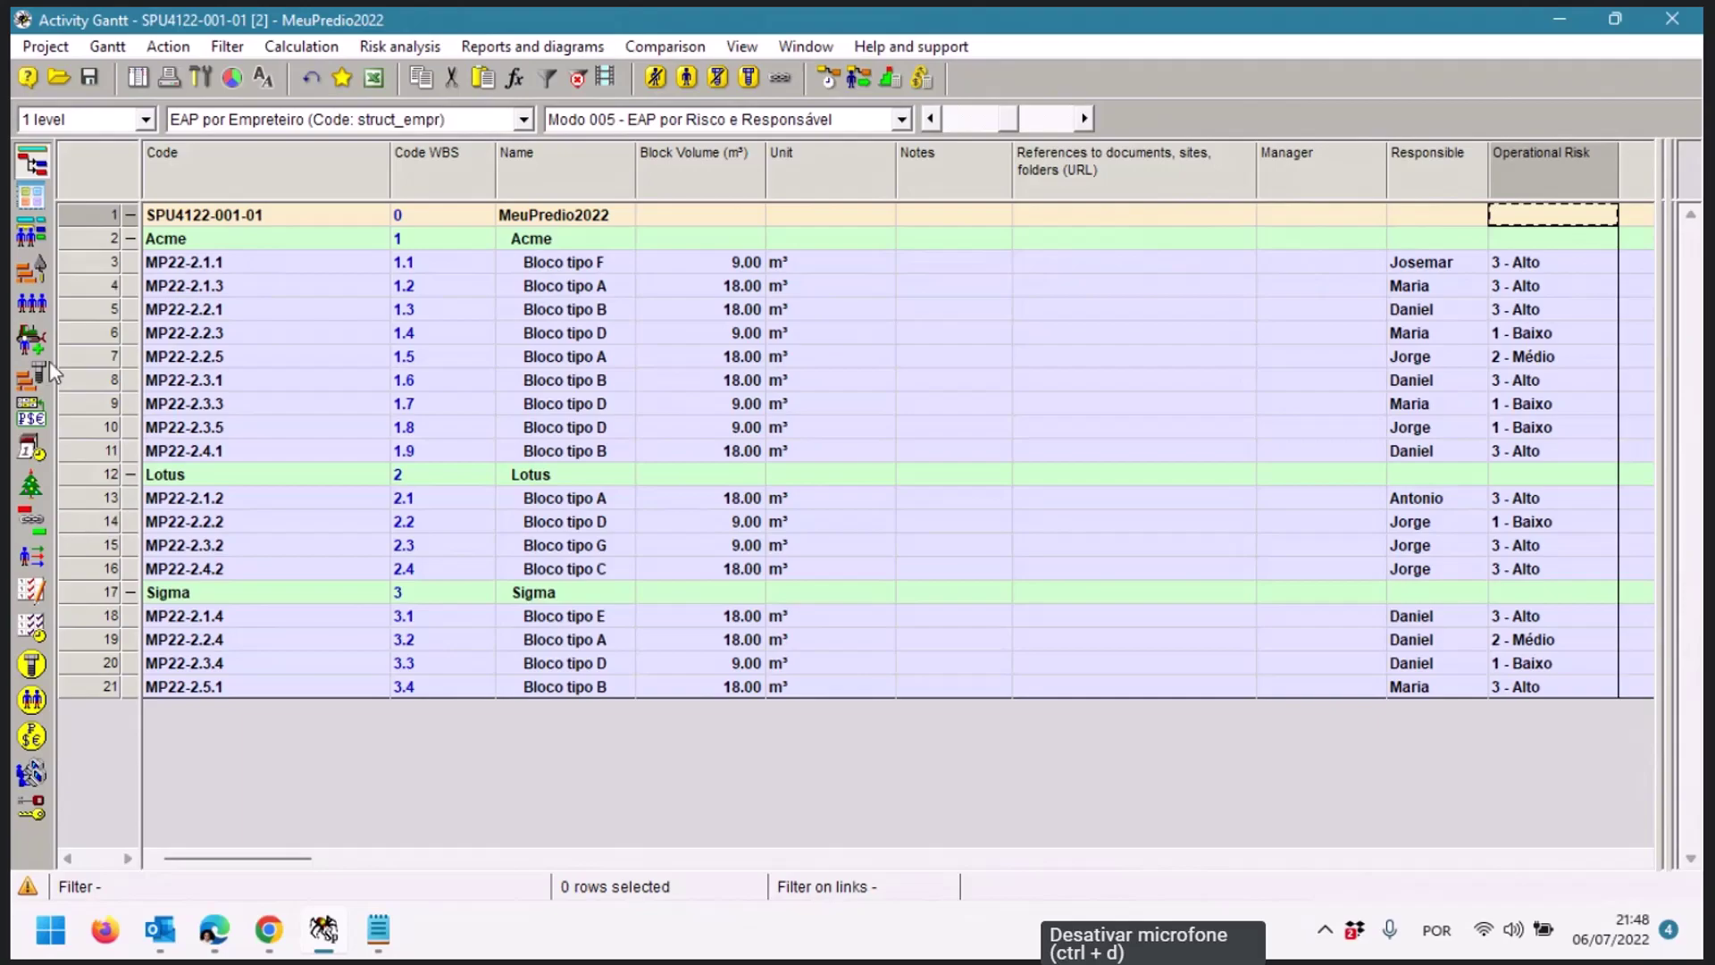
# Save the current layout in the project as a new one named "Modo 007 - EAP por Empreteiro"
pyautogui.click(107, 47)
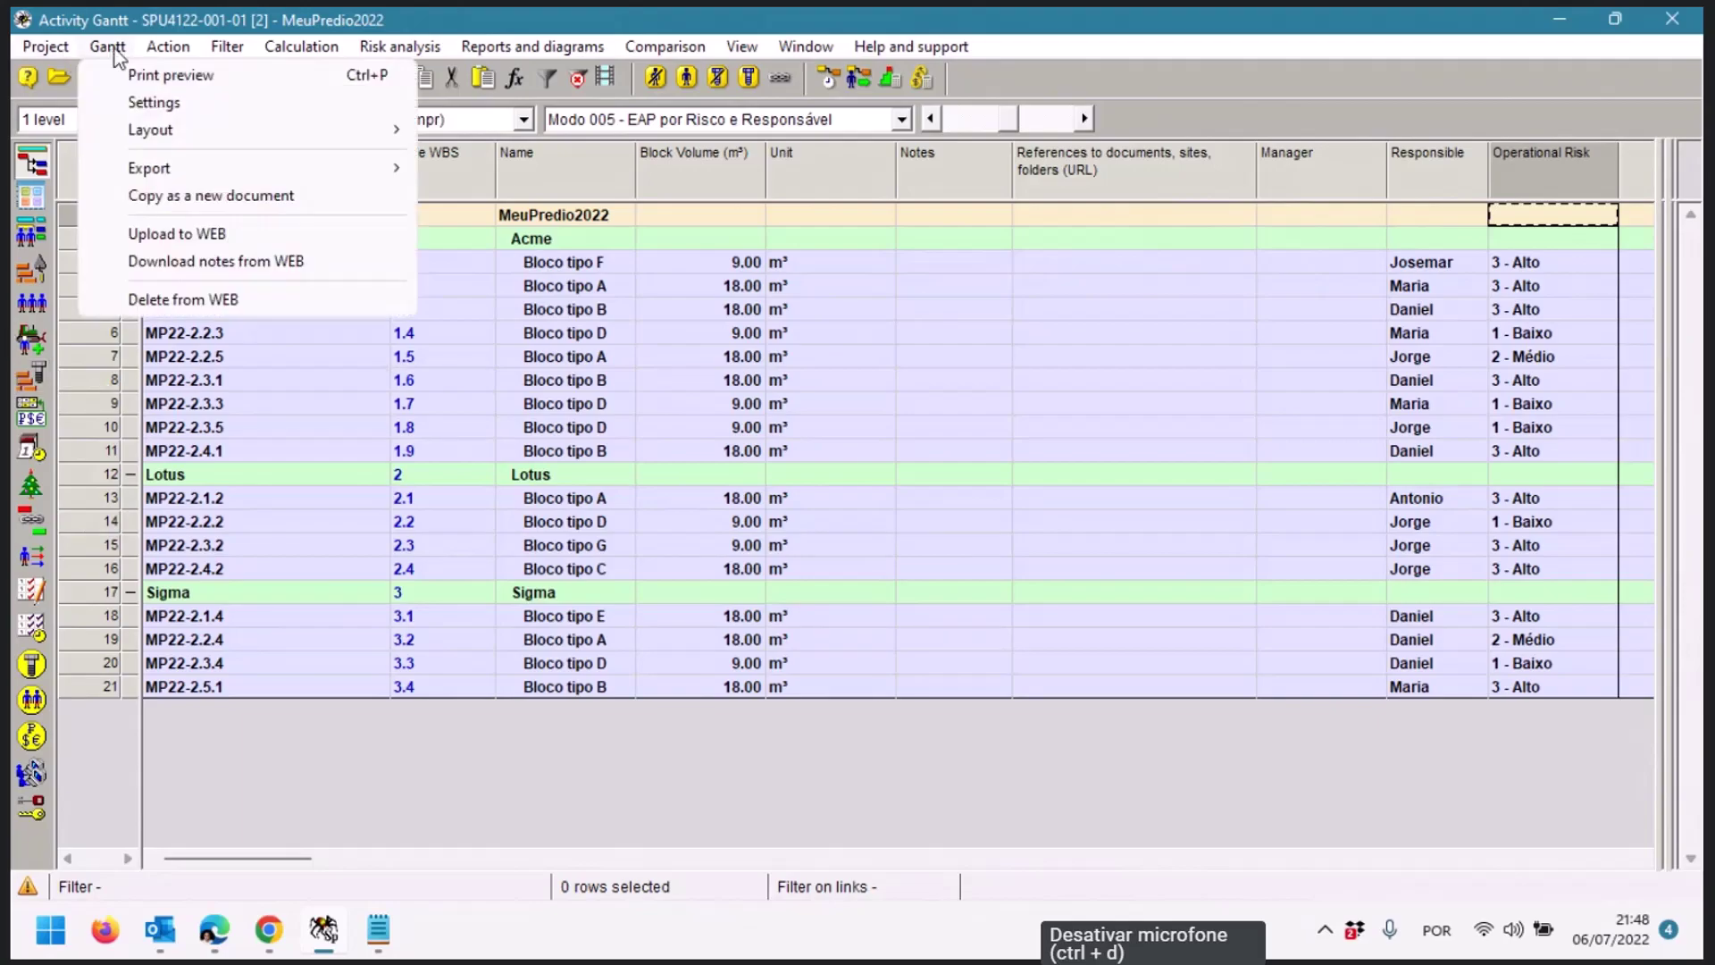
pyautogui.moveTo(176, 150)
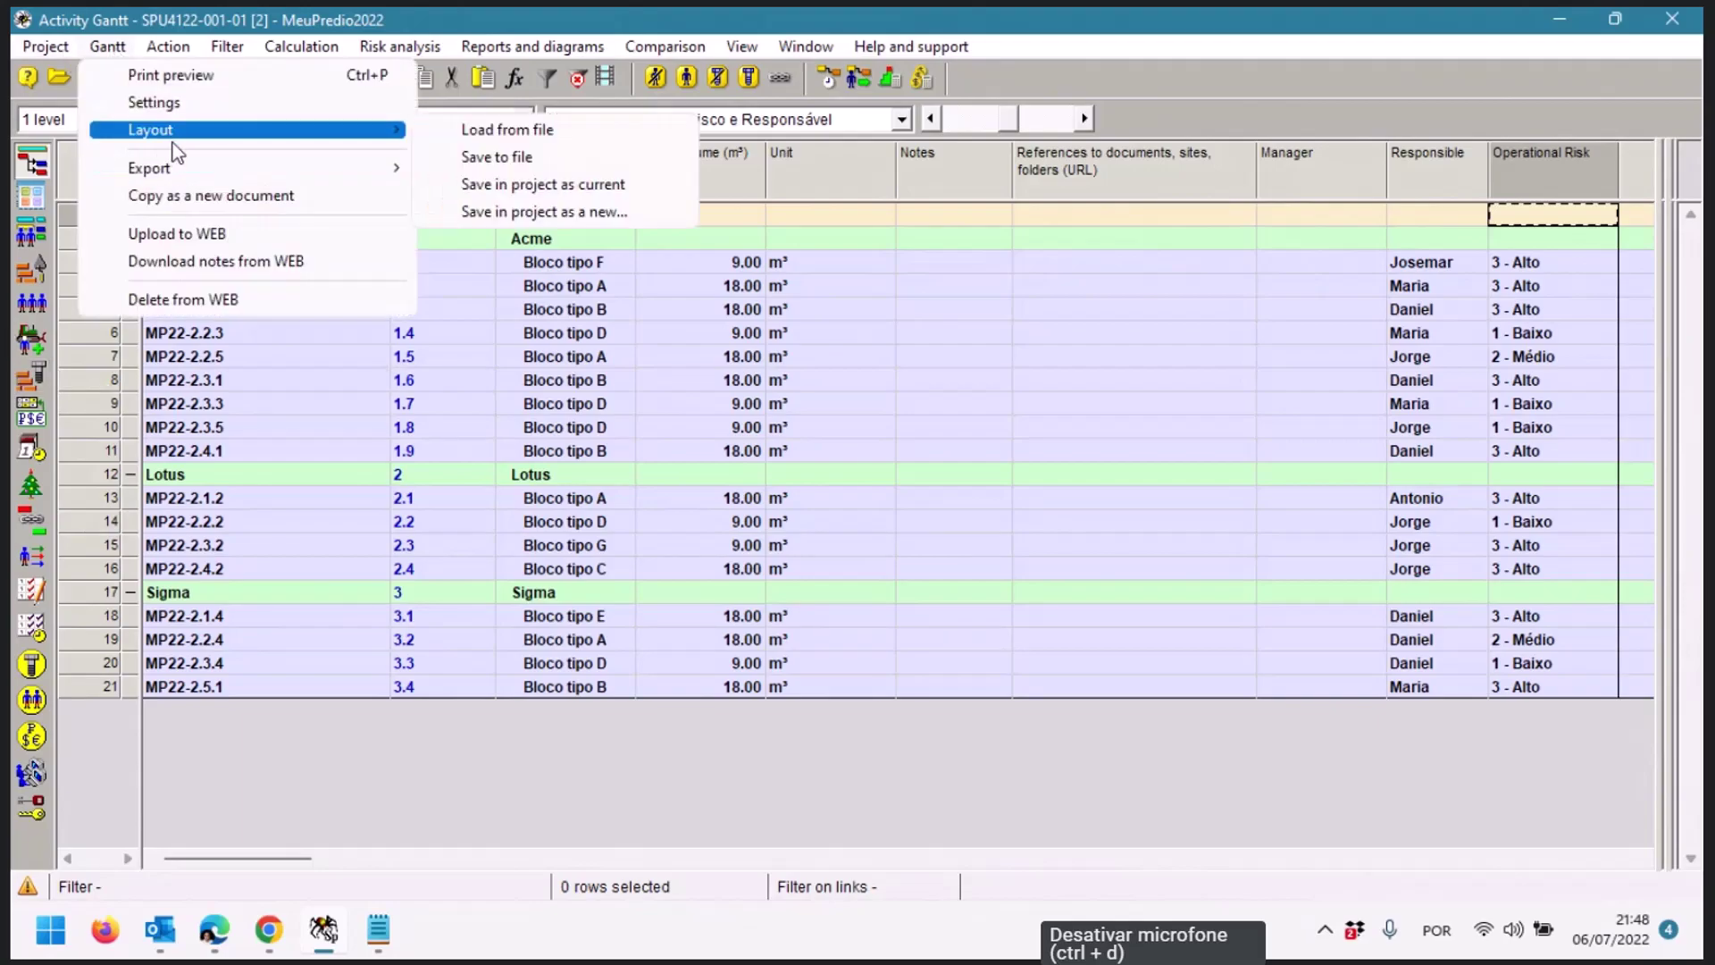
pyautogui.click(532, 213)
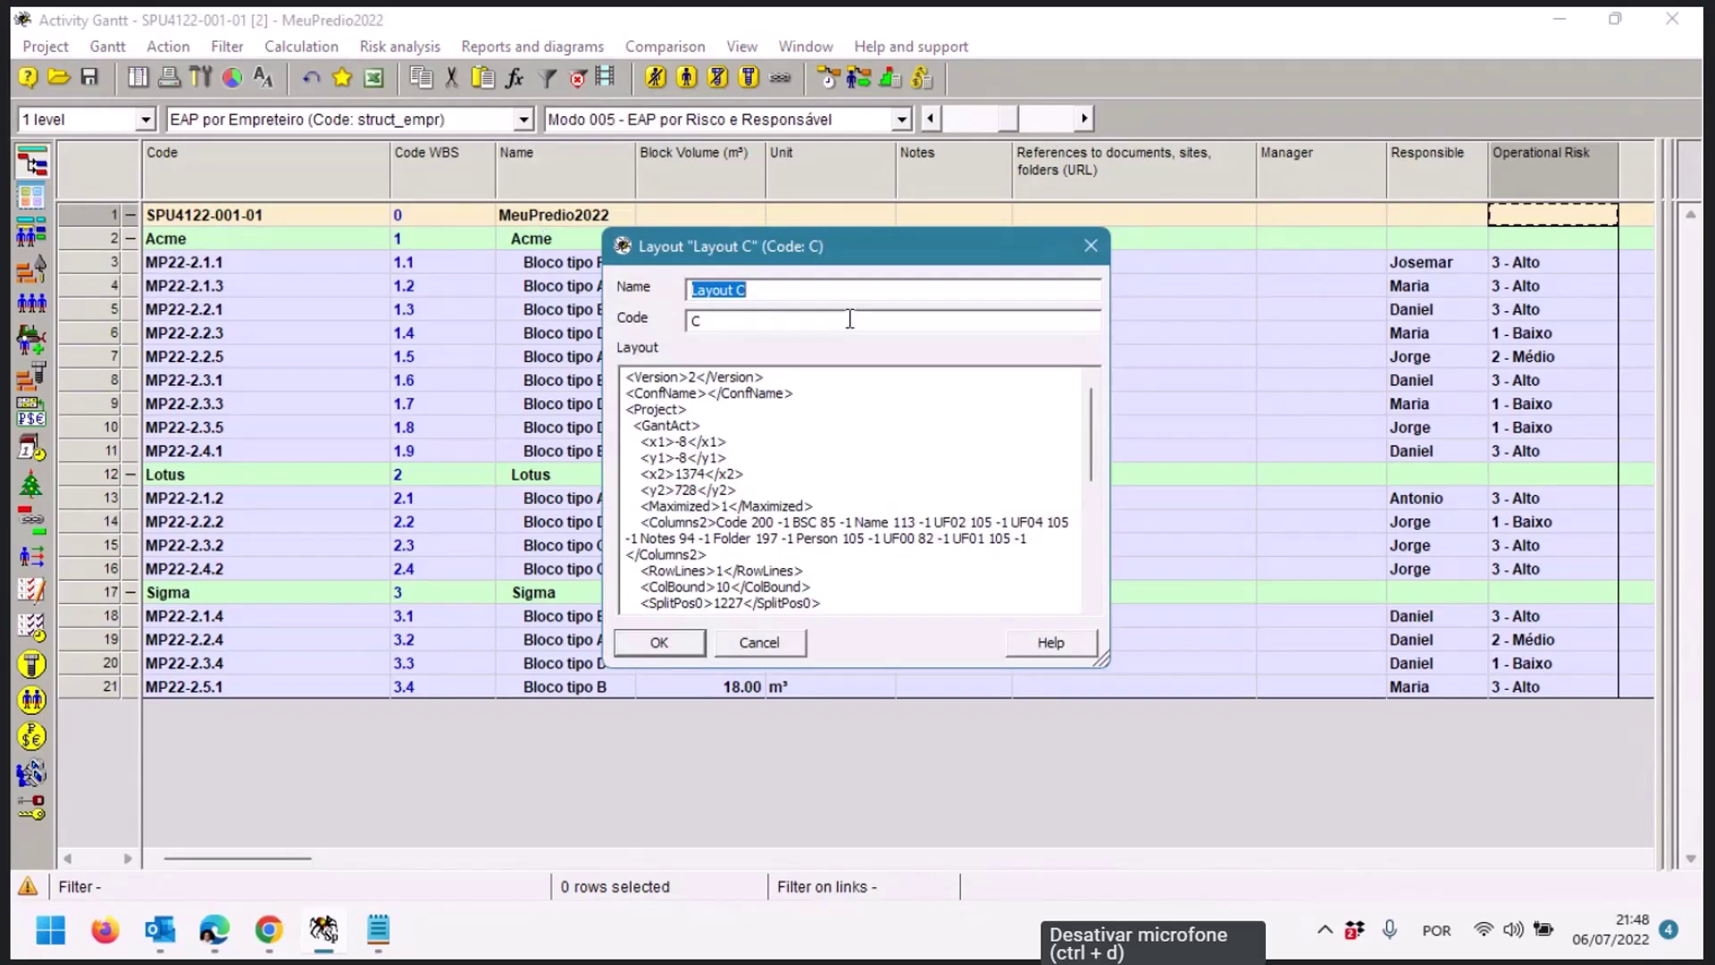
pyautogui.write('Modo 007 - EAP por Em')
pyautogui.write('preteiro')
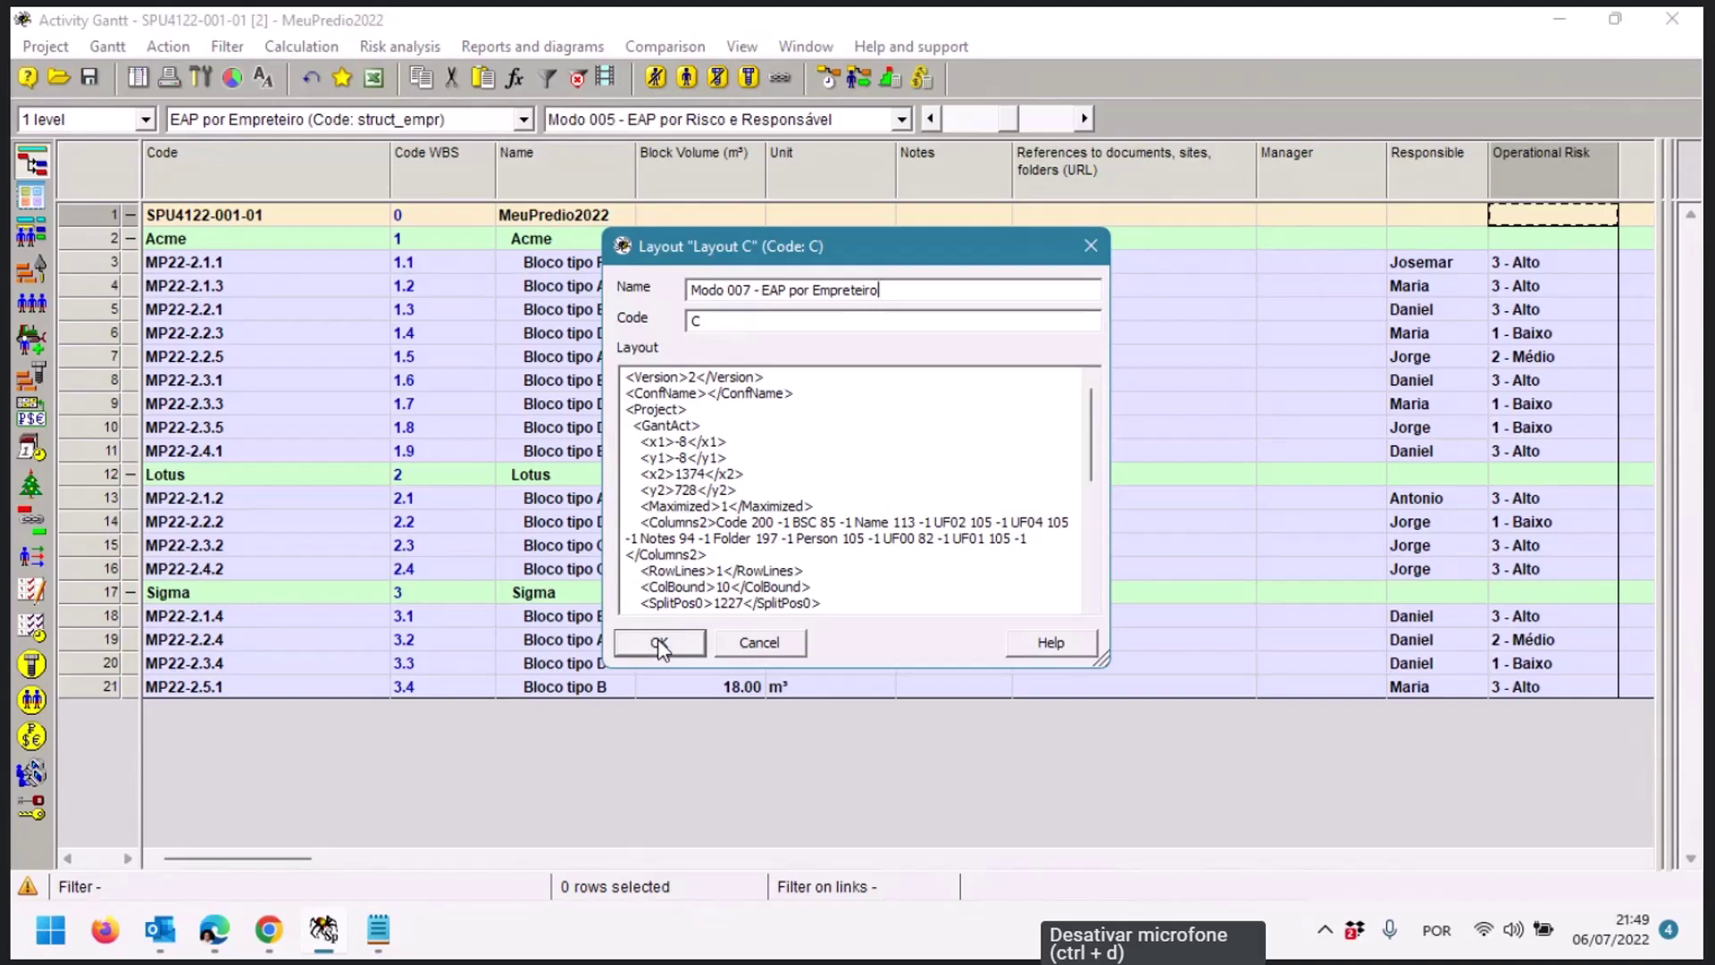
pyautogui.click(660, 643)
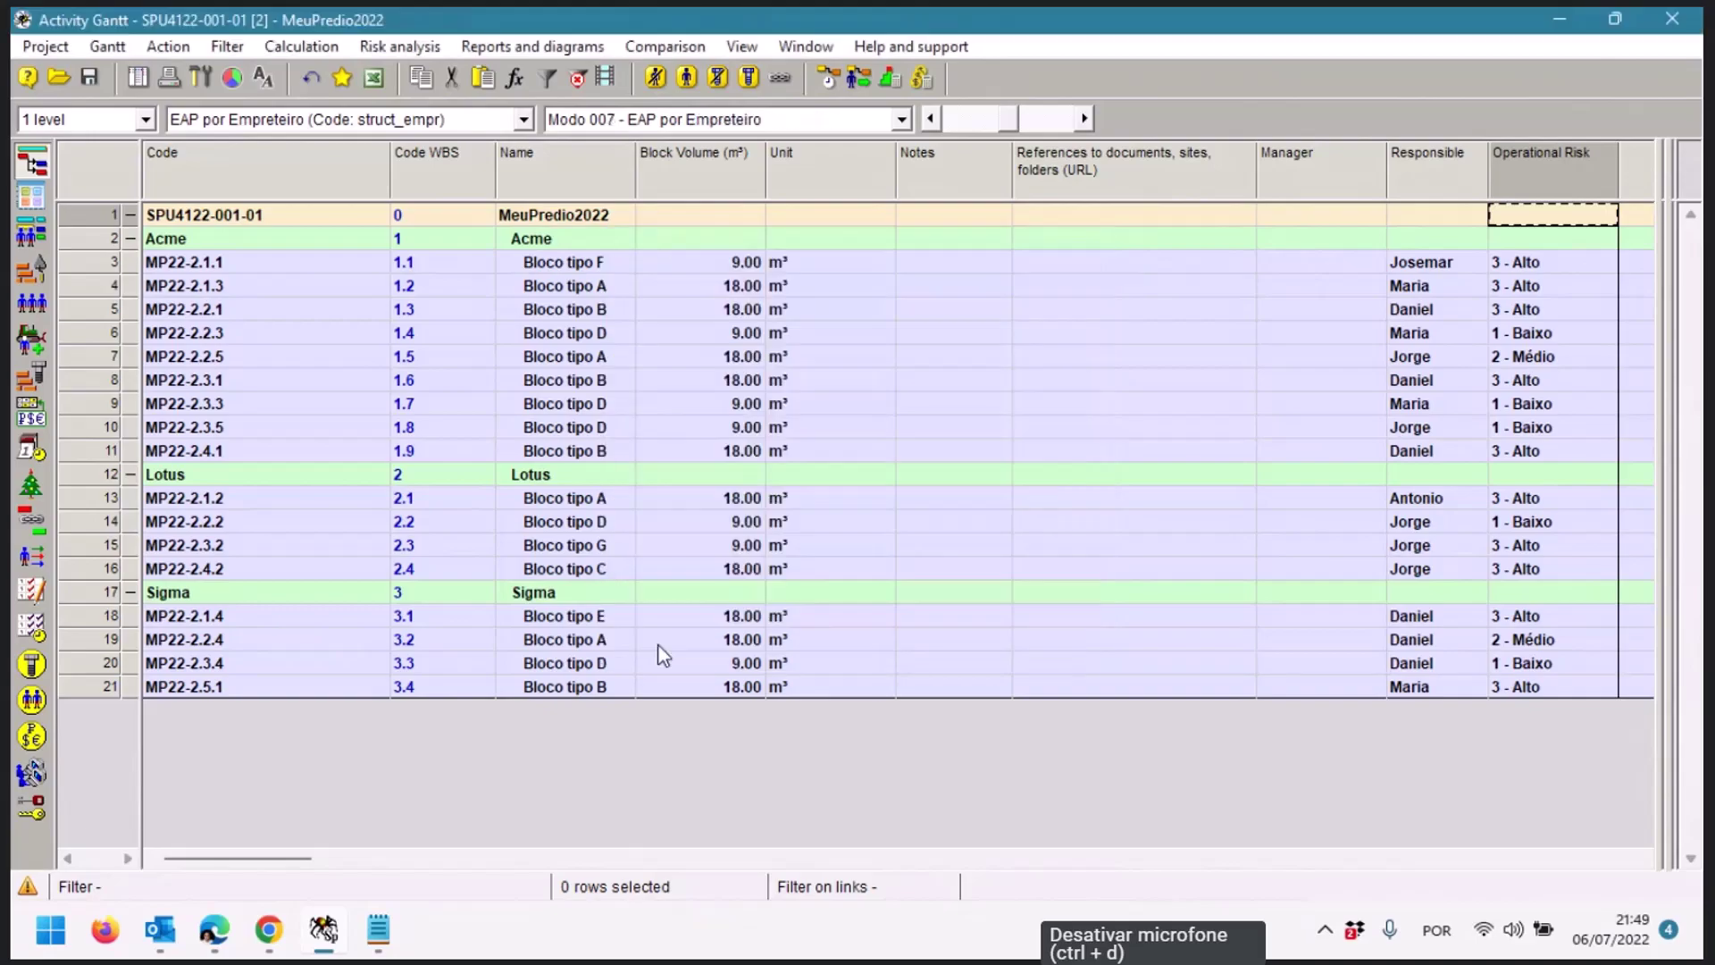
# Remove the Responsible and Operational Risk columns from the table and save the layout in the project as current
pyautogui.click(1444, 175)
pyautogui.press('Delete')
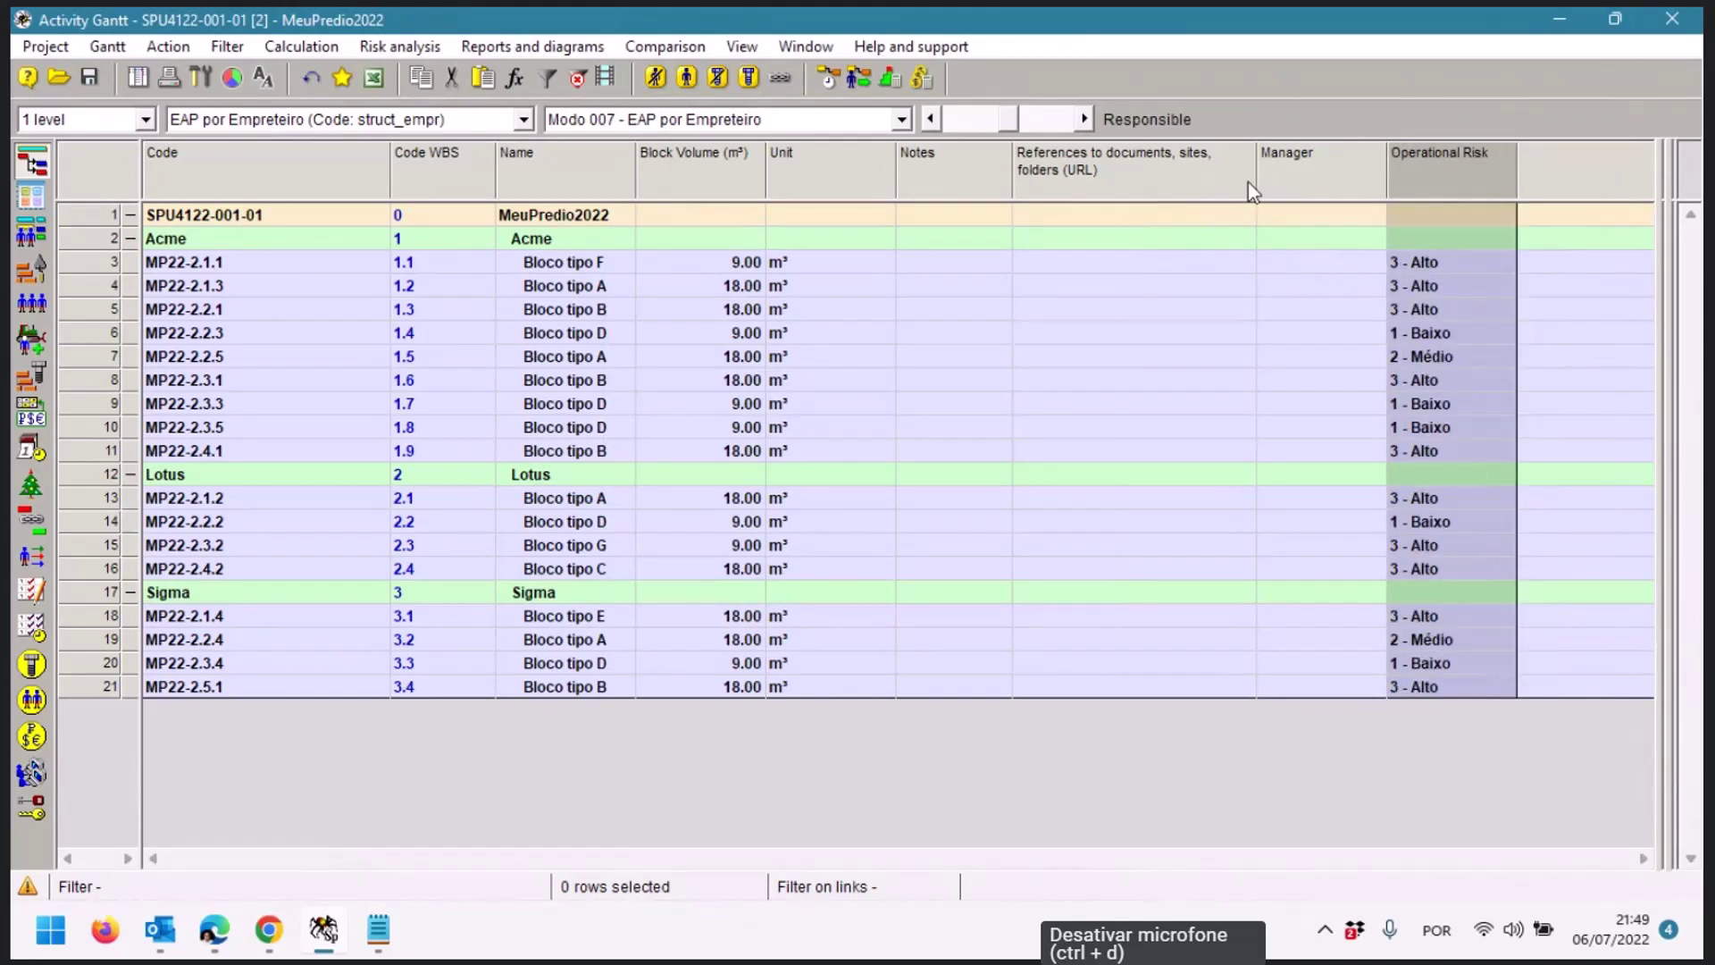
pyautogui.click(1403, 177)
pyautogui.press('Delete')
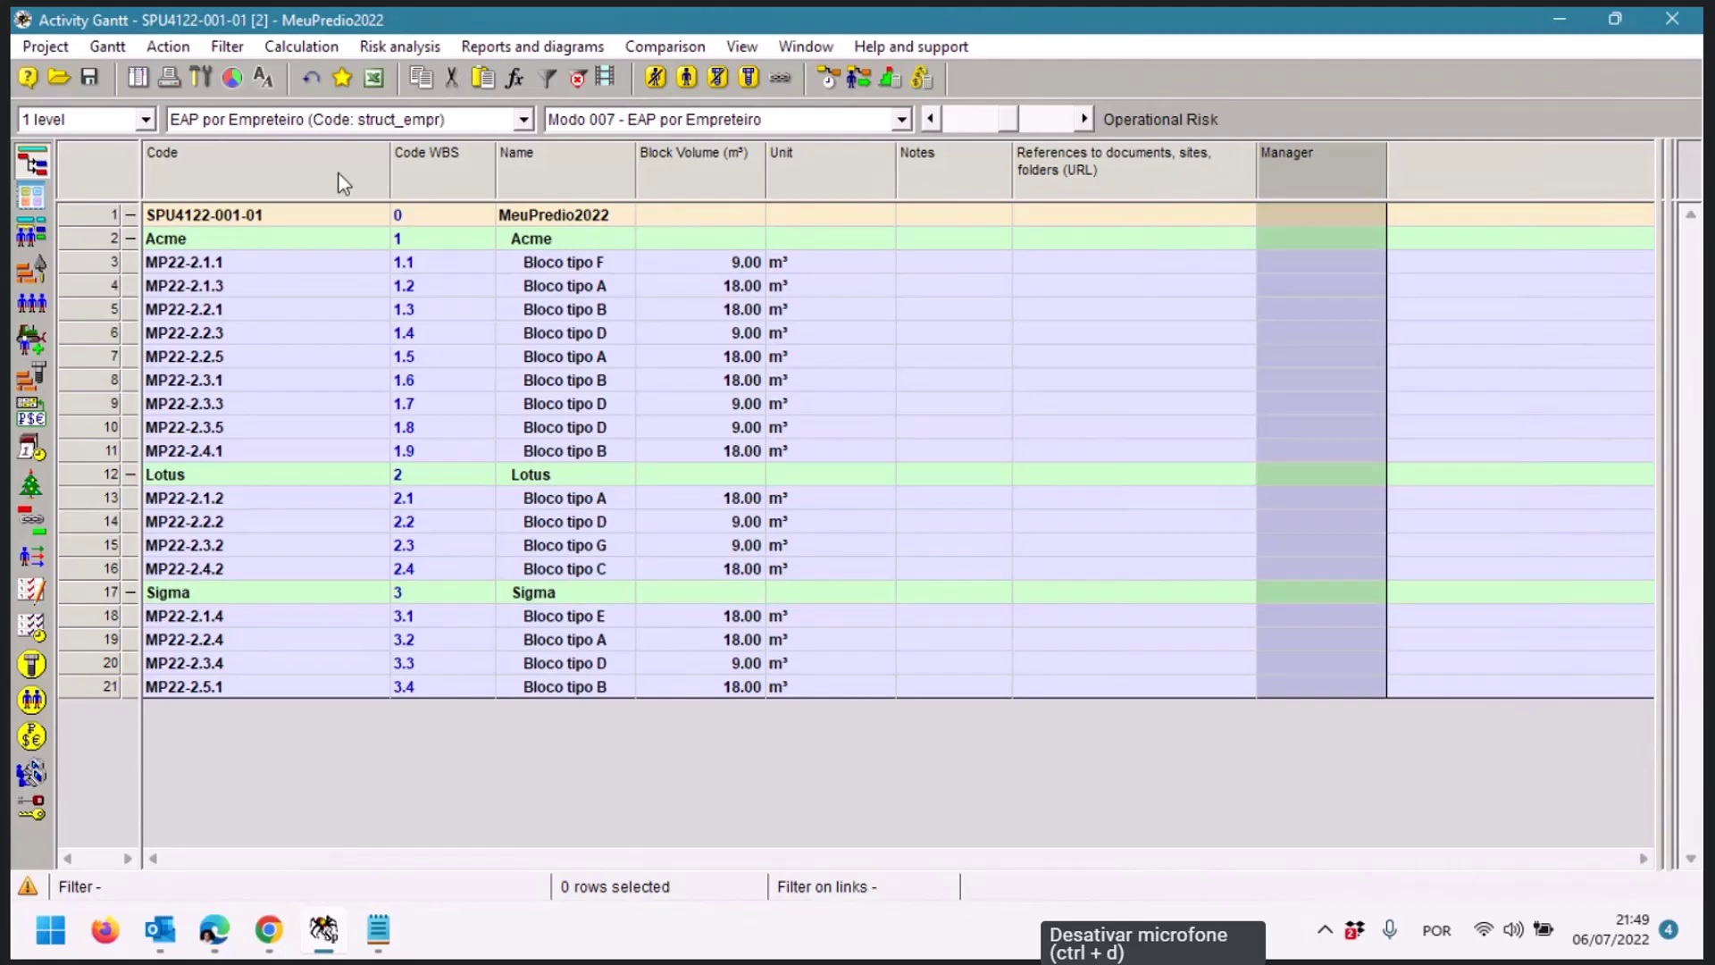
pyautogui.click(108, 49)
pyautogui.moveTo(176, 148)
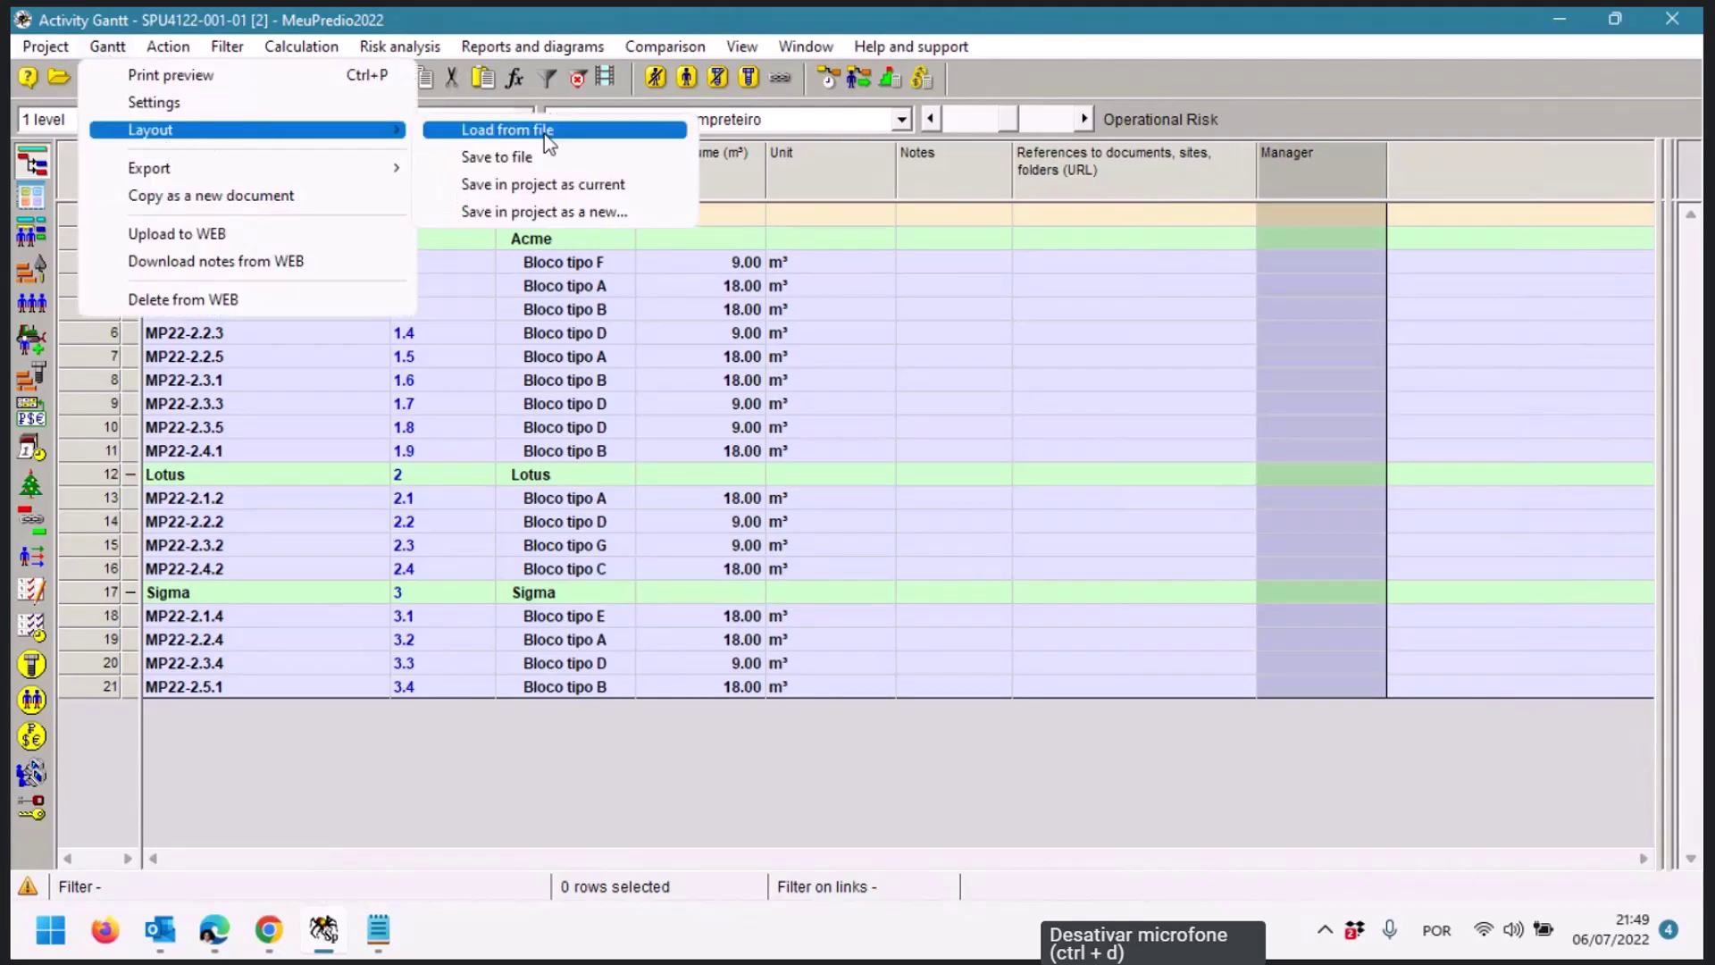
pyautogui.click(539, 191)
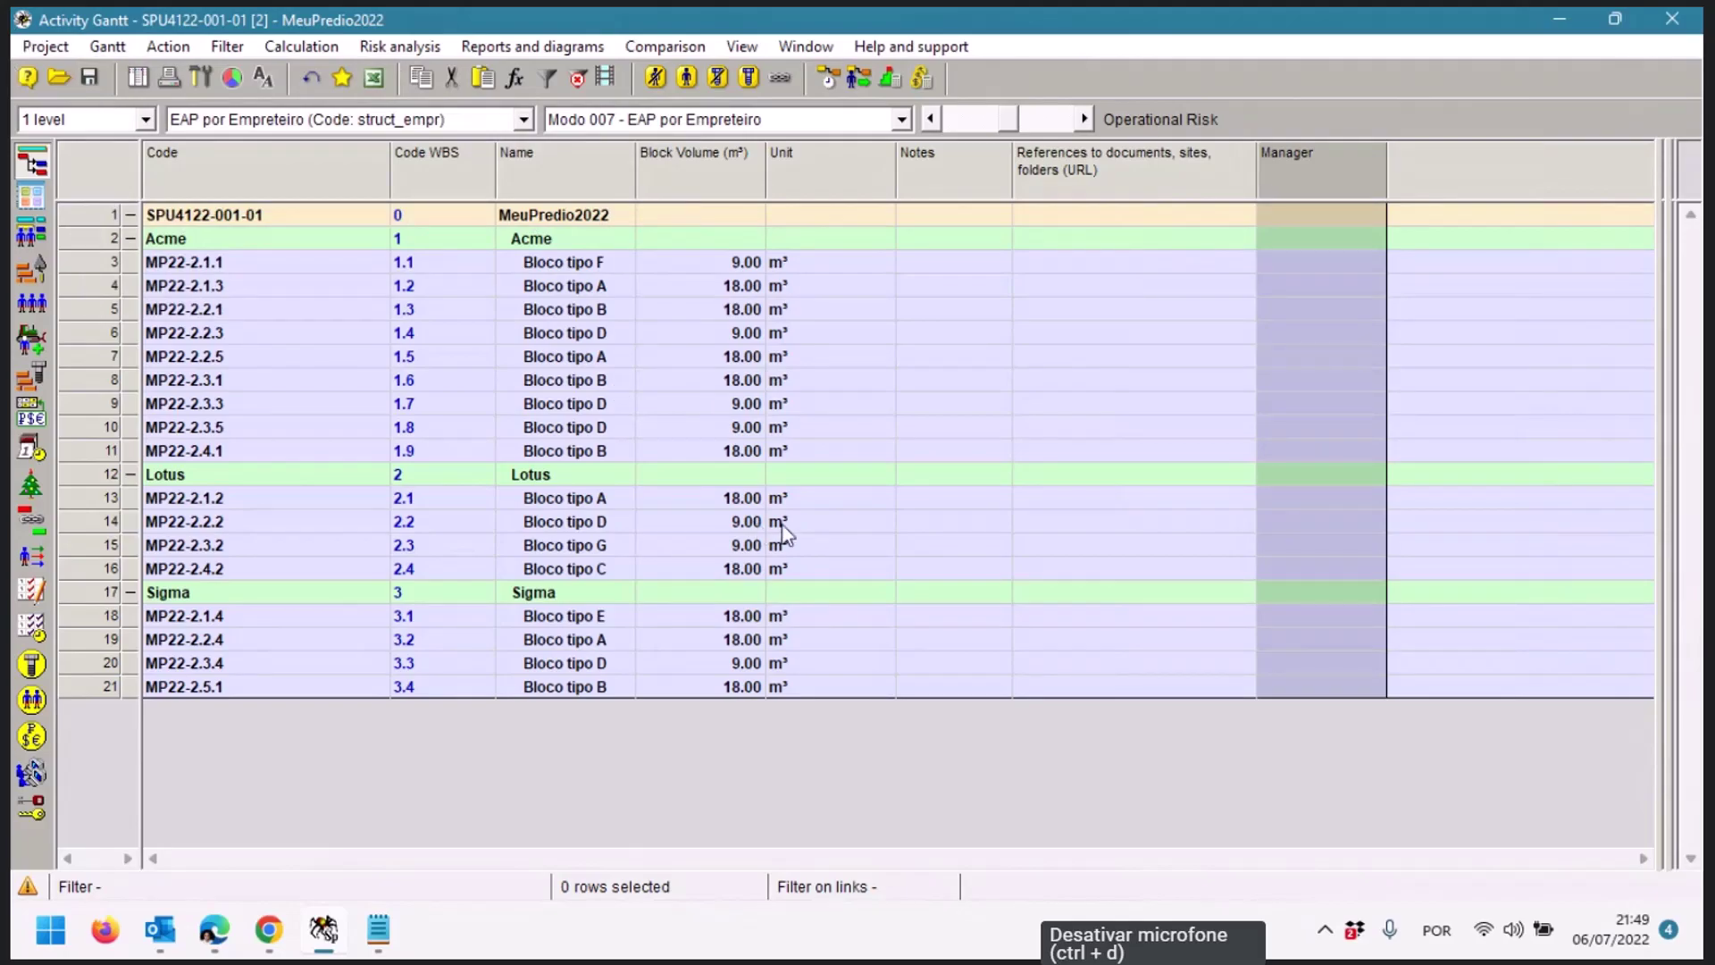
# Switch to the view mode "Modo 001 - EAP por Local de Obra" to view its structure and columns
pyautogui.click(682, 122)
pyautogui.click(679, 130)
pyautogui.click(678, 129)
pyautogui.click(679, 146)
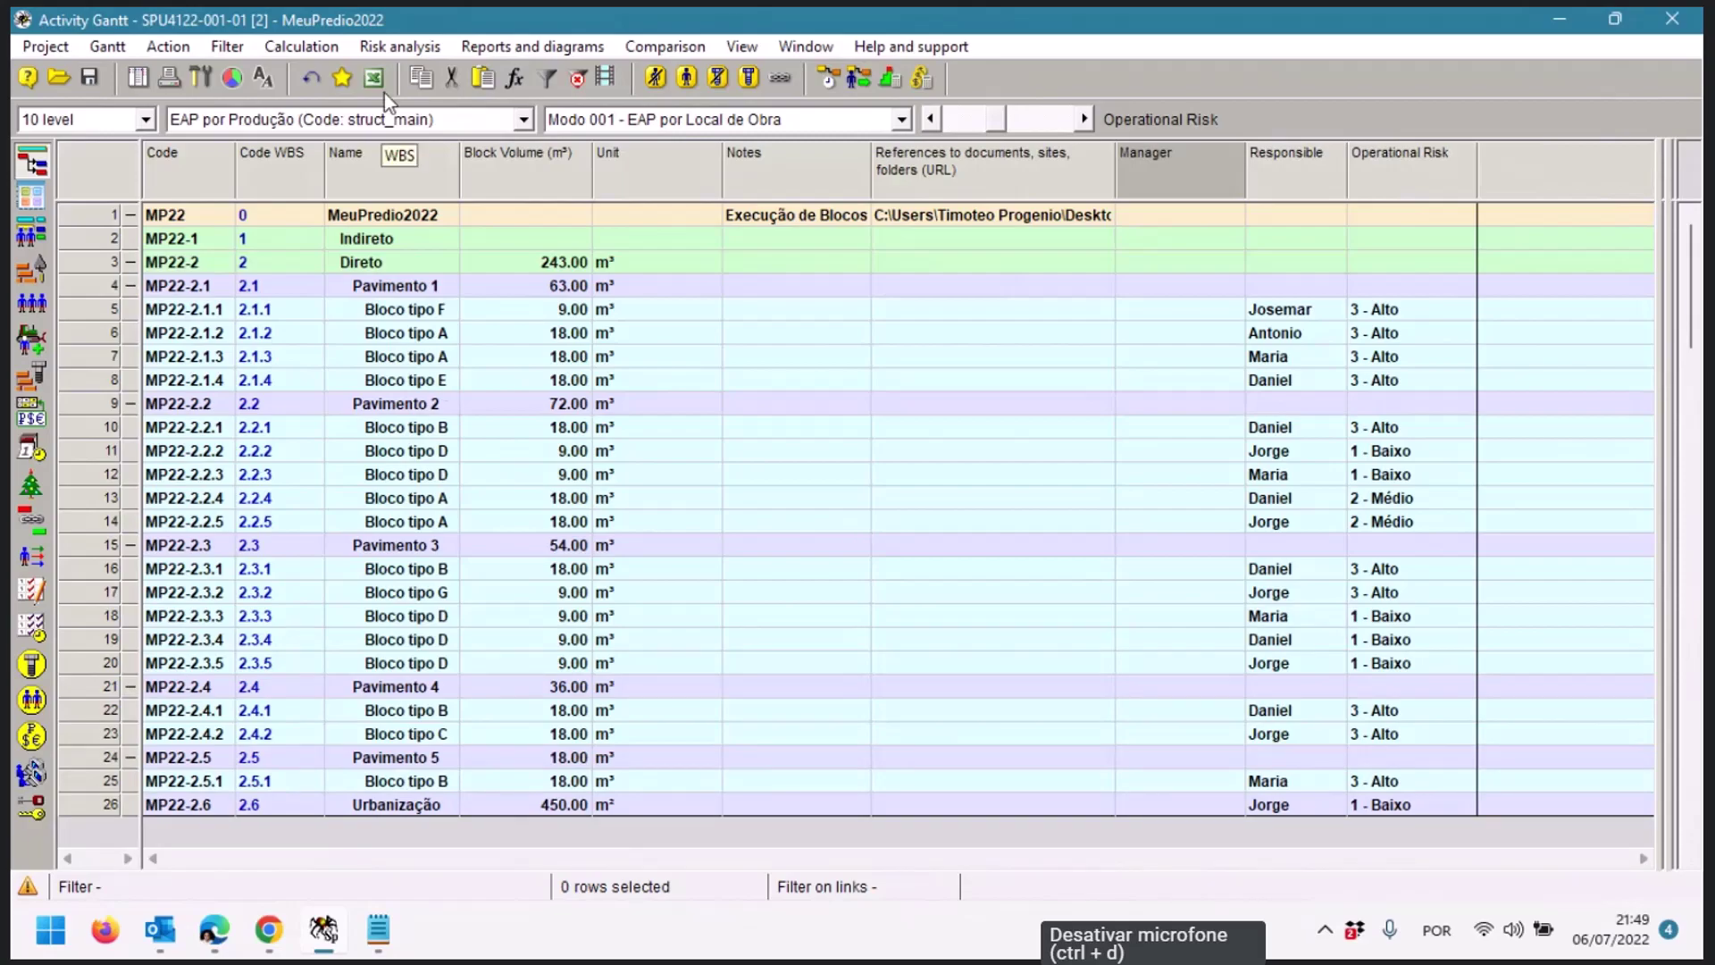
# Switch to "Modo 005 - EAP por Risco e Responsável", remove its Code column and widen the Name column to fit the block names
pyautogui.click(585, 121)
pyautogui.click(617, 165)
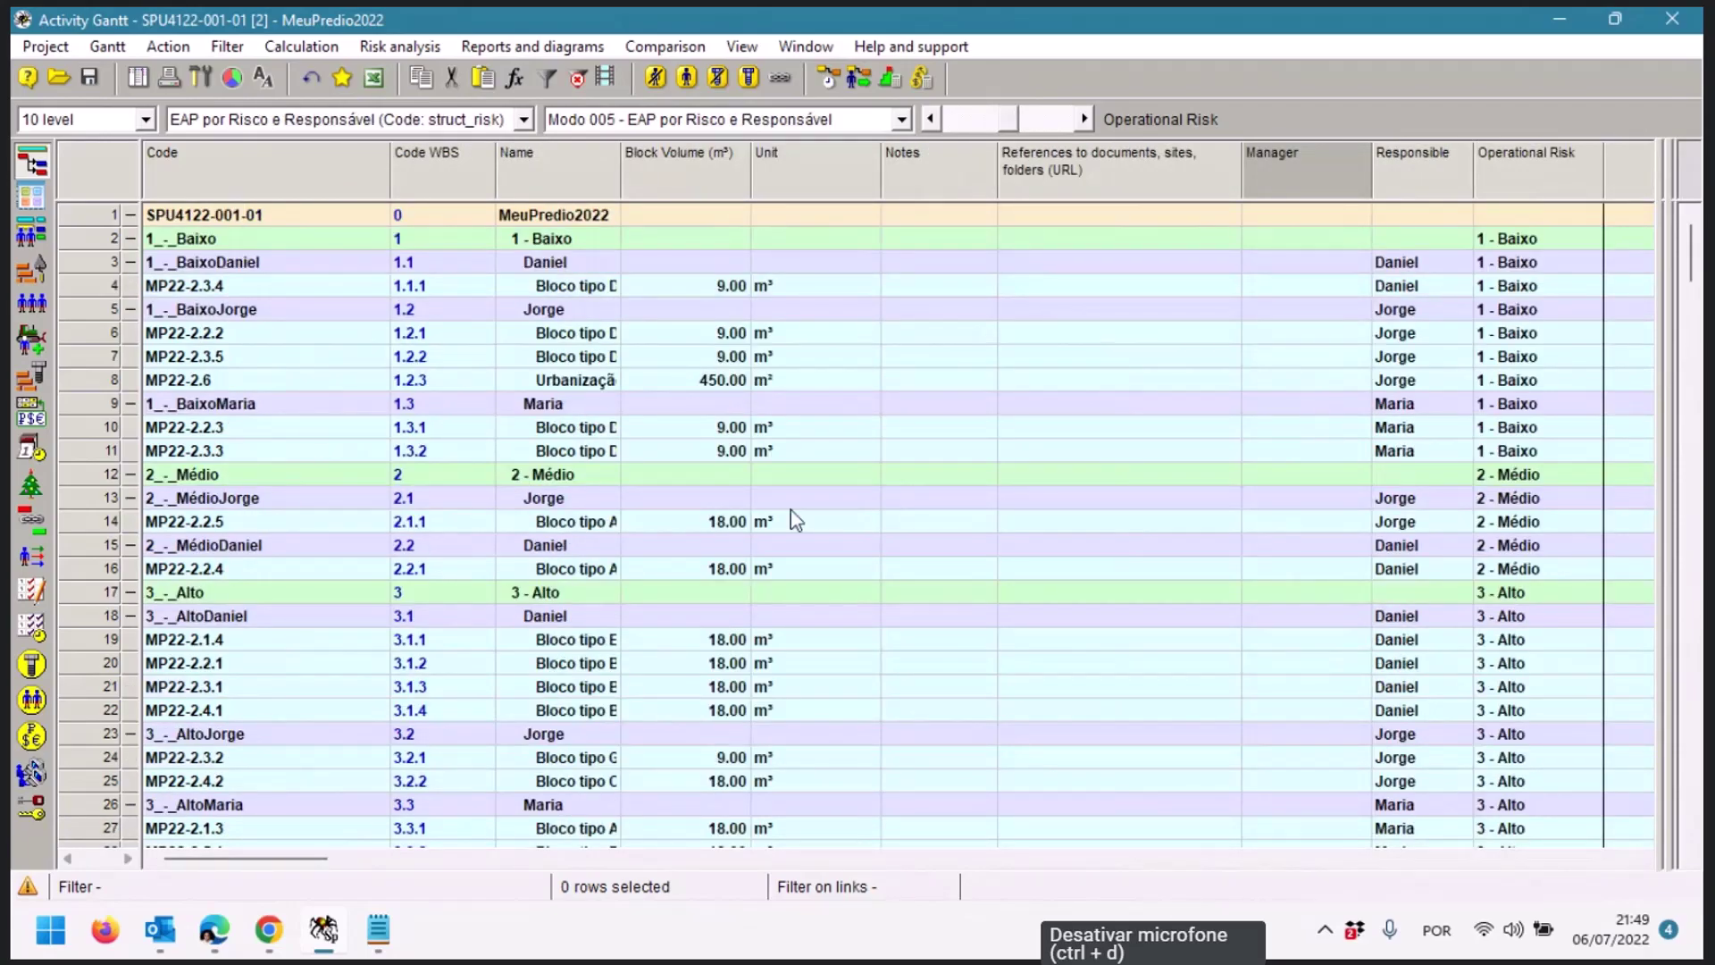
pyautogui.click(279, 171)
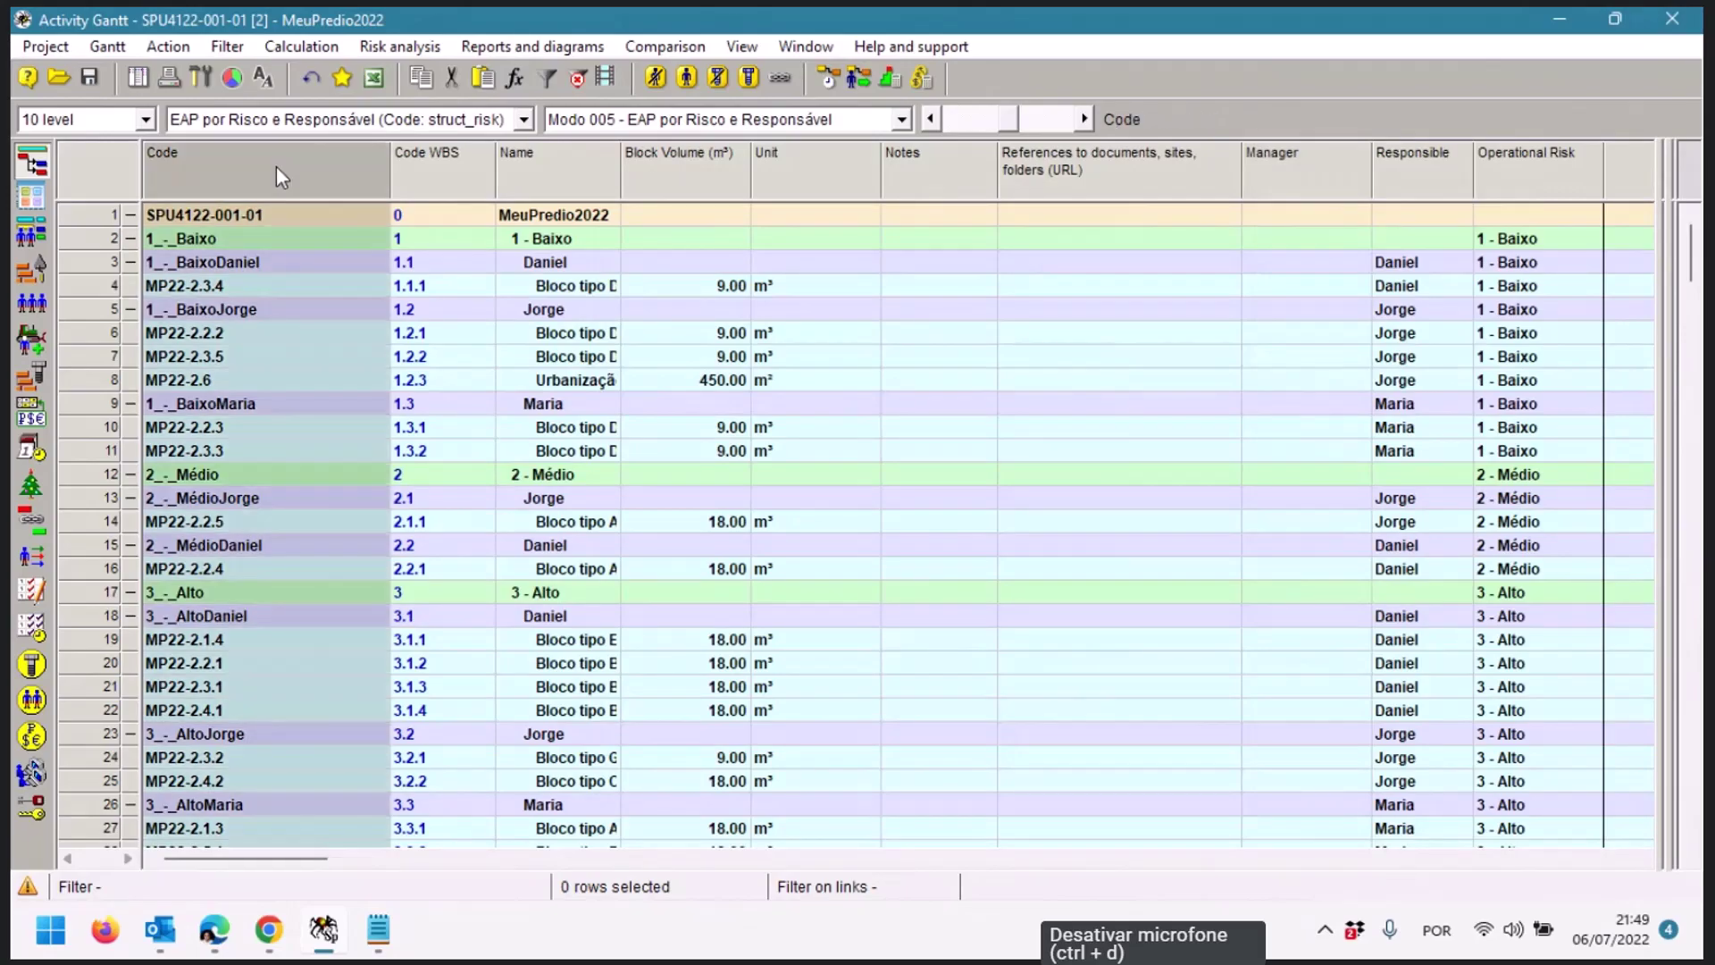
pyautogui.press('Delete')
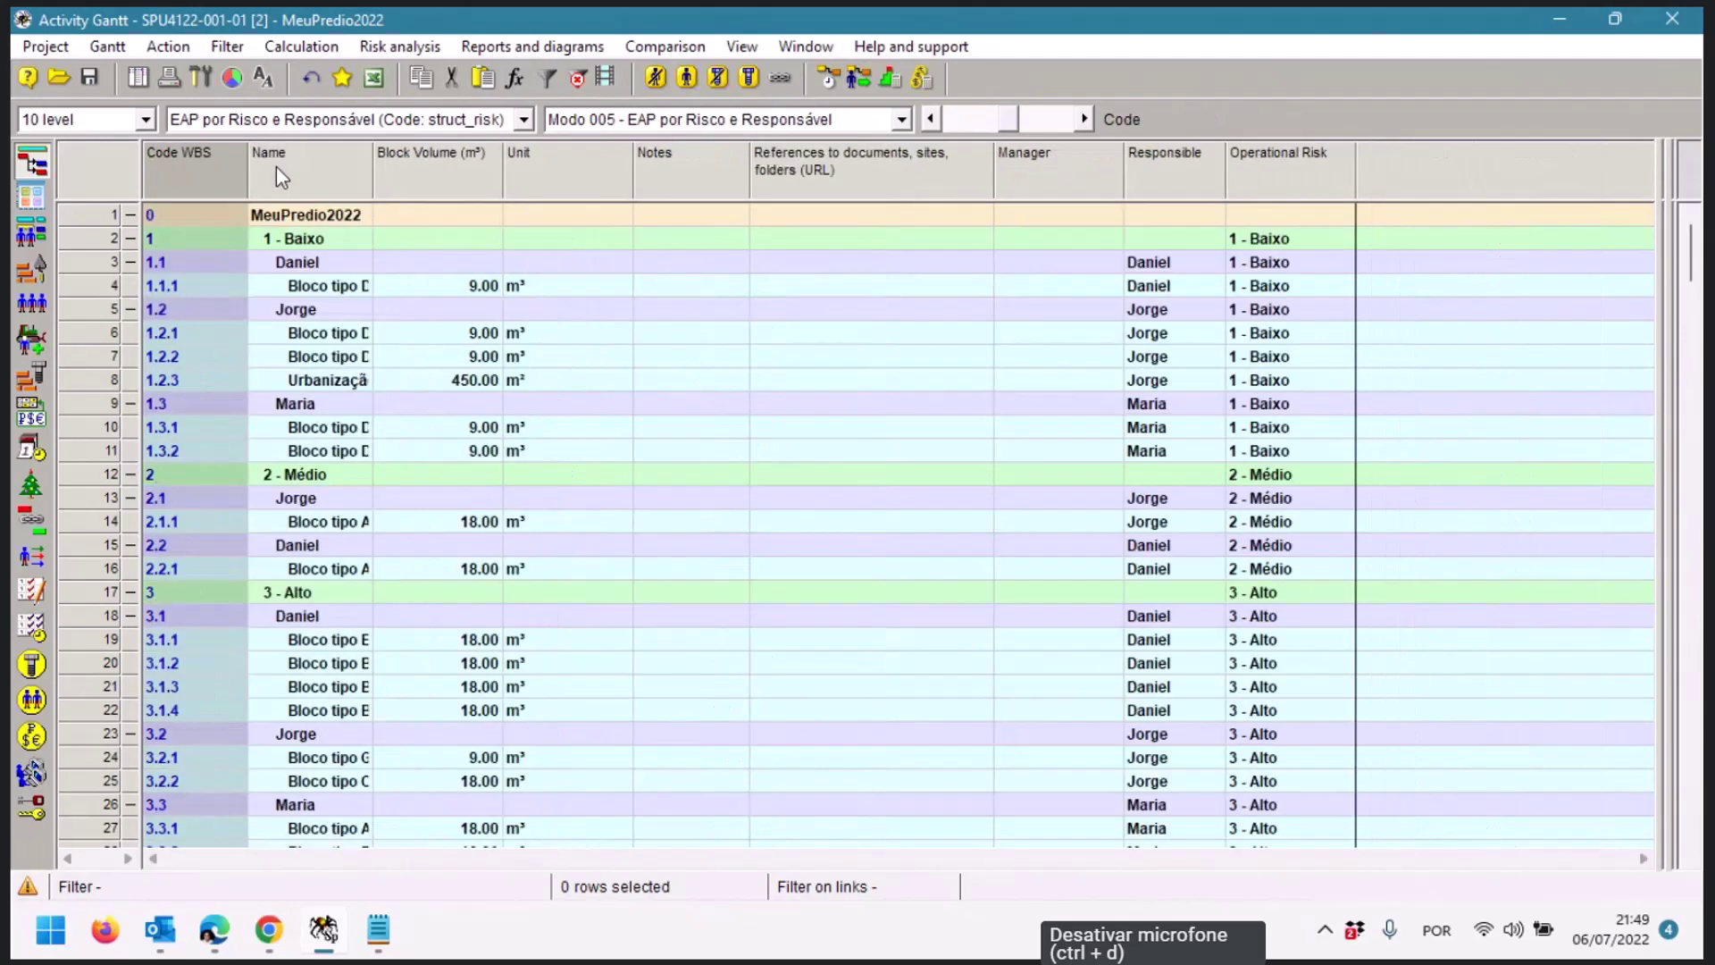
pyautogui.click(820, 436)
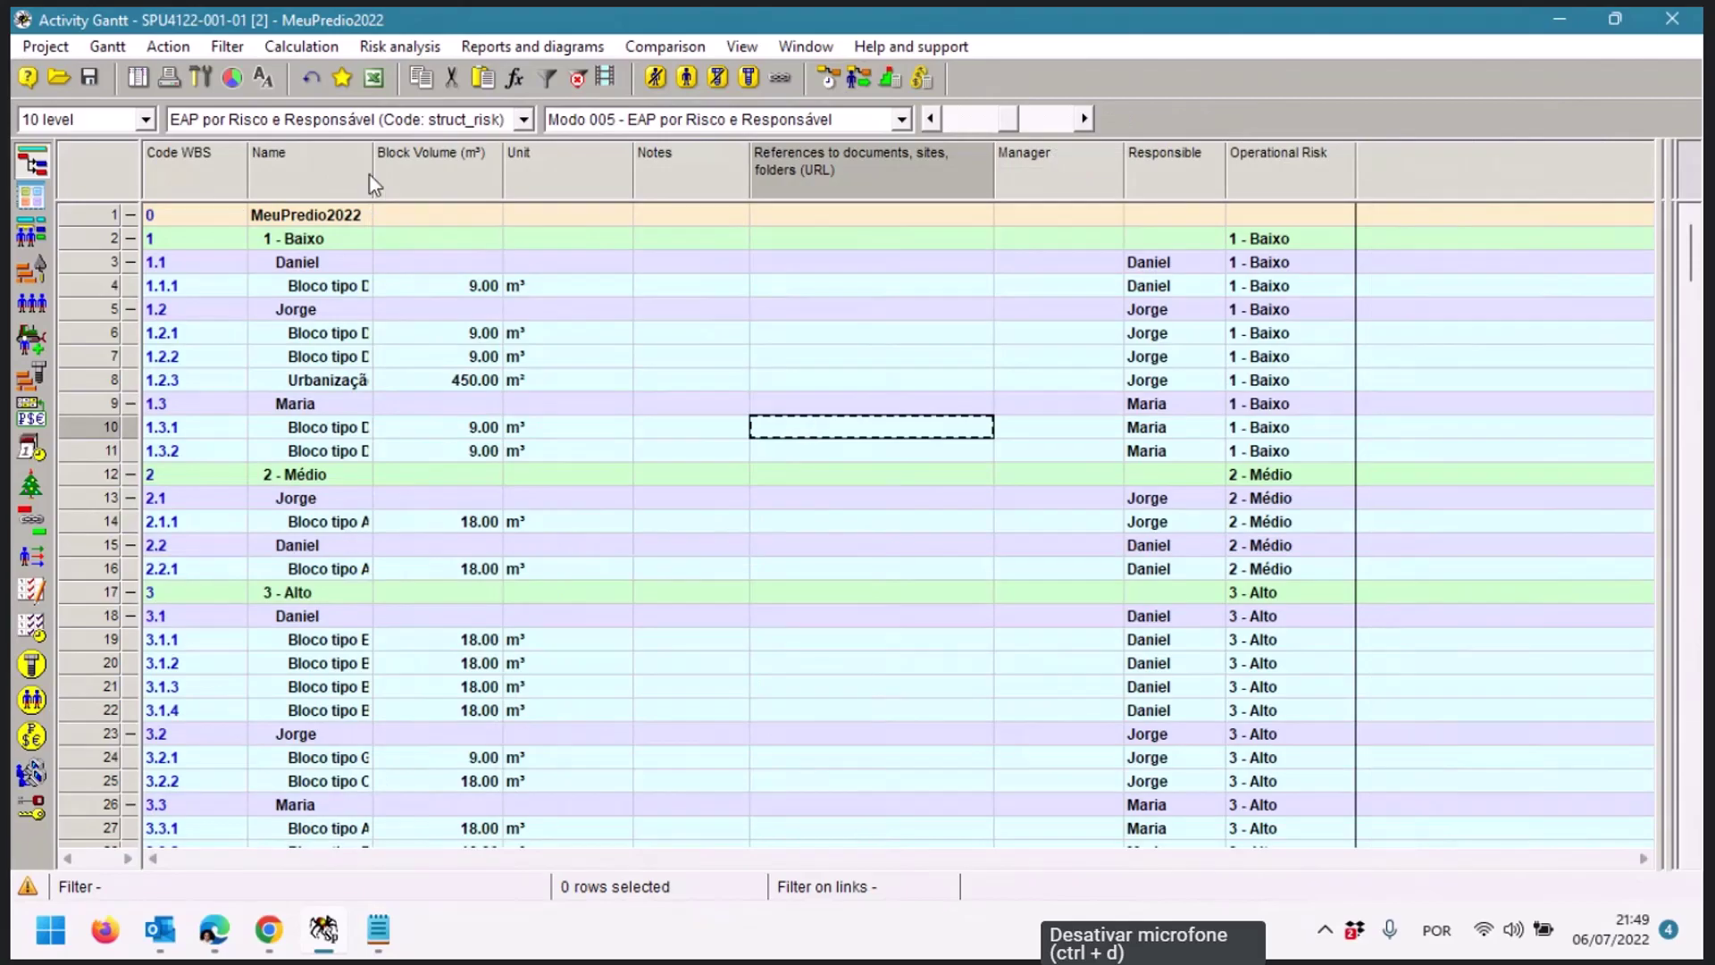
pyautogui.moveTo(371, 173); pyautogui.dragTo(387, 174)
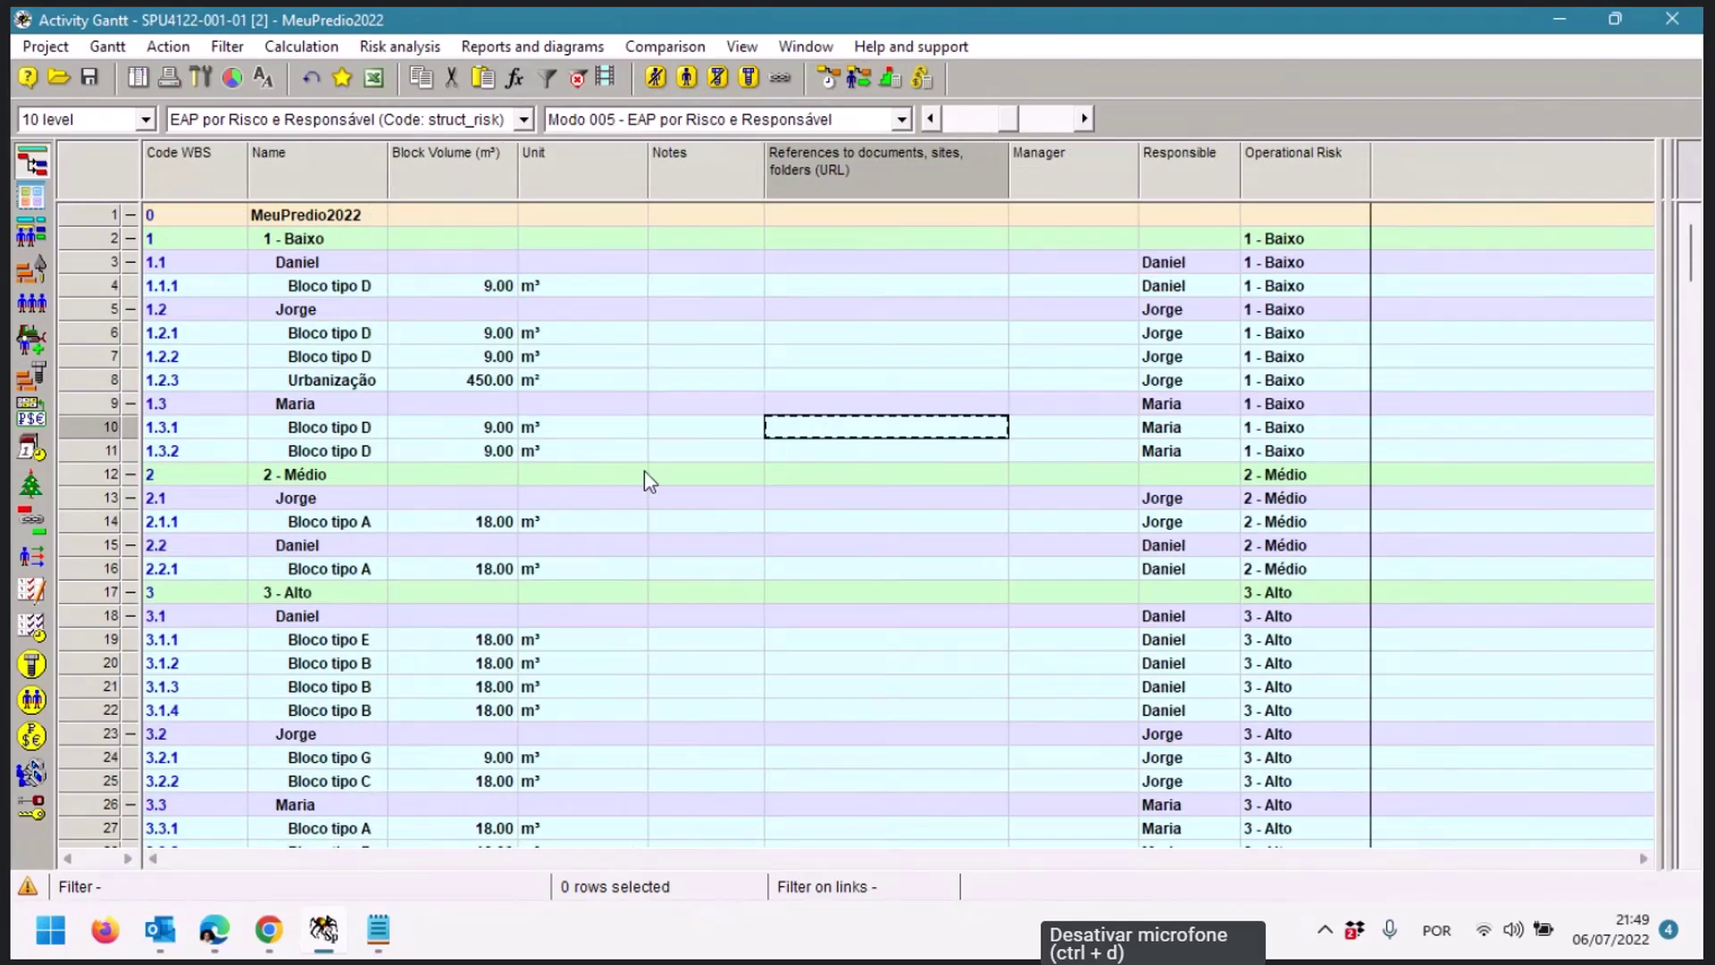
# Remove the Notes and References to documents columns, and save the layout in the project as current
pyautogui.click(678, 183)
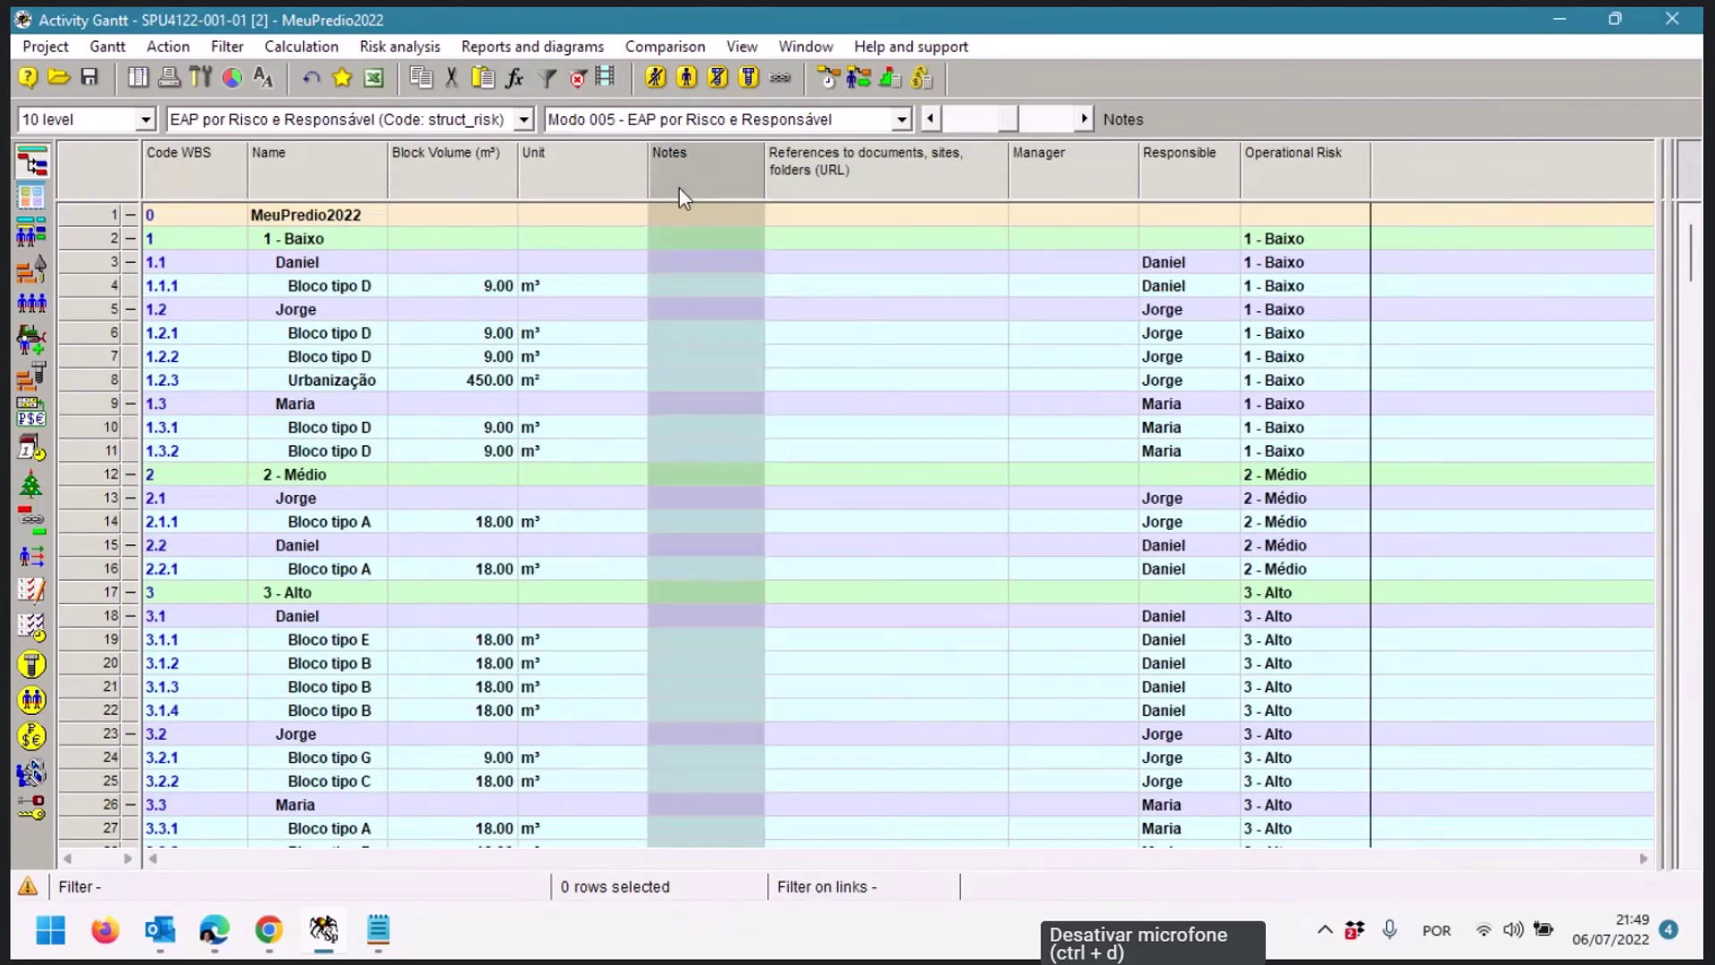
pyautogui.press('Delete')
pyautogui.click(845, 179)
pyautogui.press('Delete')
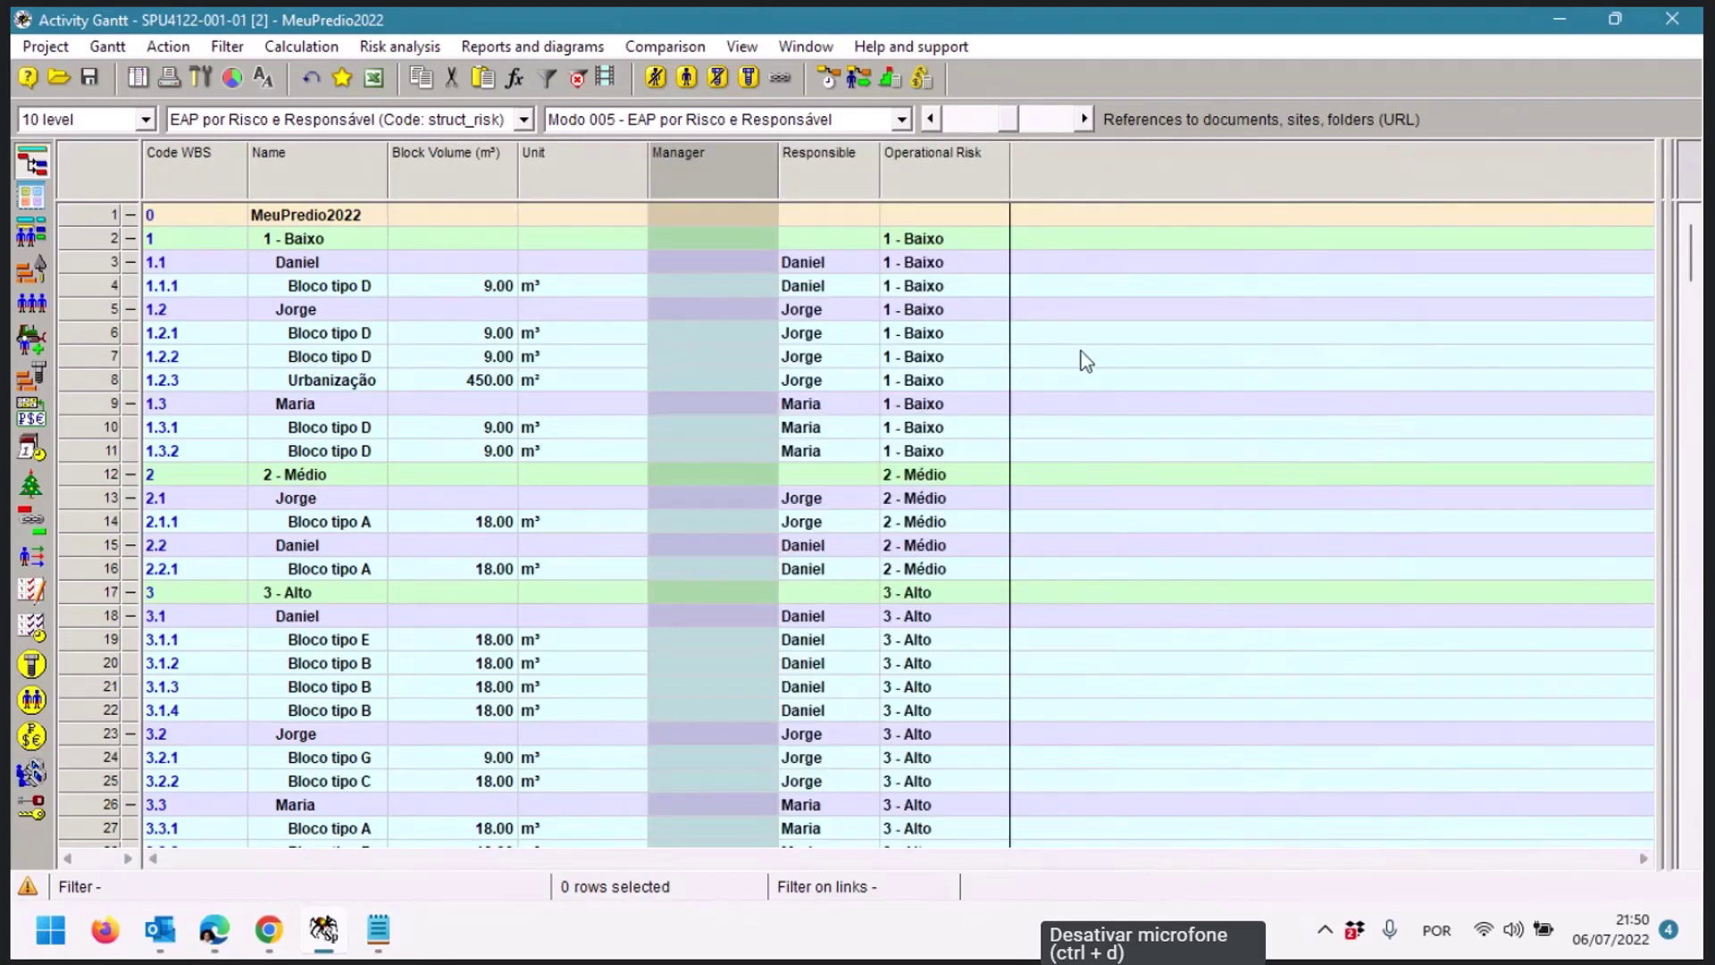
pyautogui.click(705, 285)
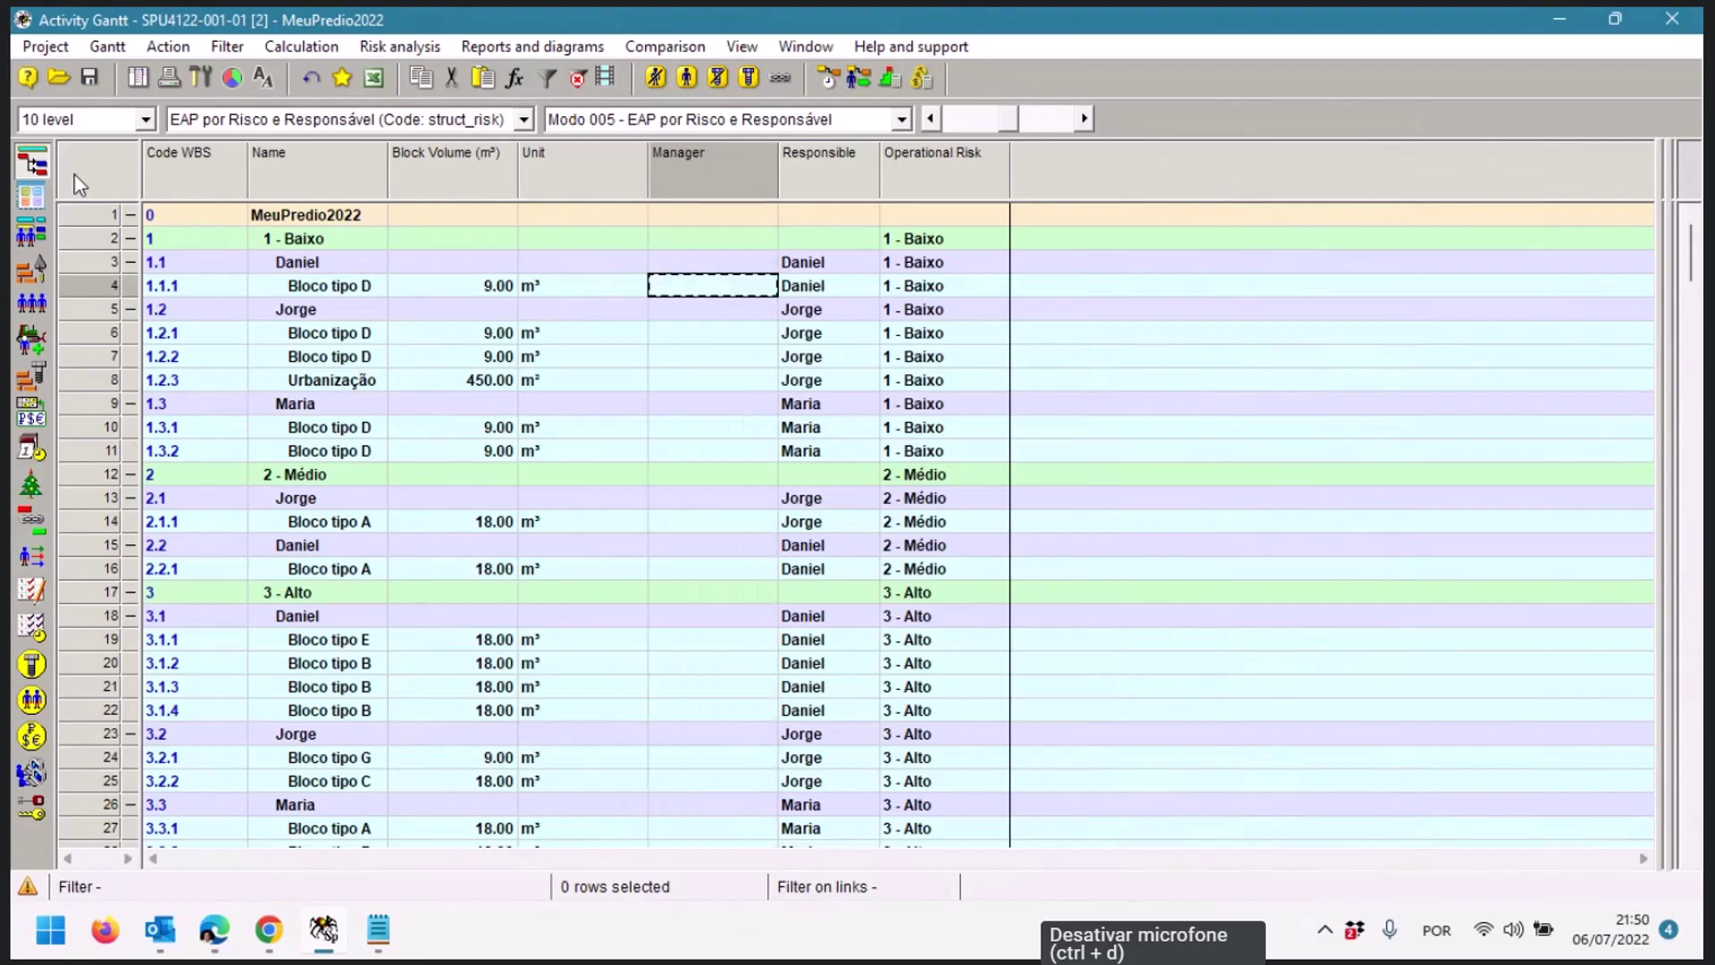
pyautogui.click(107, 52)
pyautogui.moveTo(223, 132)
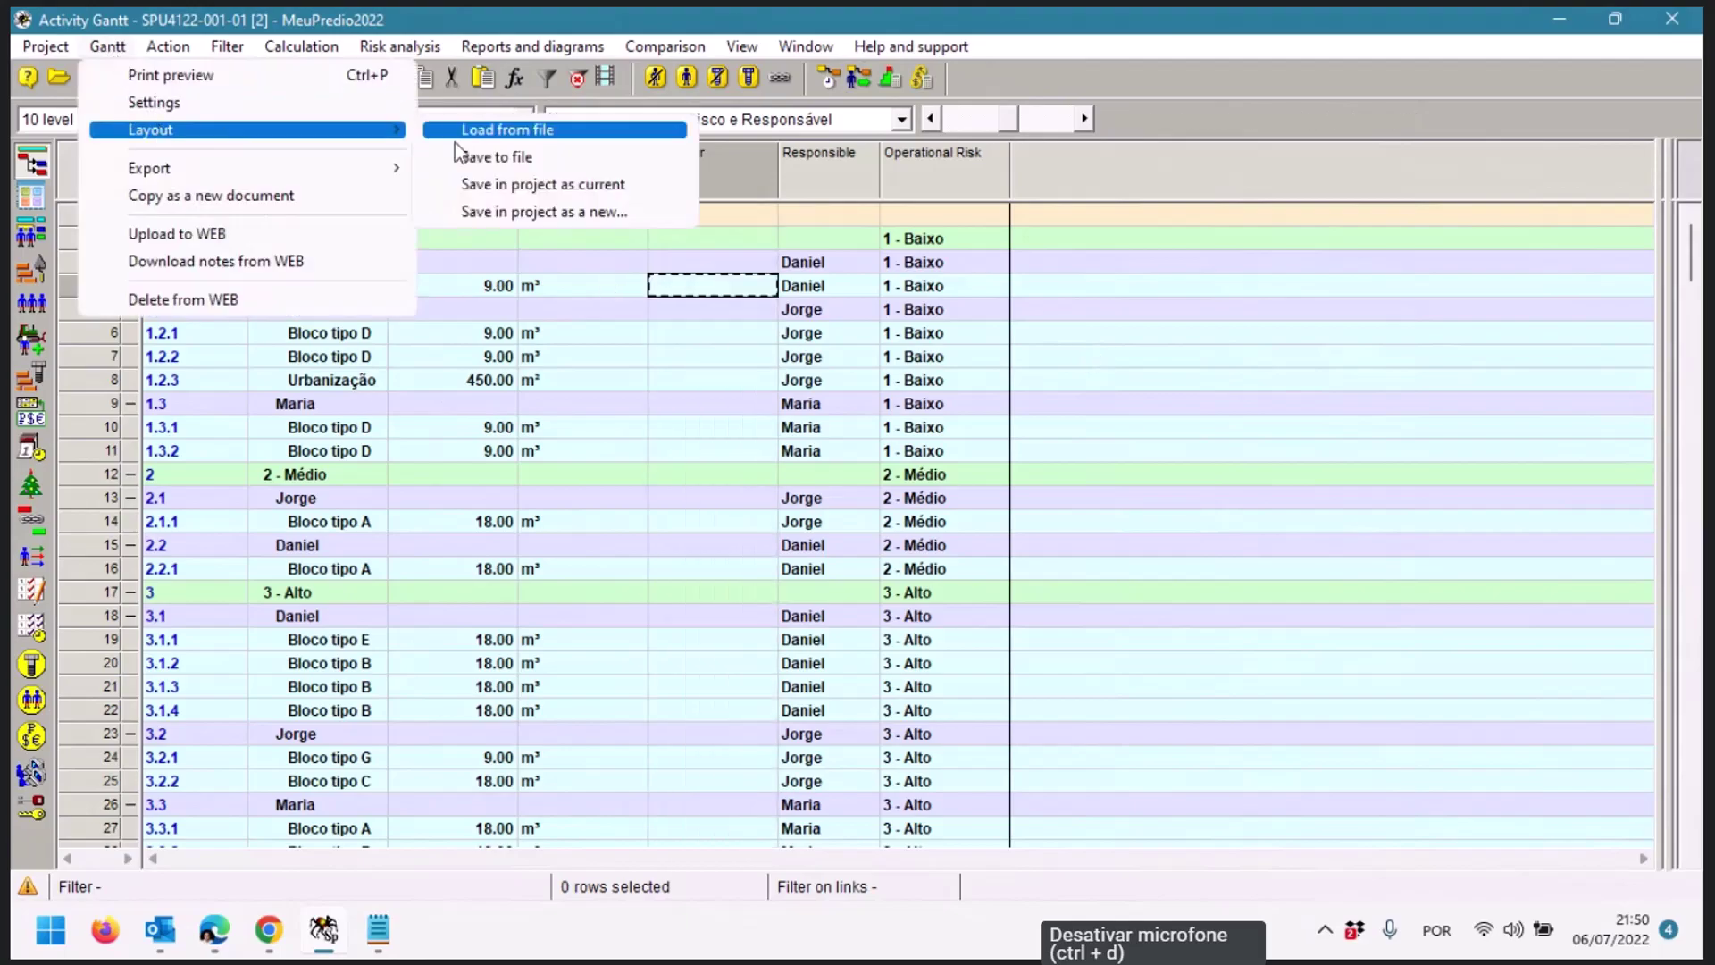
pyautogui.click(518, 187)
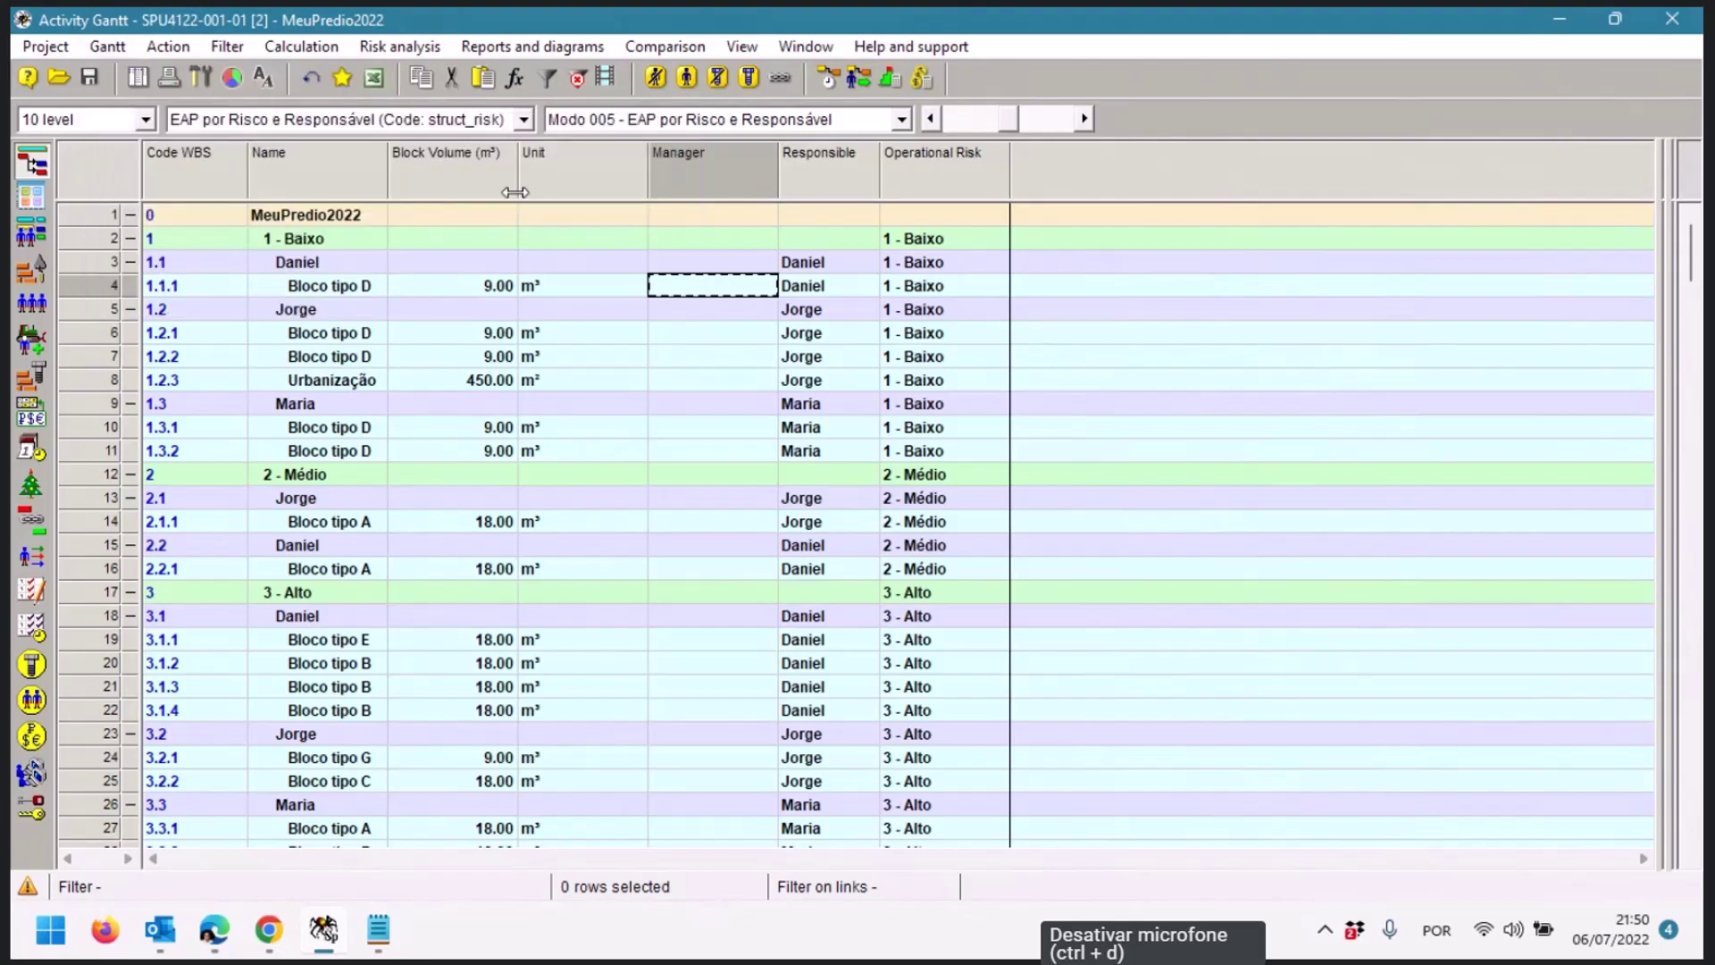
# Switch to the view mode "Modo 007 - EAP por Empreteiro" and expand the structure to 6 levels to view its contractor groups
pyautogui.click(592, 356)
pyautogui.click(583, 124)
pyautogui.click(600, 180)
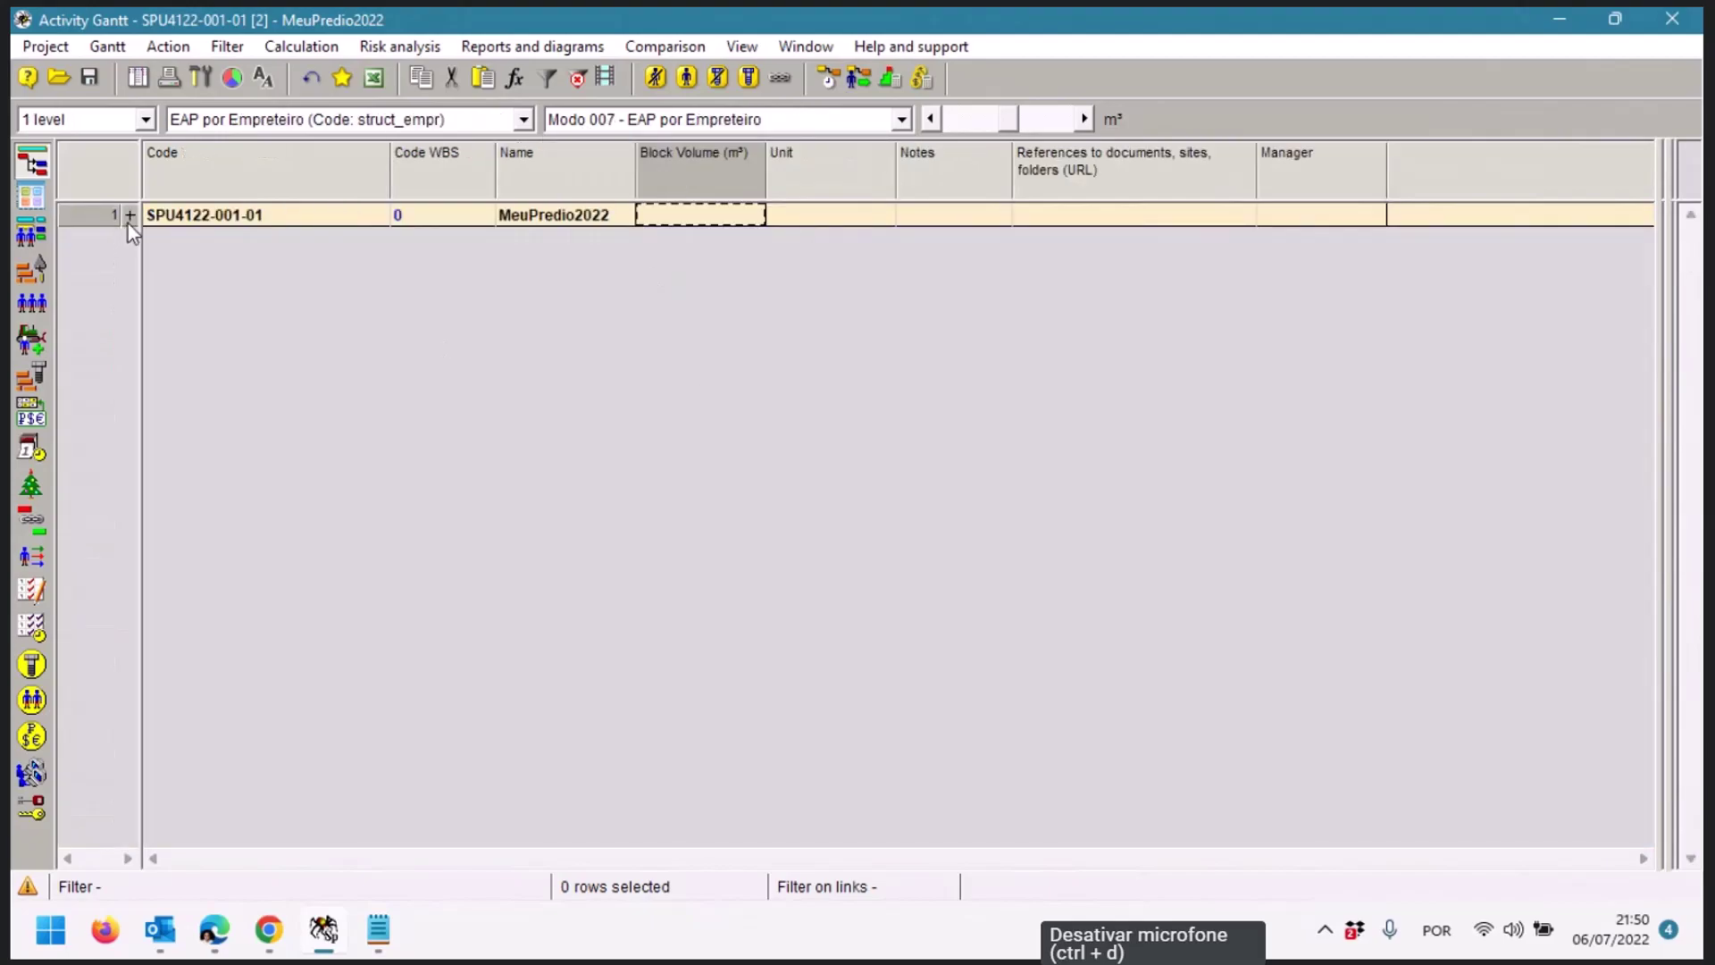
pyautogui.click(124, 120)
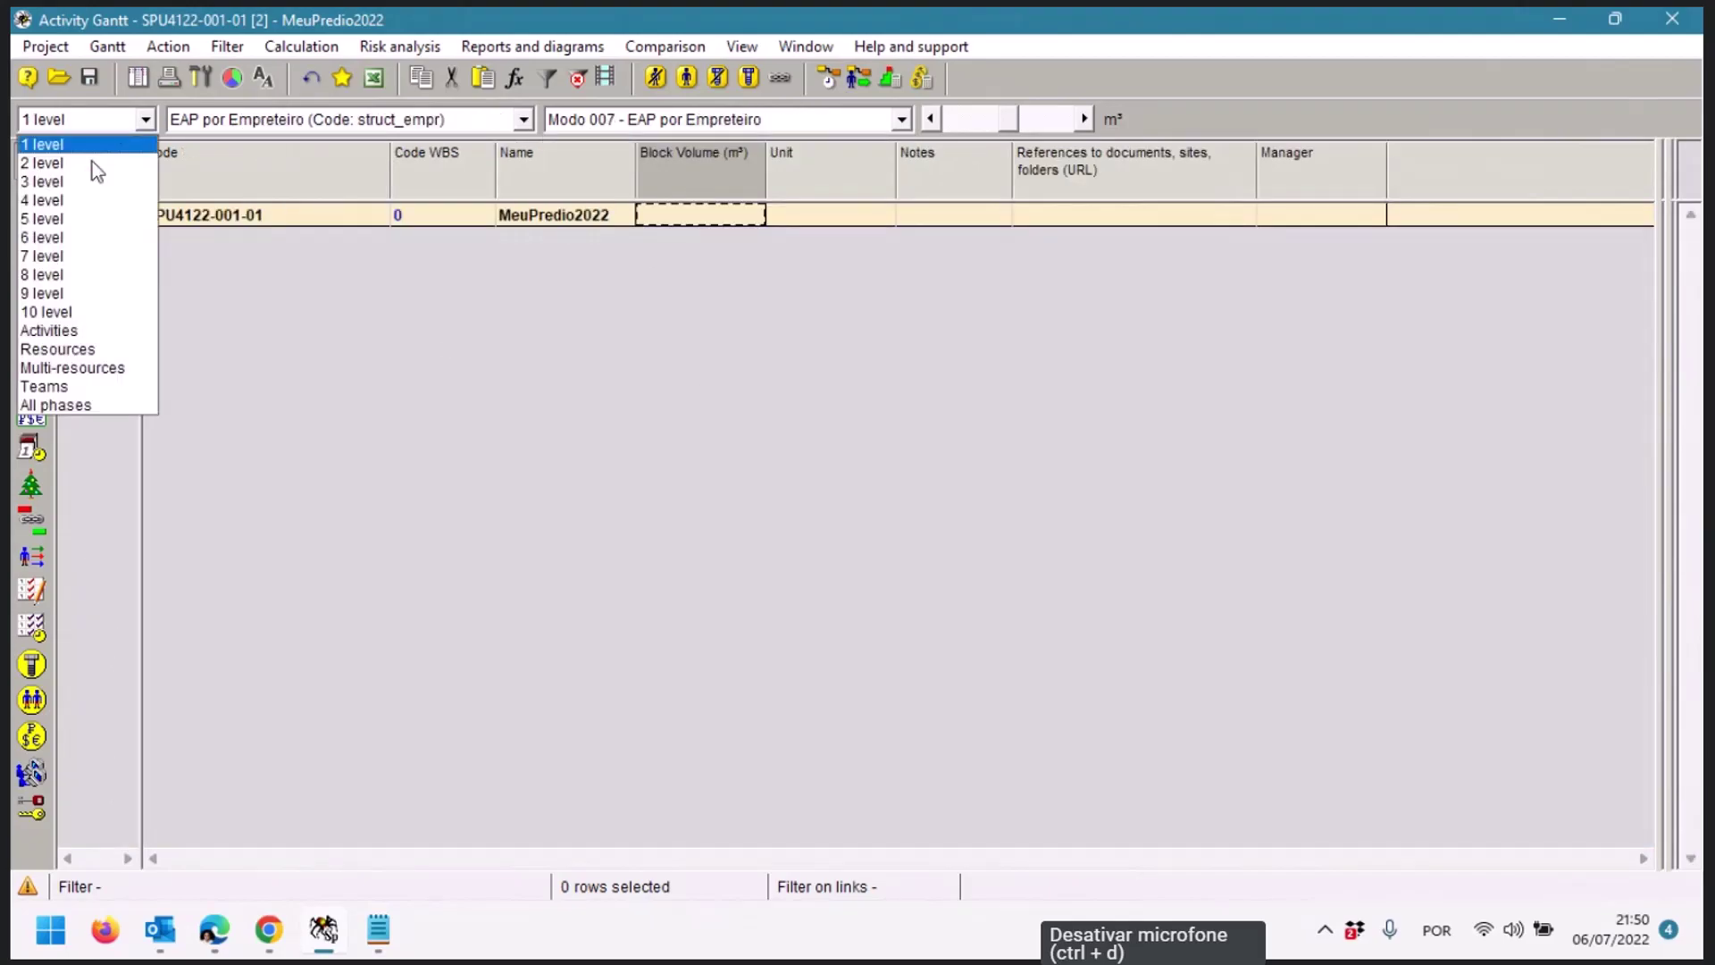
pyautogui.click(71, 243)
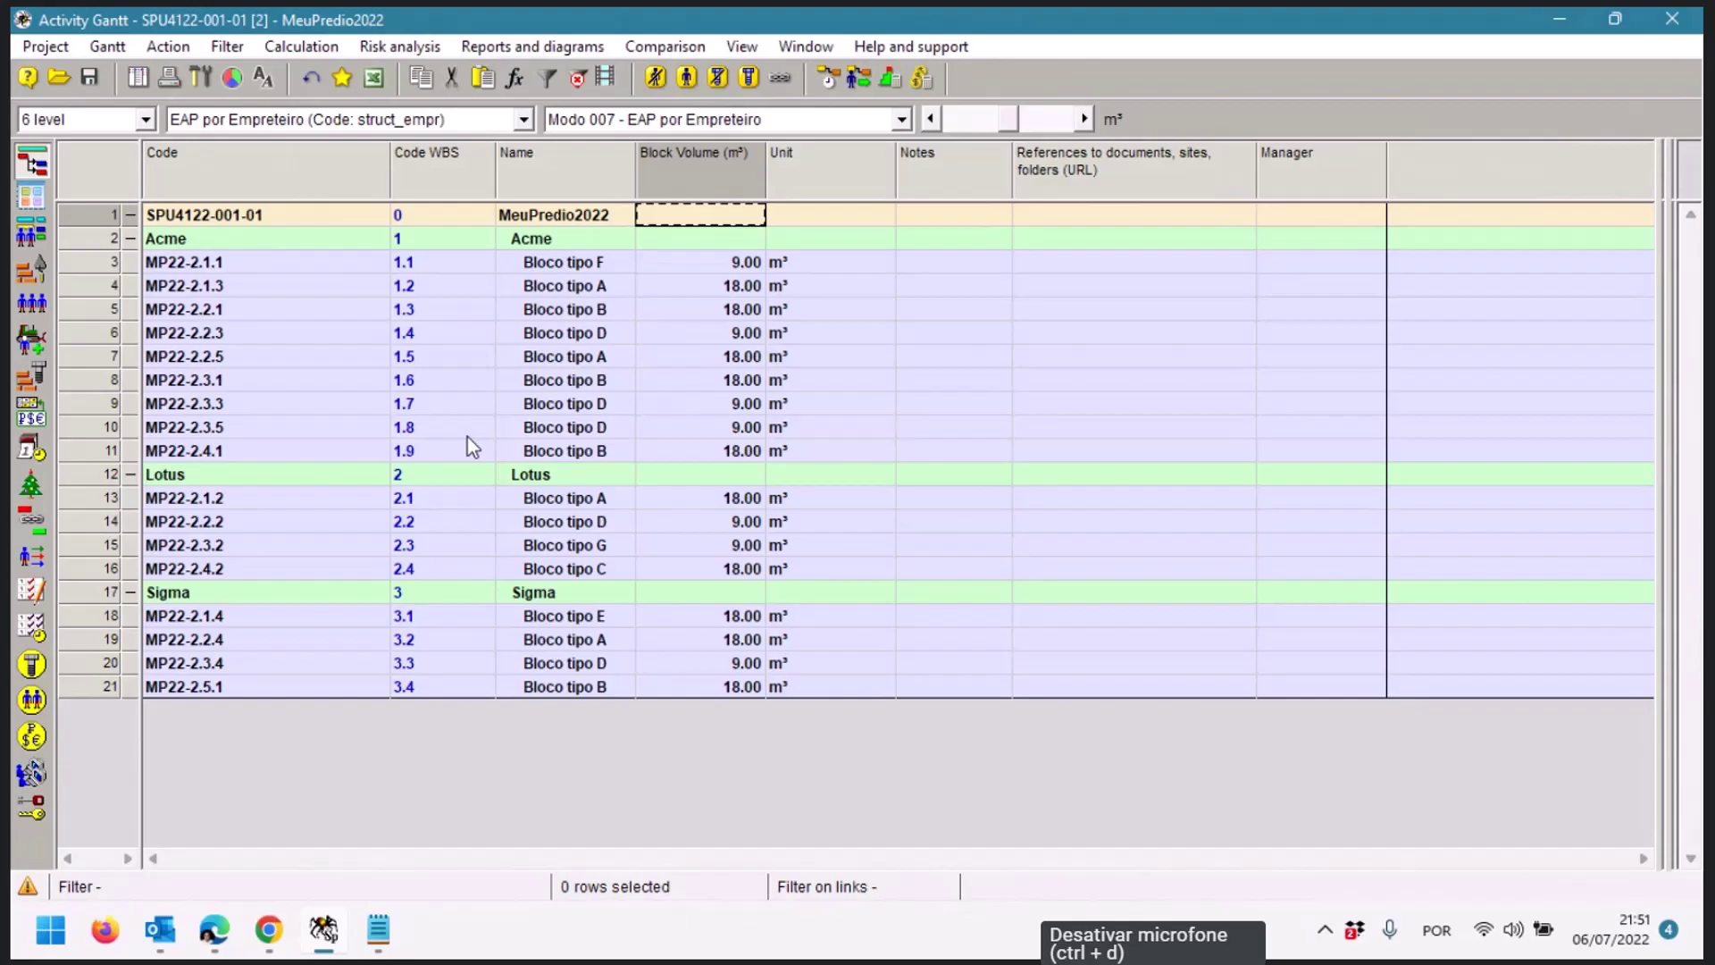
# Open the project's WBS list, widen its Code column to read the structure codes, and close the list
pyautogui.click(45, 47)
pyautogui.click(73, 75)
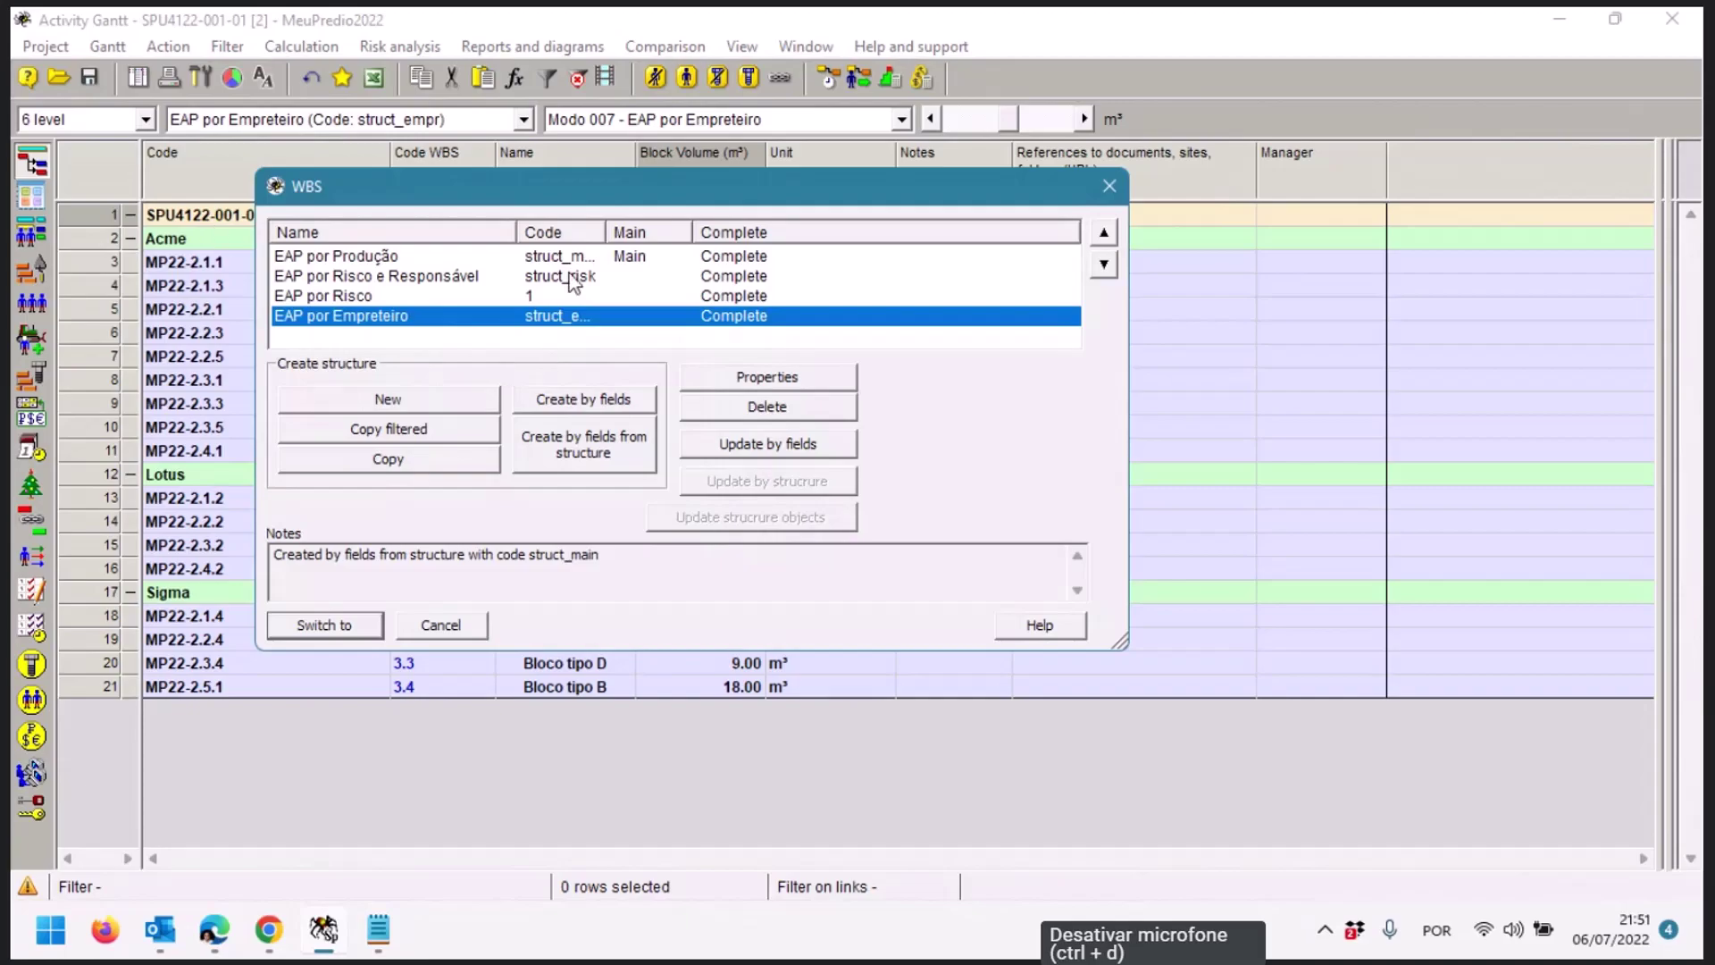
pyautogui.moveTo(605, 232); pyautogui.dragTo(636, 232)
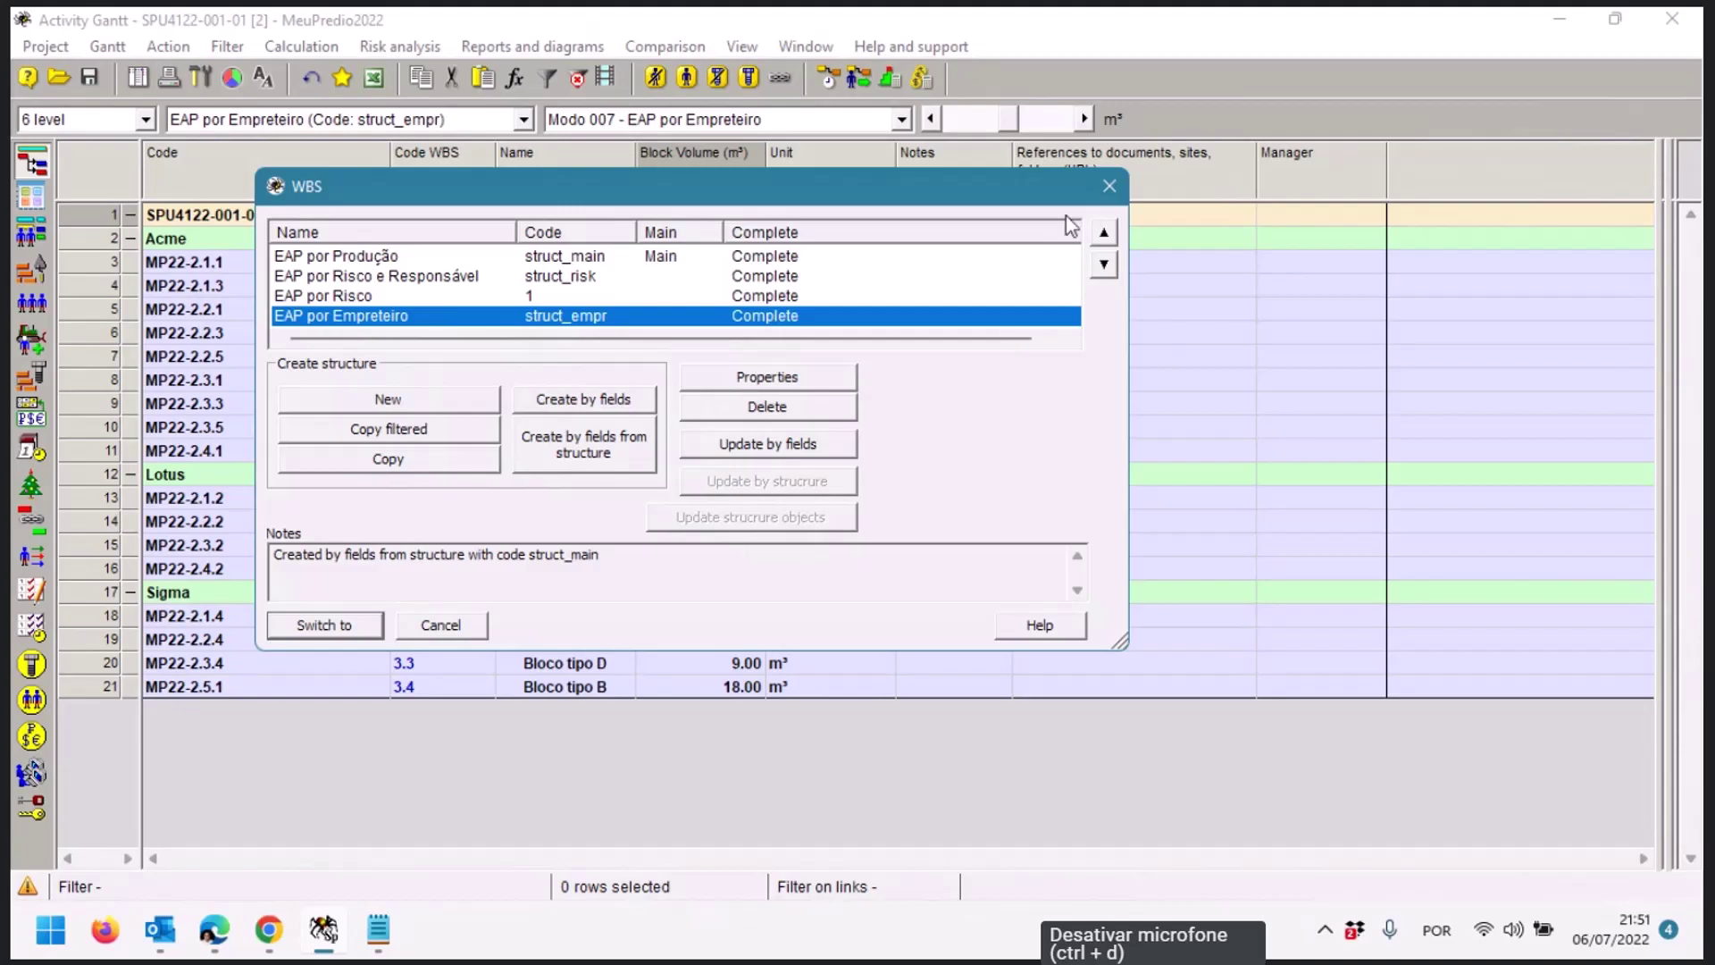
pyautogui.click(1108, 189)
# Switch to "Modo 001 - EAP por Local de Obra" and add the user-defined Empreteiro field as a column after Operational Risk
pyautogui.click(679, 125)
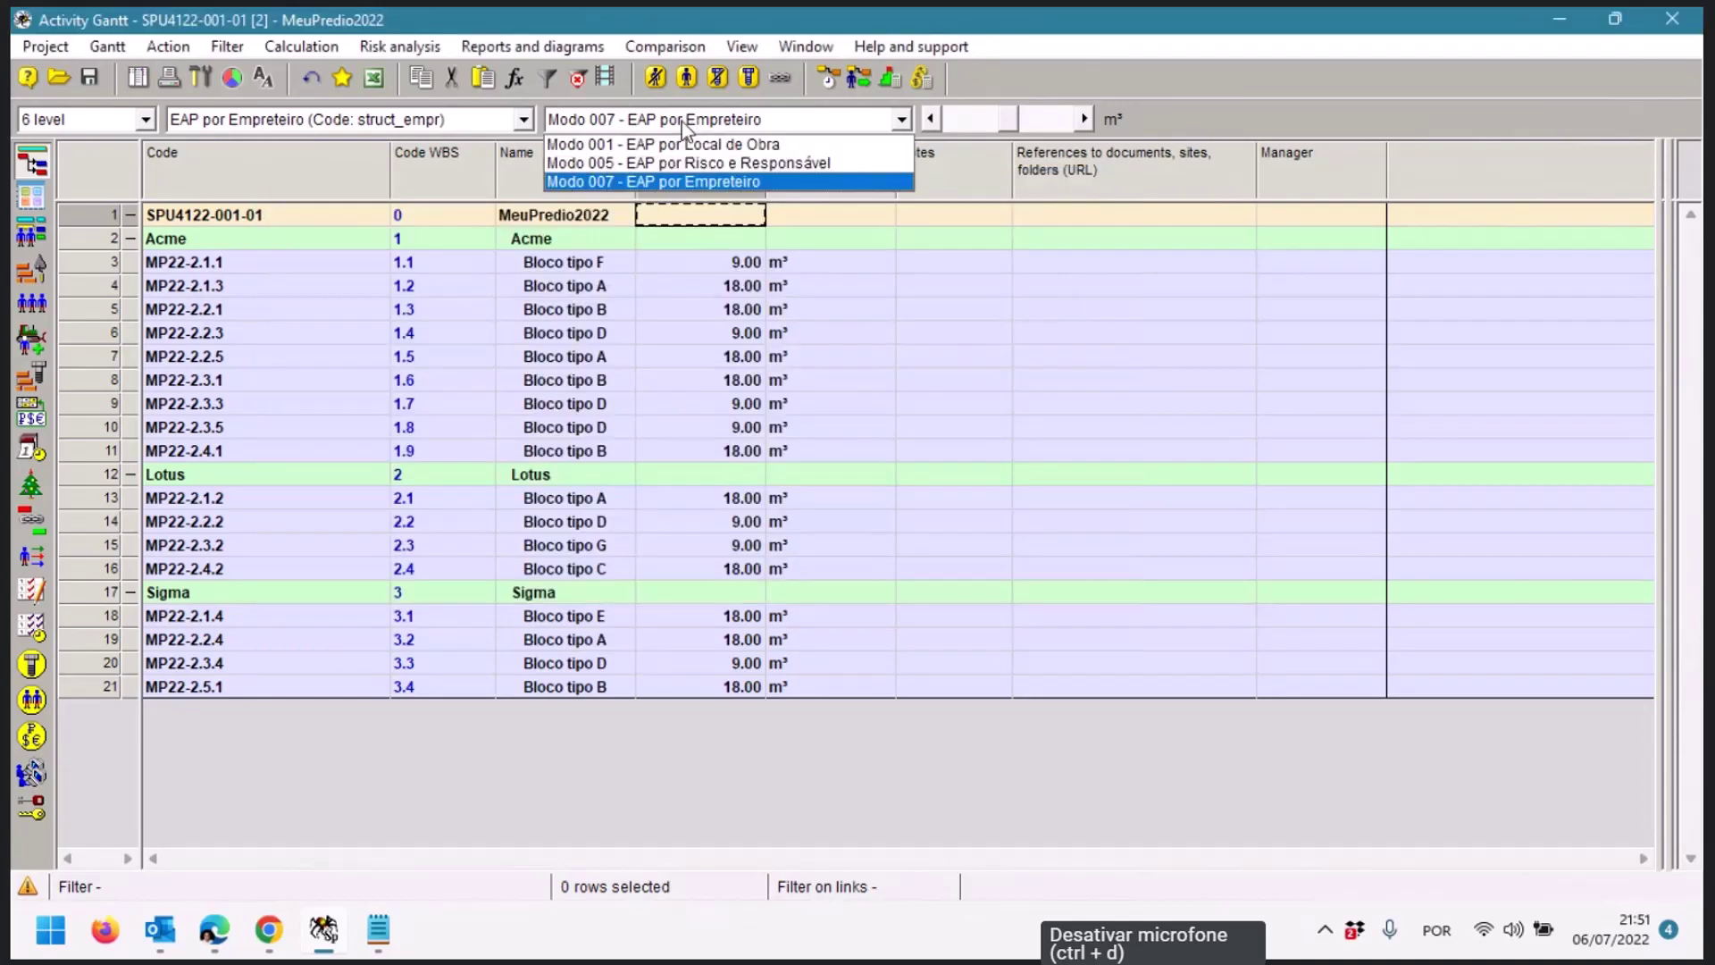
pyautogui.click(682, 145)
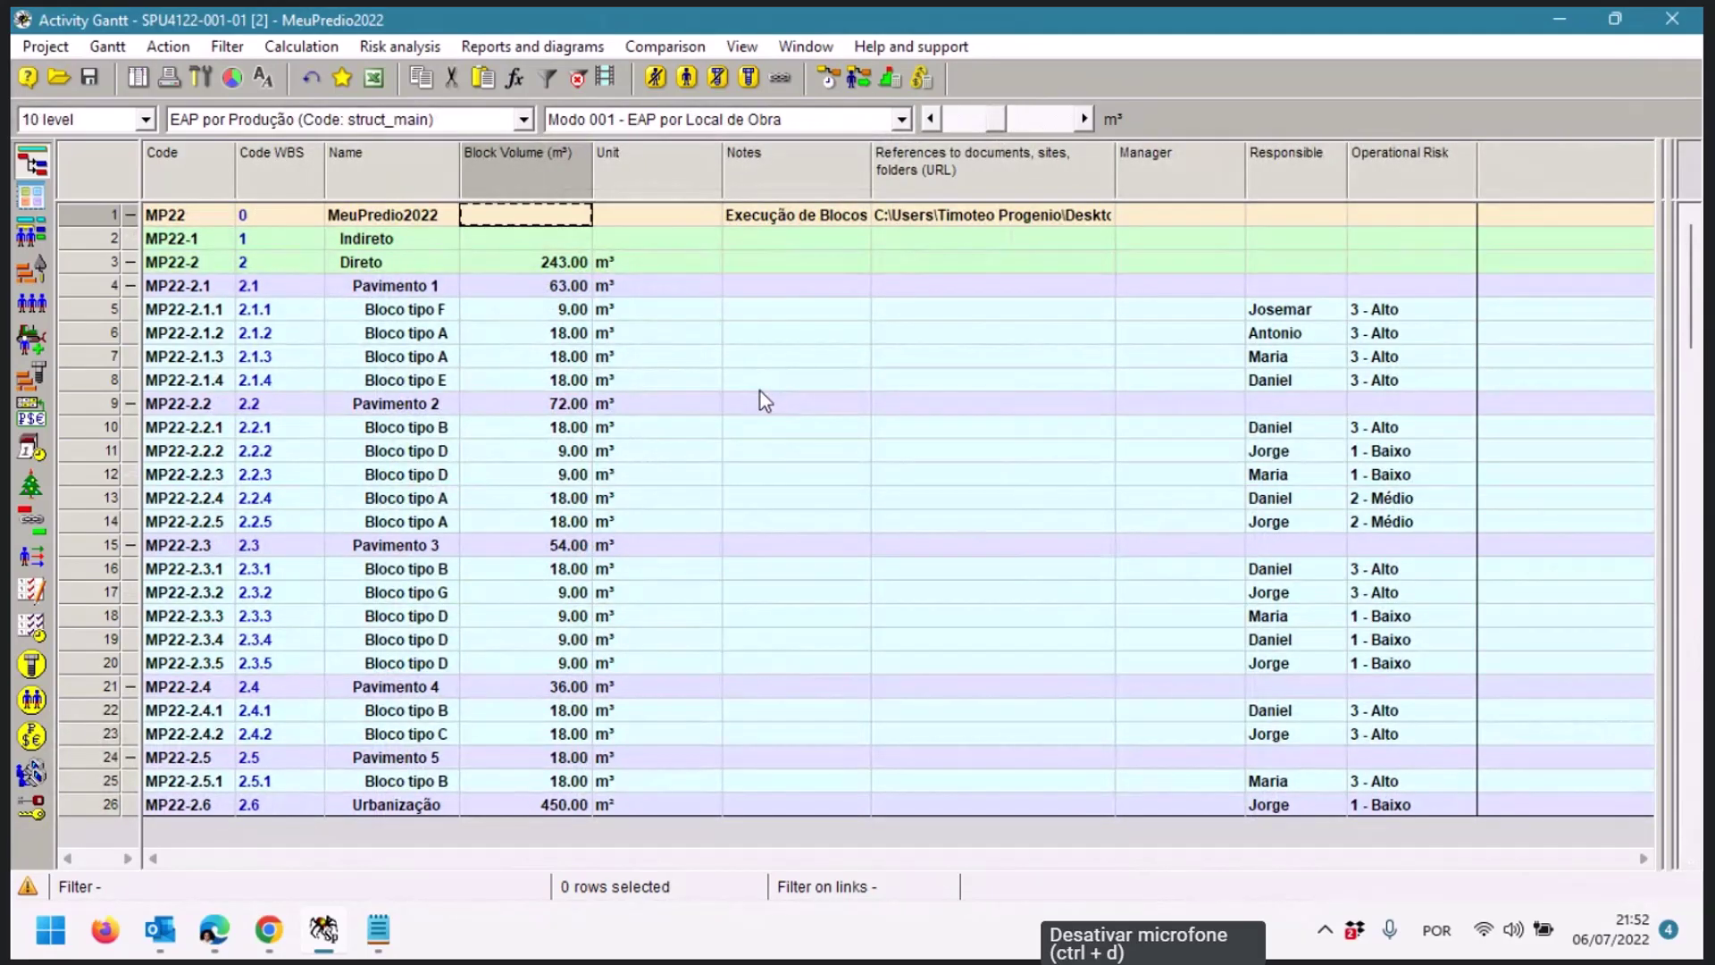
pyautogui.rightClick(1455, 170)
pyautogui.click(1420, 185)
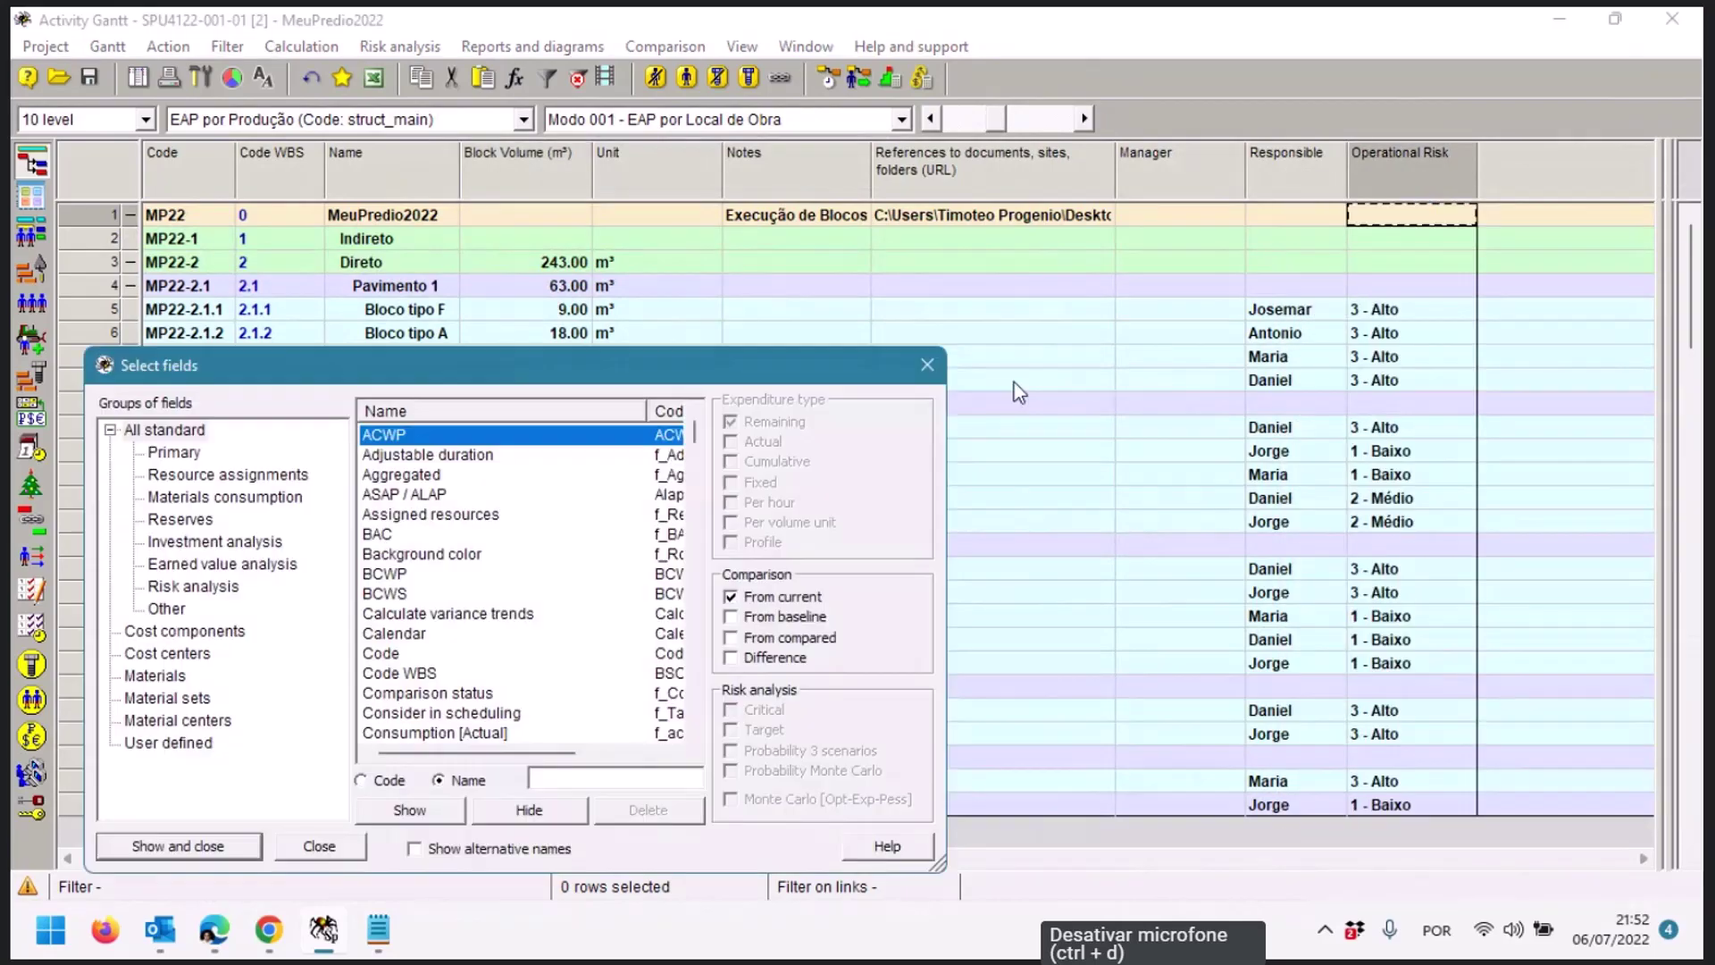
pyautogui.click(201, 745)
pyautogui.doubleClick(420, 456)
pyautogui.moveTo(1495, 164); pyautogui.dragTo(1371, 167)
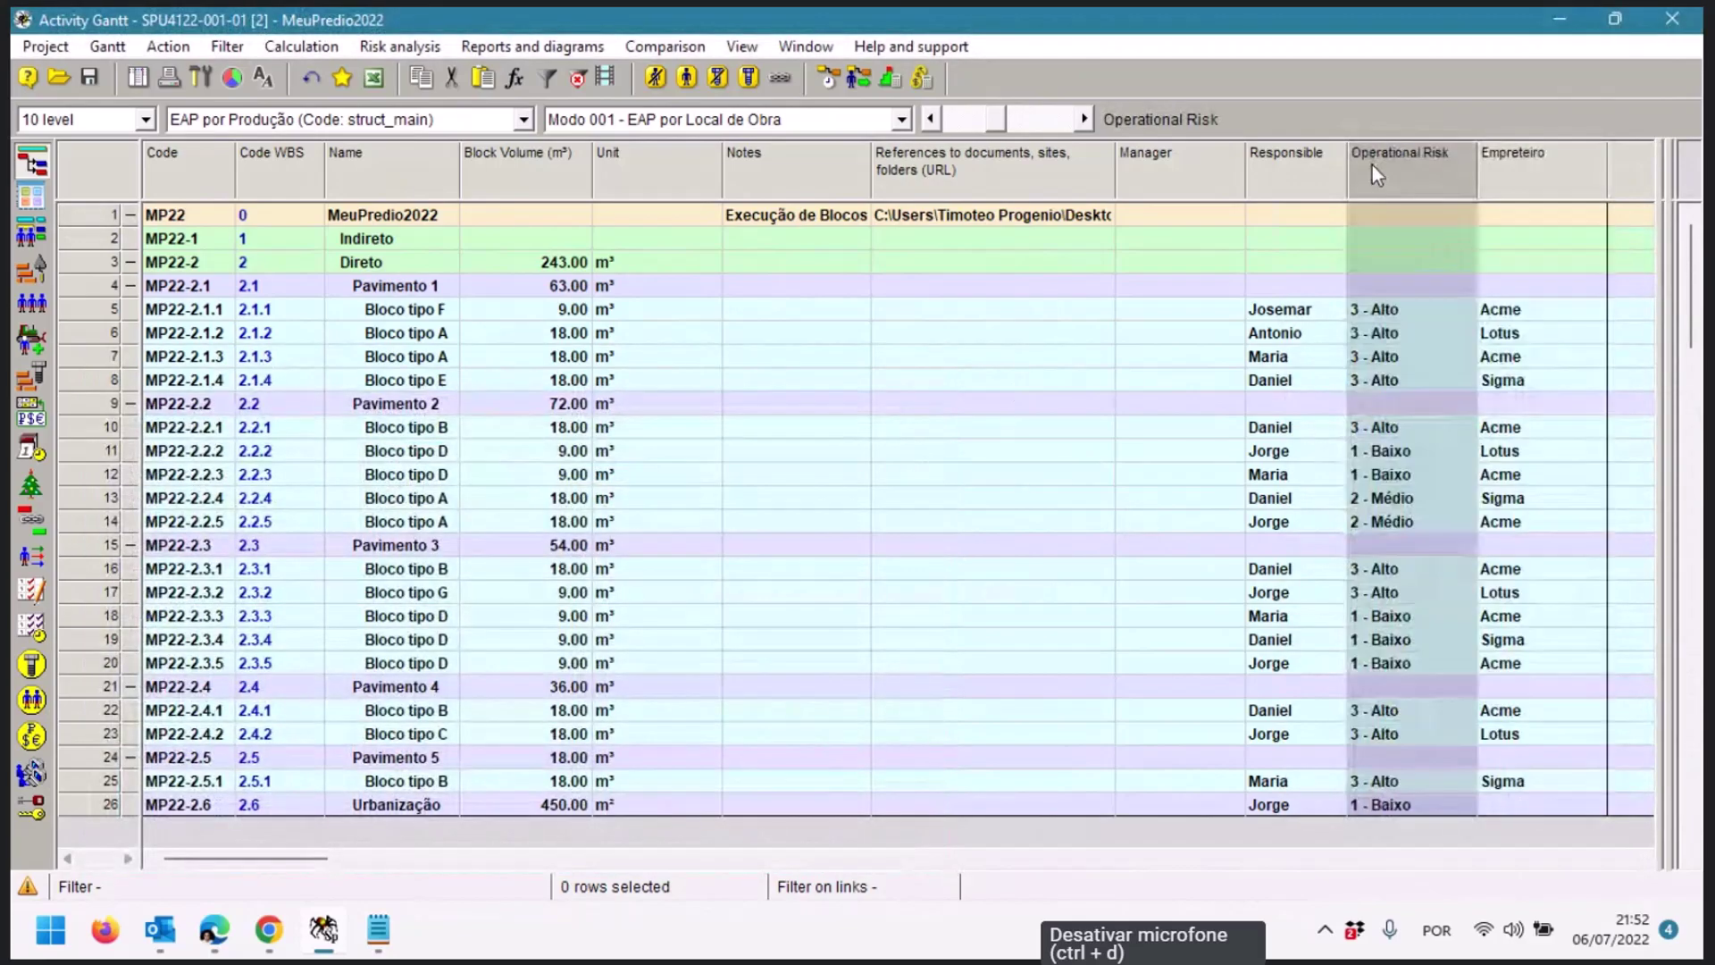
# Save the Modo 001 layout in the project as current
pyautogui.click(107, 47)
pyautogui.moveTo(393, 130)
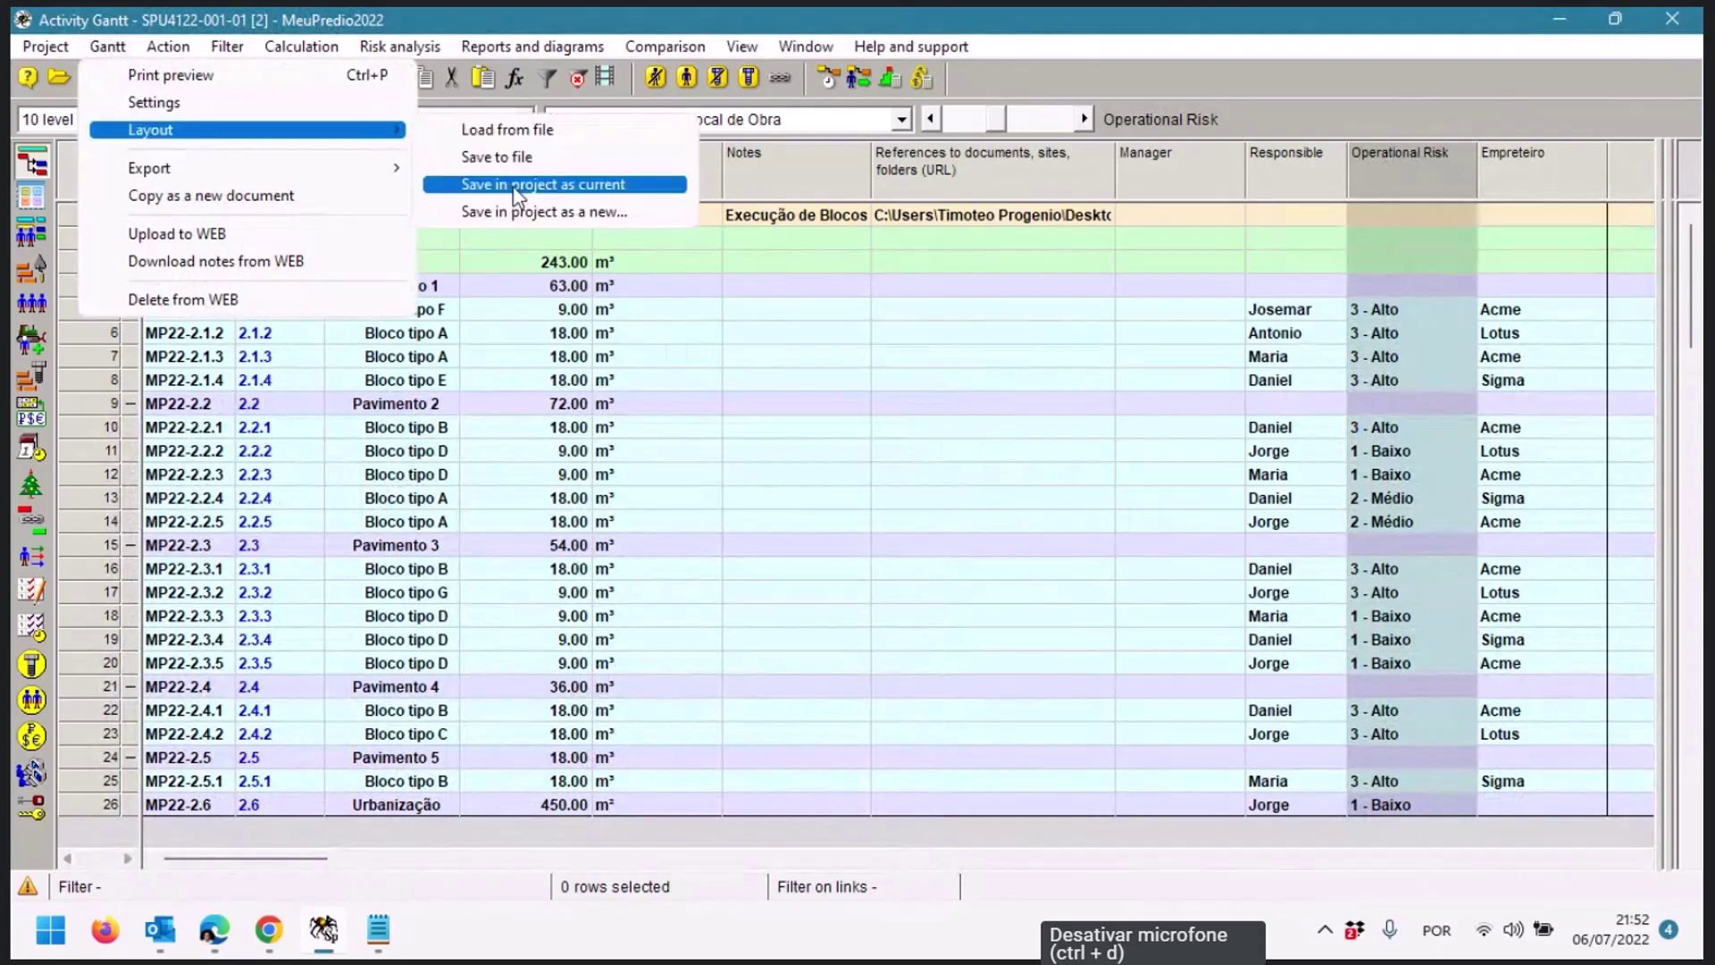
pyautogui.click(527, 182)
pyautogui.click(1124, 449)
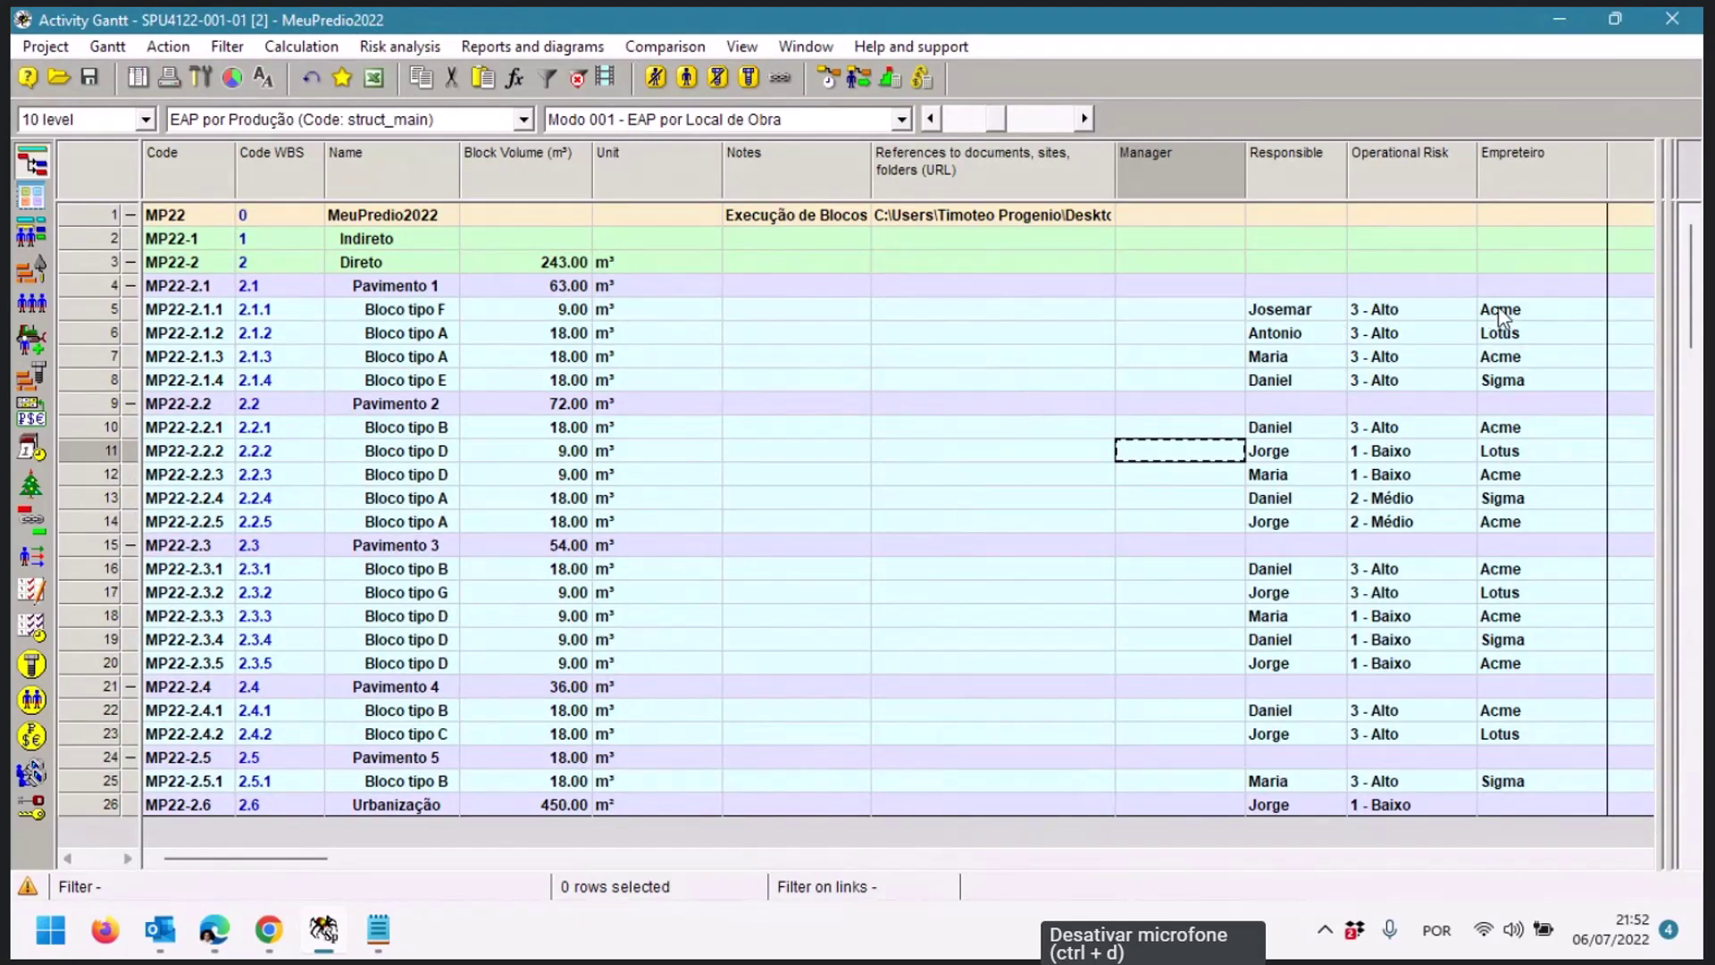
# Set the Empreteiro of blocks MP22-2.1.2 and MP22-2.1.4 to Acme
pyautogui.click(1501, 332)
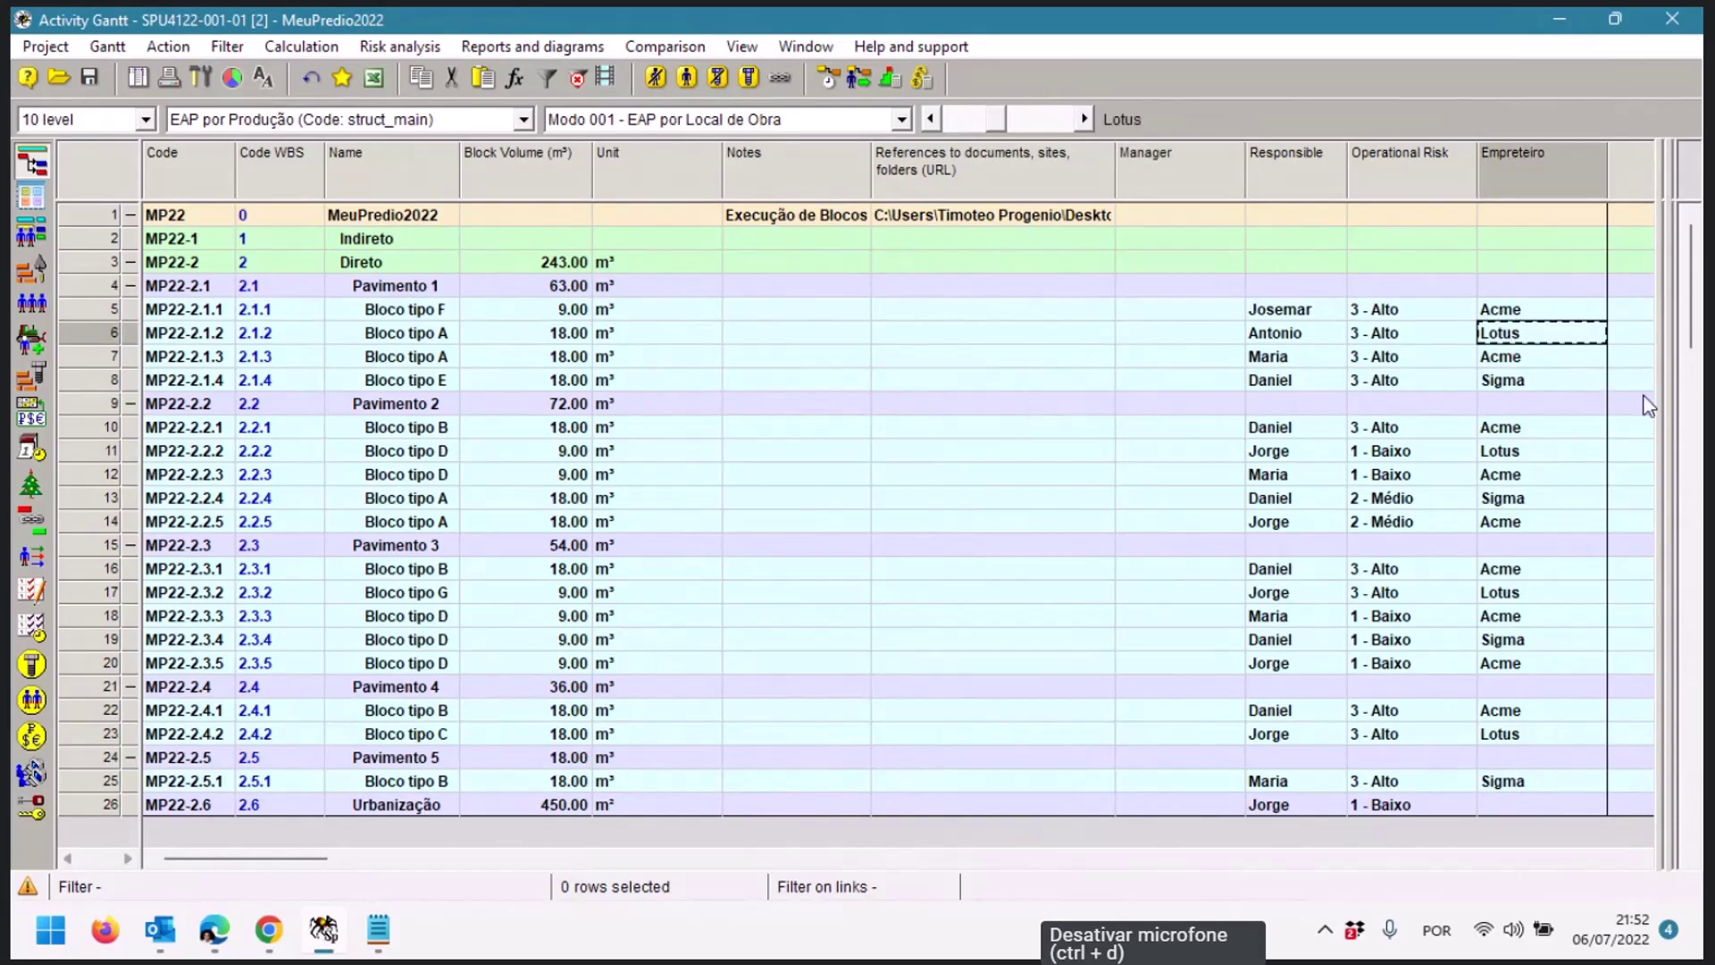
pyautogui.write('Ad')
pyautogui.press('BackSpace')
pyautogui.write('cme')
pyautogui.press('Return')
pyautogui.press('Down')
pyautogui.press('Down')
pyautogui.write('A')
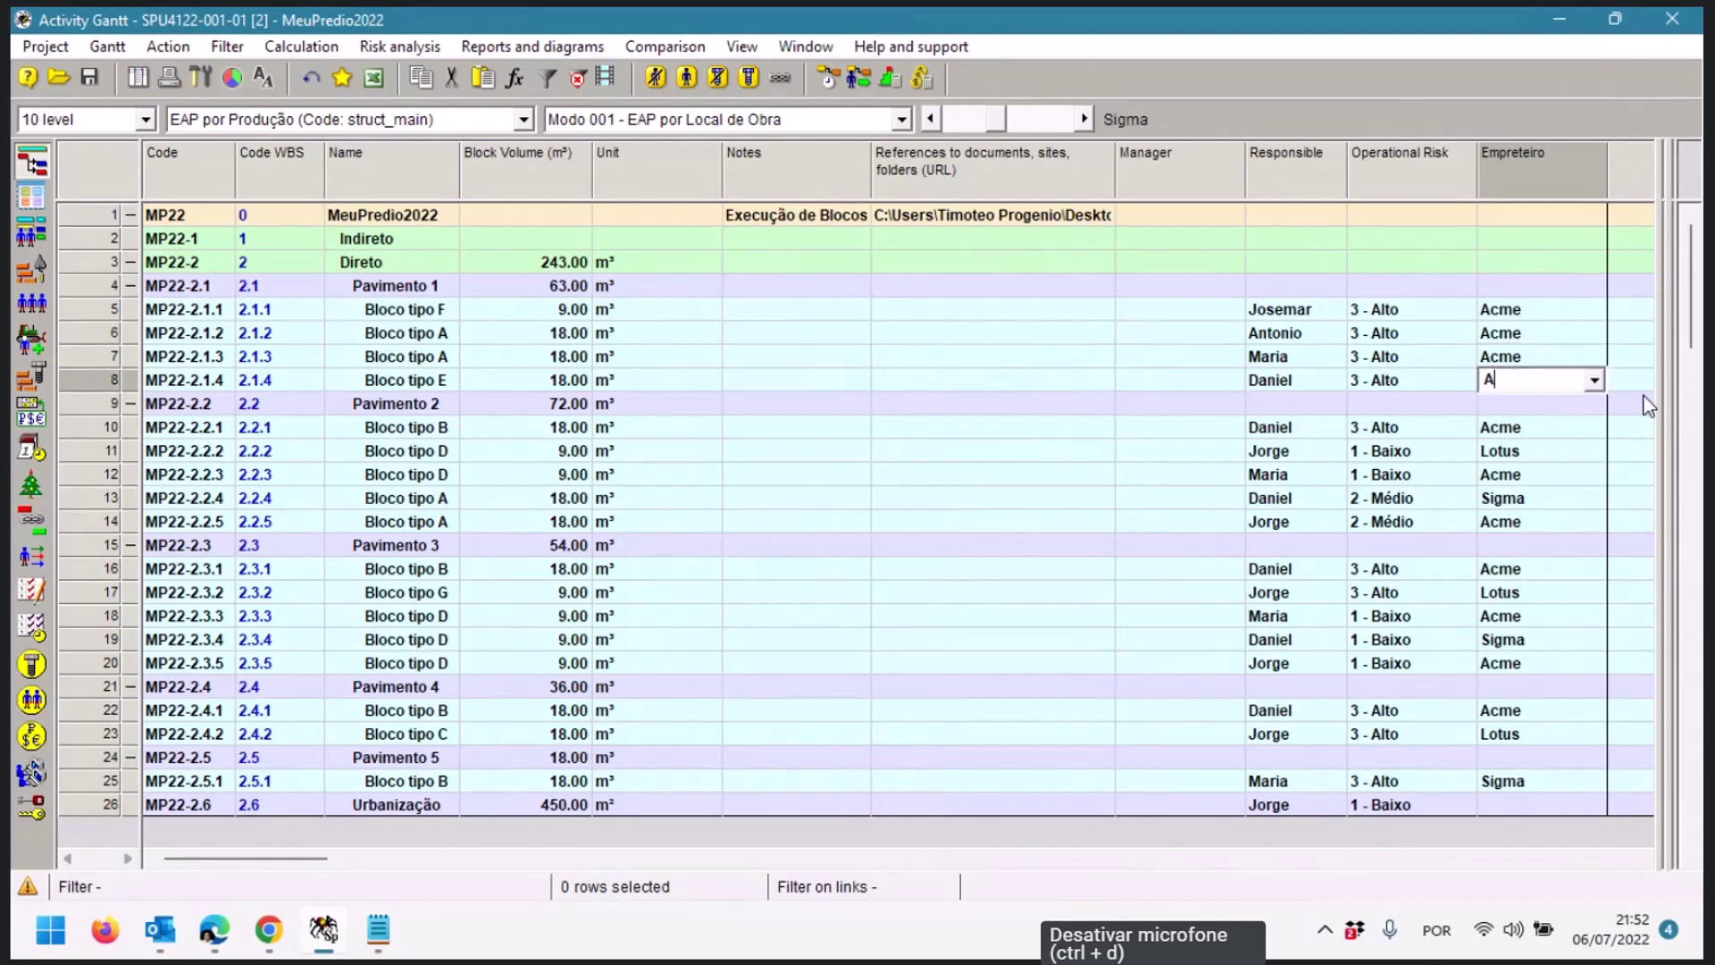
pyautogui.write('cme')
pyautogui.press('Return')
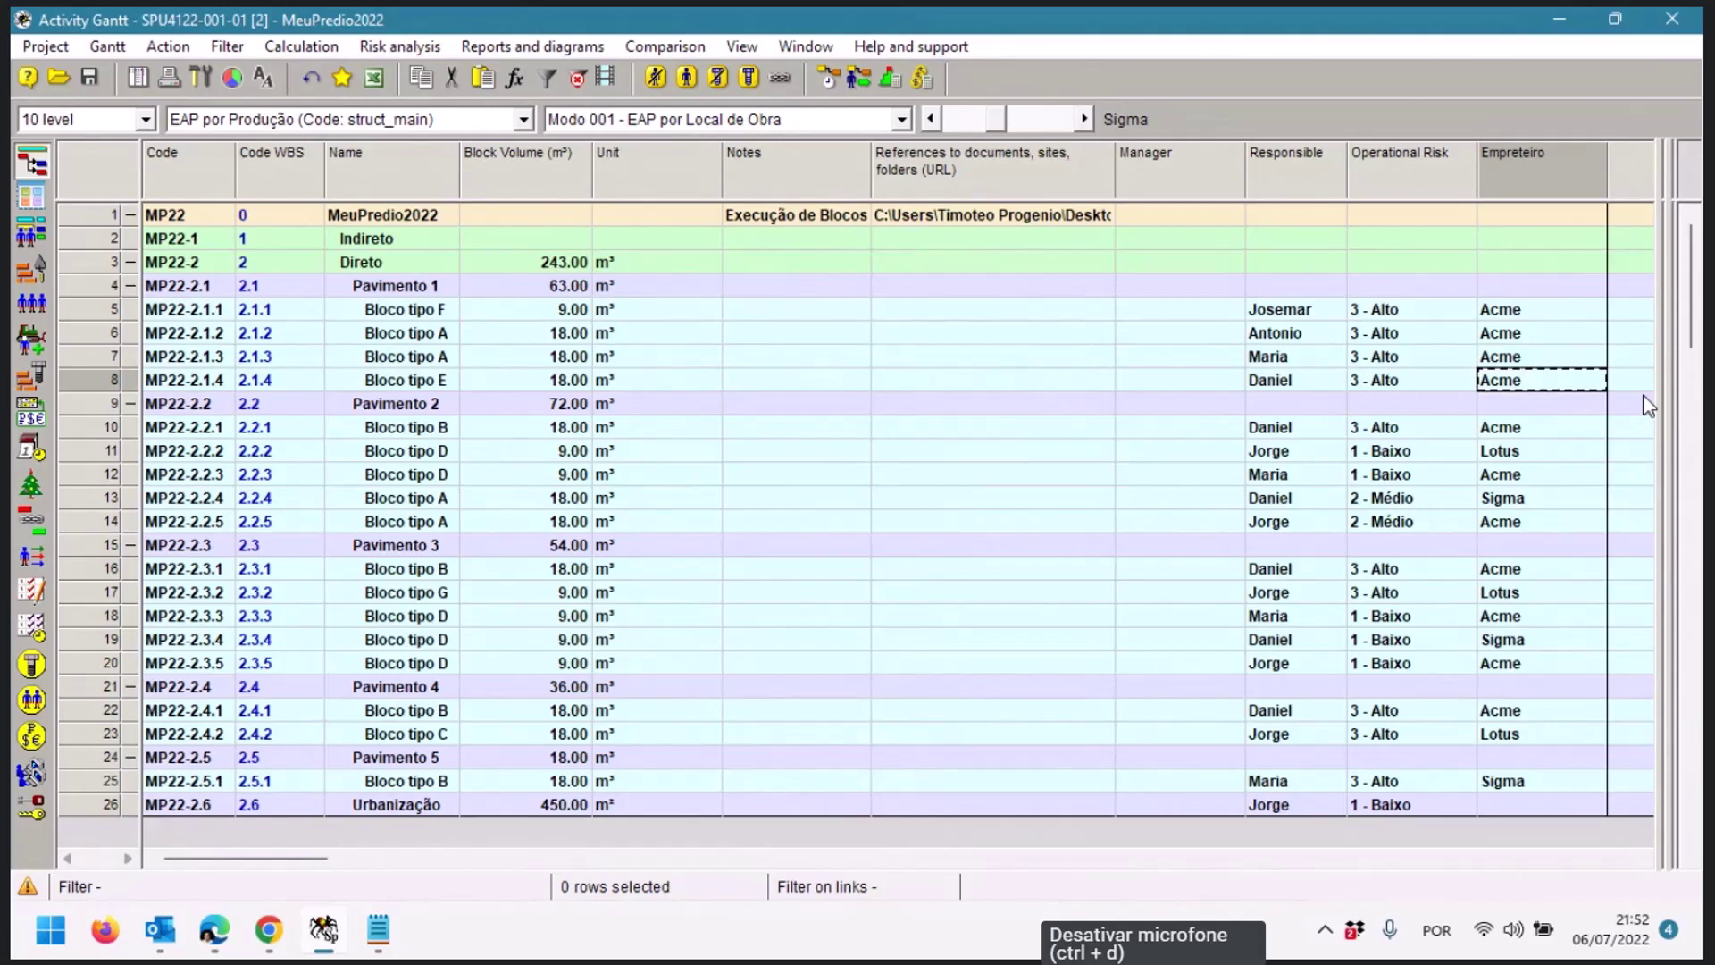
pyautogui.press('Down')
pyautogui.press('Down')
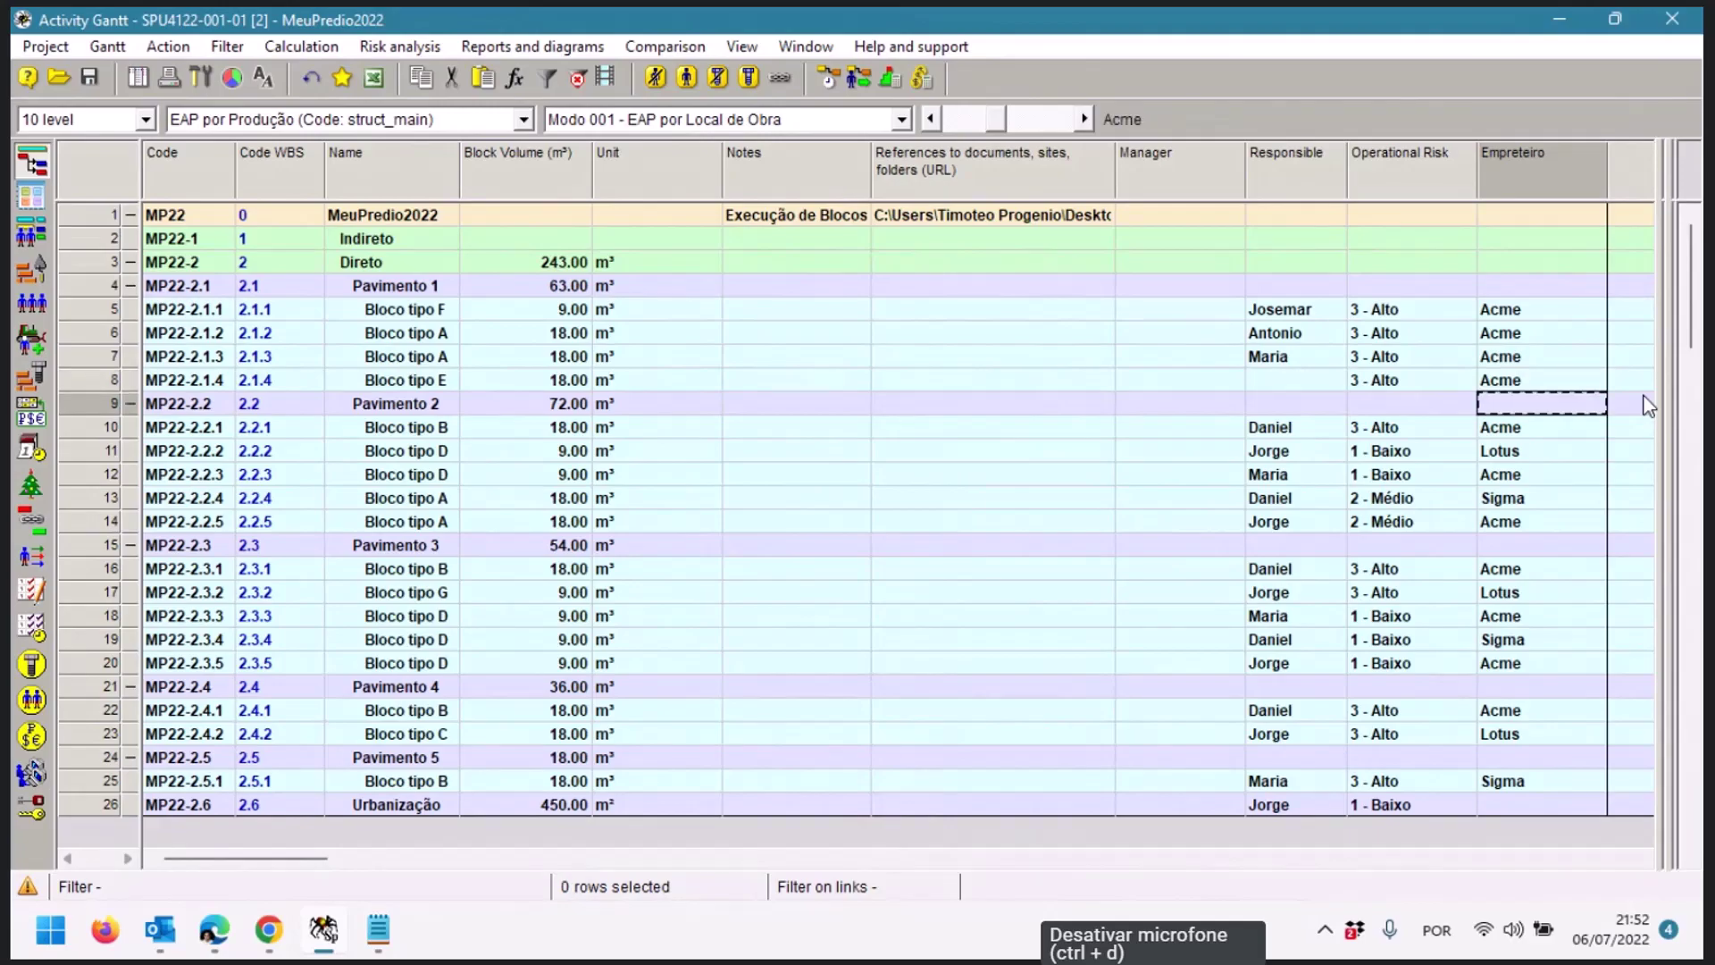
# Return to the view mode "Modo 007 - EAP por Empreteiro" and expand the structure to 8 levels
pyautogui.click(817, 121)
pyautogui.click(781, 183)
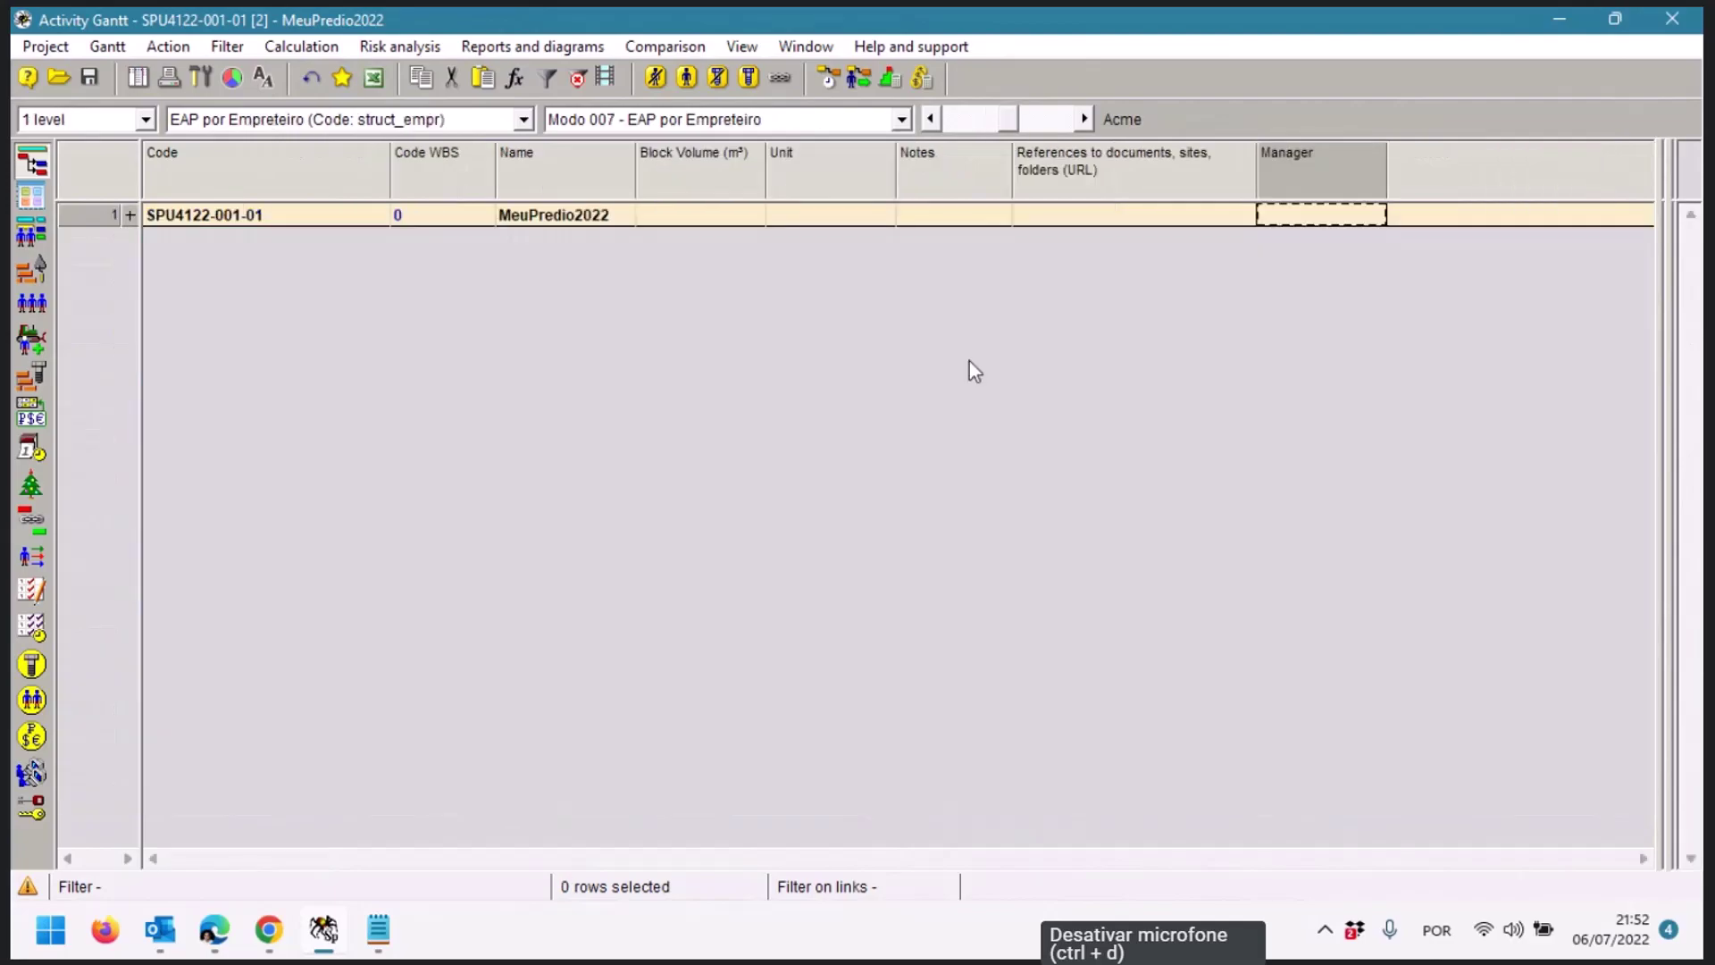
pyautogui.click(79, 121)
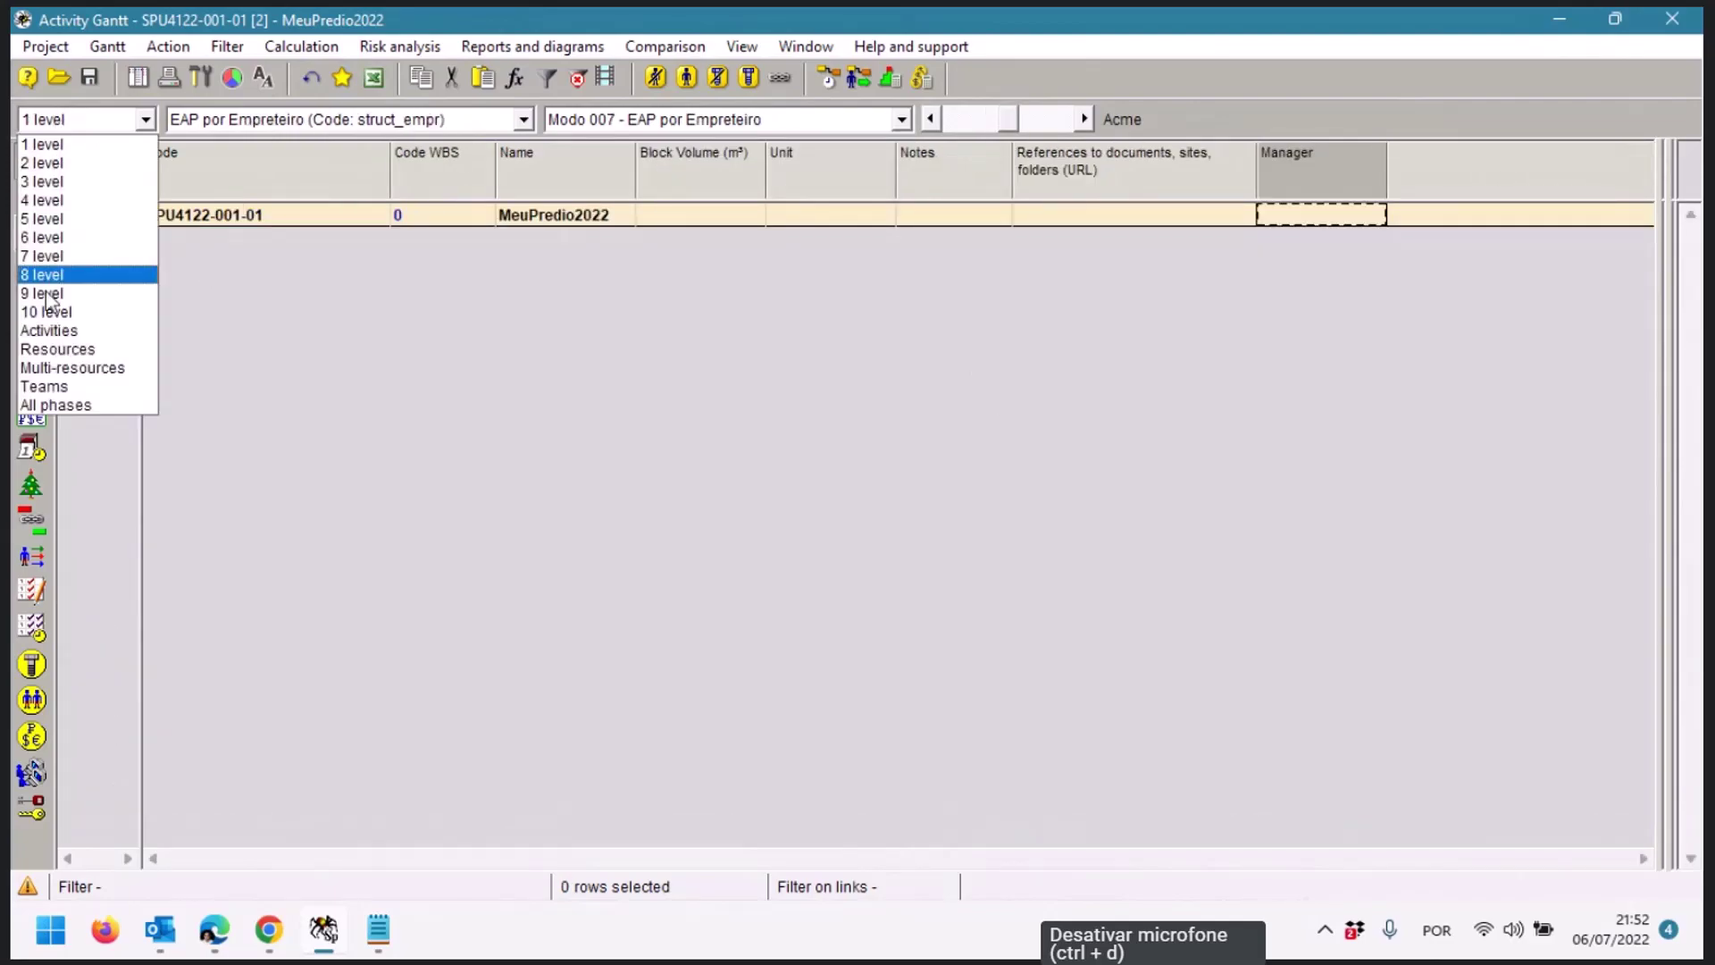
pyautogui.click(59, 275)
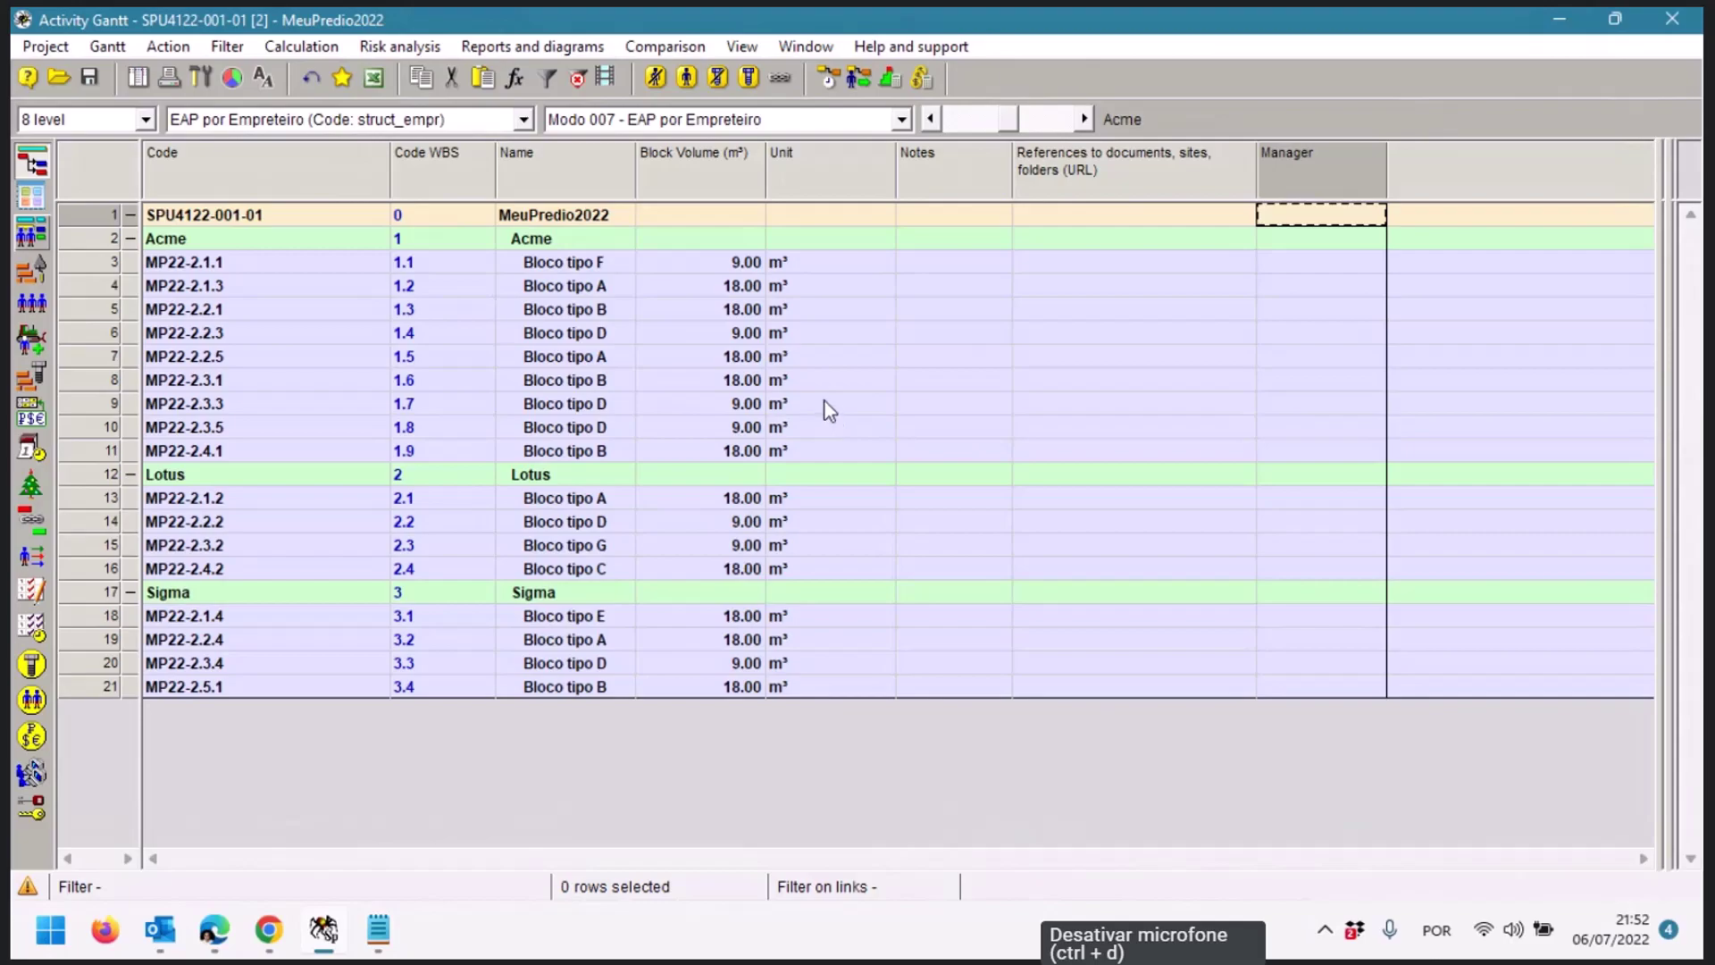
# Update the "EAP por Empreteiro" structure by fields with its existing settings and switch to it
pyautogui.click(49, 47)
pyautogui.click(68, 75)
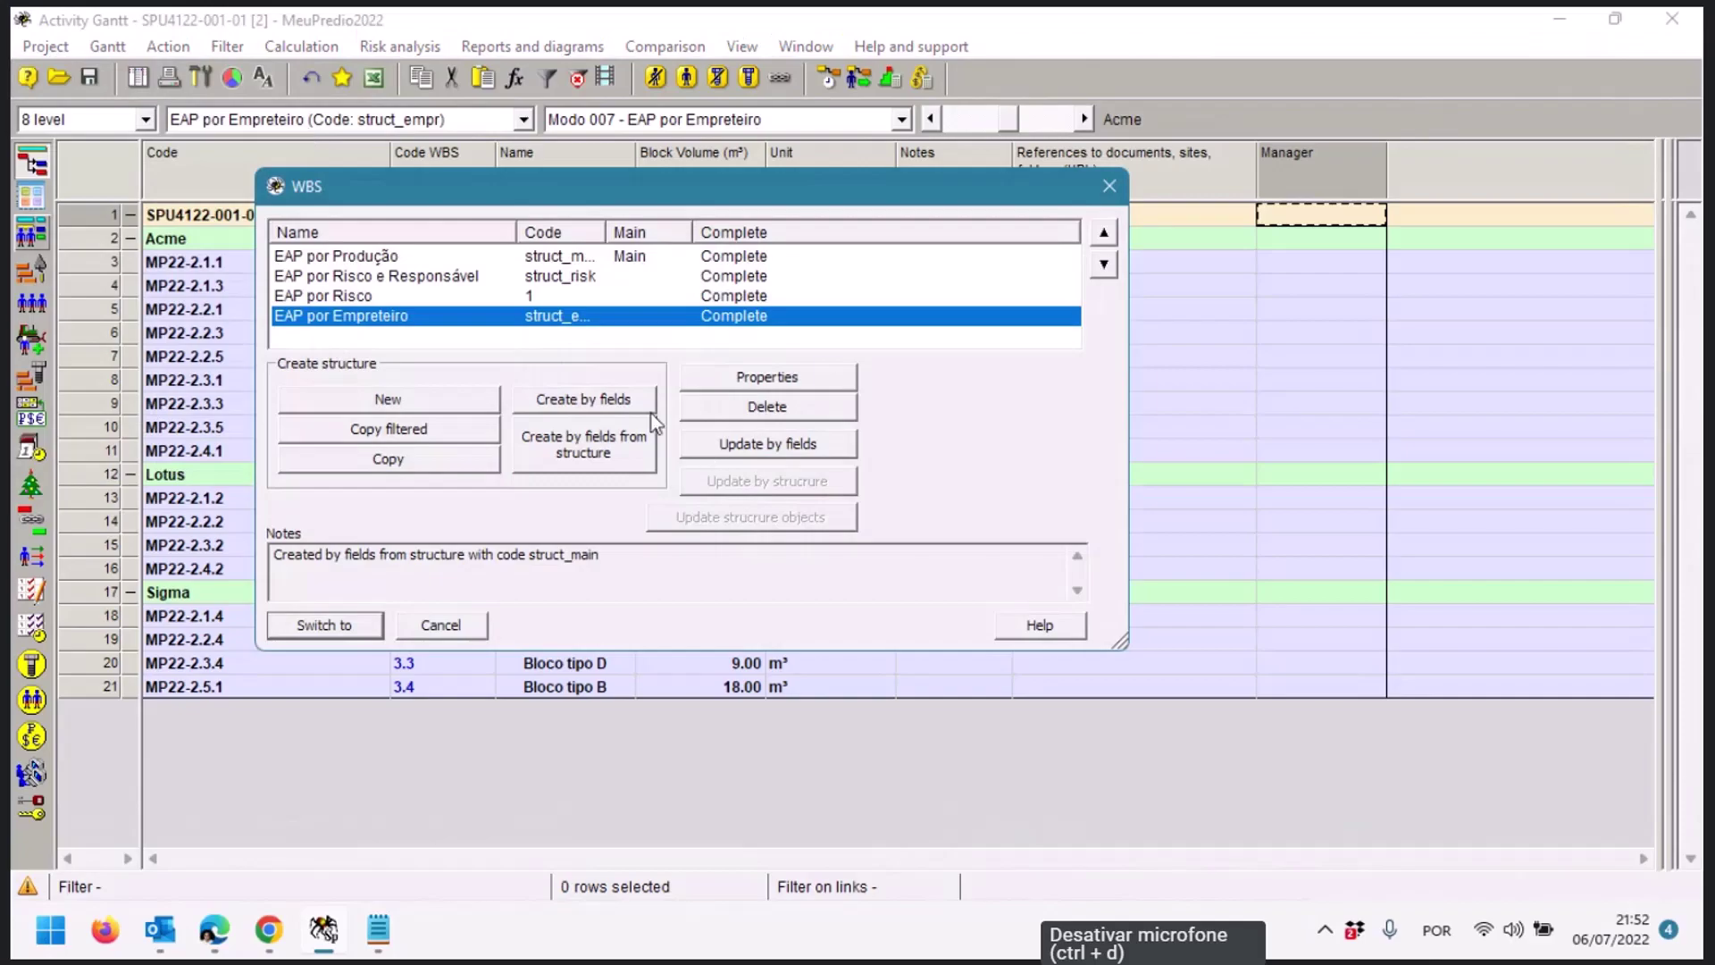
pyautogui.click(746, 444)
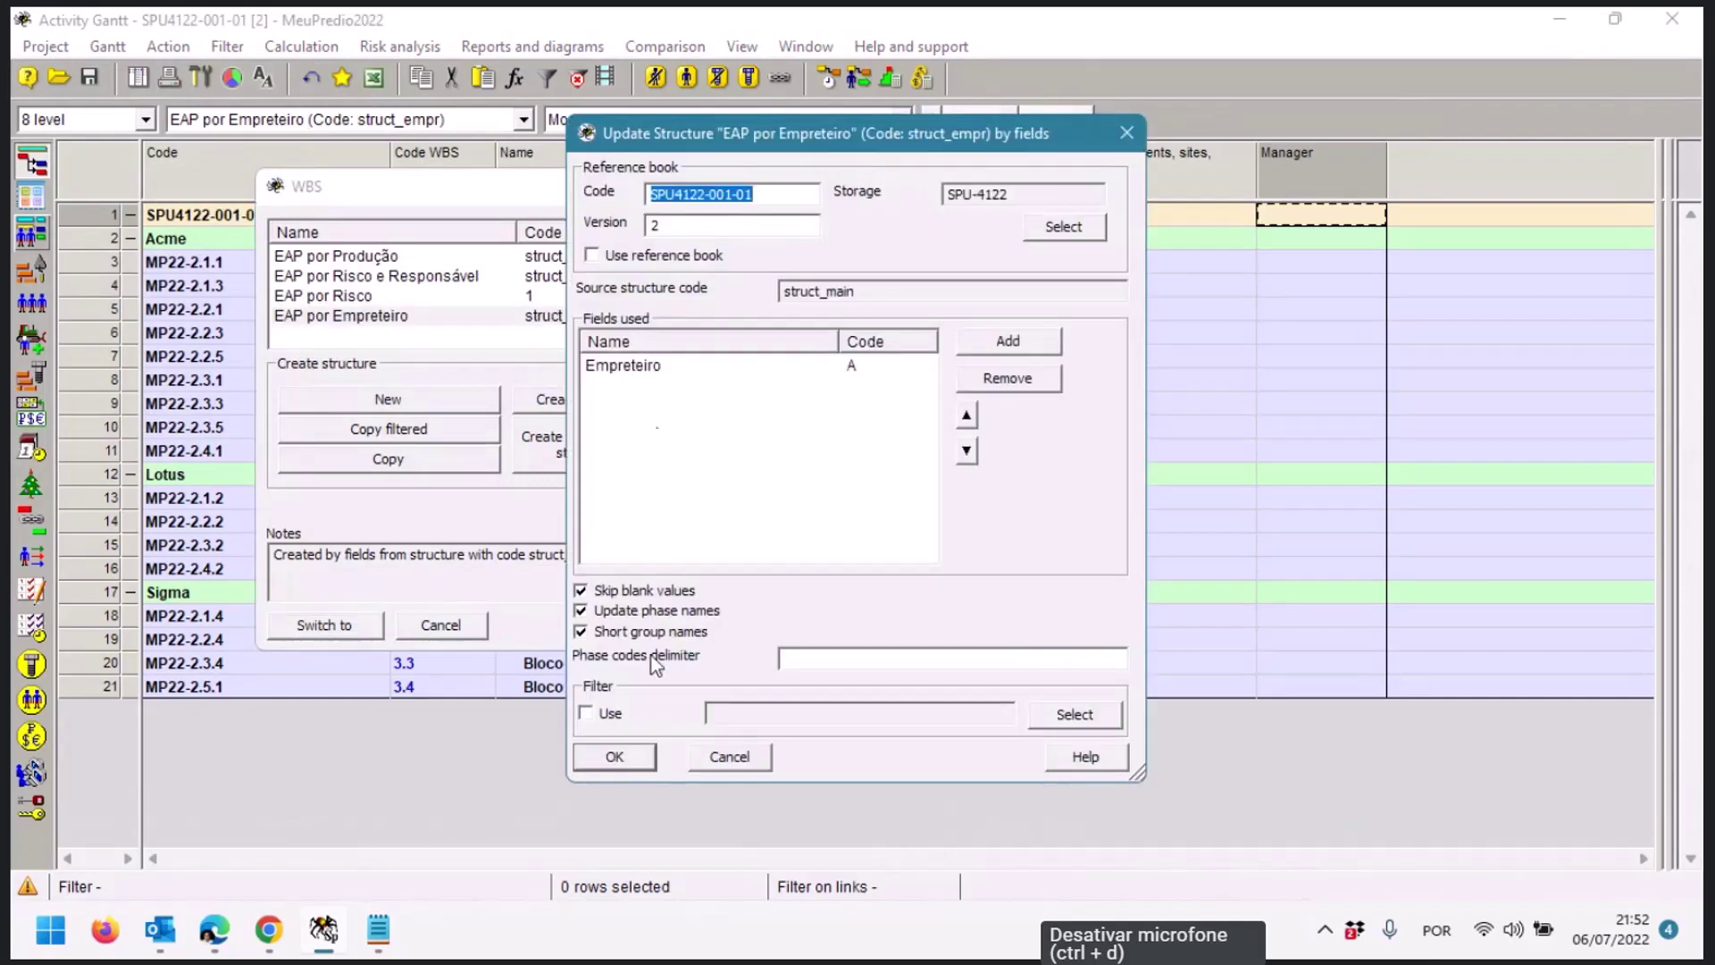
pyautogui.click(613, 753)
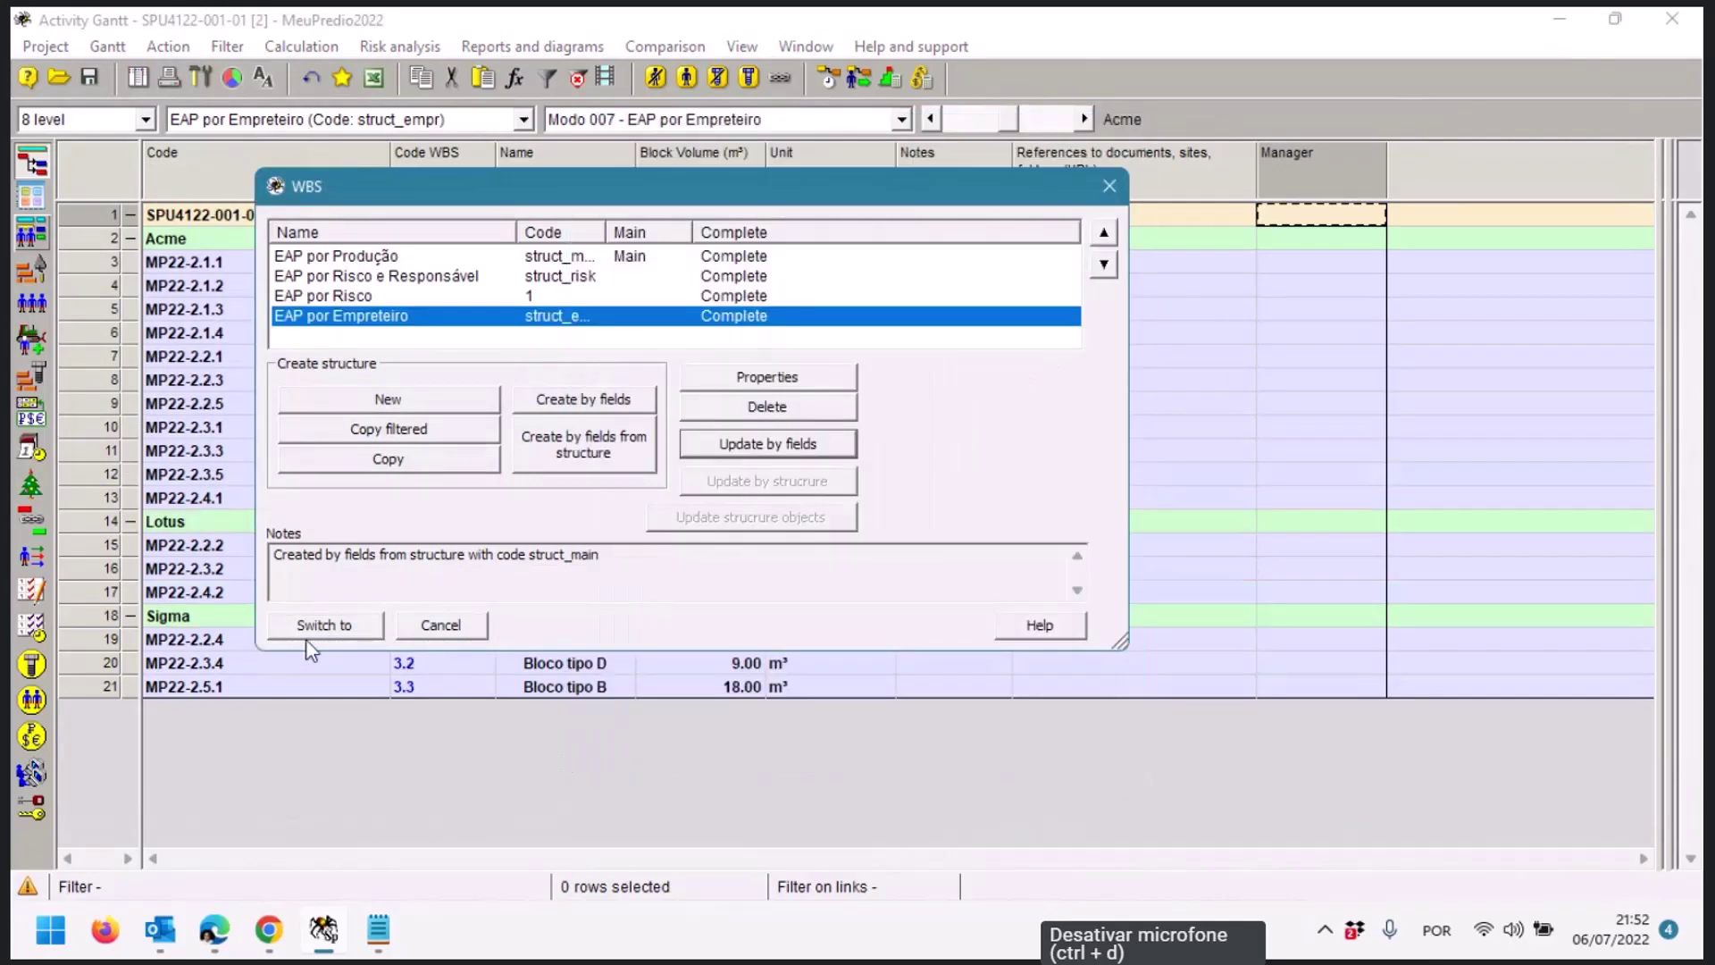
pyautogui.click(314, 630)
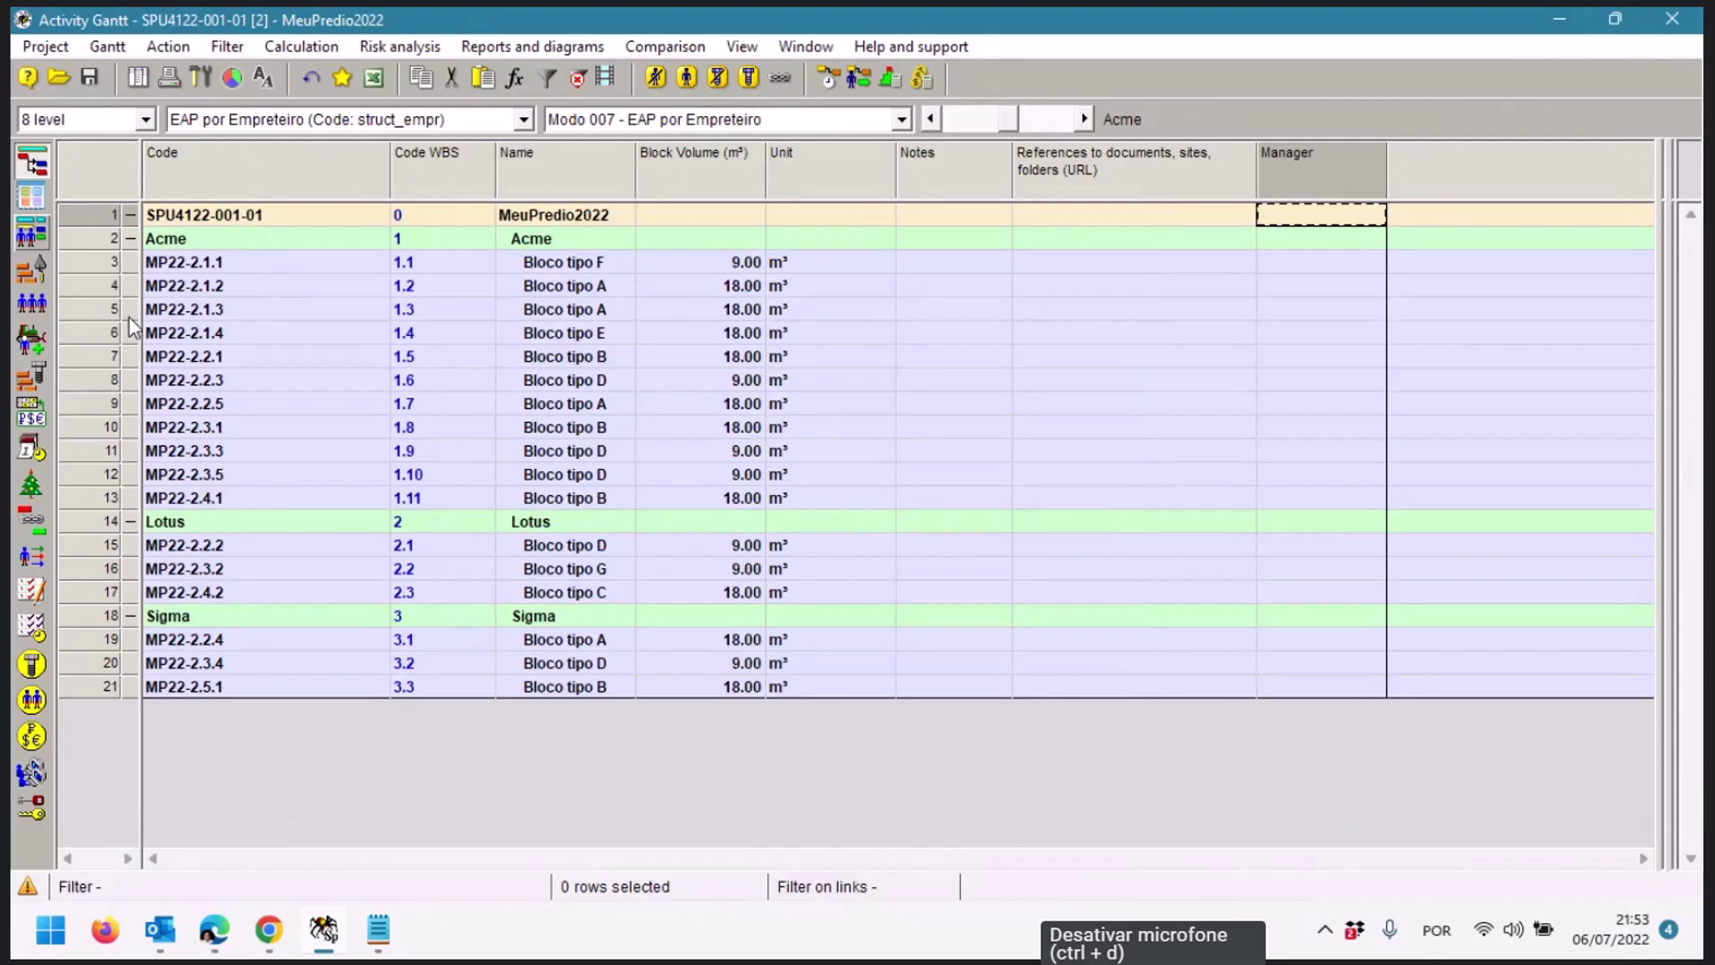
# Highlight the block rows grouped under Acme to examine the updated grouping, and clear the selection
pyautogui.click(103, 260)
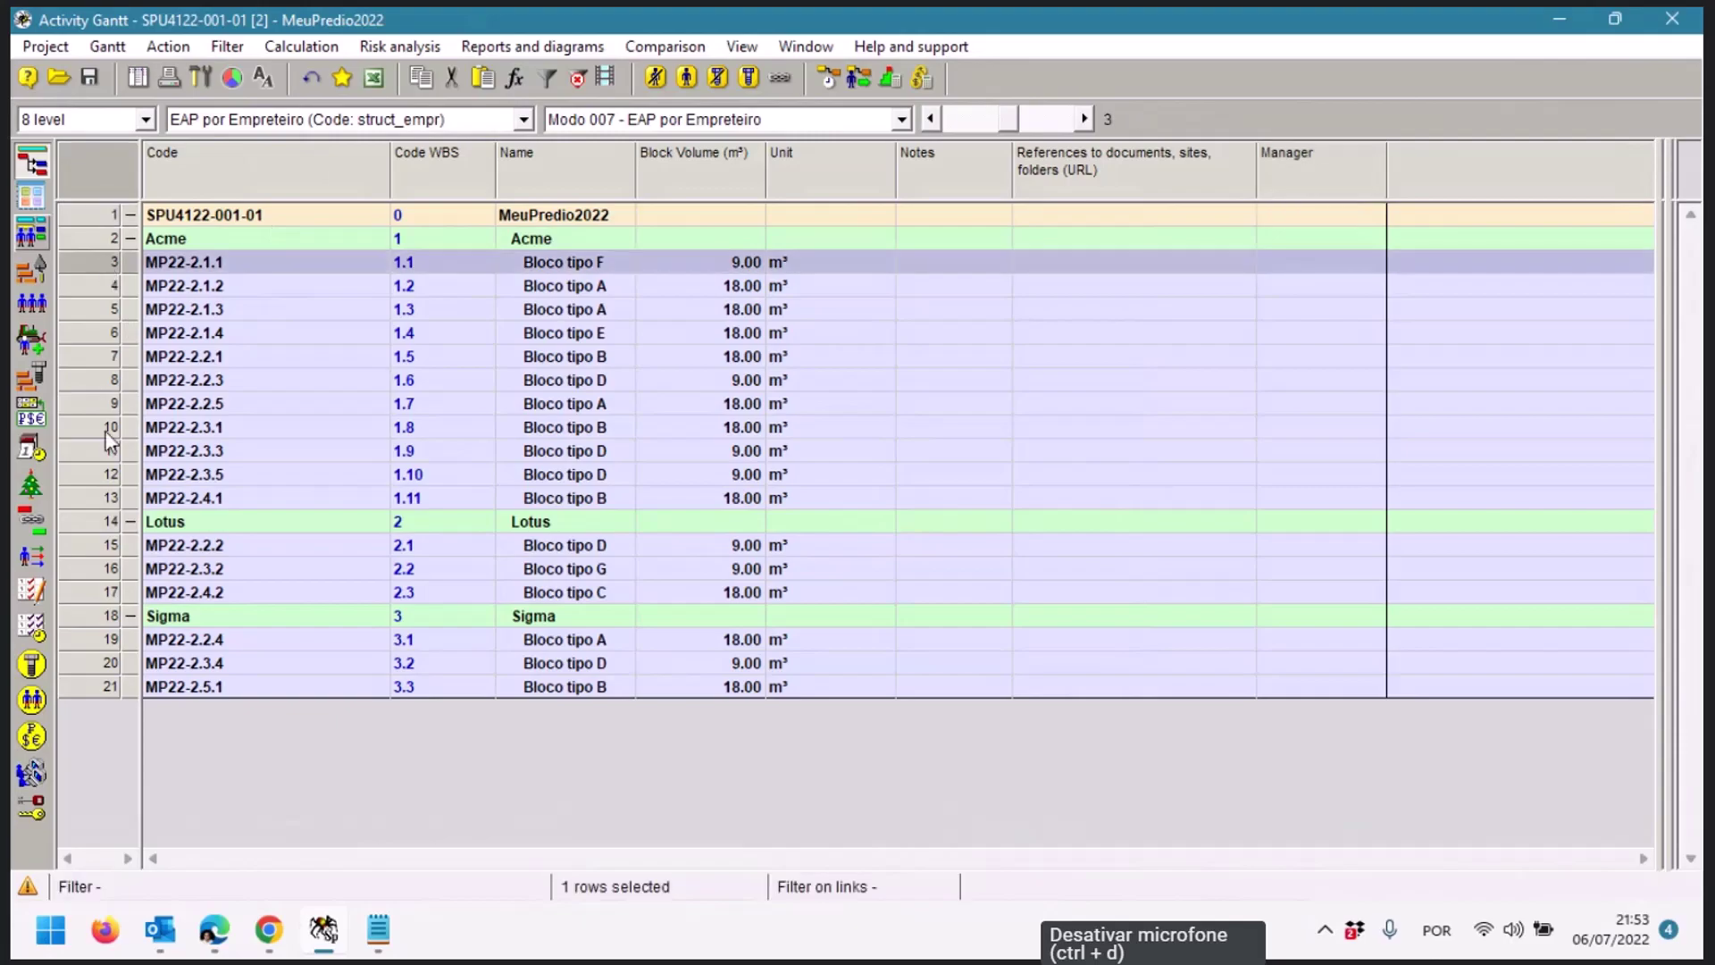
pyautogui.keyDown('ctrl'); pyautogui.click(100, 497); pyautogui.keyUp('ctrl')
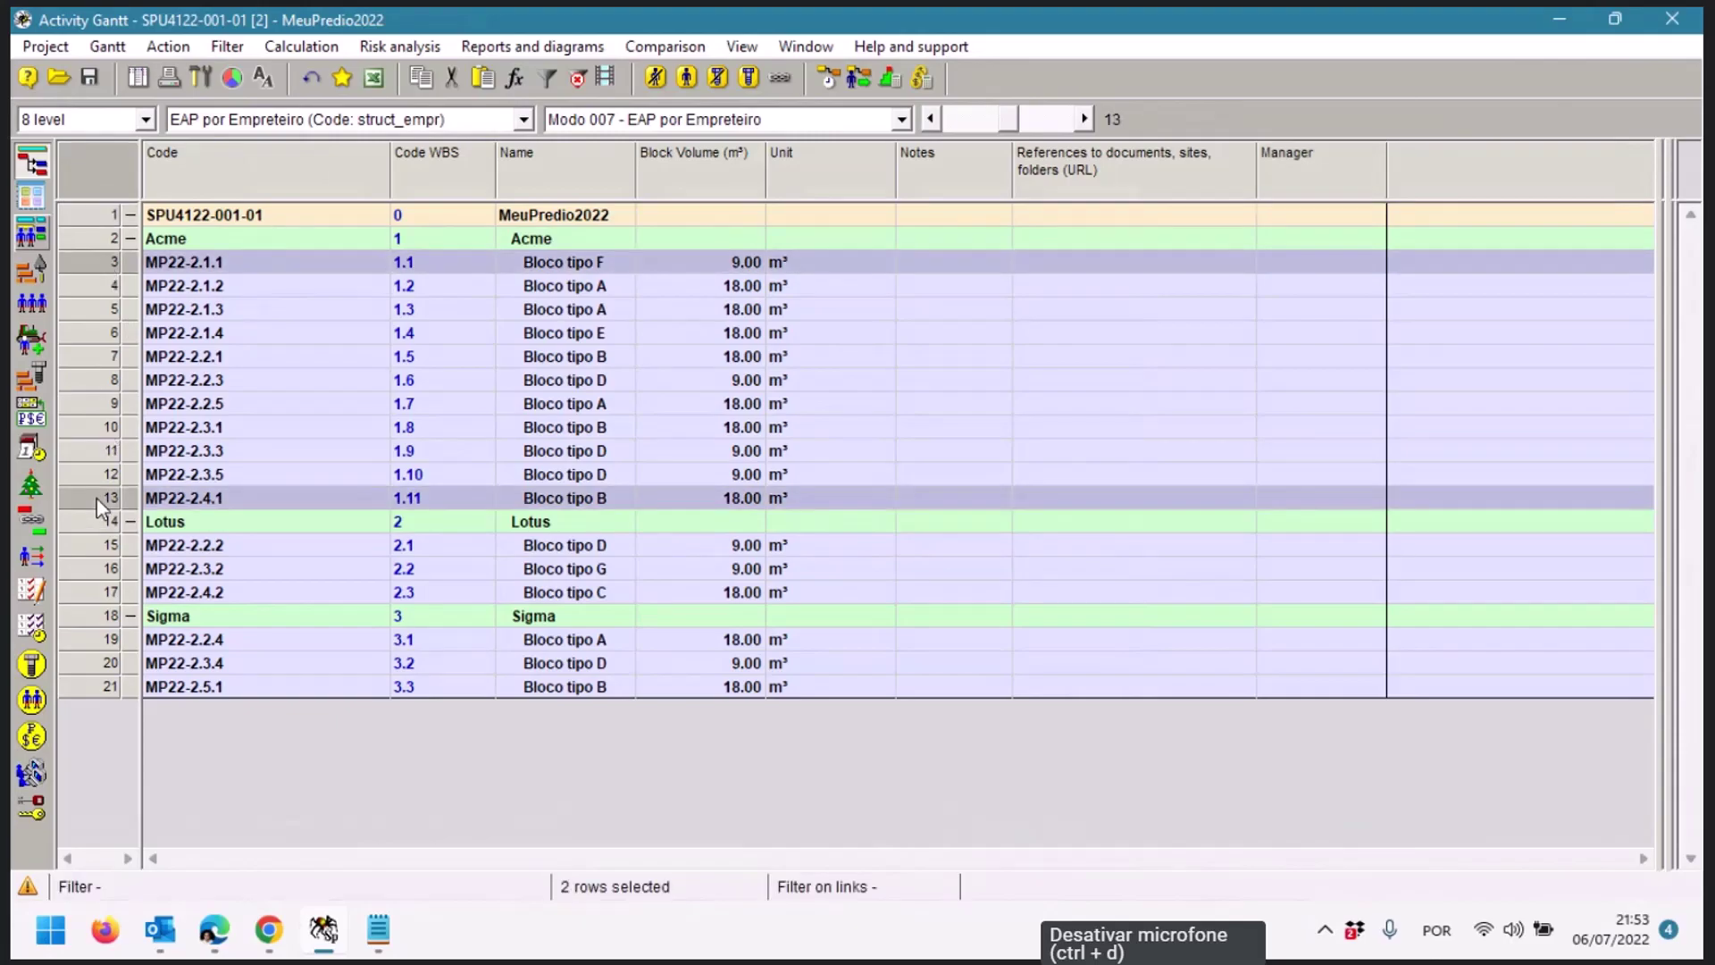
pyautogui.click(91, 274)
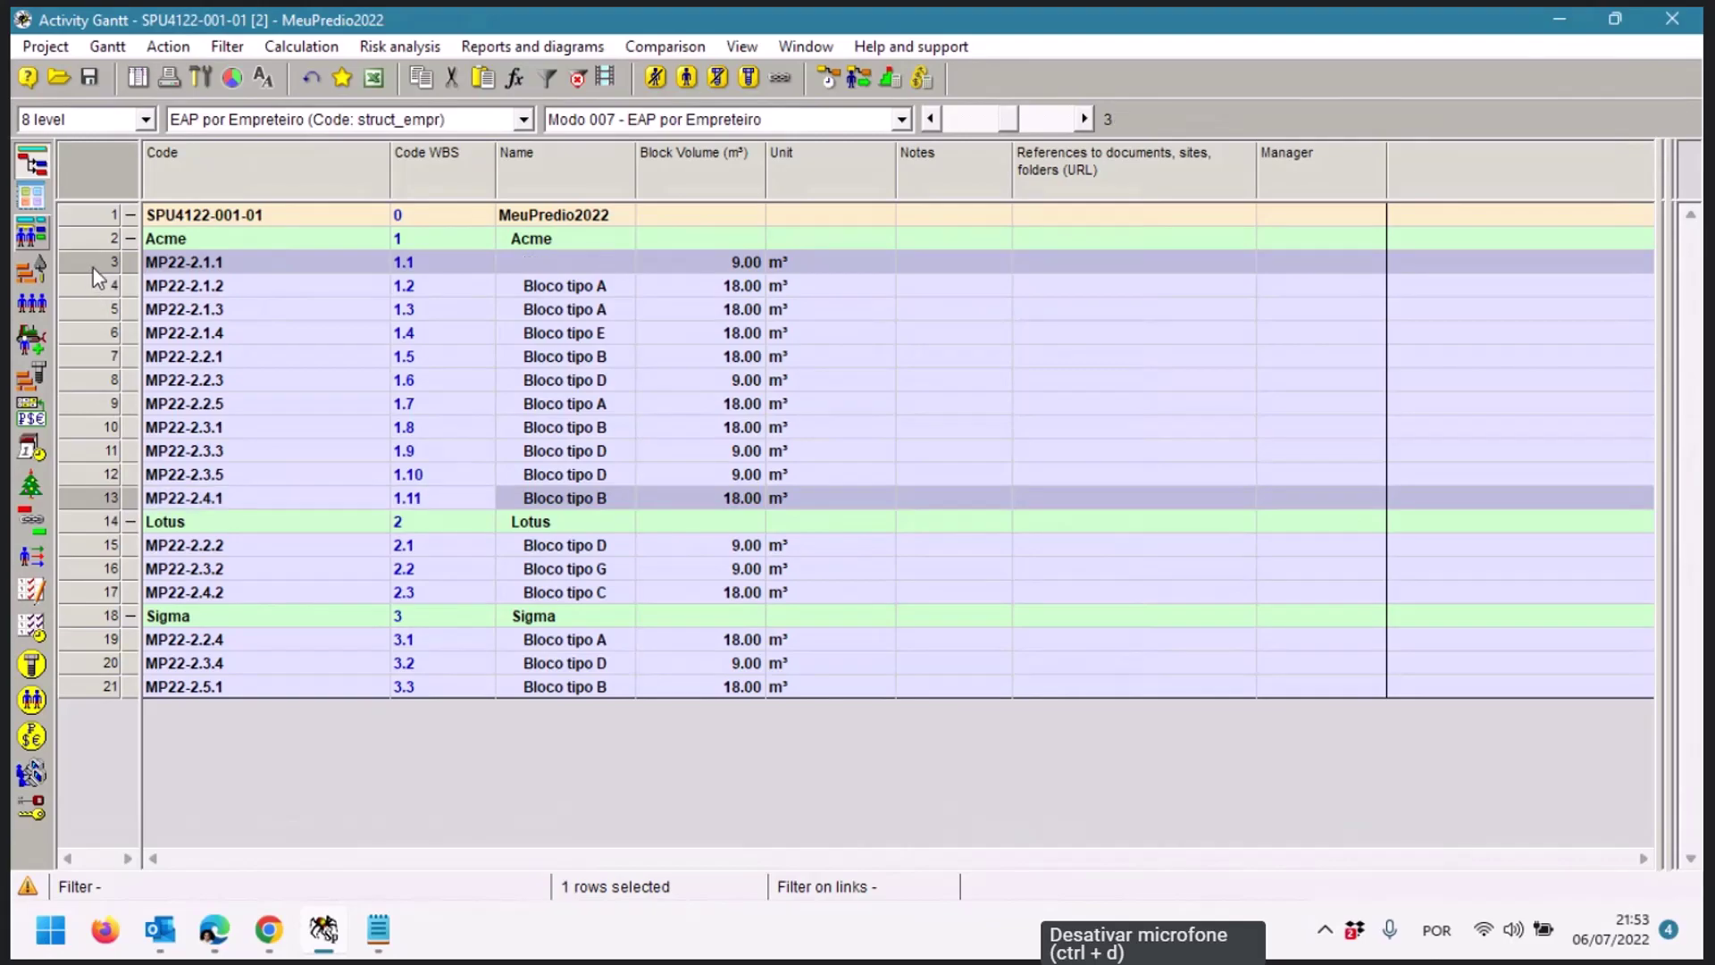
pyautogui.keyDown('shift'); pyautogui.click(88, 497); pyautogui.keyUp('shift')
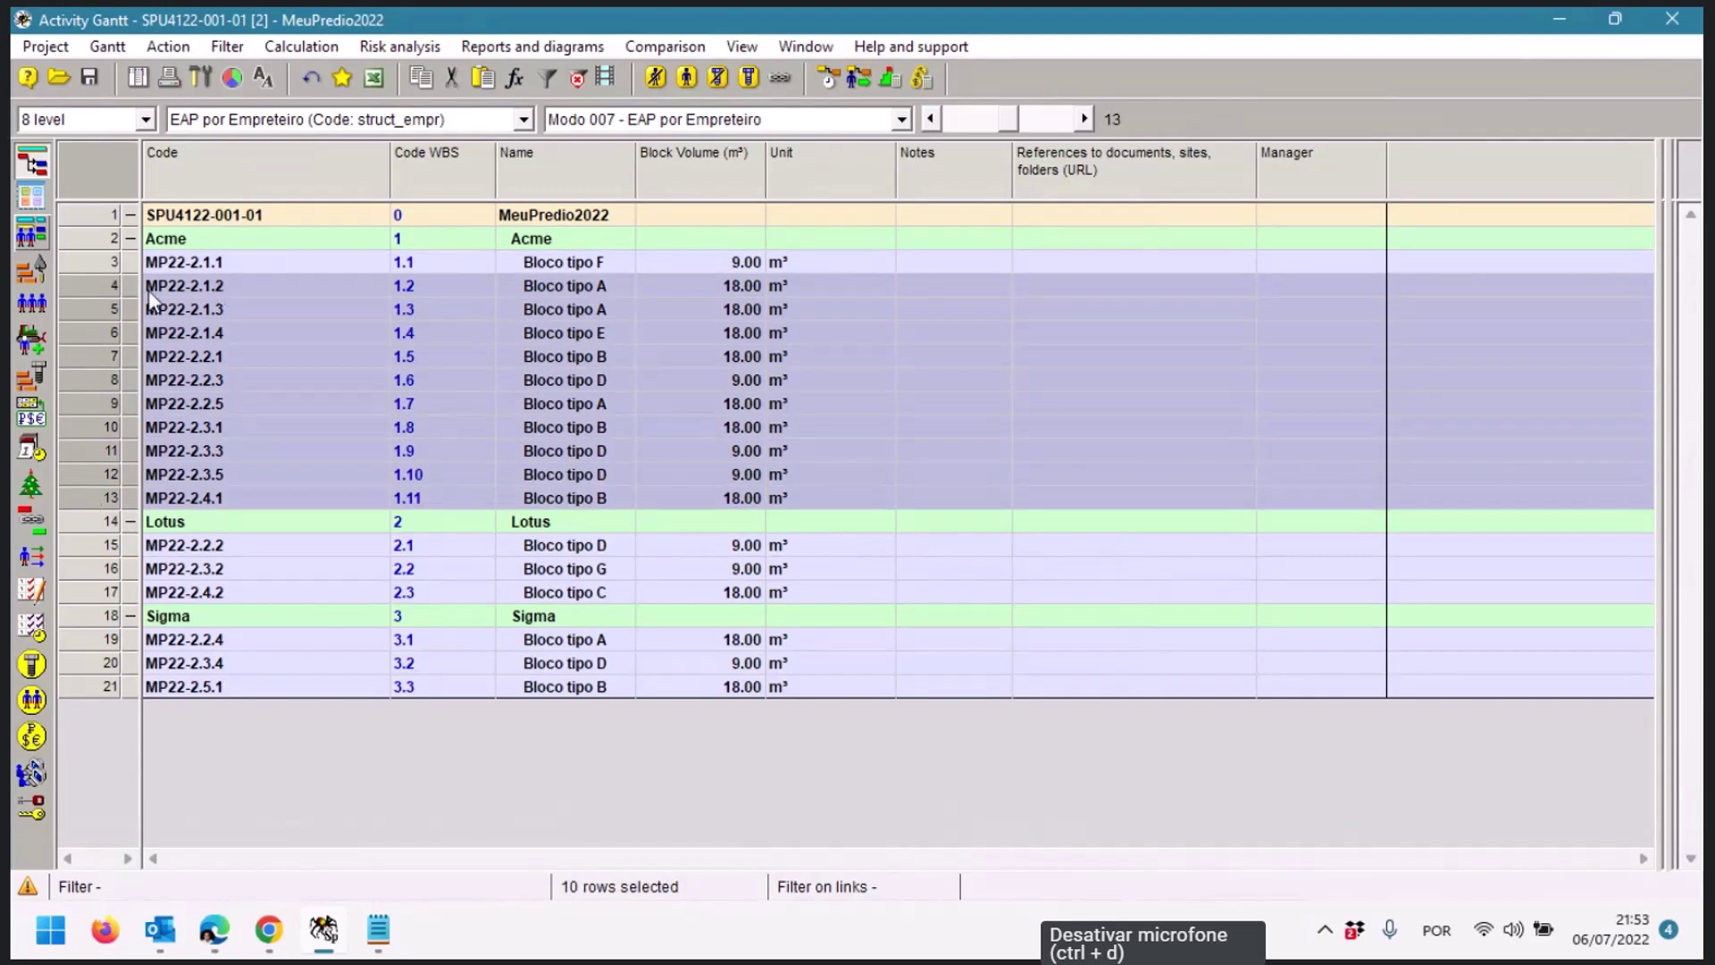
pyautogui.click(103, 260)
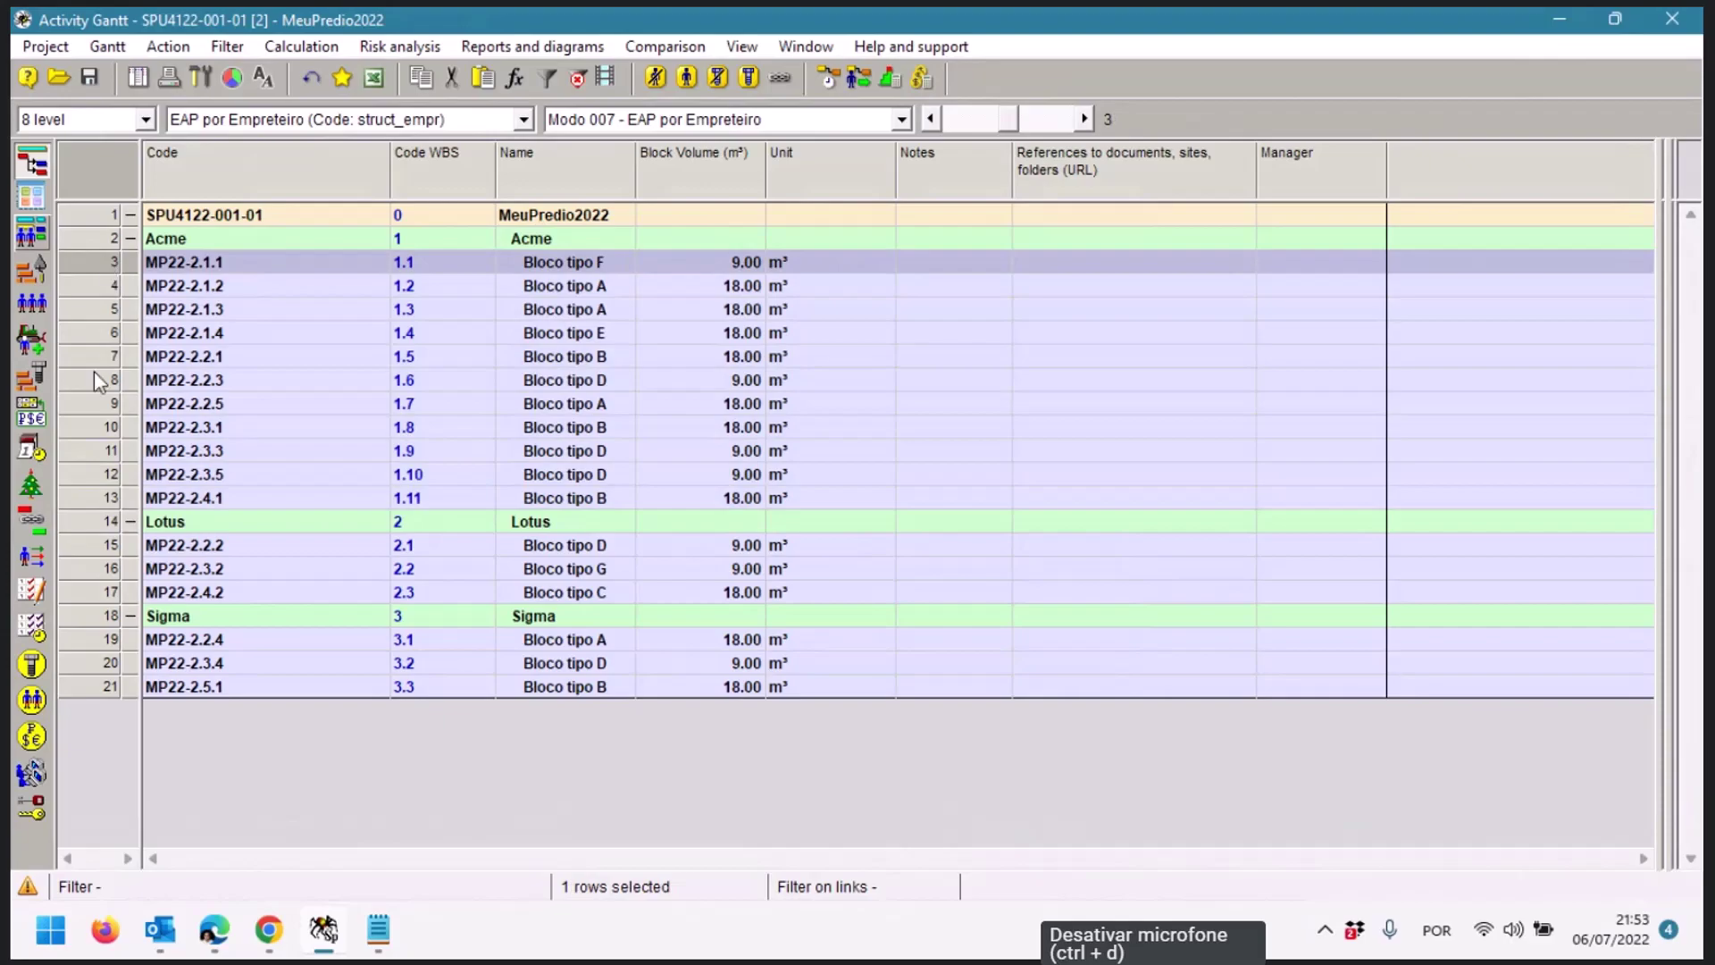
pyautogui.keyDown('shift'); pyautogui.click(93, 499); pyautogui.keyUp('shift')
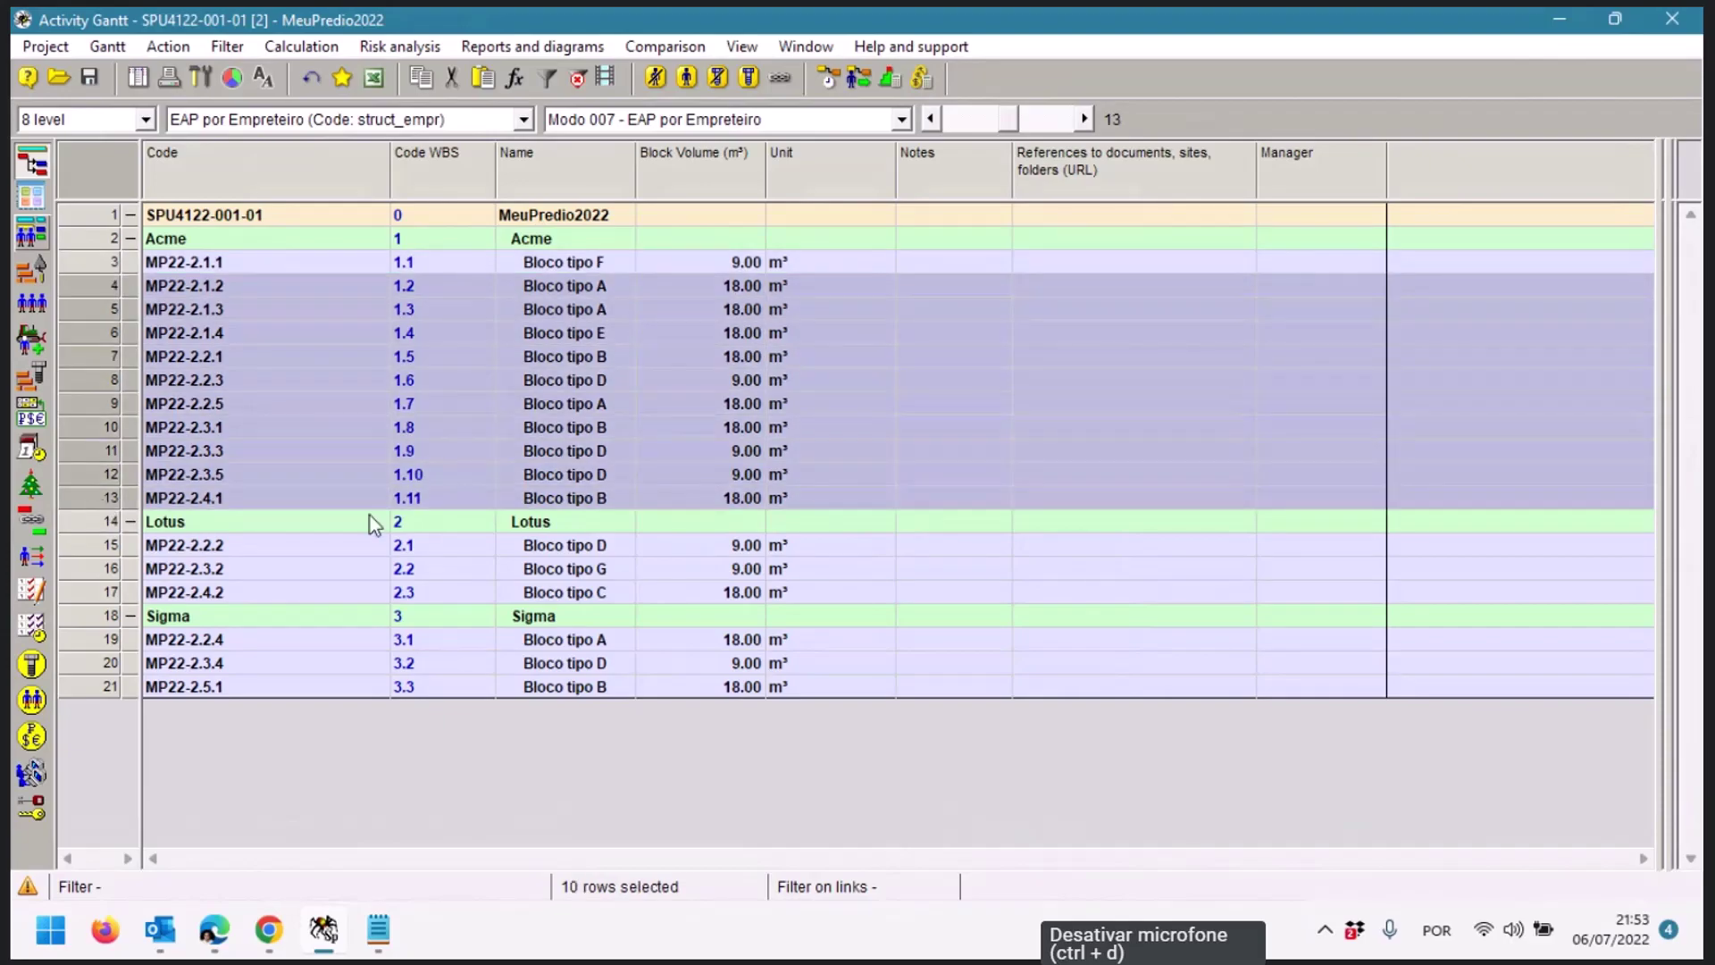
pyautogui.click(105, 271)
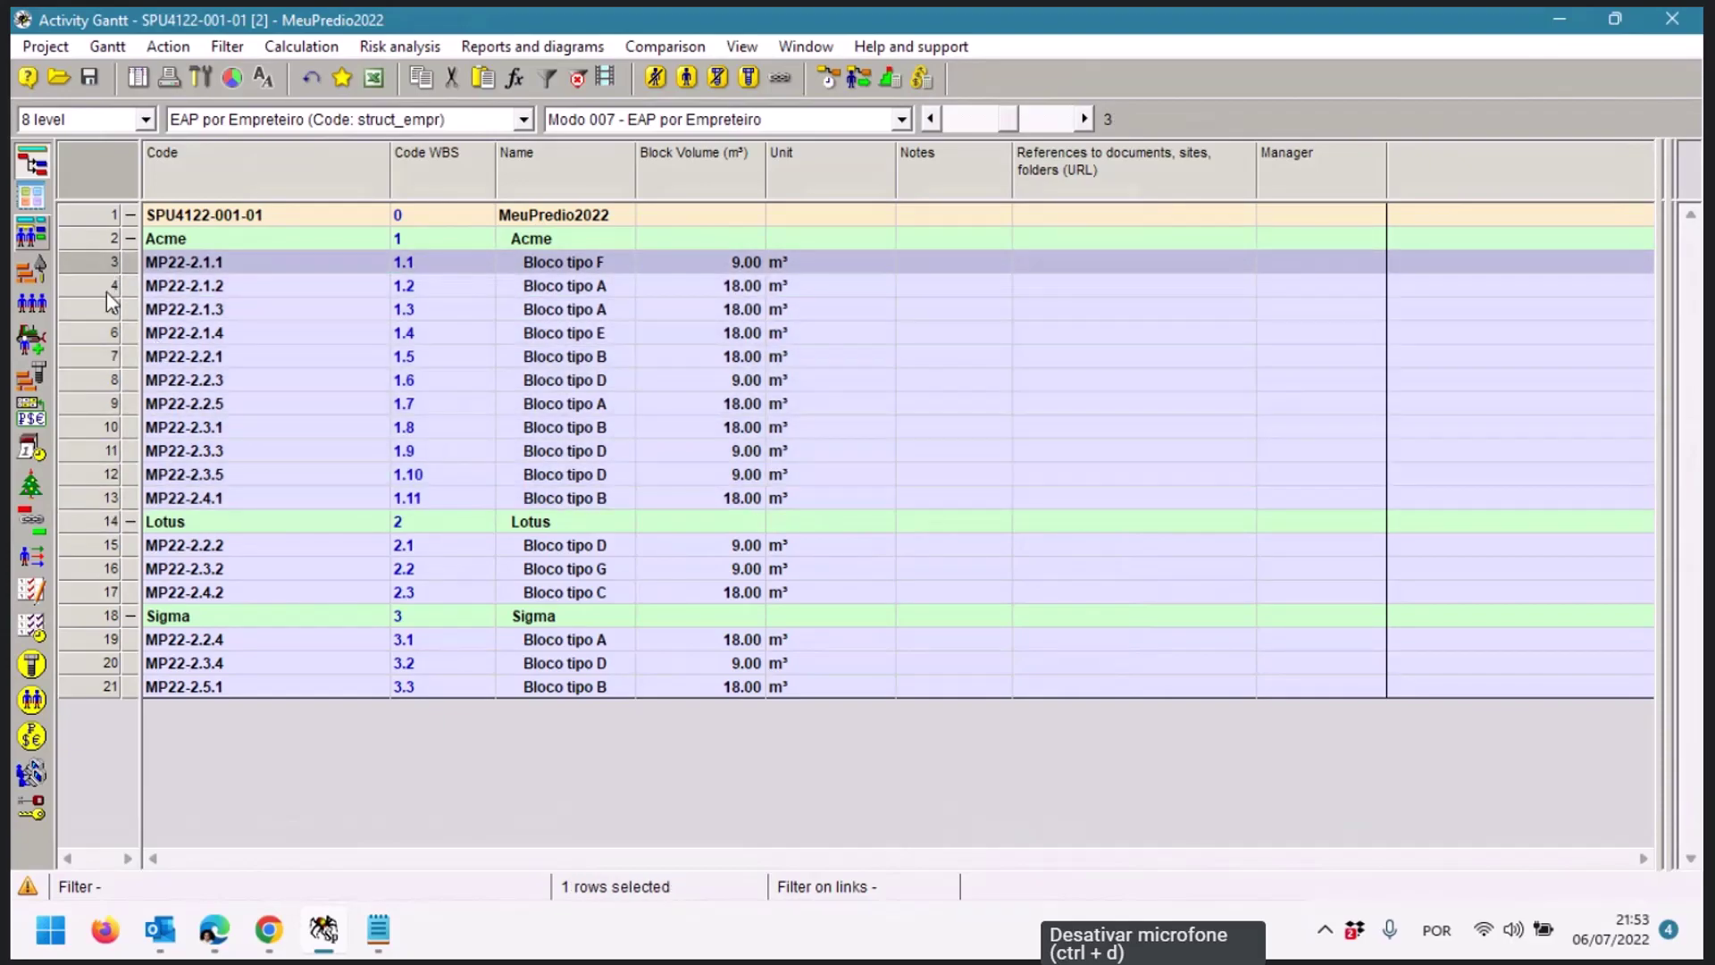
pyautogui.keyDown('shift'); pyautogui.click(102, 293); pyautogui.keyUp('shift')
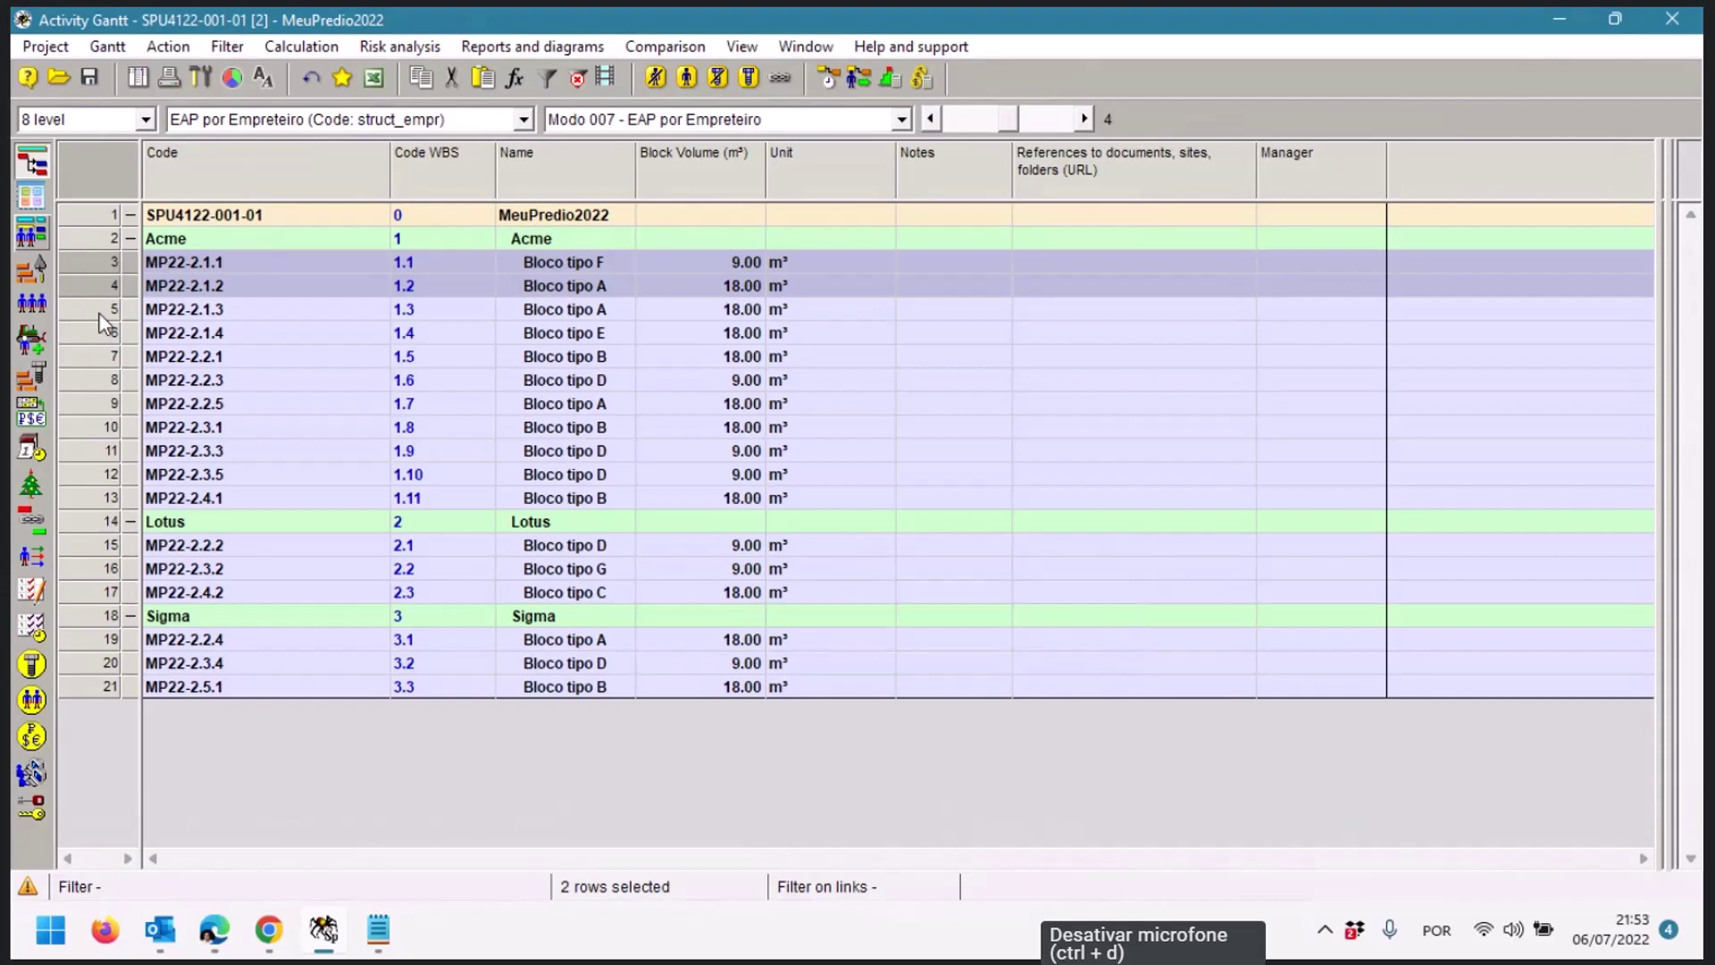
pyautogui.click(234, 308)
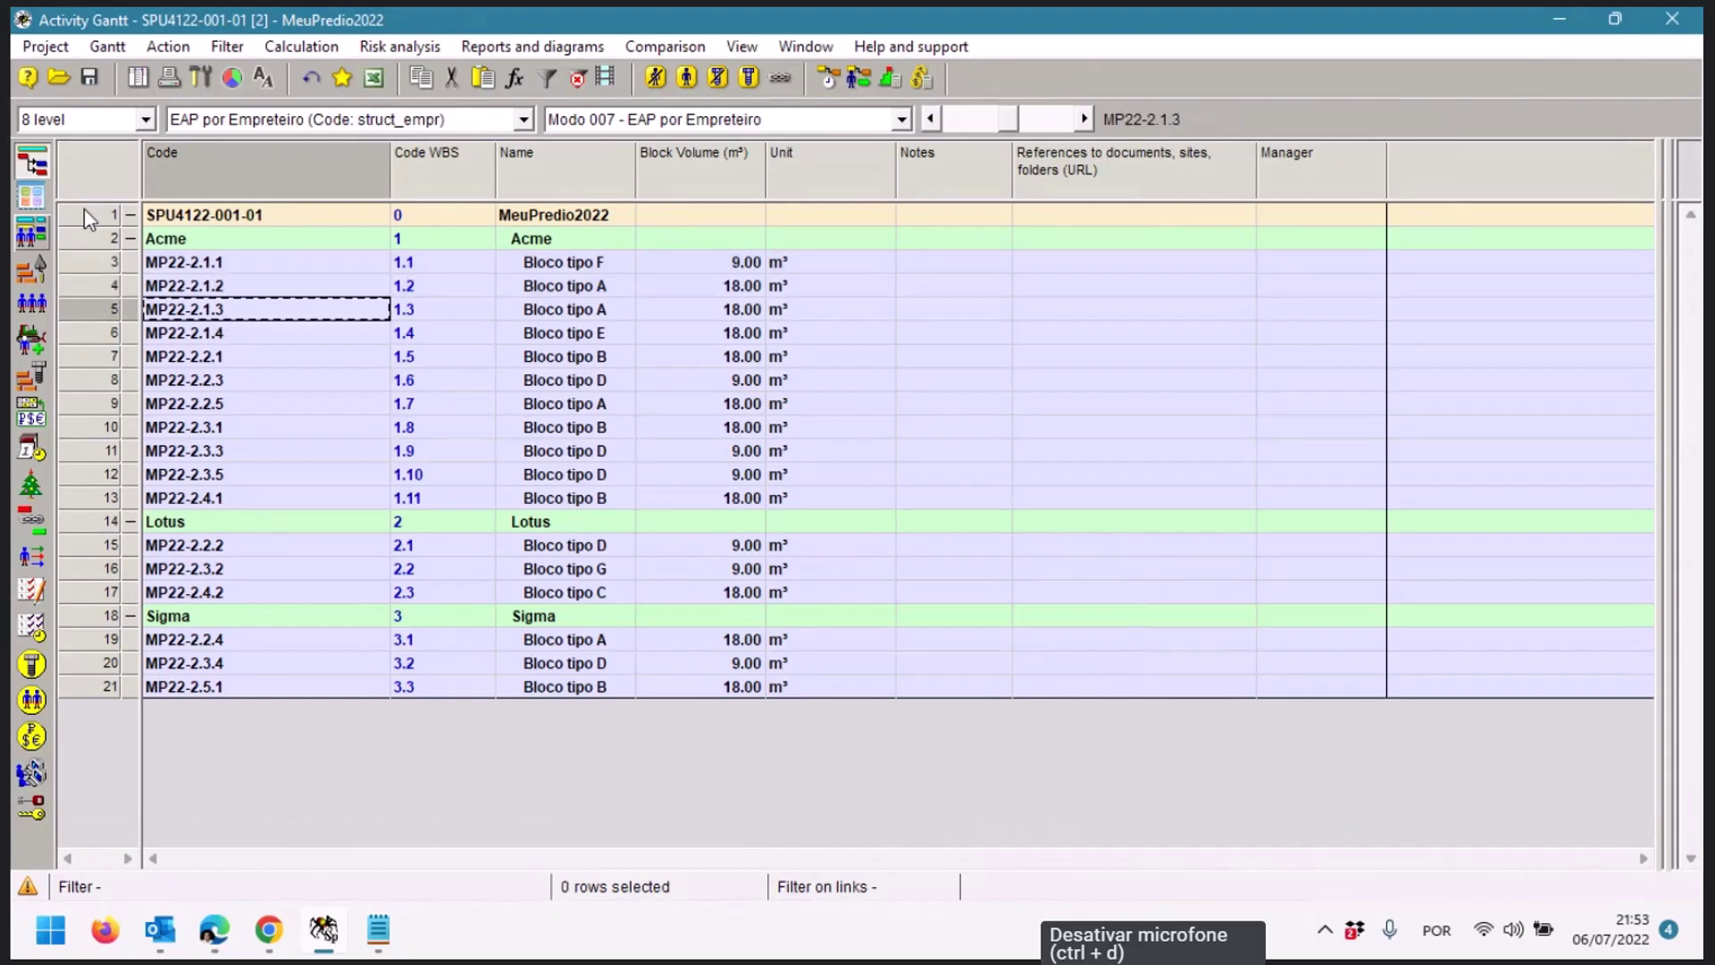
# Begin saving the project with a new name, setting its version to 1000
pyautogui.click(47, 50)
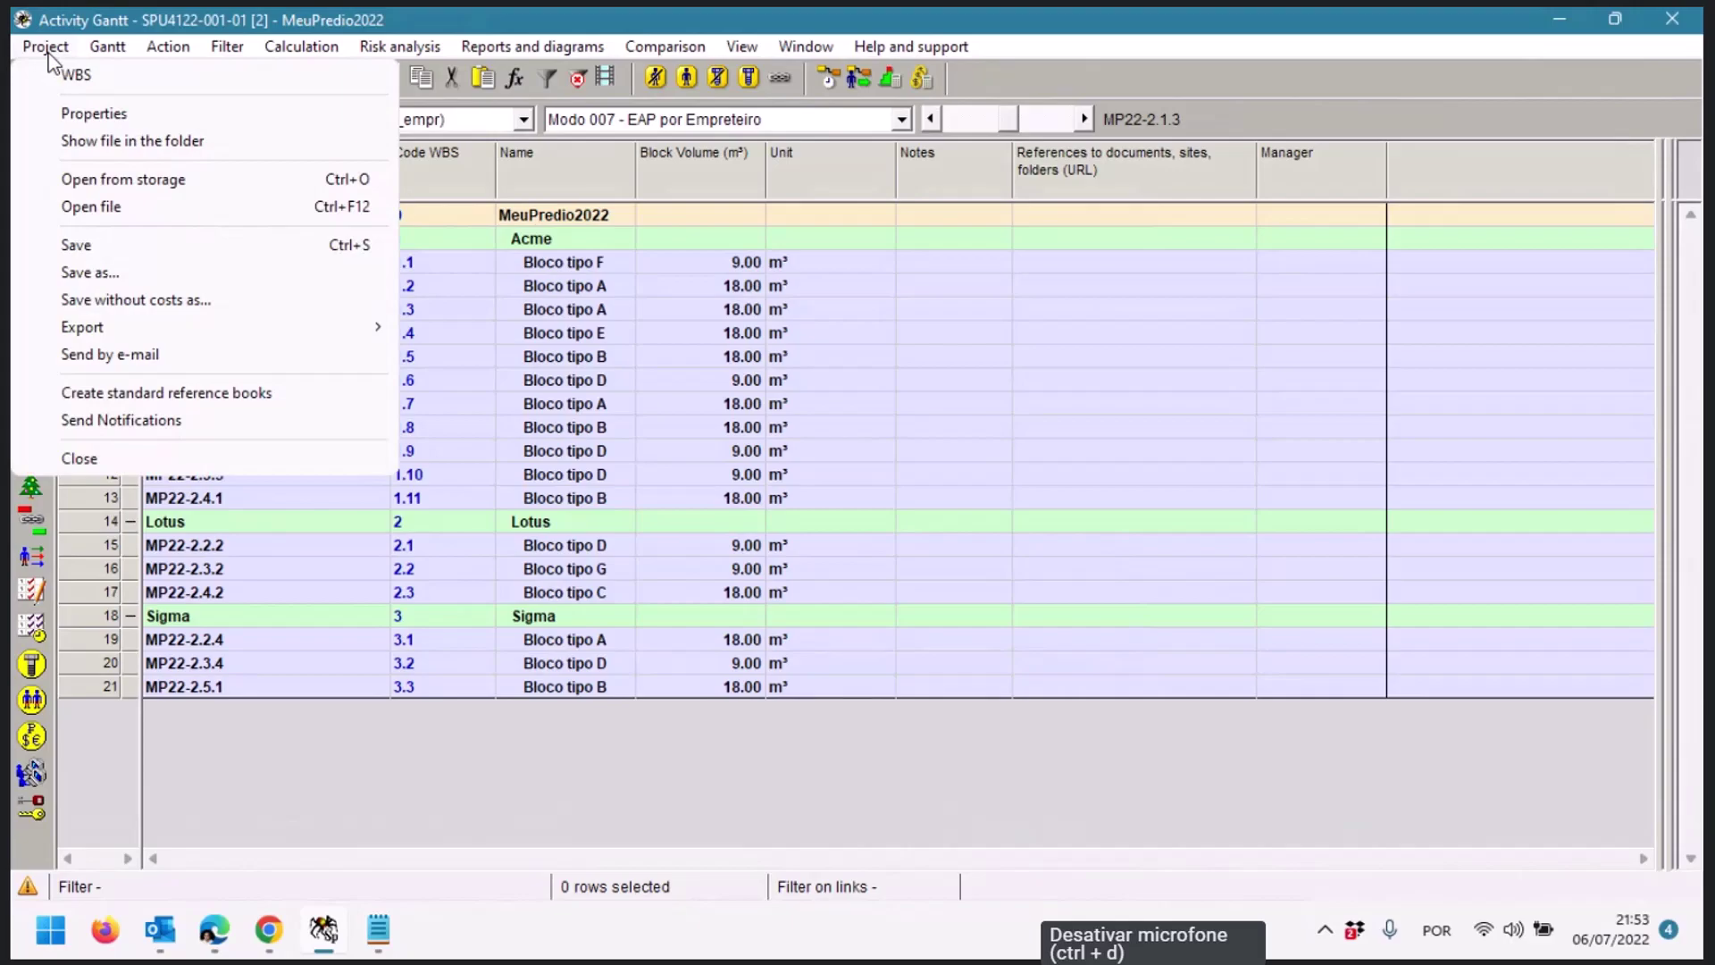
pyautogui.click(89, 272)
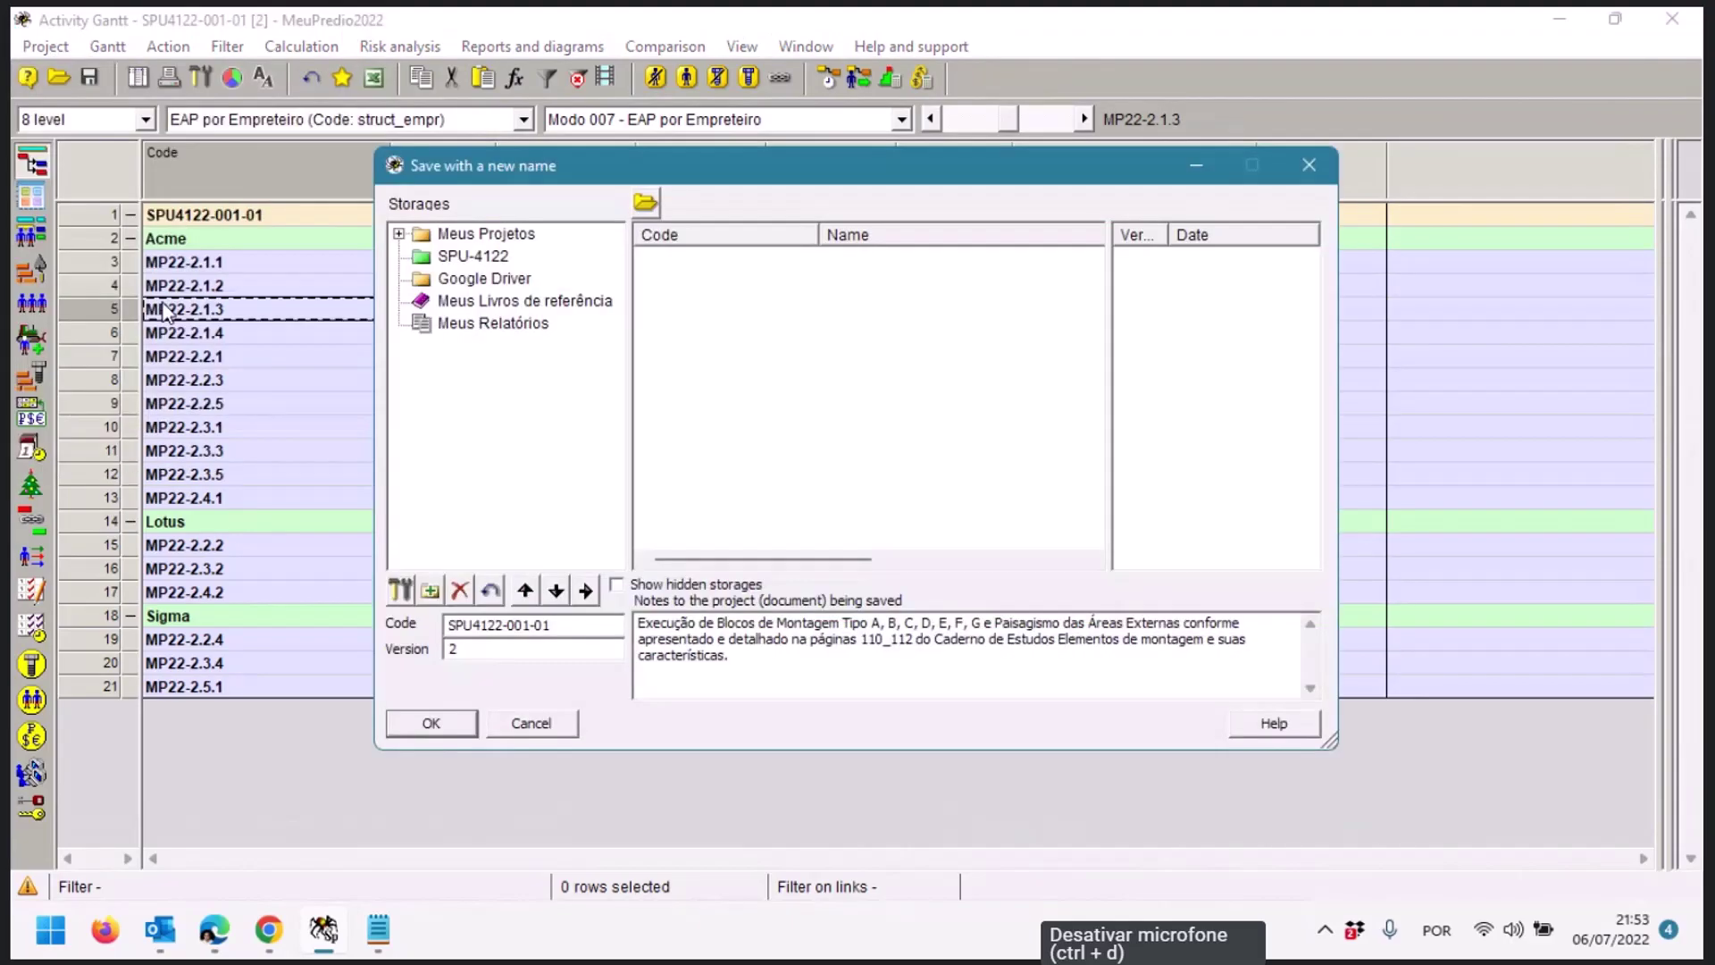
pyautogui.click(558, 648)
pyautogui.hotkey('shift', 'Home')
pyautogui.write('1000')
# Add "Arquivo de teste para que seu monitor não pense que seja de verdade." as the first line of the notes for the version being saved
pyautogui.click(725, 654)
pyautogui.click(641, 626)
pyautogui.press('Return')
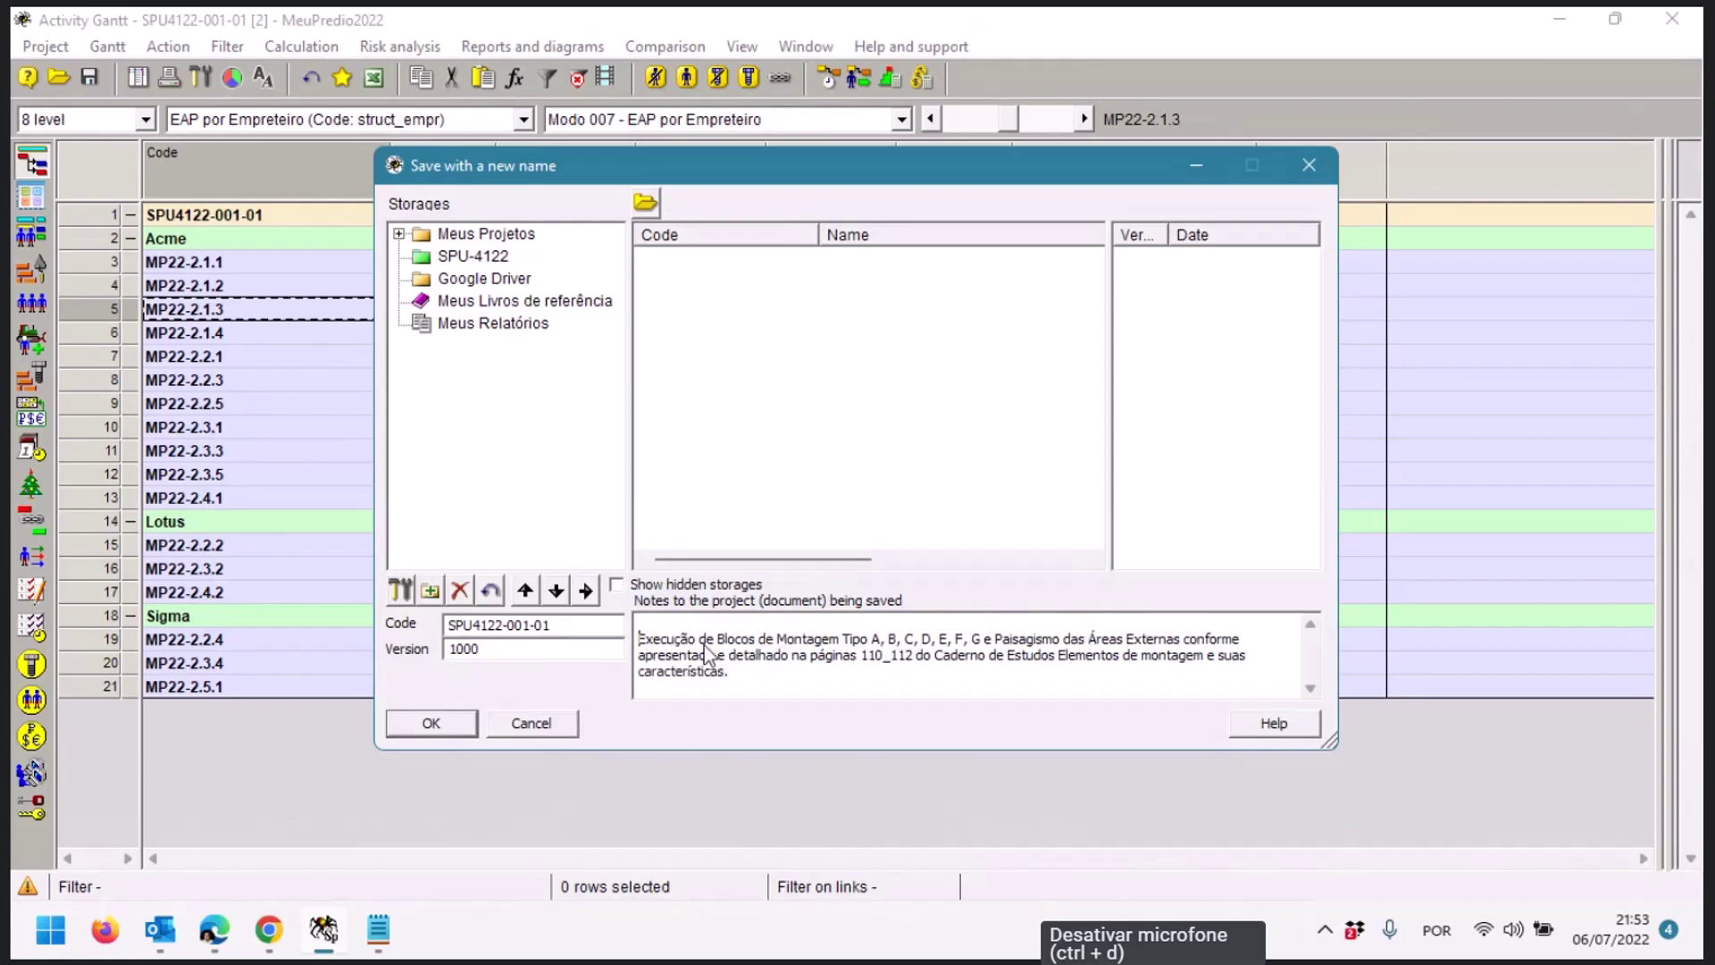
pyautogui.click(776, 628)
pyautogui.write('Arquivo de Teste para')
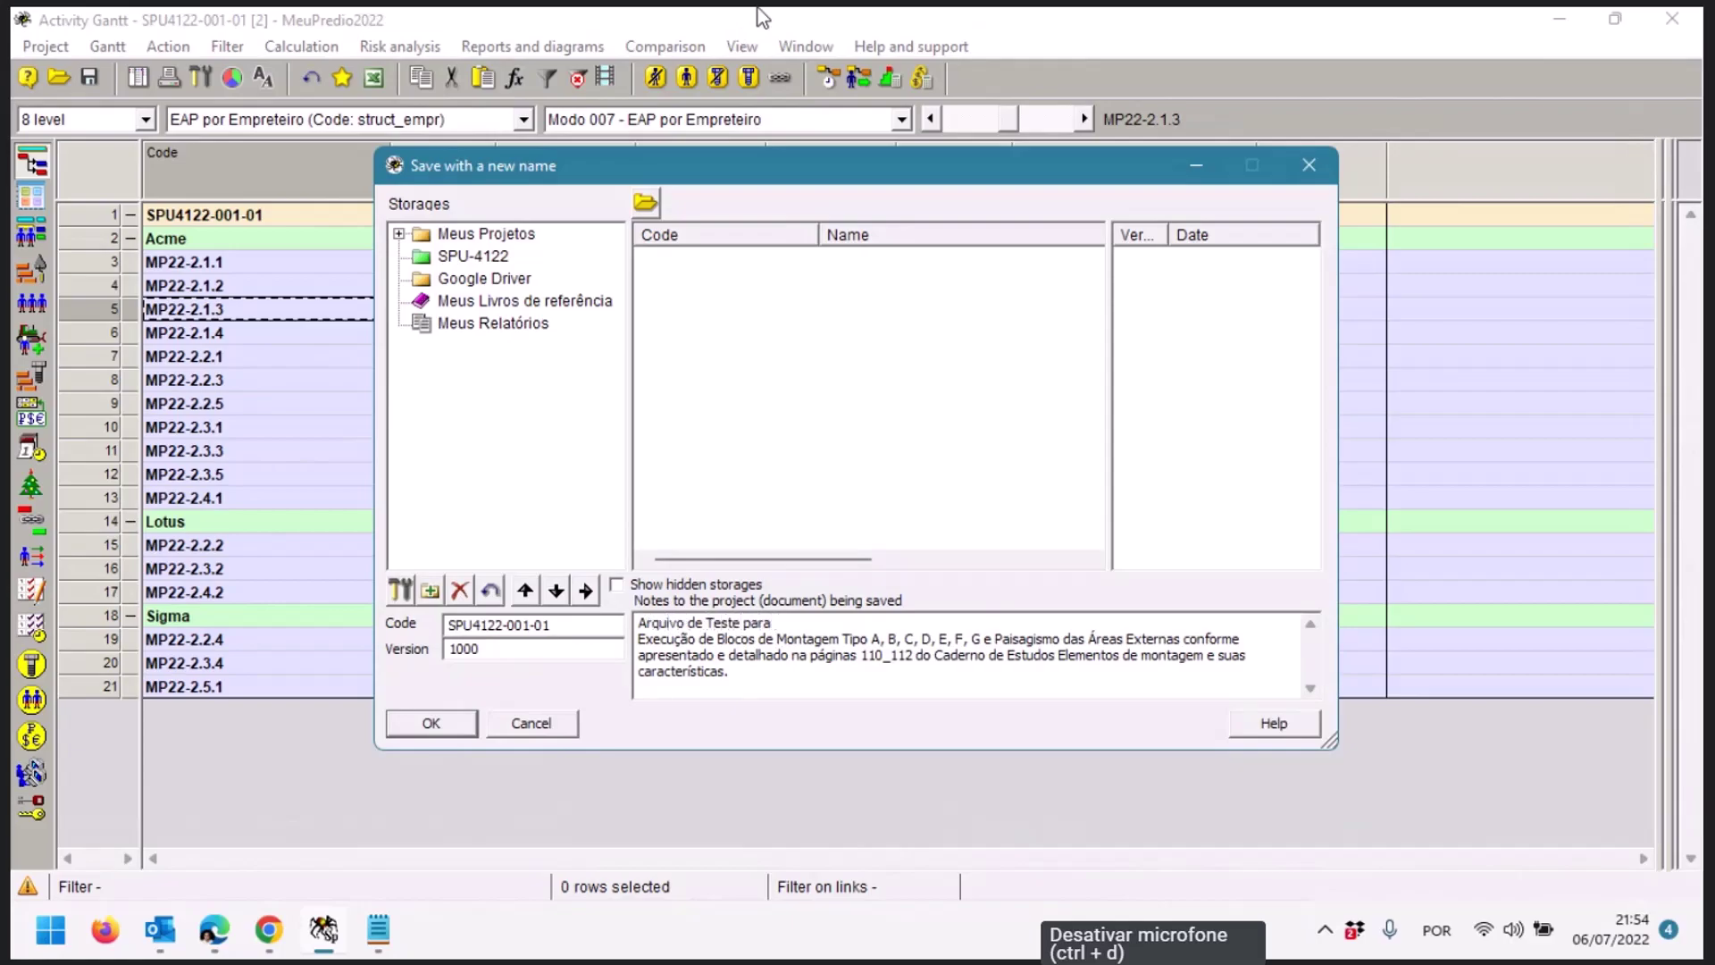
pyautogui.press('BackSpace')
pyautogui.press('BackSpace')
pyautogui.press('BackSpace')
pyautogui.press('BackSpace')
pyautogui.press('BackSpace')
pyautogui.press('BackSpace')
pyautogui.press('BackSpace')
pyautogui.press('BackSpace')
pyautogui.press('BackSpace')
pyautogui.press('BackSpace')
pyautogui.write('teste para que seu monitor não pense que seja de verdade.')
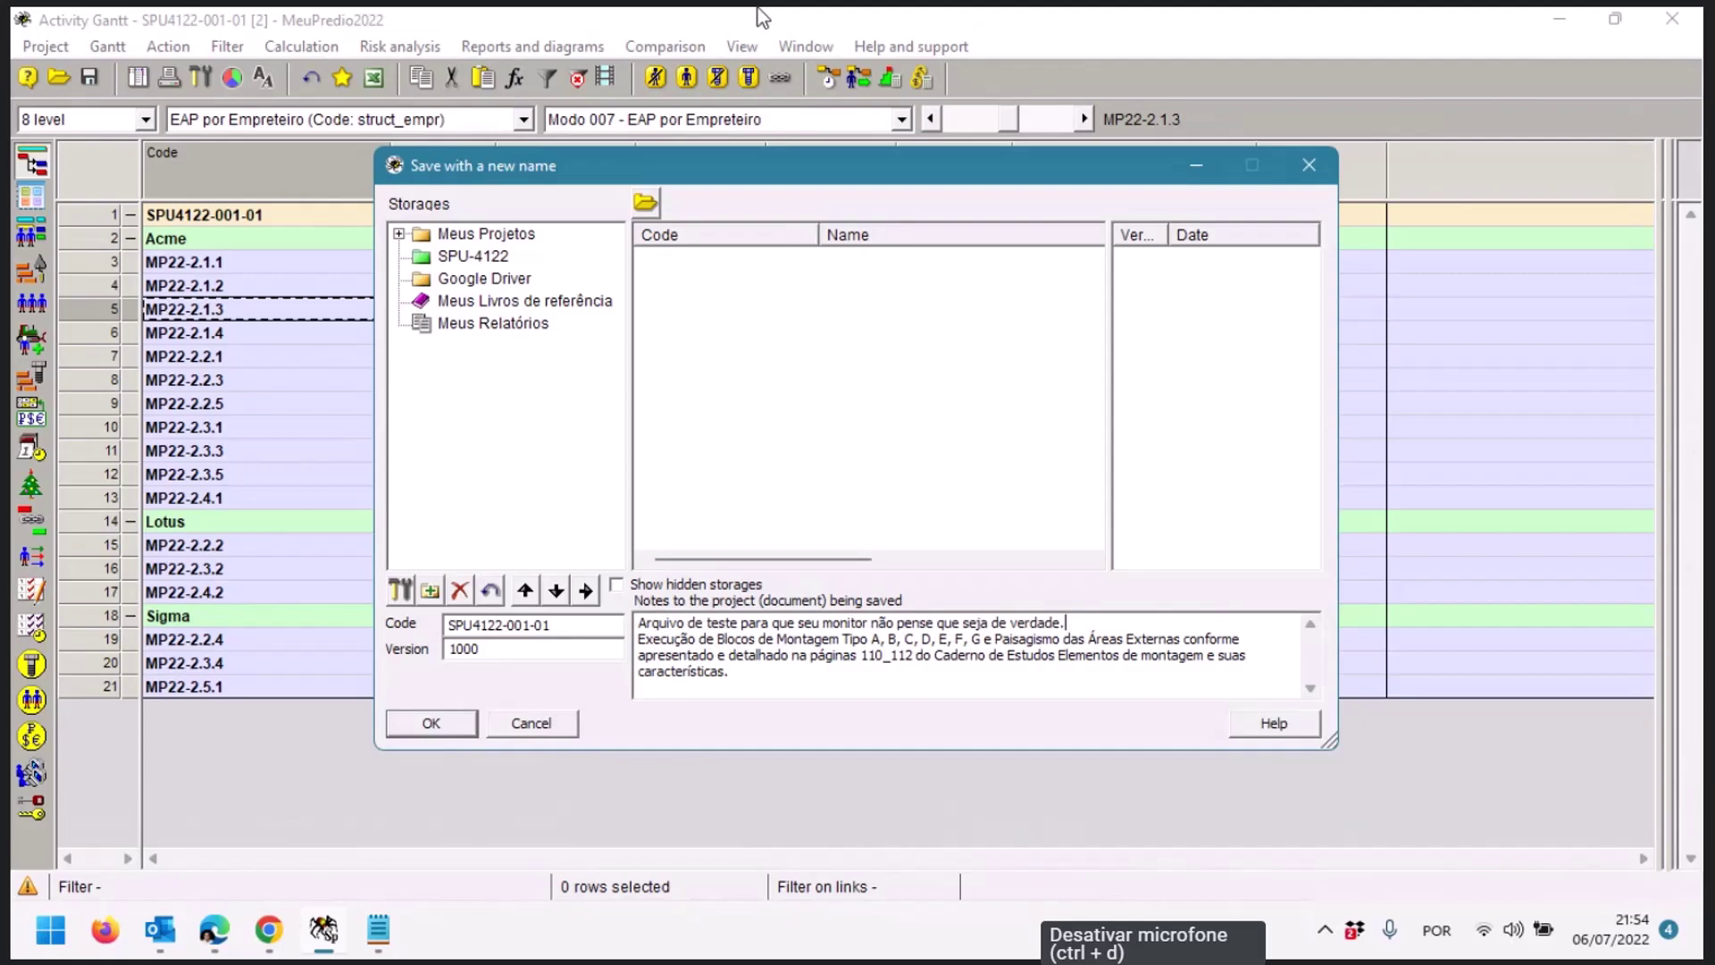
# Save the project in the SPU-4122 storage and check its stored versions without saving another copy
pyautogui.click(473, 257)
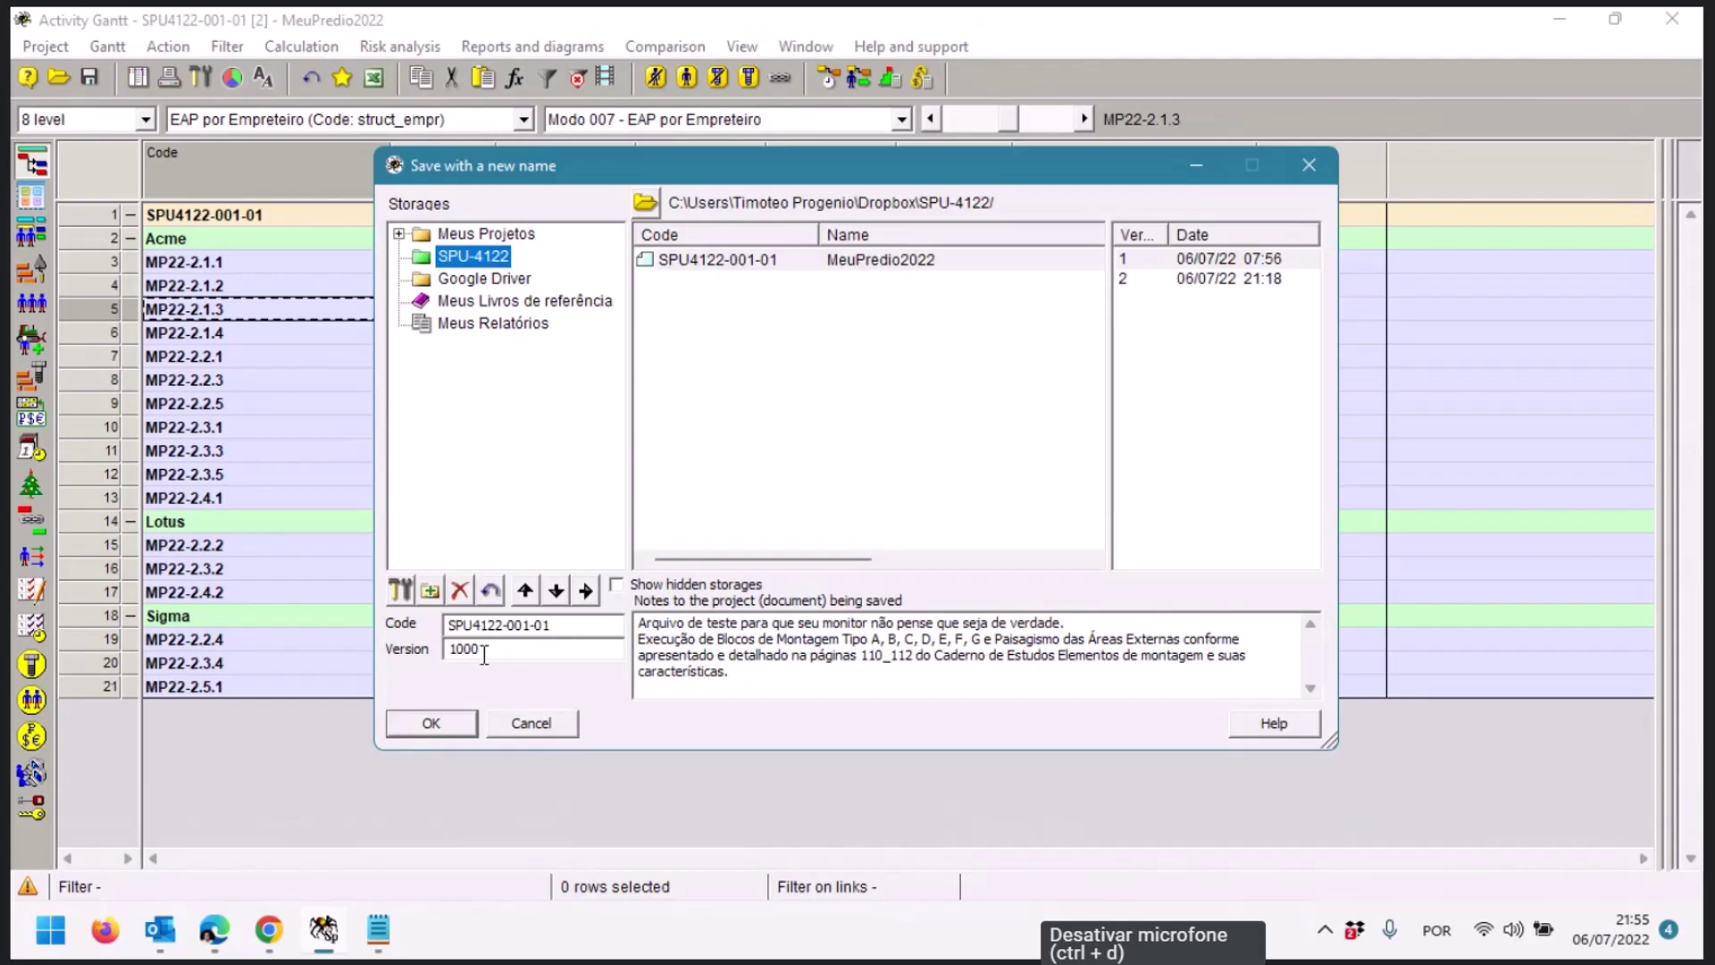
pyautogui.click(433, 723)
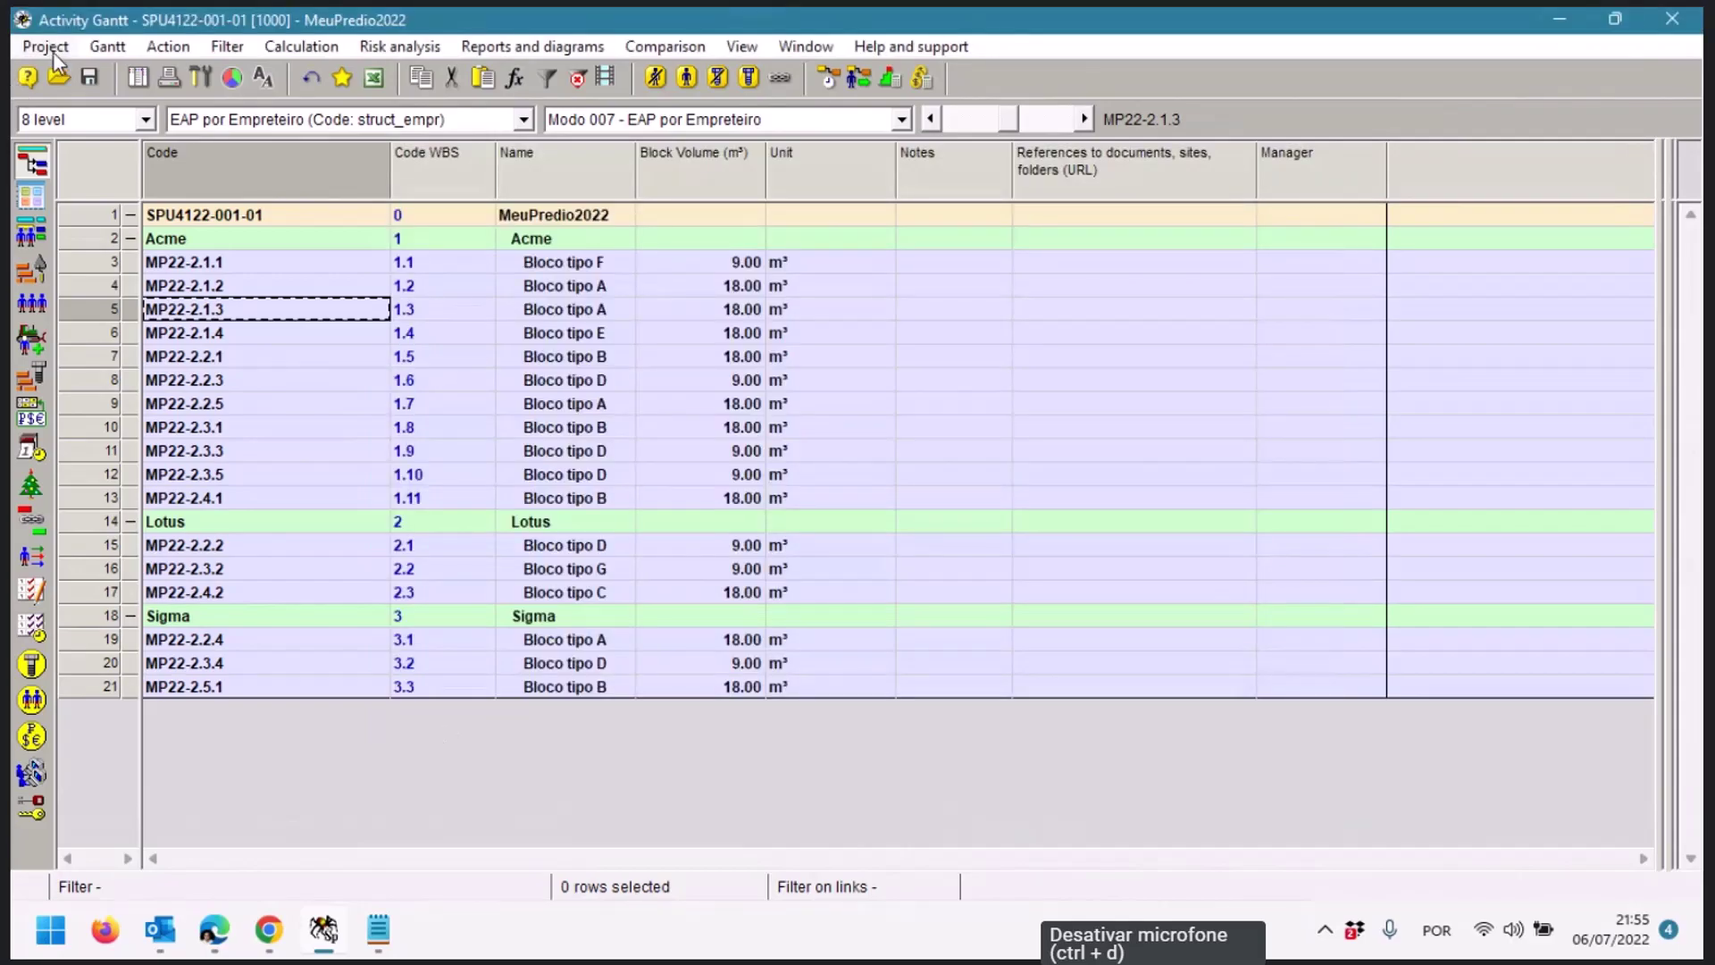
pyautogui.click(53, 54)
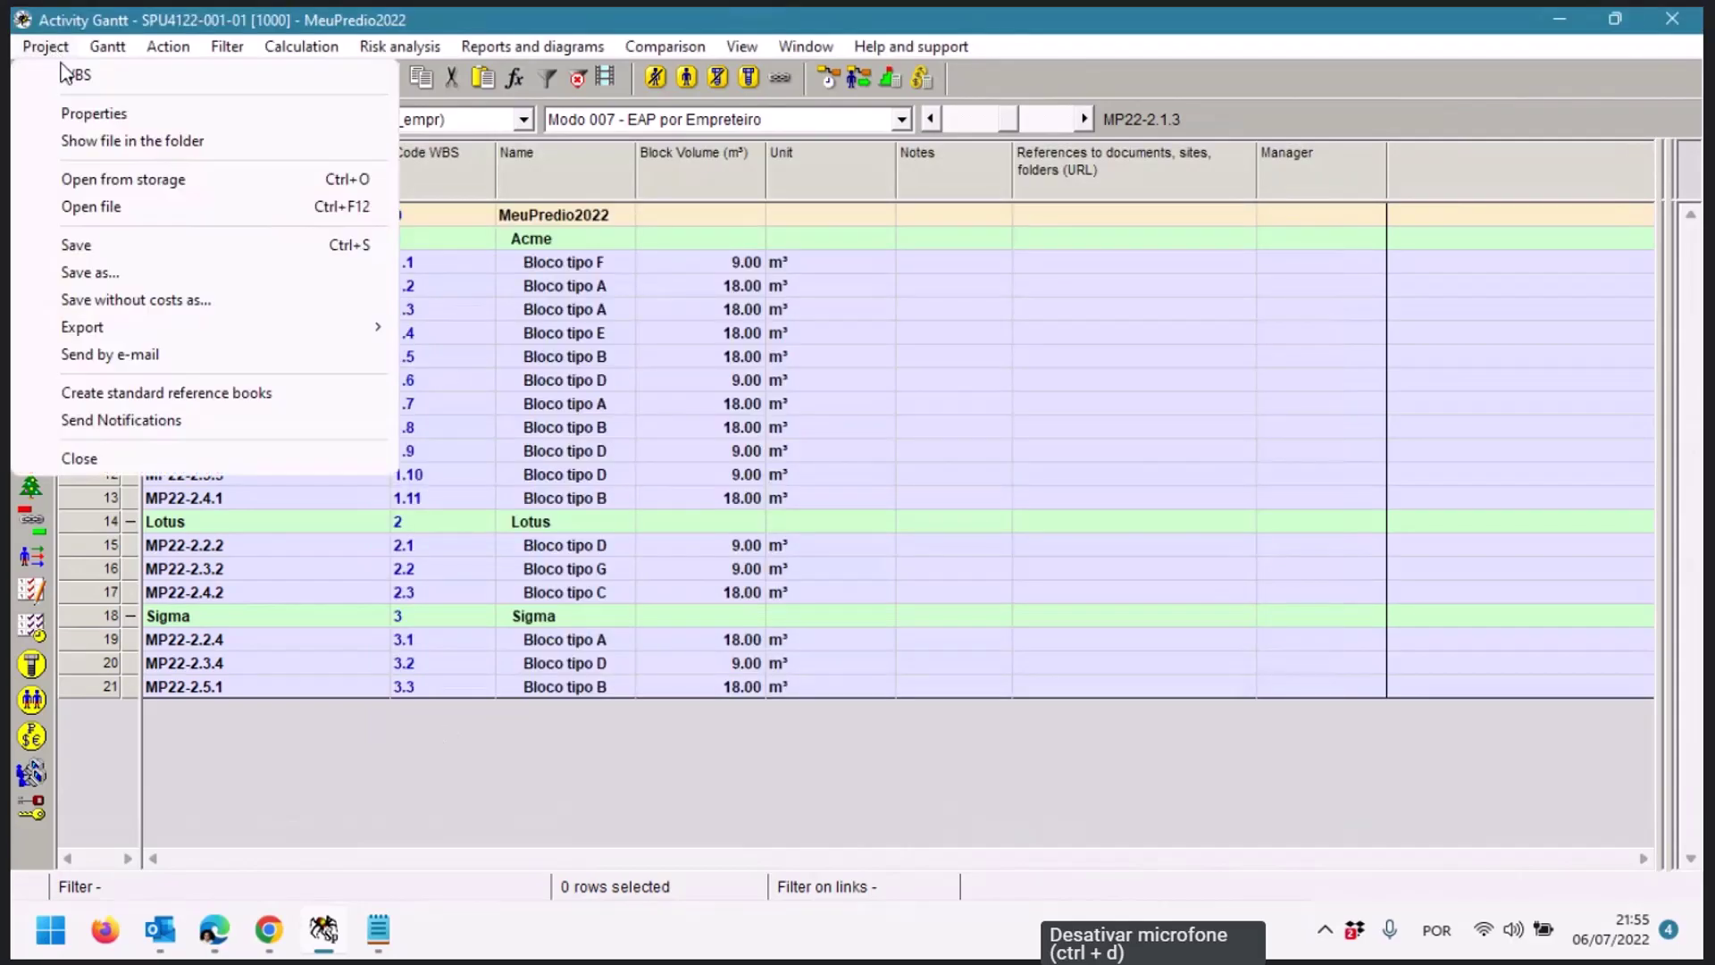
pyautogui.click(90, 273)
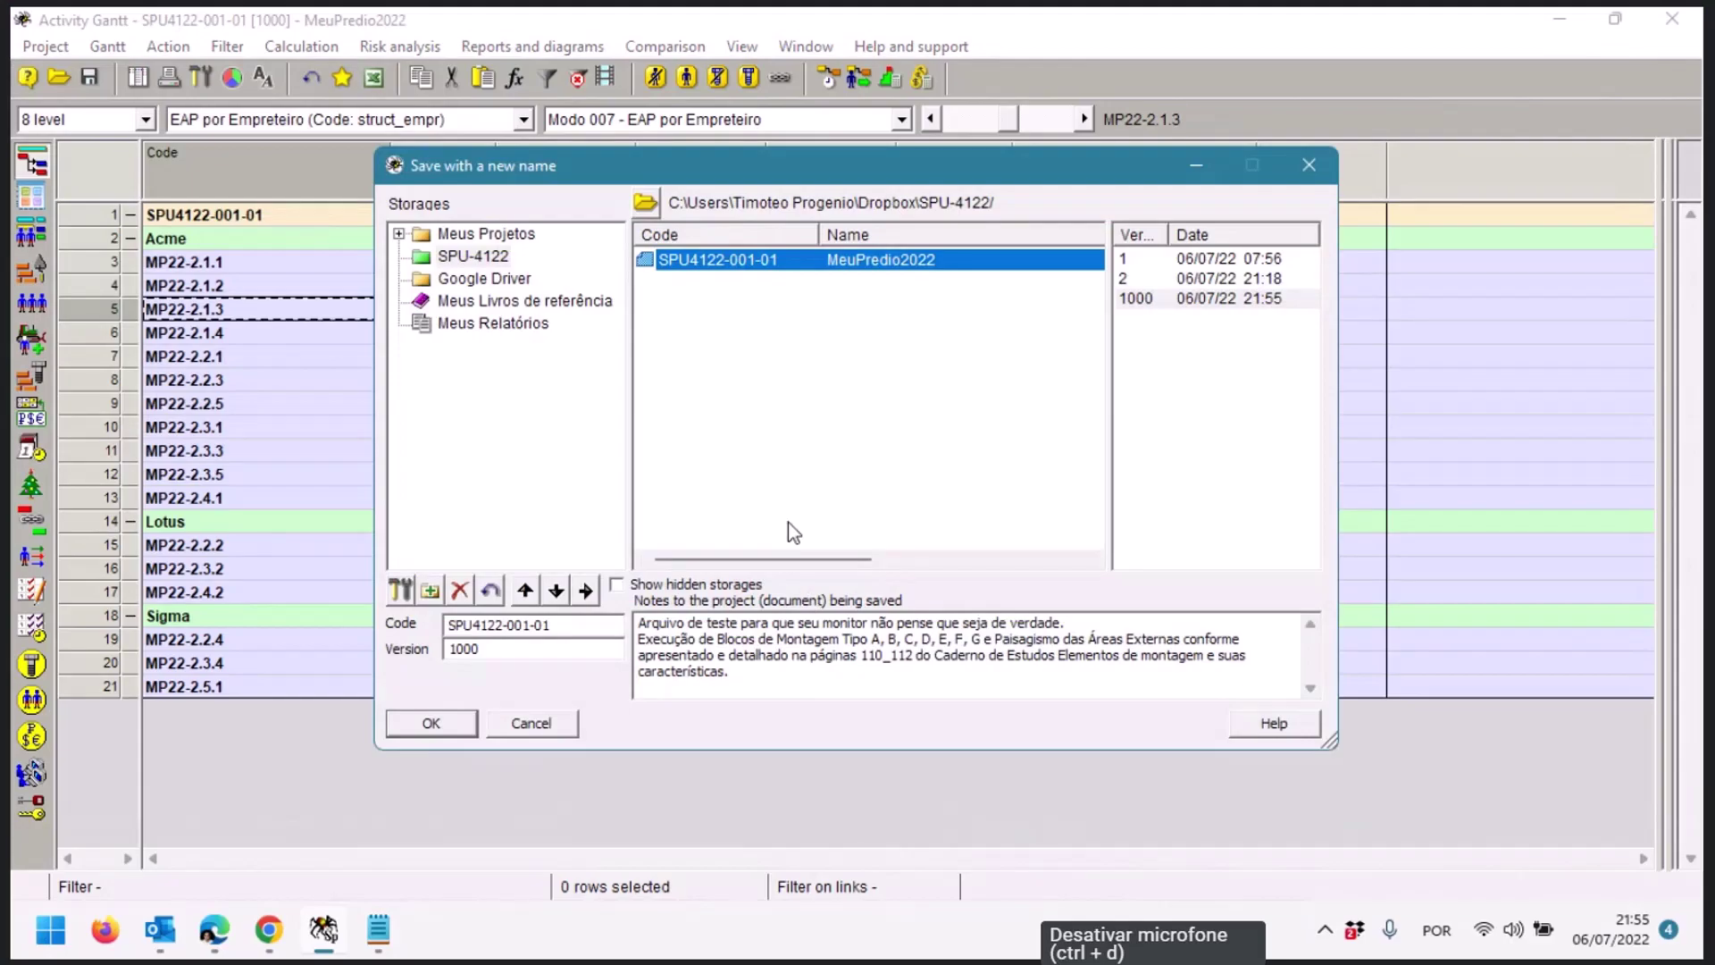
pyautogui.click(1157, 266)
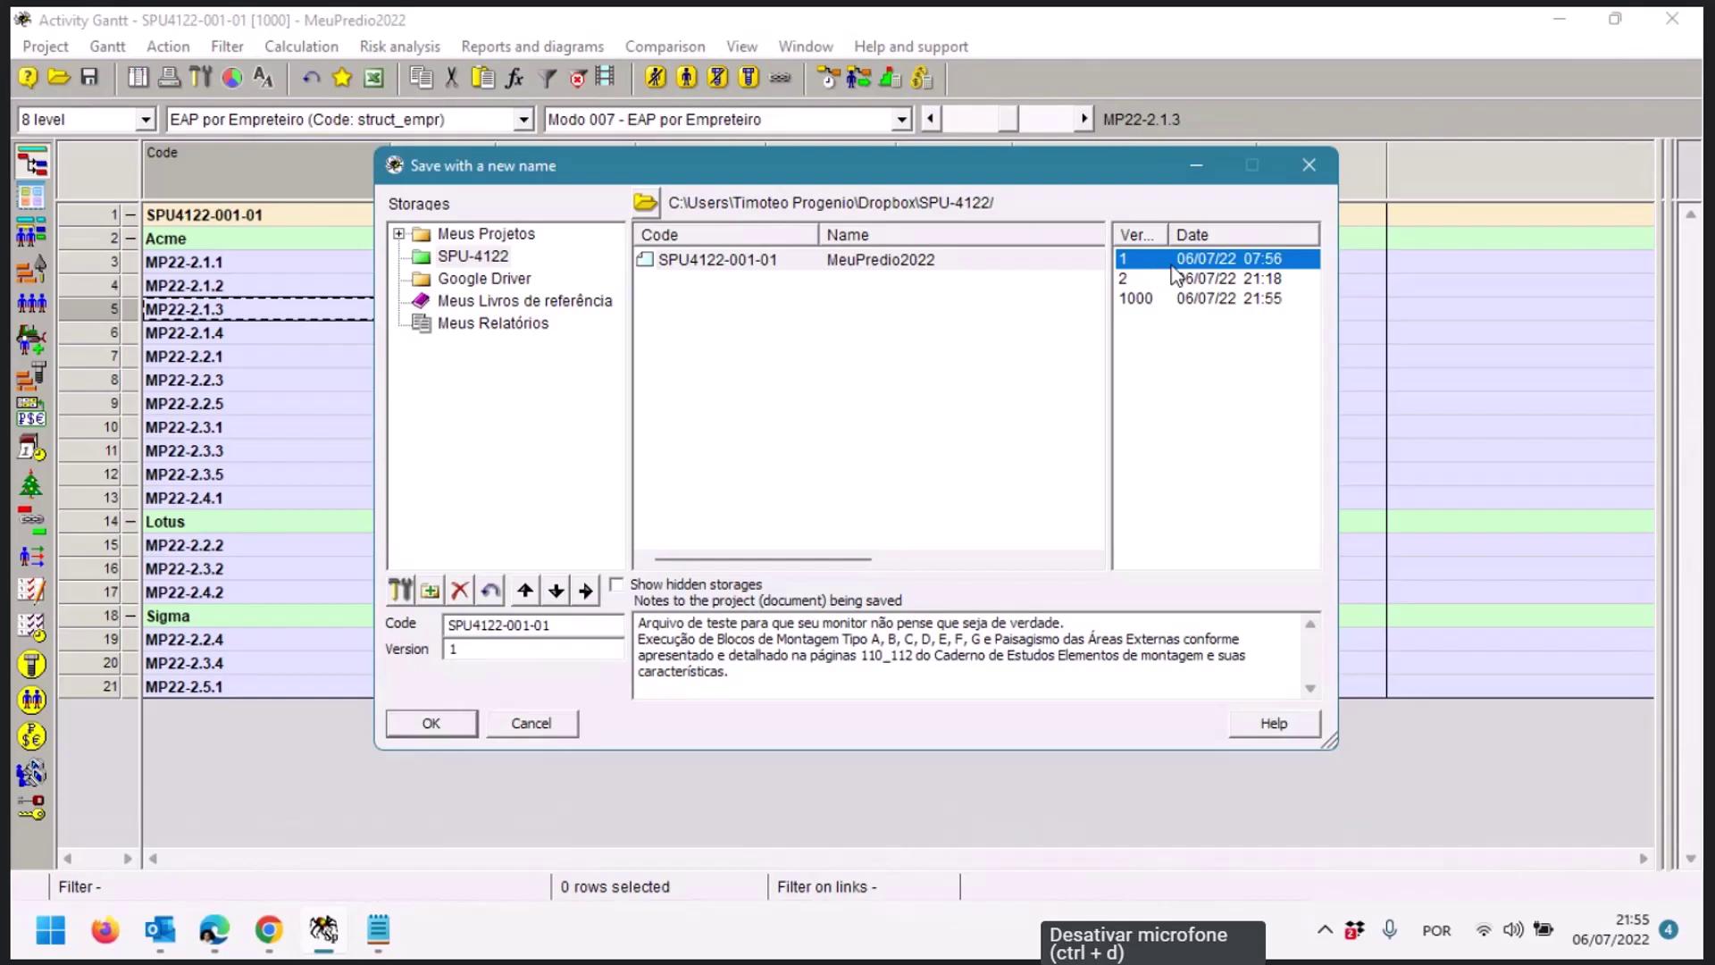
pyautogui.click(1308, 165)
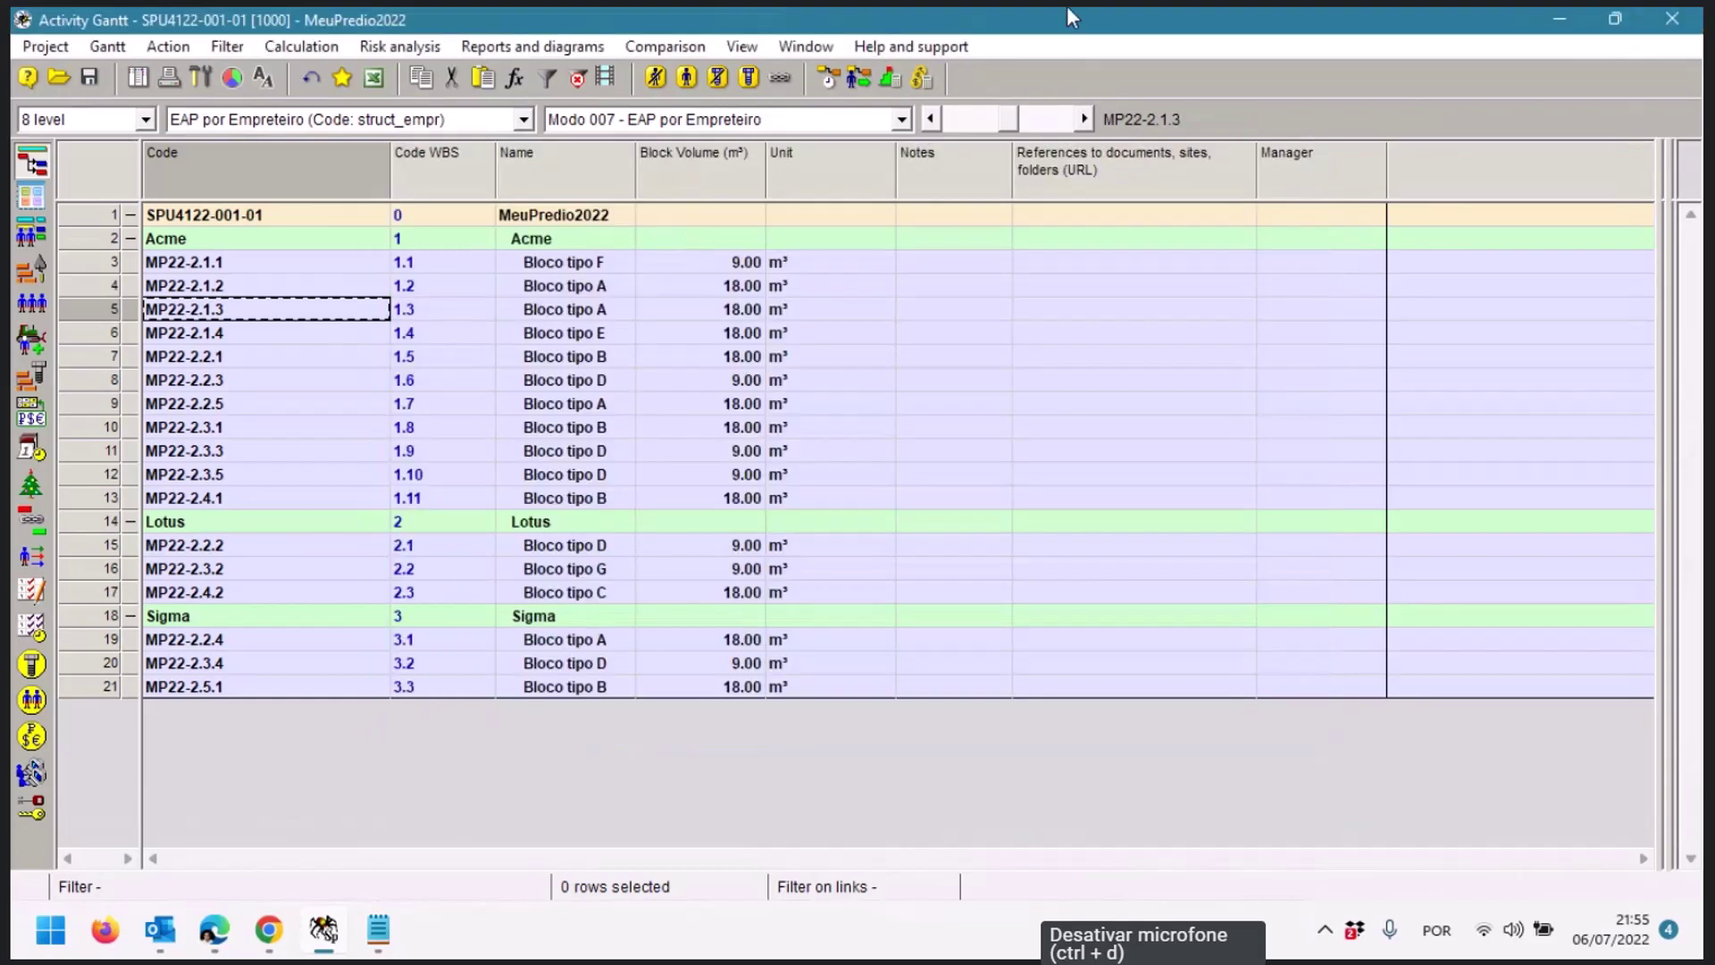
# Close the Activity Gantt and the version 1000 project
pyautogui.click(1667, 20)
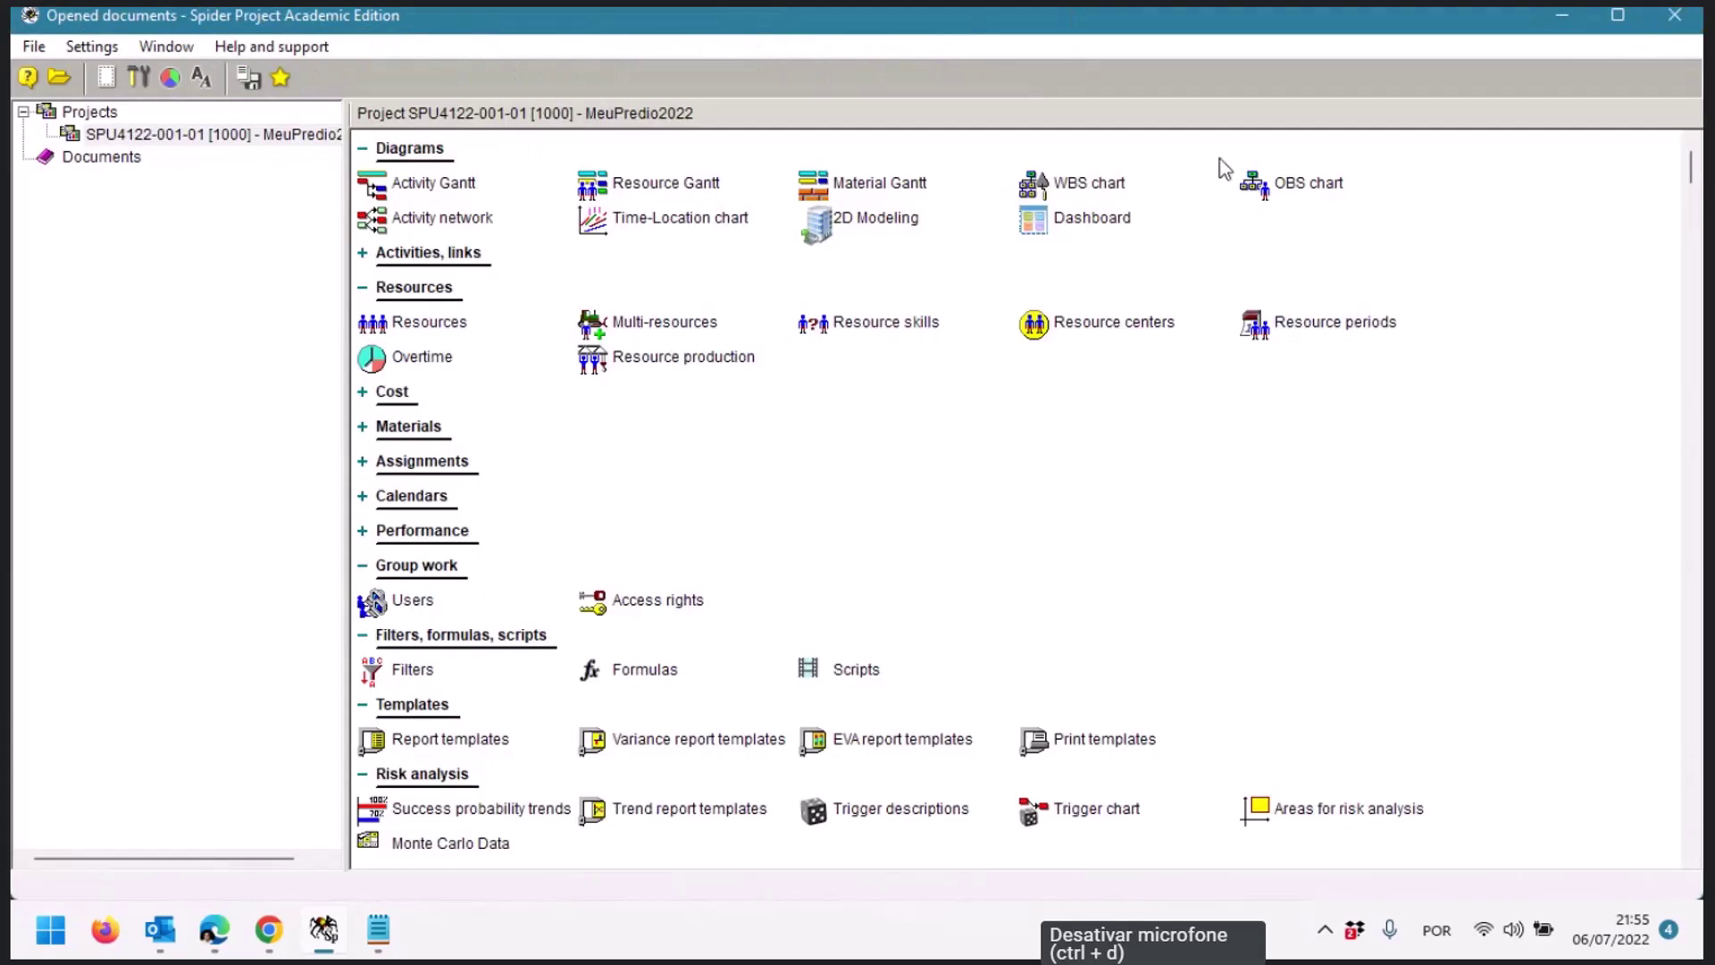
pyautogui.rightClick(234, 136)
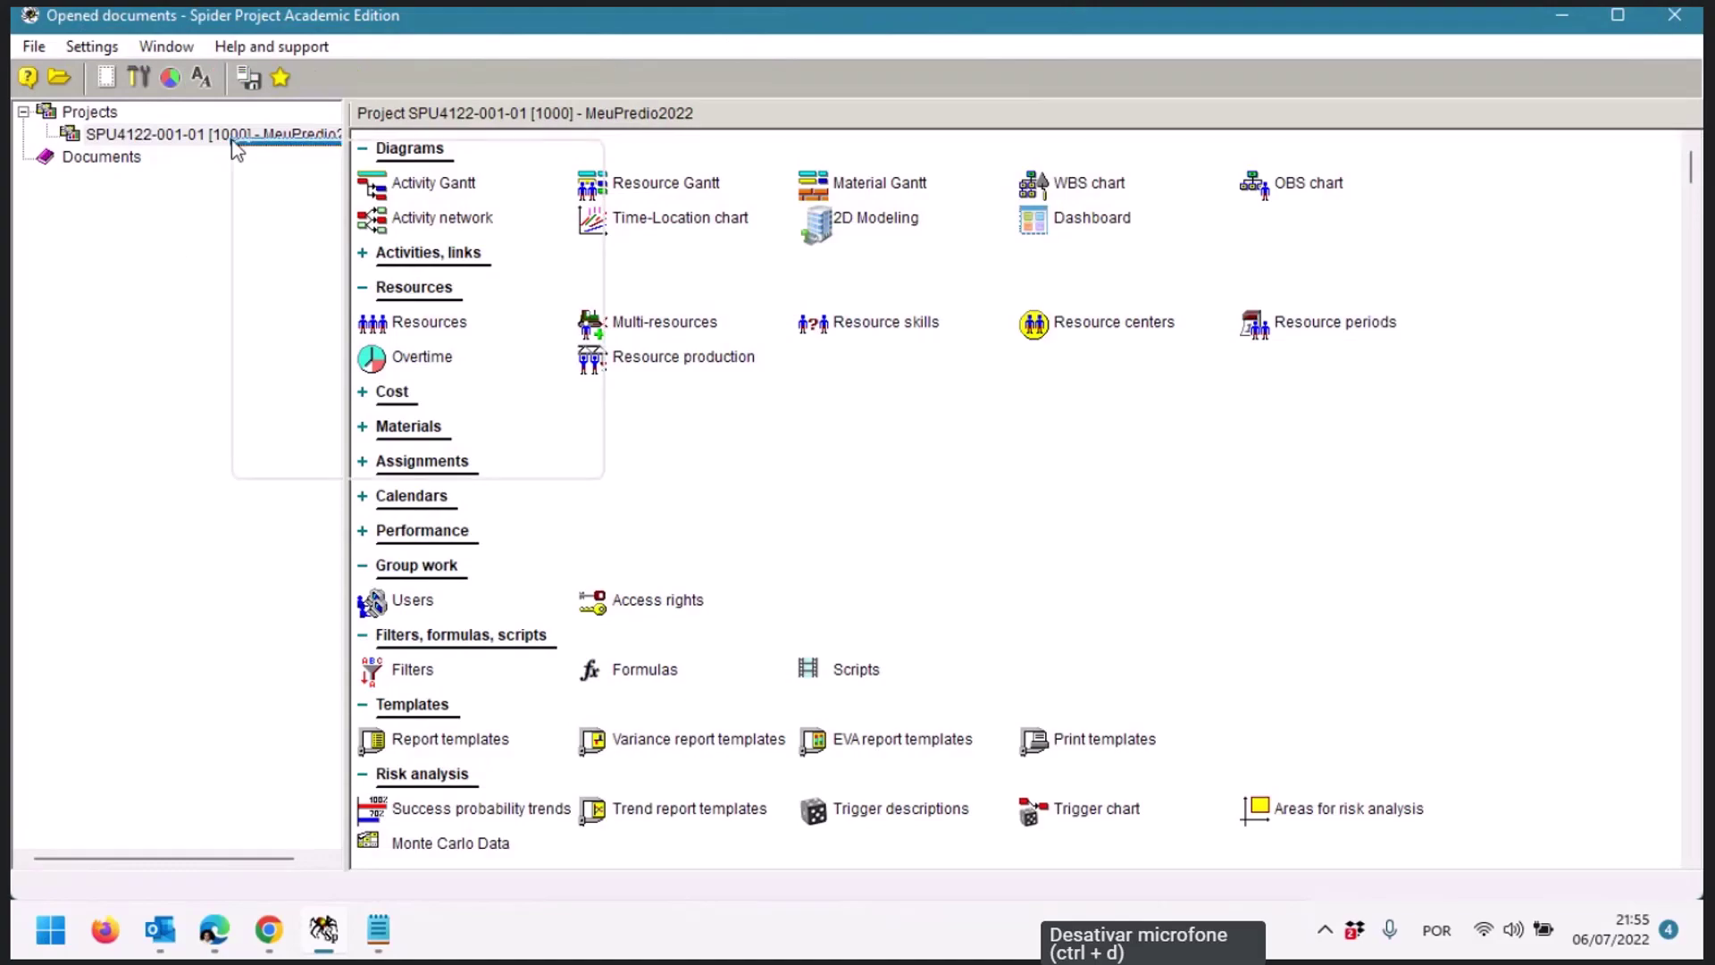
pyautogui.click(295, 459)
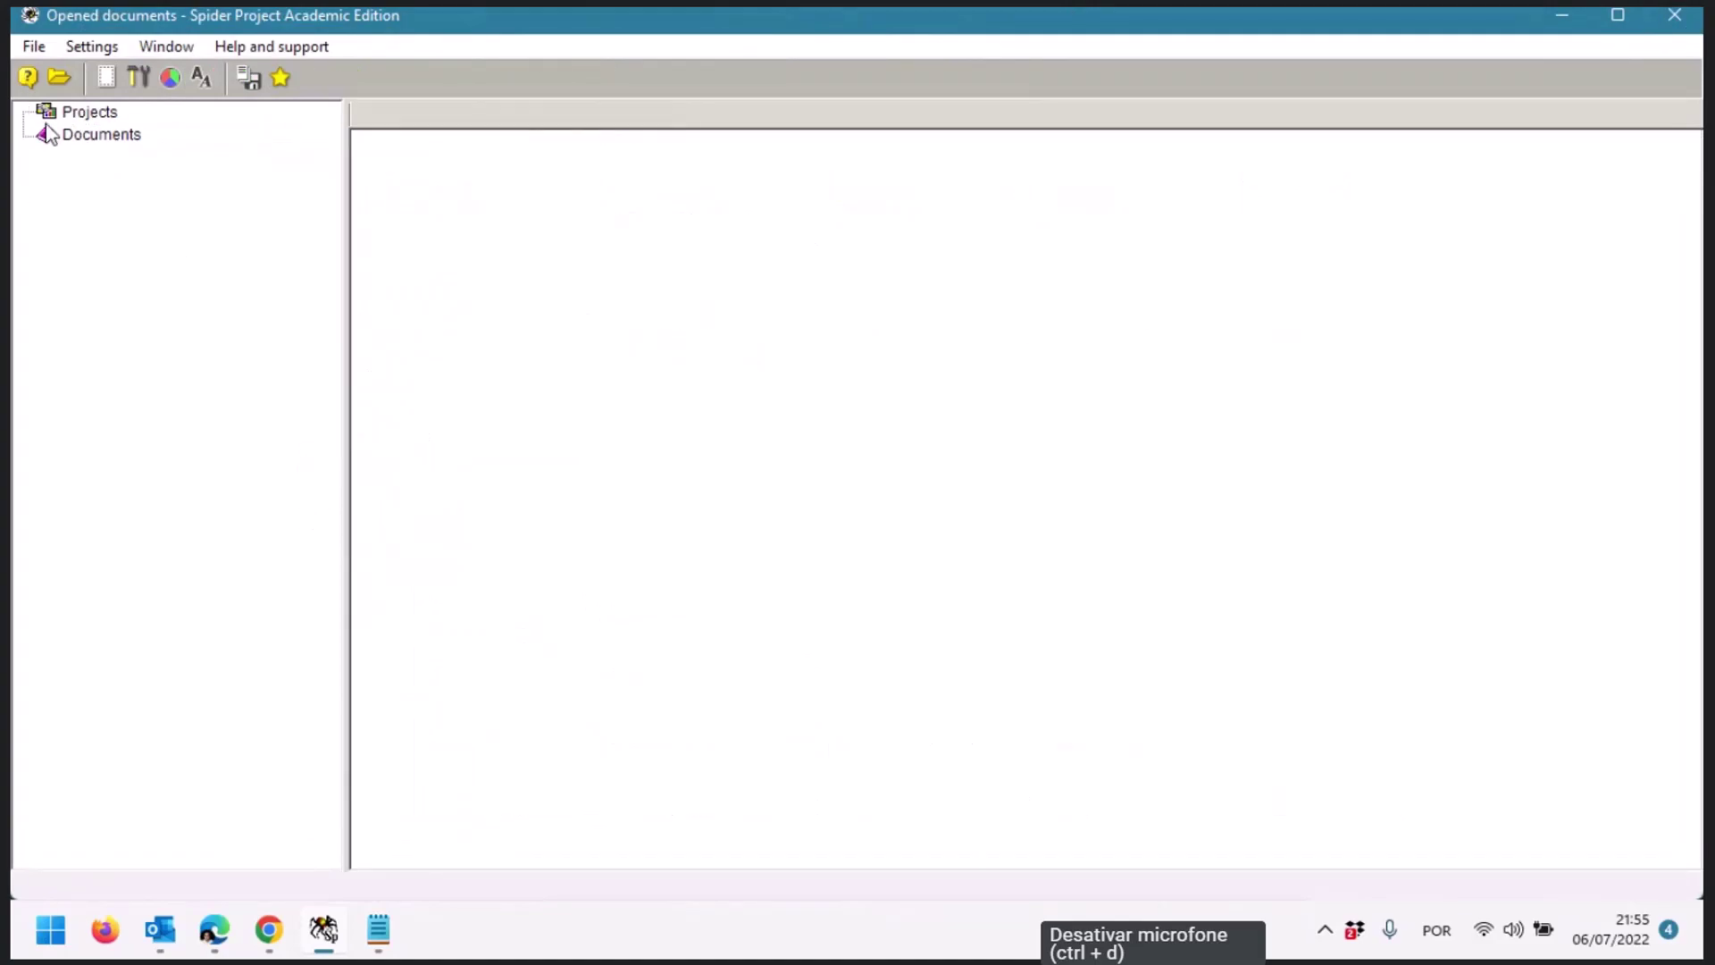
# Compare the notes of stored versions 1, 2 and 1000 of MeuPredio2022, and open version 2
pyautogui.click(59, 78)
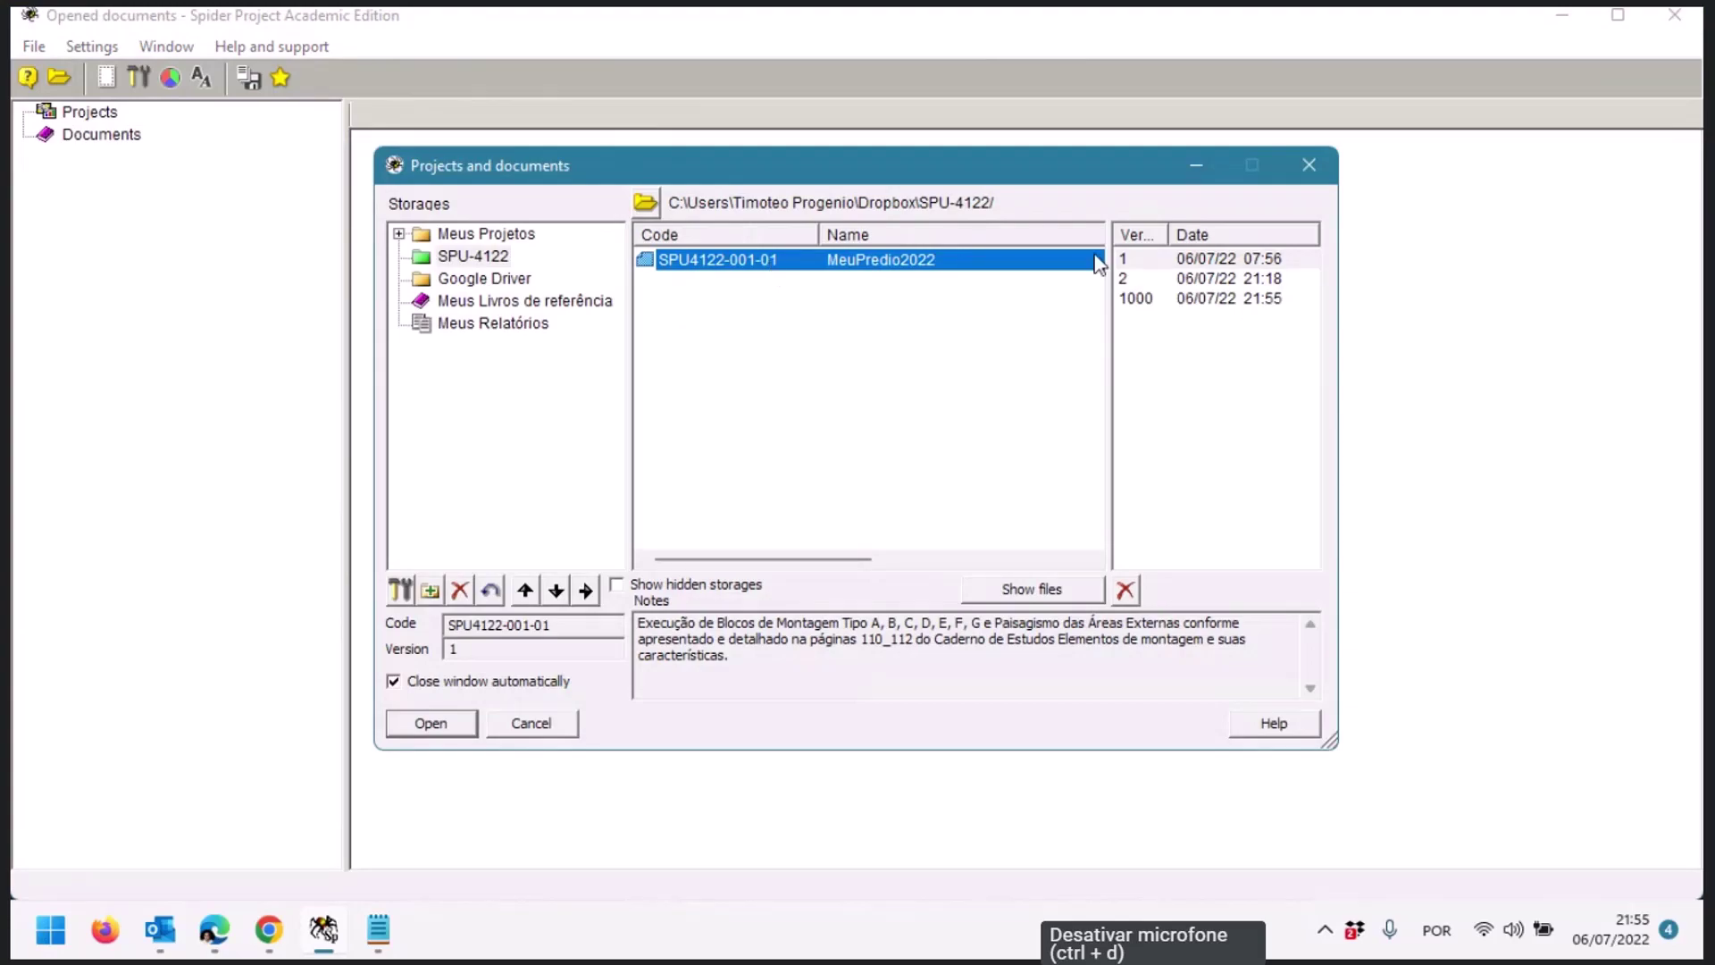
pyautogui.click(1150, 268)
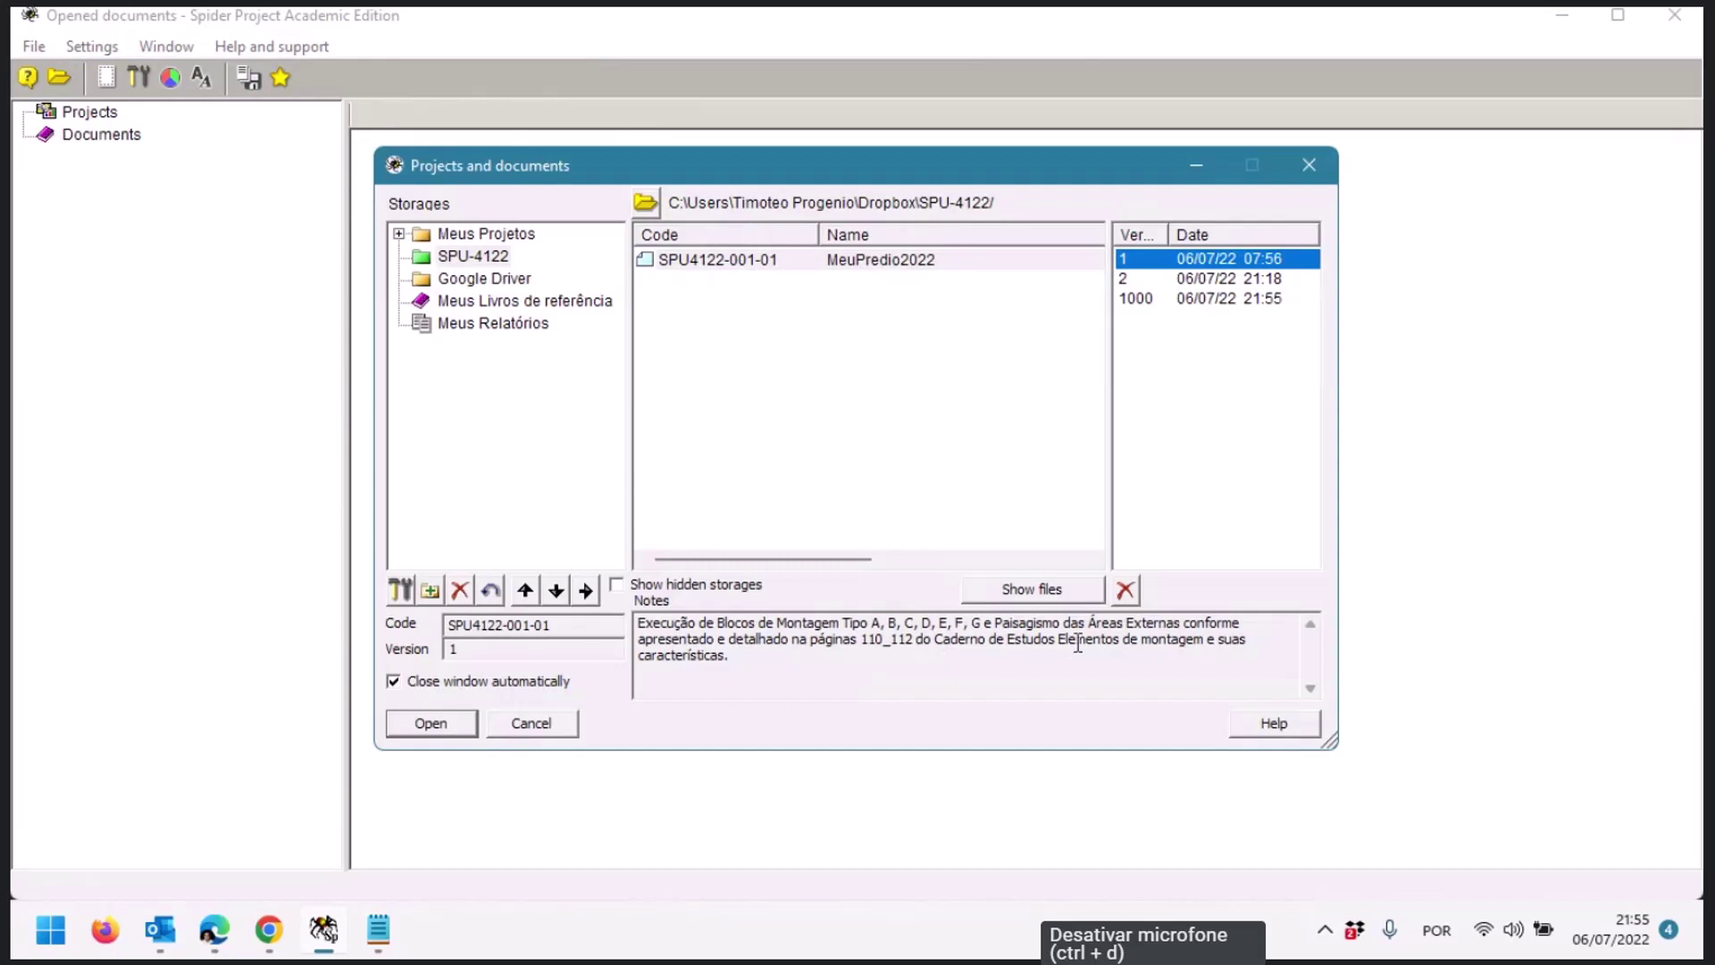
pyautogui.click(1138, 279)
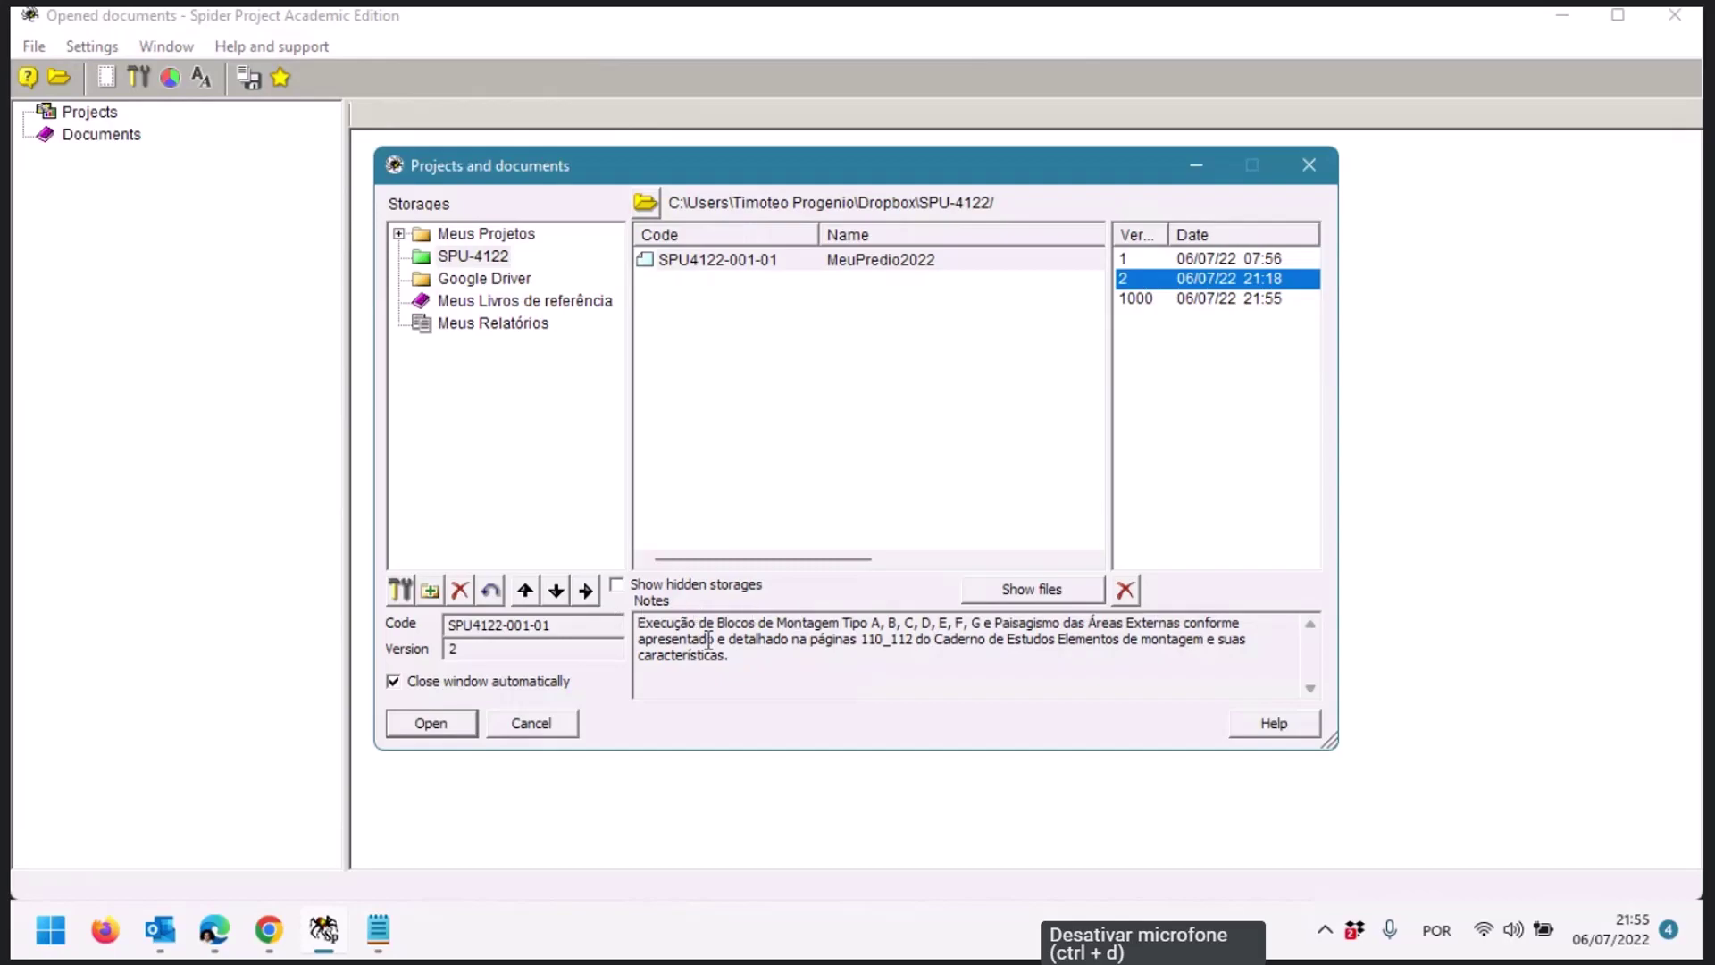
pyautogui.click(1170, 300)
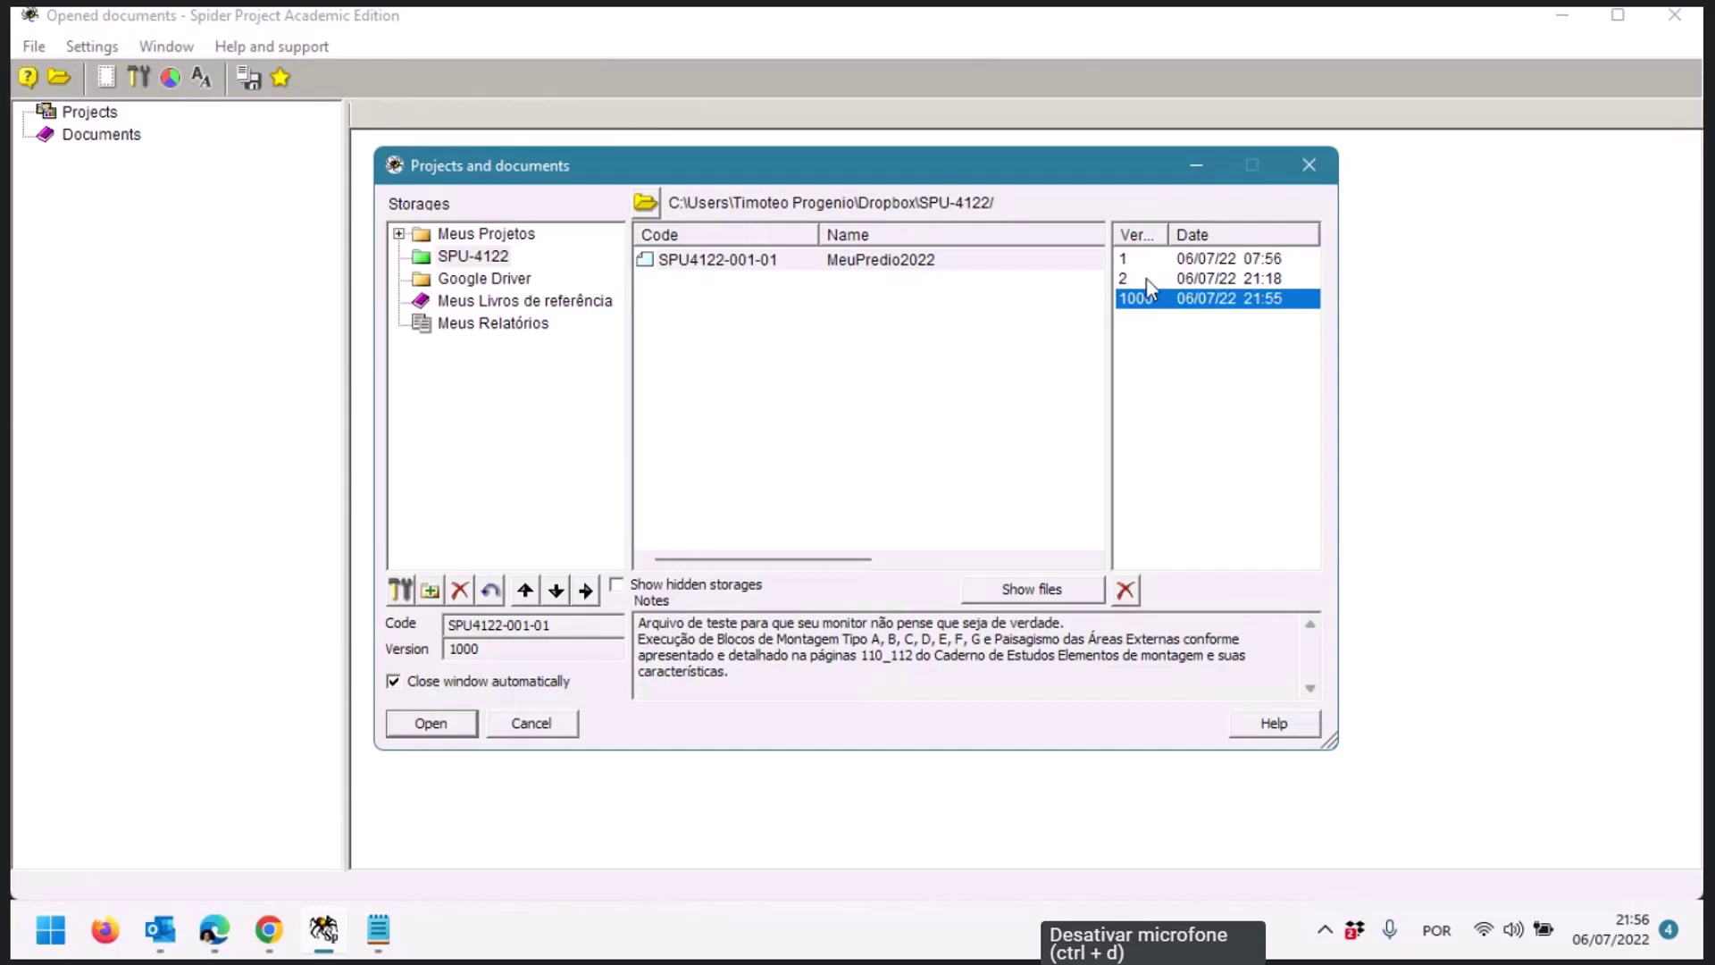
pyautogui.click(1145, 277)
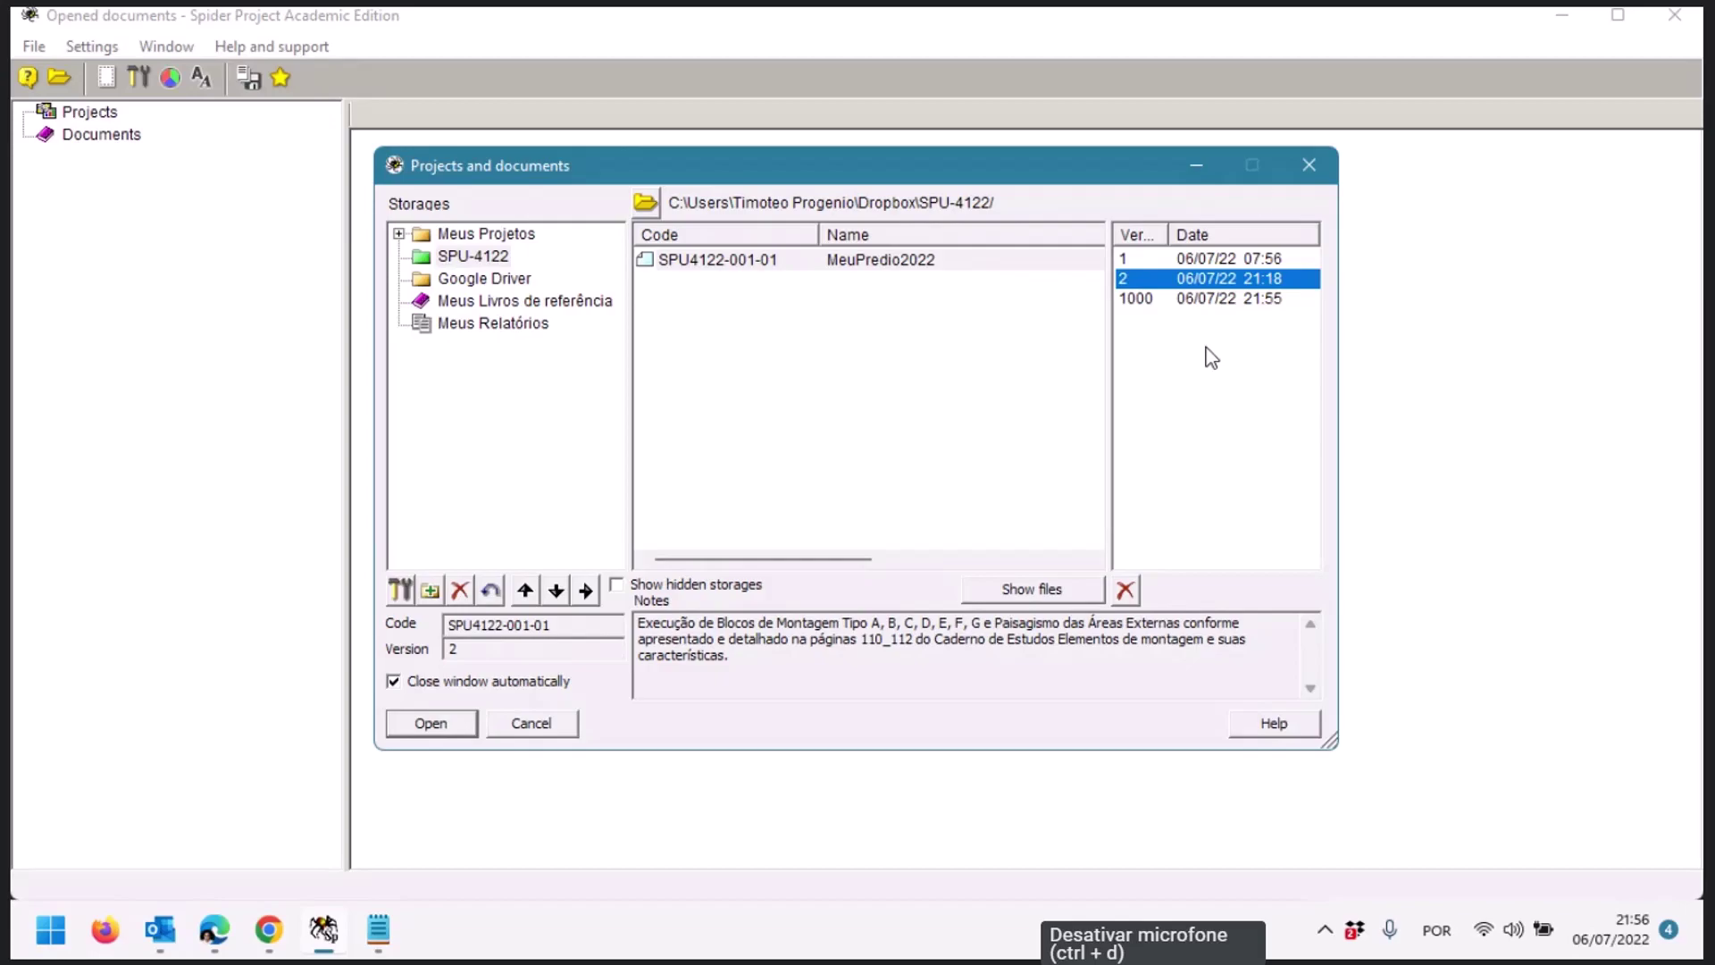
pyautogui.doubleClick(1217, 281)
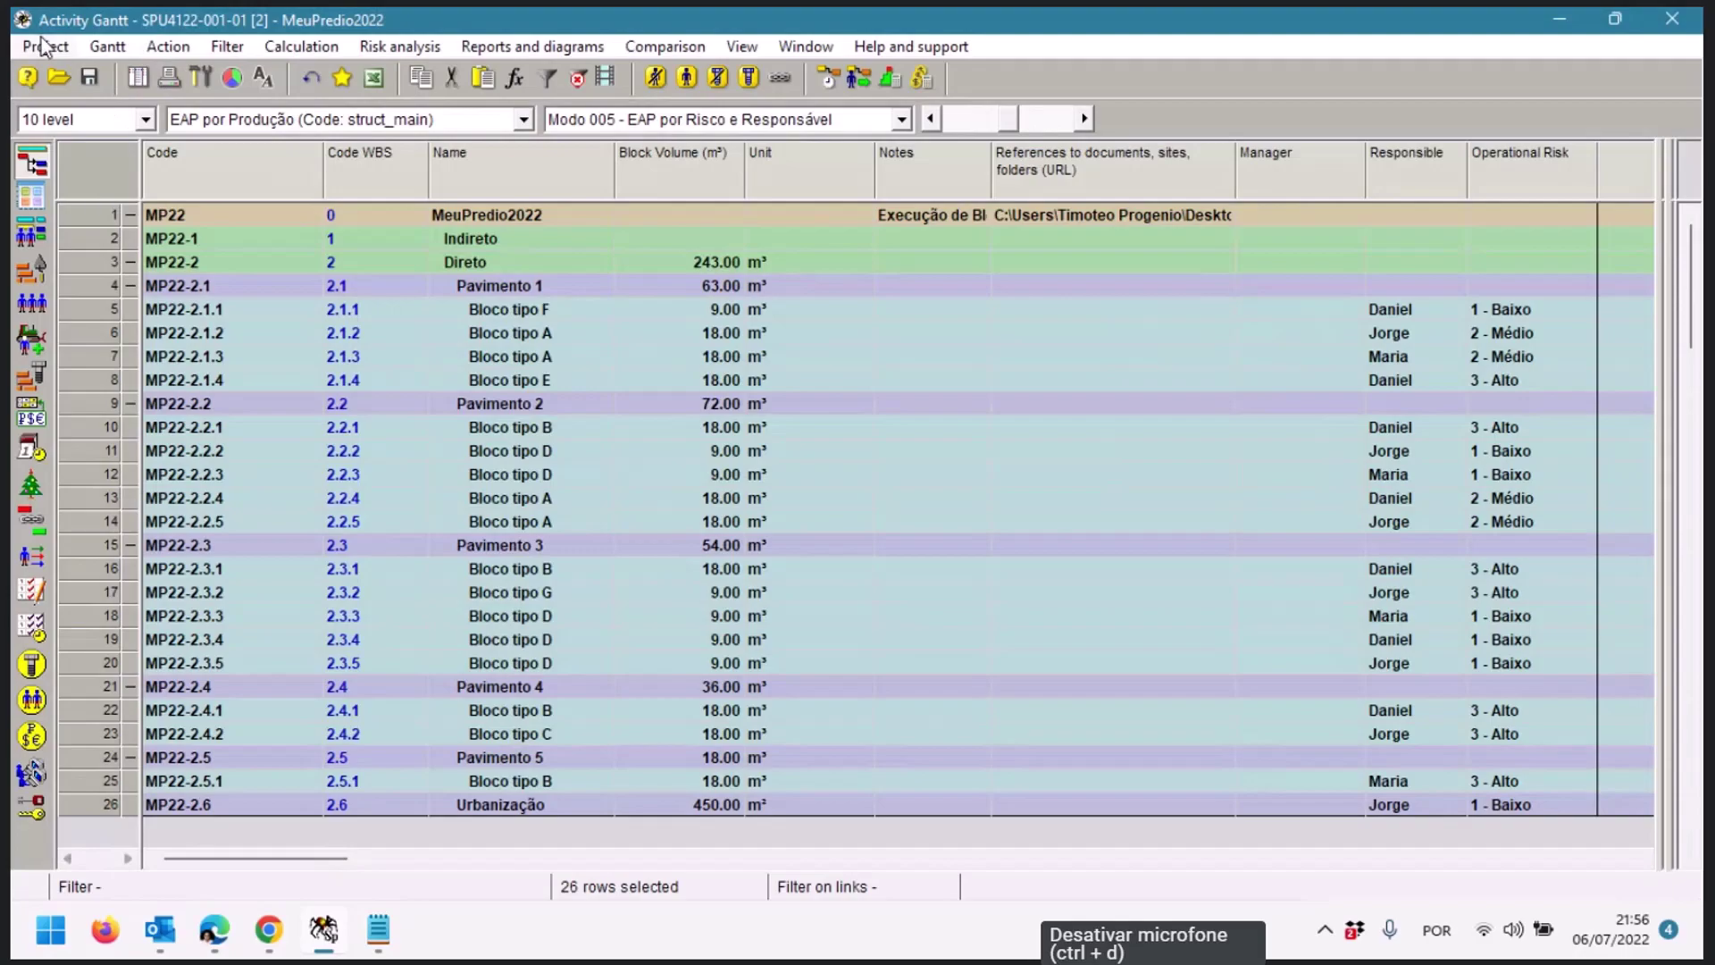
# Add "Versão válida para revisão por parte do Monitor." as the first line of the notes in version 2's project properties
pyautogui.click(45, 46)
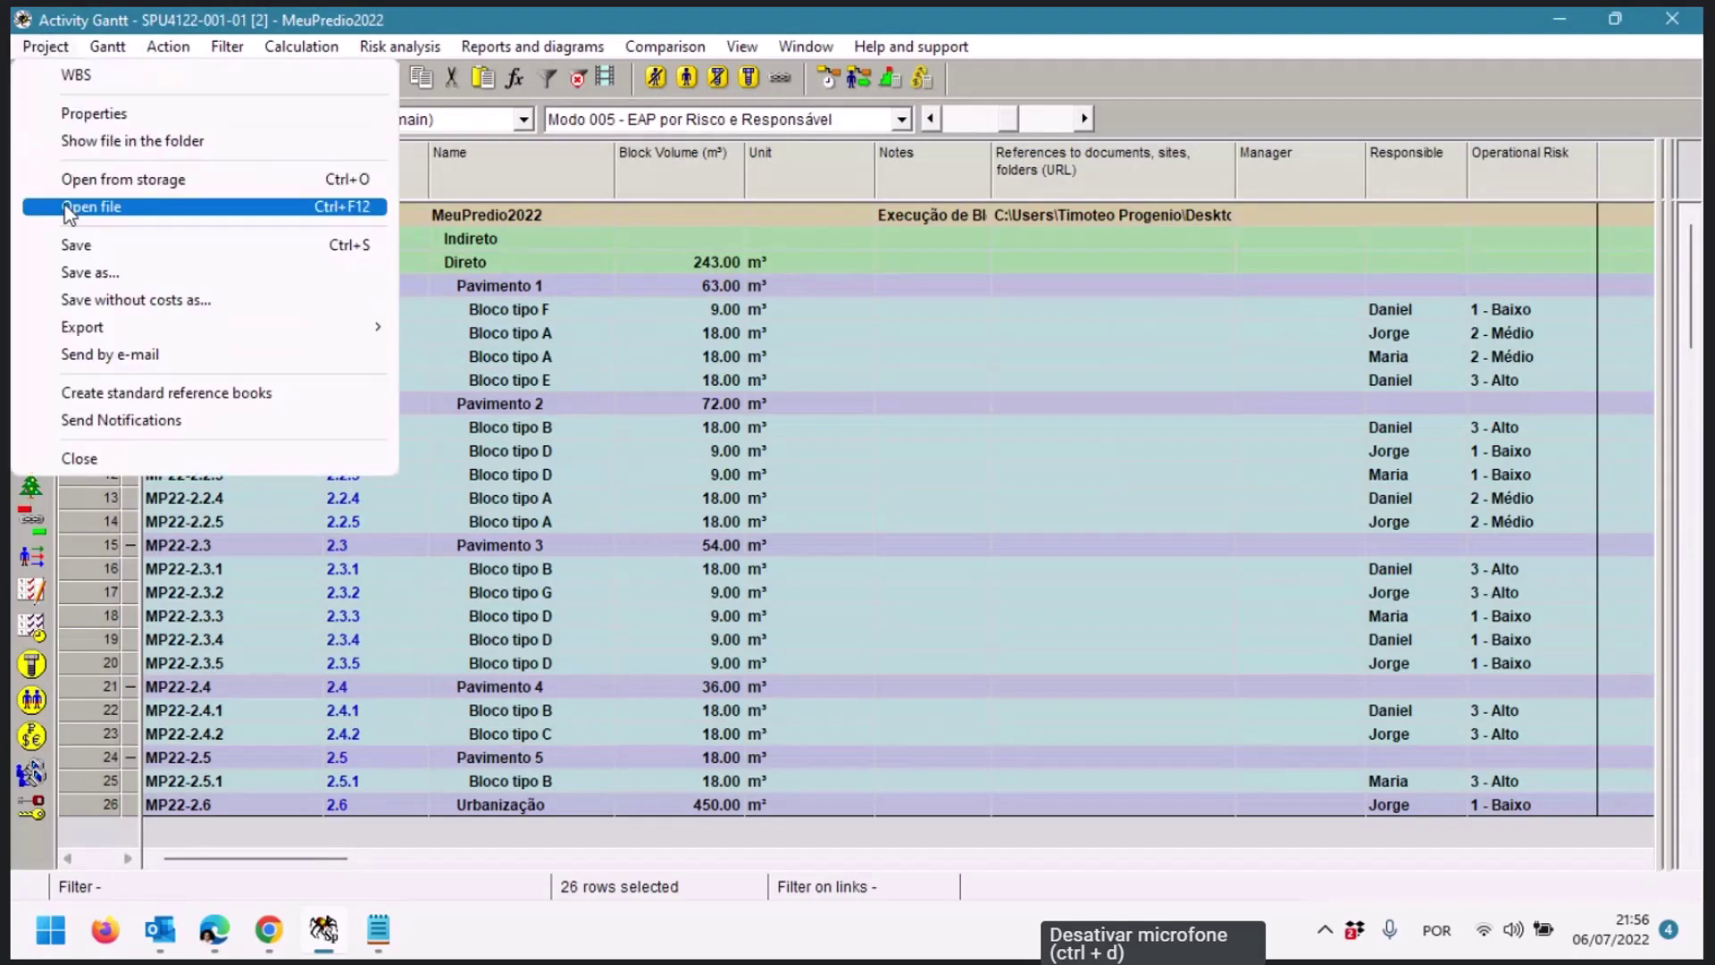
pyautogui.click(94, 114)
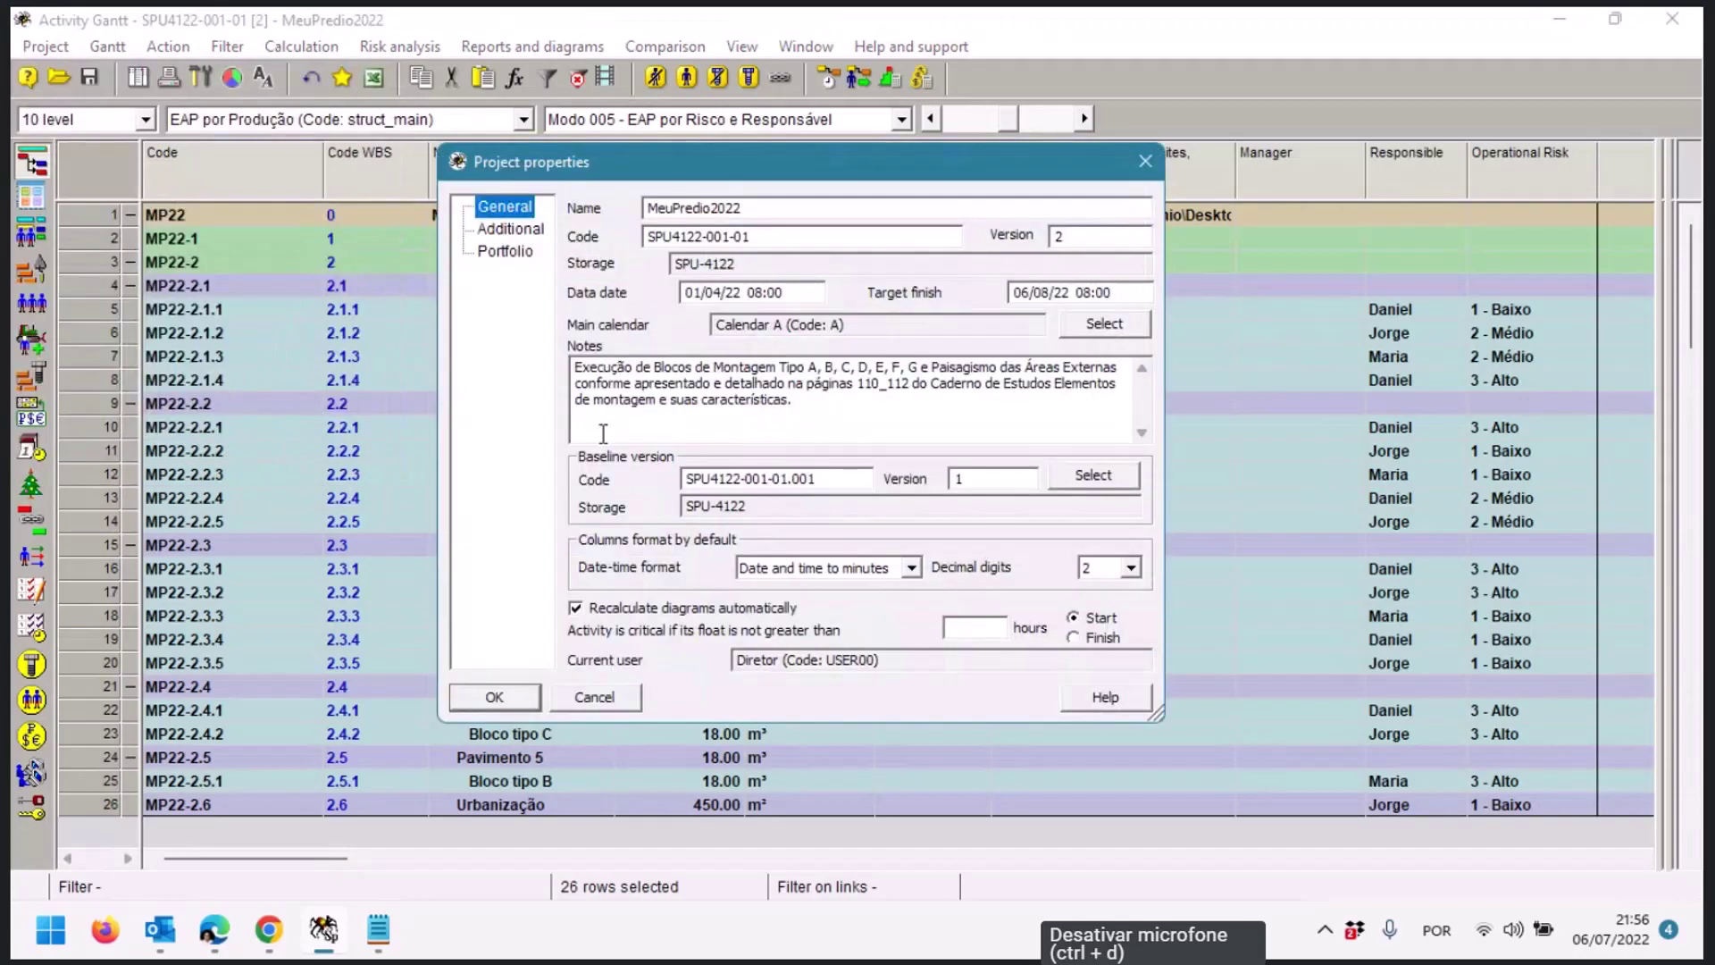
pyautogui.click(575, 367)
pyautogui.press('Return')
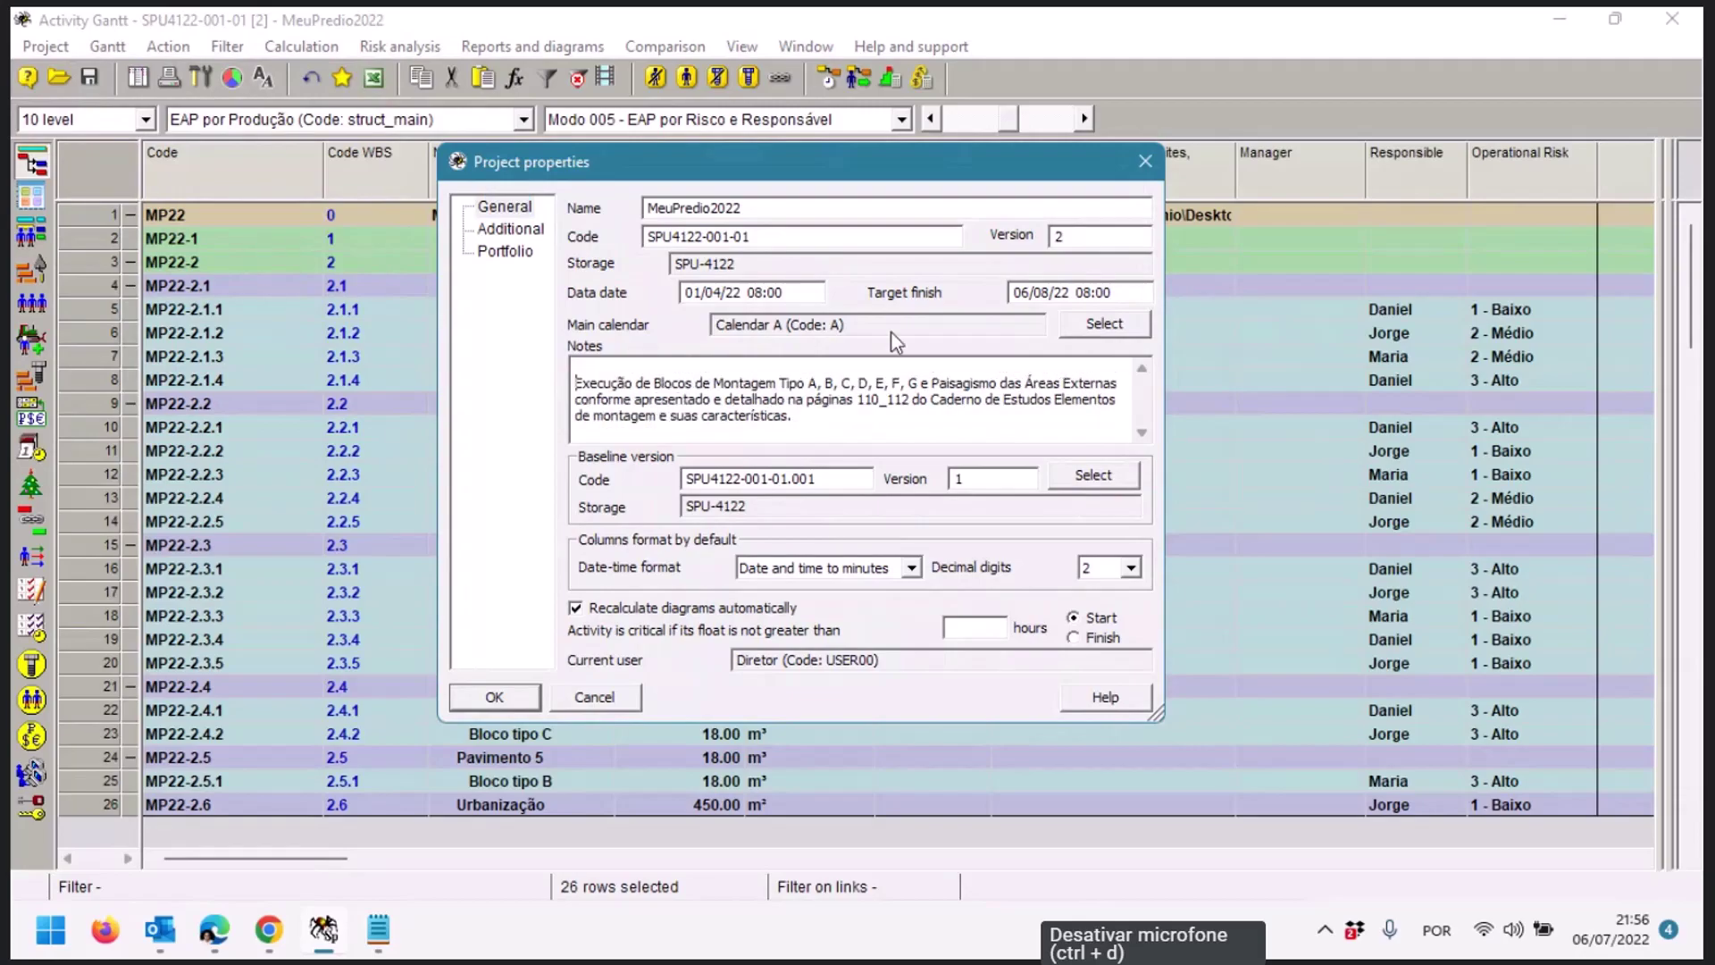
pyautogui.write('Versão váli')
pyautogui.hotkey('shift', 'Home')
pyautogui.press('End')
pyautogui.write('da para revisão por parte do Moni')
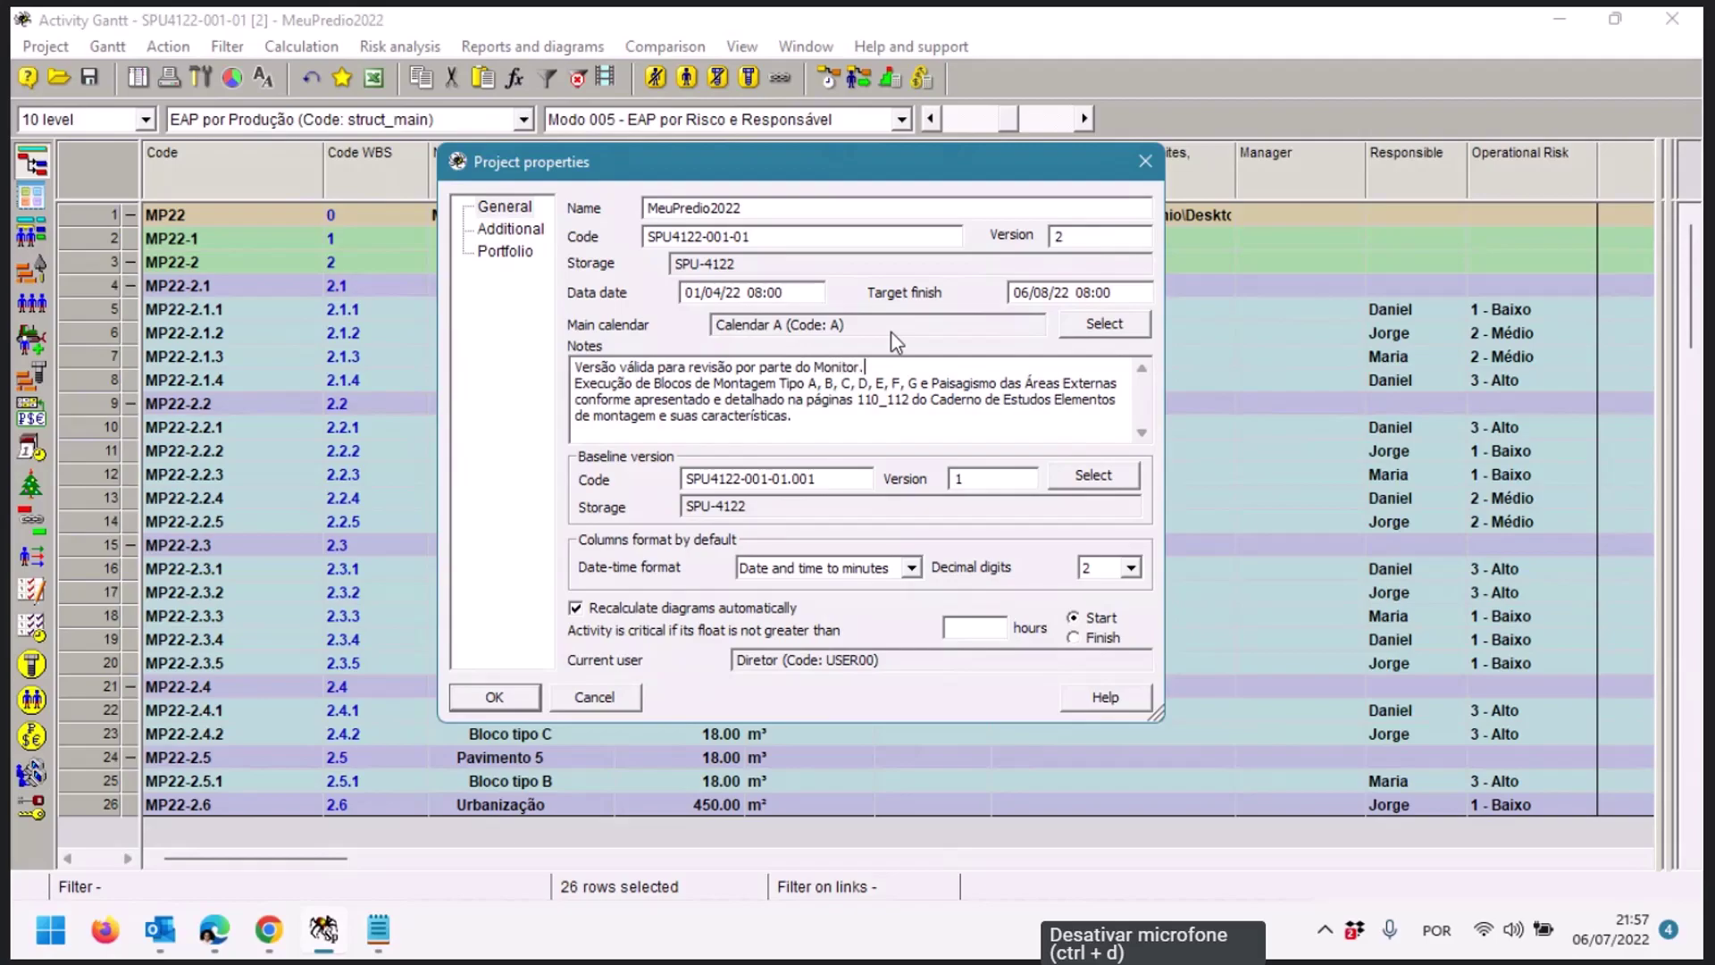
pyautogui.click(511, 696)
pyautogui.click(512, 697)
pyautogui.click(40, 47)
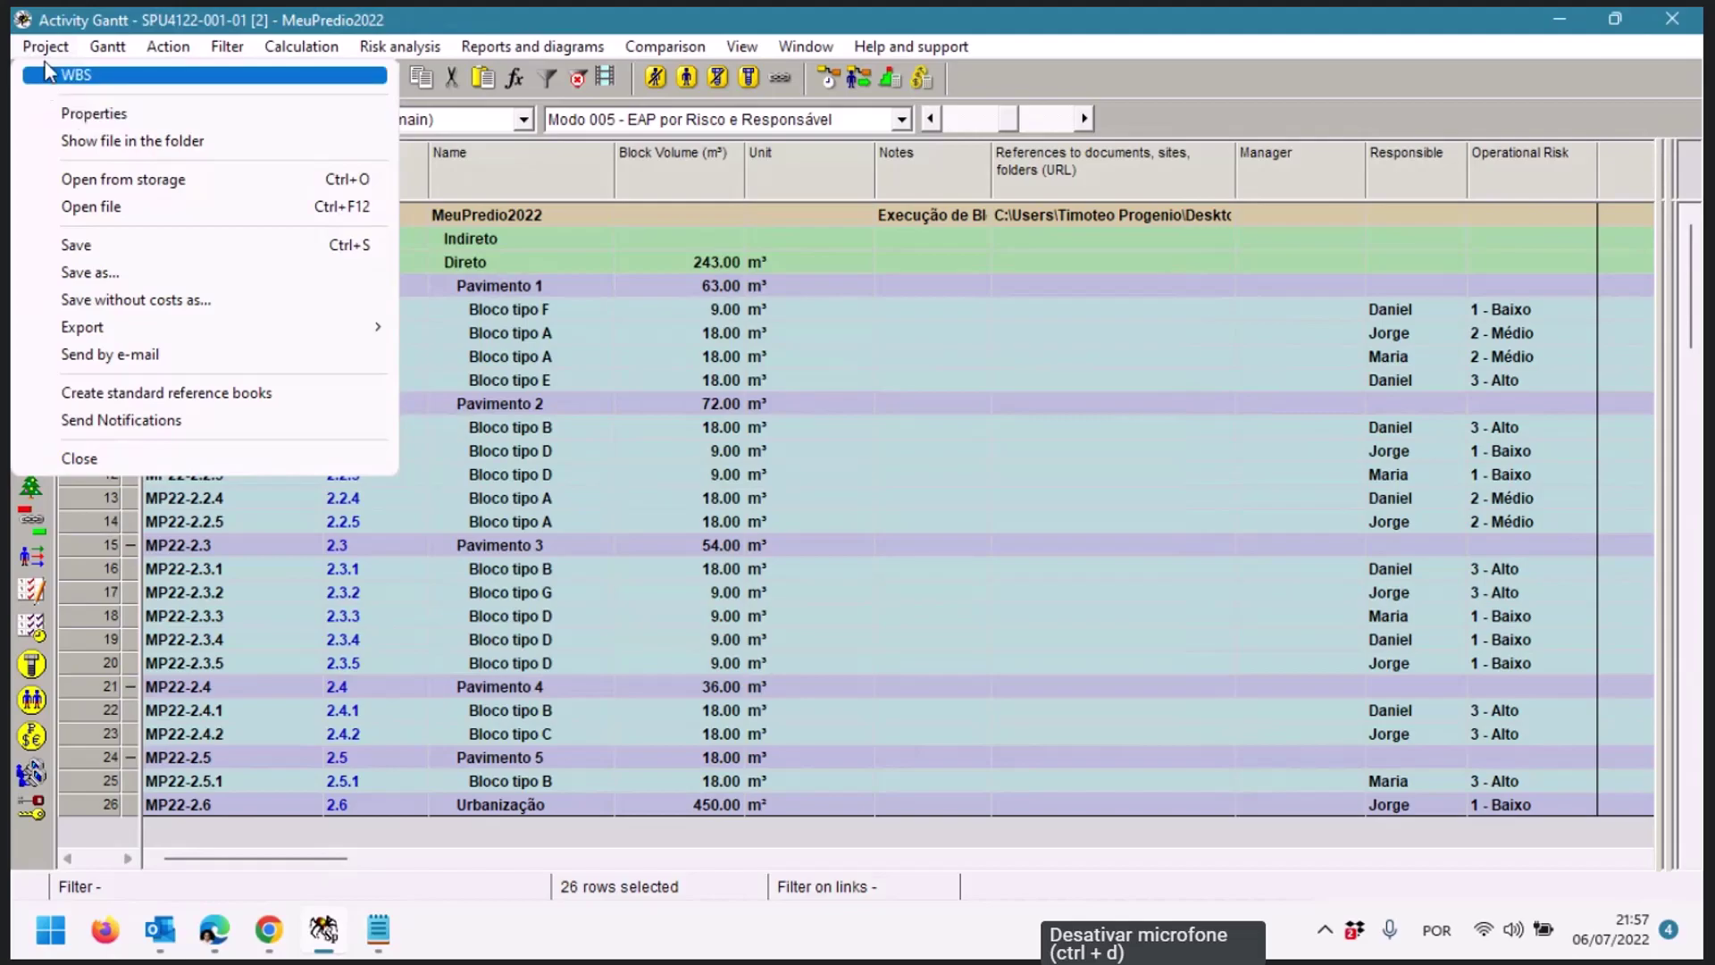
pyautogui.click(124, 211)
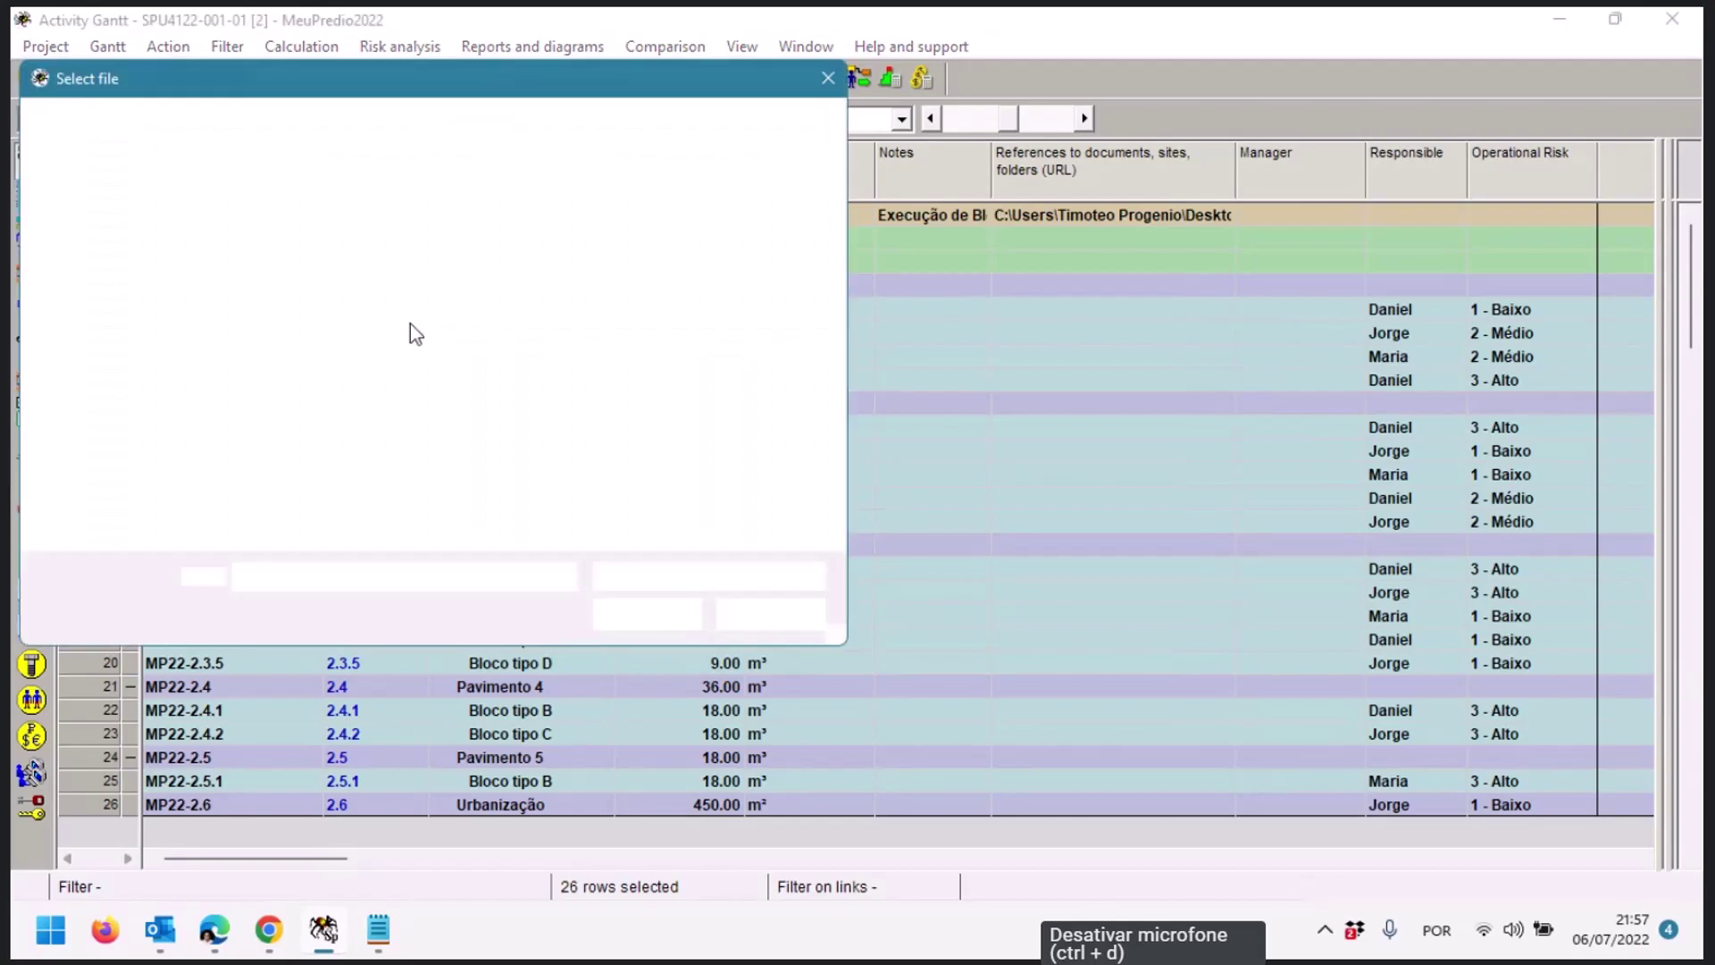
pyautogui.click(828, 78)
# Close version 2 of the project, saving its changes, and open version 1 from the SPU-4122 storage
pyautogui.click(45, 46)
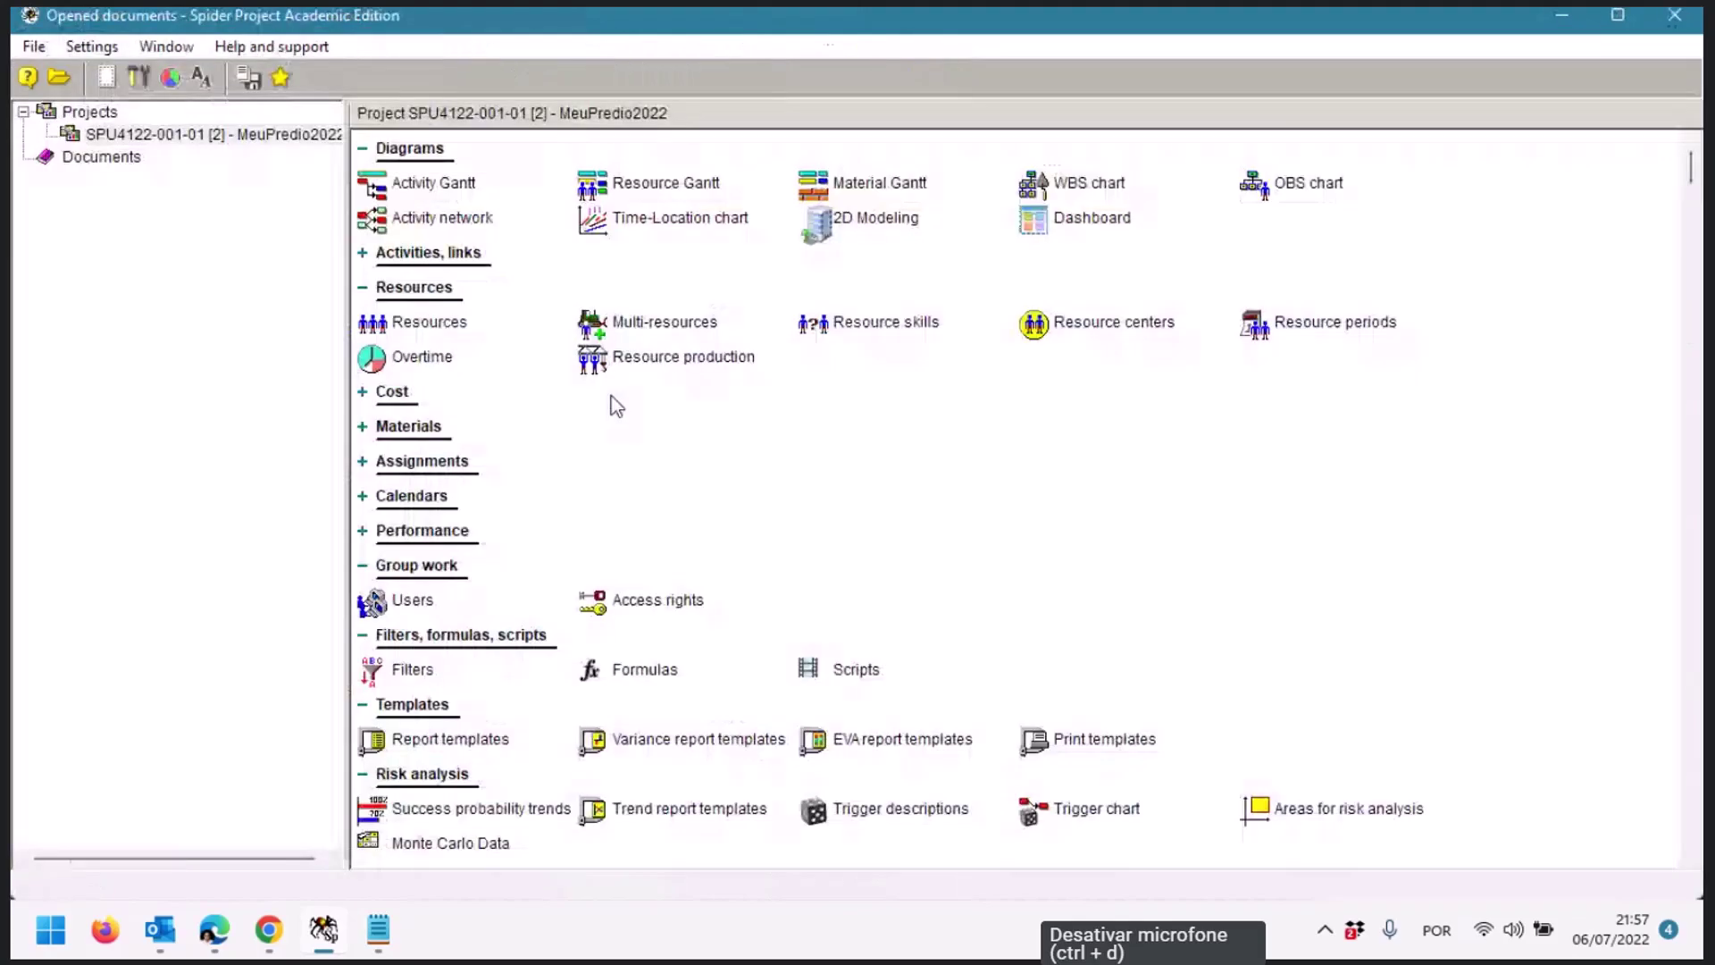
pyautogui.rightClick(117, 134)
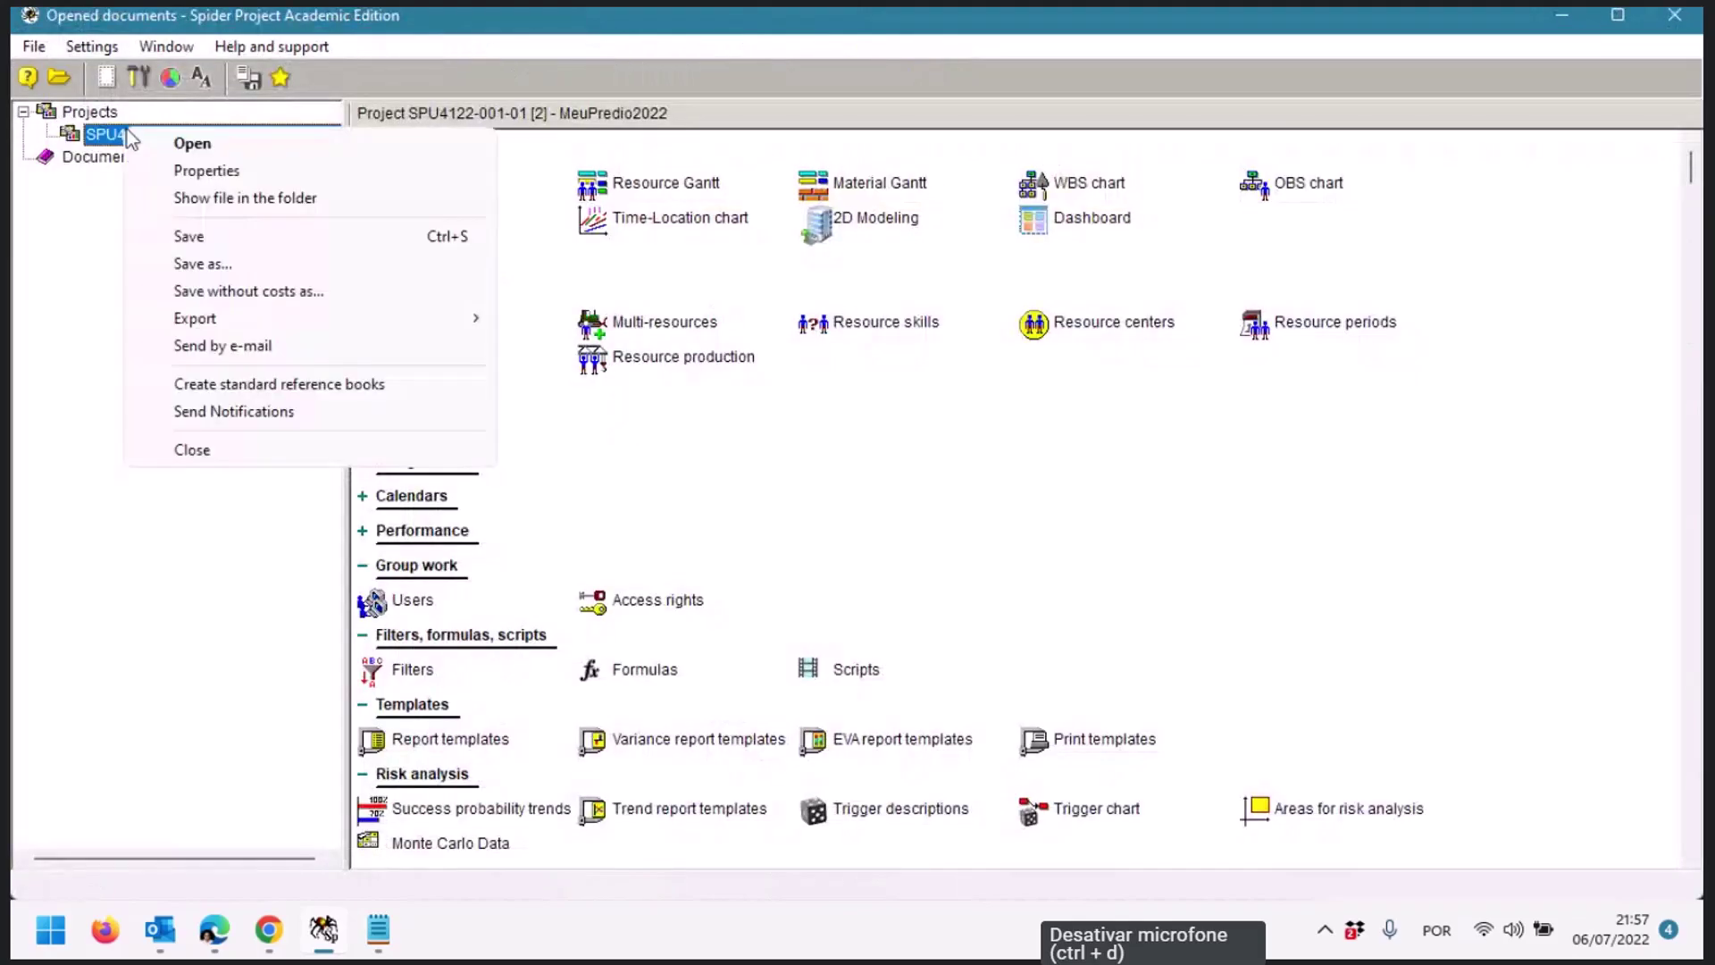
pyautogui.click(228, 447)
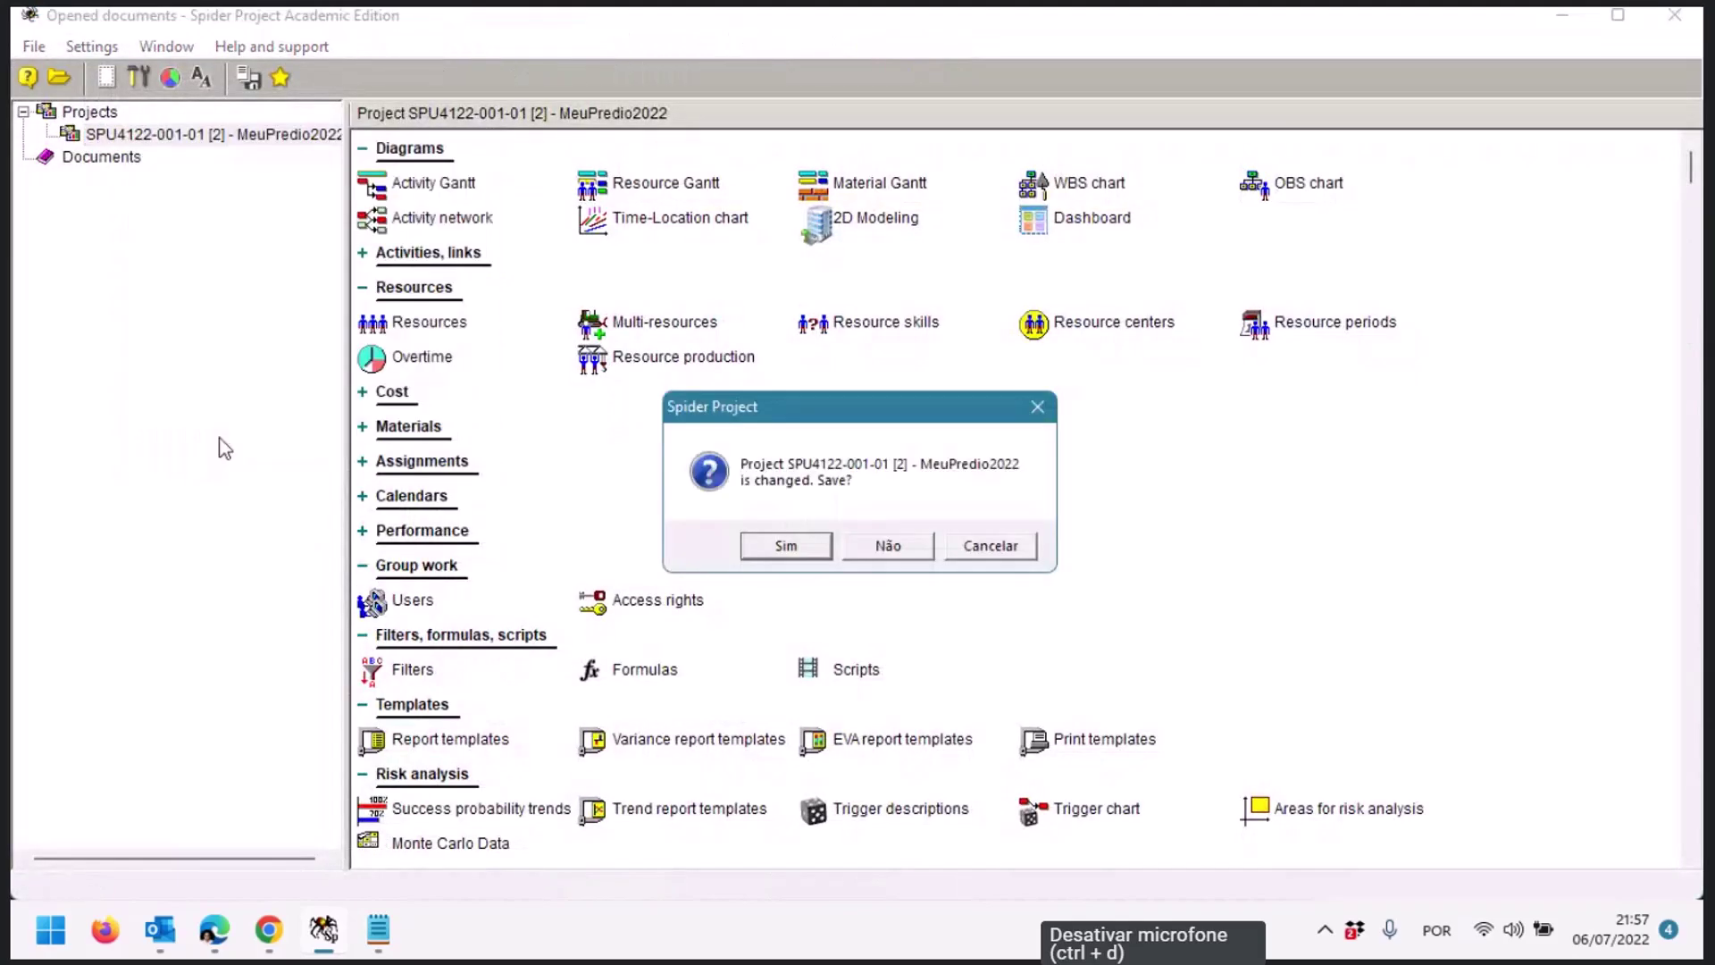
pyautogui.click(786, 545)
pyautogui.click(55, 80)
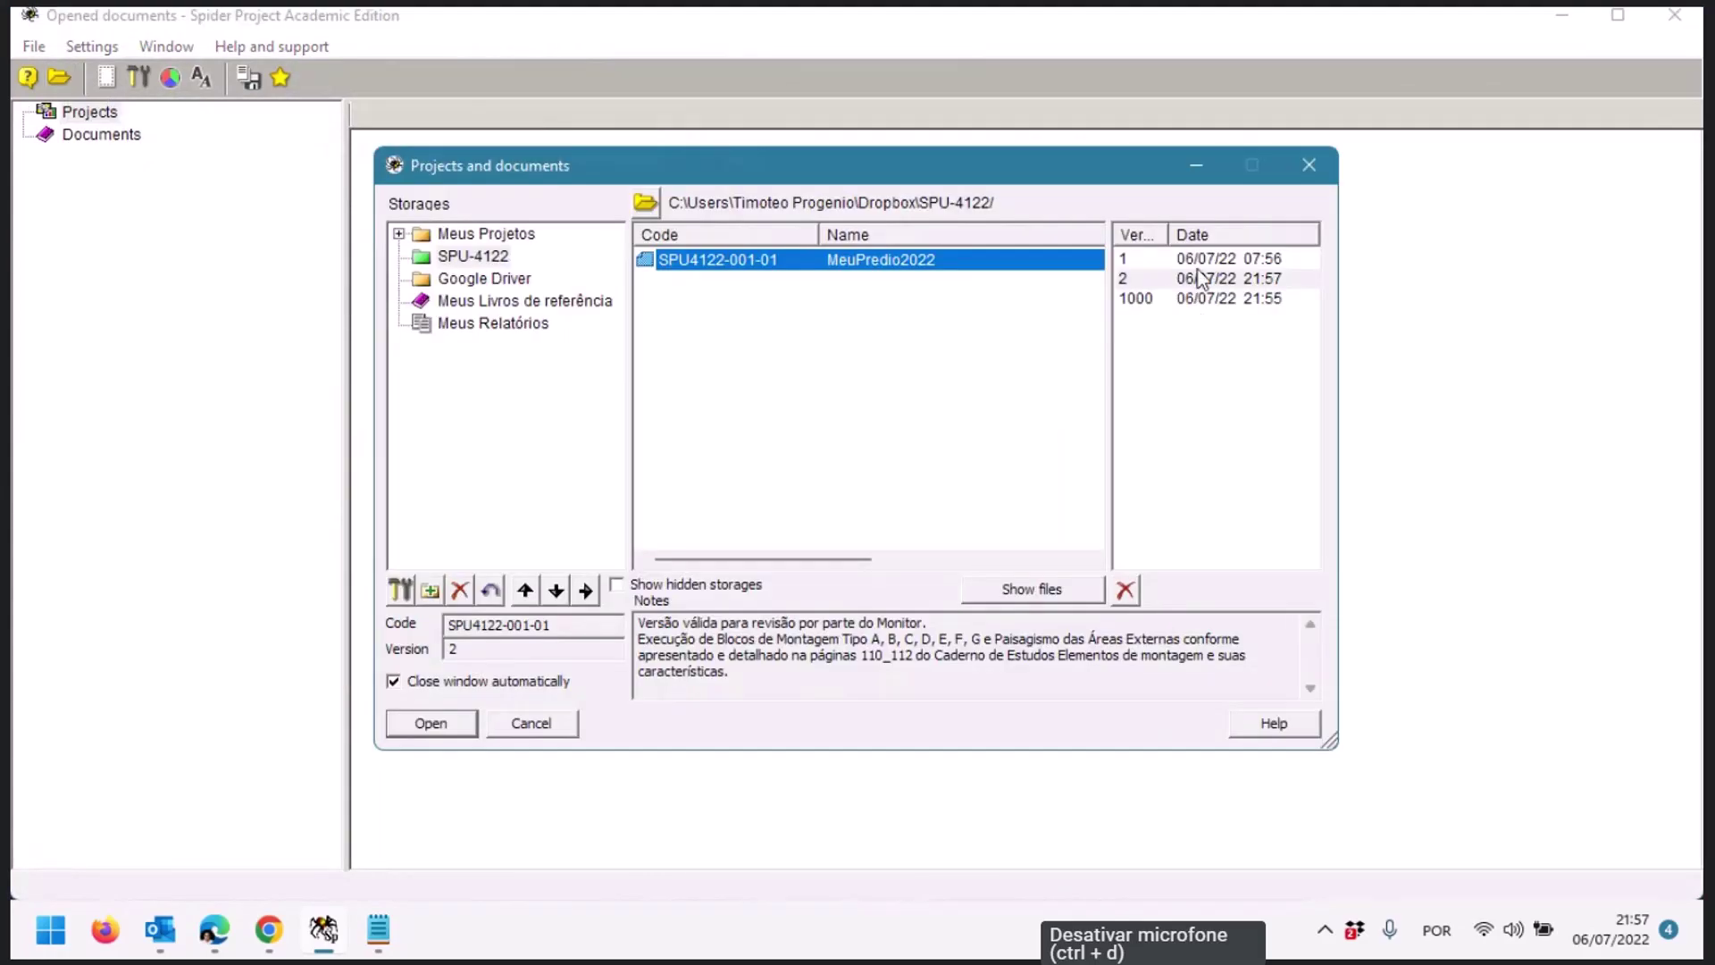
pyautogui.click(1144, 259)
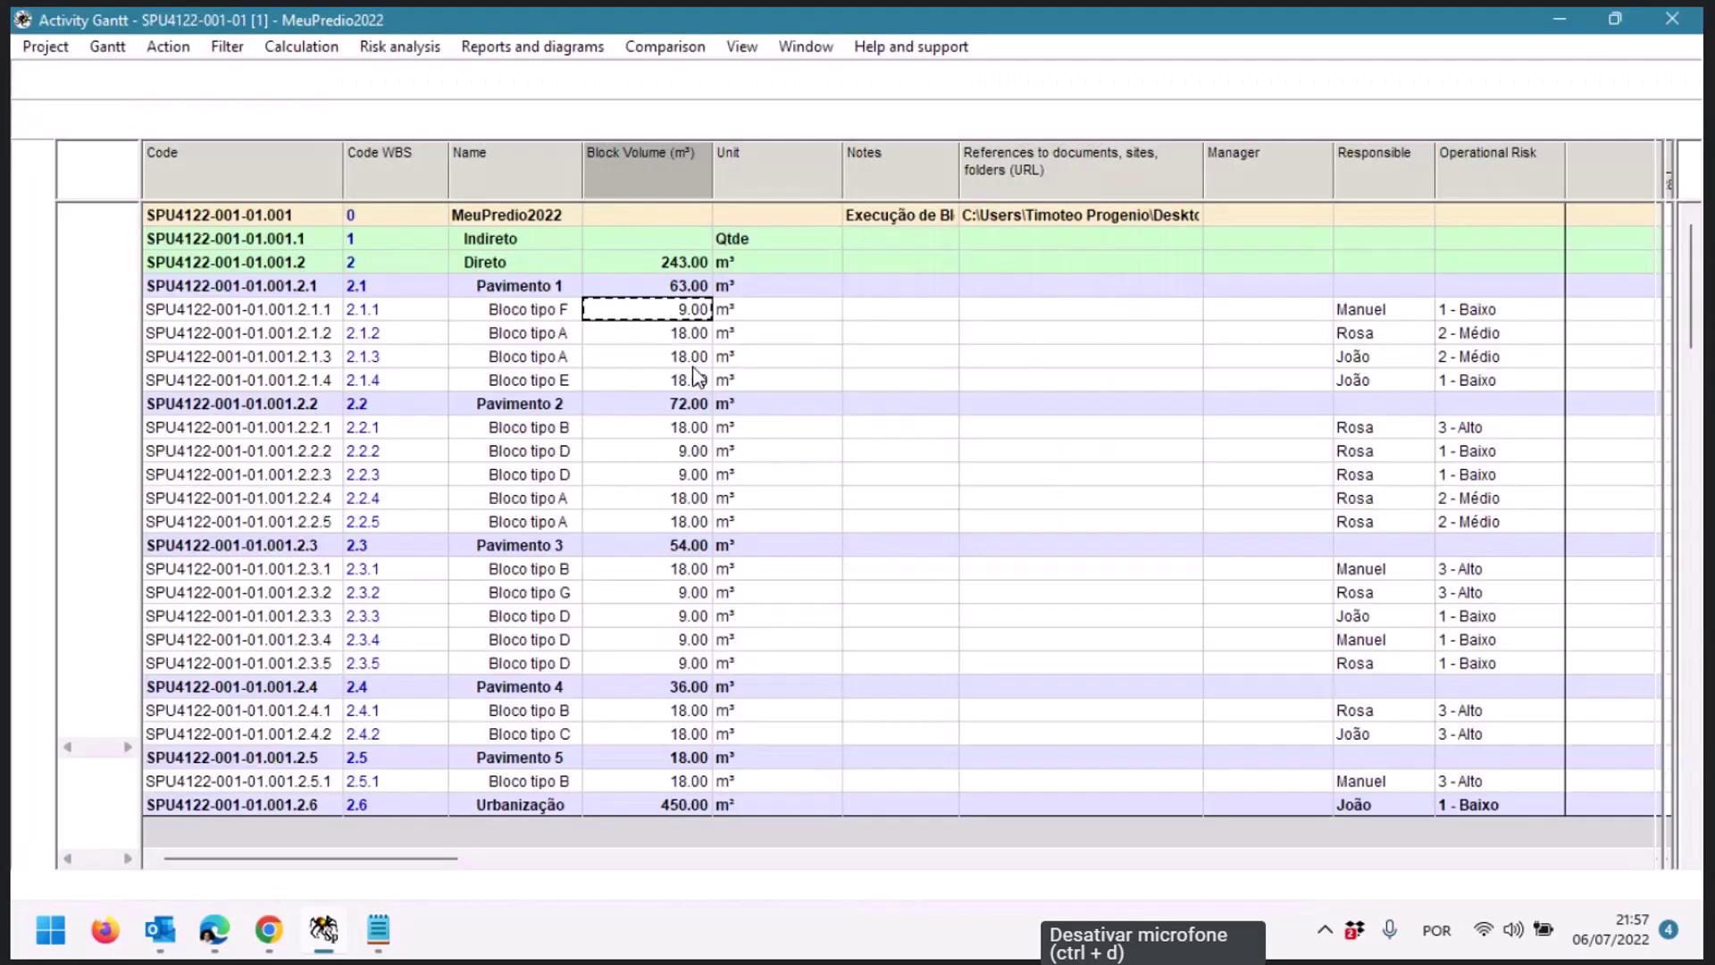
# Add "Versão inválida para revisão por parte do monitor" as the first line of the notes in version 1's project properties
pyautogui.click(45, 46)
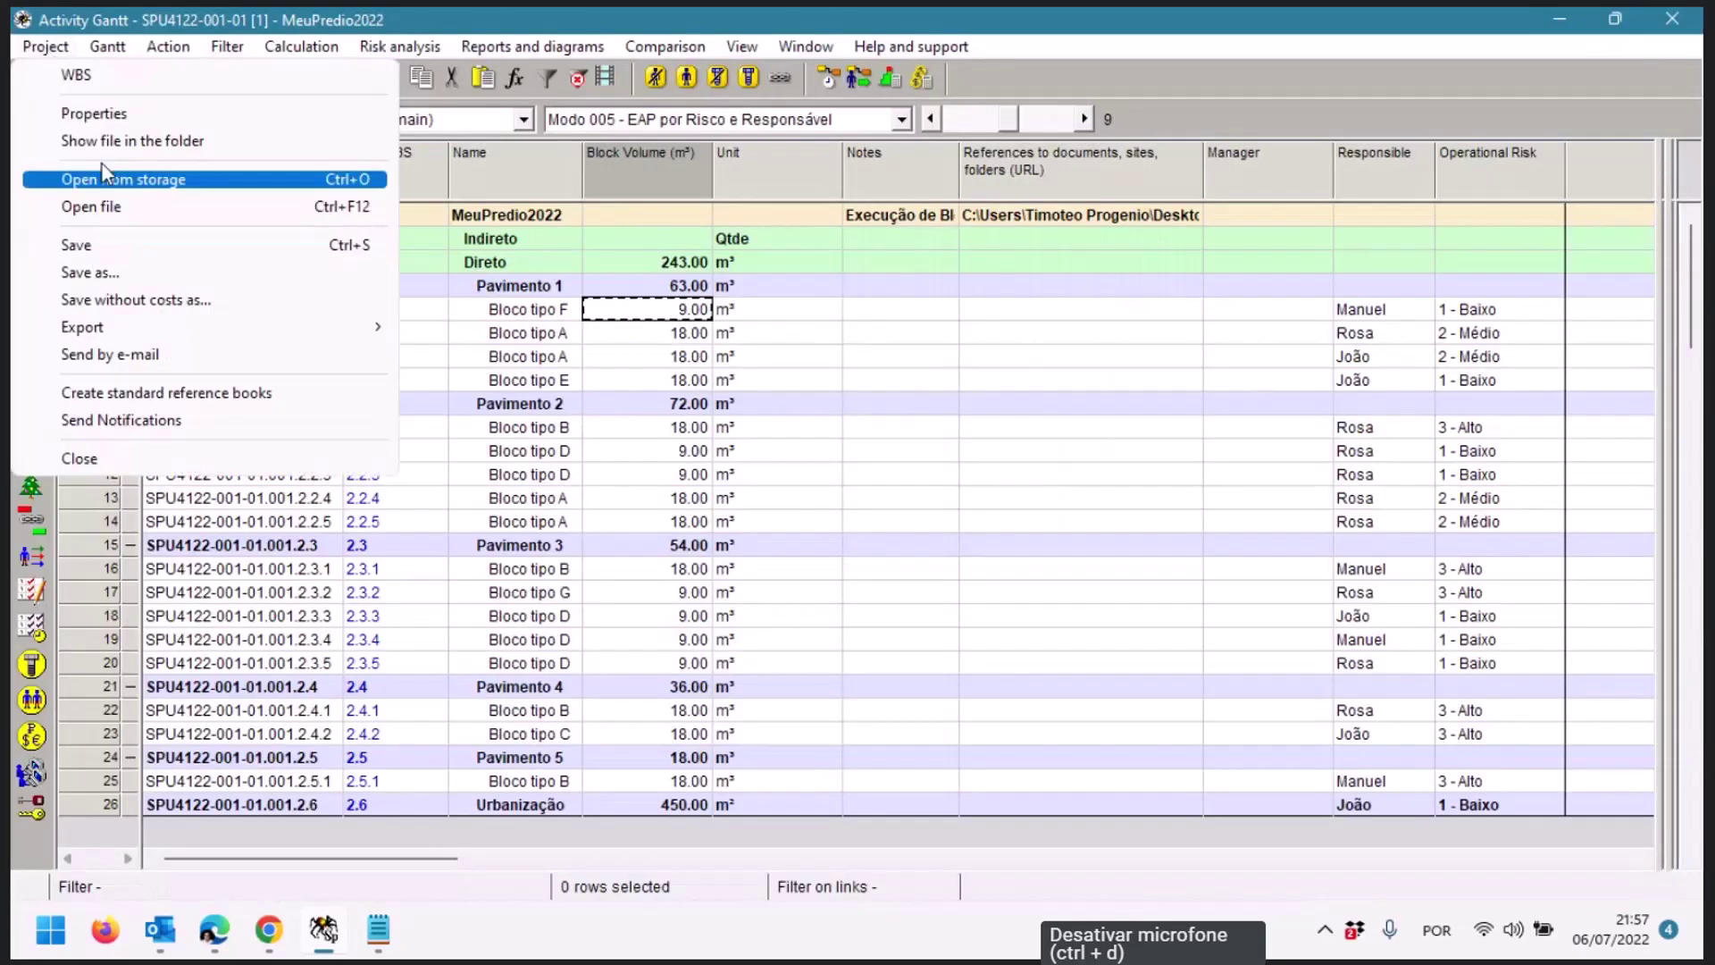
pyautogui.click(94, 113)
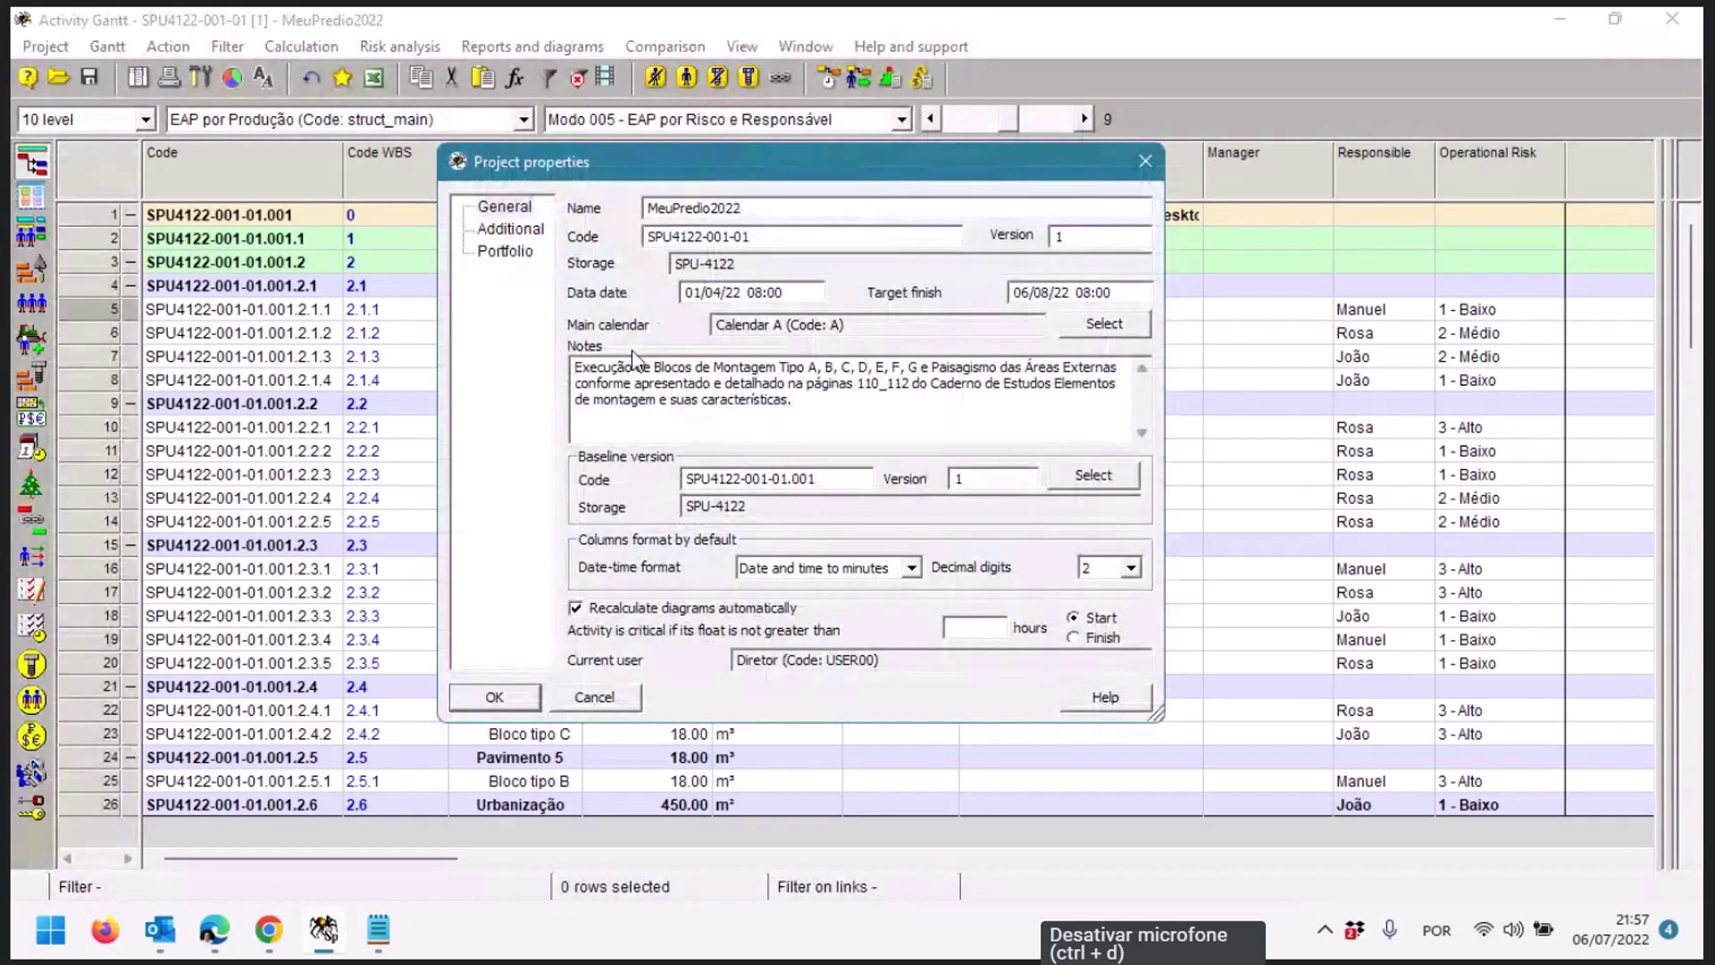
pyautogui.write('V')
pyautogui.press('Return')
pyautogui.write('ersão inválida')
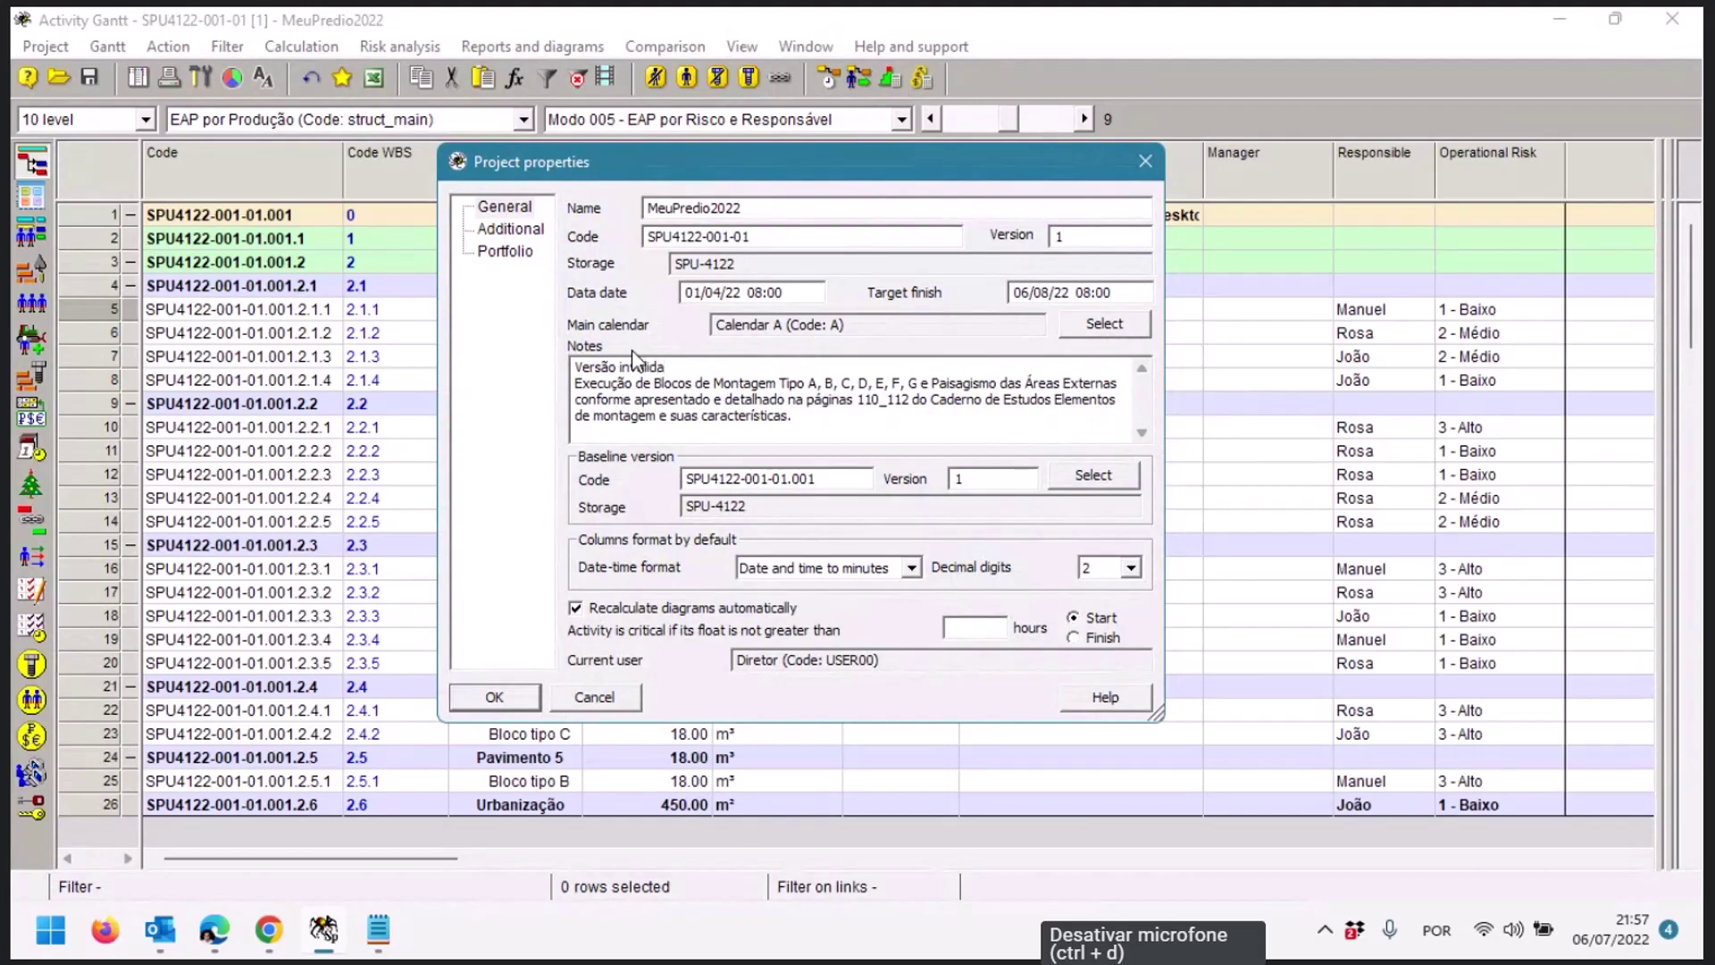
pyautogui.write(' para revisão por parte do montor')
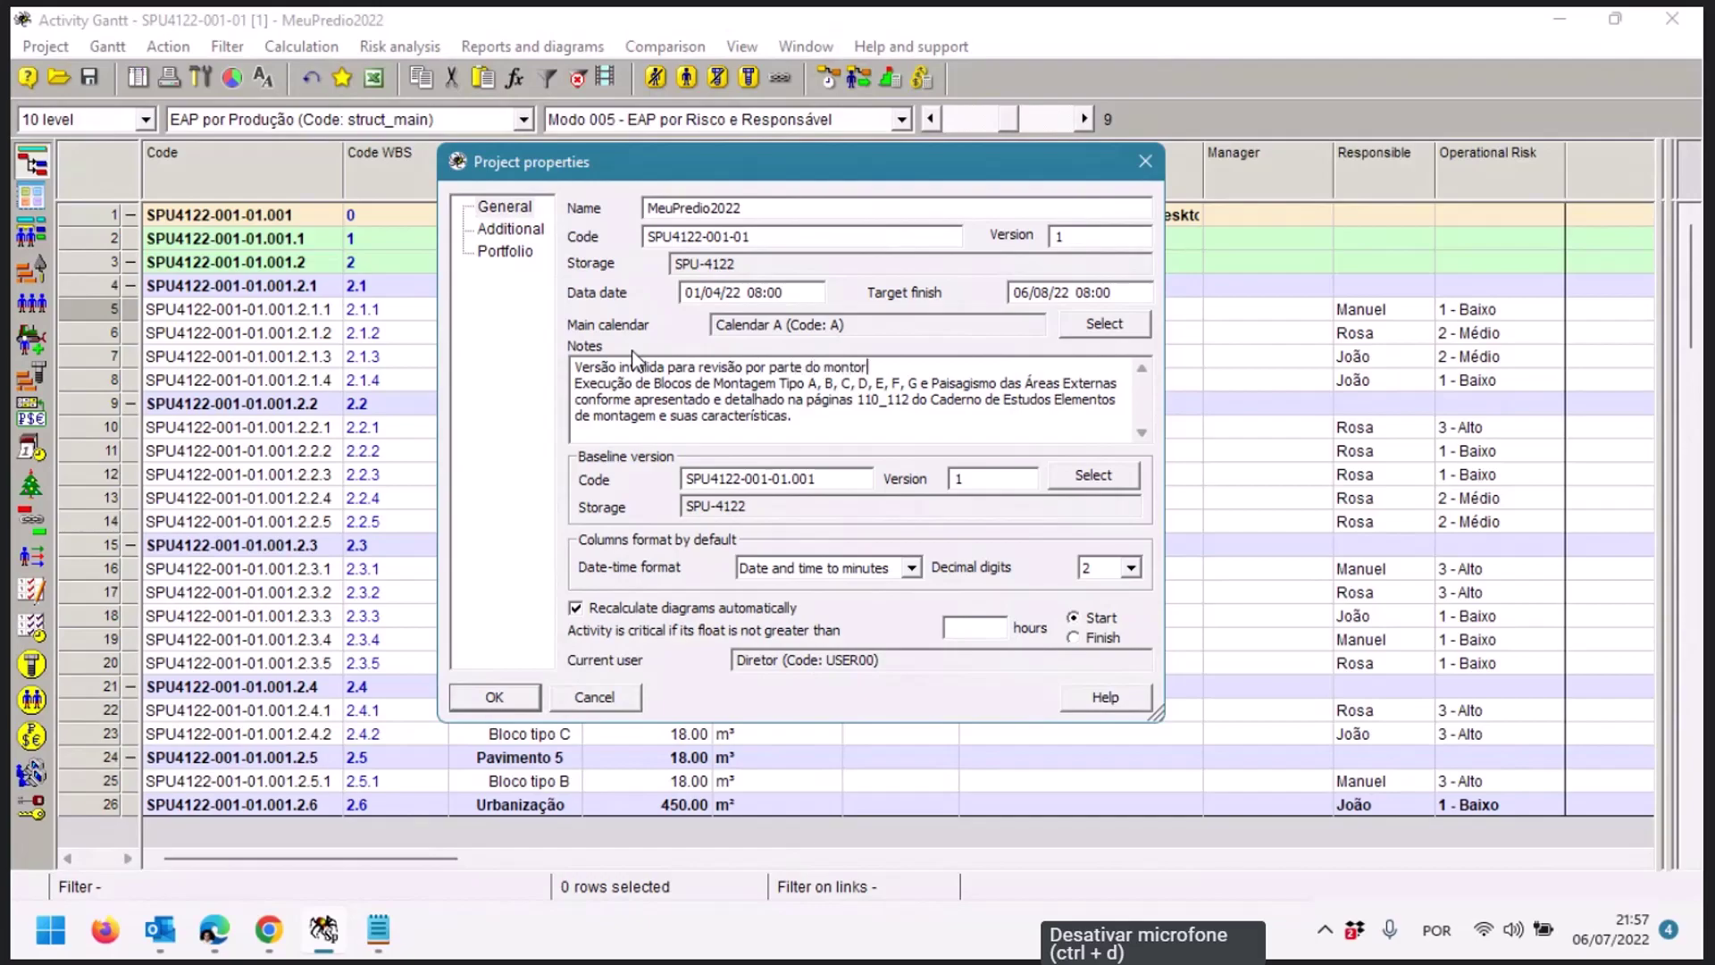
pyautogui.press('BackSpace')
pyautogui.press('BackSpace')
pyautogui.press('BackSpace')
pyautogui.write('itor')
pyautogui.click(494, 694)
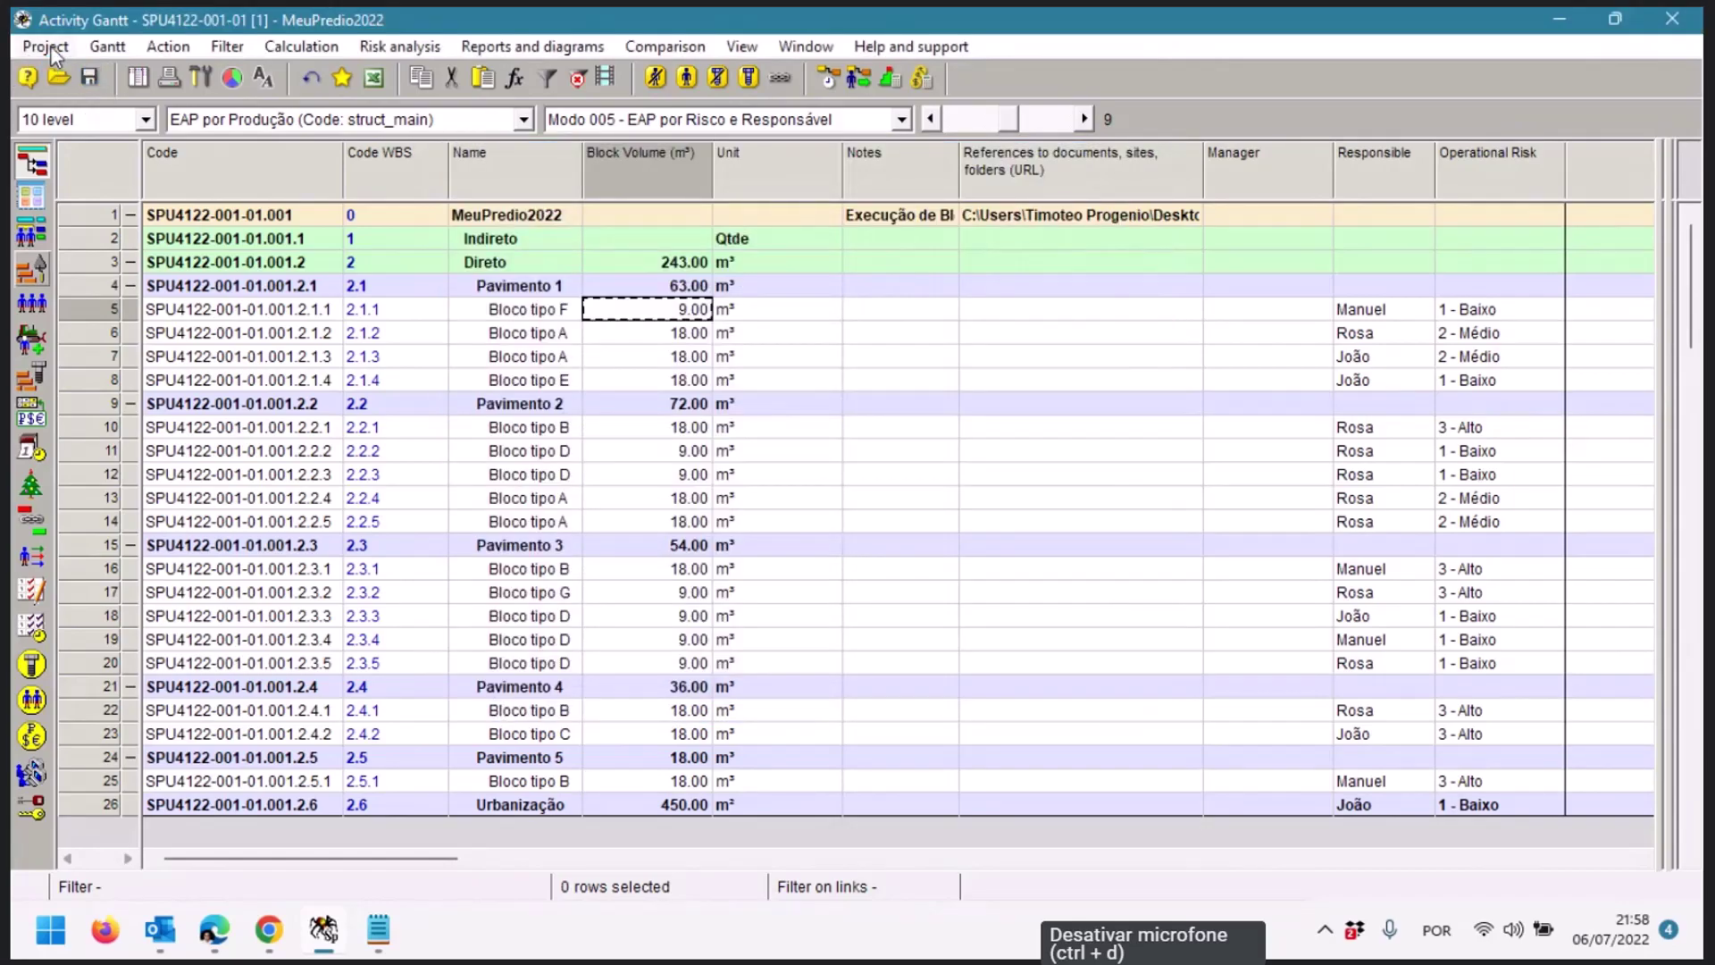
# Close version 1 of the project and open version 2 of SPU4122-001-01 from the SPU-4122 storage
pyautogui.click(50, 50)
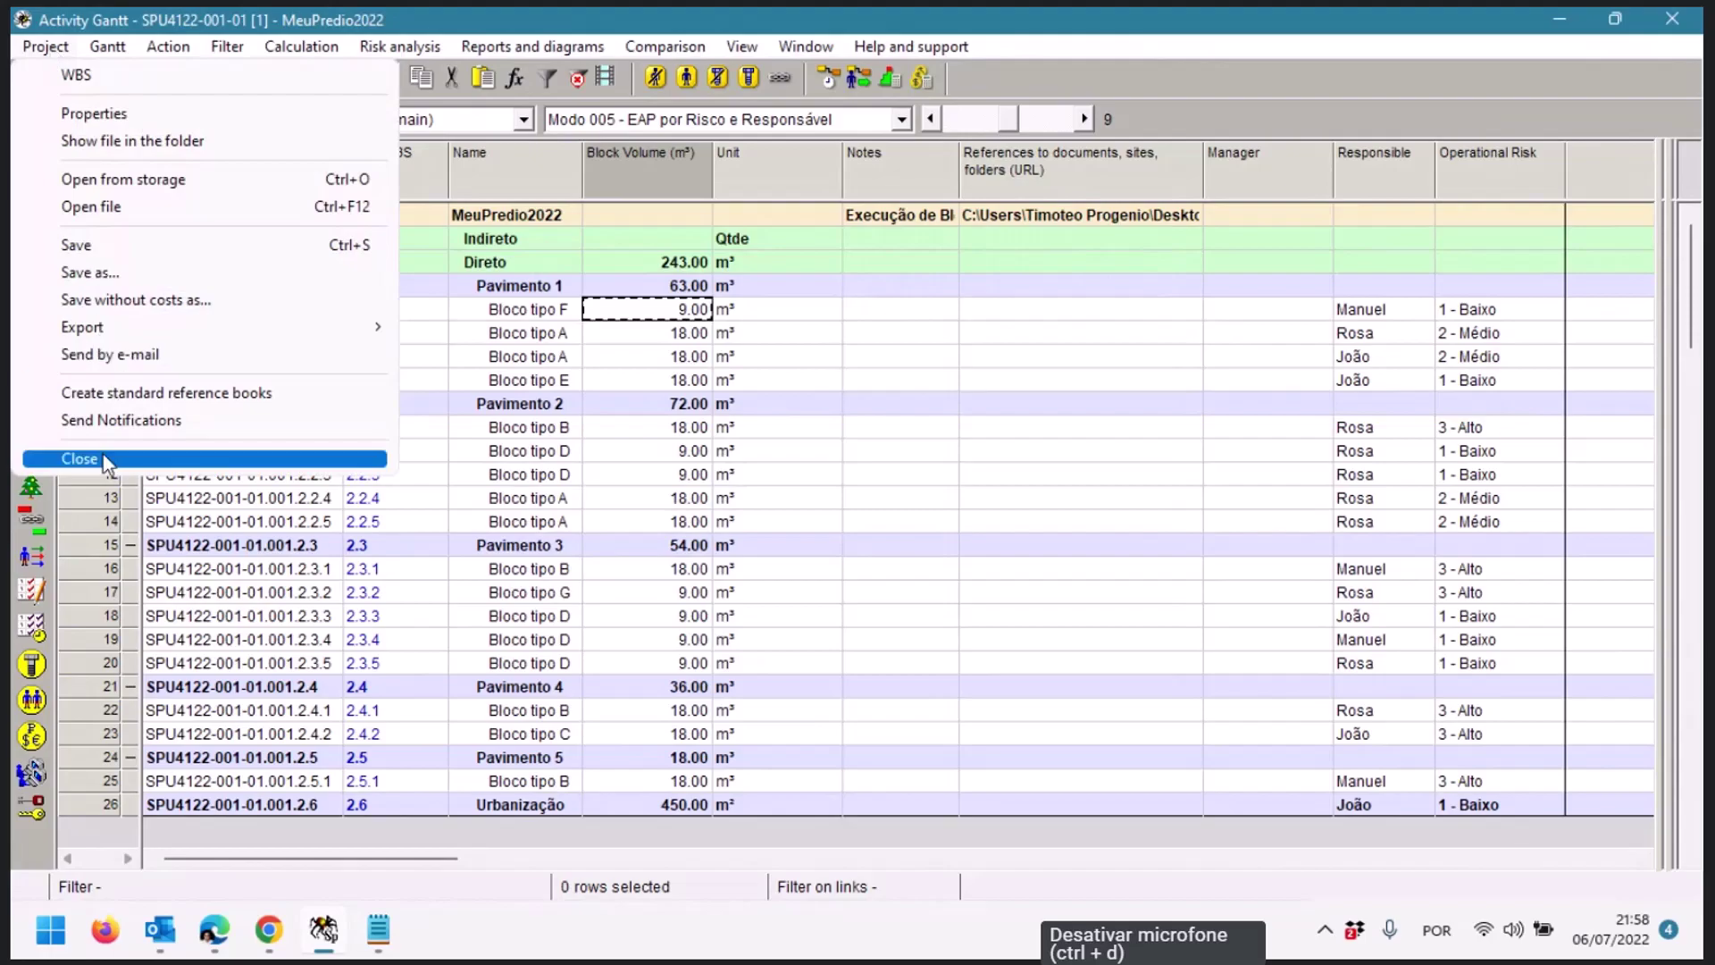
pyautogui.click(105, 460)
pyautogui.click(61, 81)
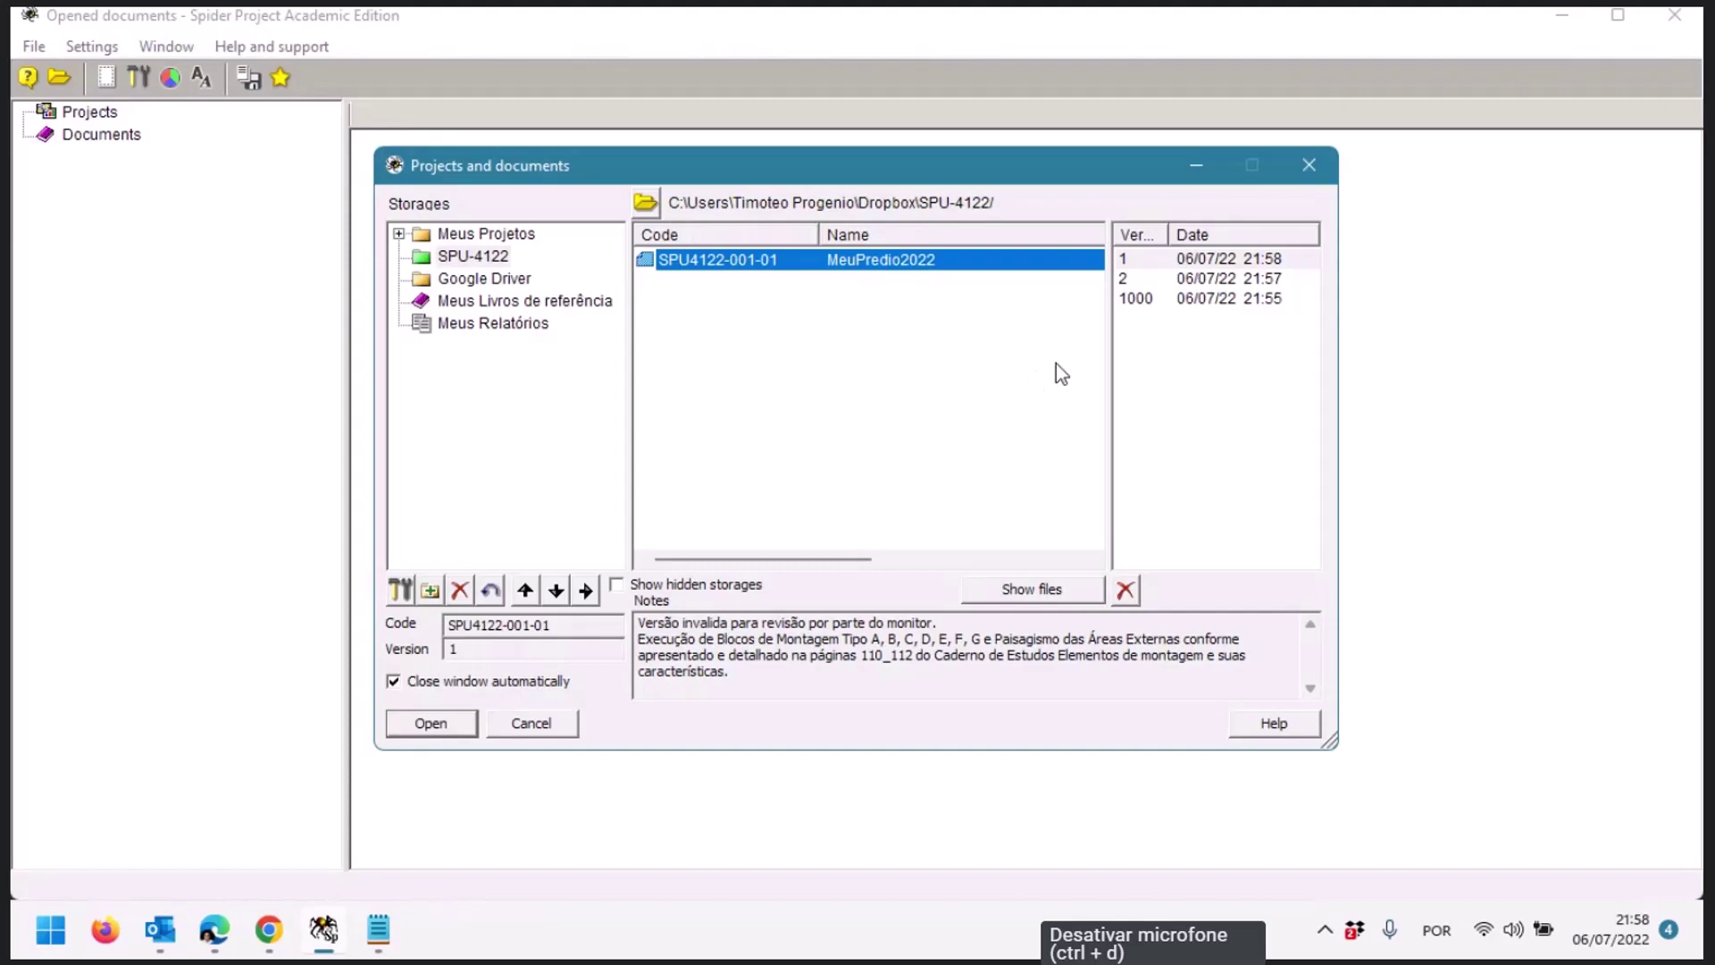
pyautogui.click(1151, 279)
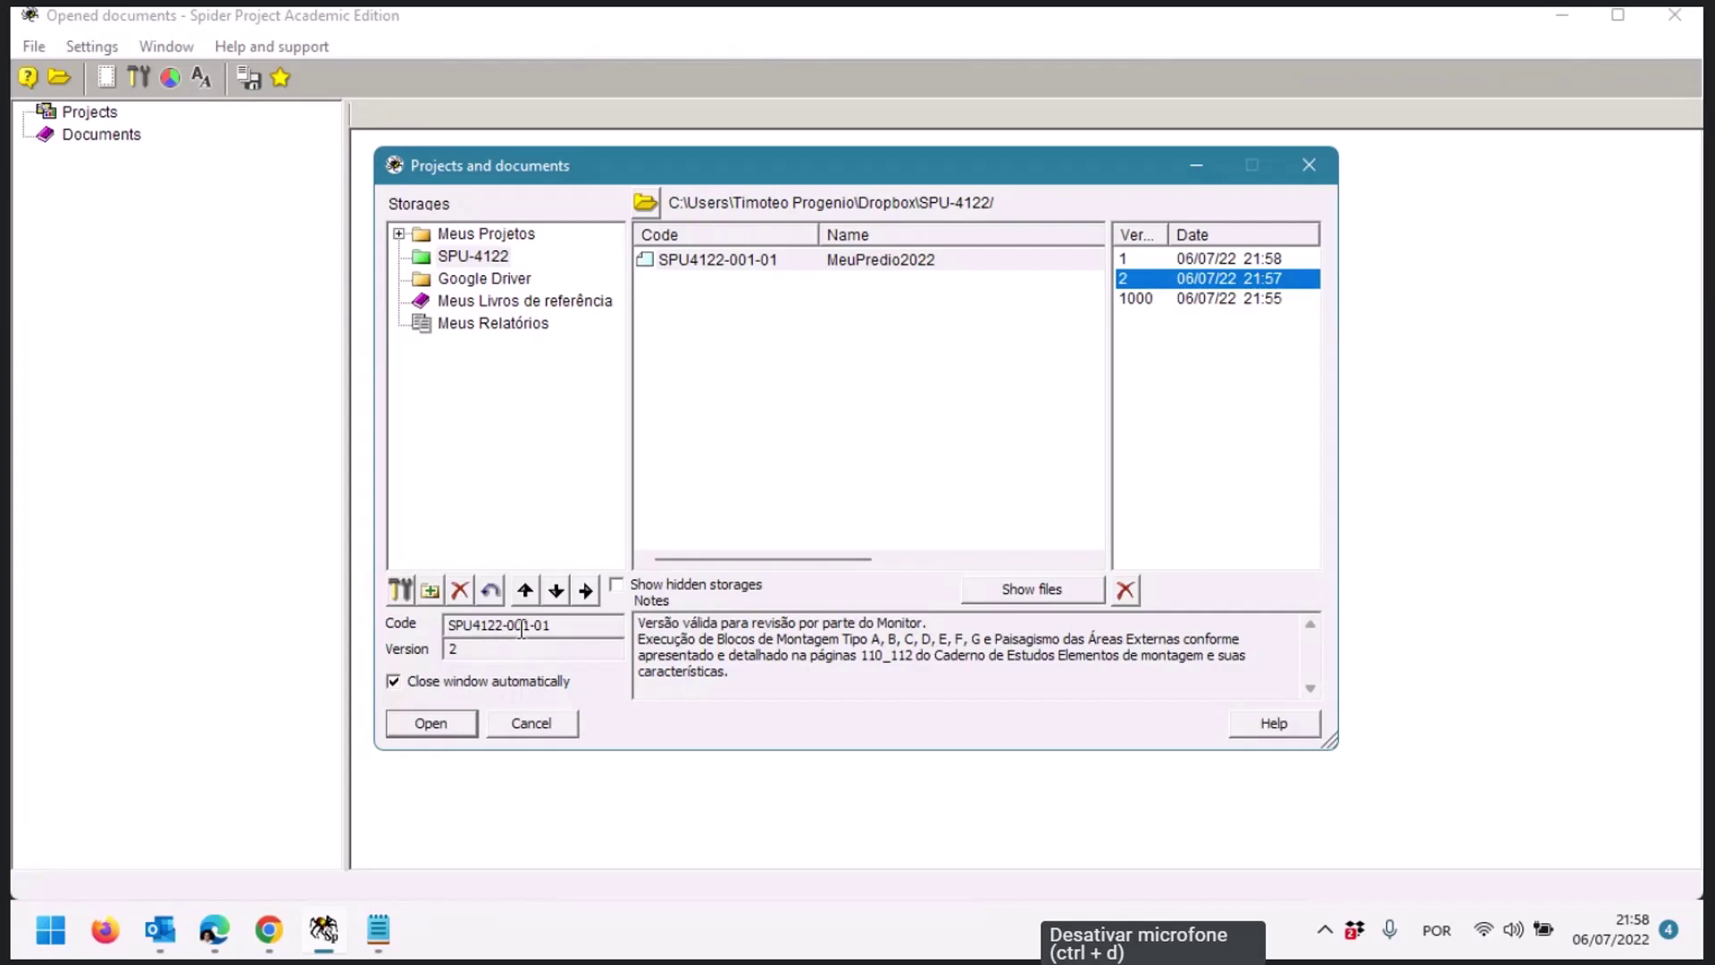
pyautogui.click(568, 628)
pyautogui.doubleClick(568, 628)
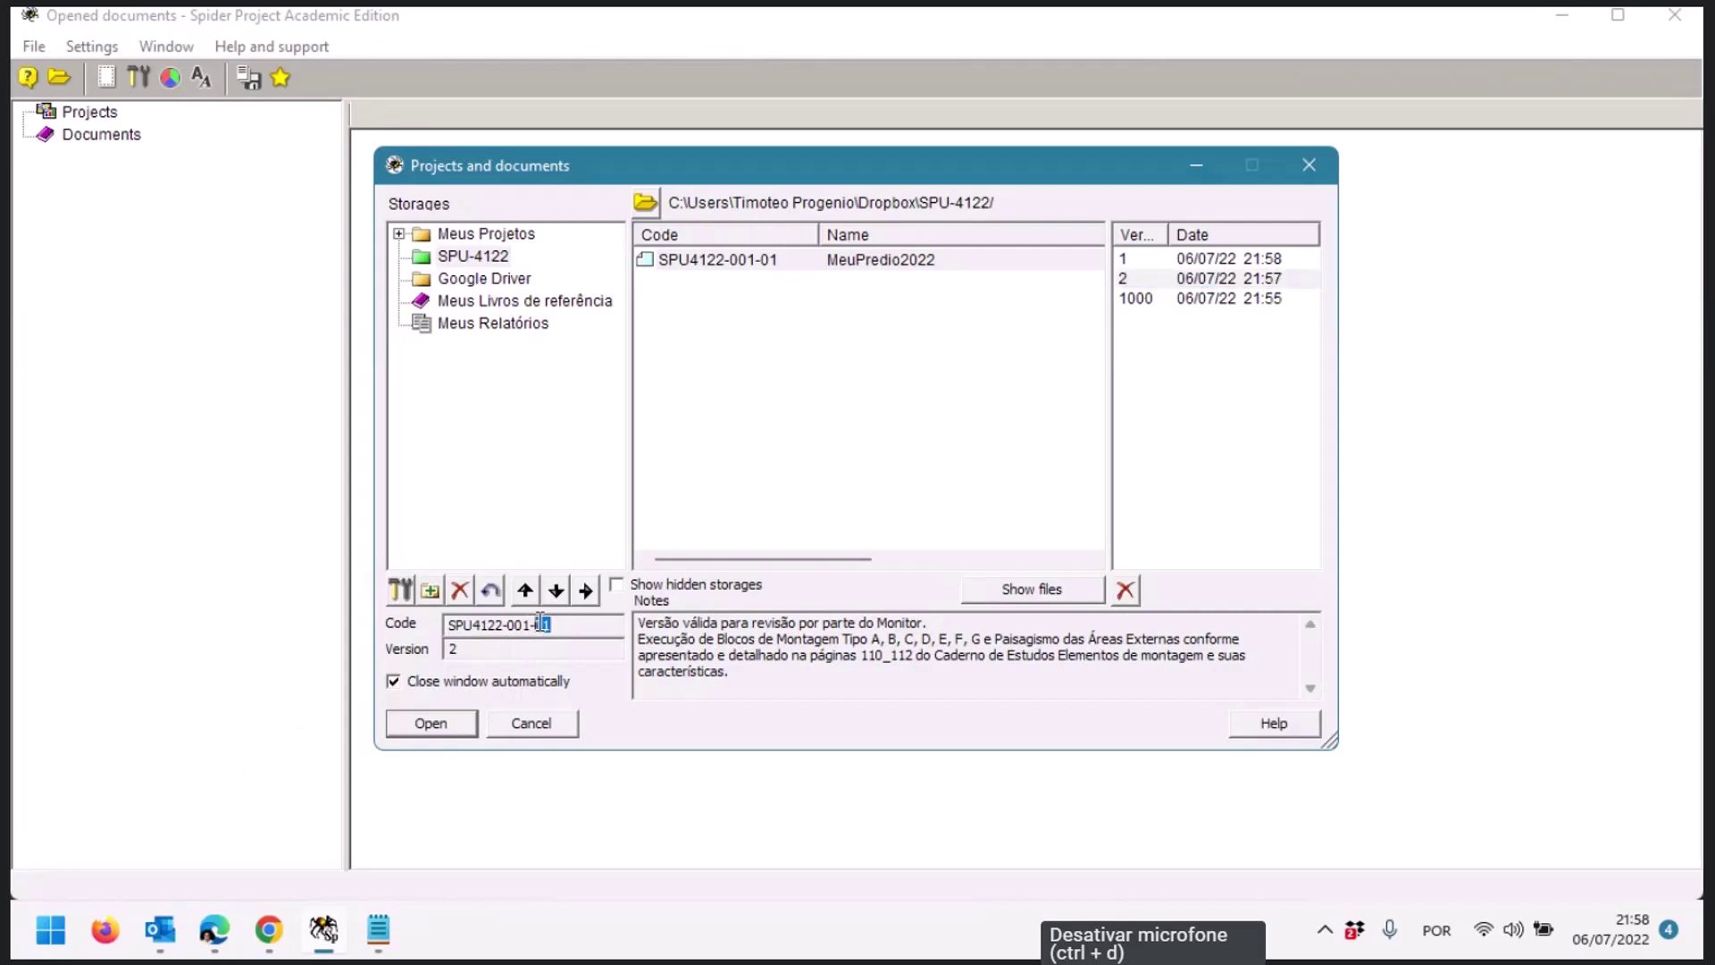
pyautogui.click(573, 626)
pyautogui.doubleClick(1138, 280)
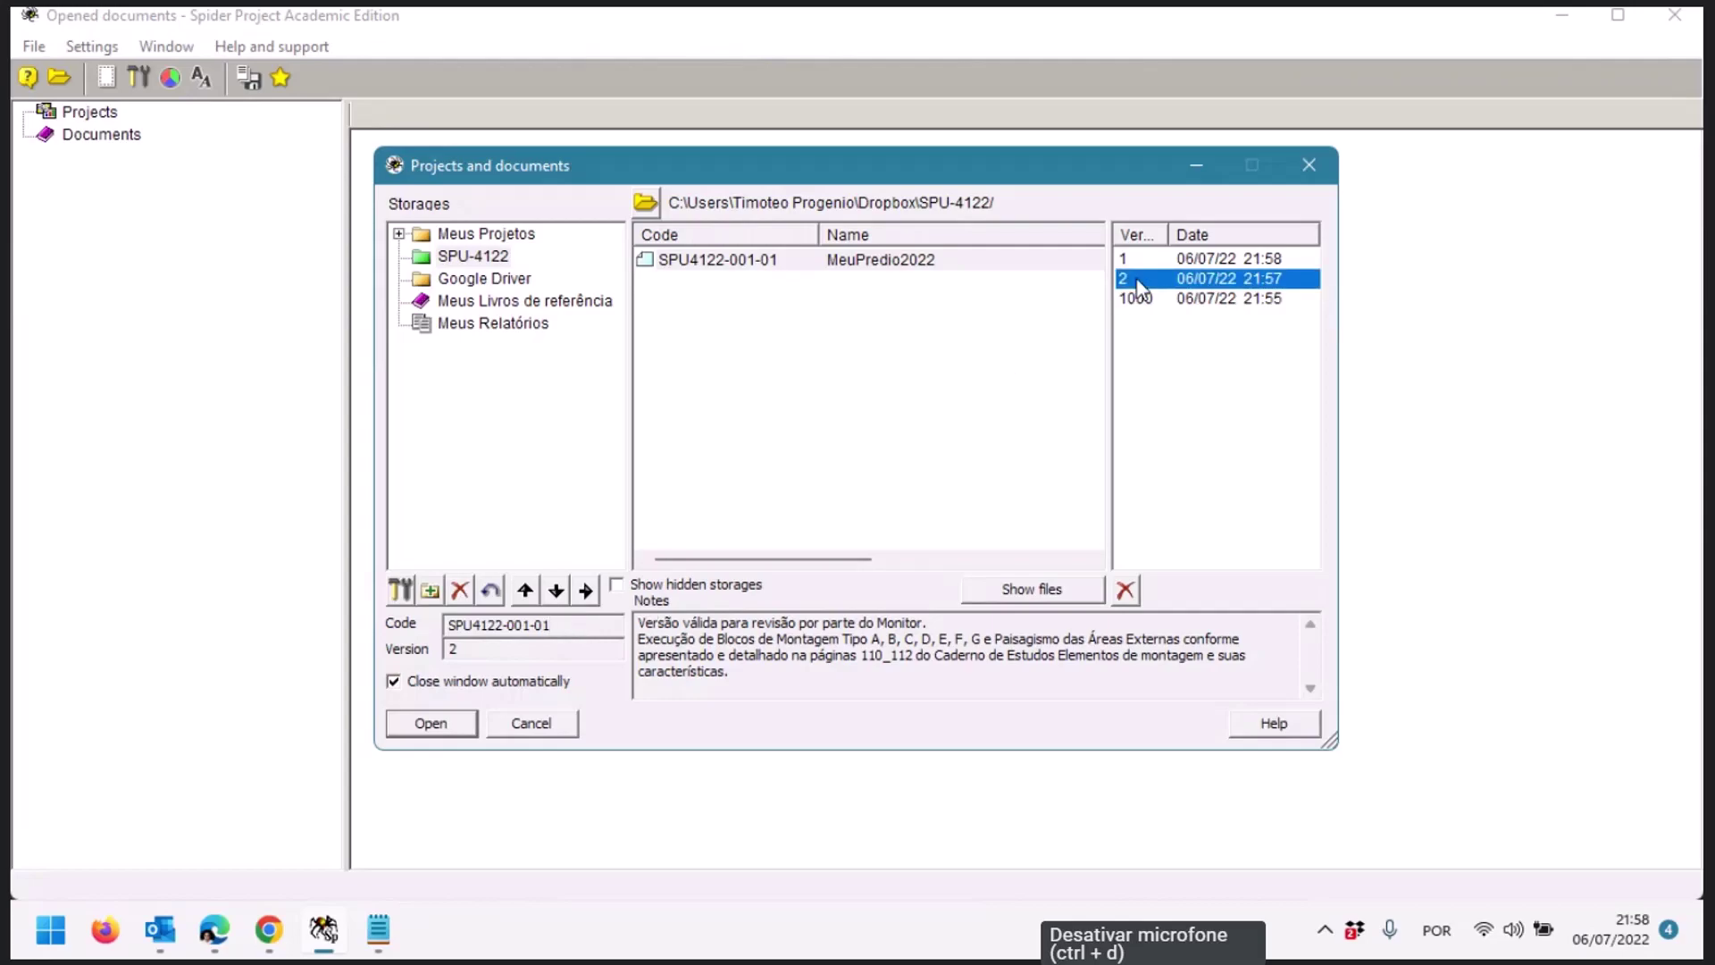
pyautogui.click(49, 49)
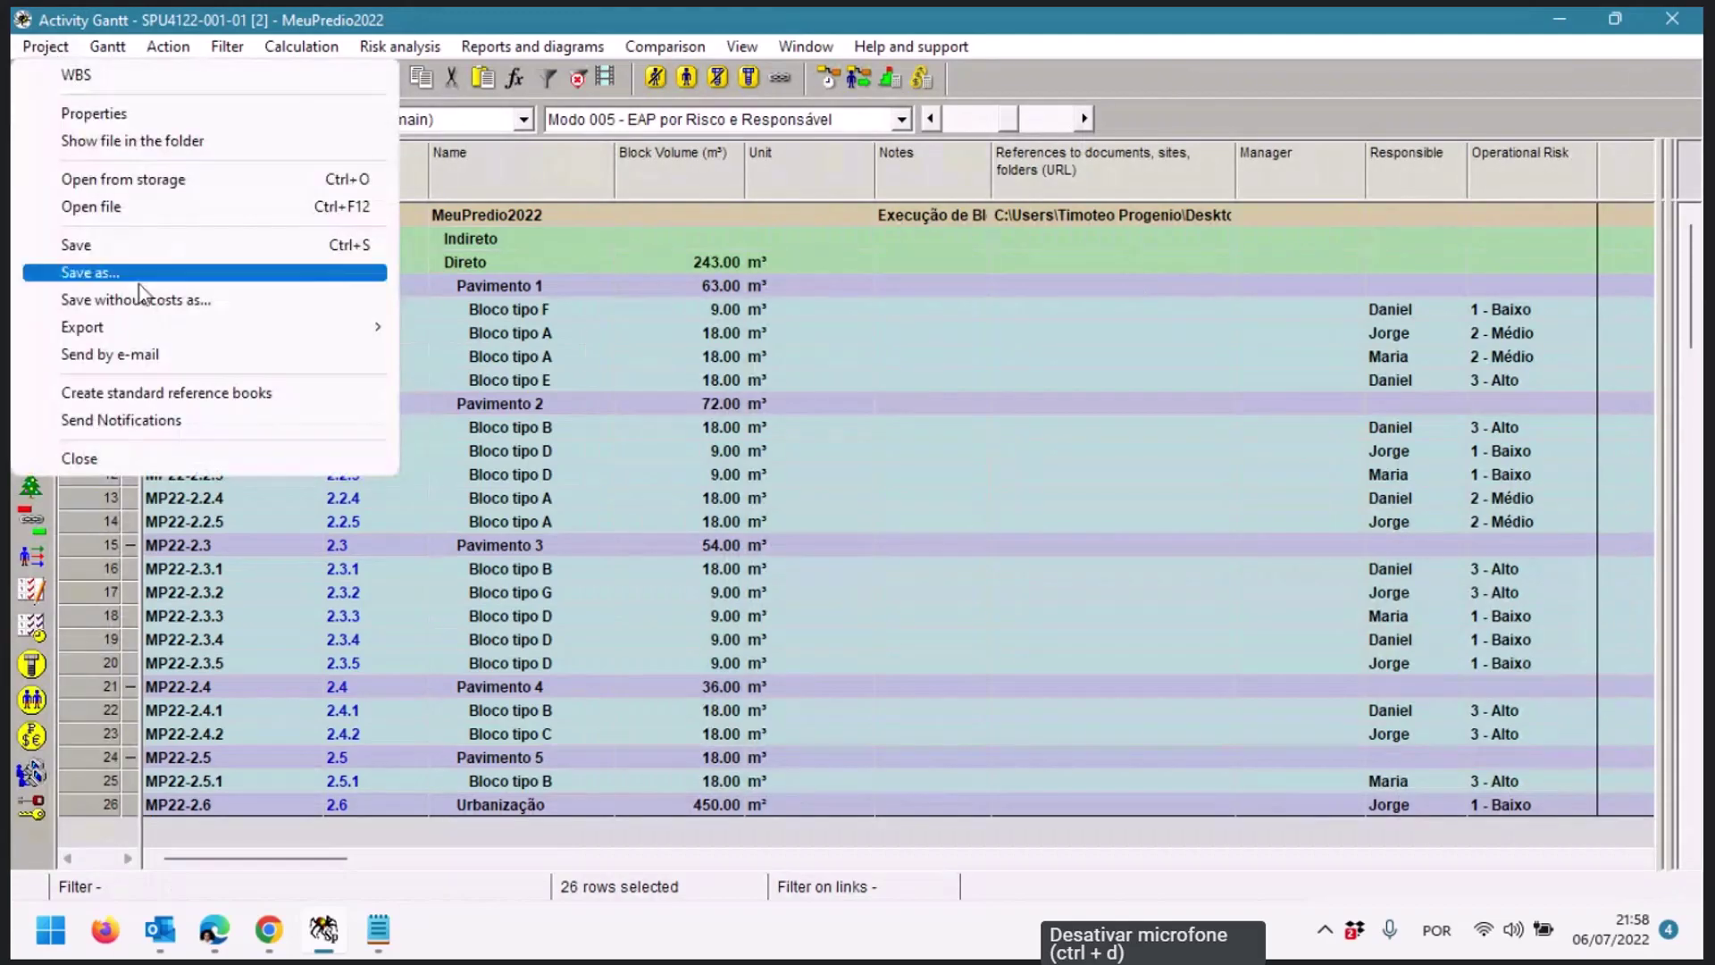
pyautogui.click(888, 382)
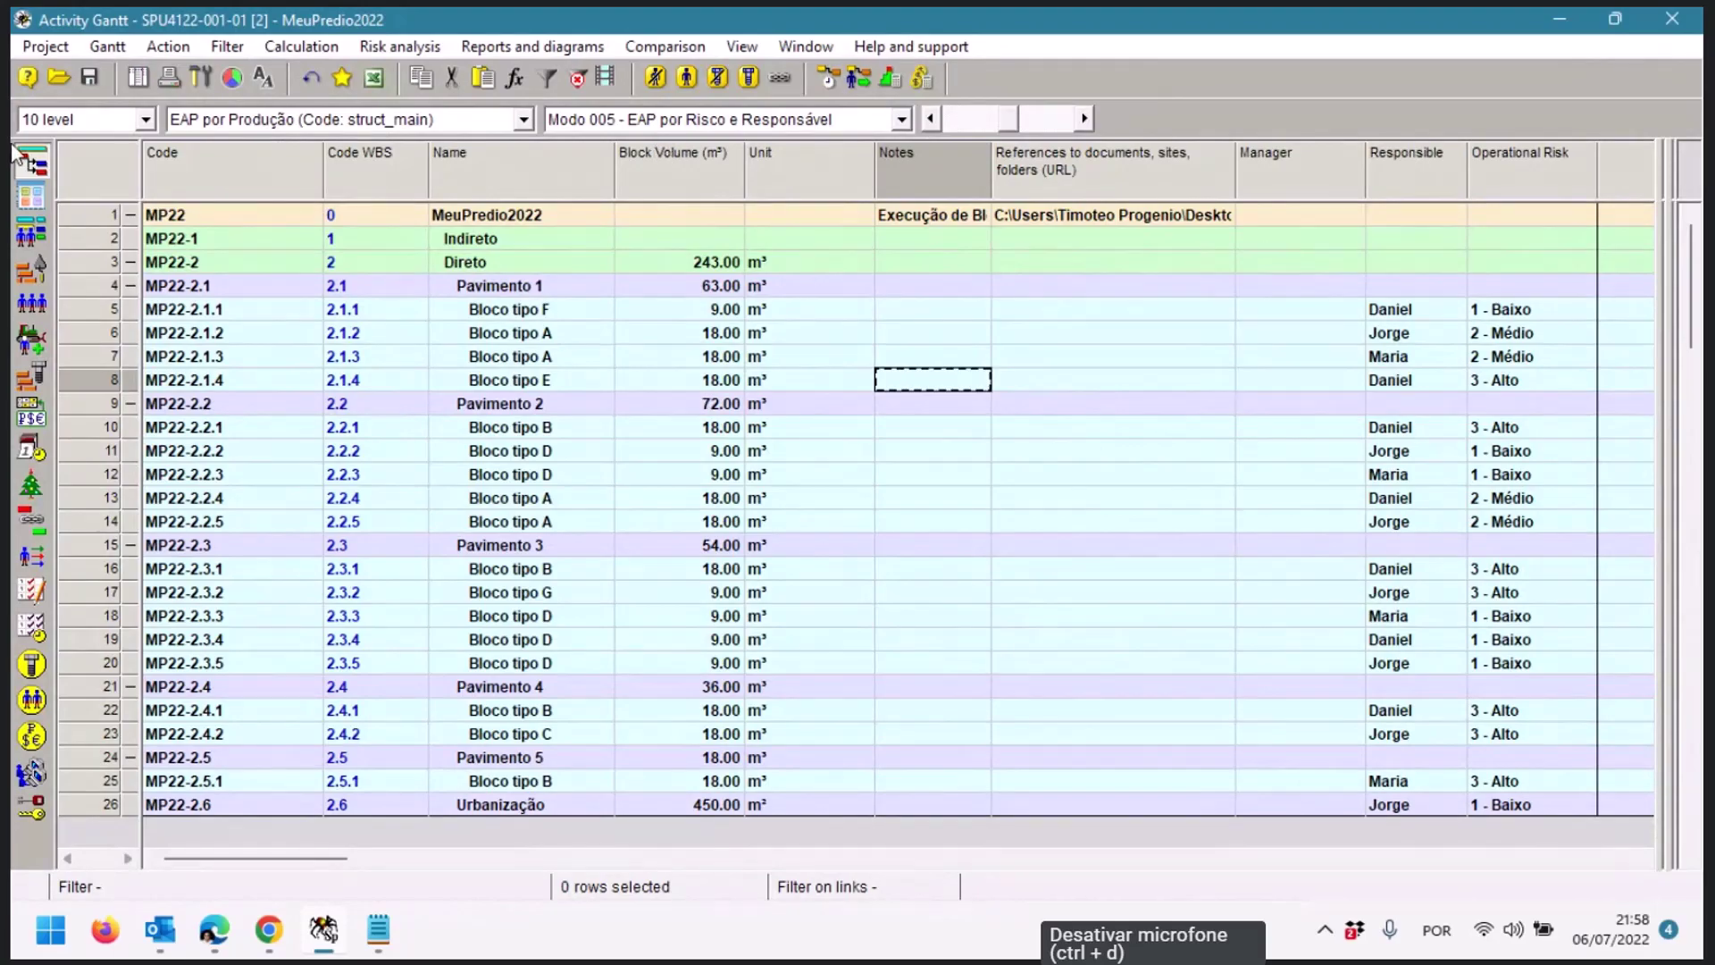
pyautogui.click(29, 49)
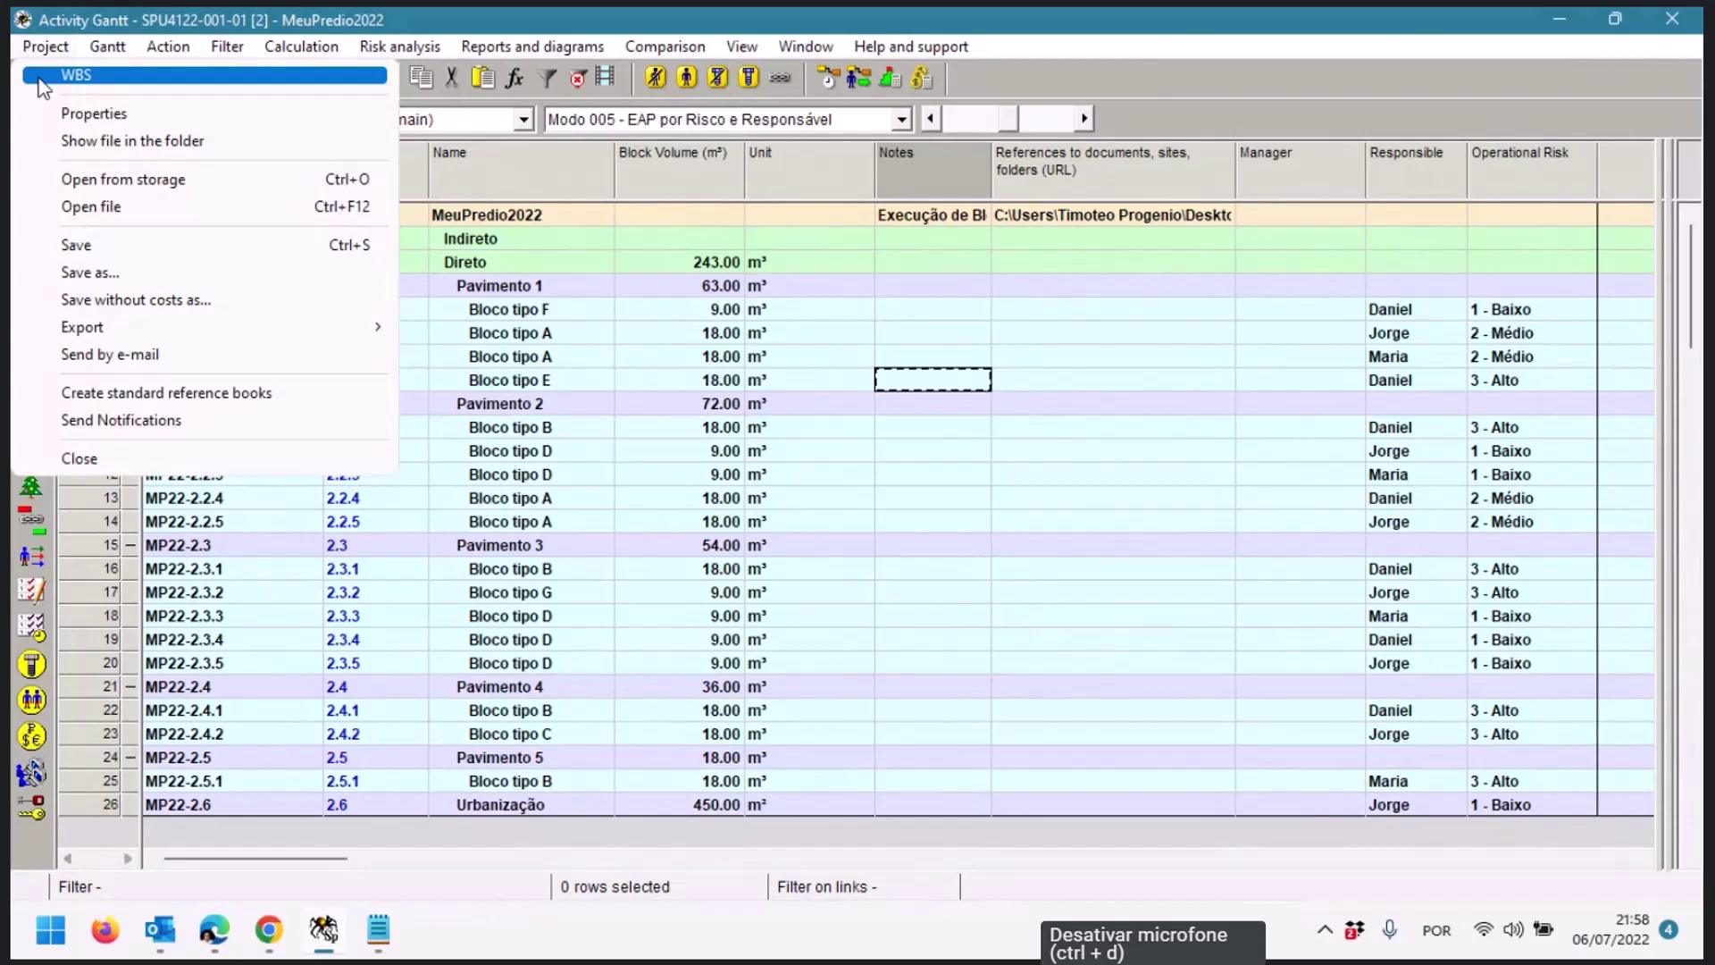
pyautogui.click(911, 452)
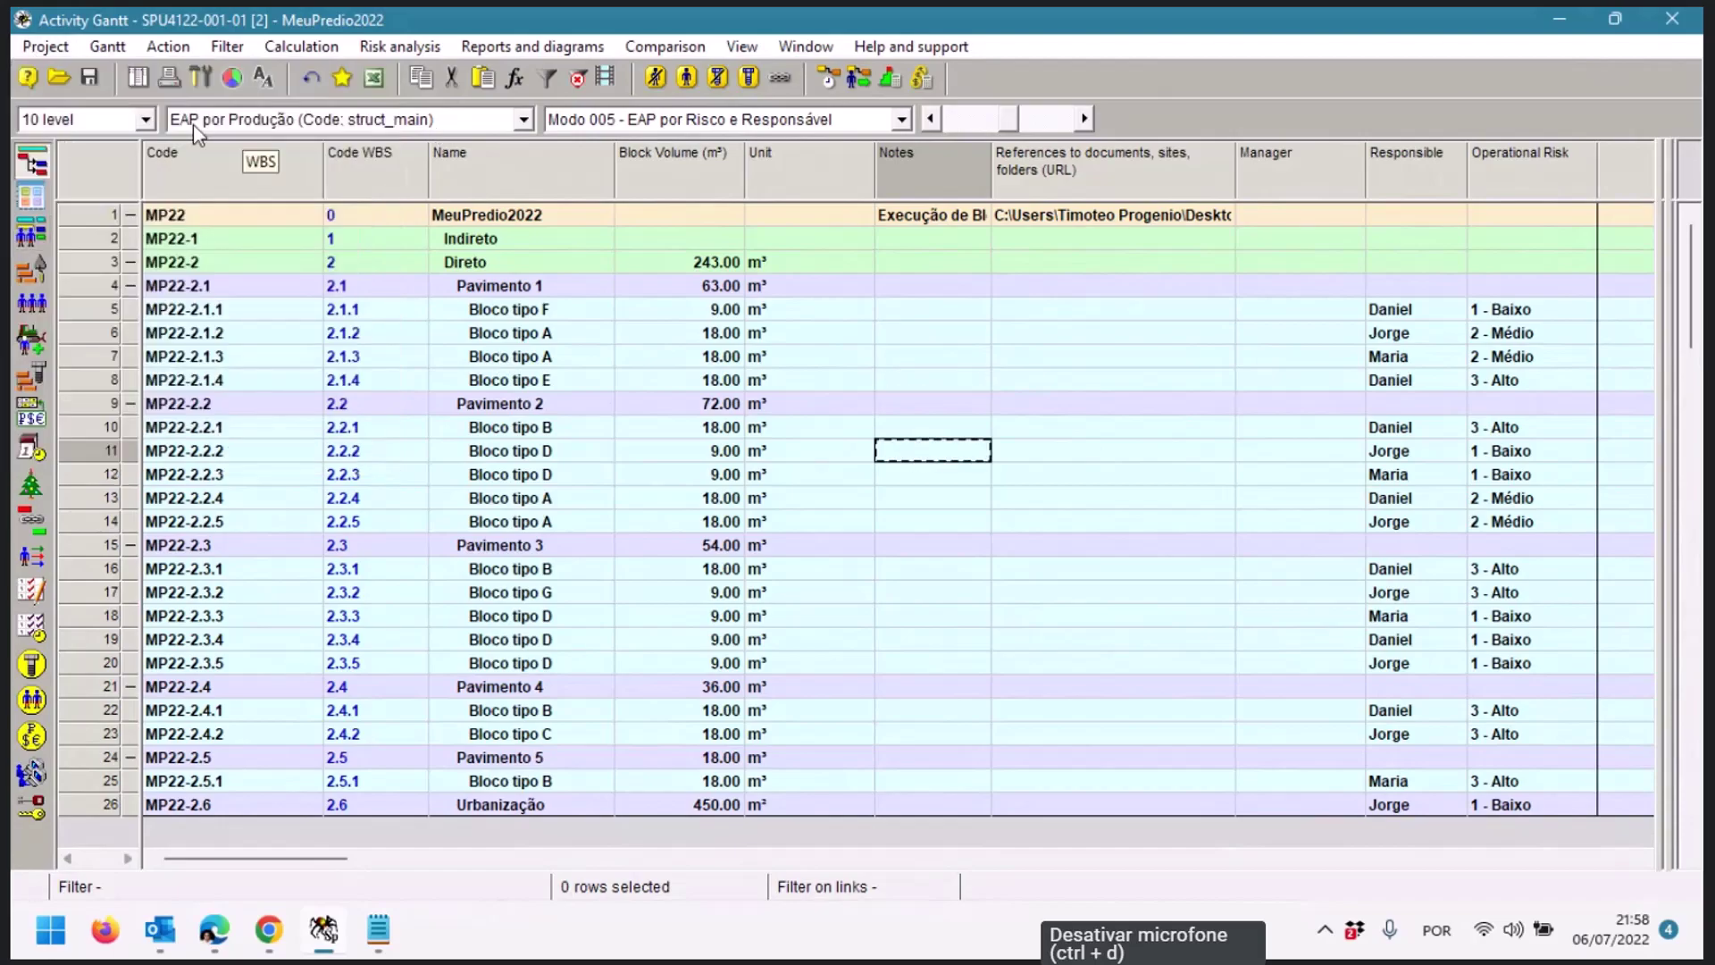
pyautogui.click(40, 47)
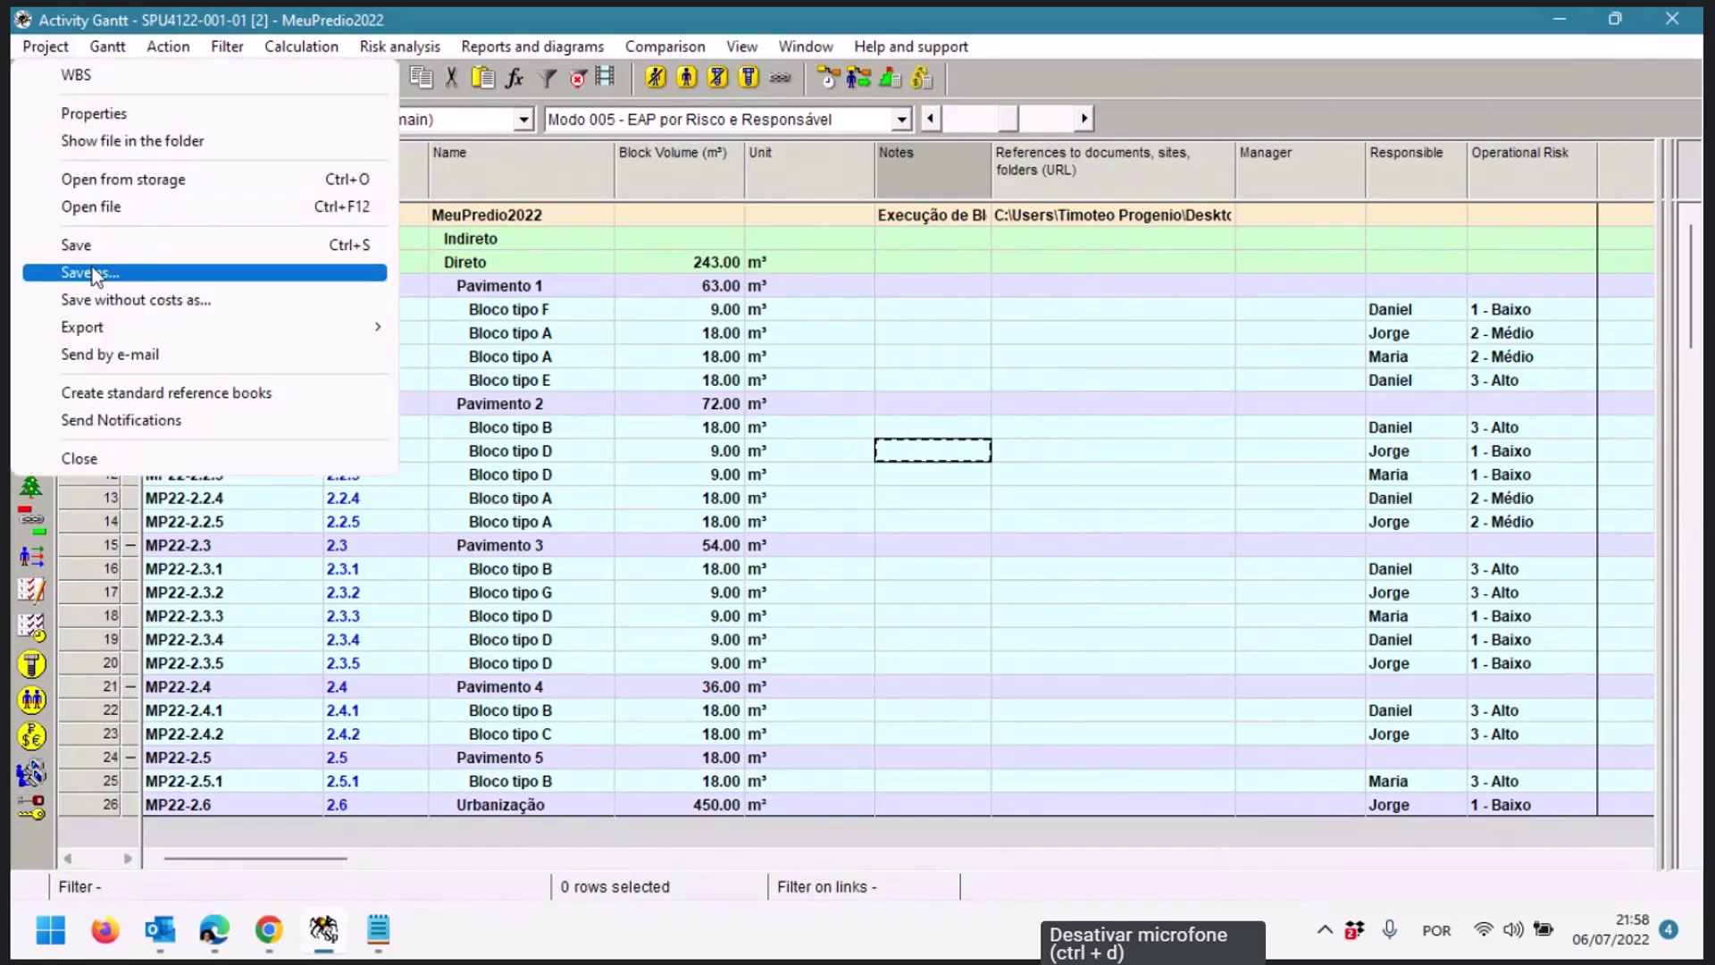
pyautogui.click(74, 113)
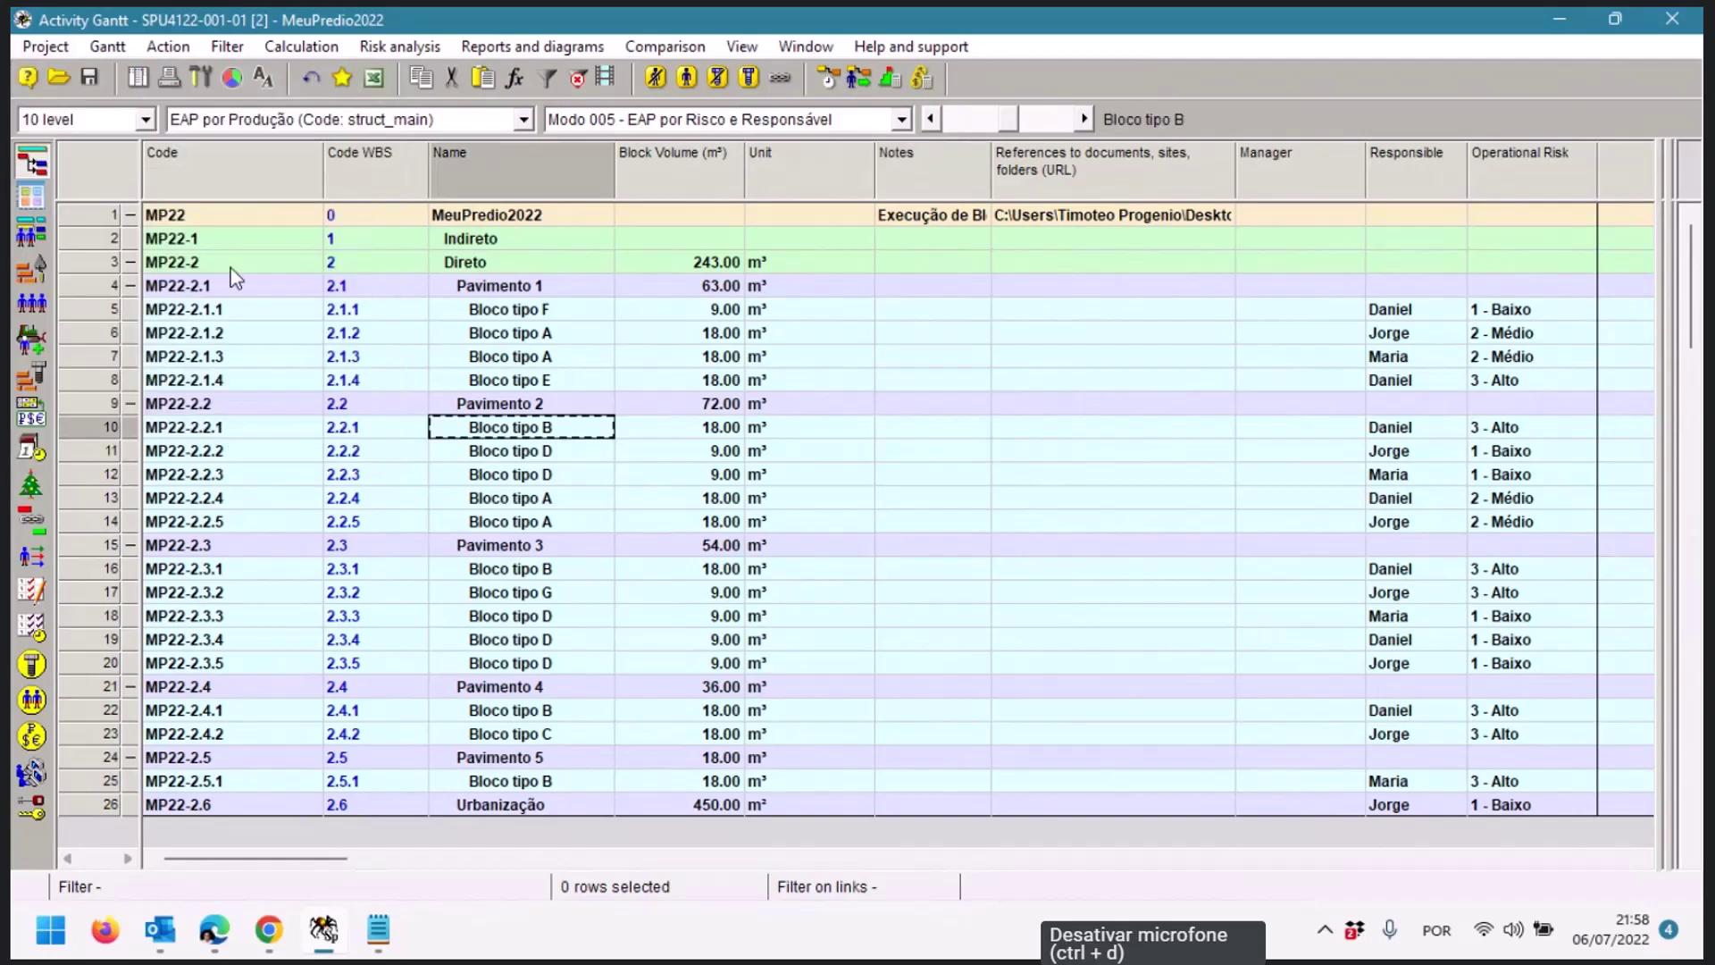
# Start saving the project under a new name, with code SPU4122-001-02 and version 1, in the SPU-4122 storage
pyautogui.click(40, 47)
pyautogui.click(98, 272)
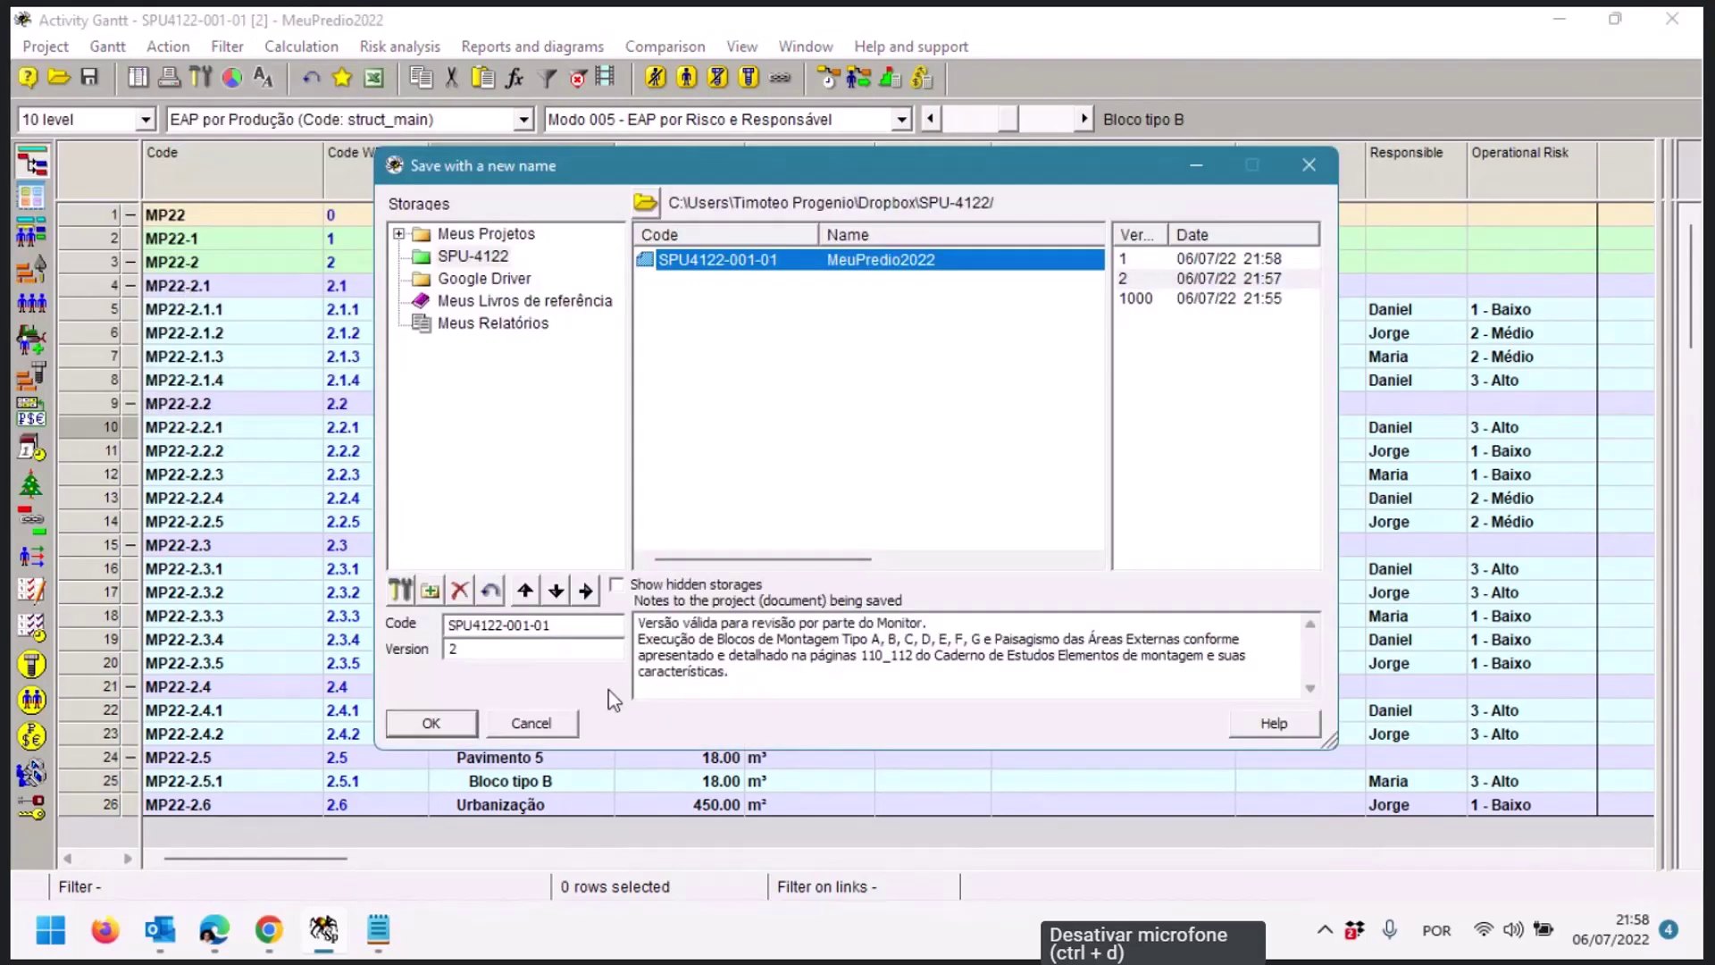
pyautogui.click(579, 630)
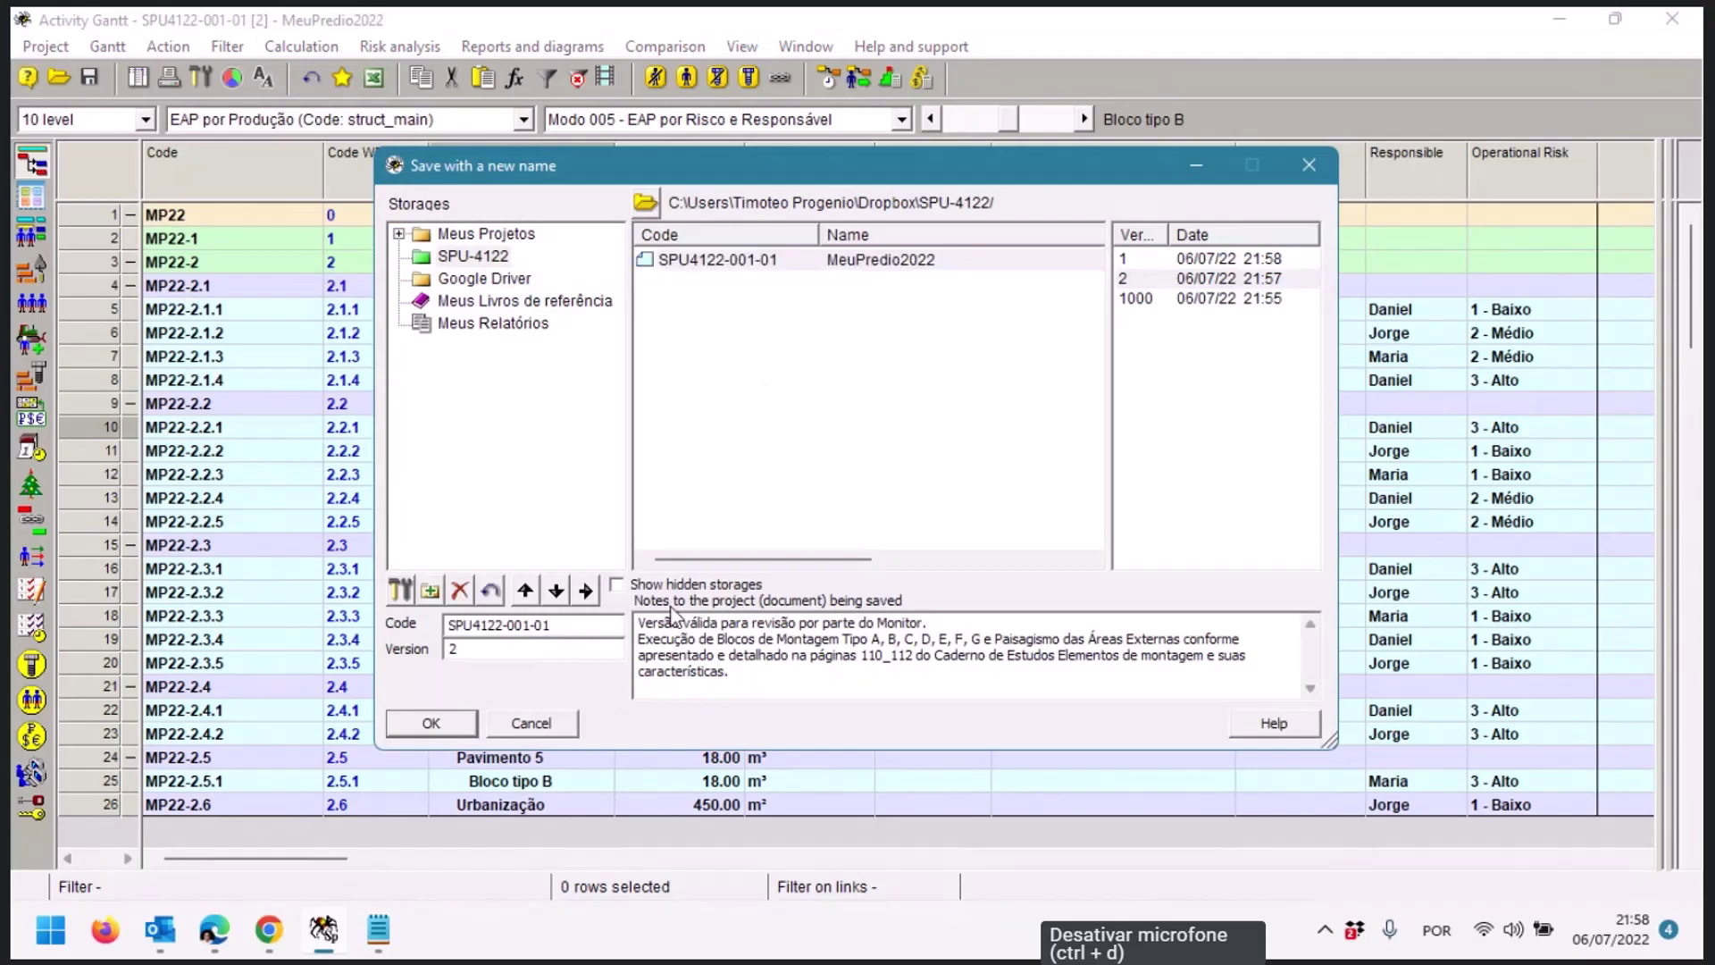
pyautogui.press('BackSpace')
pyautogui.doubleClick(455, 648)
pyautogui.write('1')
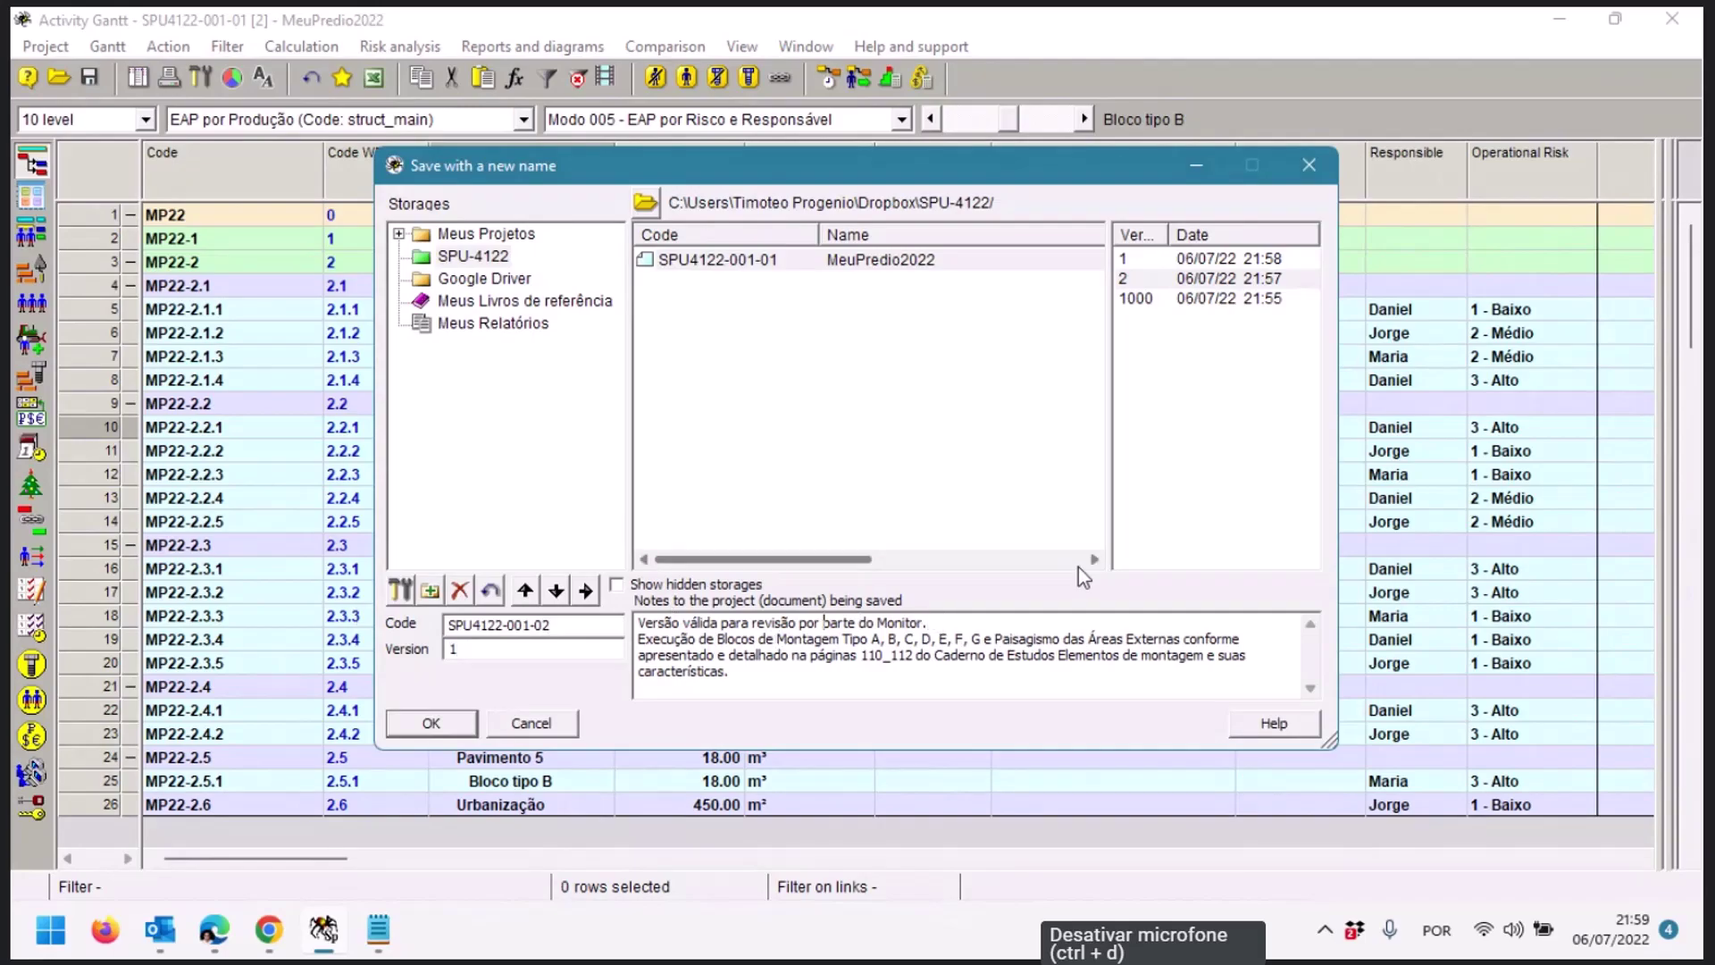
# Add "EM DESENVOLVIMENTO." at the end of the first notes line of the project copy being saved
pyautogui.hotkey('ctrl', 'Right')
pyautogui.hotkey('ctrl', 'Right')
pyautogui.hotkey('ctrl', 'Right')
pyautogui.hotkey('ctrl', 'Right')
pyautogui.hotkey('ctrl', 'Right')
pyautogui.press('BackSpace')
pyautogui.press('BackSpace')
pyautogui.write('r para')
pyautogui.hotkey('ctrl', 'Left')
pyautogui.hotkey('shift', 'End')
pyautogui.write('em desenvolvimento.')
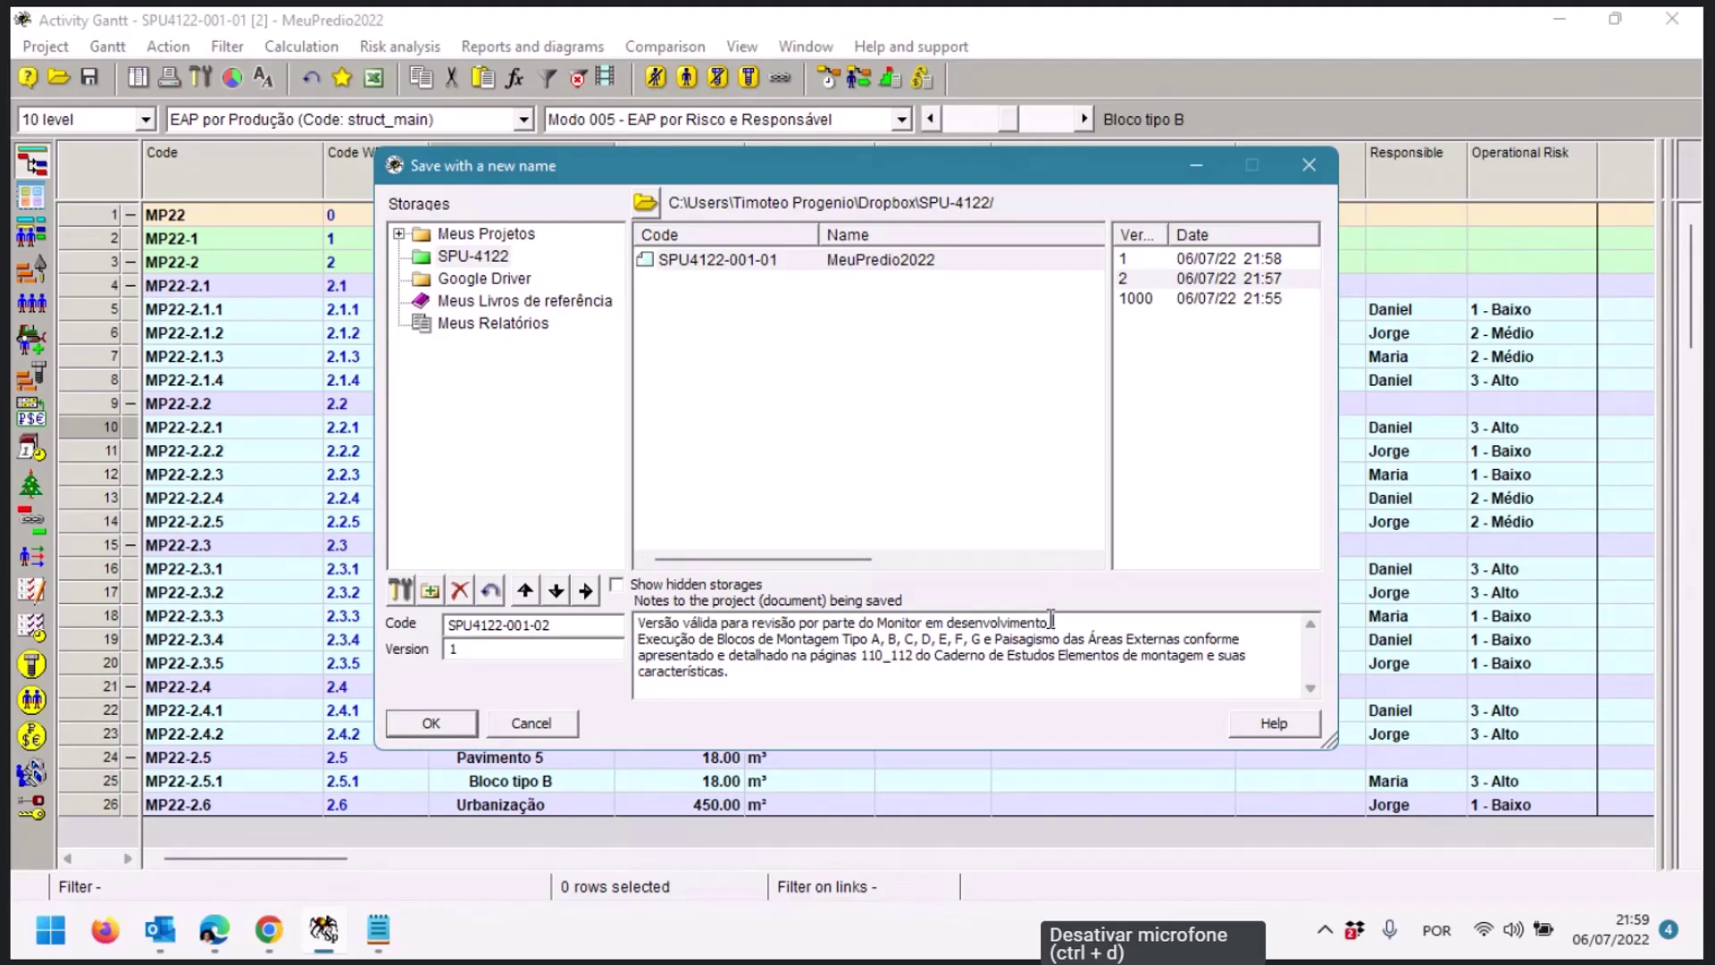
pyautogui.hotkey('ctrl', 'shift', 'Left')
pyautogui.hotkey('ctrl', 'shift', 'Left')
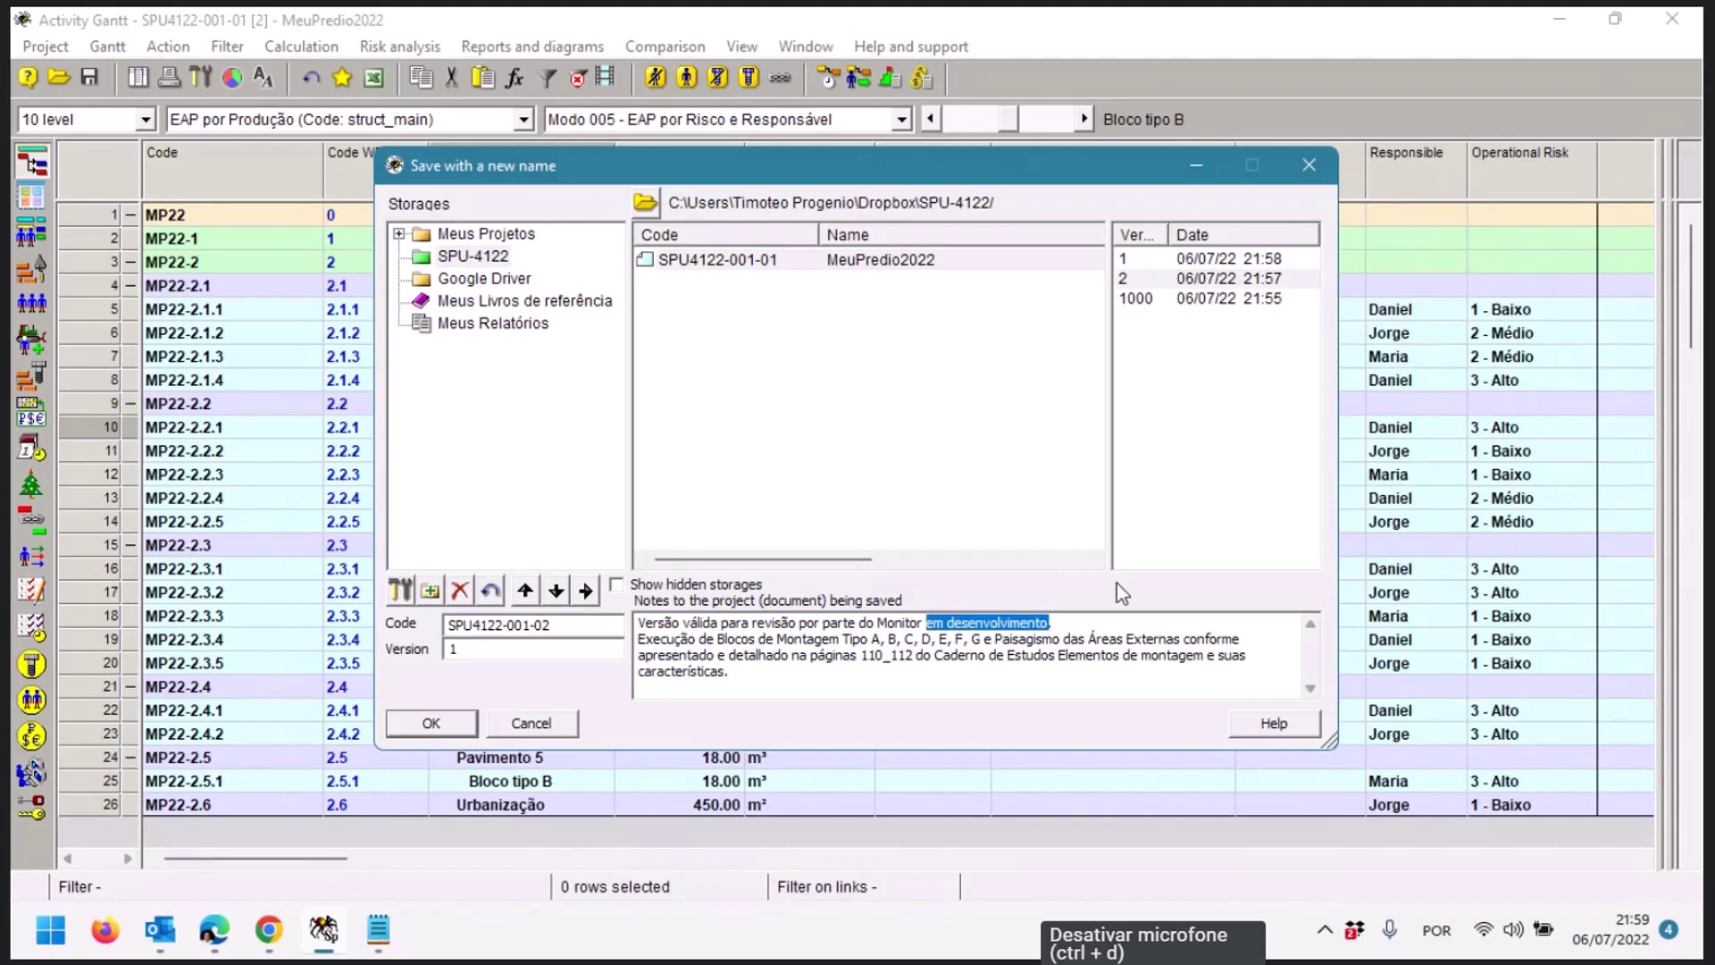
pyautogui.write('EM DESE')
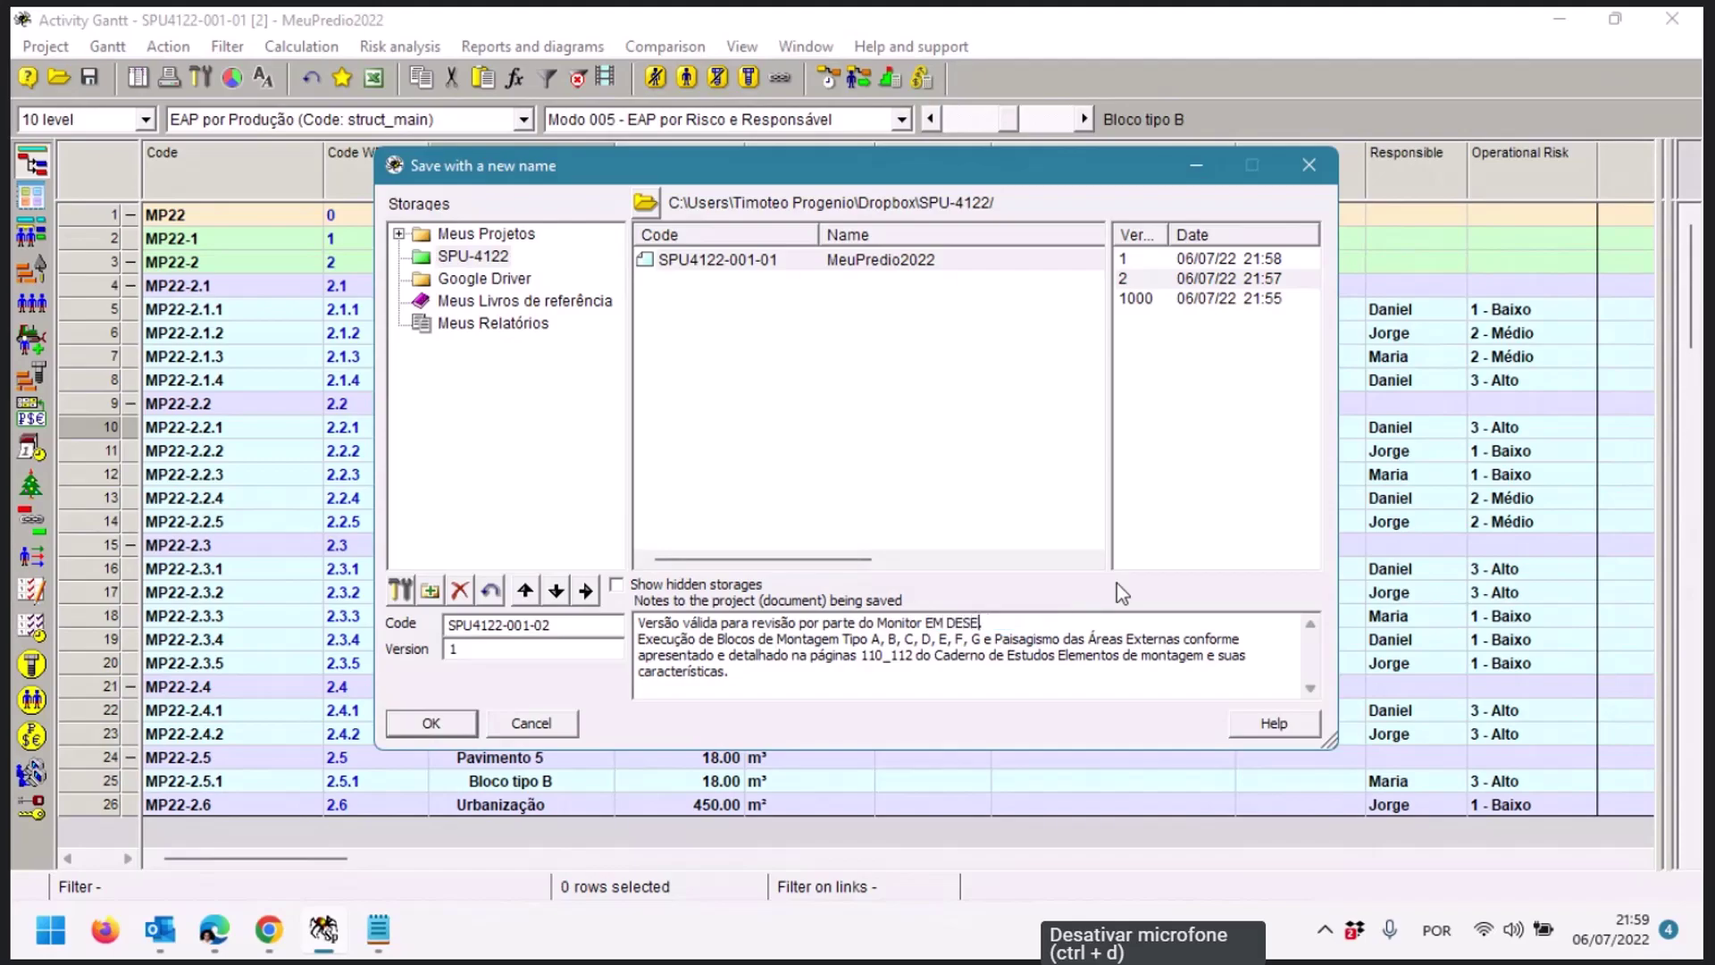
pyautogui.write('NVOLVIMENTO.')
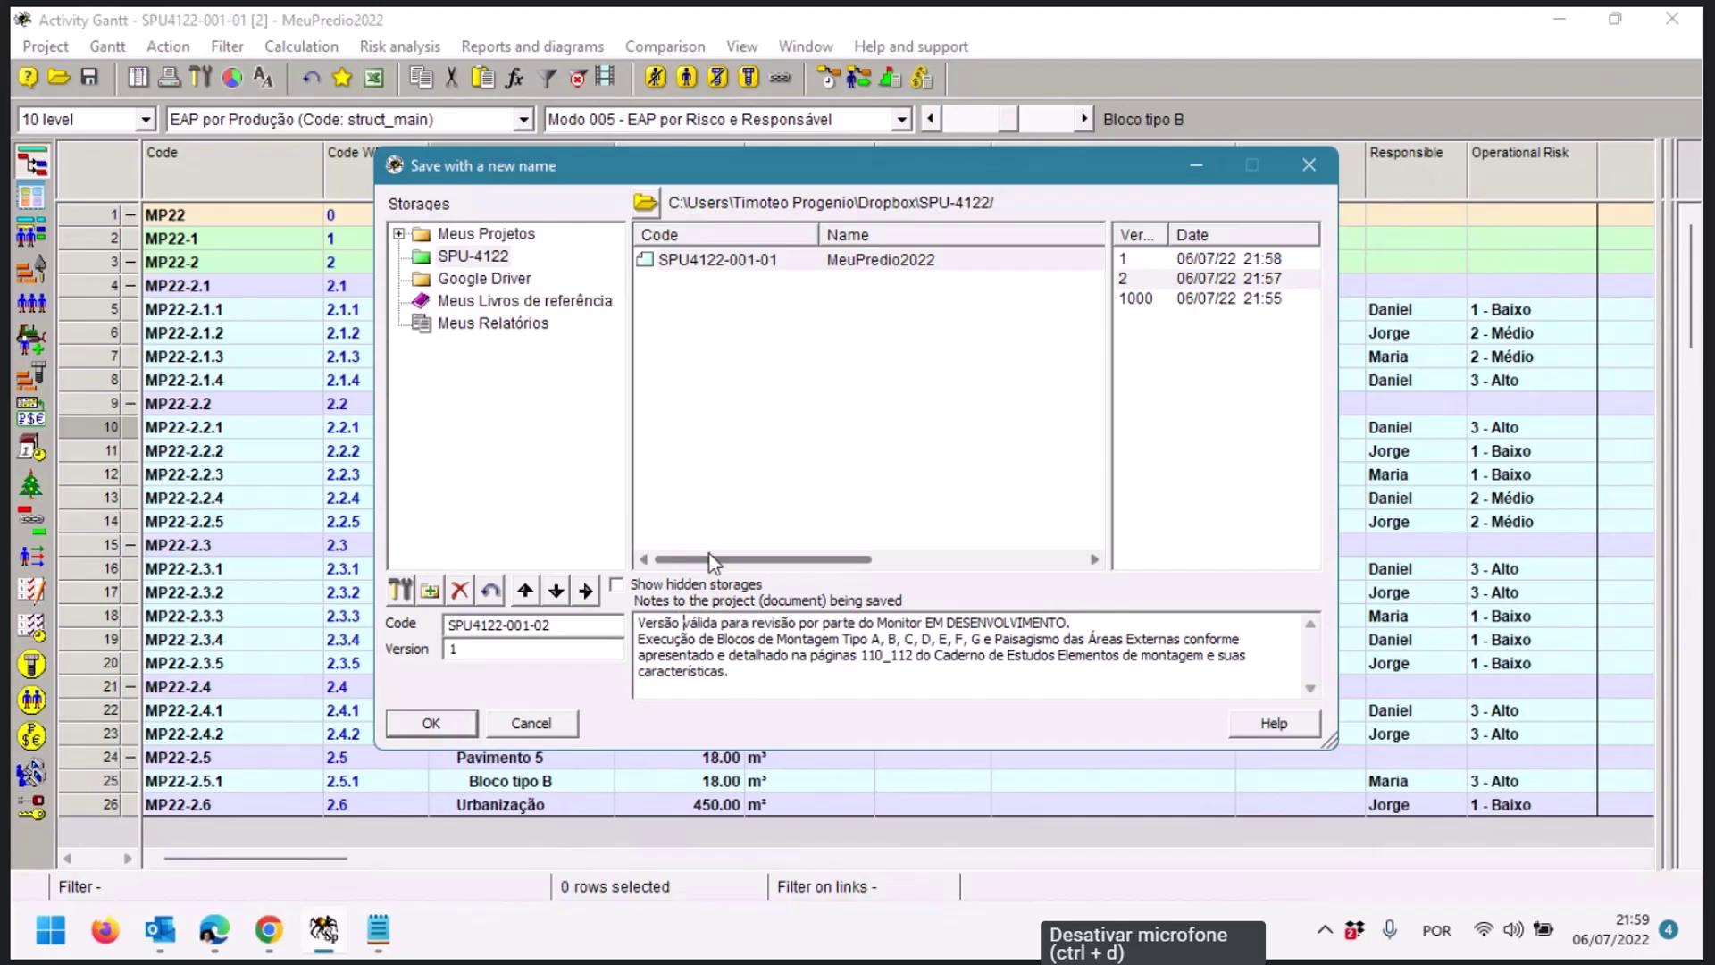
# Shorten the first notes line to "Versão EM DESENVOLVIMENTO." and save the copy
pyautogui.hotkey('ctrl', 'shift', 'Right')
pyautogui.hotkey('ctrl', 'shift', 'Right')
pyautogui.hotkey('ctrl', 'shift', 'Right')
pyautogui.hotkey('ctrl', 'shift', 'Right')
pyautogui.hotkey('ctrl', 'shift', 'Right')
pyautogui.hotkey('ctrl', 'shift', 'Right')
pyautogui.hotkey('ctrl', 'shift', 'Right')
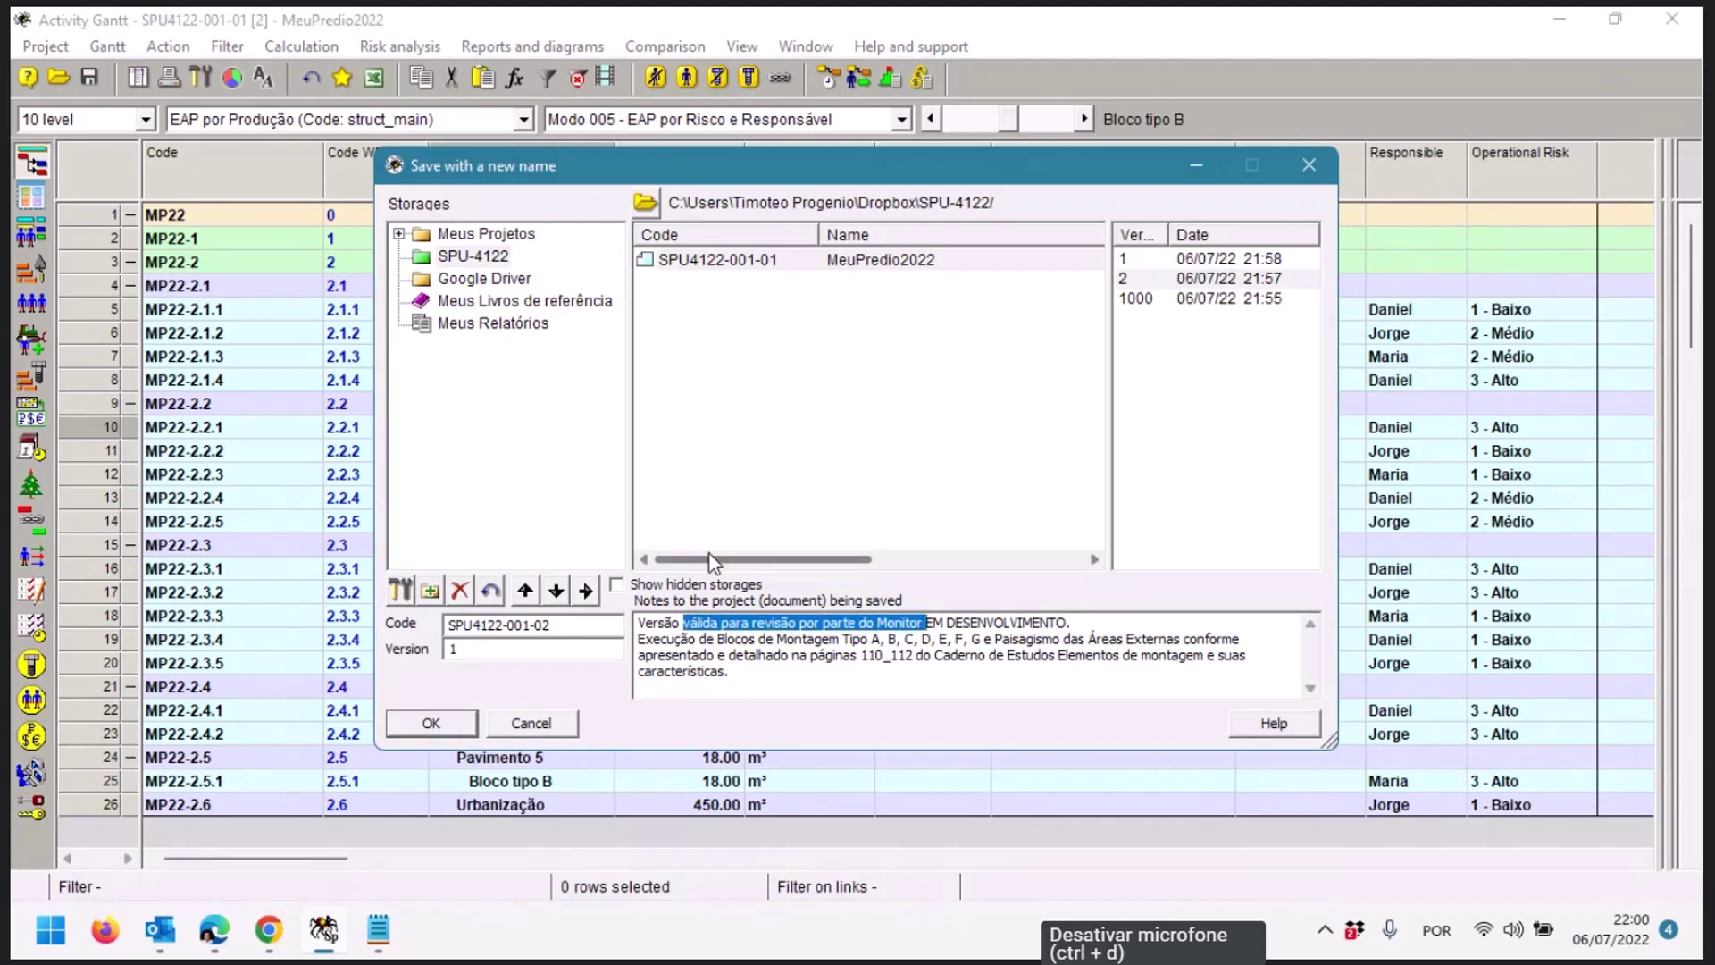
pyautogui.press('Delete')
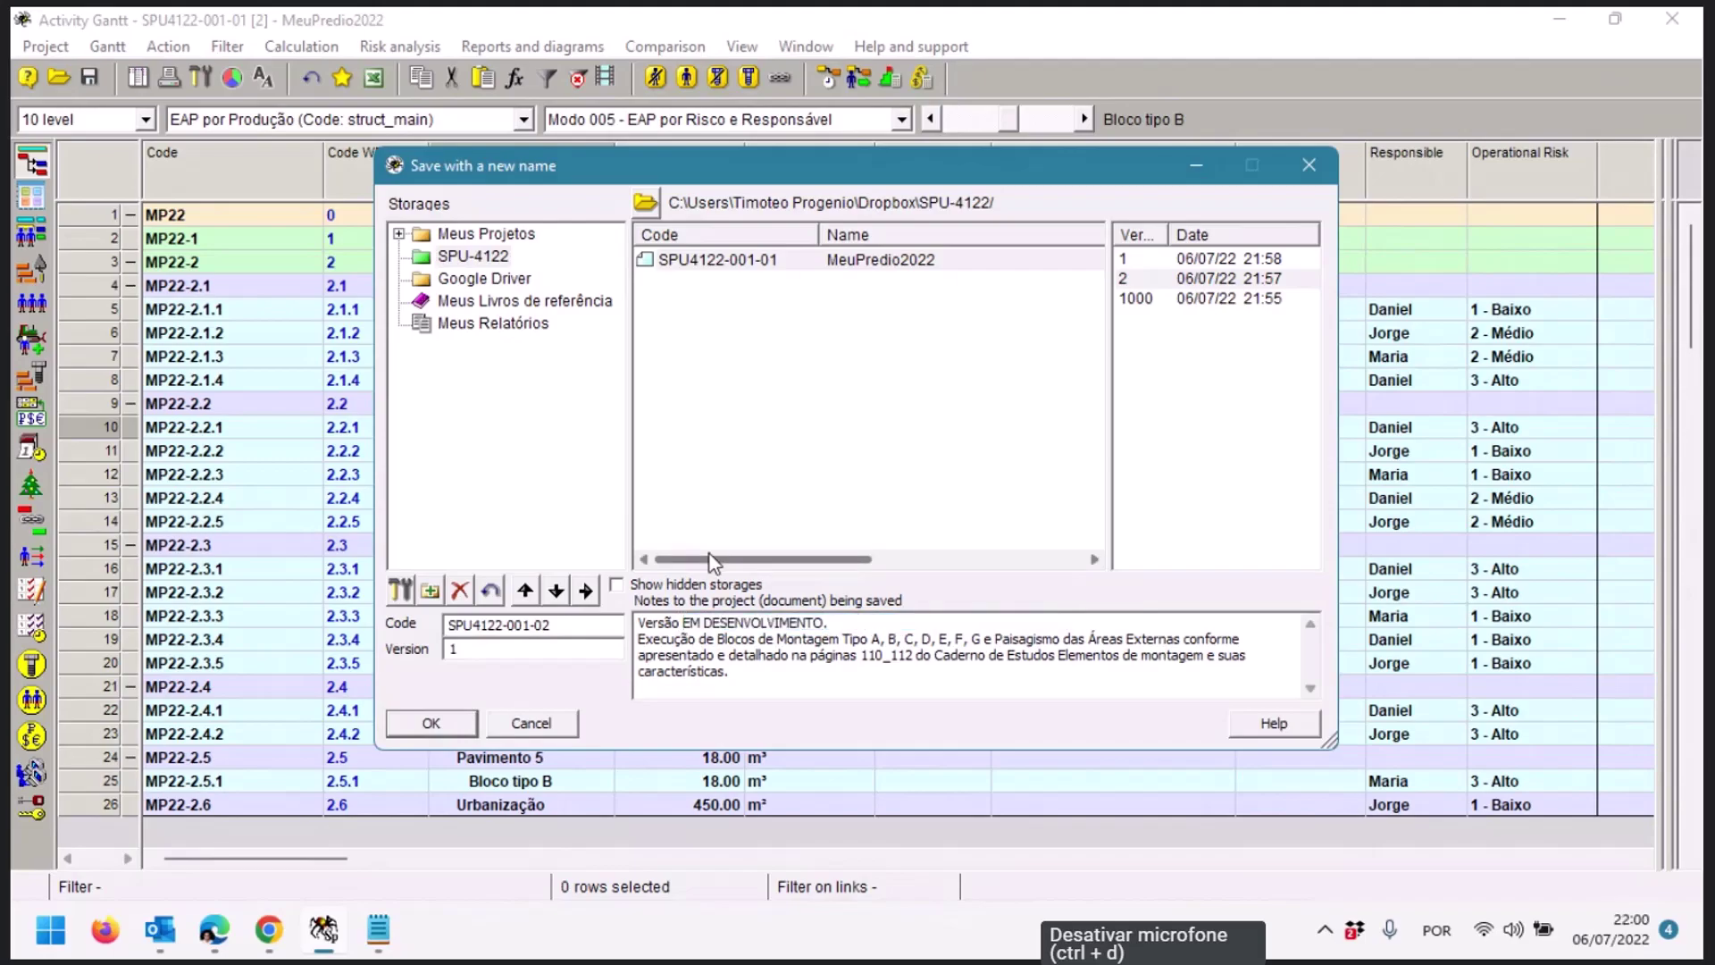
pyautogui.click(430, 728)
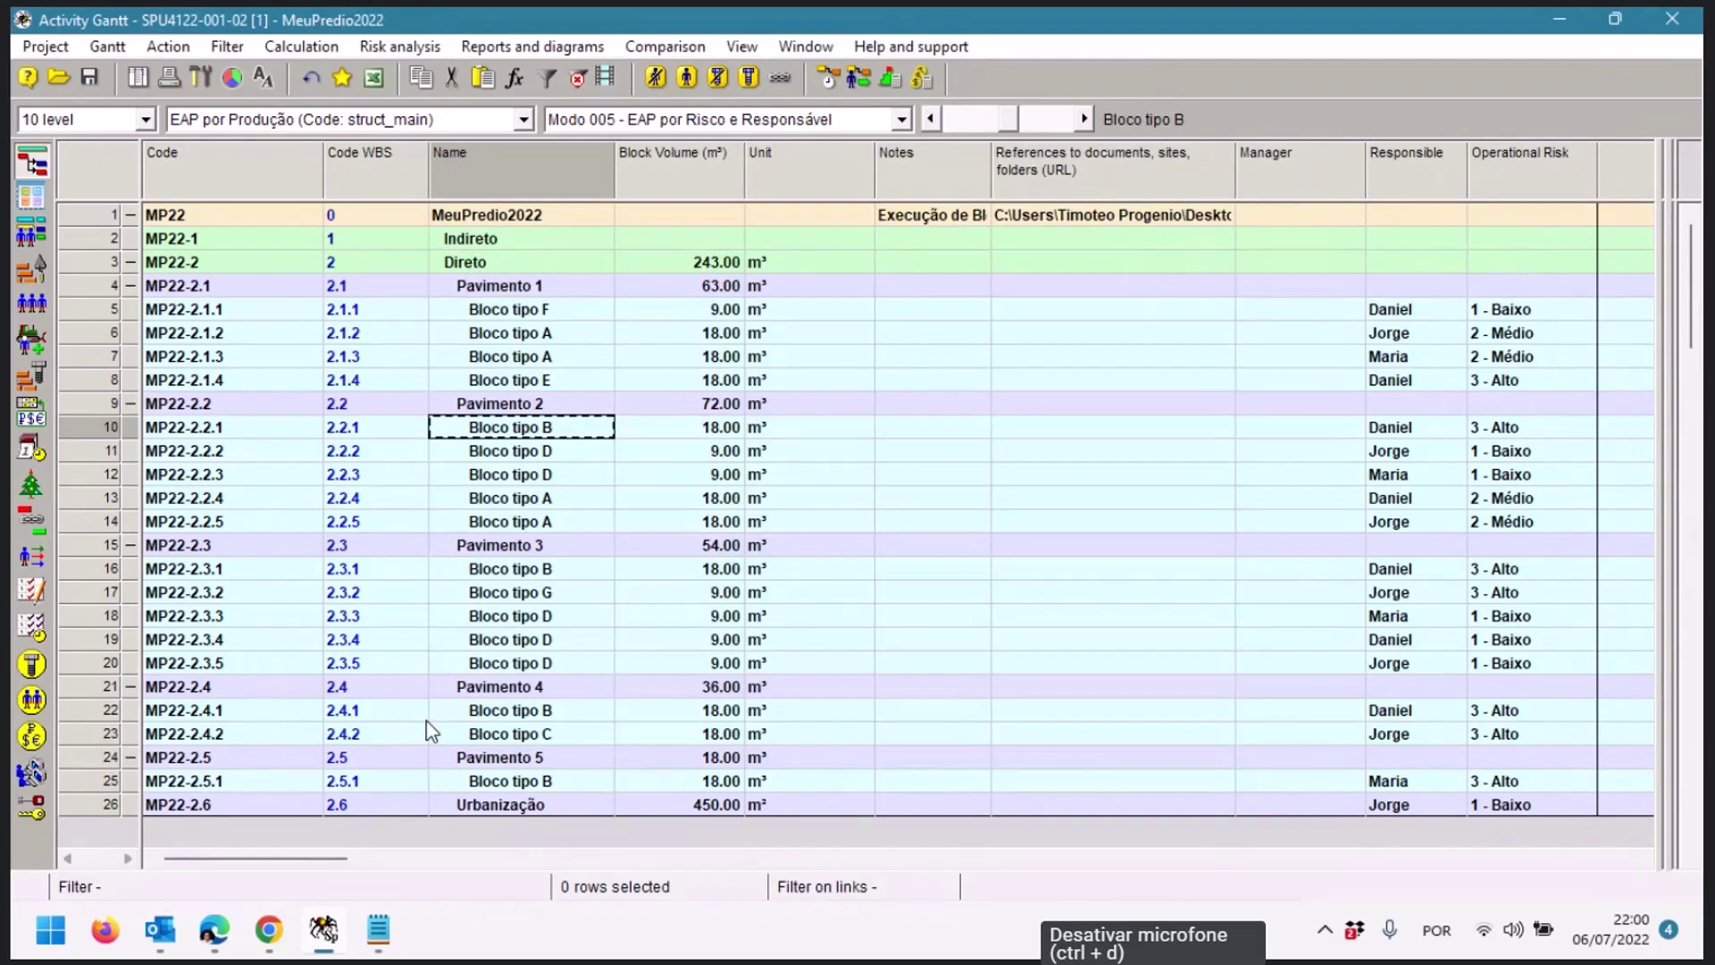
# Close the project copy and compare the stored versions and notes of SPU4122-001-01 and SPU4122-001-02
pyautogui.click(43, 47)
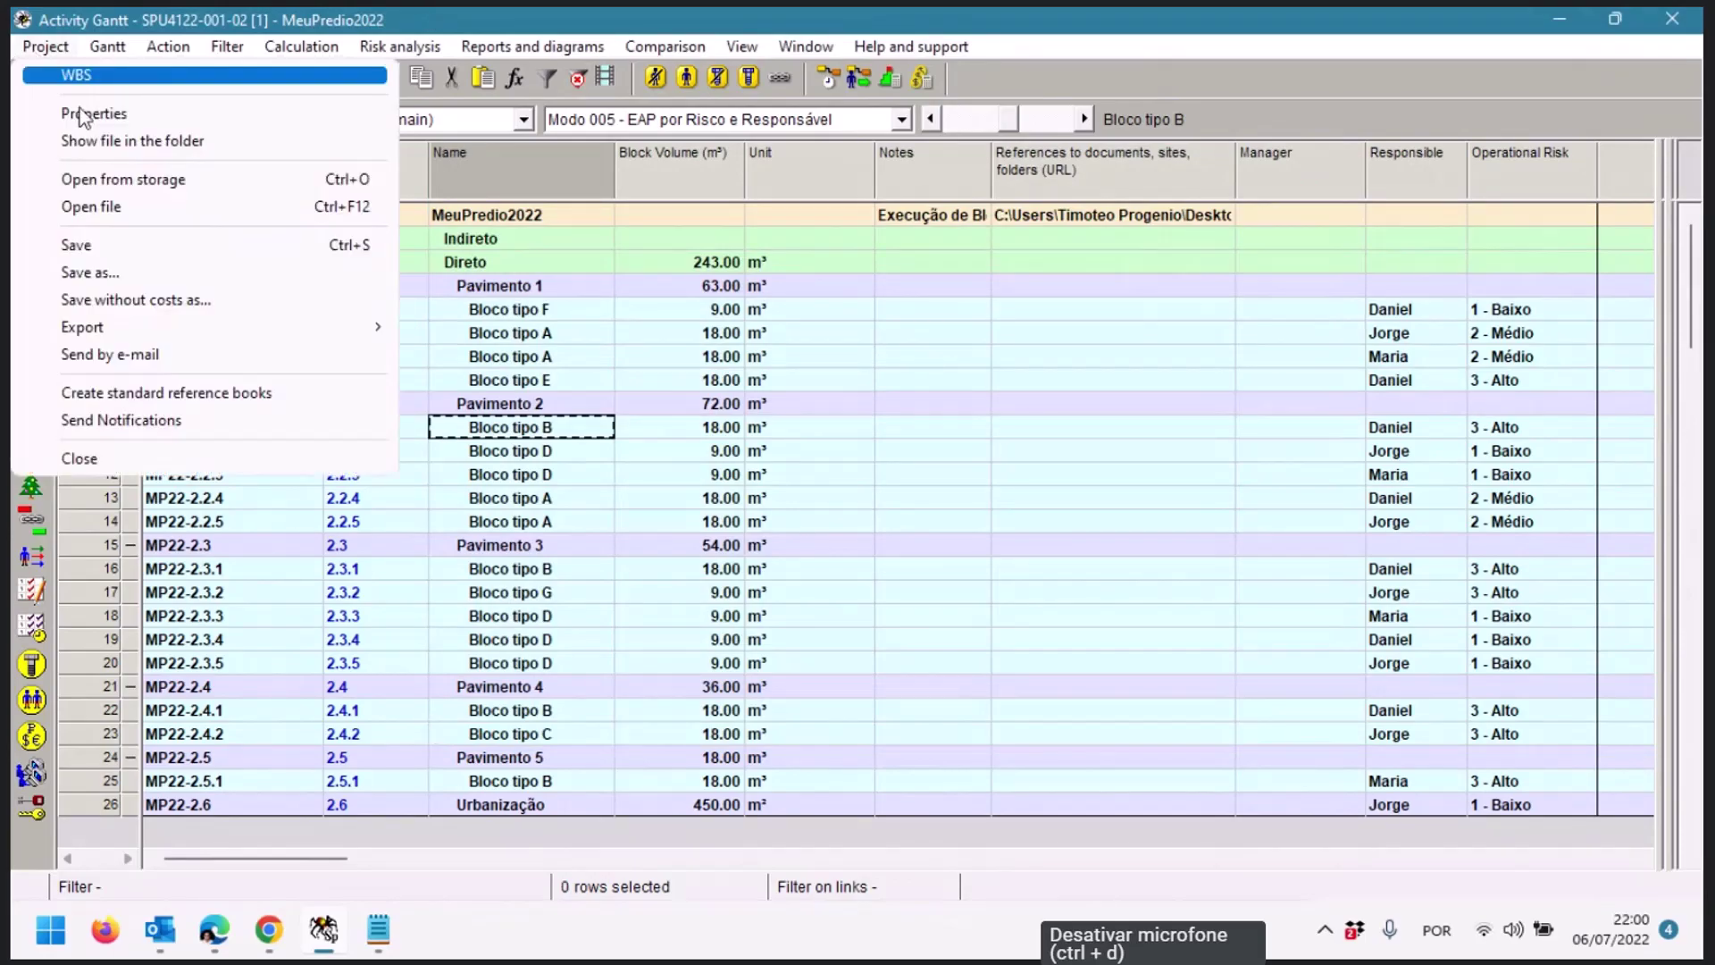
pyautogui.click(160, 459)
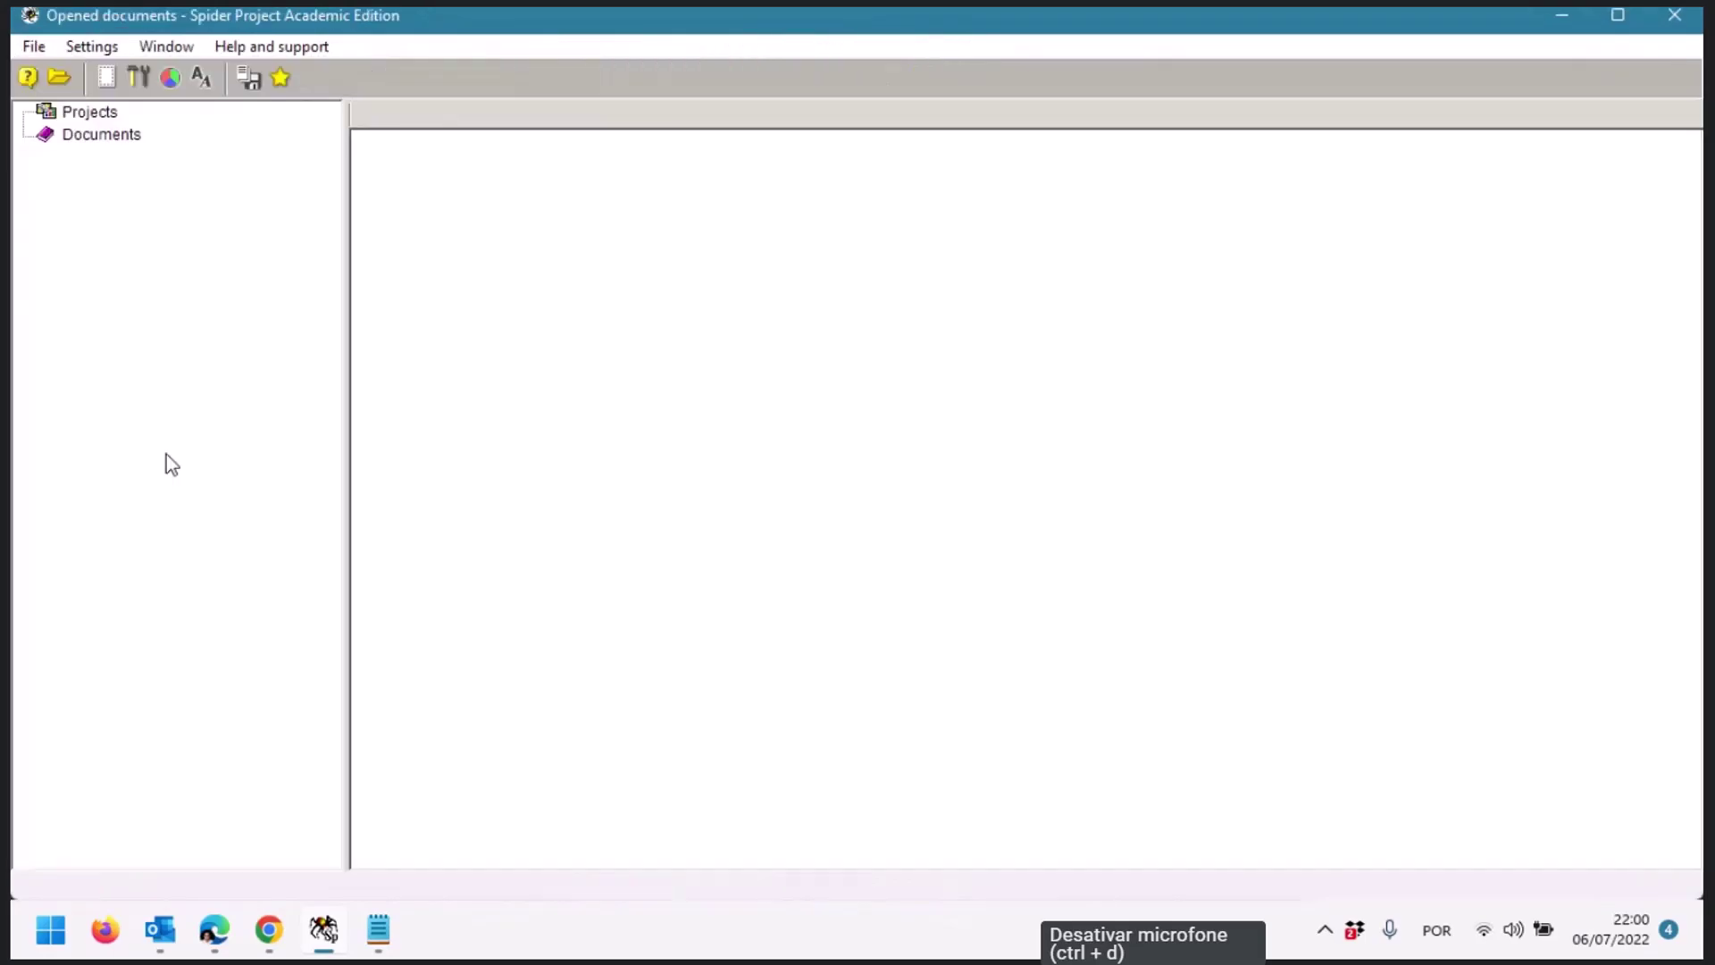
pyautogui.click(62, 79)
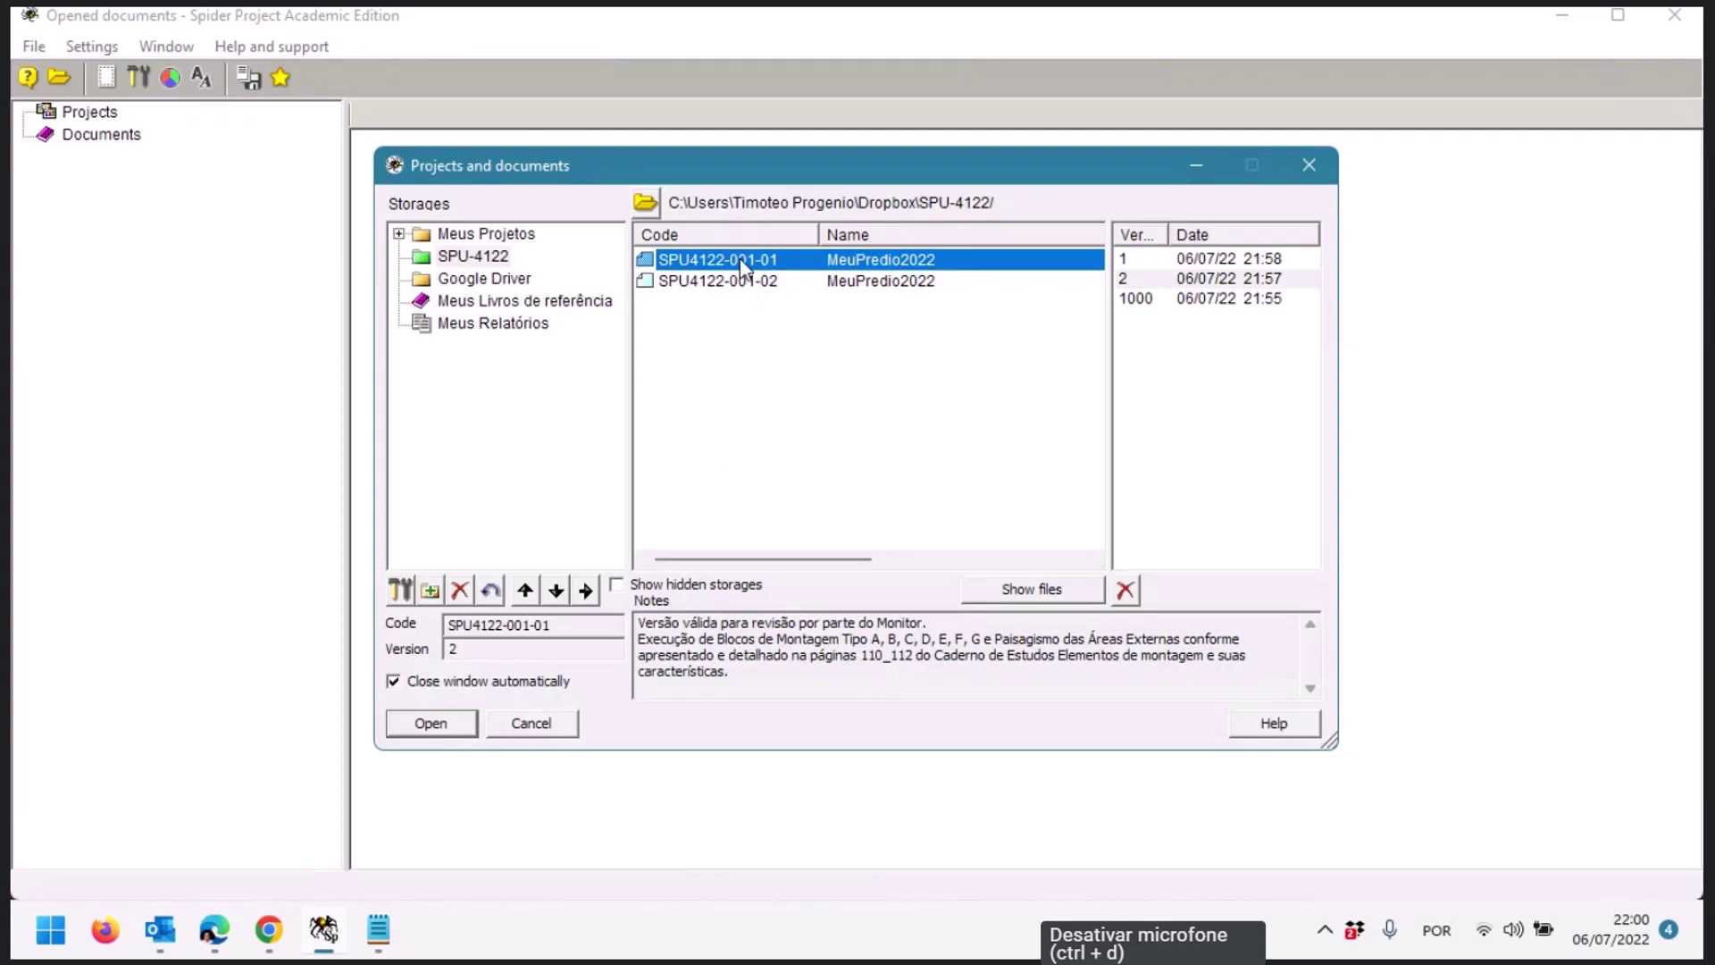
pyautogui.click(752, 280)
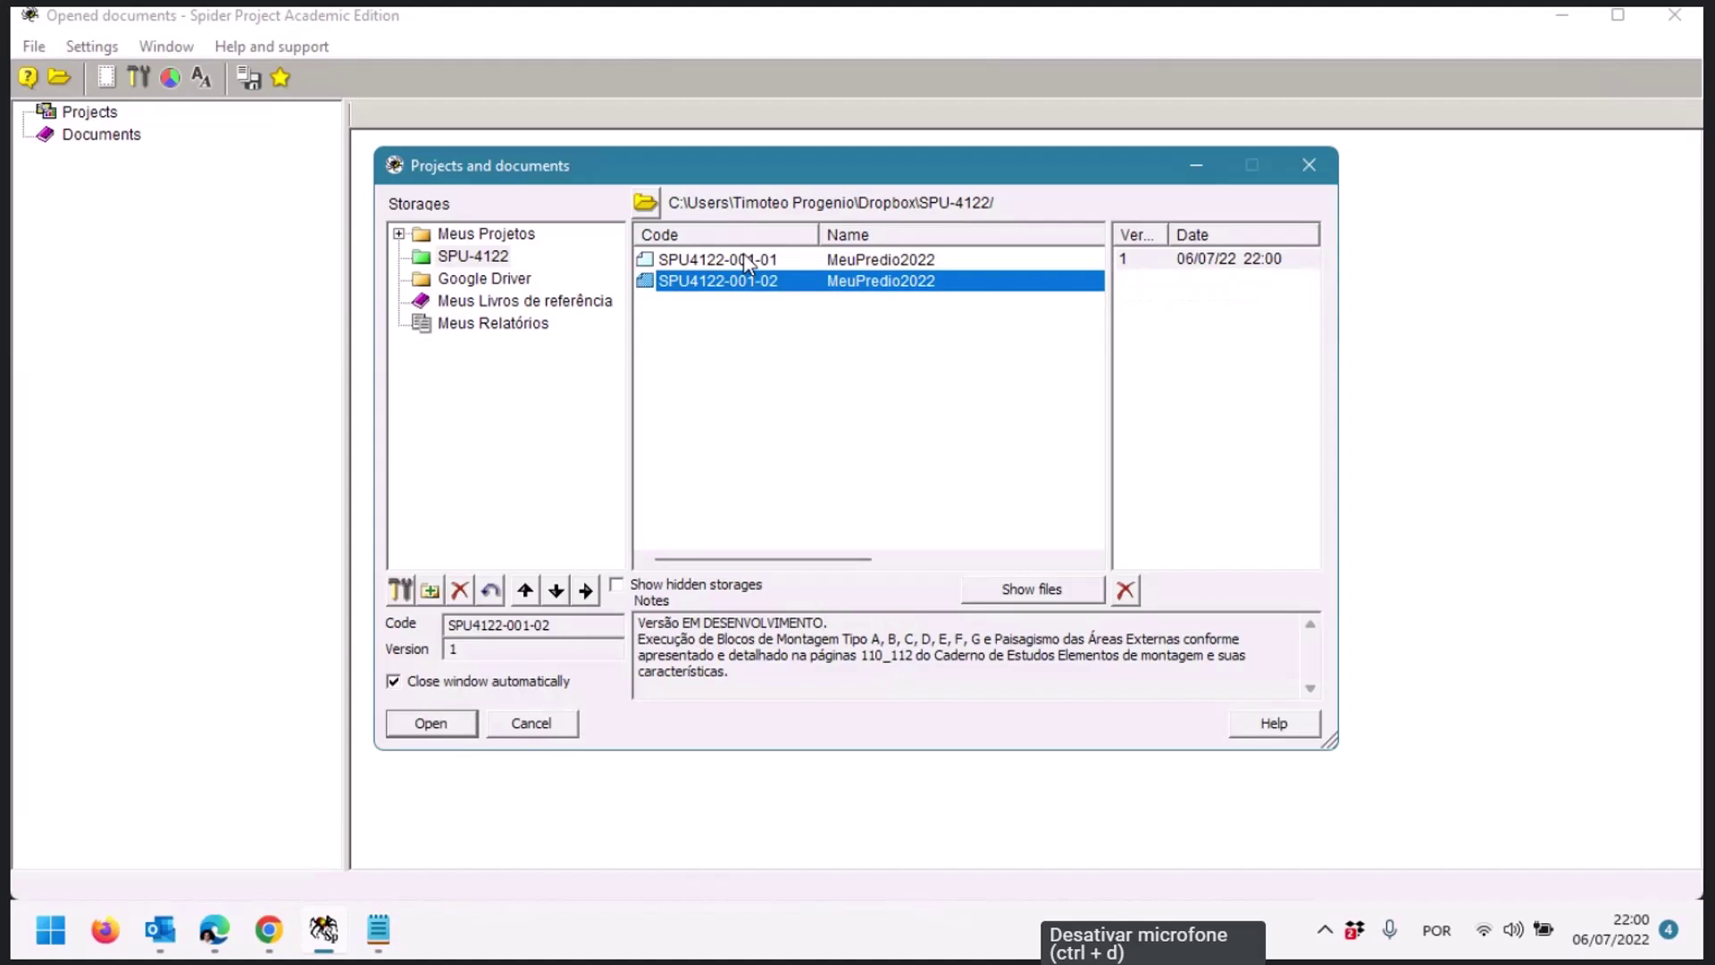
pyautogui.click(749, 261)
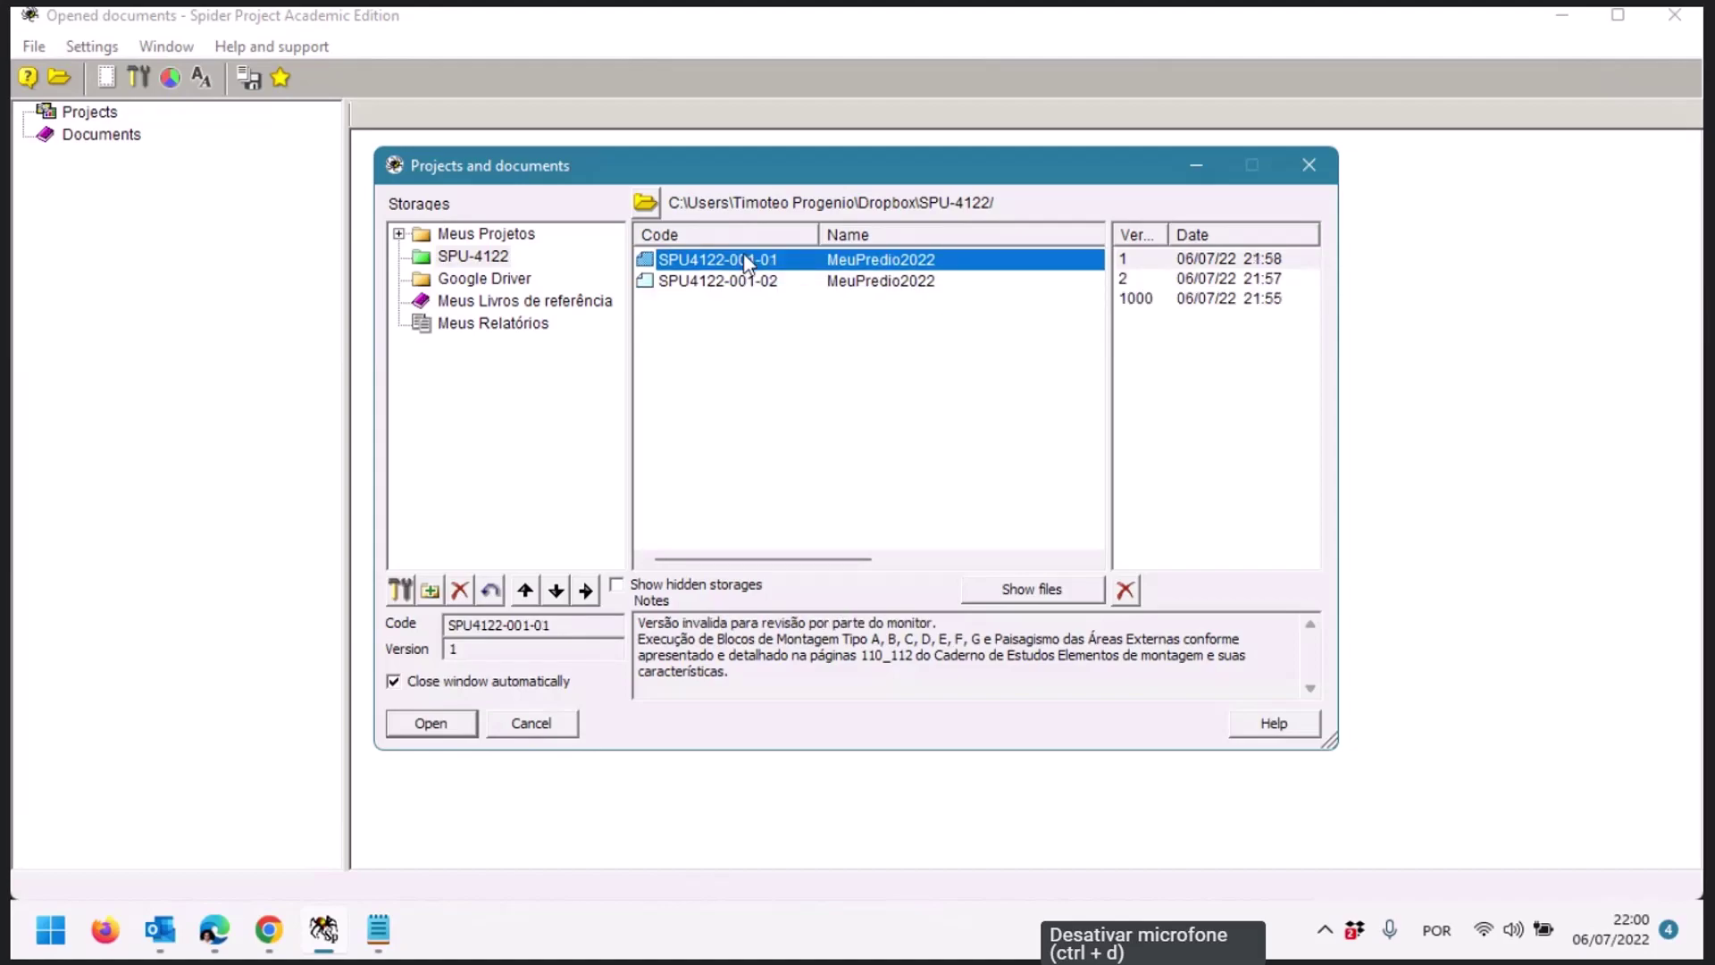
pyautogui.click(749, 283)
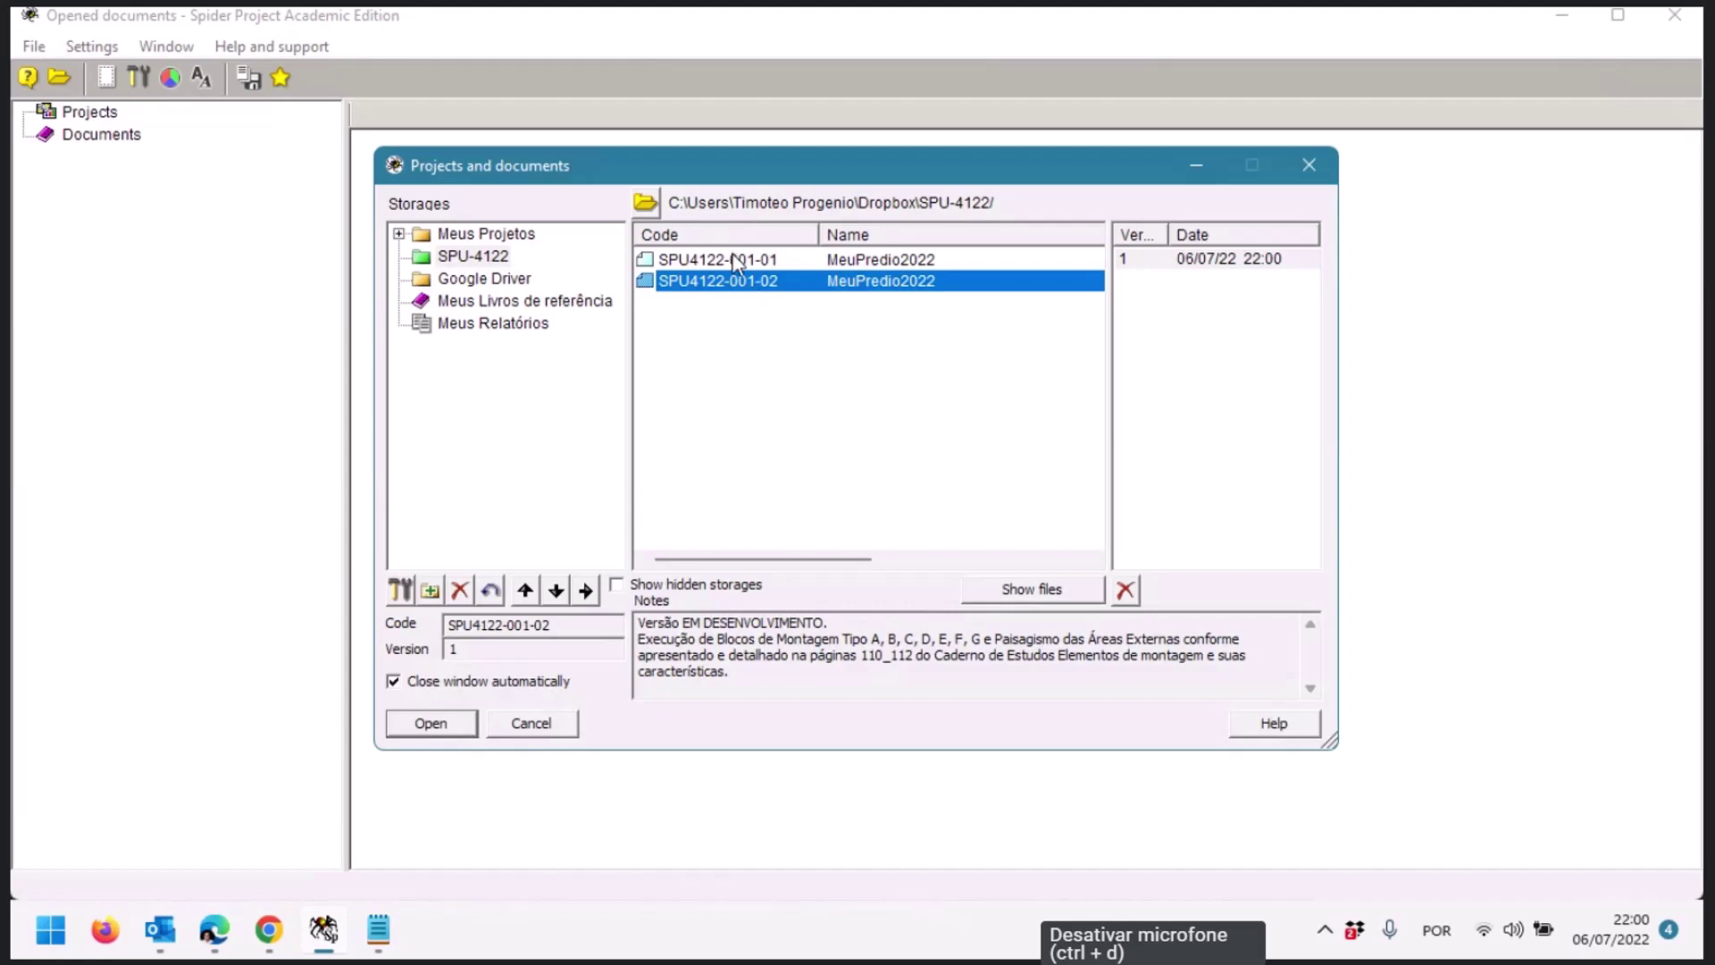
# Open version 2 of SPU4122-001-01 and display its EAP por Risco e Responsável structure
pyautogui.click(734, 259)
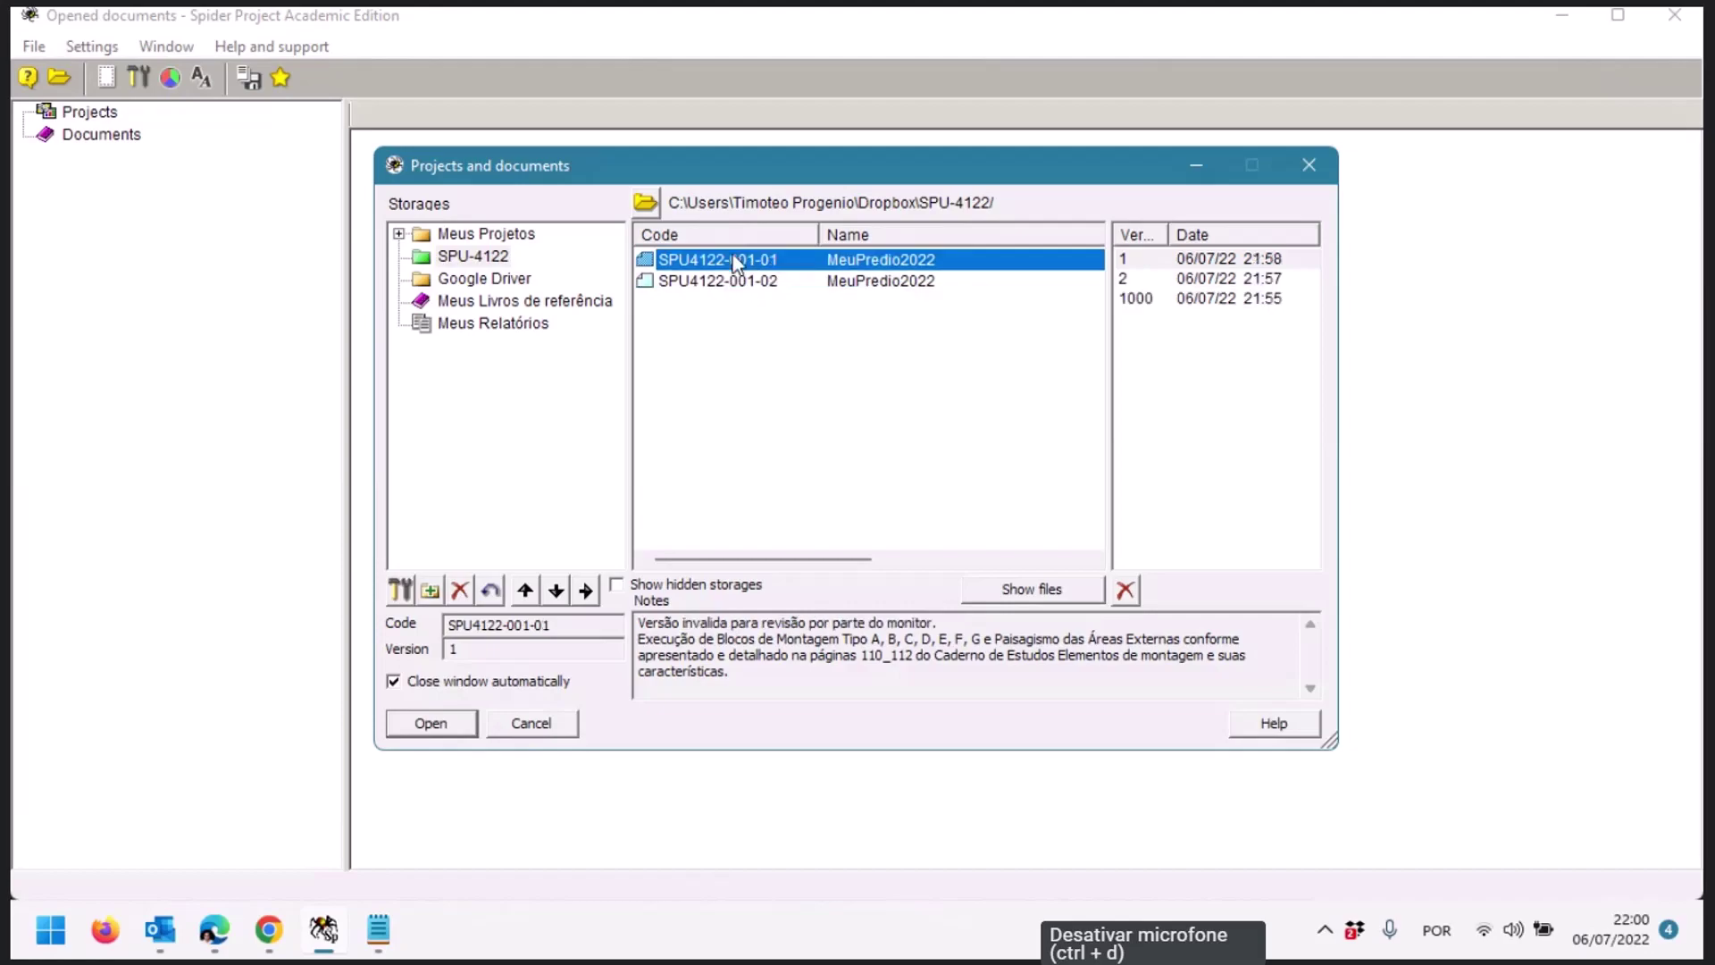
pyautogui.click(1161, 283)
pyautogui.click(427, 722)
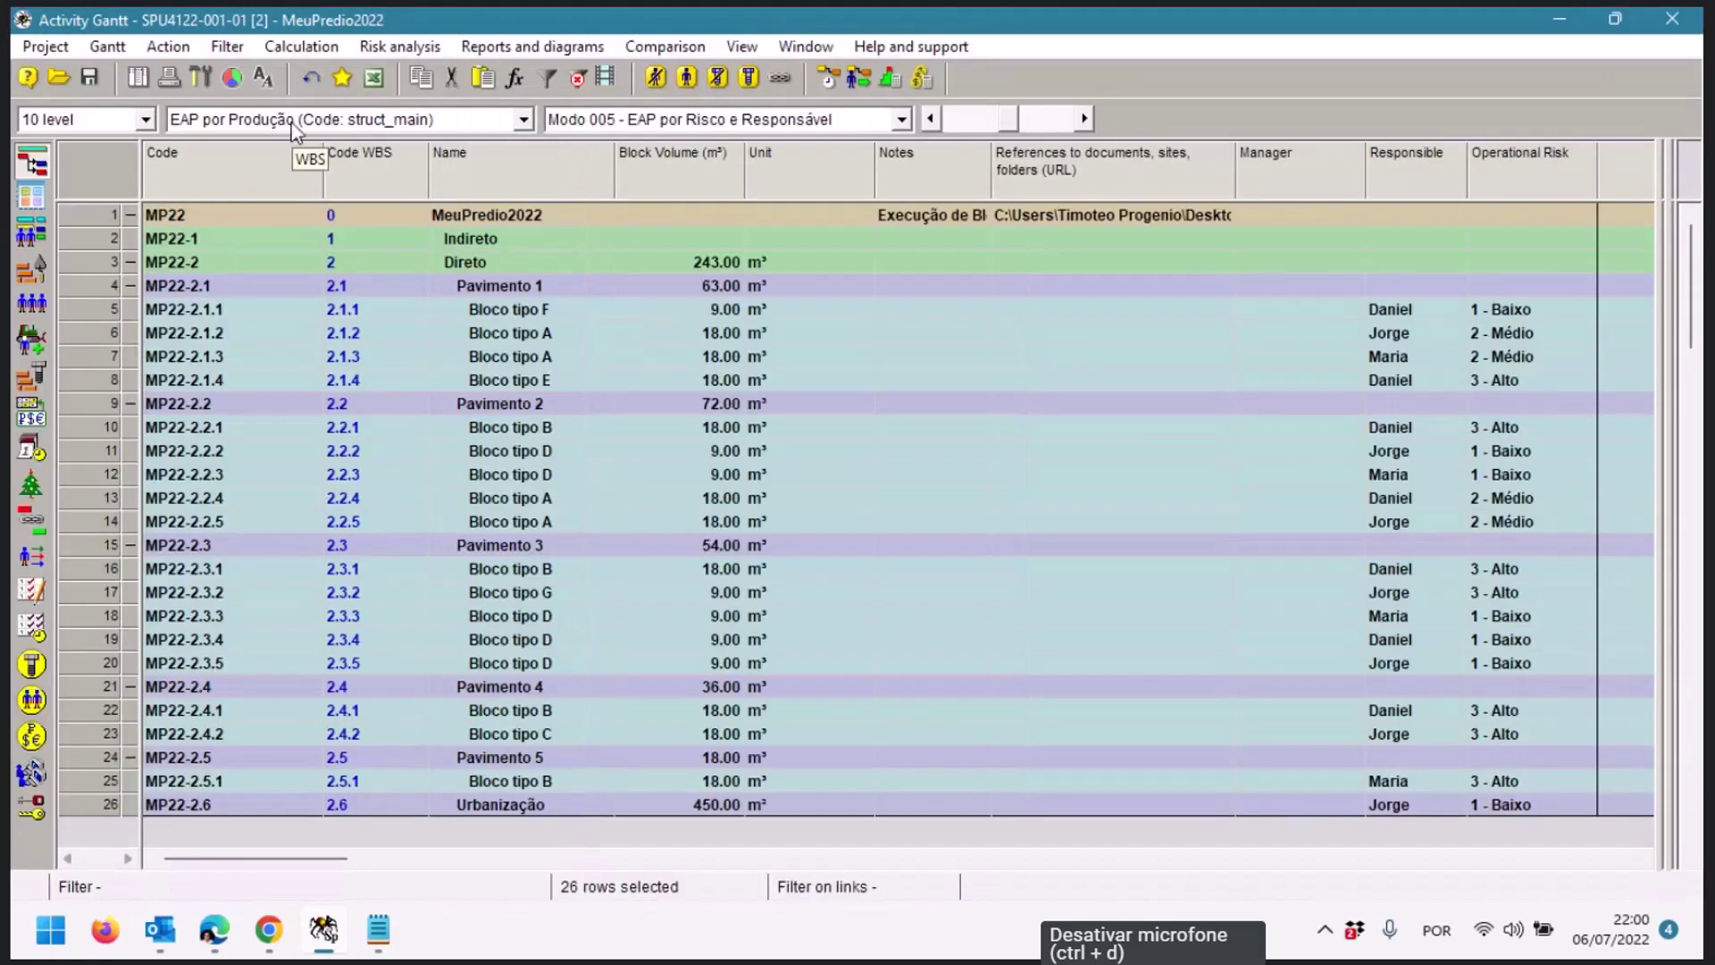
pyautogui.click(303, 120)
pyautogui.click(313, 162)
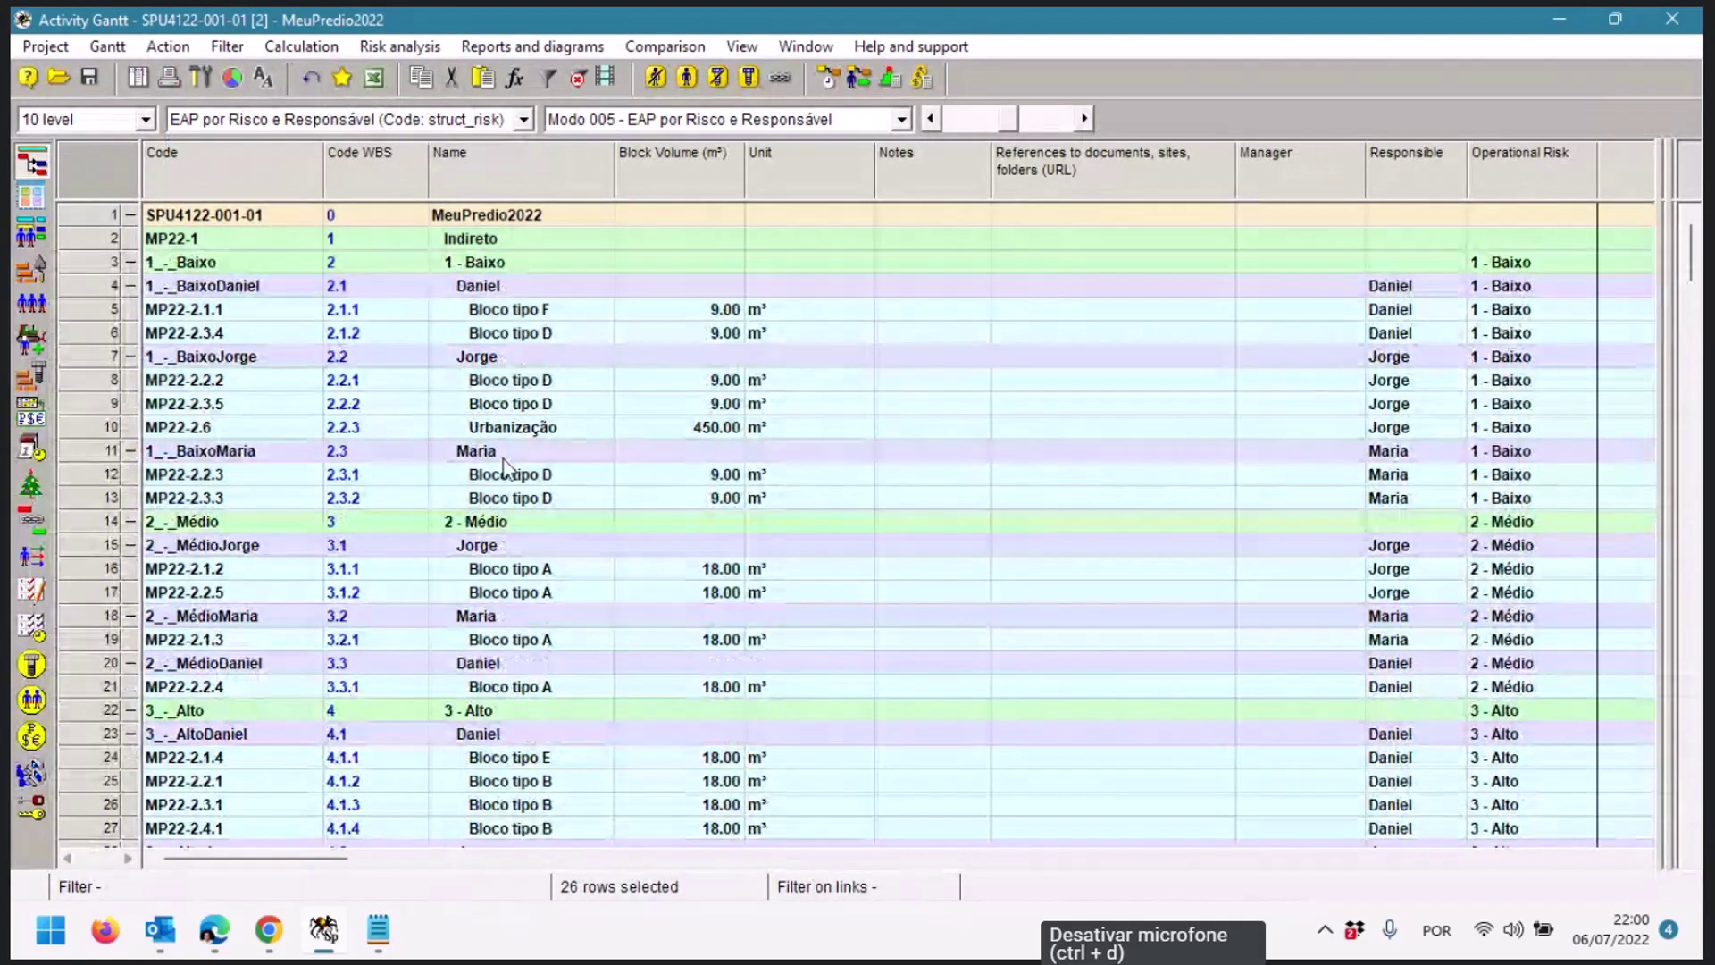
# Call up Update by fields for the EAP por Risco e Responsável structure in the project's WBS list, and close the list
pyautogui.click(52, 47)
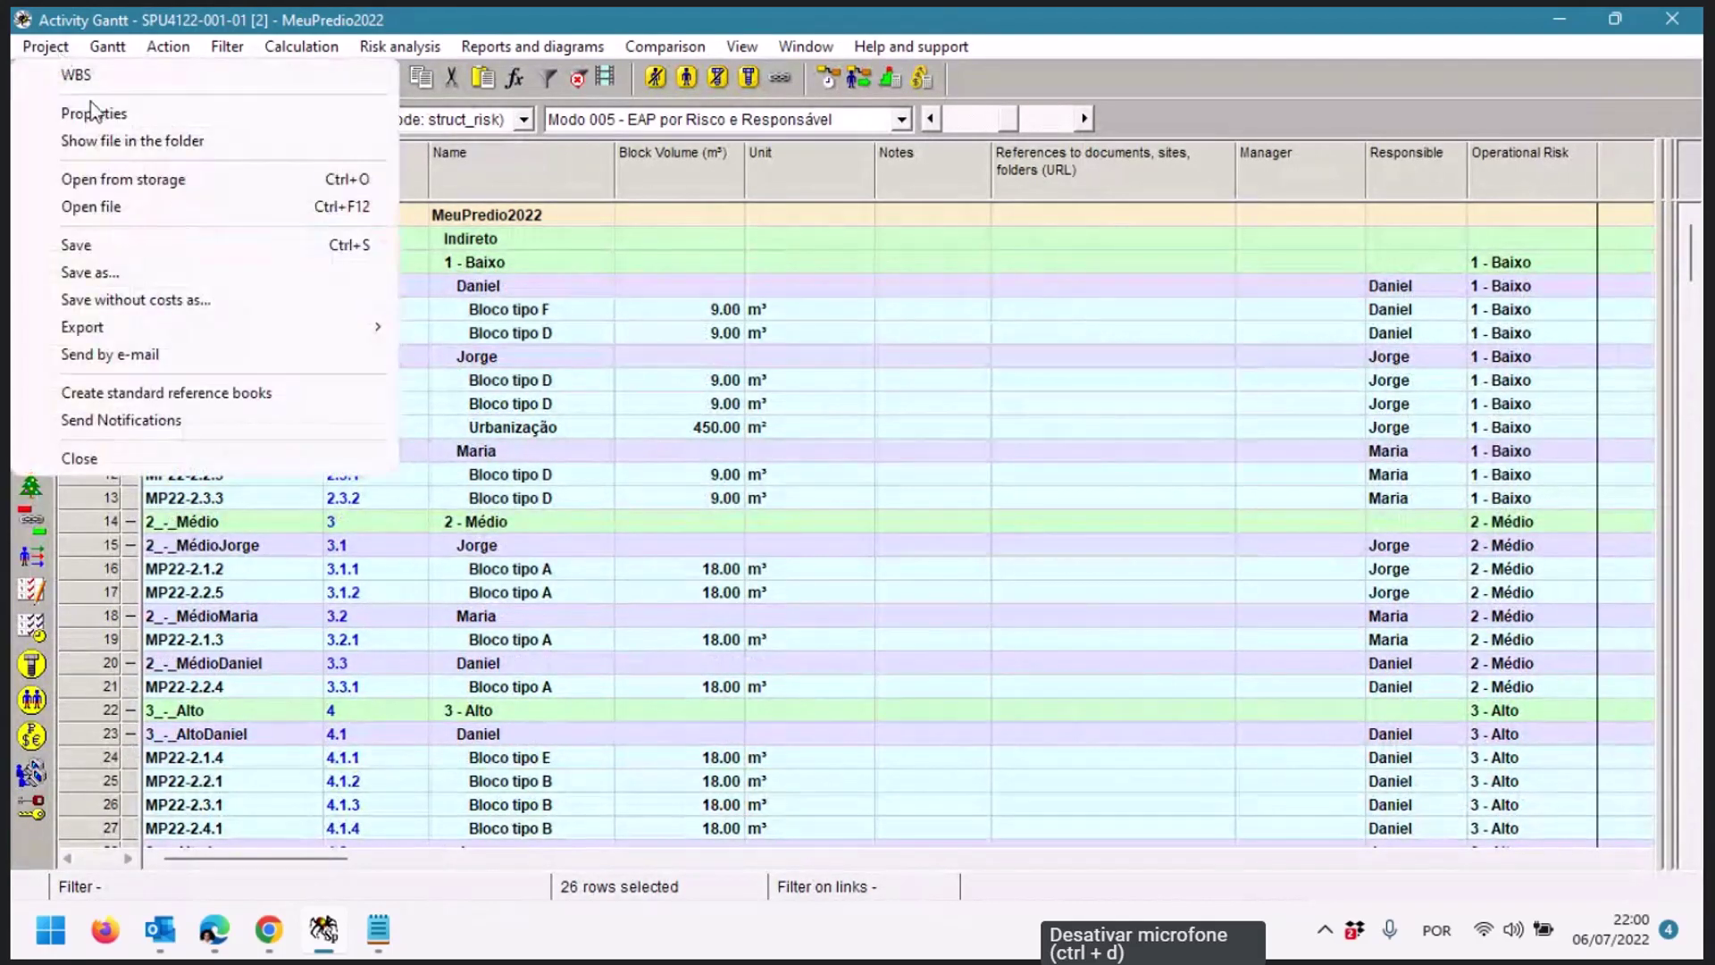
pyautogui.click(90, 80)
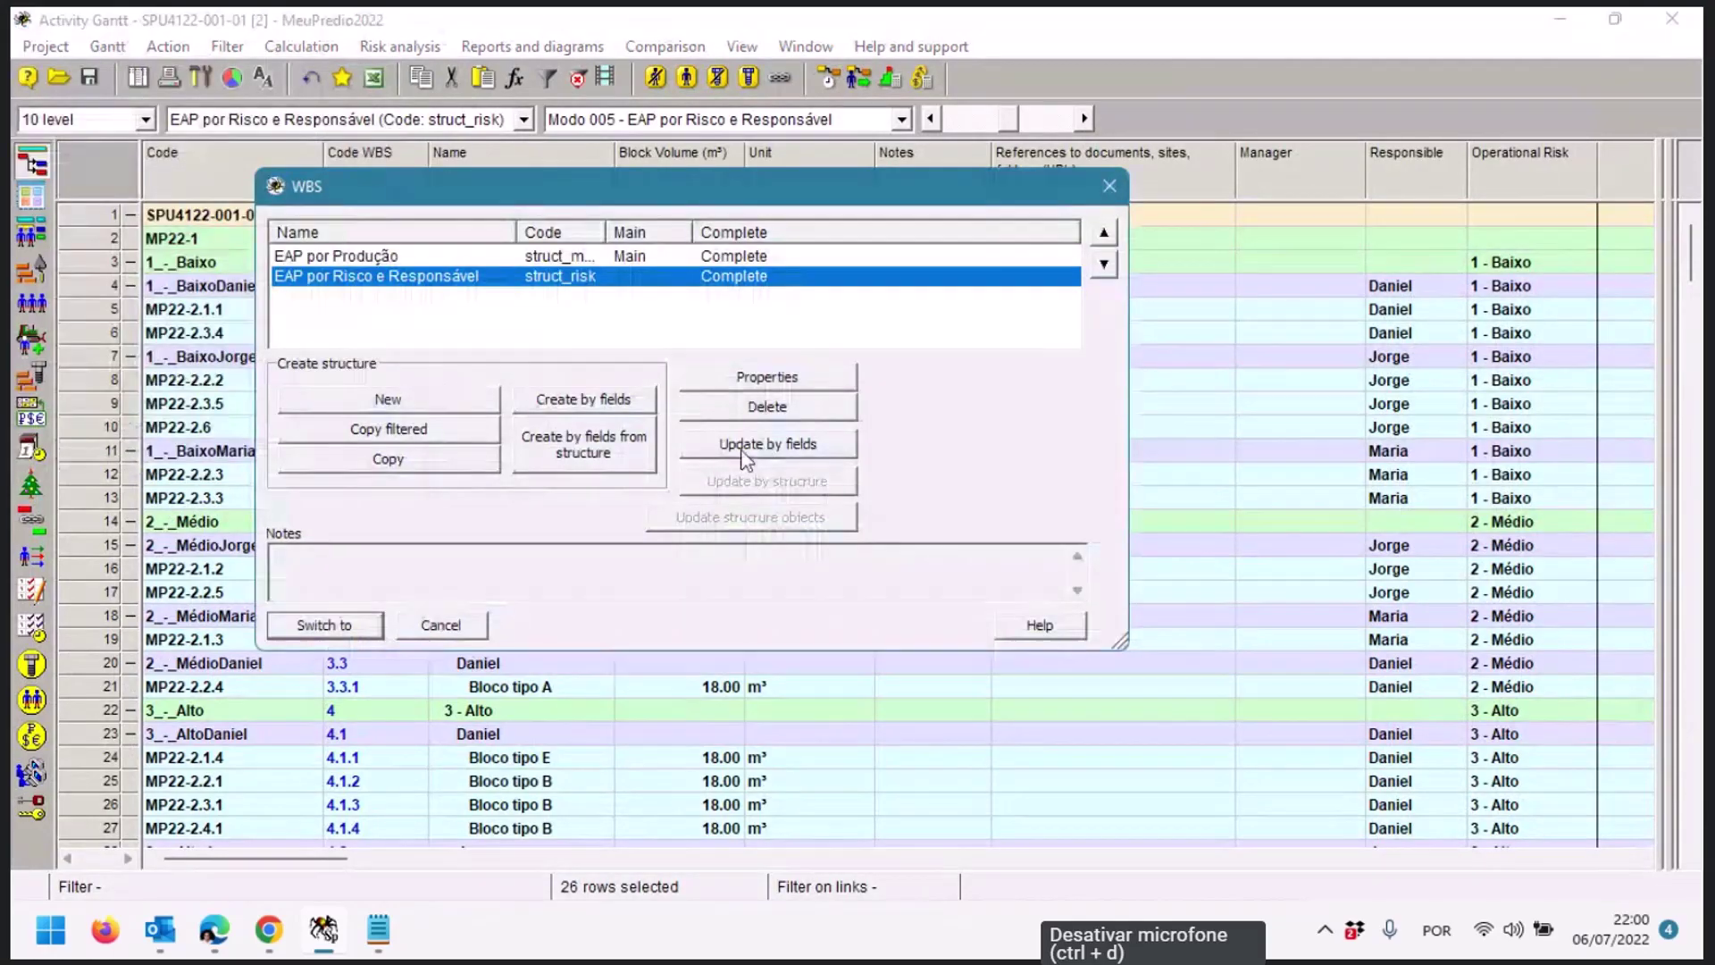
pyautogui.click(761, 451)
pyautogui.click(1014, 544)
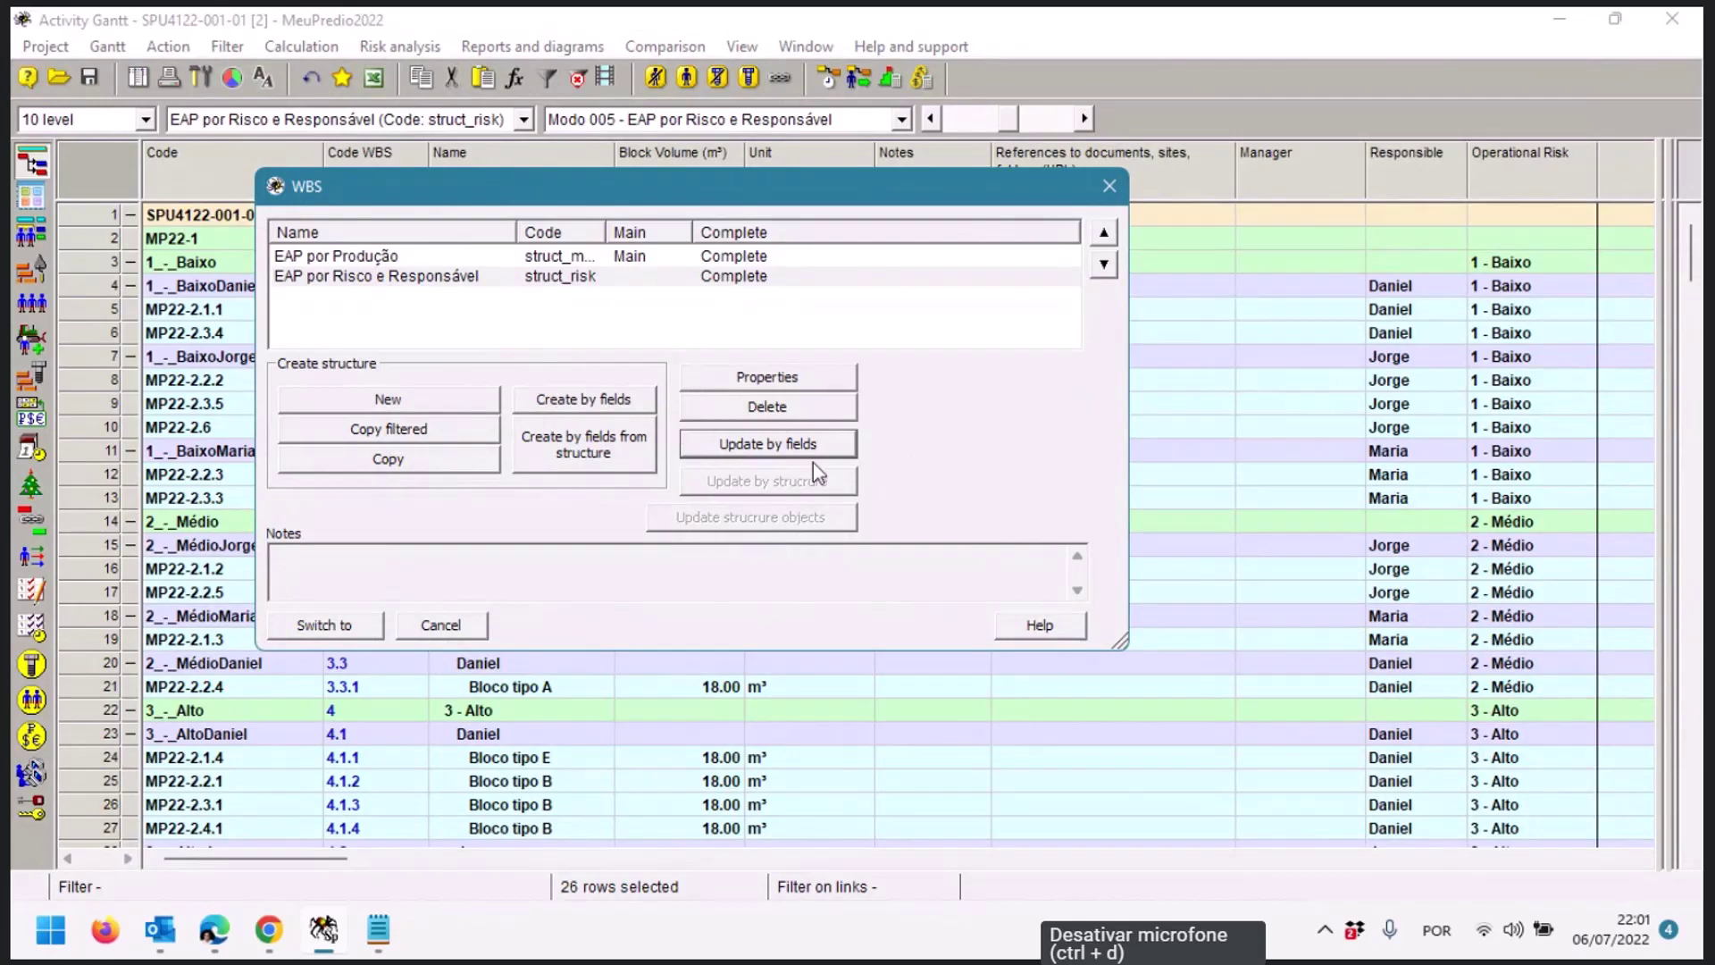
pyautogui.click(1109, 186)
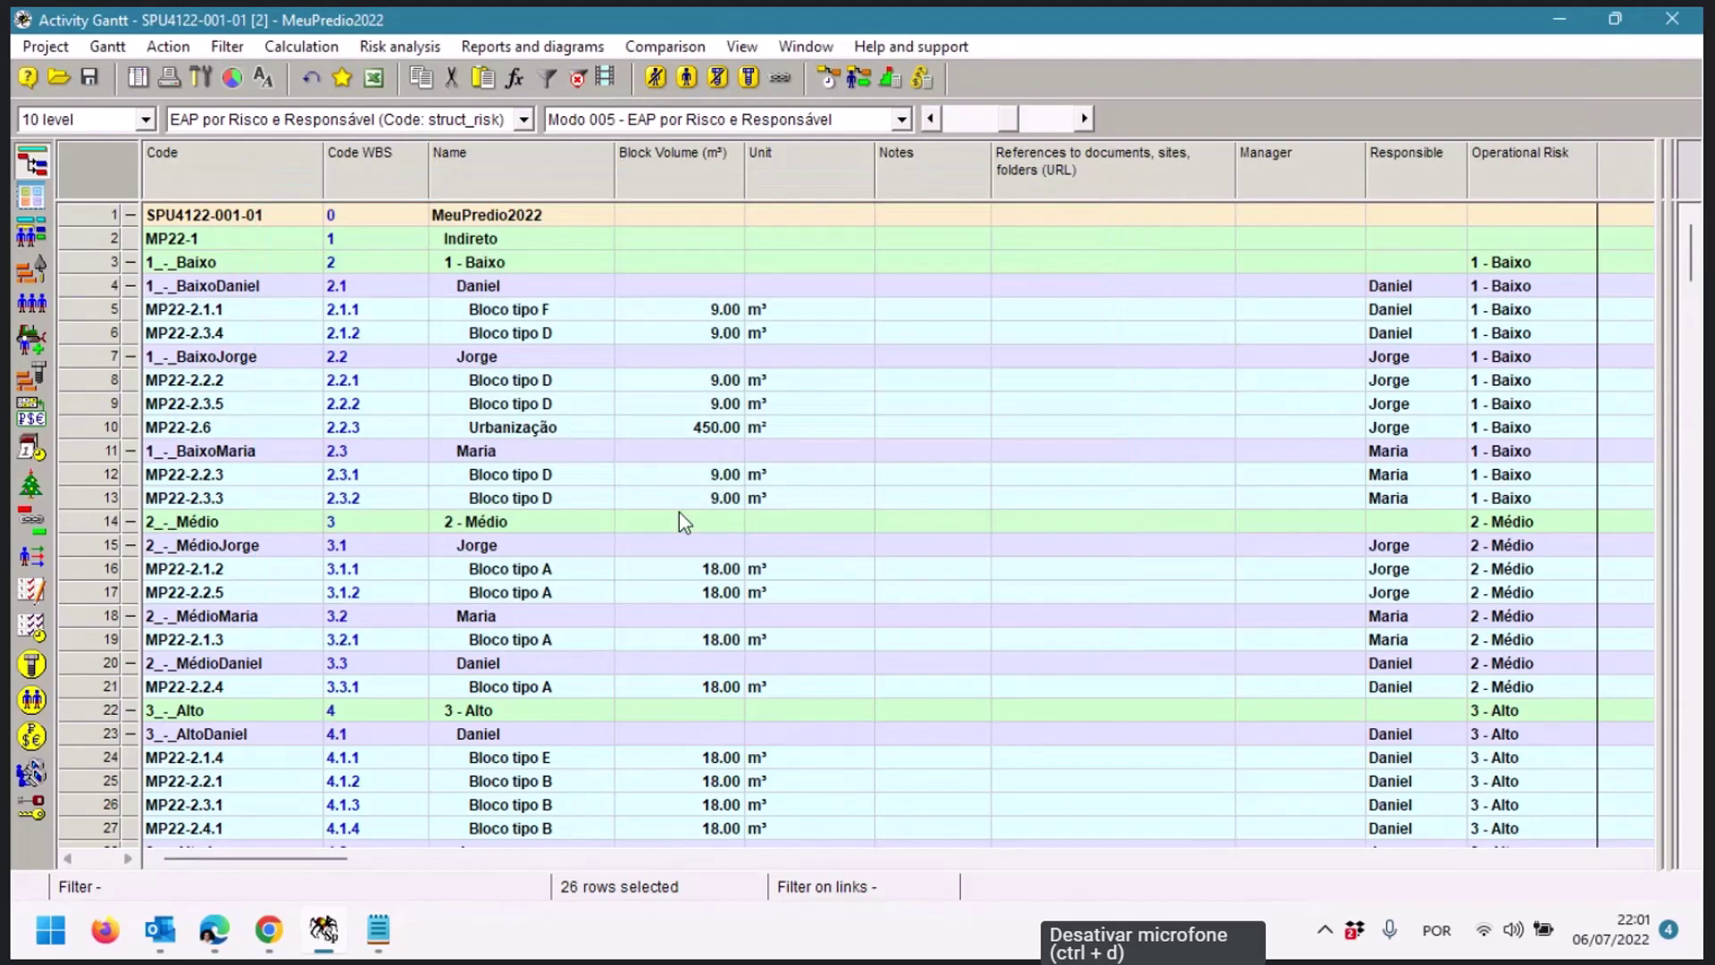
# Delete the EAP por Risco e Responsável structure from the project's WBS list
pyautogui.click(46, 48)
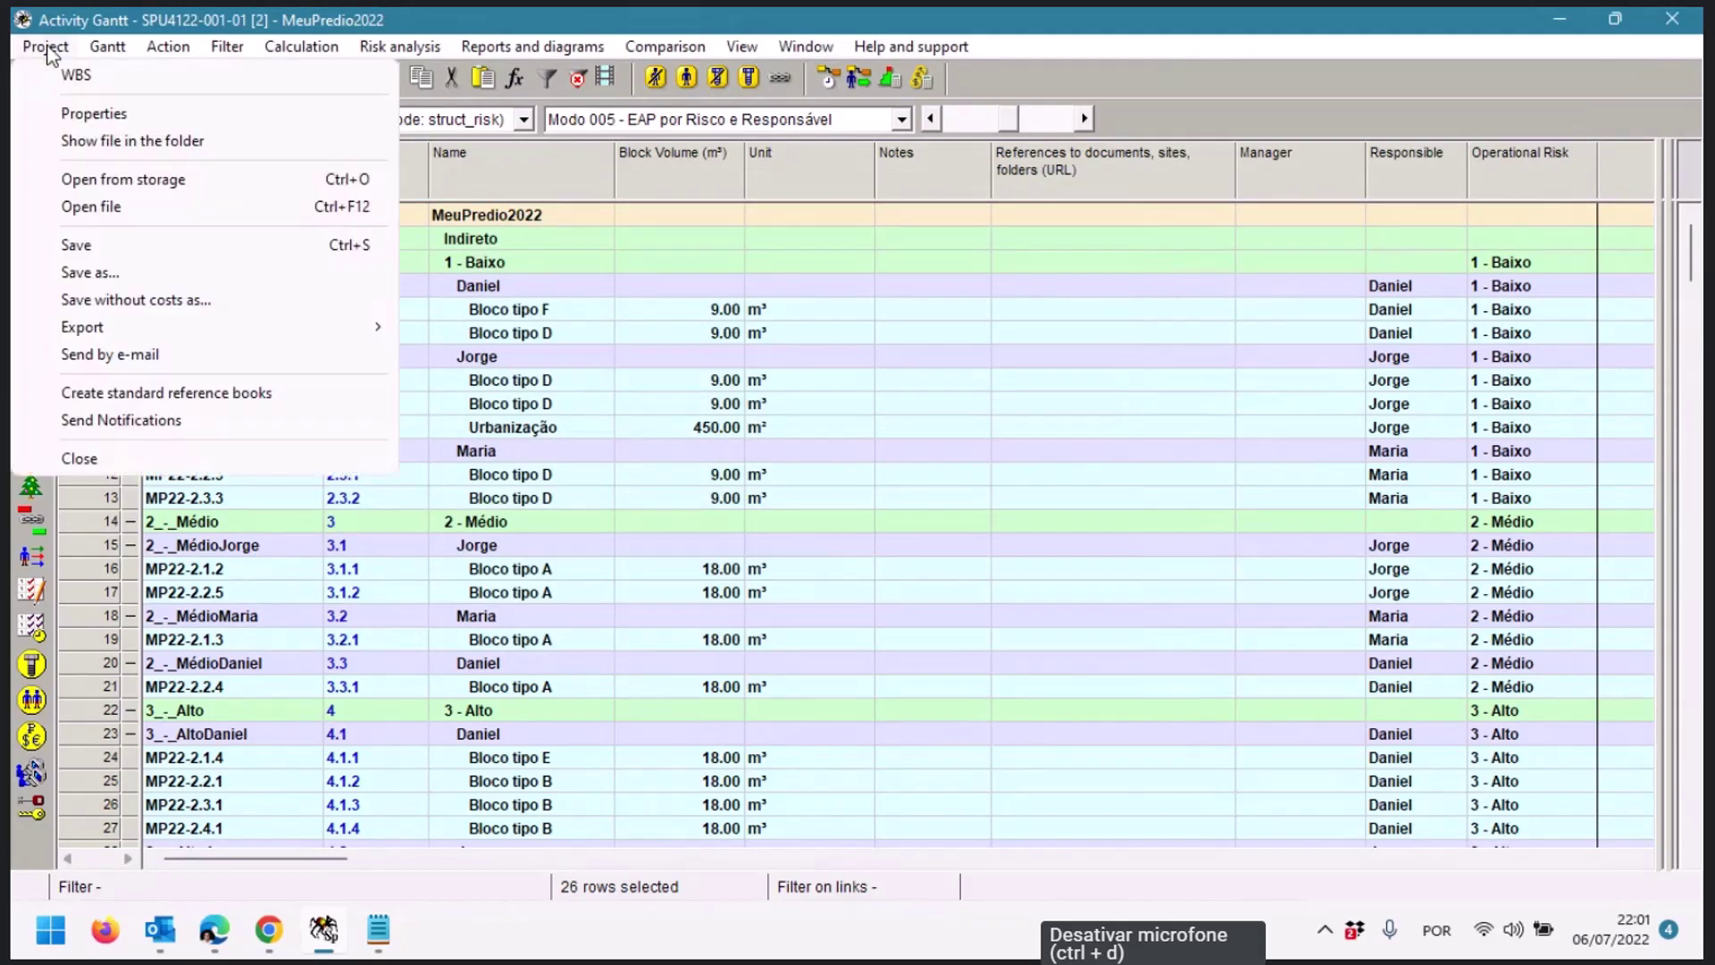
pyautogui.click(808, 330)
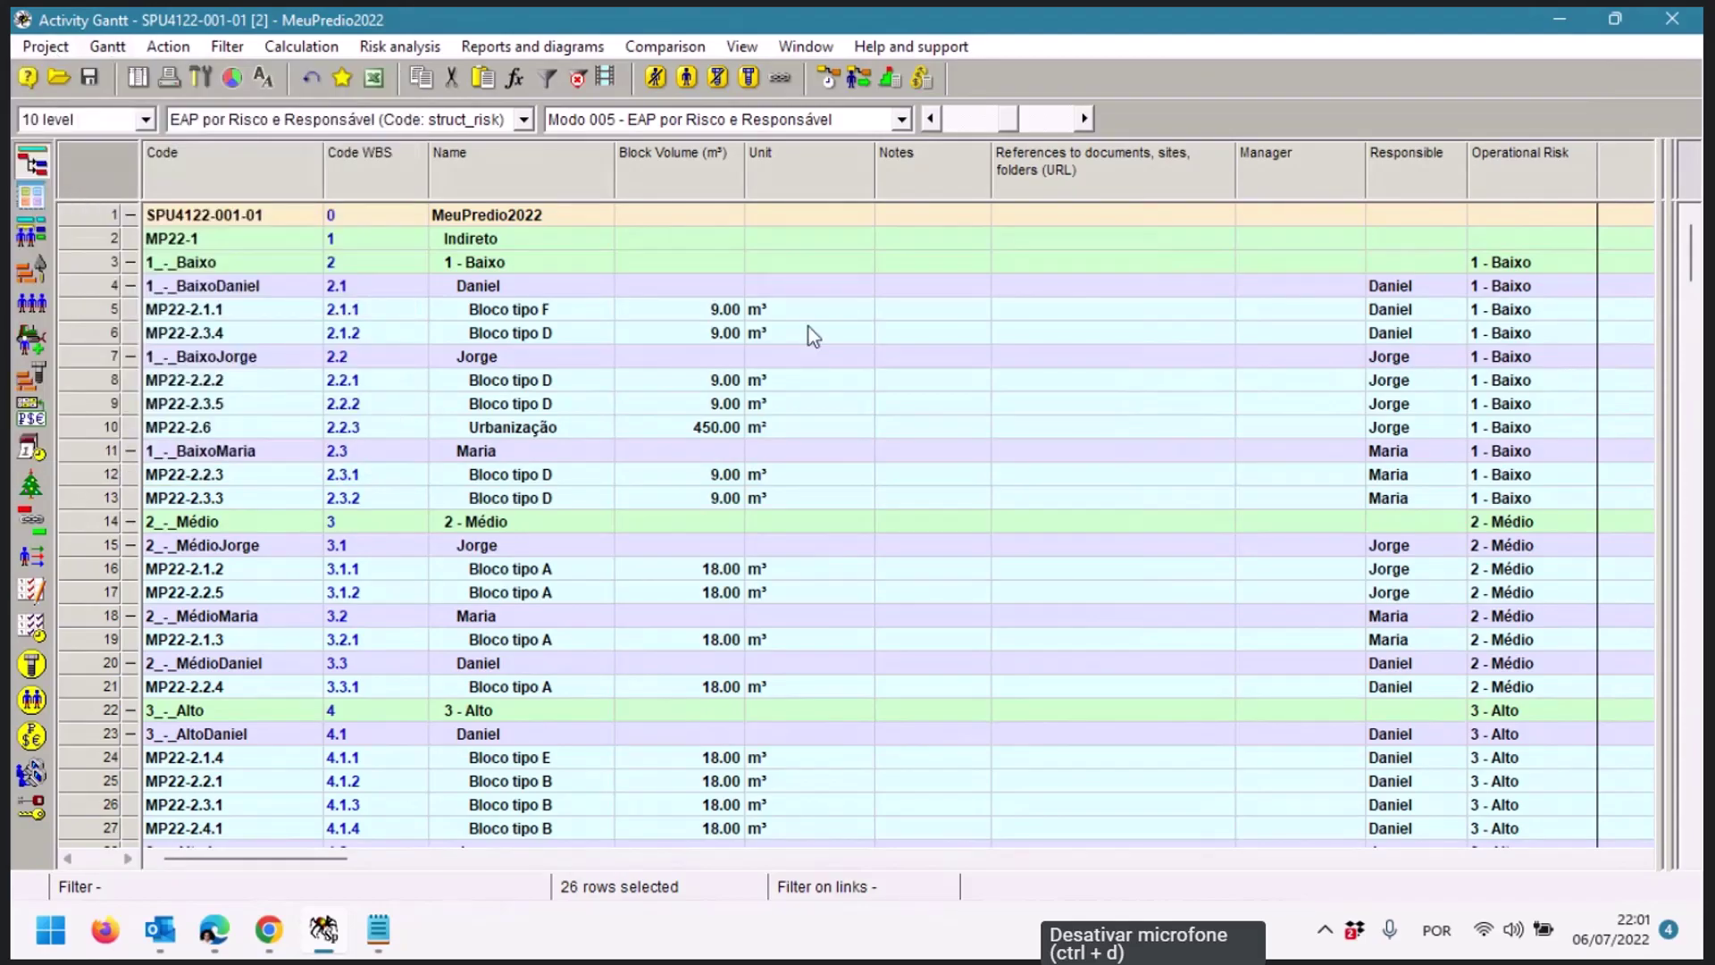
pyautogui.click(43, 48)
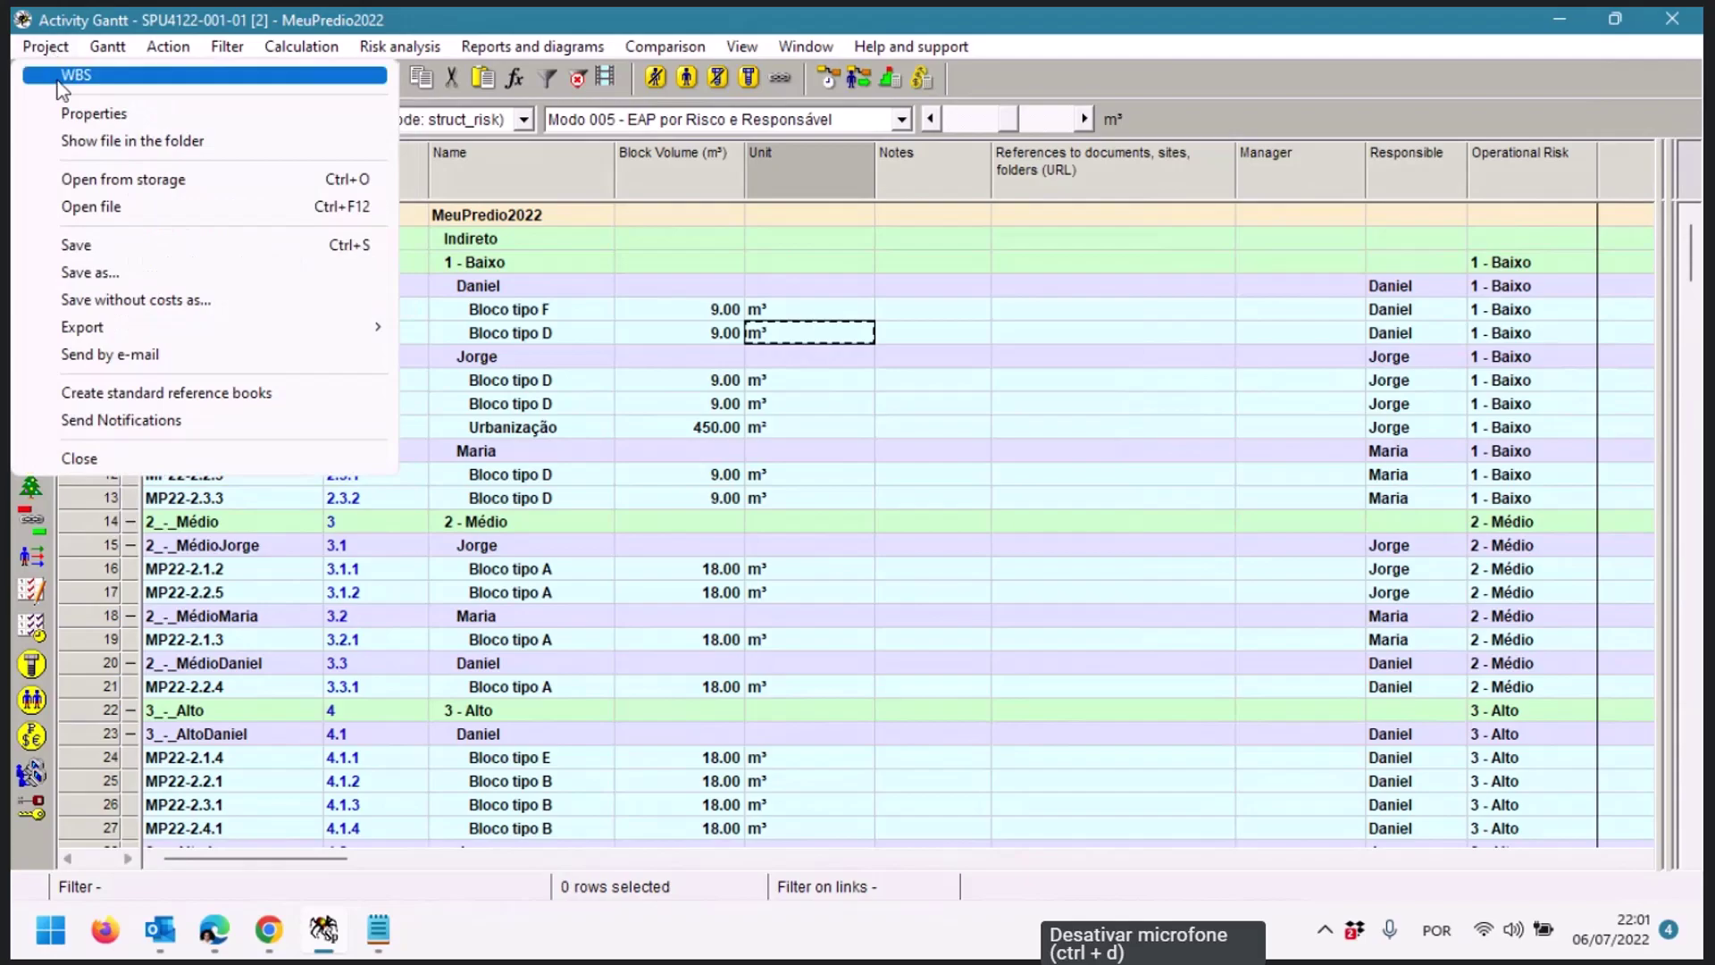
pyautogui.click(67, 19)
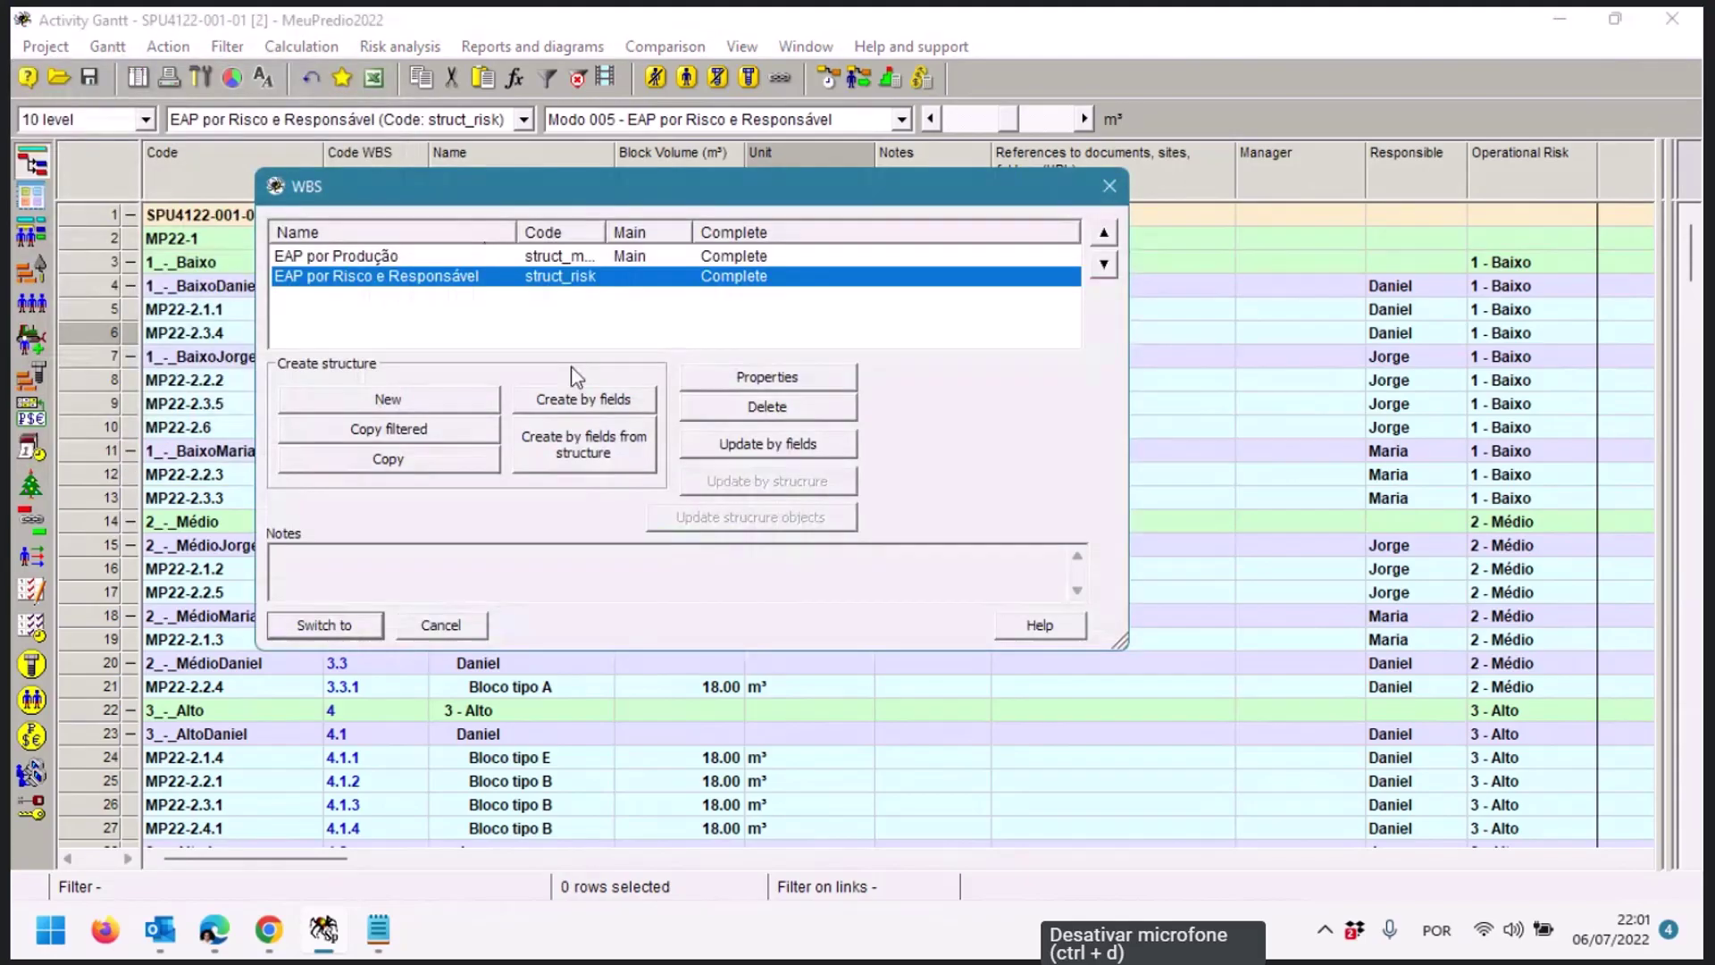
pyautogui.click(366, 257)
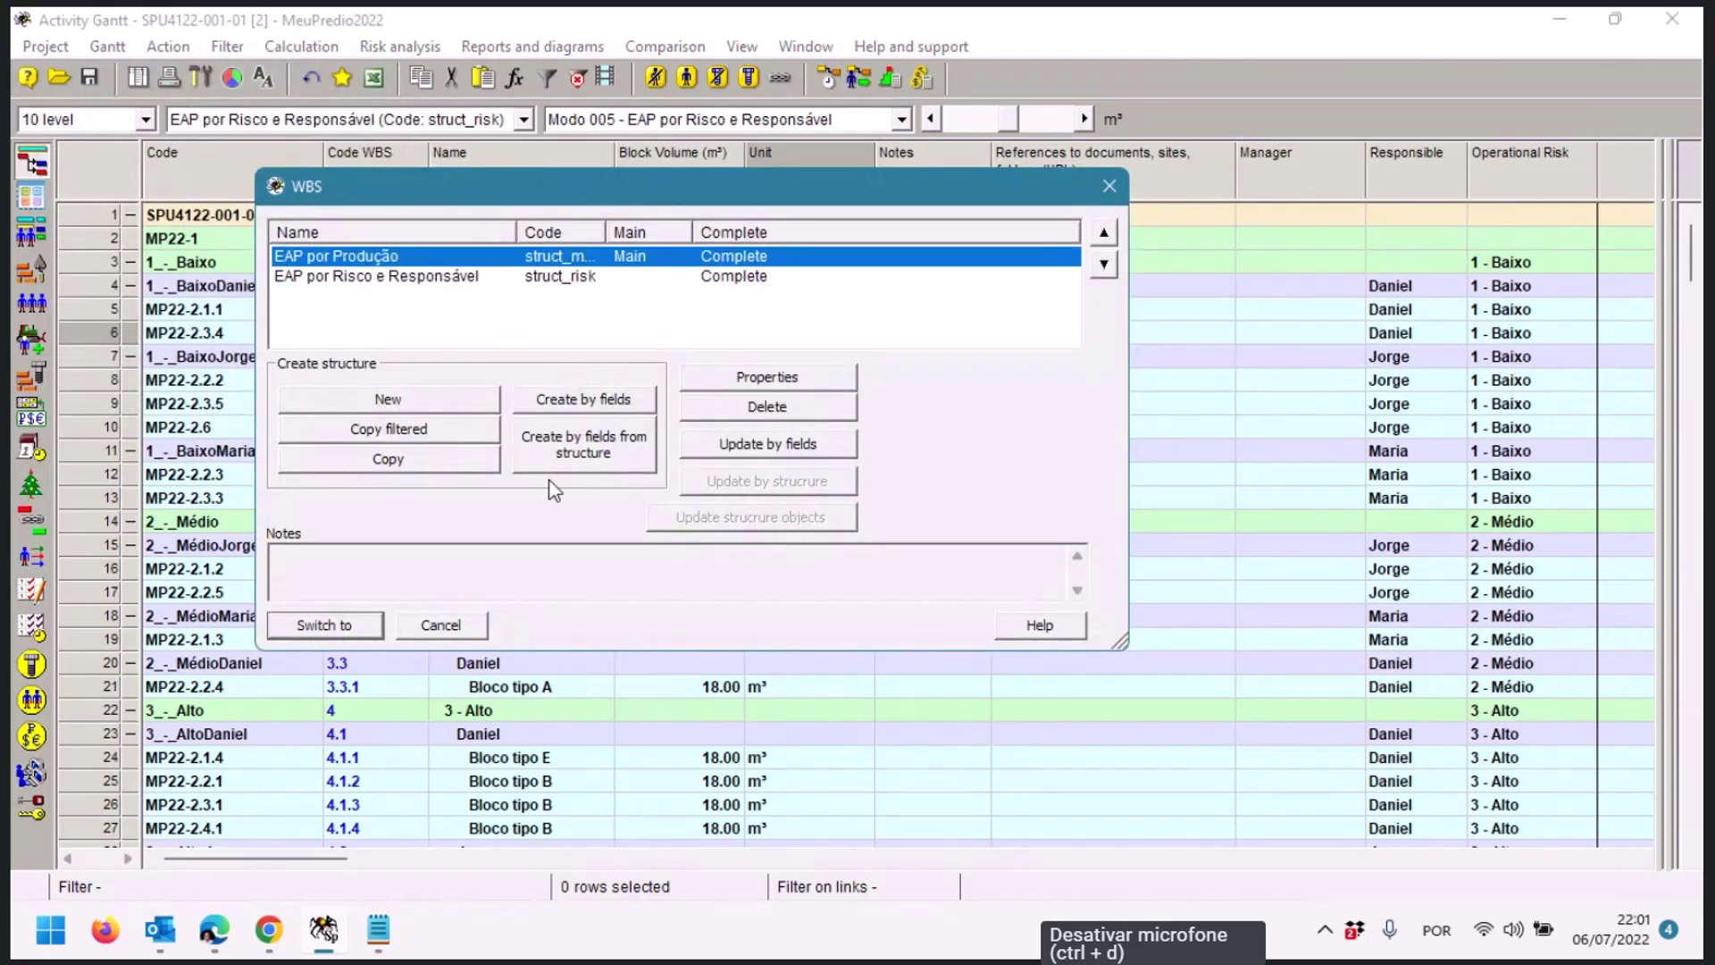
pyautogui.click(371, 278)
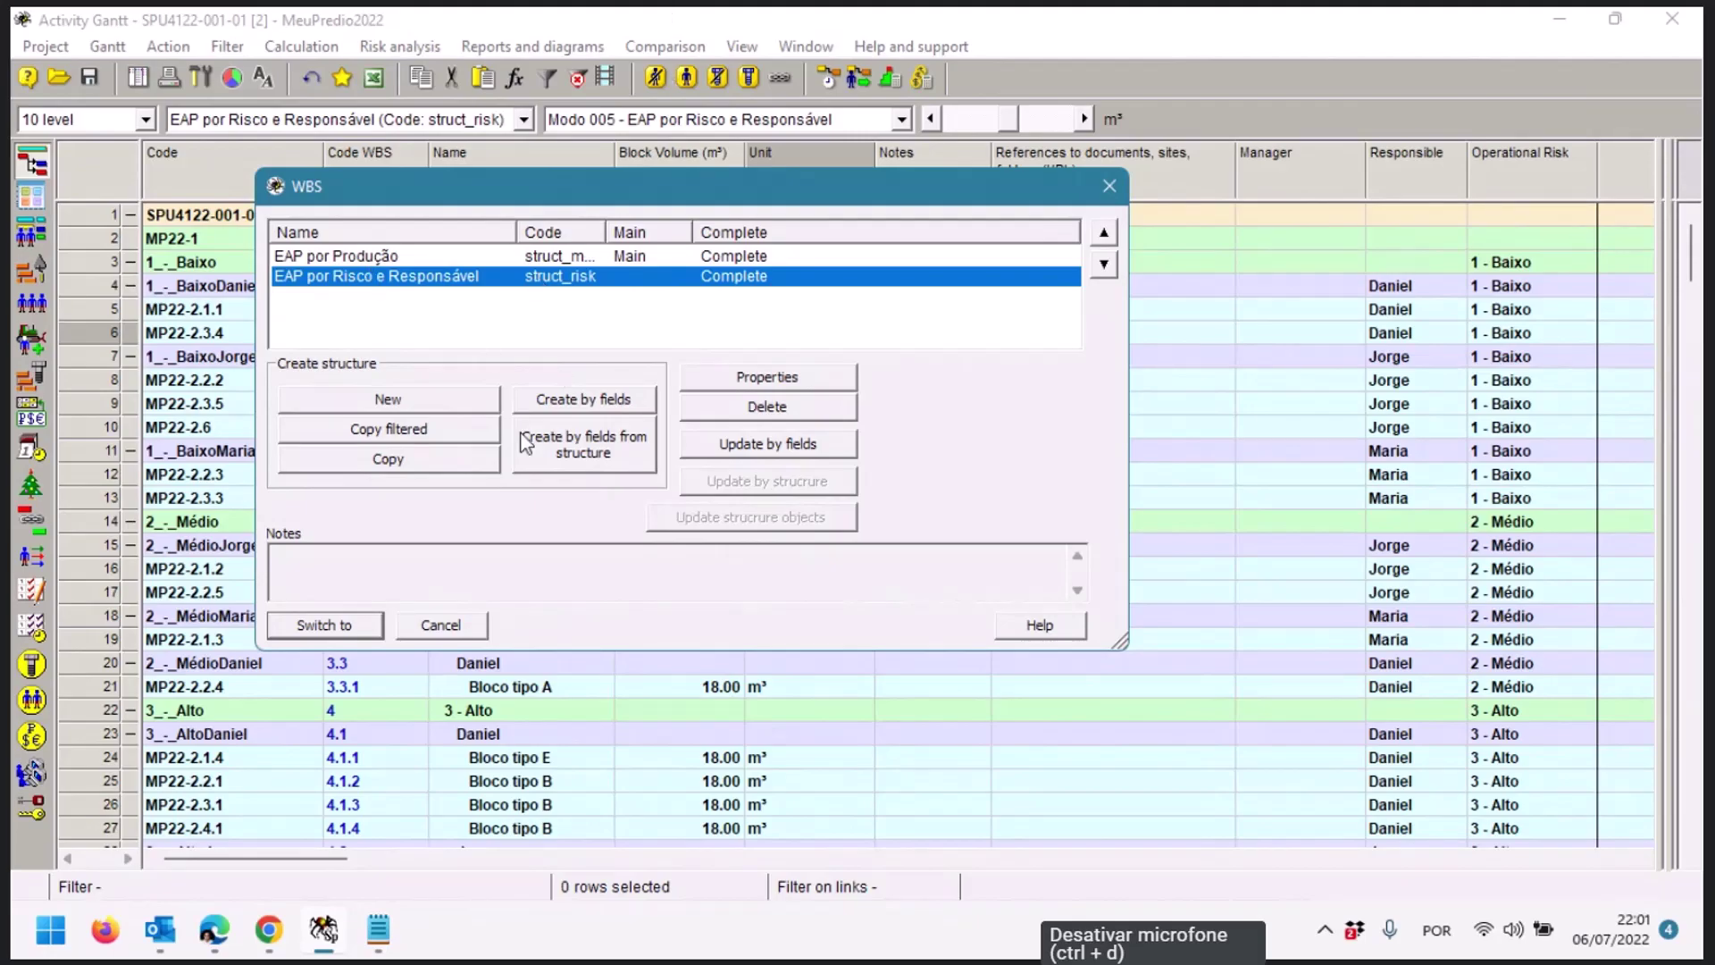
pyautogui.click(756, 411)
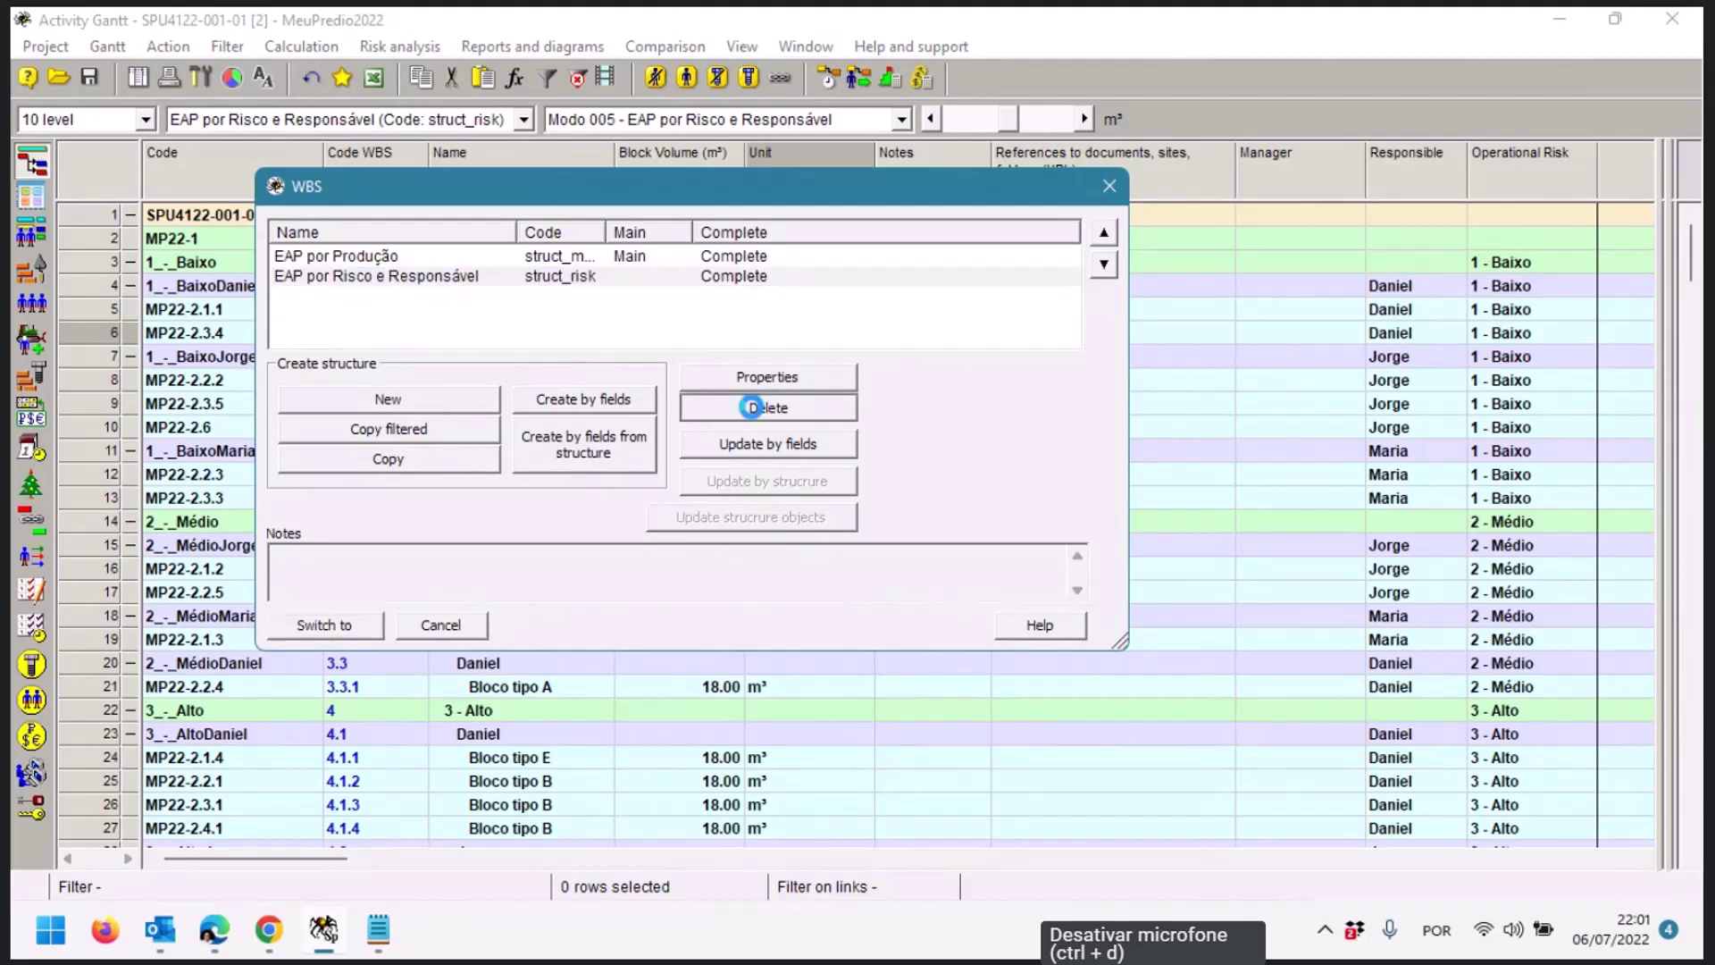
pyautogui.click(921, 548)
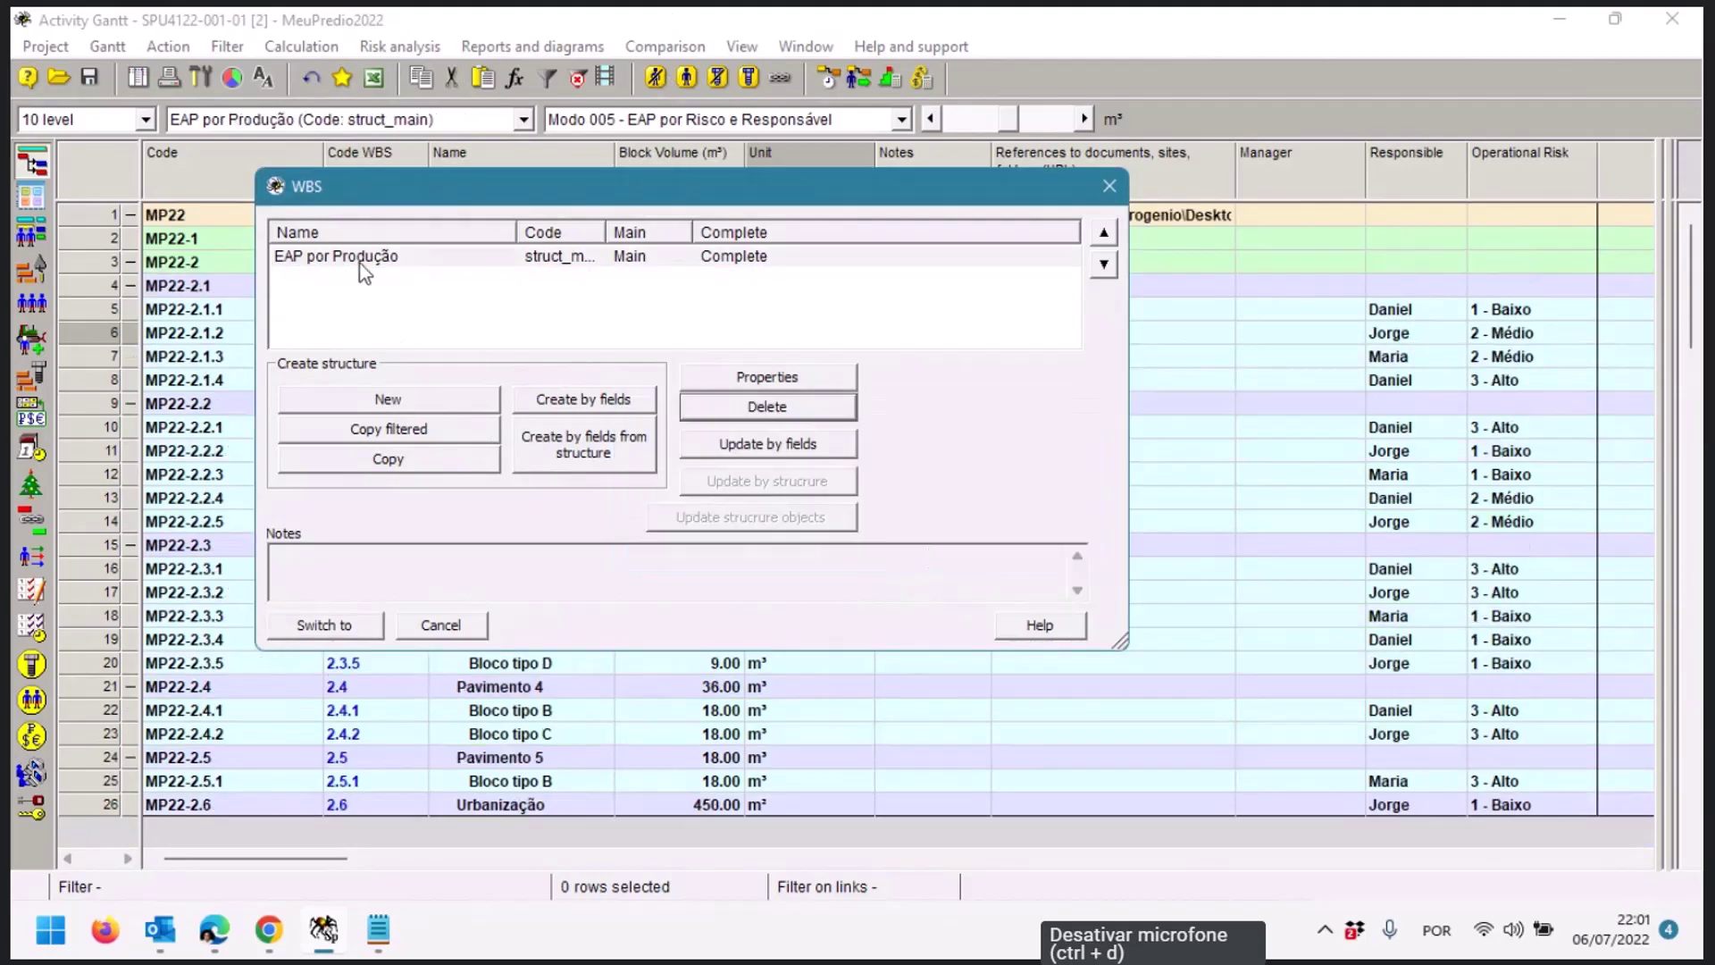
# Create a structure by fields from EAP por Produção, using Operational Risk and Responsible and skipping blank values
pyautogui.click(360, 264)
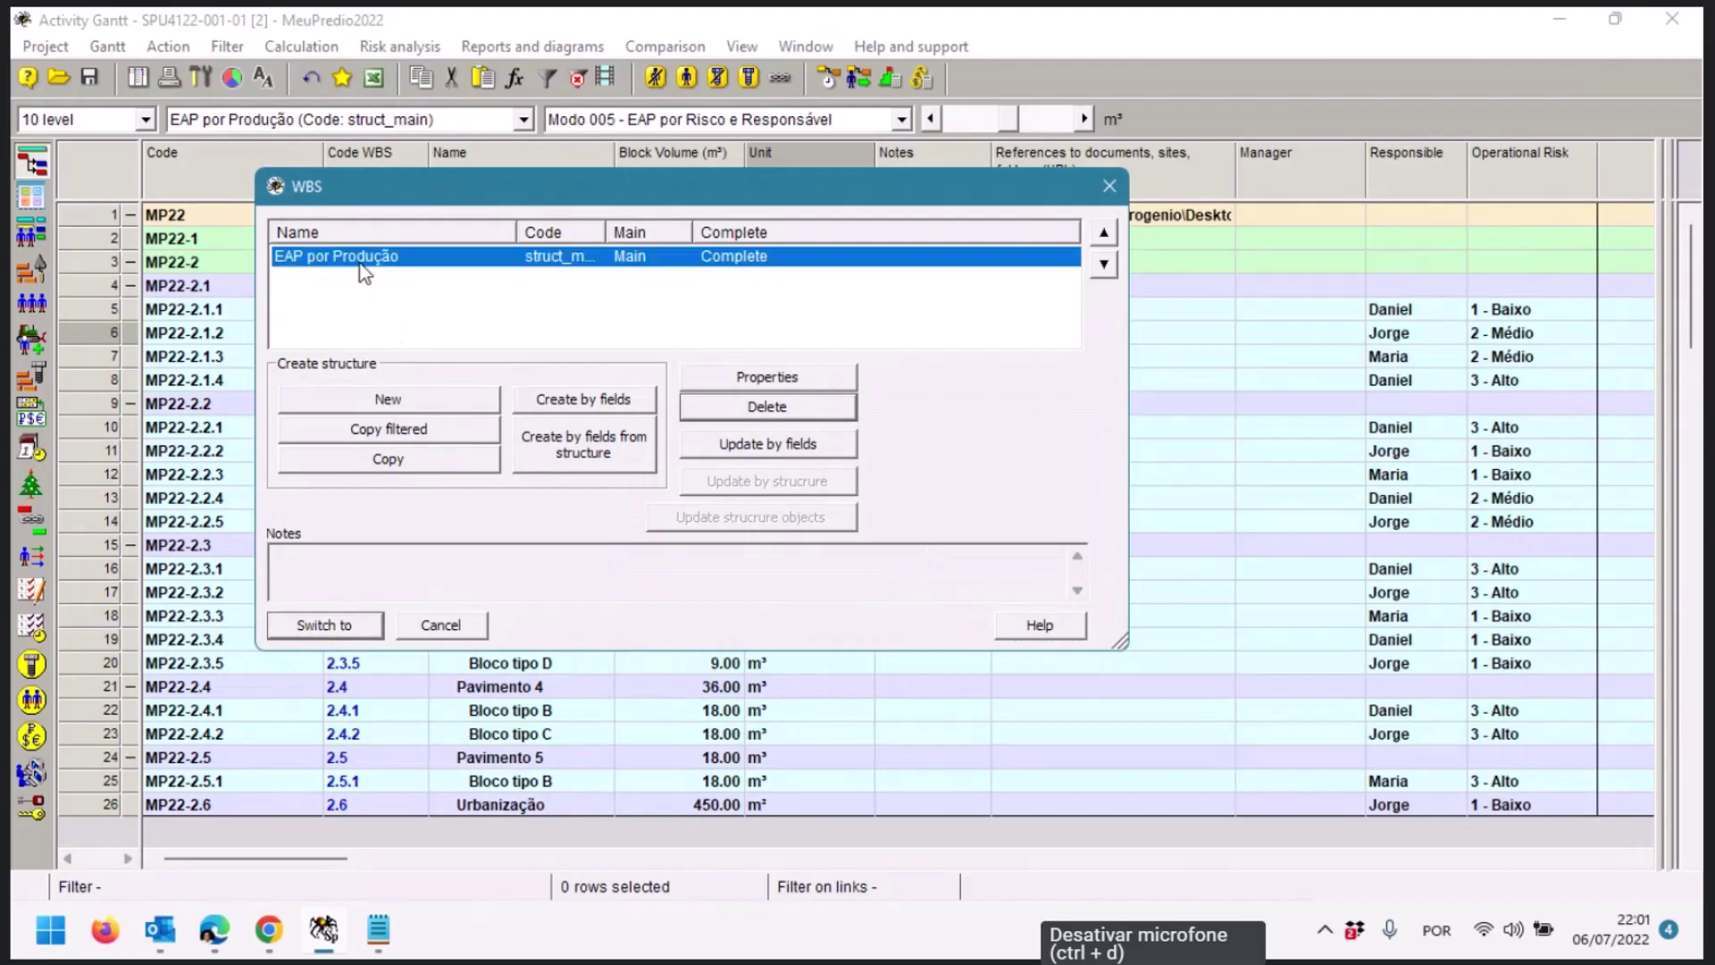
pyautogui.click(587, 457)
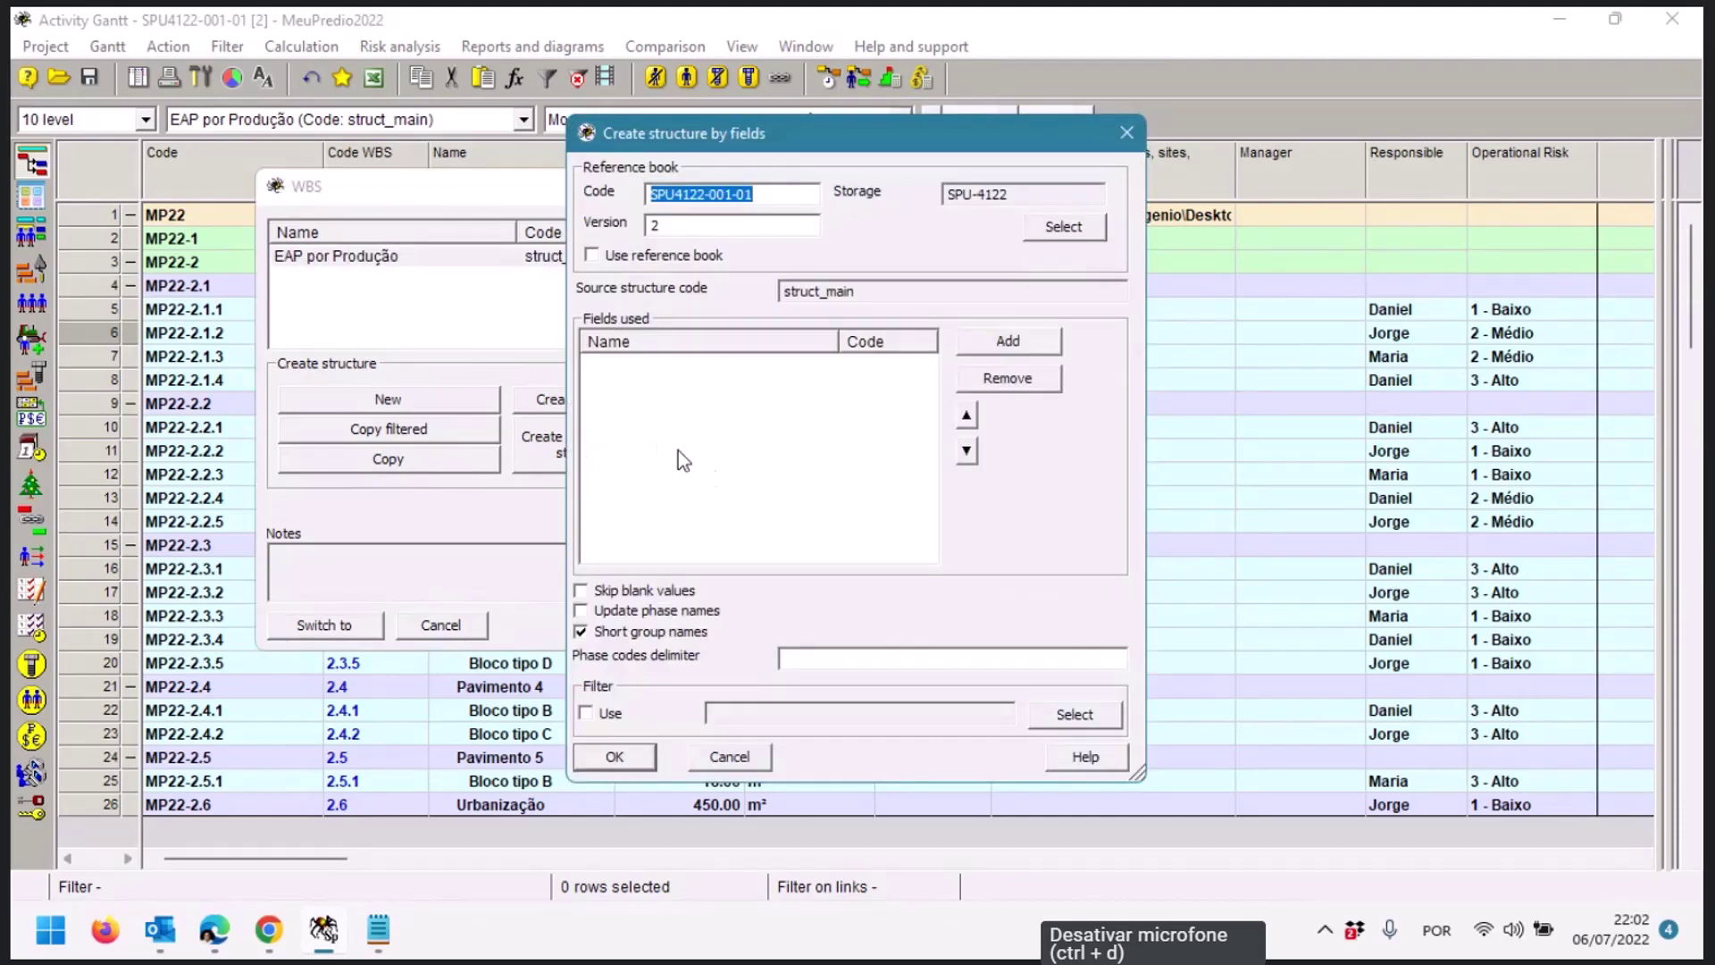
pyautogui.click(992, 341)
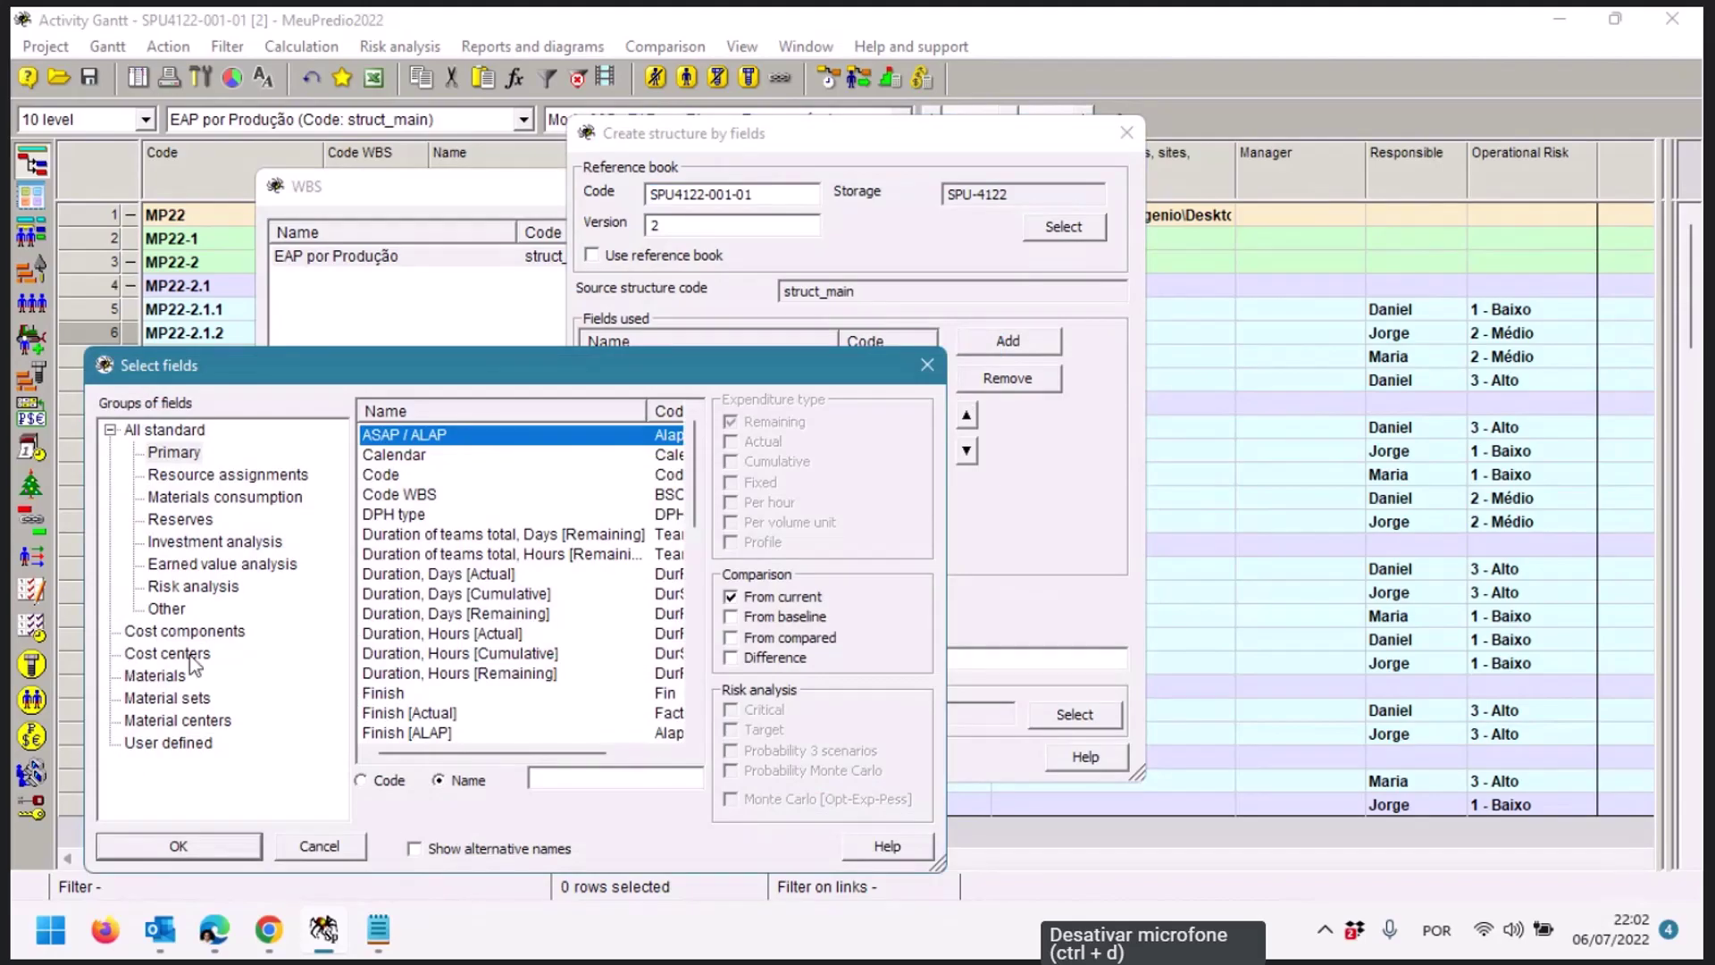
pyautogui.click(183, 743)
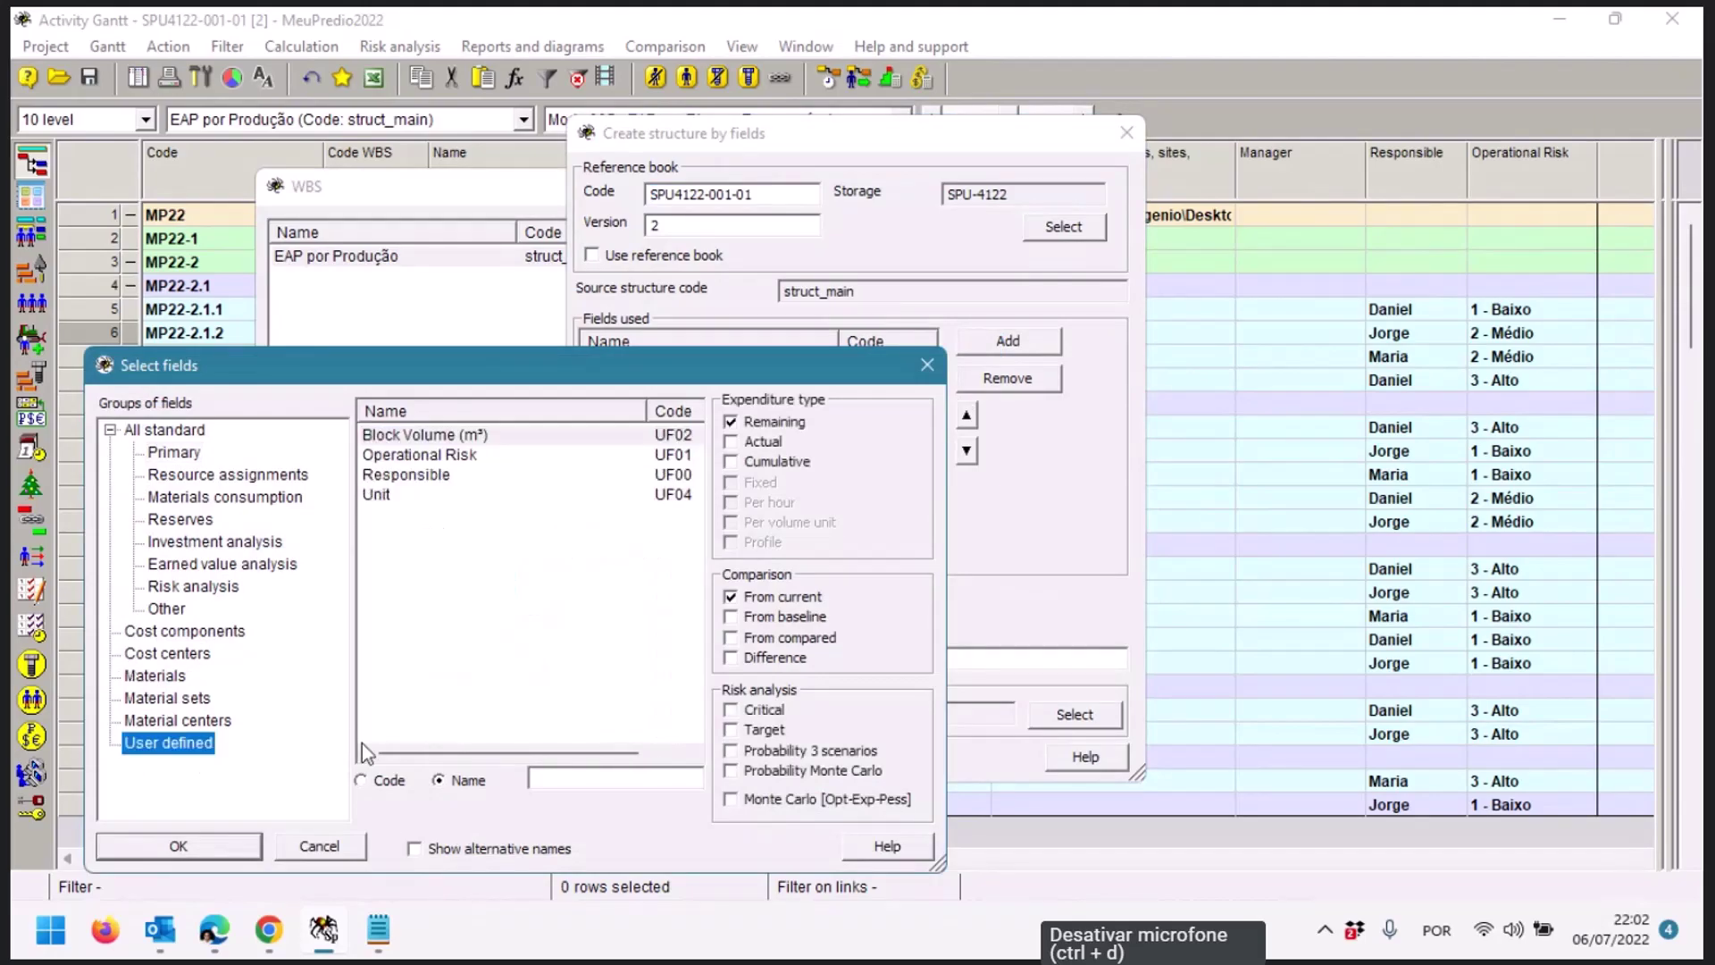
pyautogui.click(436, 463)
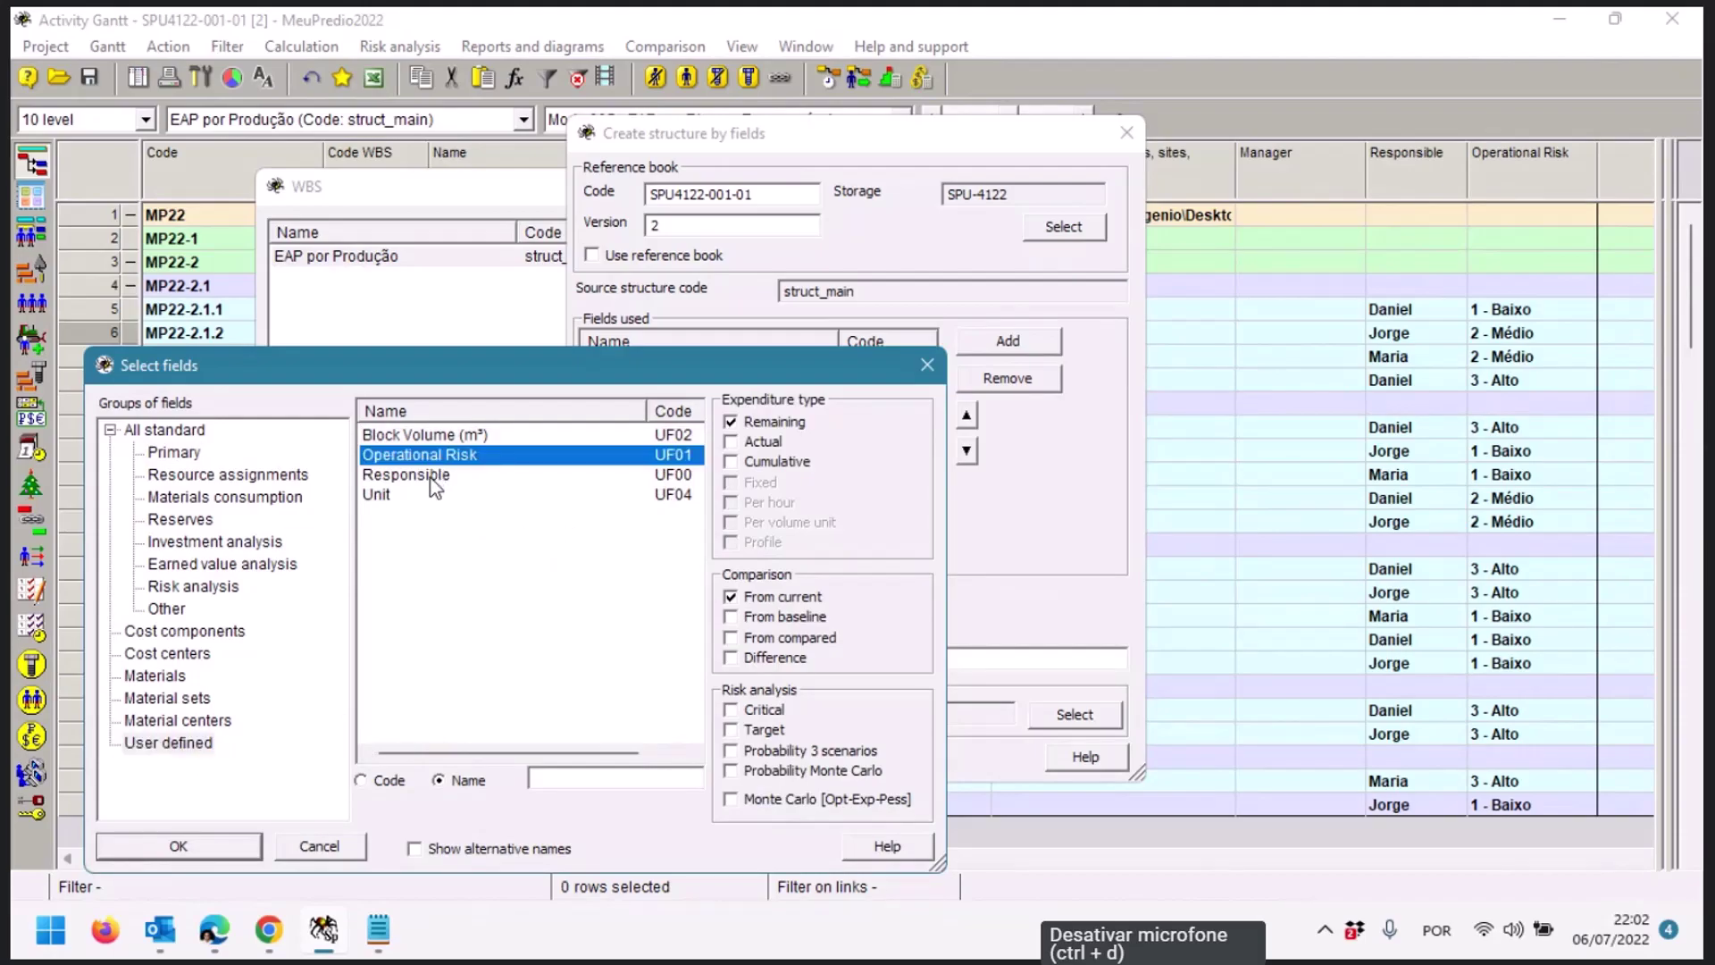
pyautogui.keyDown('ctrl'); pyautogui.click(431, 476); pyautogui.keyUp('ctrl')
pyautogui.click(212, 857)
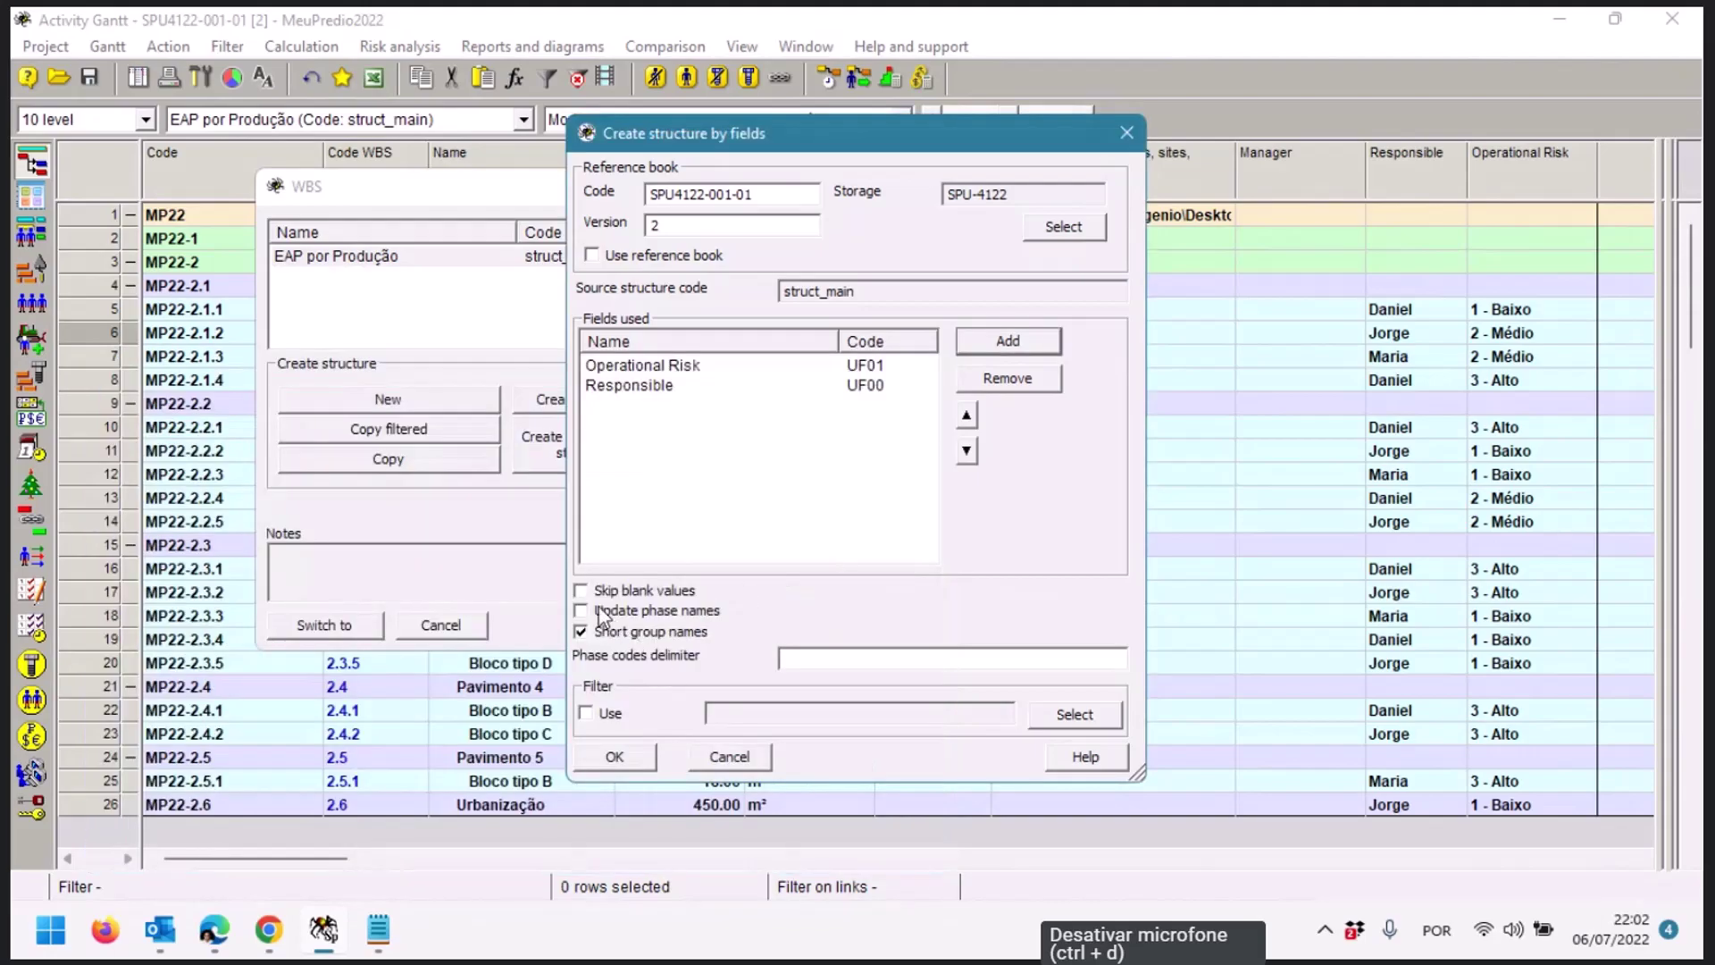
pyautogui.click(587, 595)
pyautogui.click(609, 761)
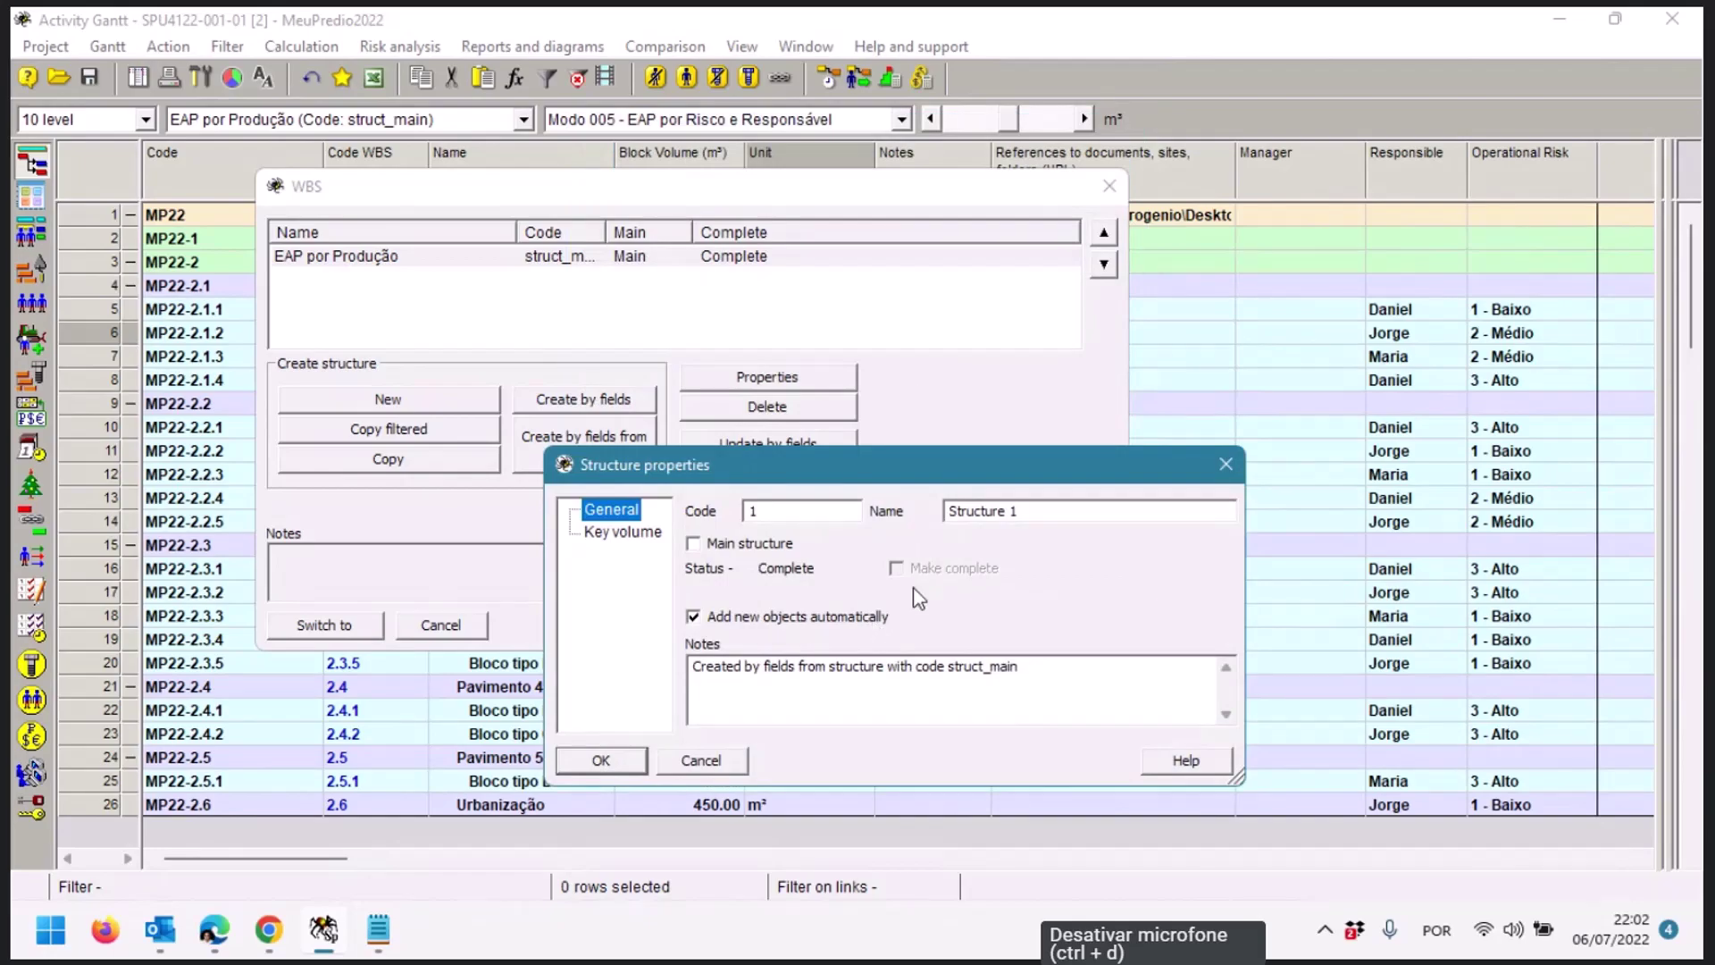
# Name the new structure EAP por Risco e Responsável with the code struct_risk
pyautogui.moveTo(1027, 513); pyautogui.dragTo(942, 514)
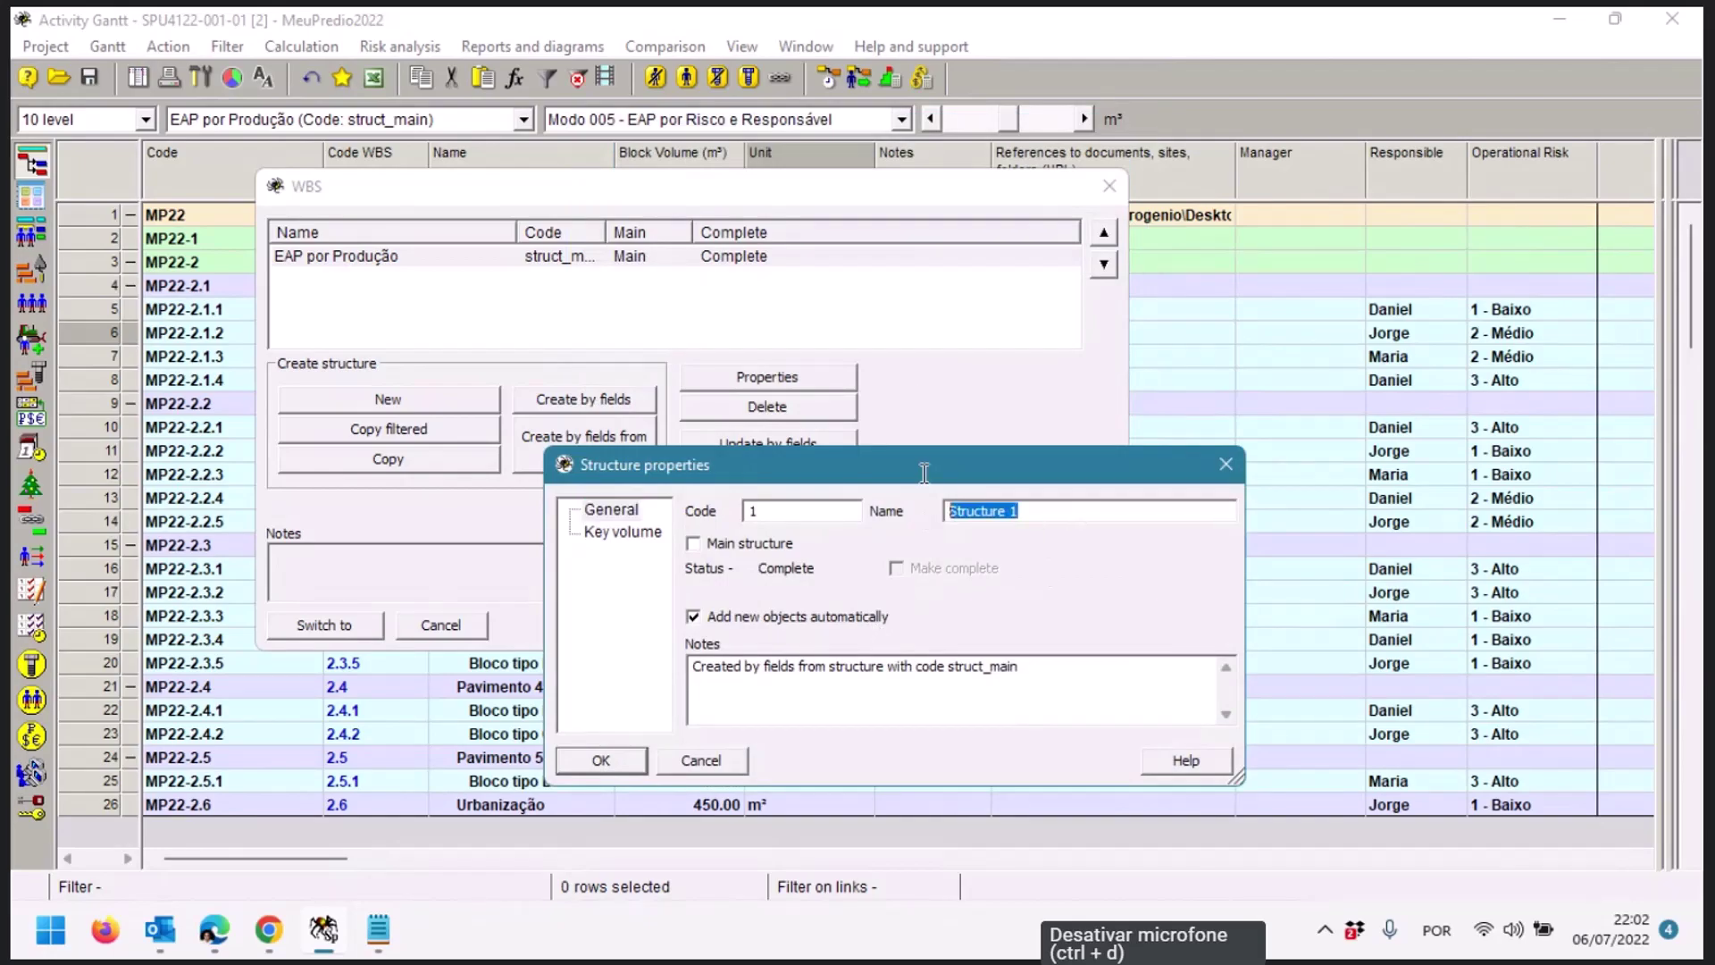
pyautogui.write('eap')
pyautogui.press('BackSpace')
pyautogui.press('BackSpace')
pyautogui.press('BackSpace')
pyautogui.write('EAP por Risco e Respo')
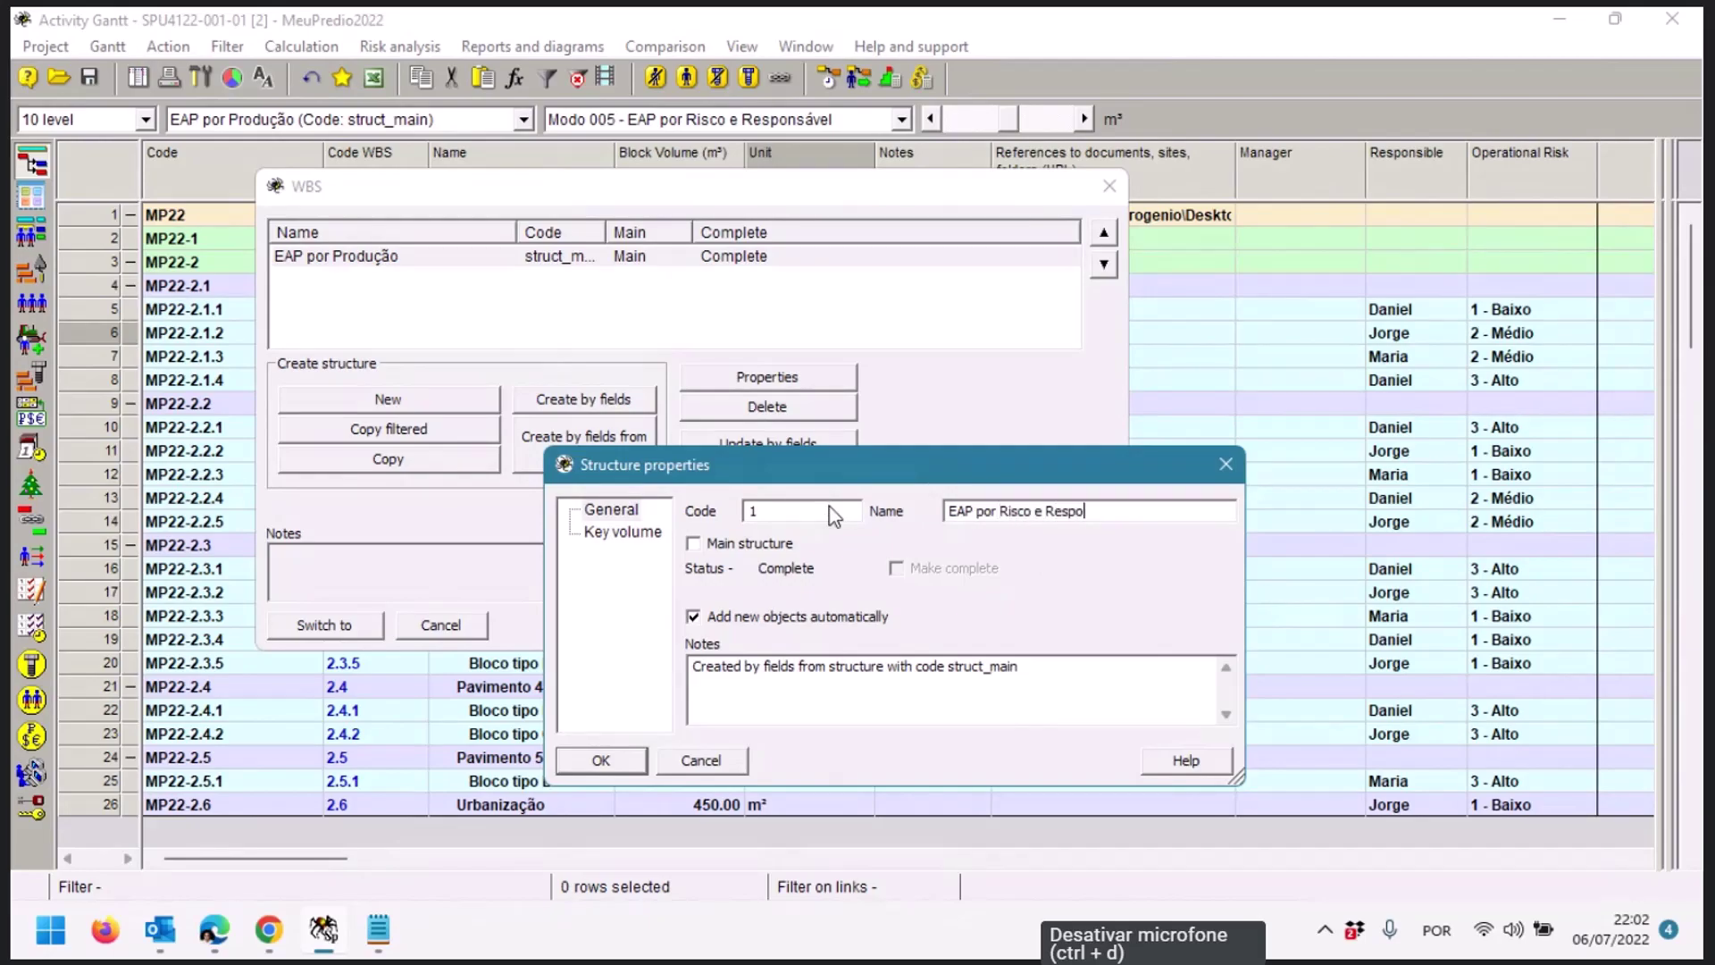
pyautogui.write('nsável')
pyautogui.hotkey('shift', 'Tab')
pyautogui.write('struct_risco')
pyautogui.press('BackSpace')
pyautogui.press('BackSpace')
pyautogui.write('k')
pyautogui.click(613, 763)
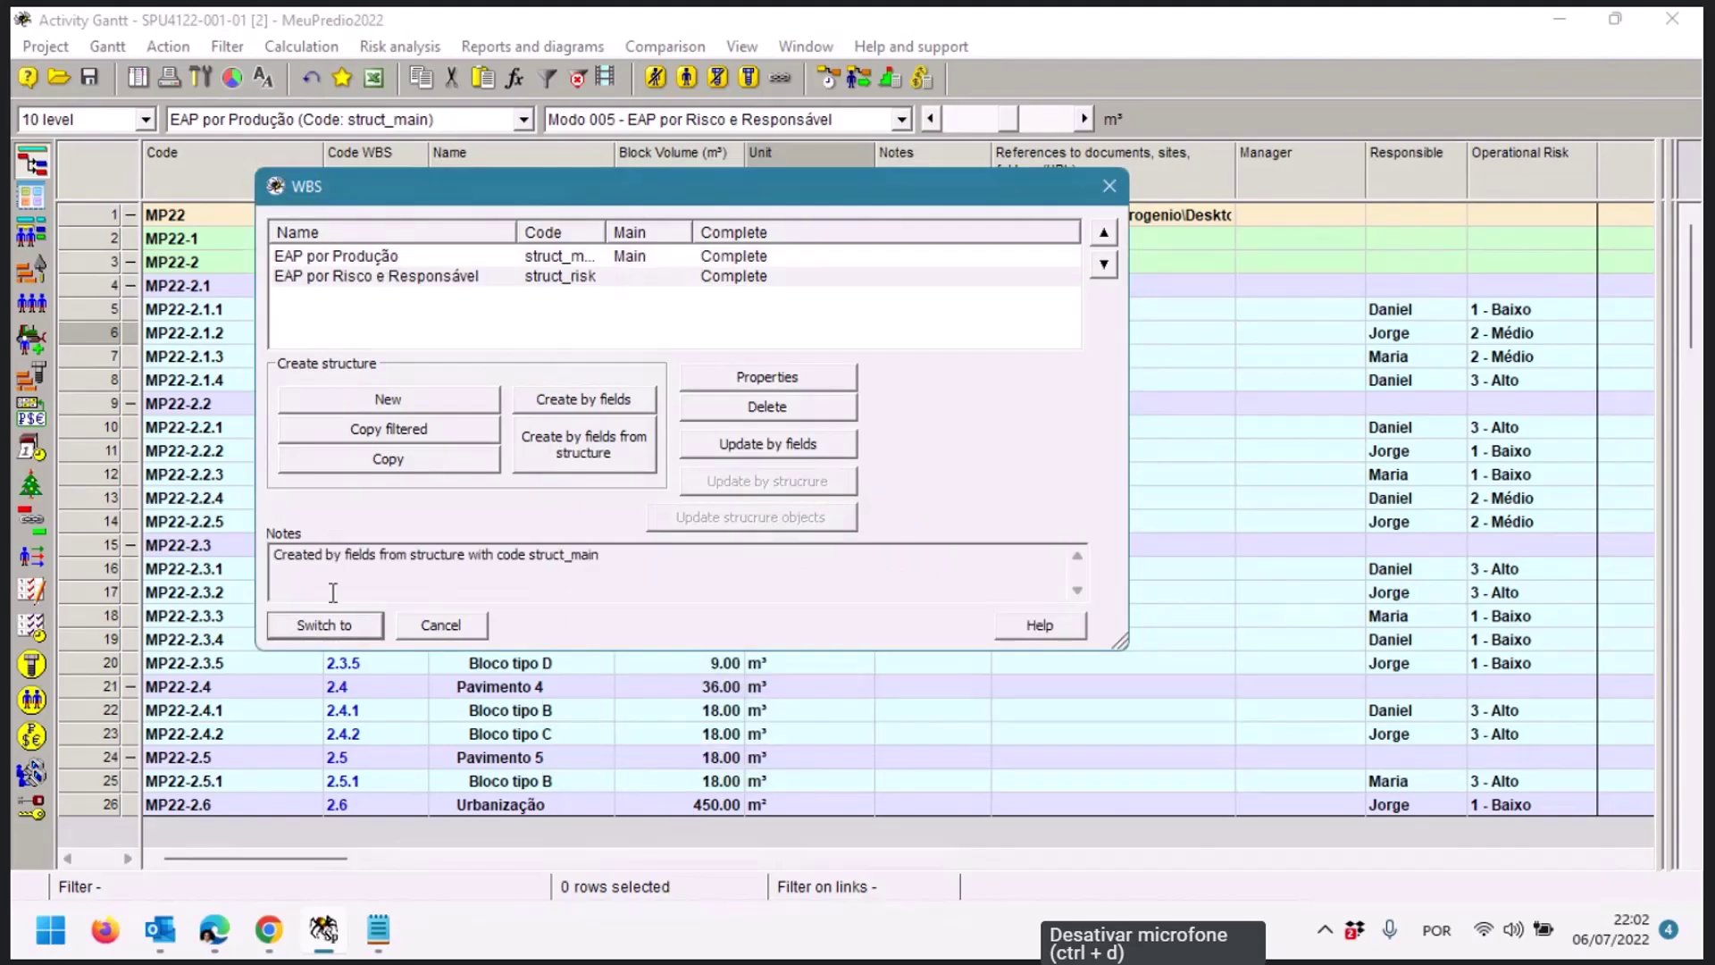
# Switch to the EAP por Risco e Responsável structure and save the layout in the project as current
pyautogui.click(335, 624)
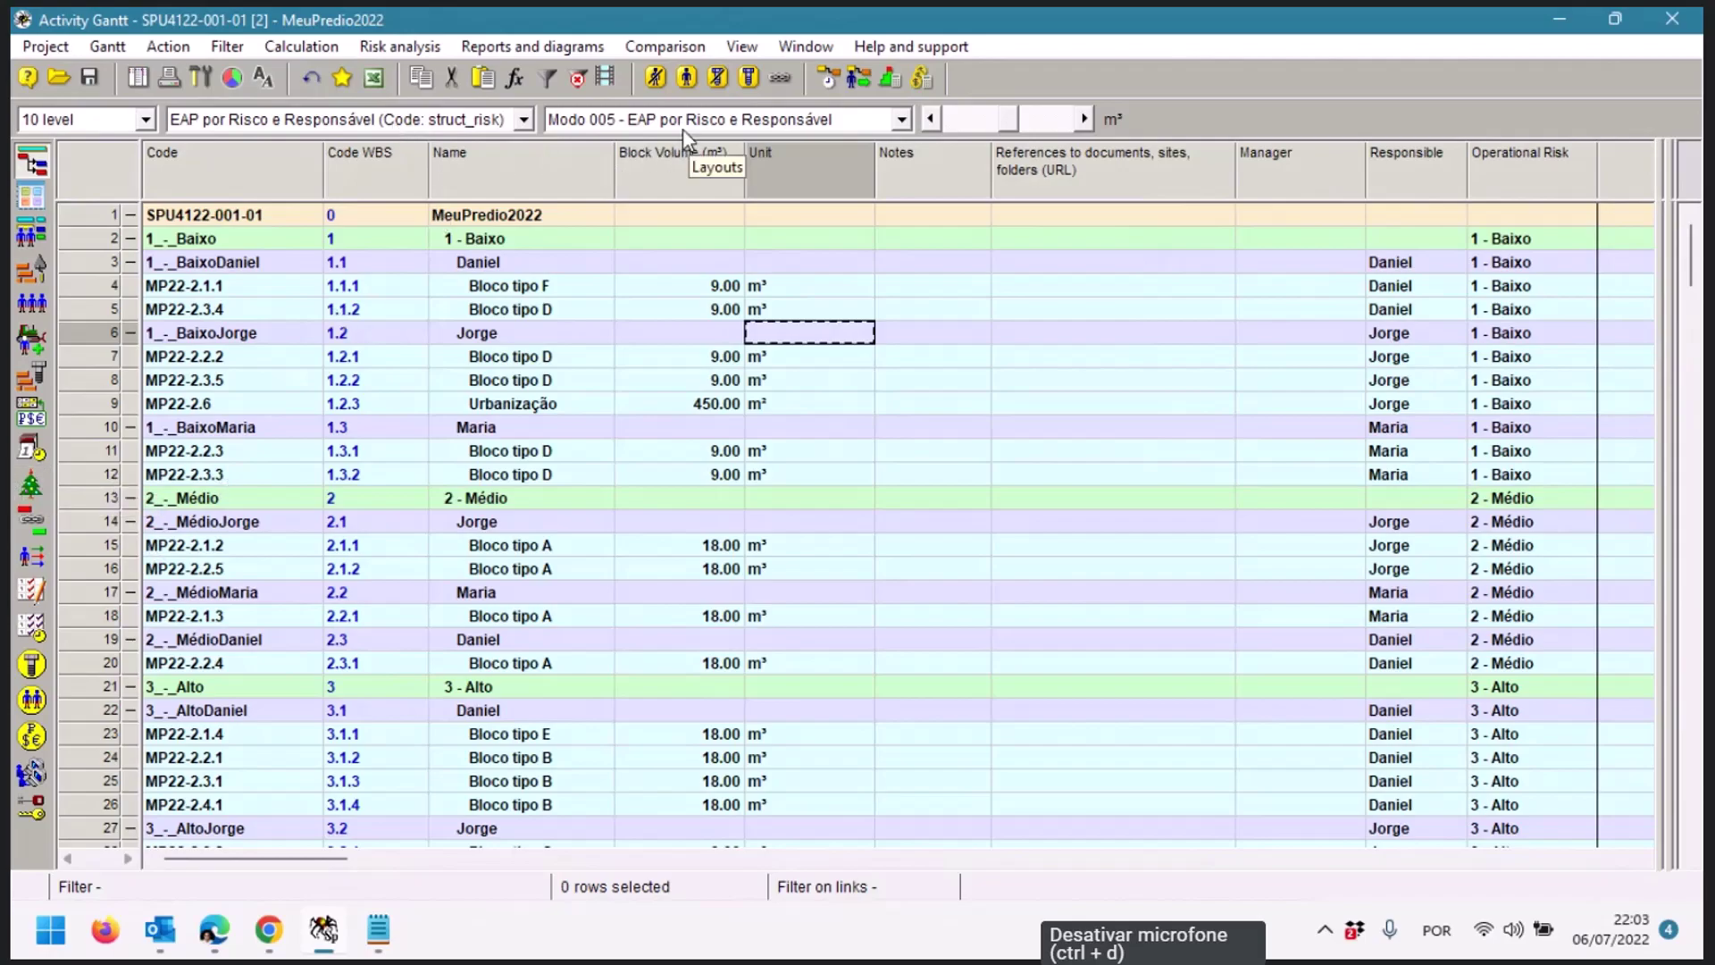
pyautogui.click(111, 46)
pyautogui.moveTo(161, 134)
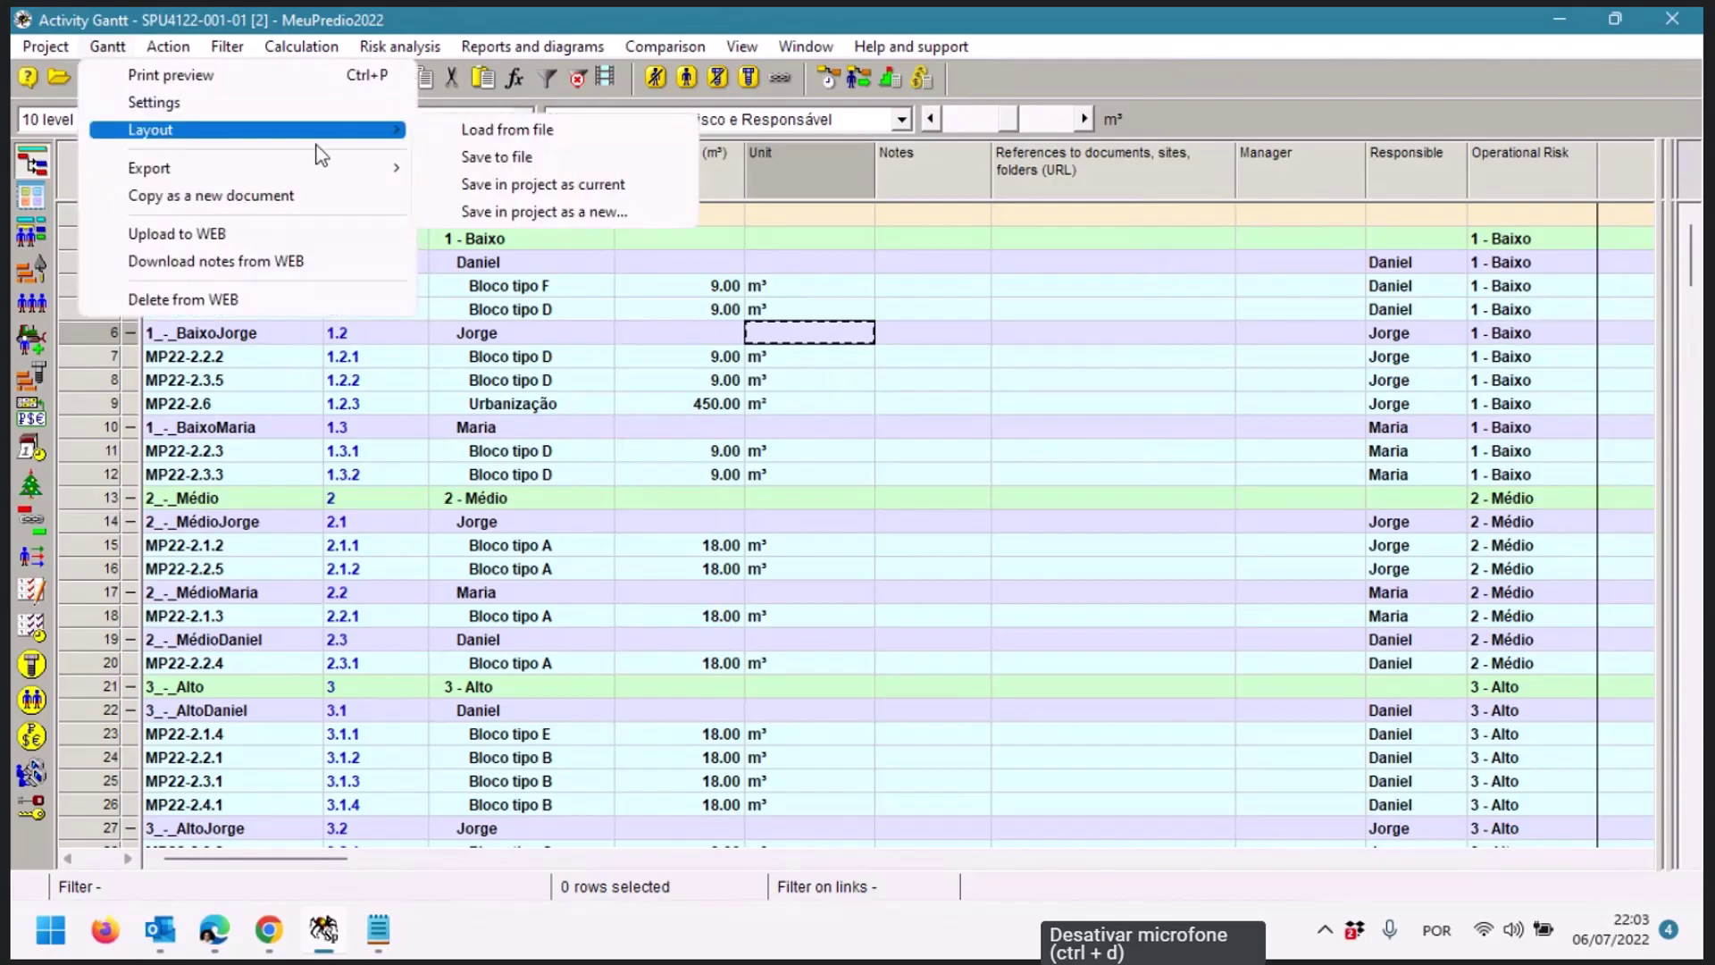
pyautogui.click(491, 190)
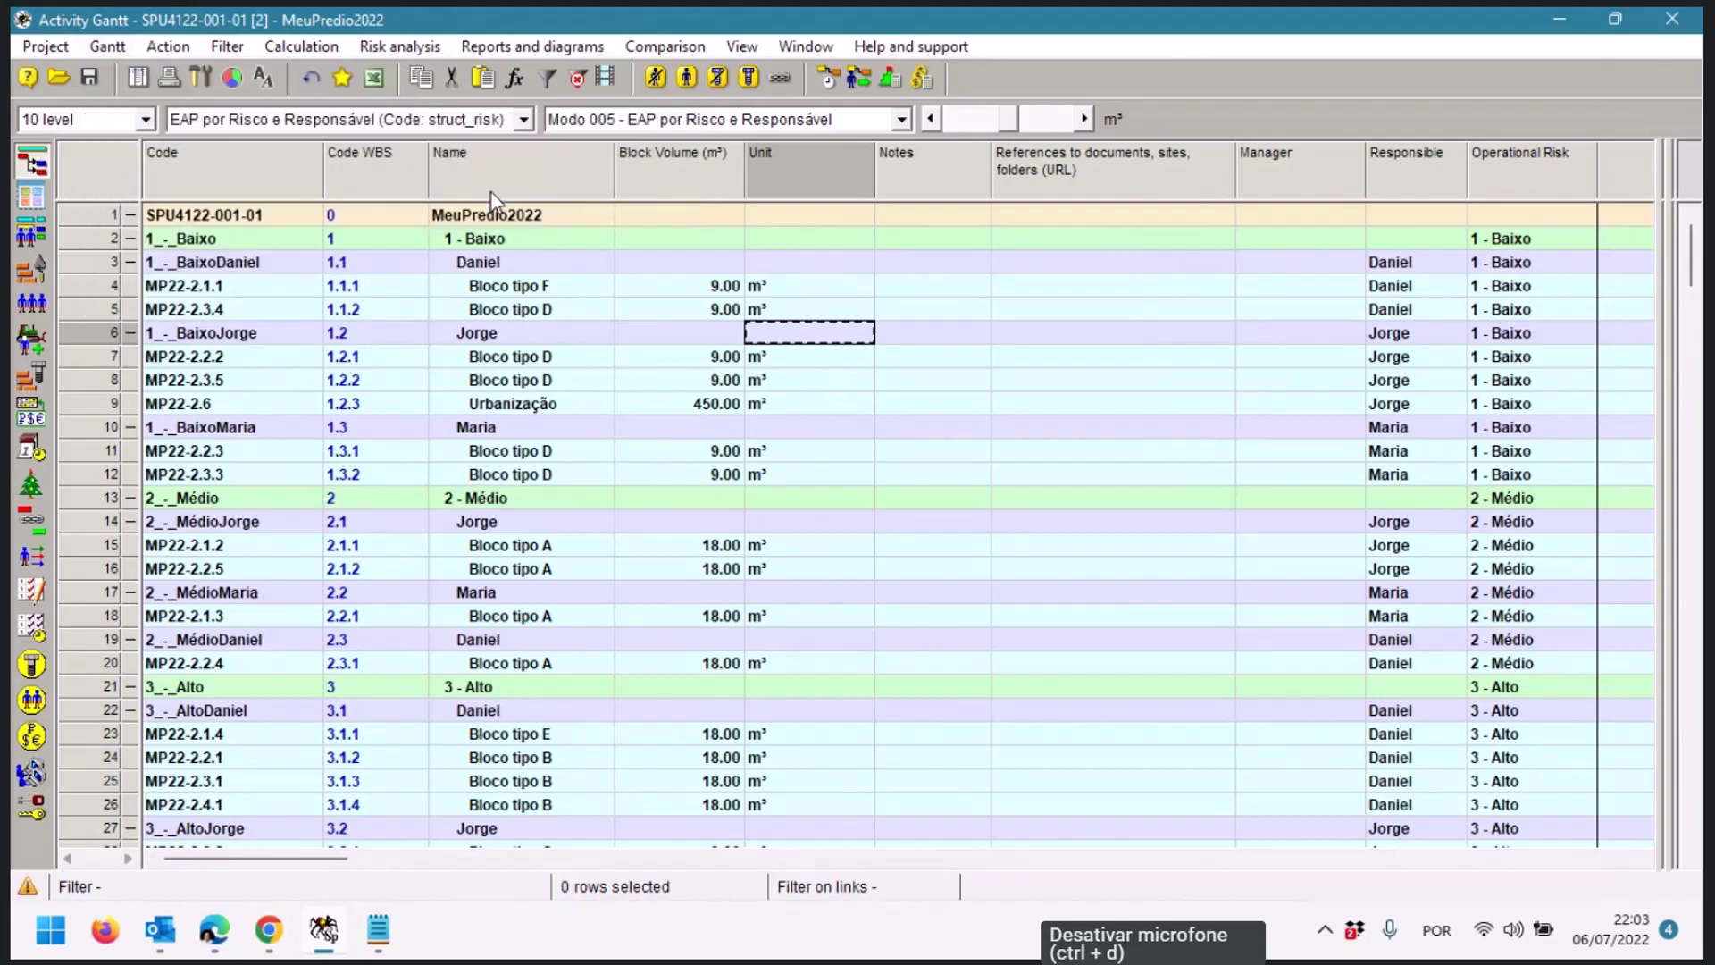
# Bring up the choice of layouts saved in the project
pyautogui.click(571, 309)
pyautogui.click(642, 120)
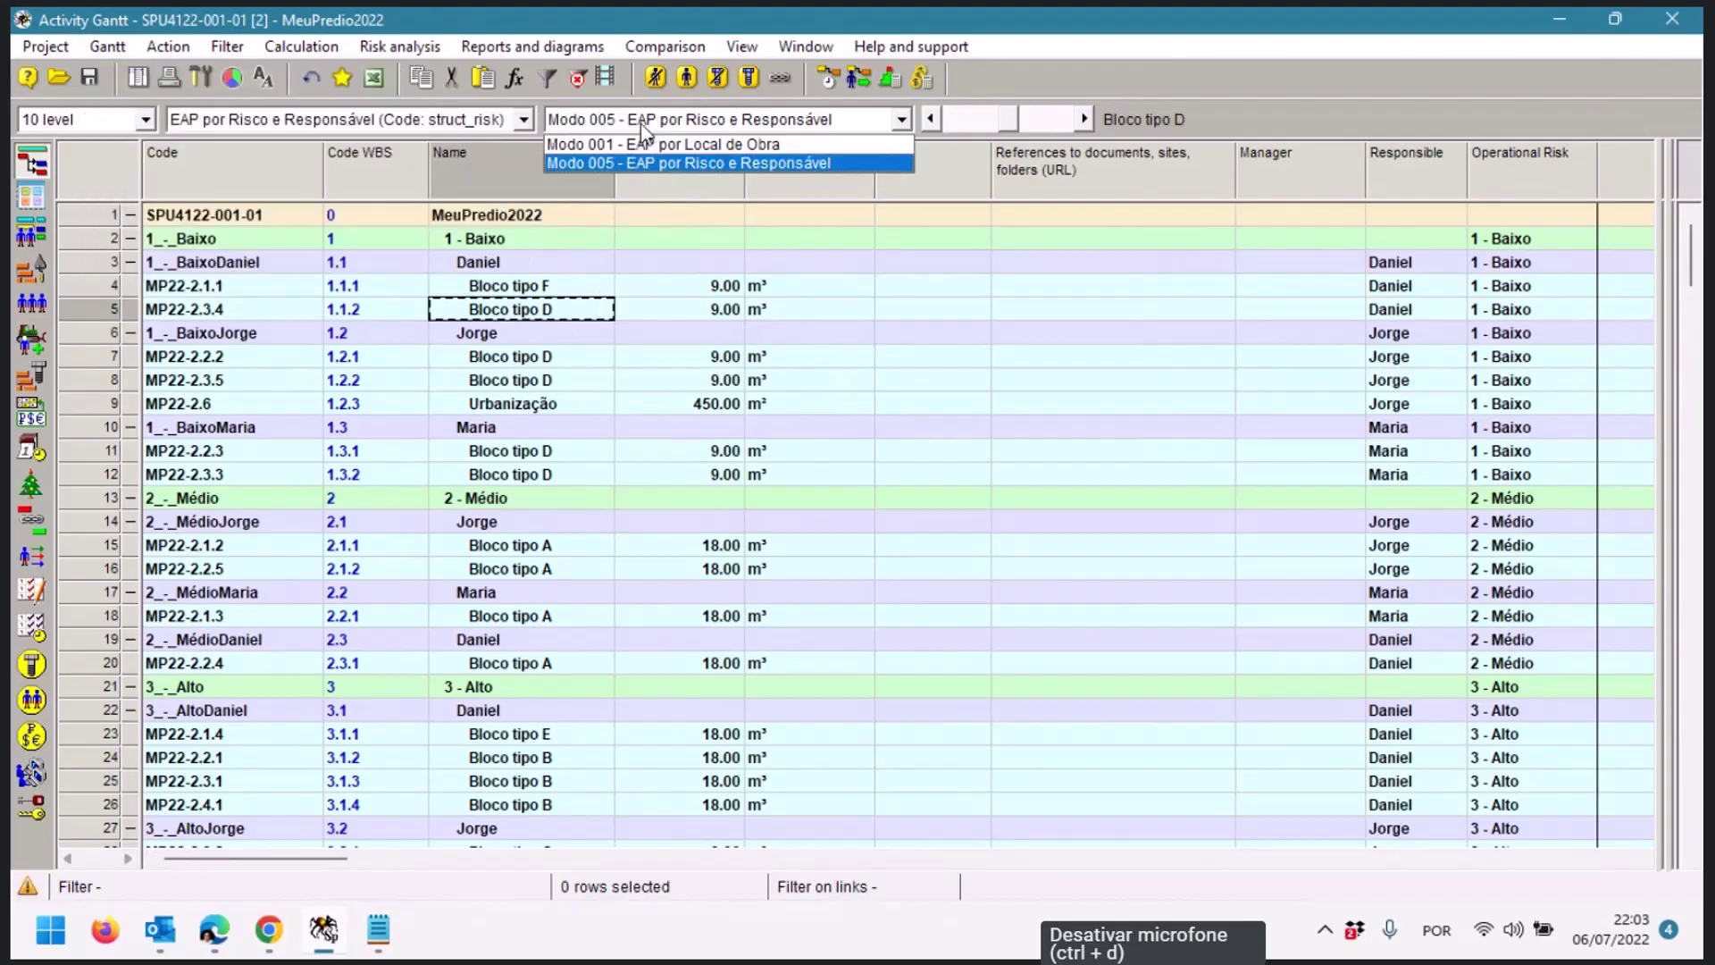